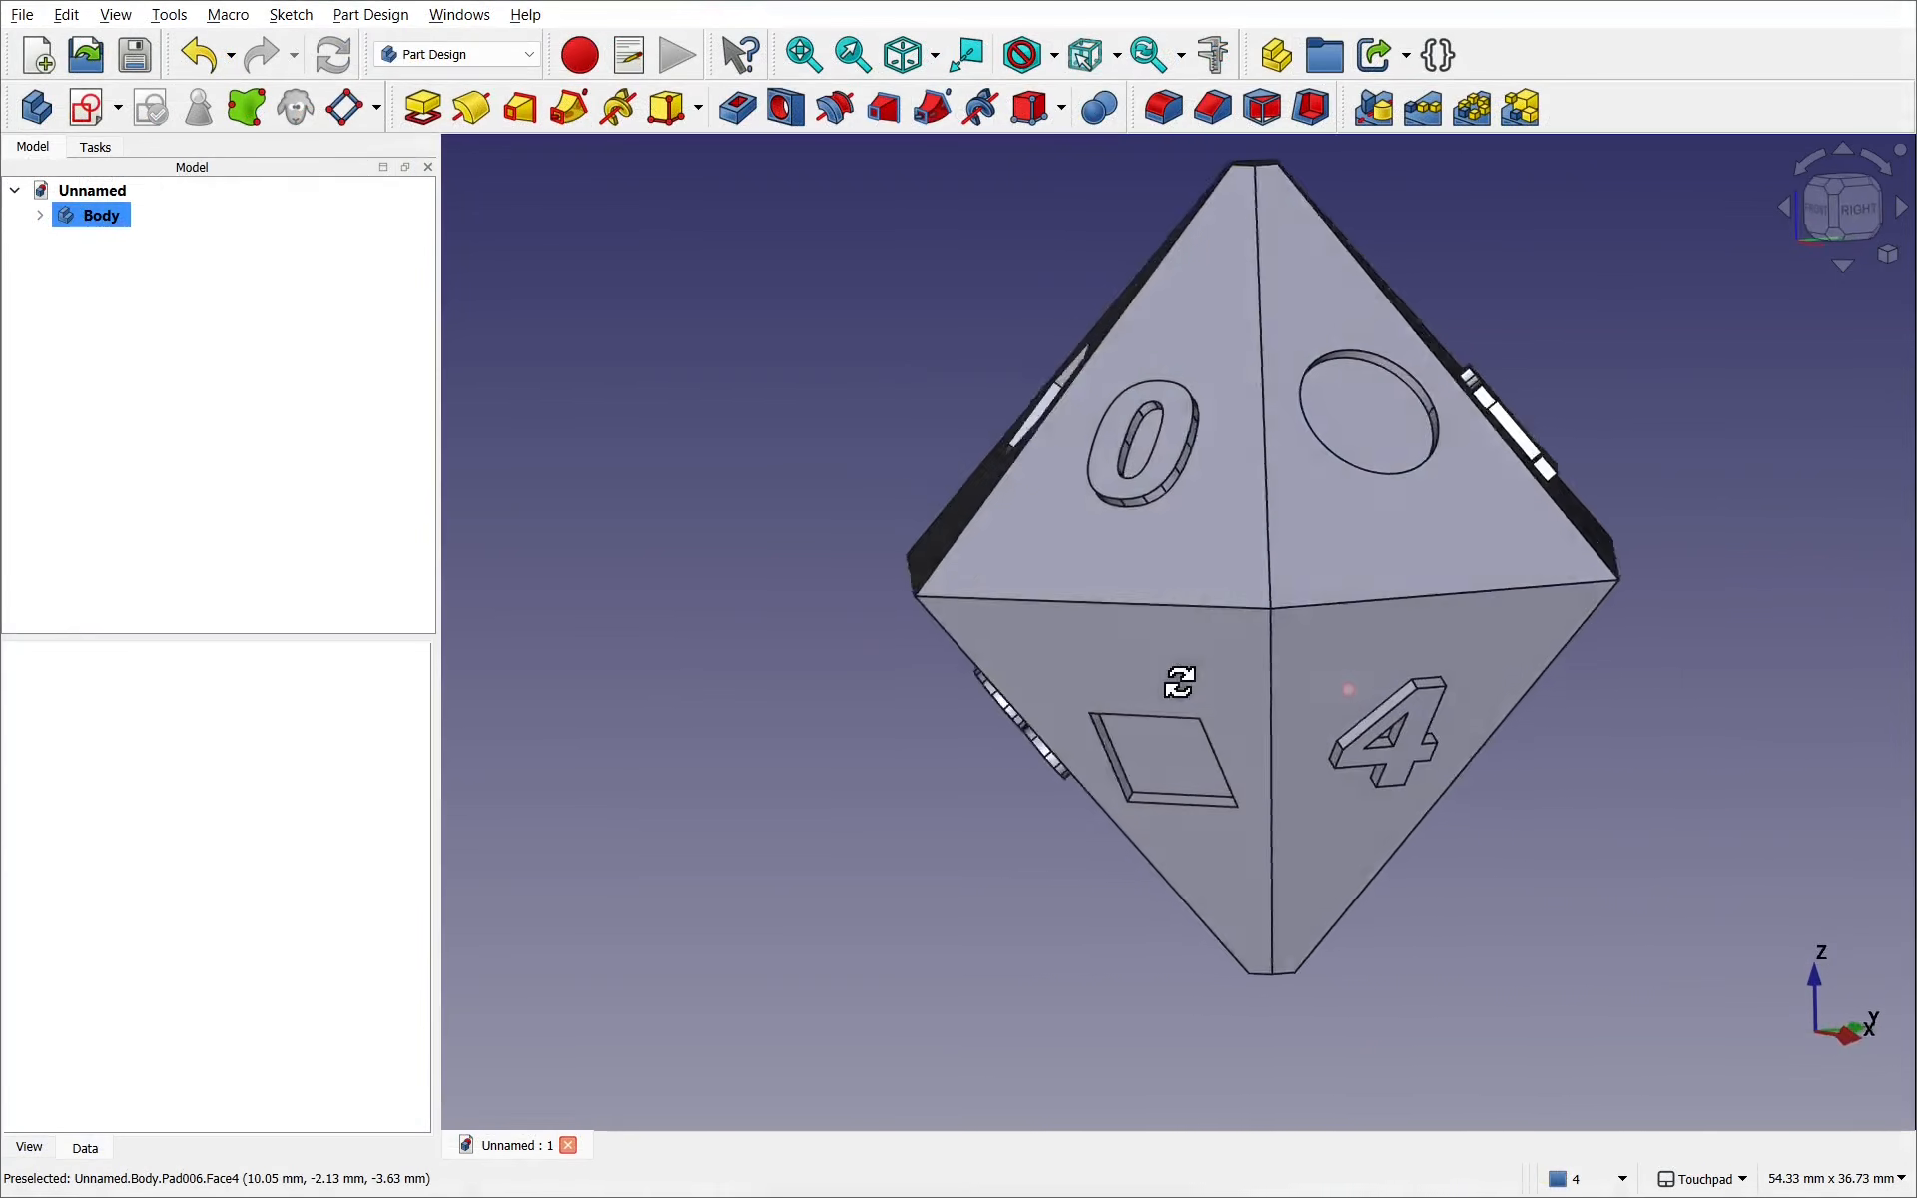
drag(1418, 699, 1866, 685)
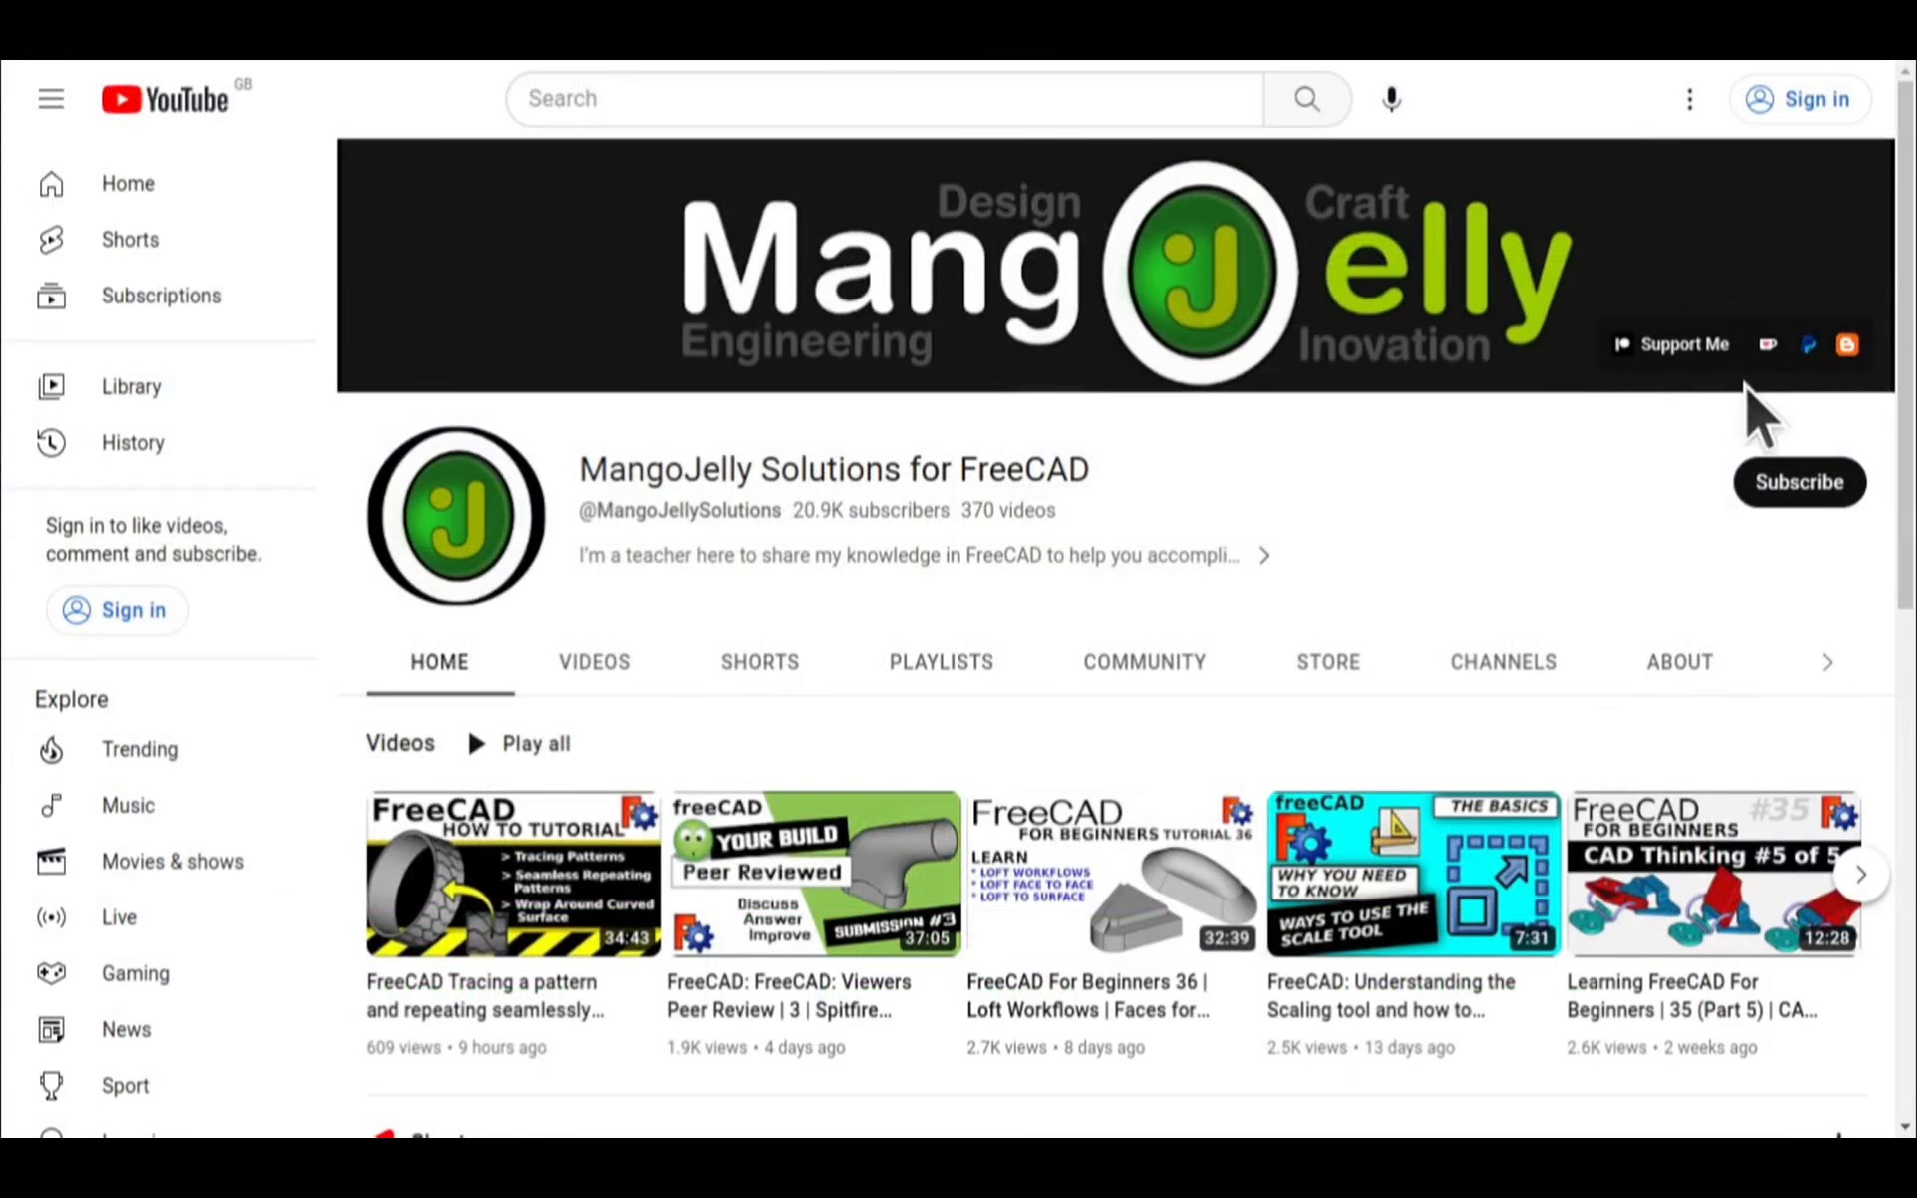
click(1677, 674)
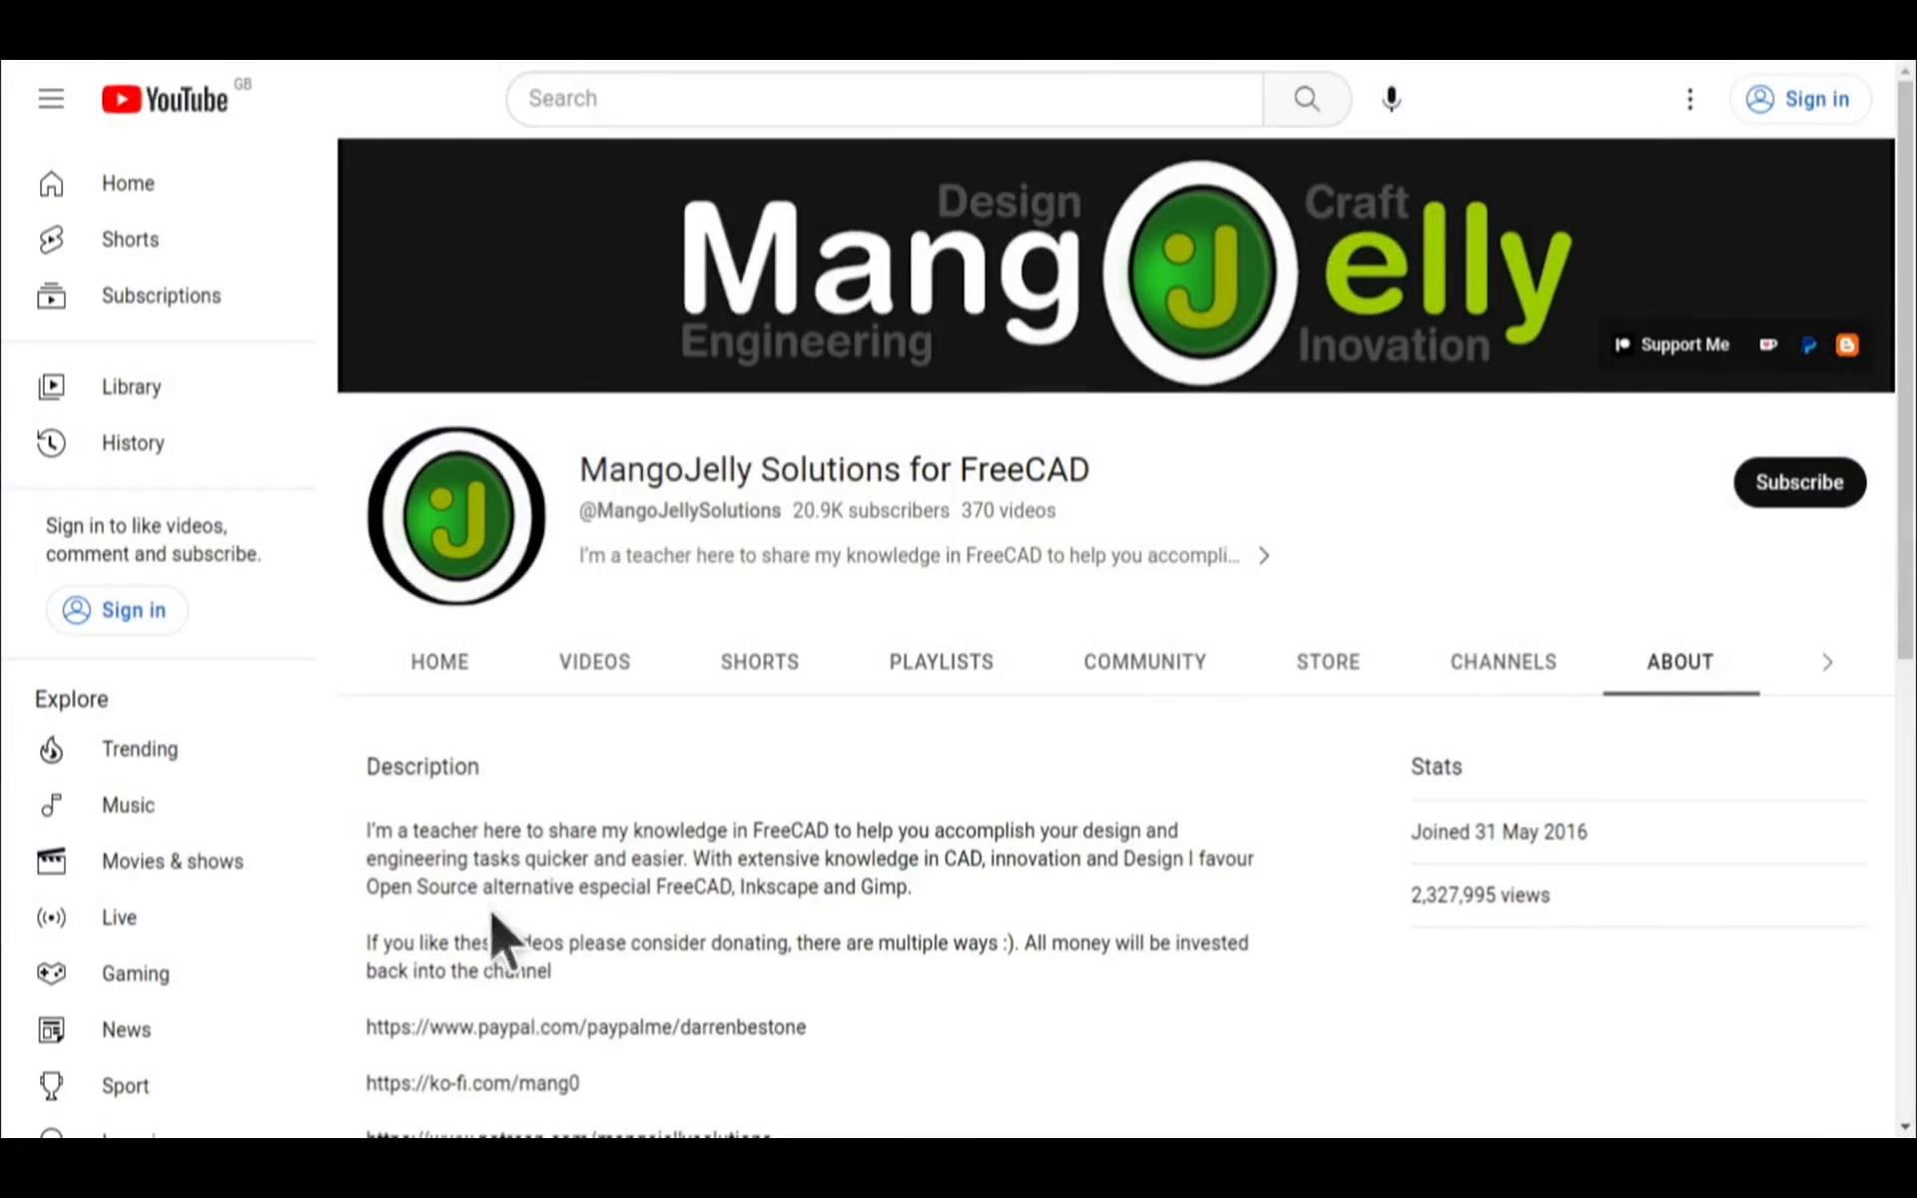
scroll(416, 883, down, 3)
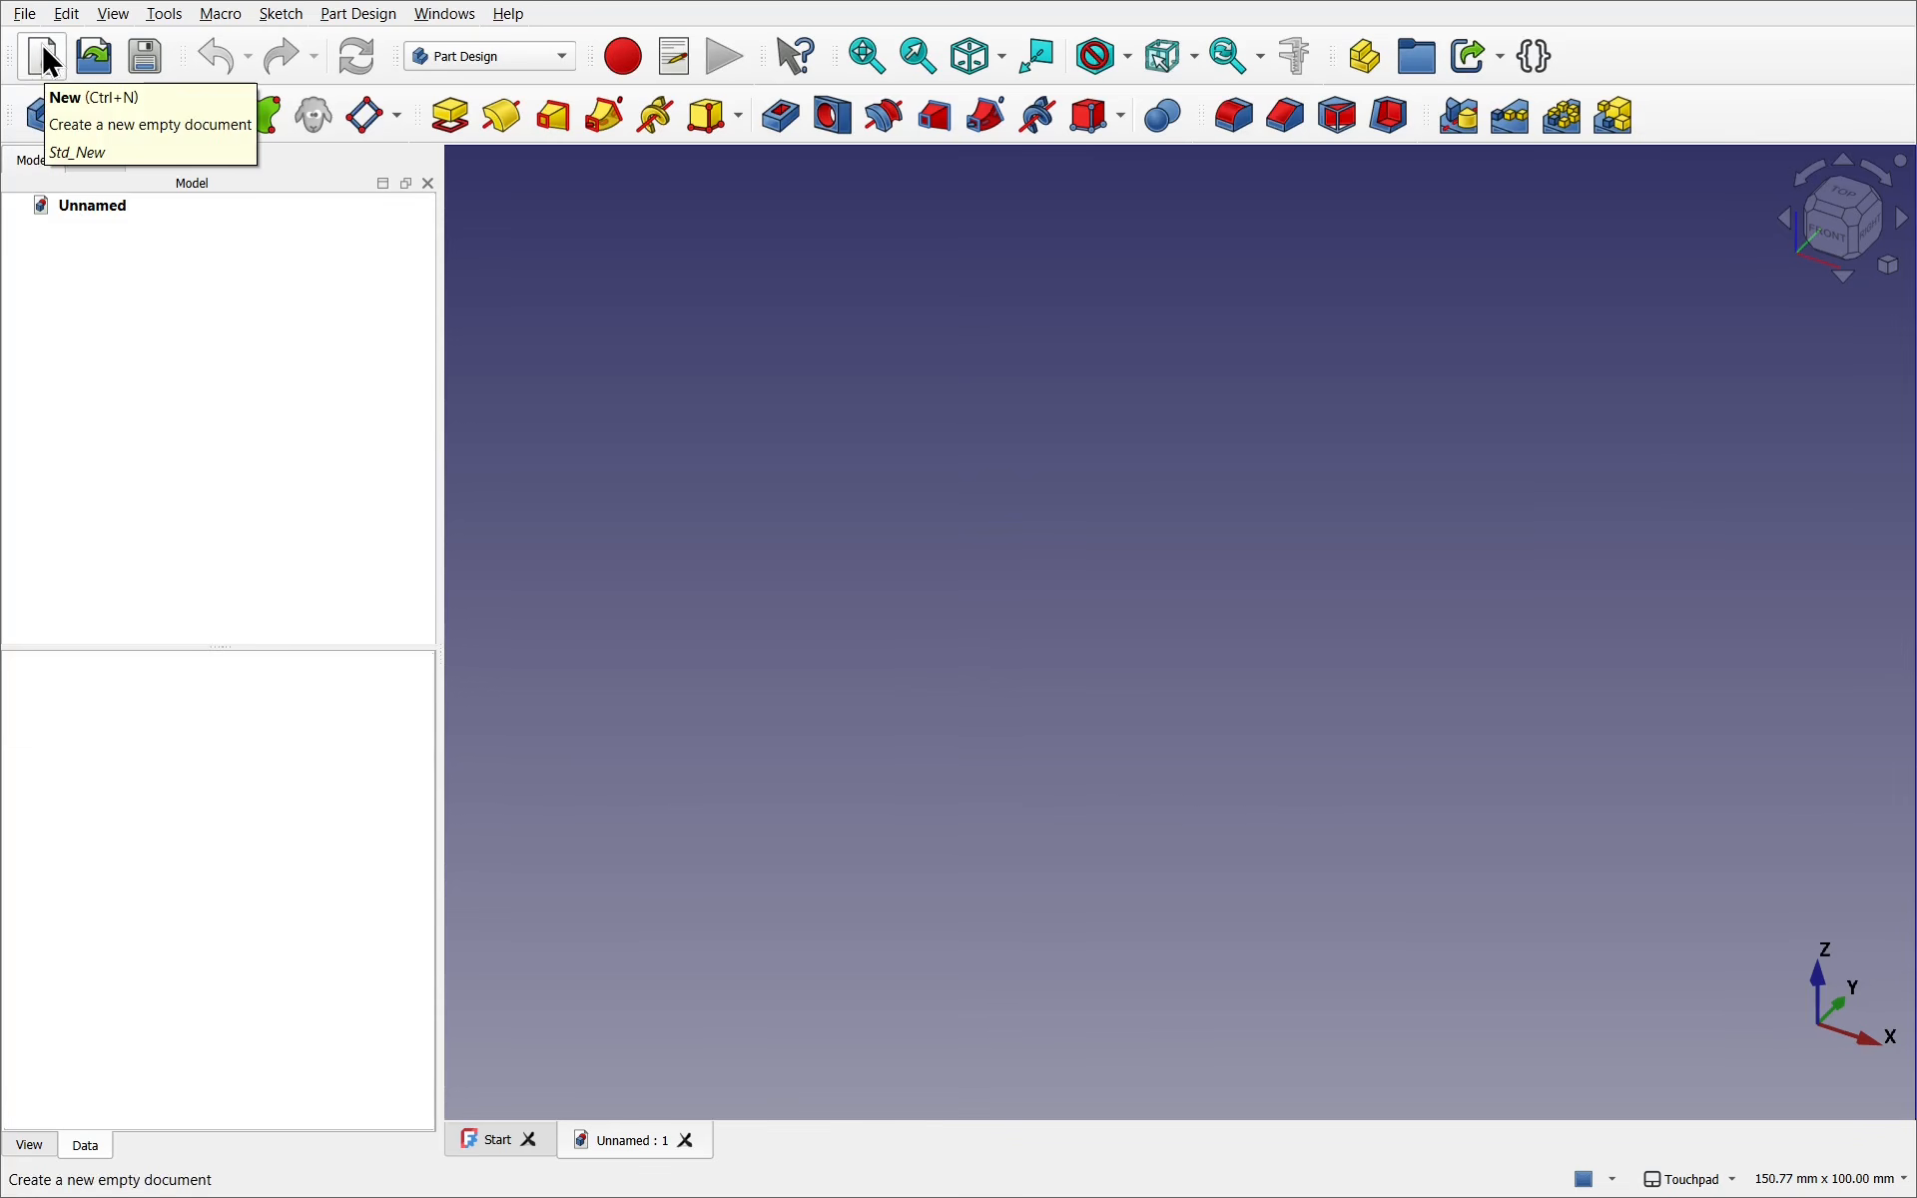
Create a new body and start a sketch on its XY plane
click(41, 125)
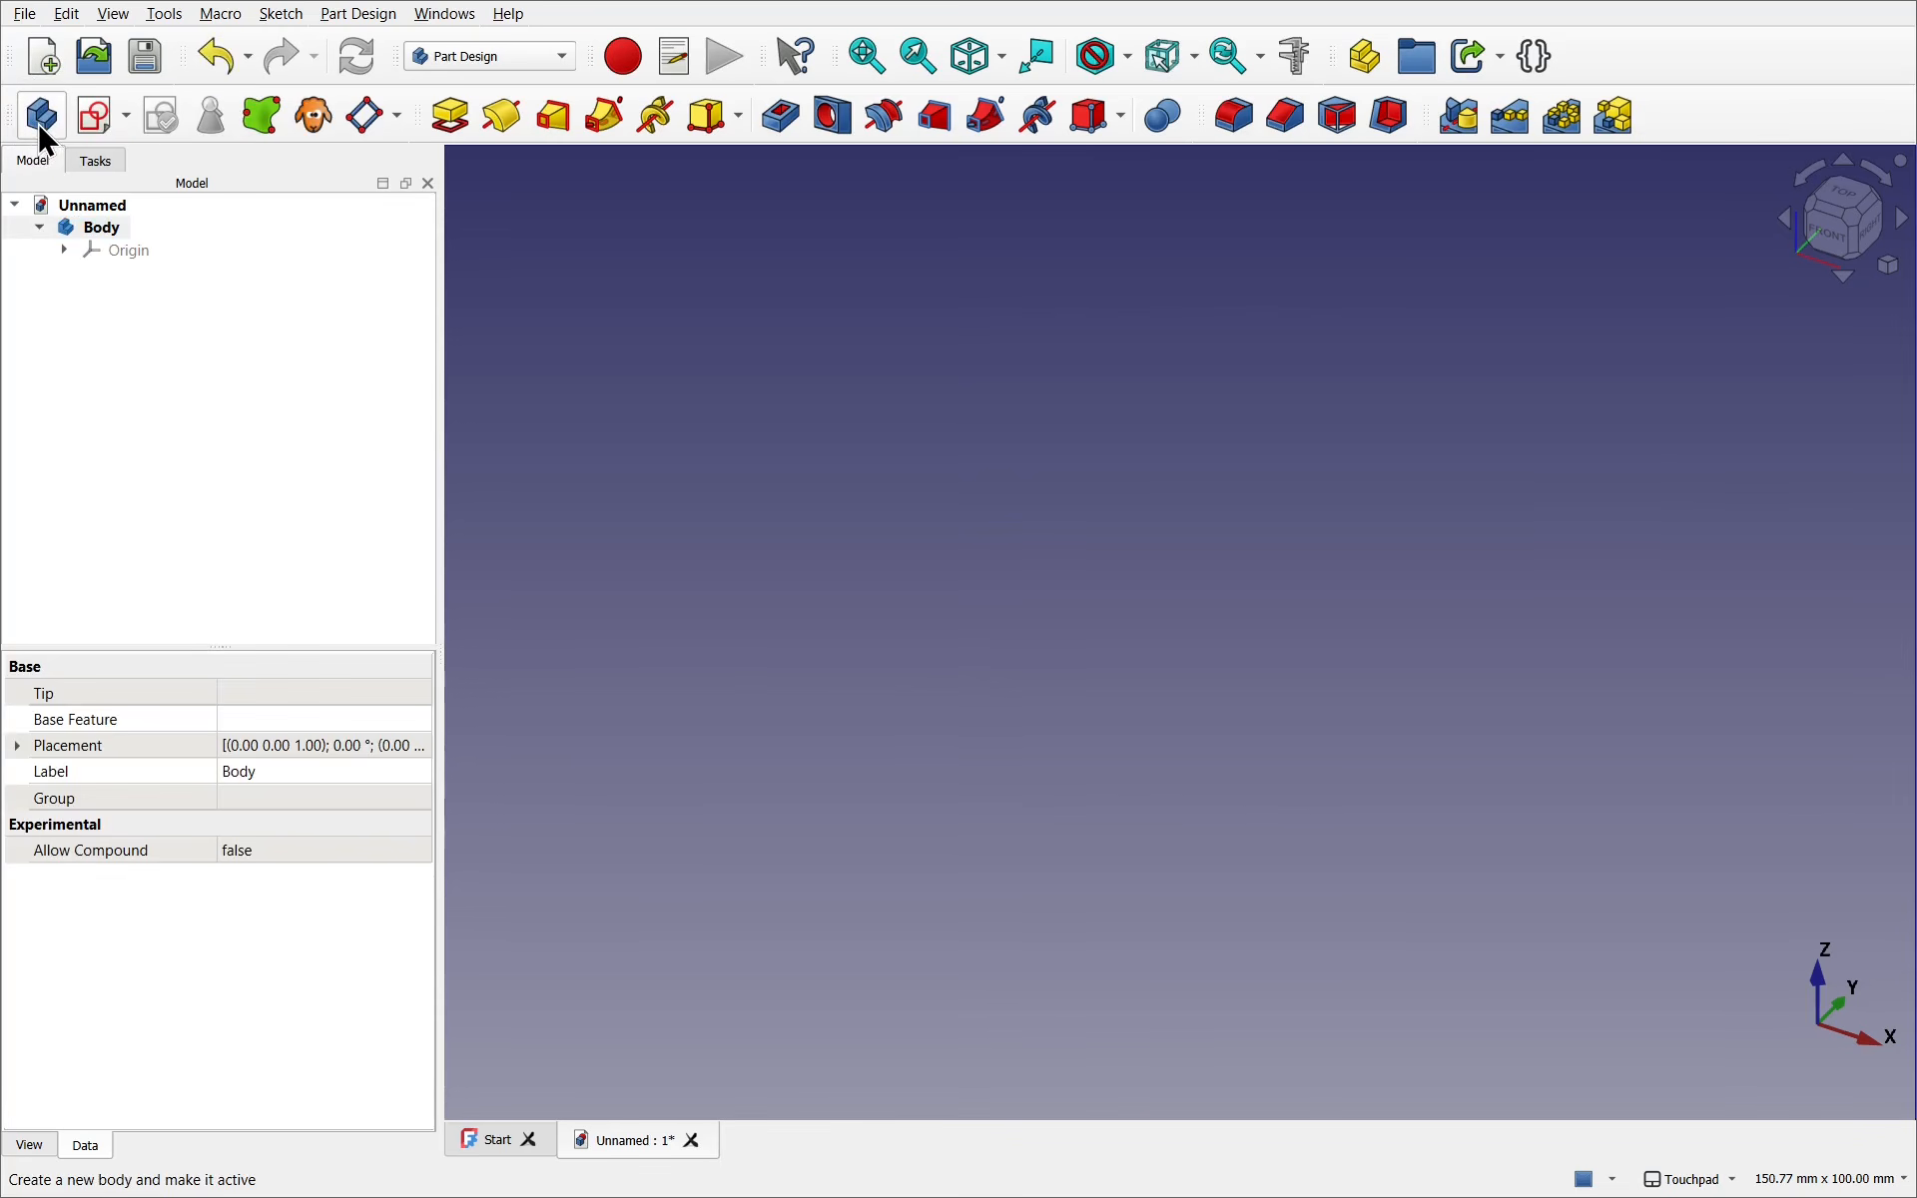
click(97, 118)
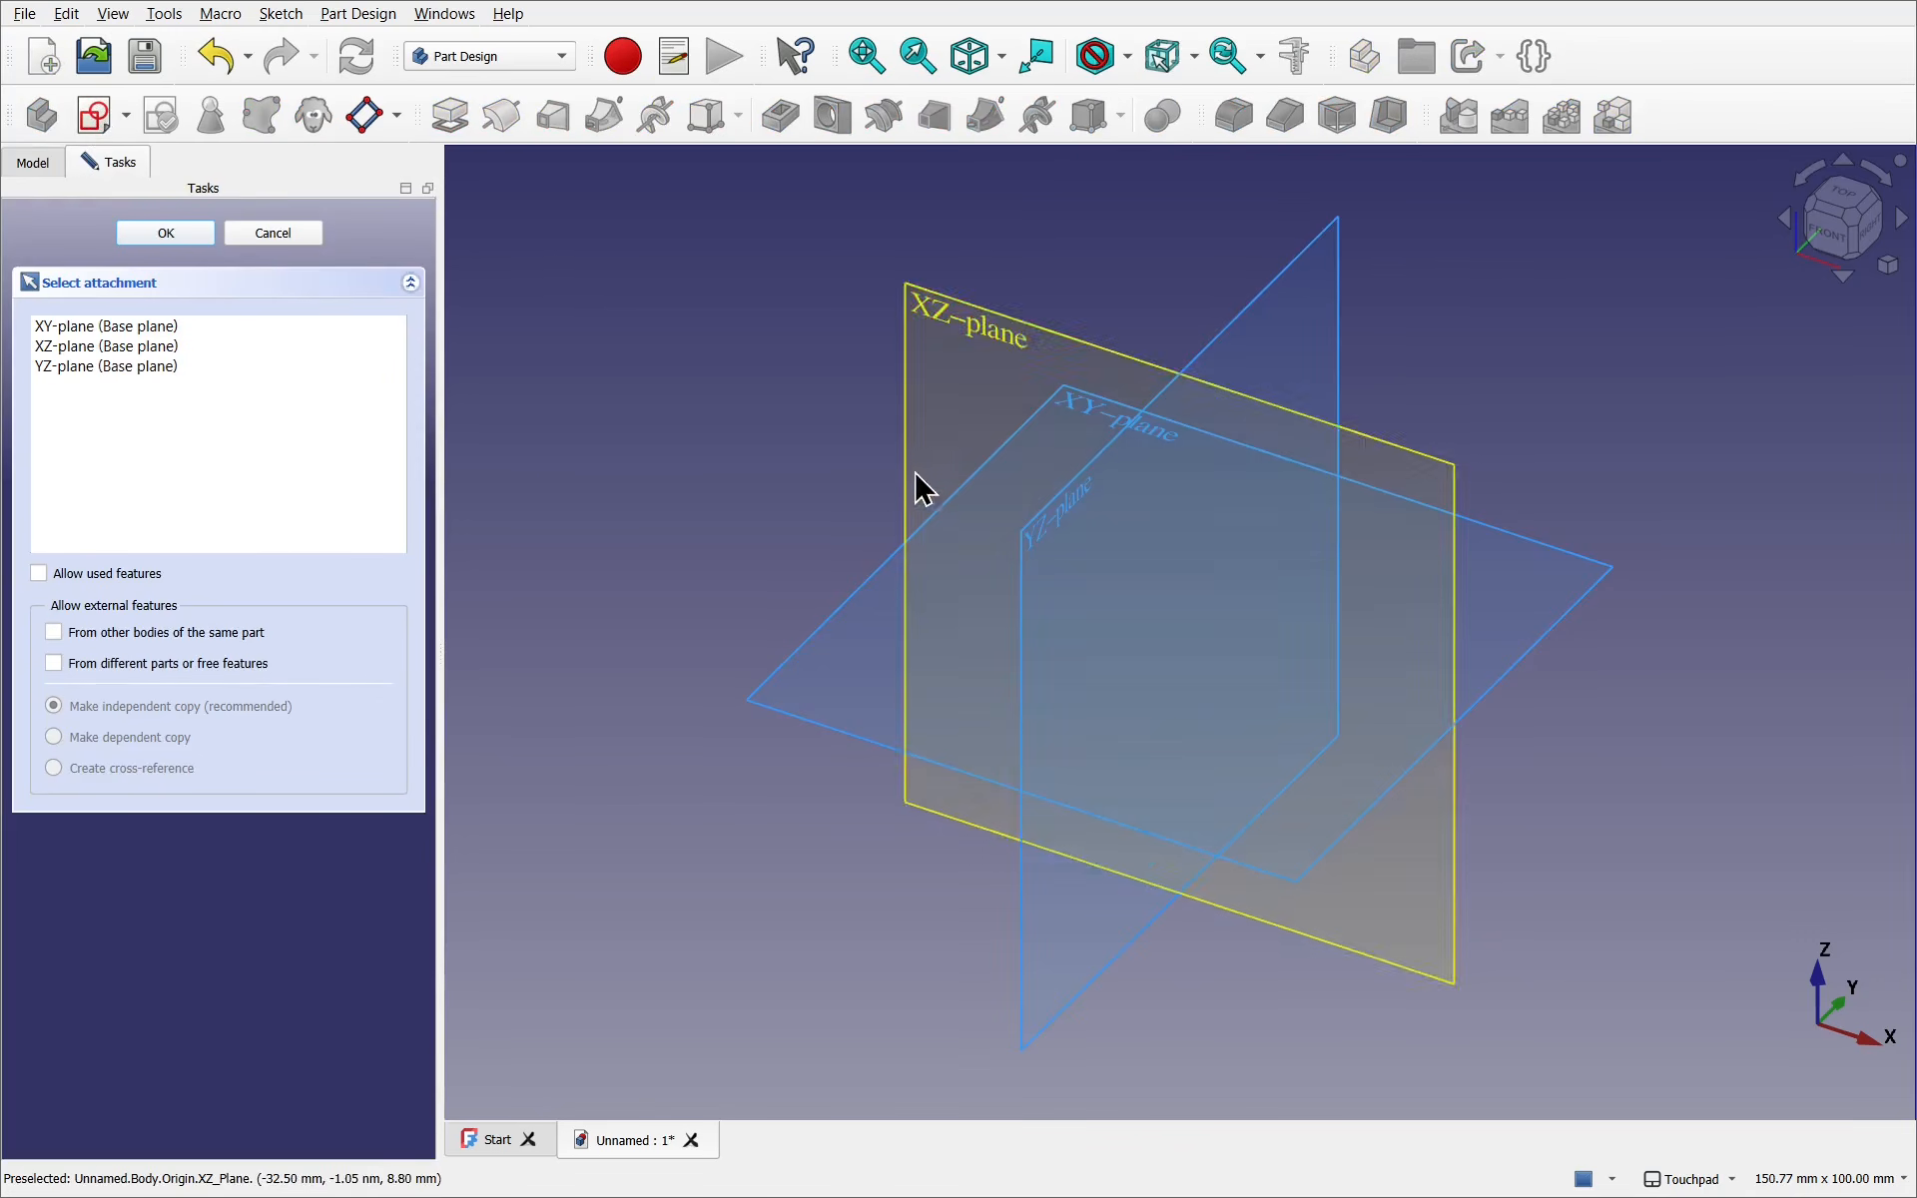
click(1083, 429)
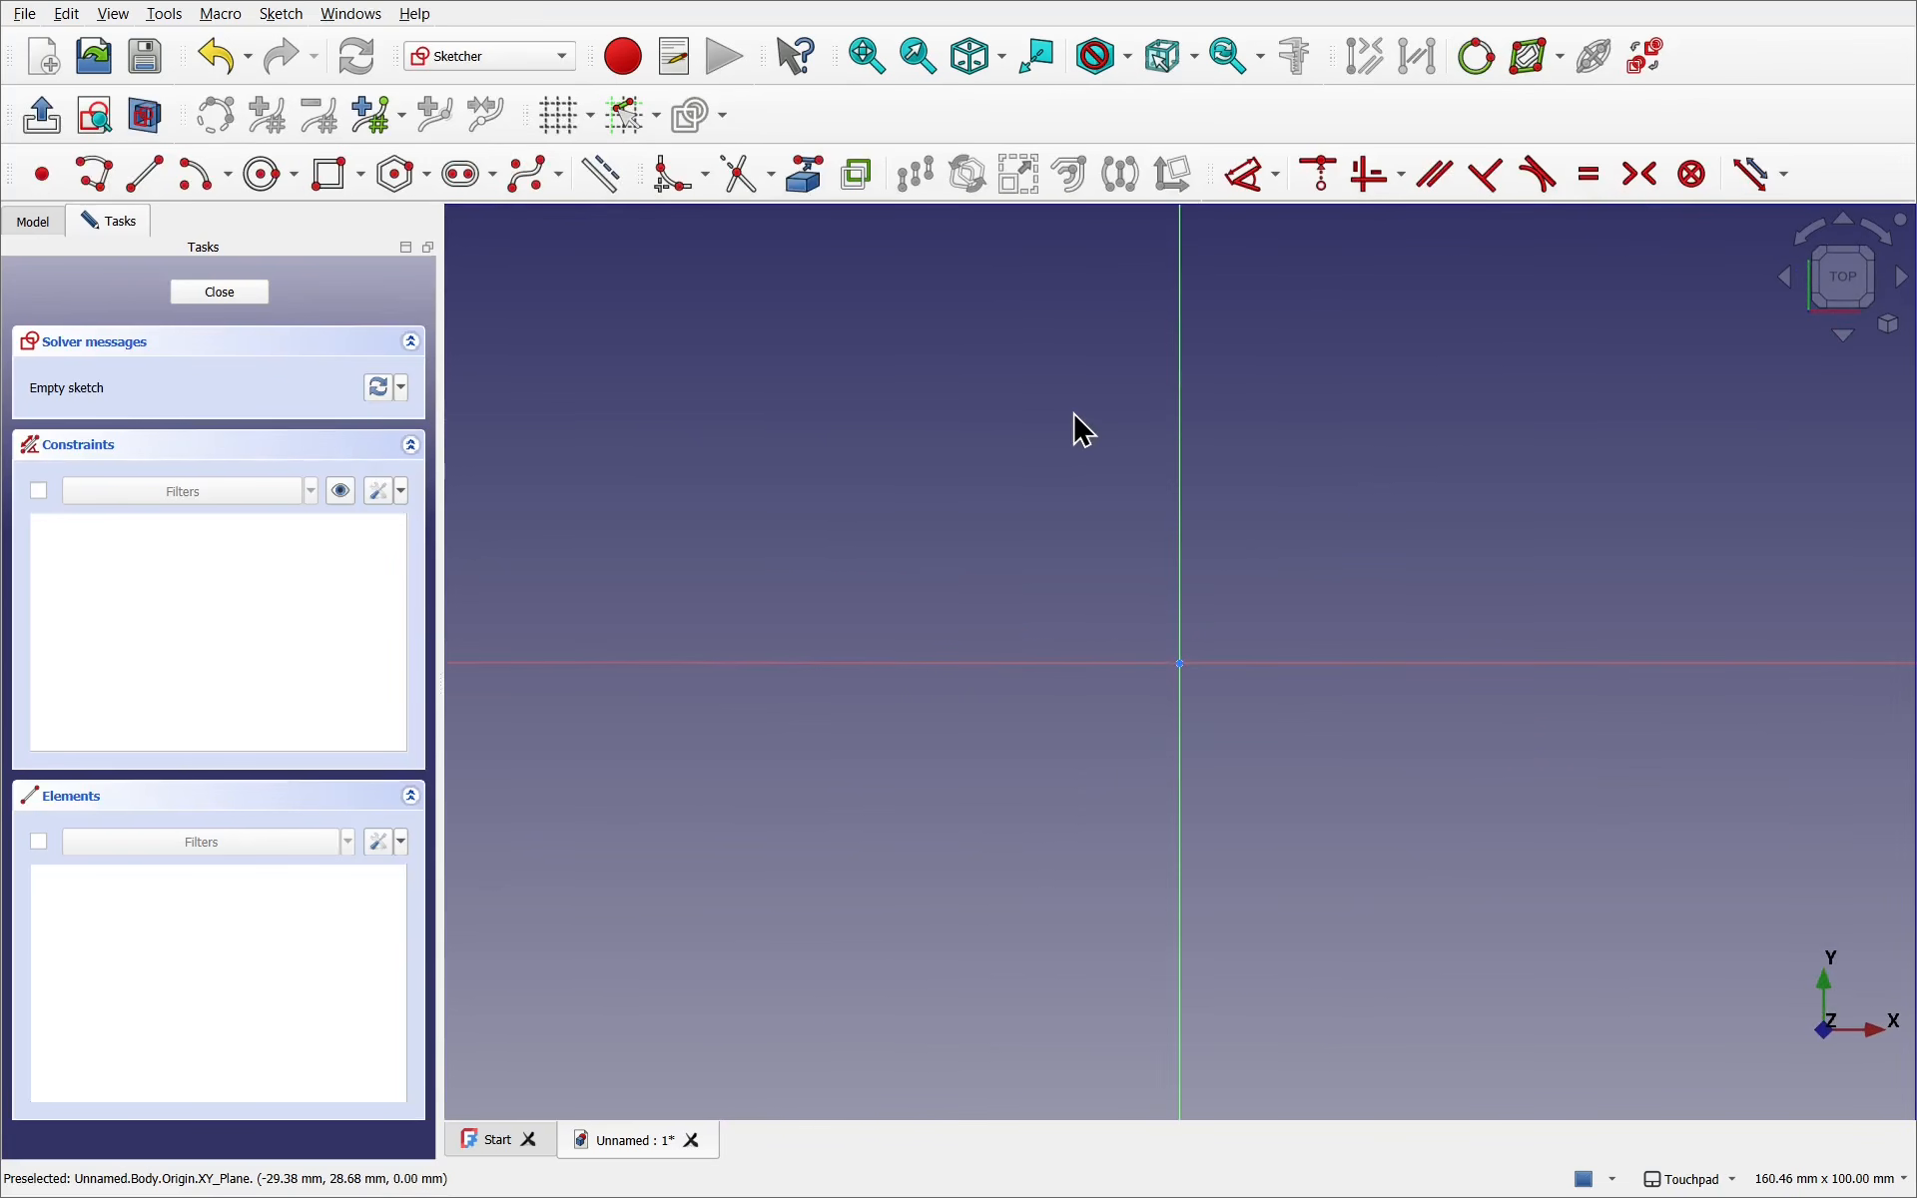
Sketch a six-sided polygon about 50 mm across its corners, centred on the origin with one vertex on the vertical axis
click(392, 182)
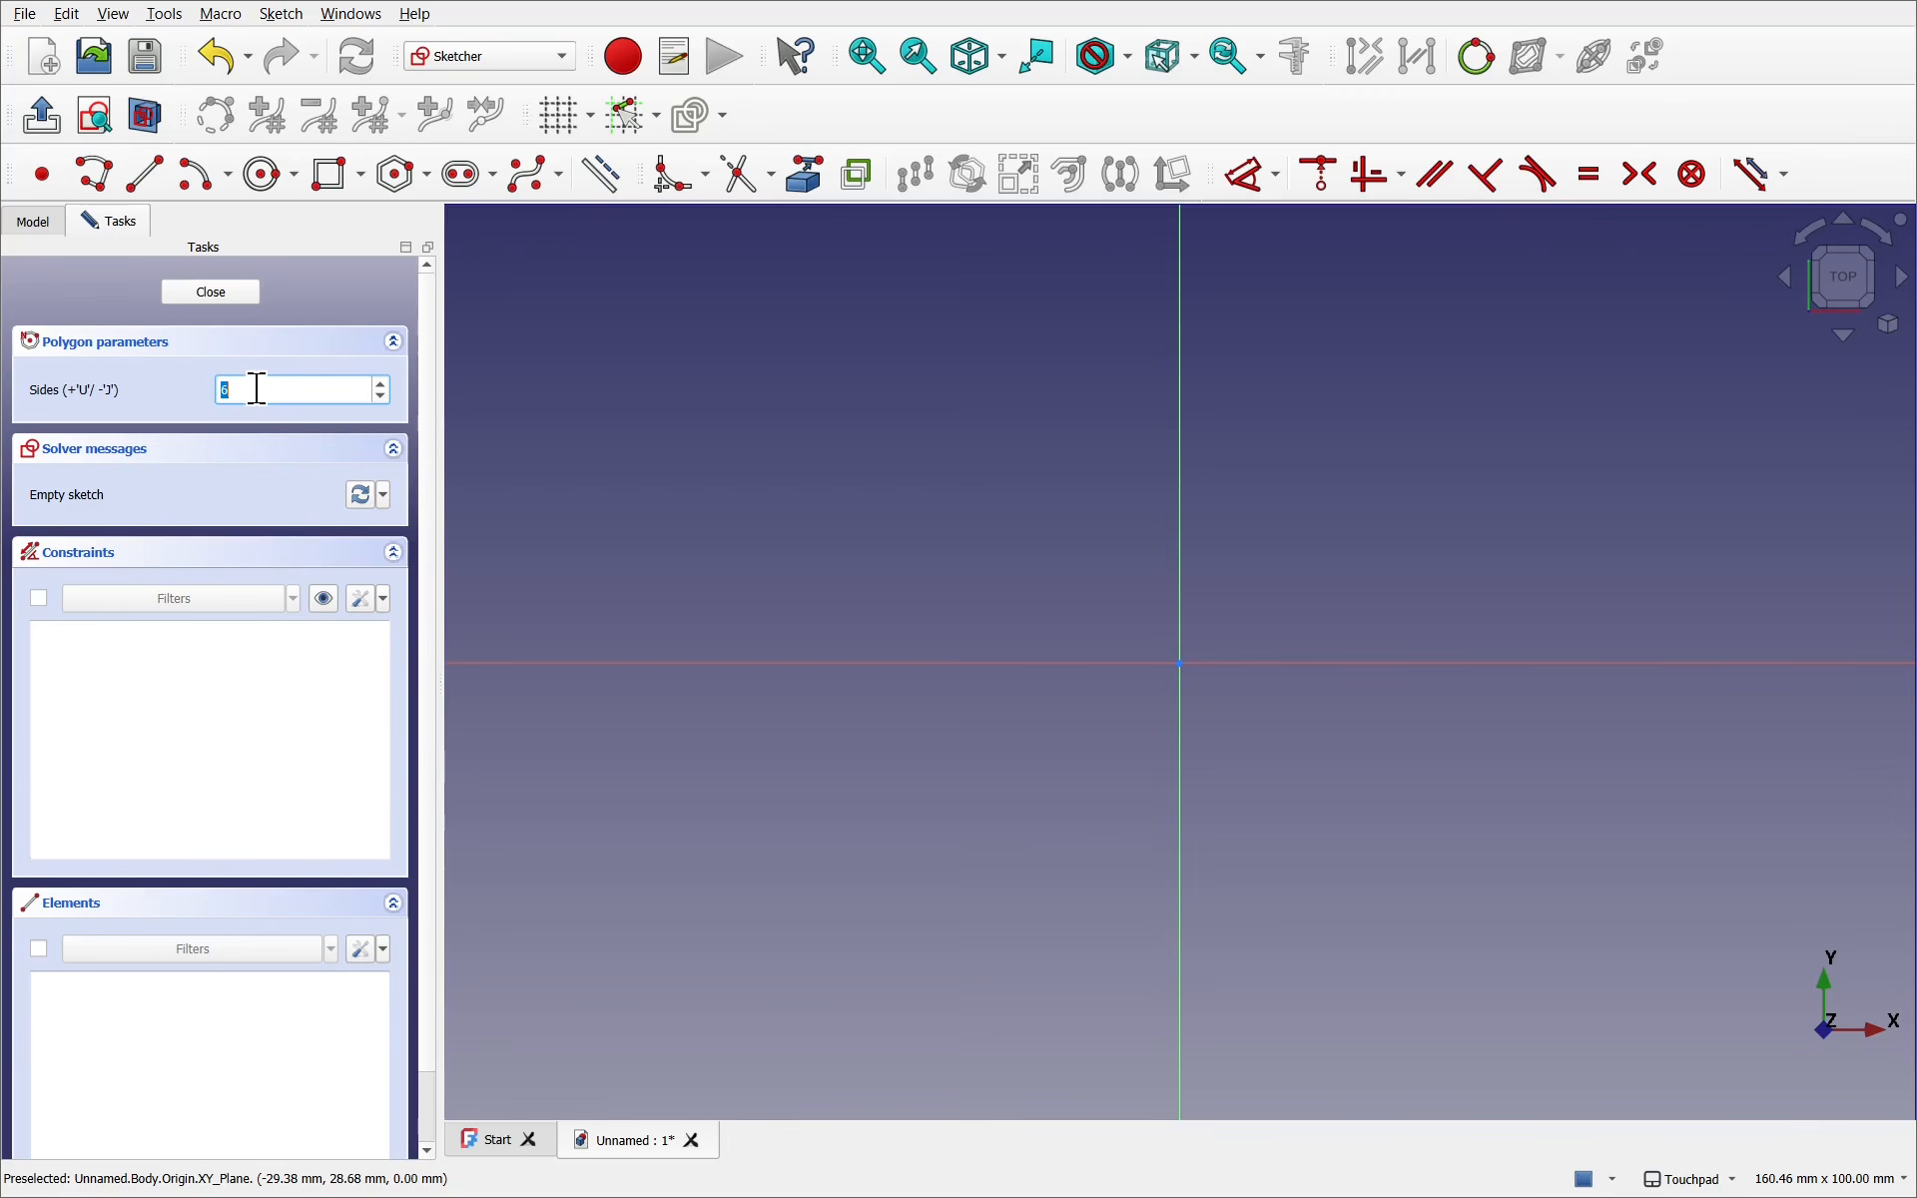
click(384, 599)
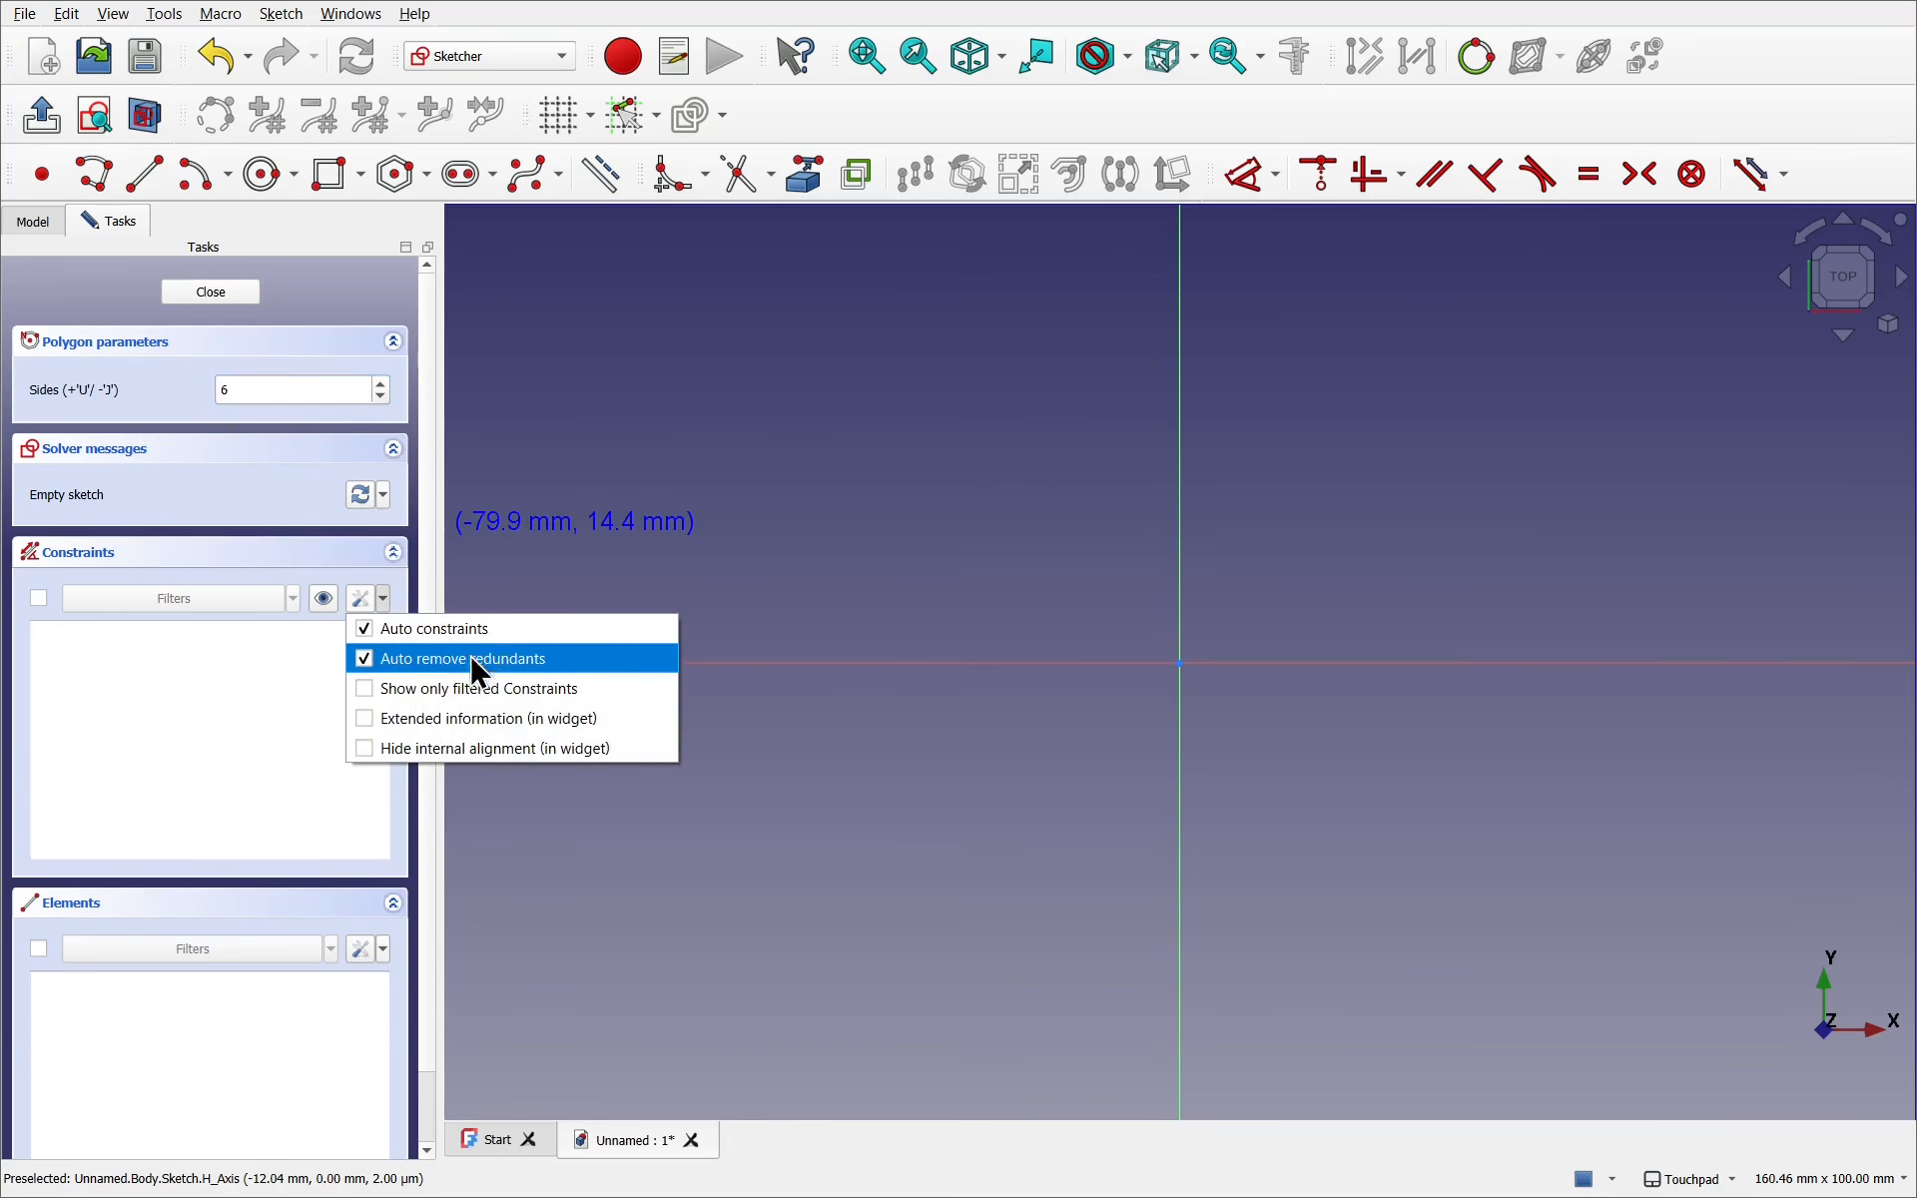
click(428, 481)
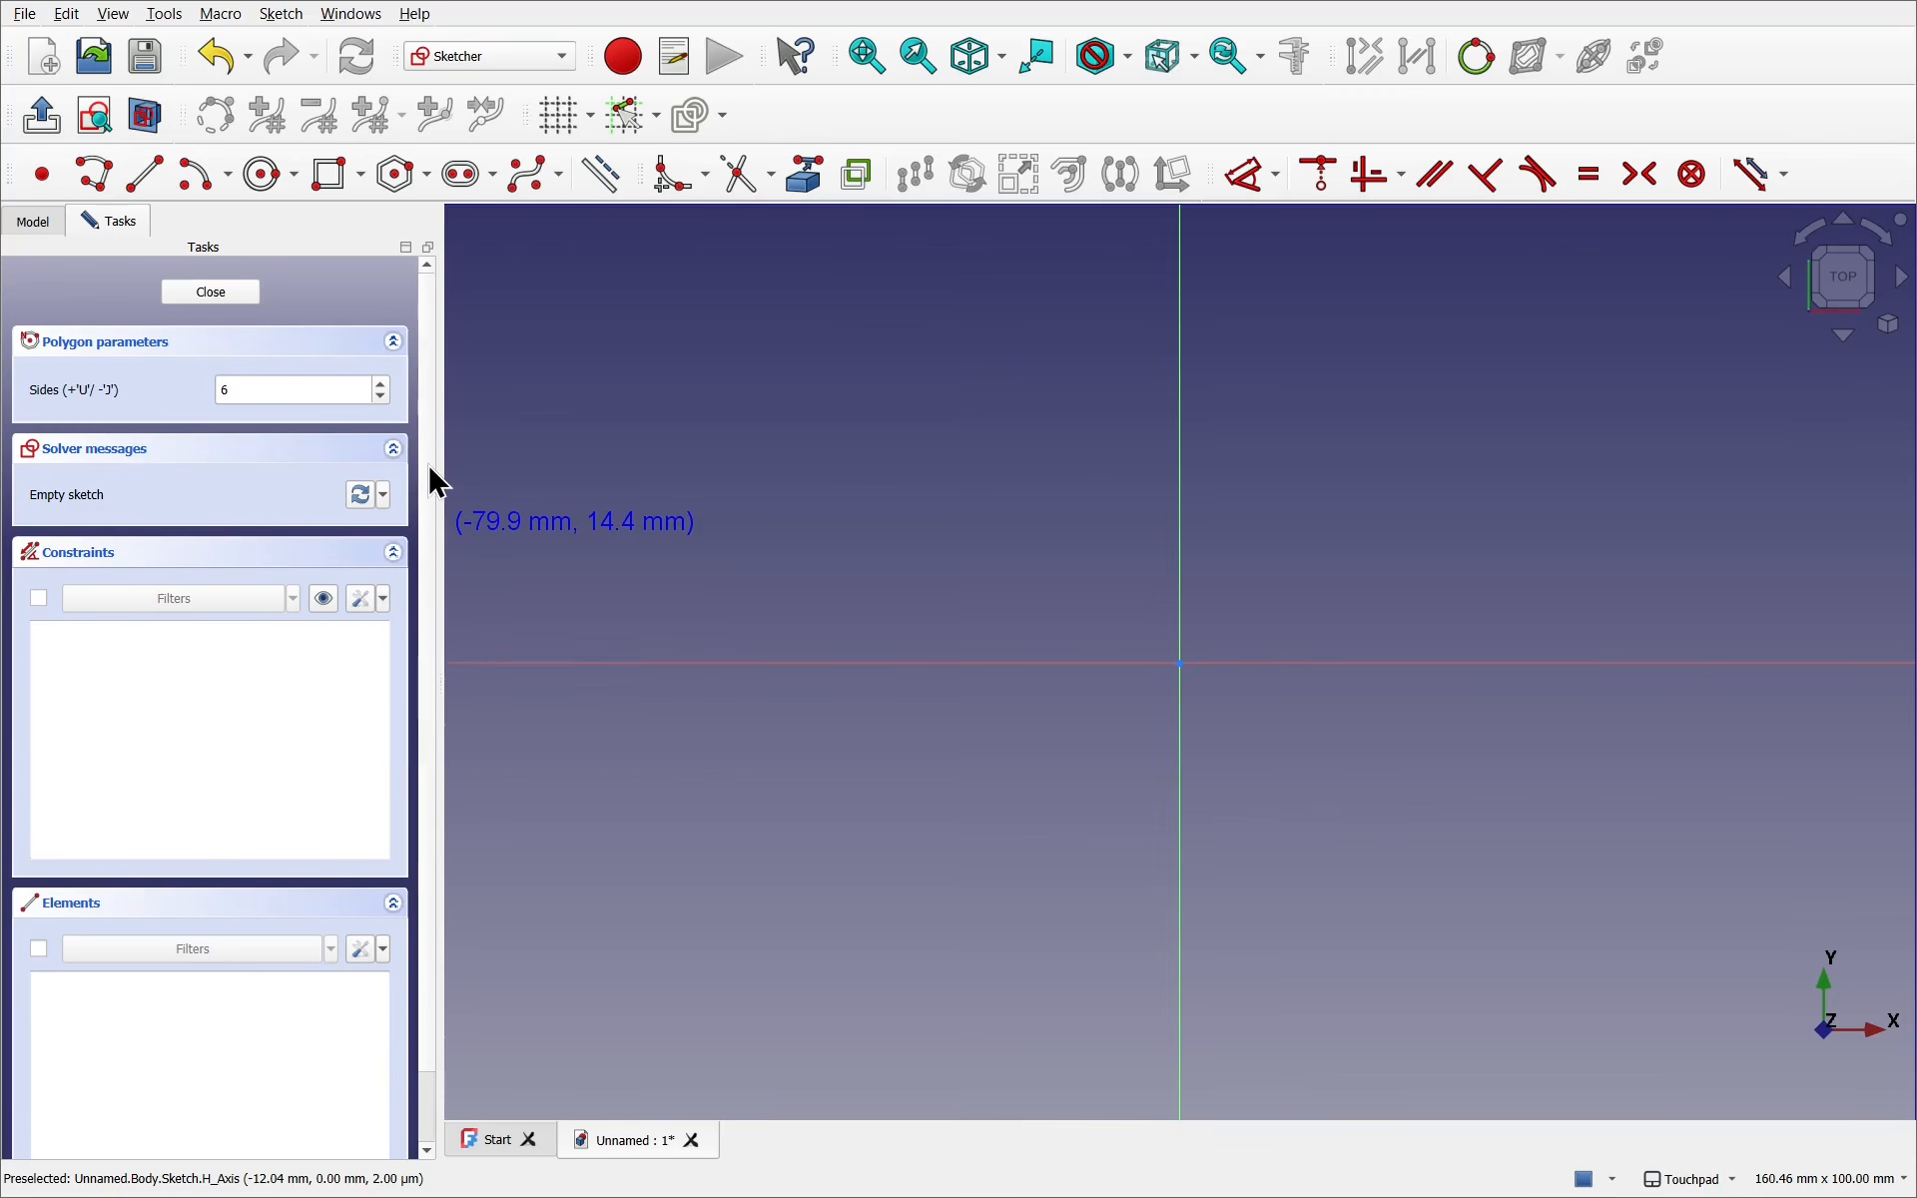
click(1178, 661)
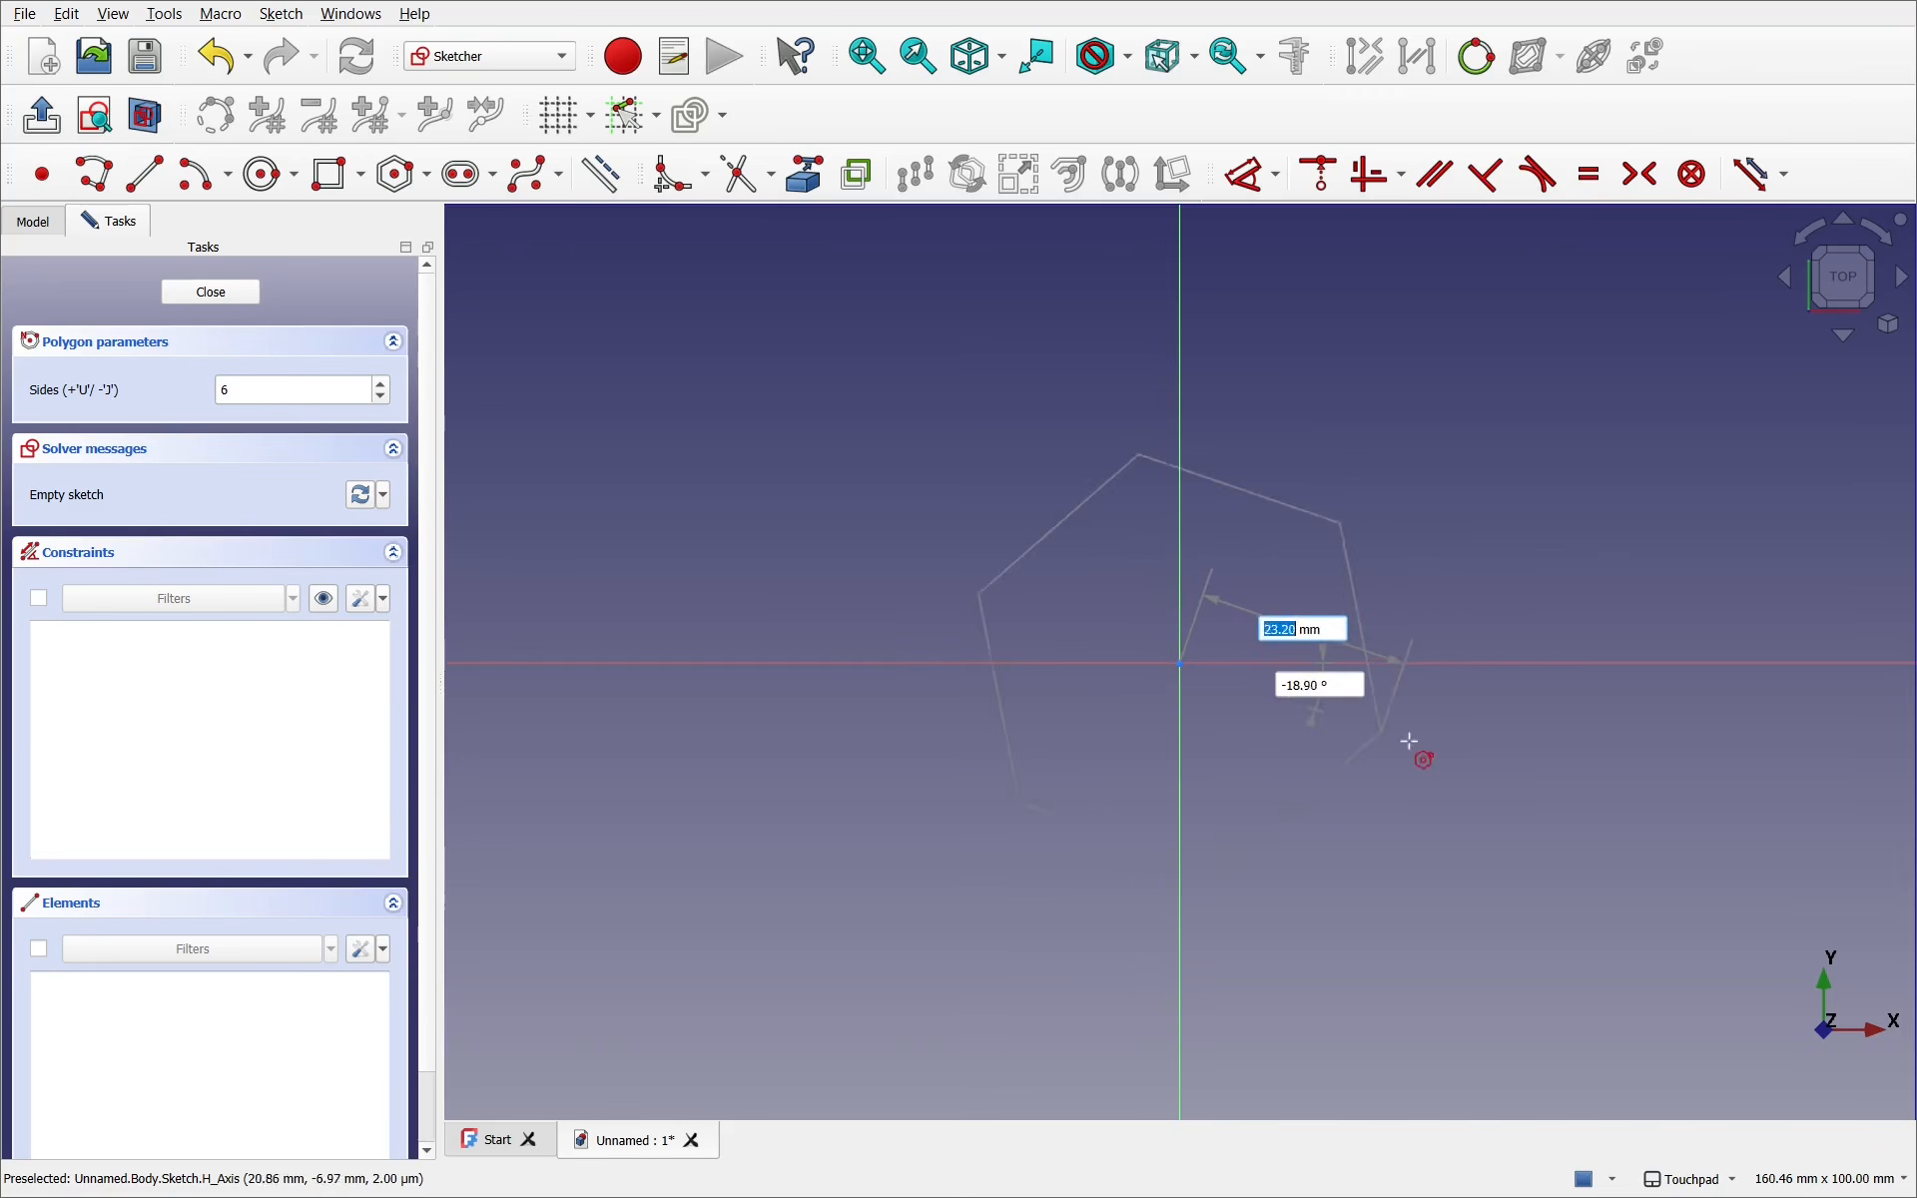
click(1181, 888)
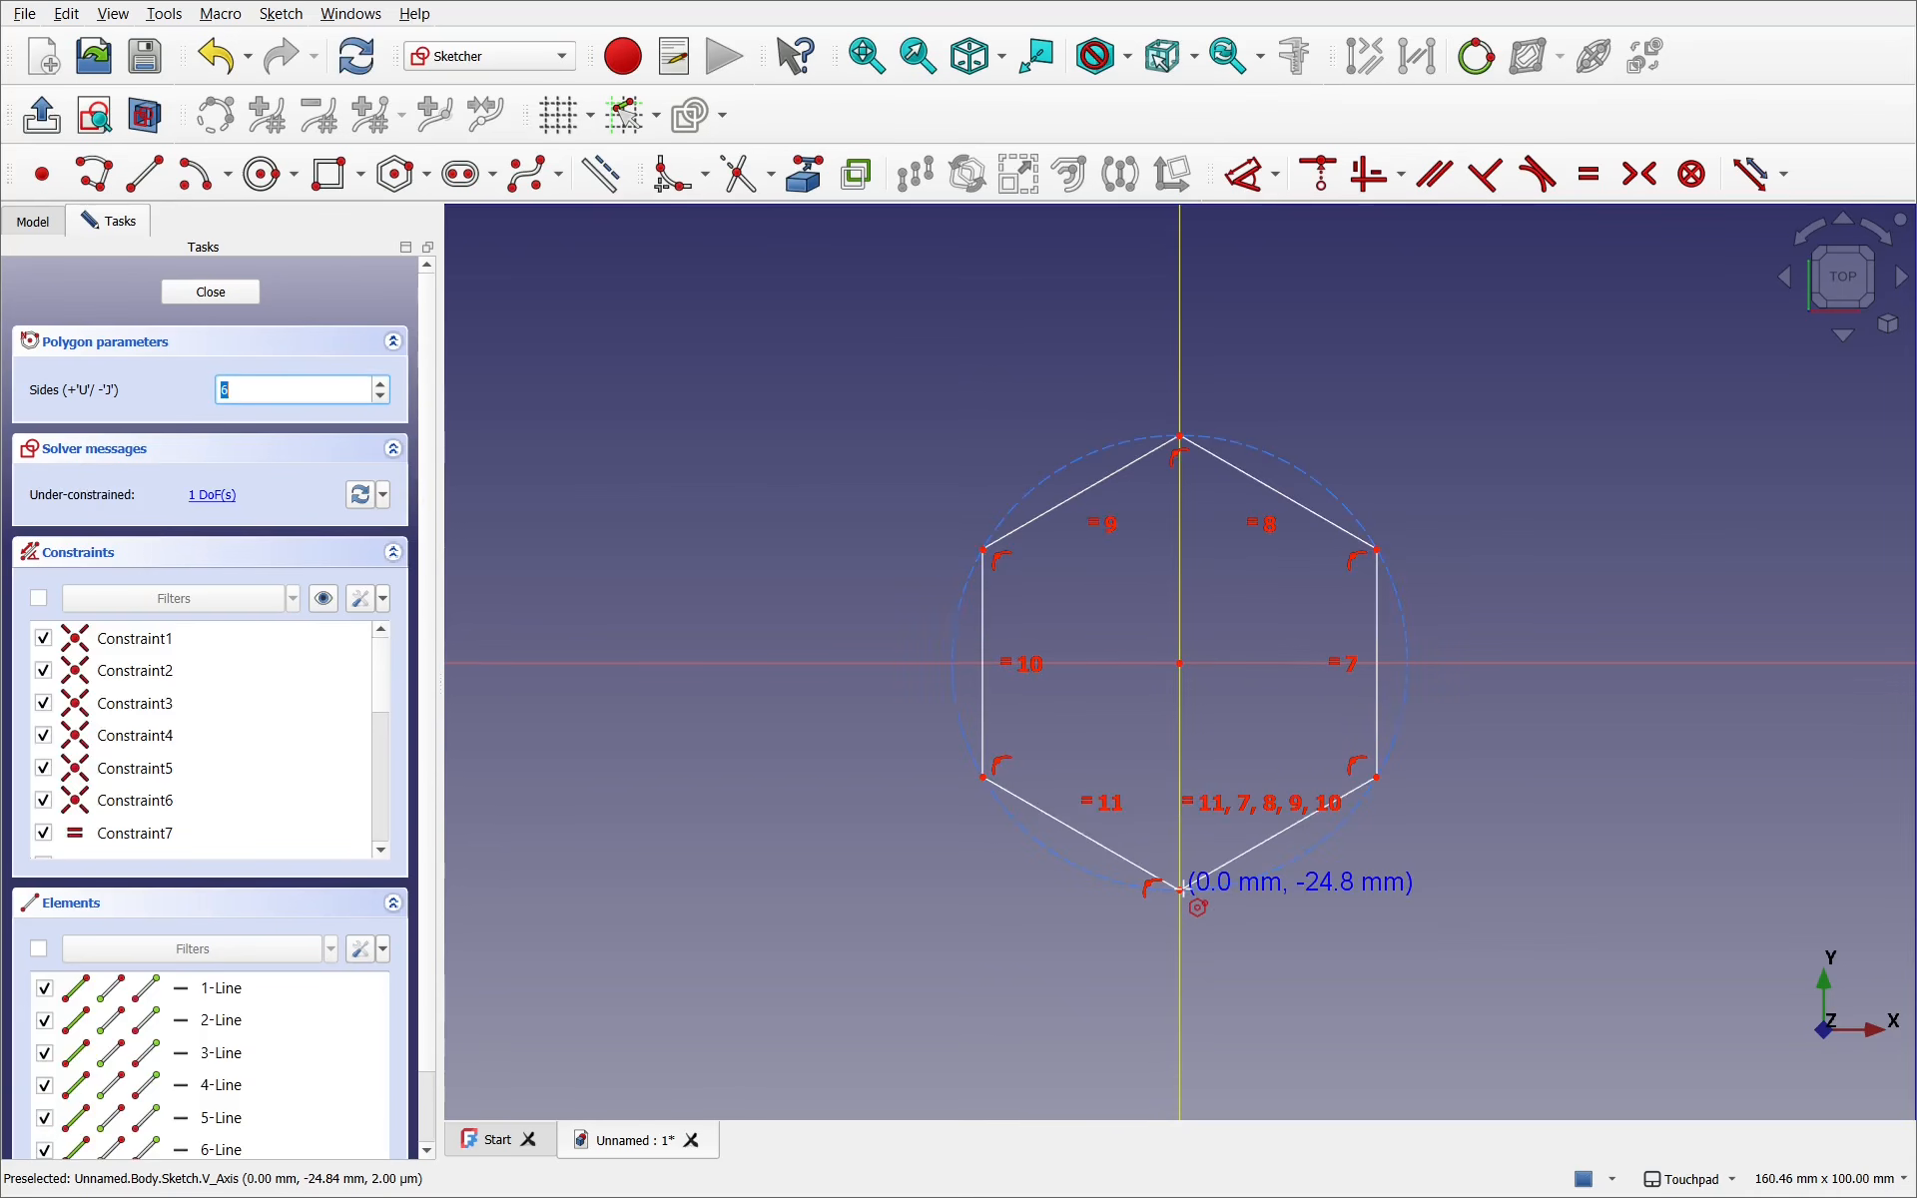
right_click(1245, 689)
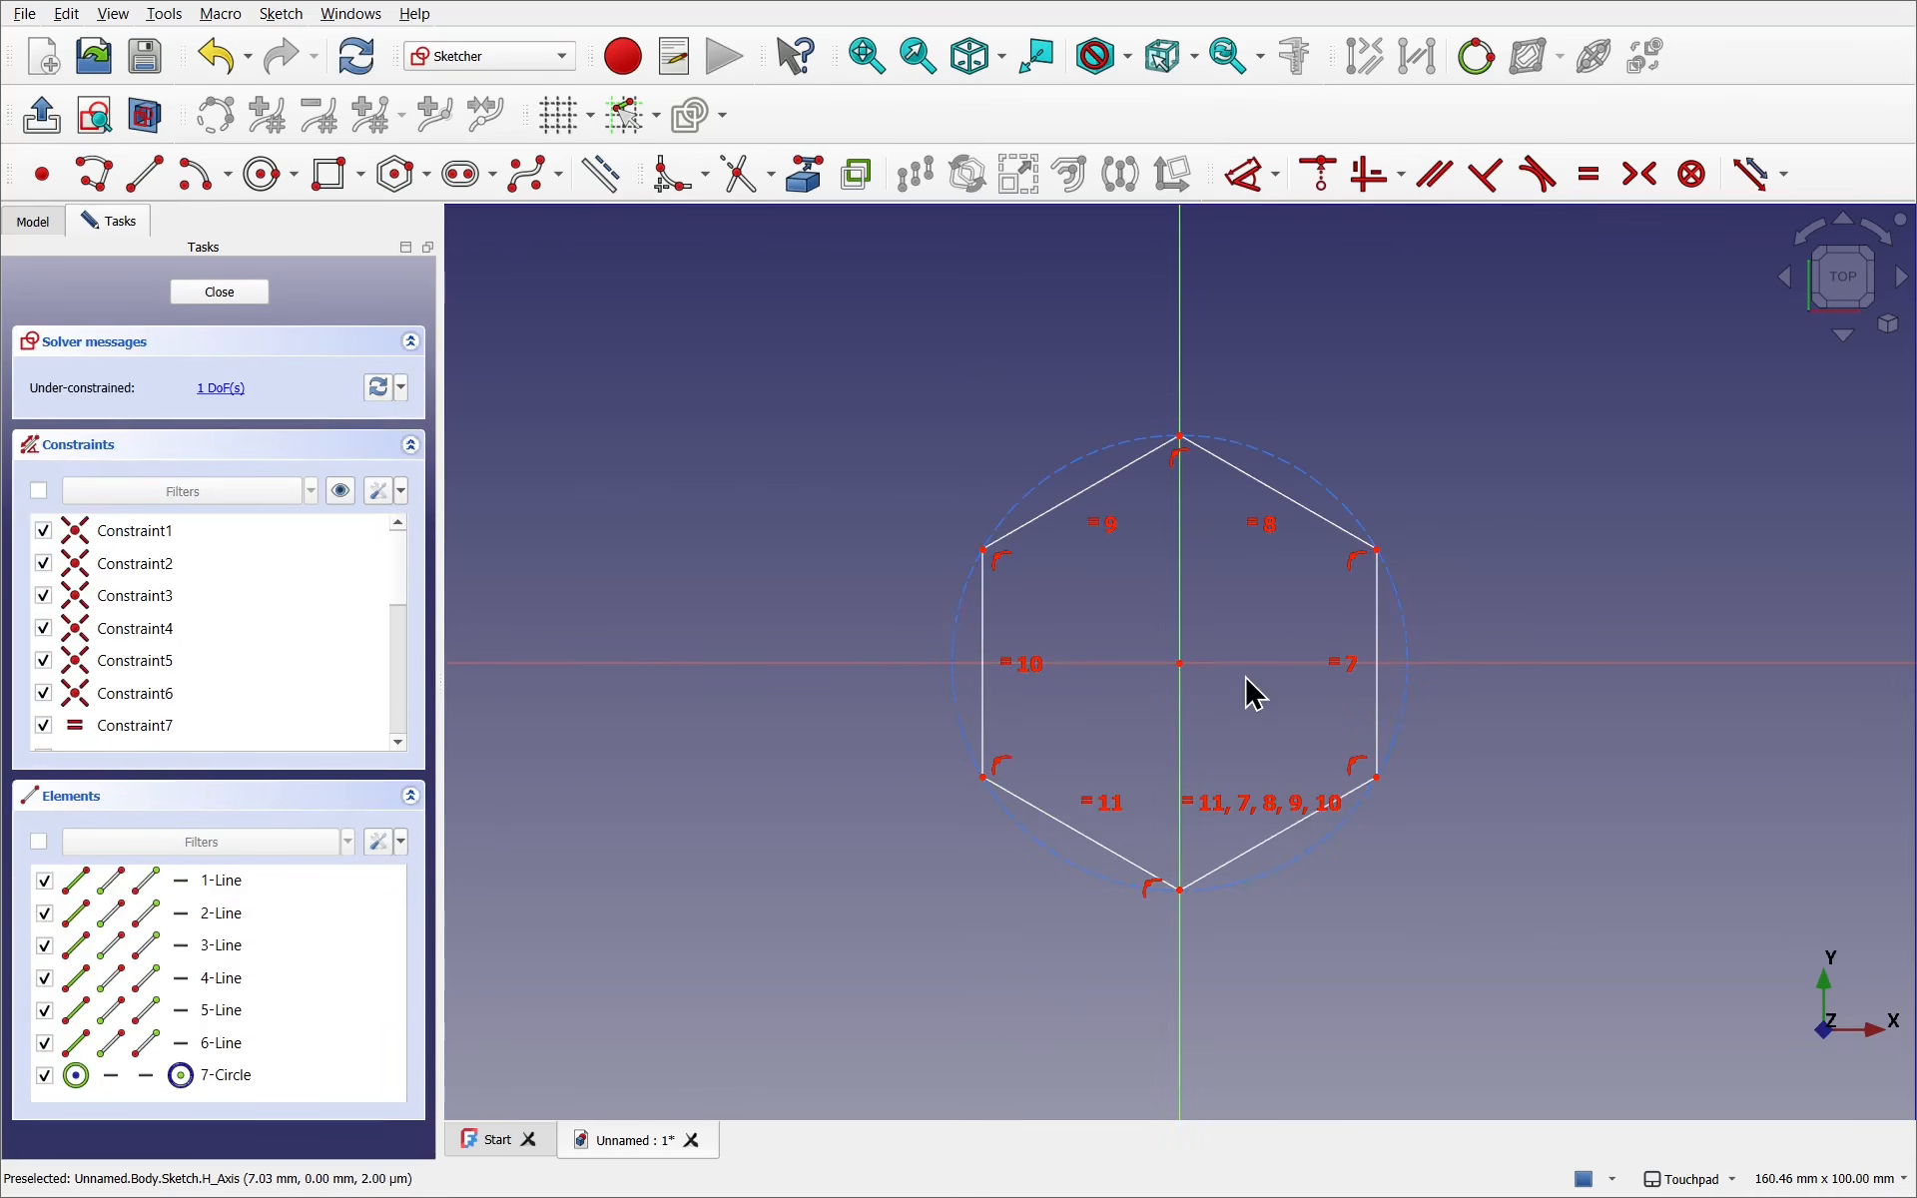
Constrain the hexagon's construction circle to a 30 mm diameter and finish the sketch
click(1254, 191)
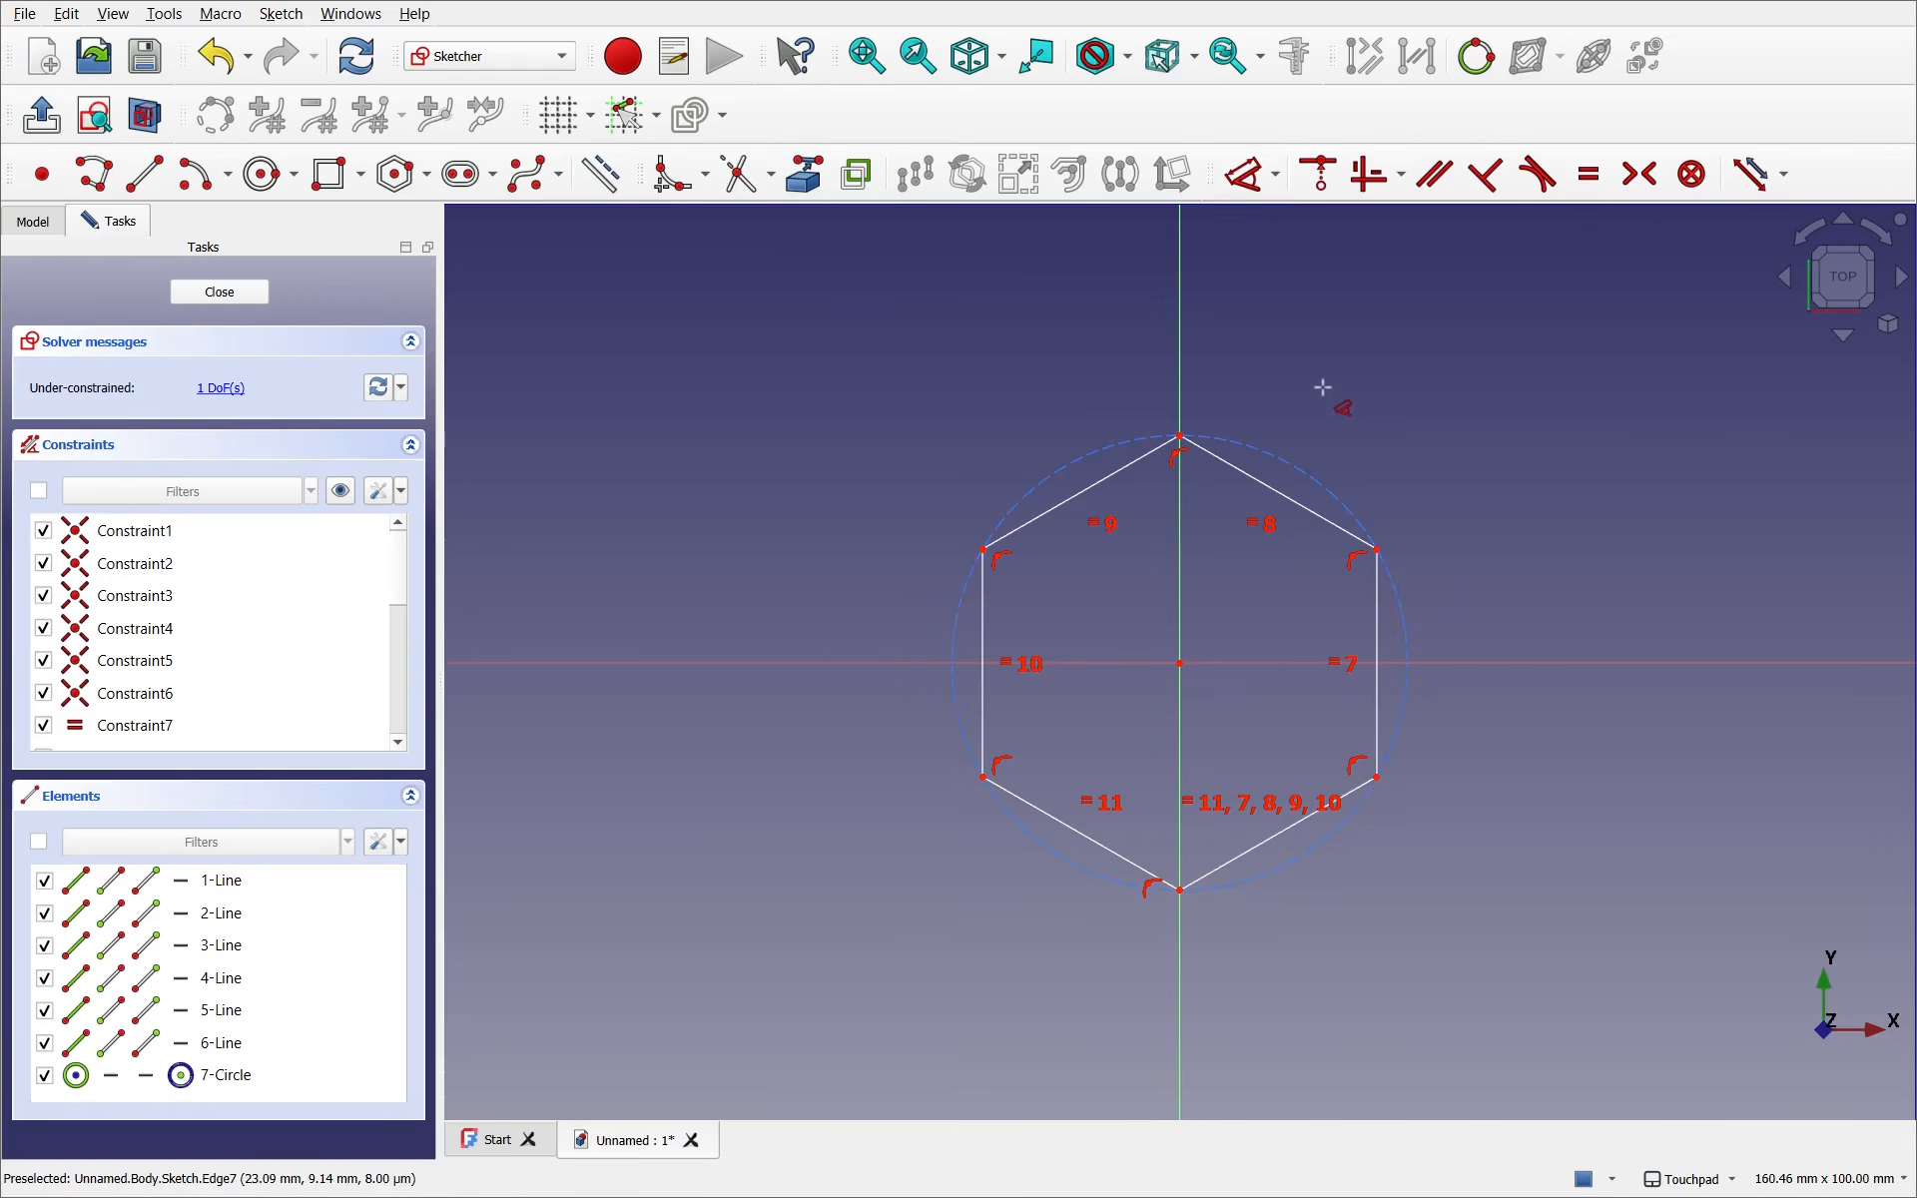
click(1288, 459)
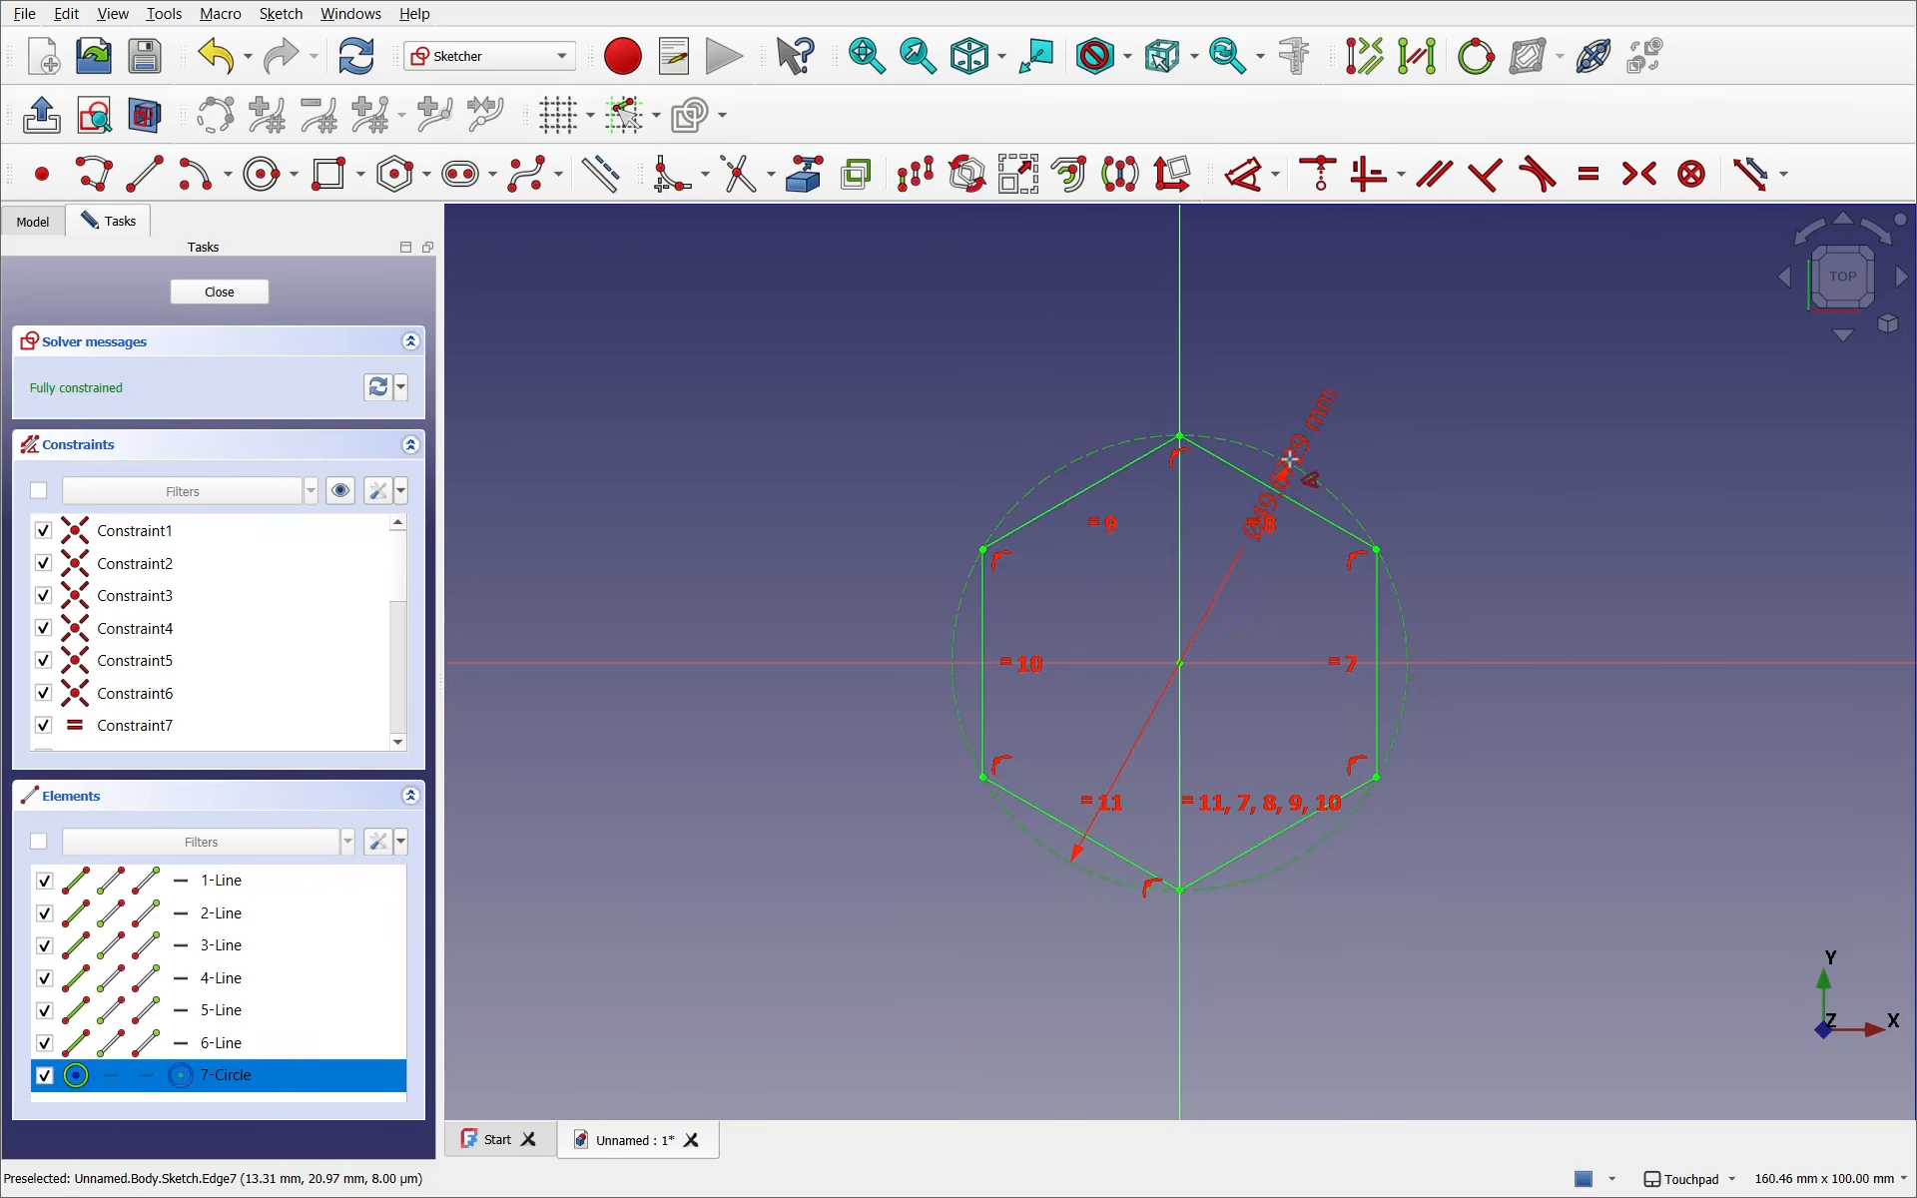
click(1501, 432)
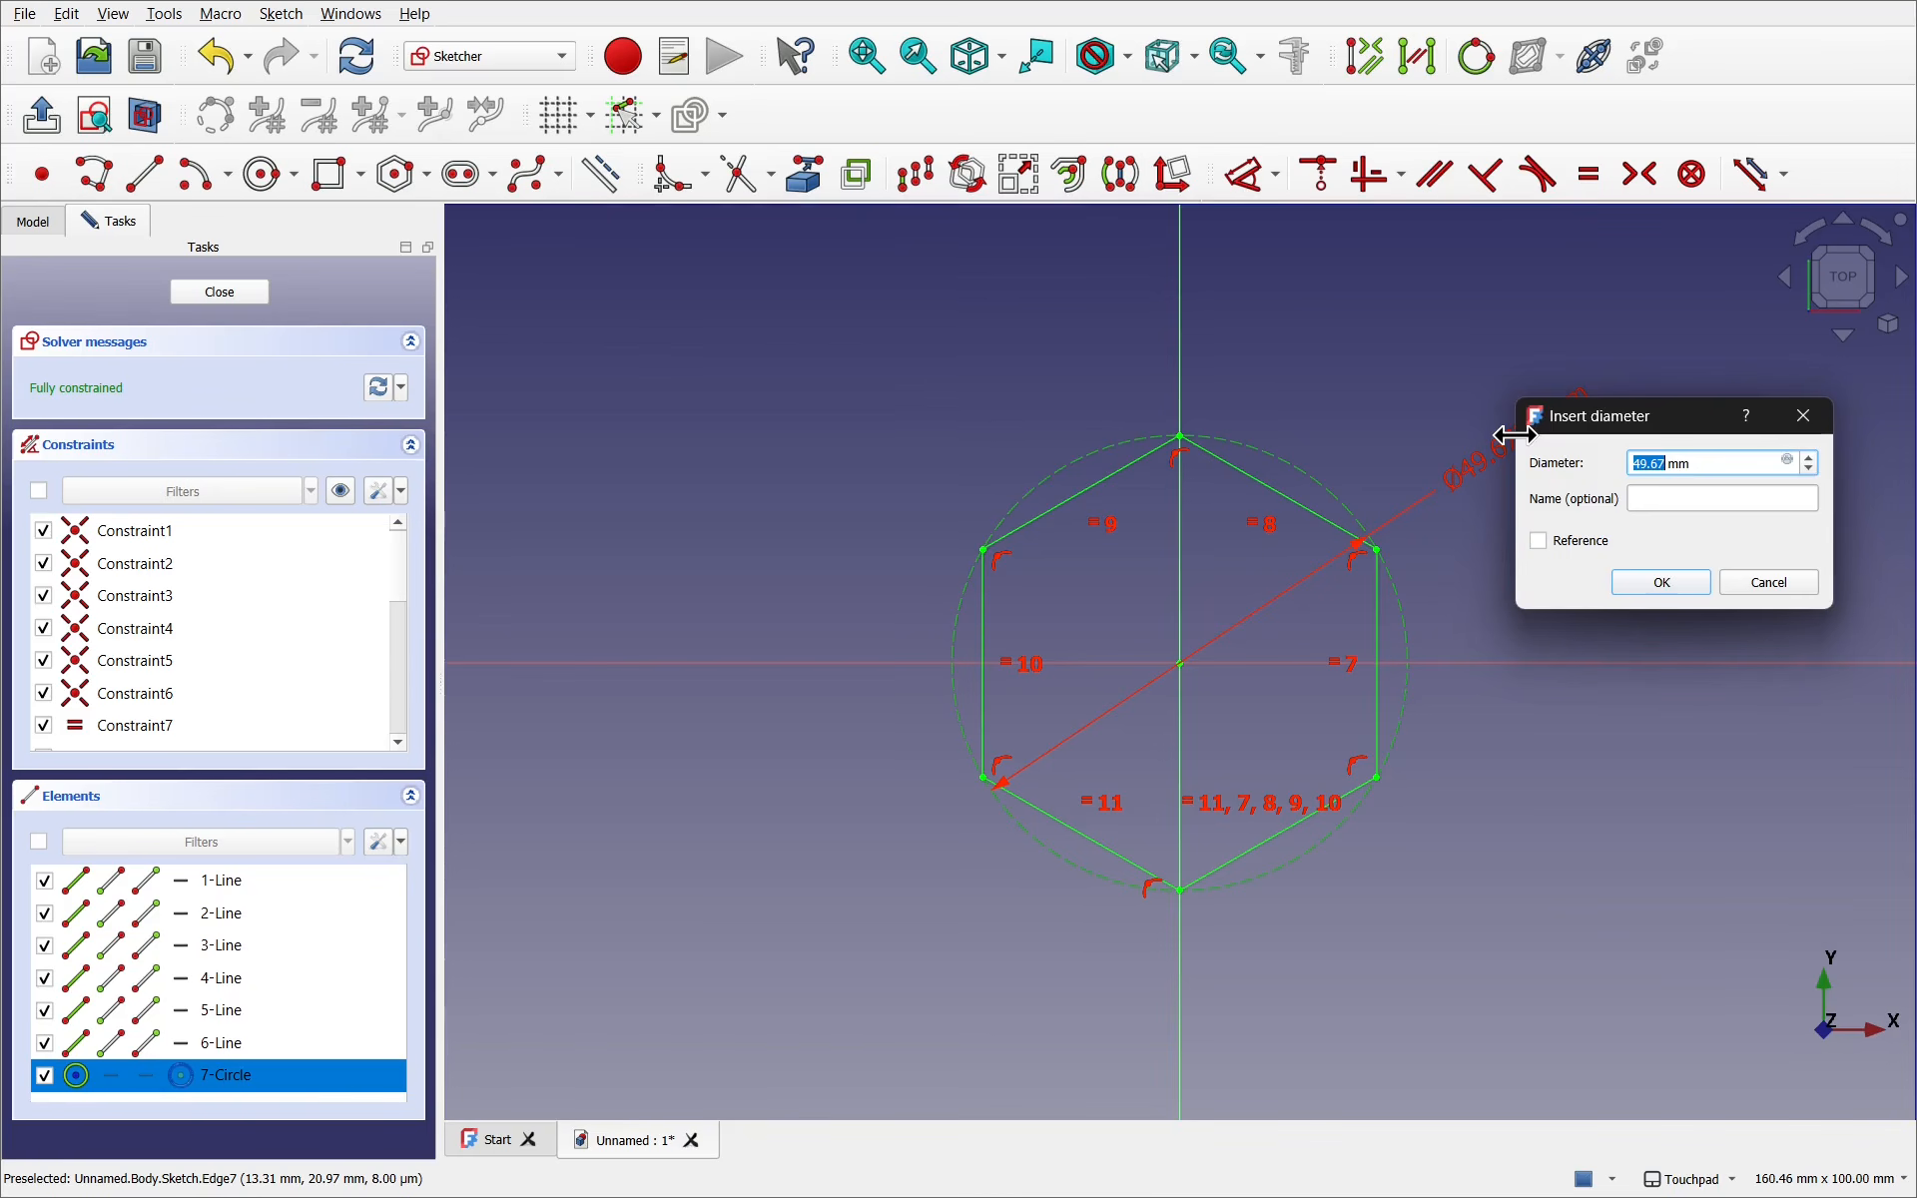
text(3)
text(0)
key(Return)
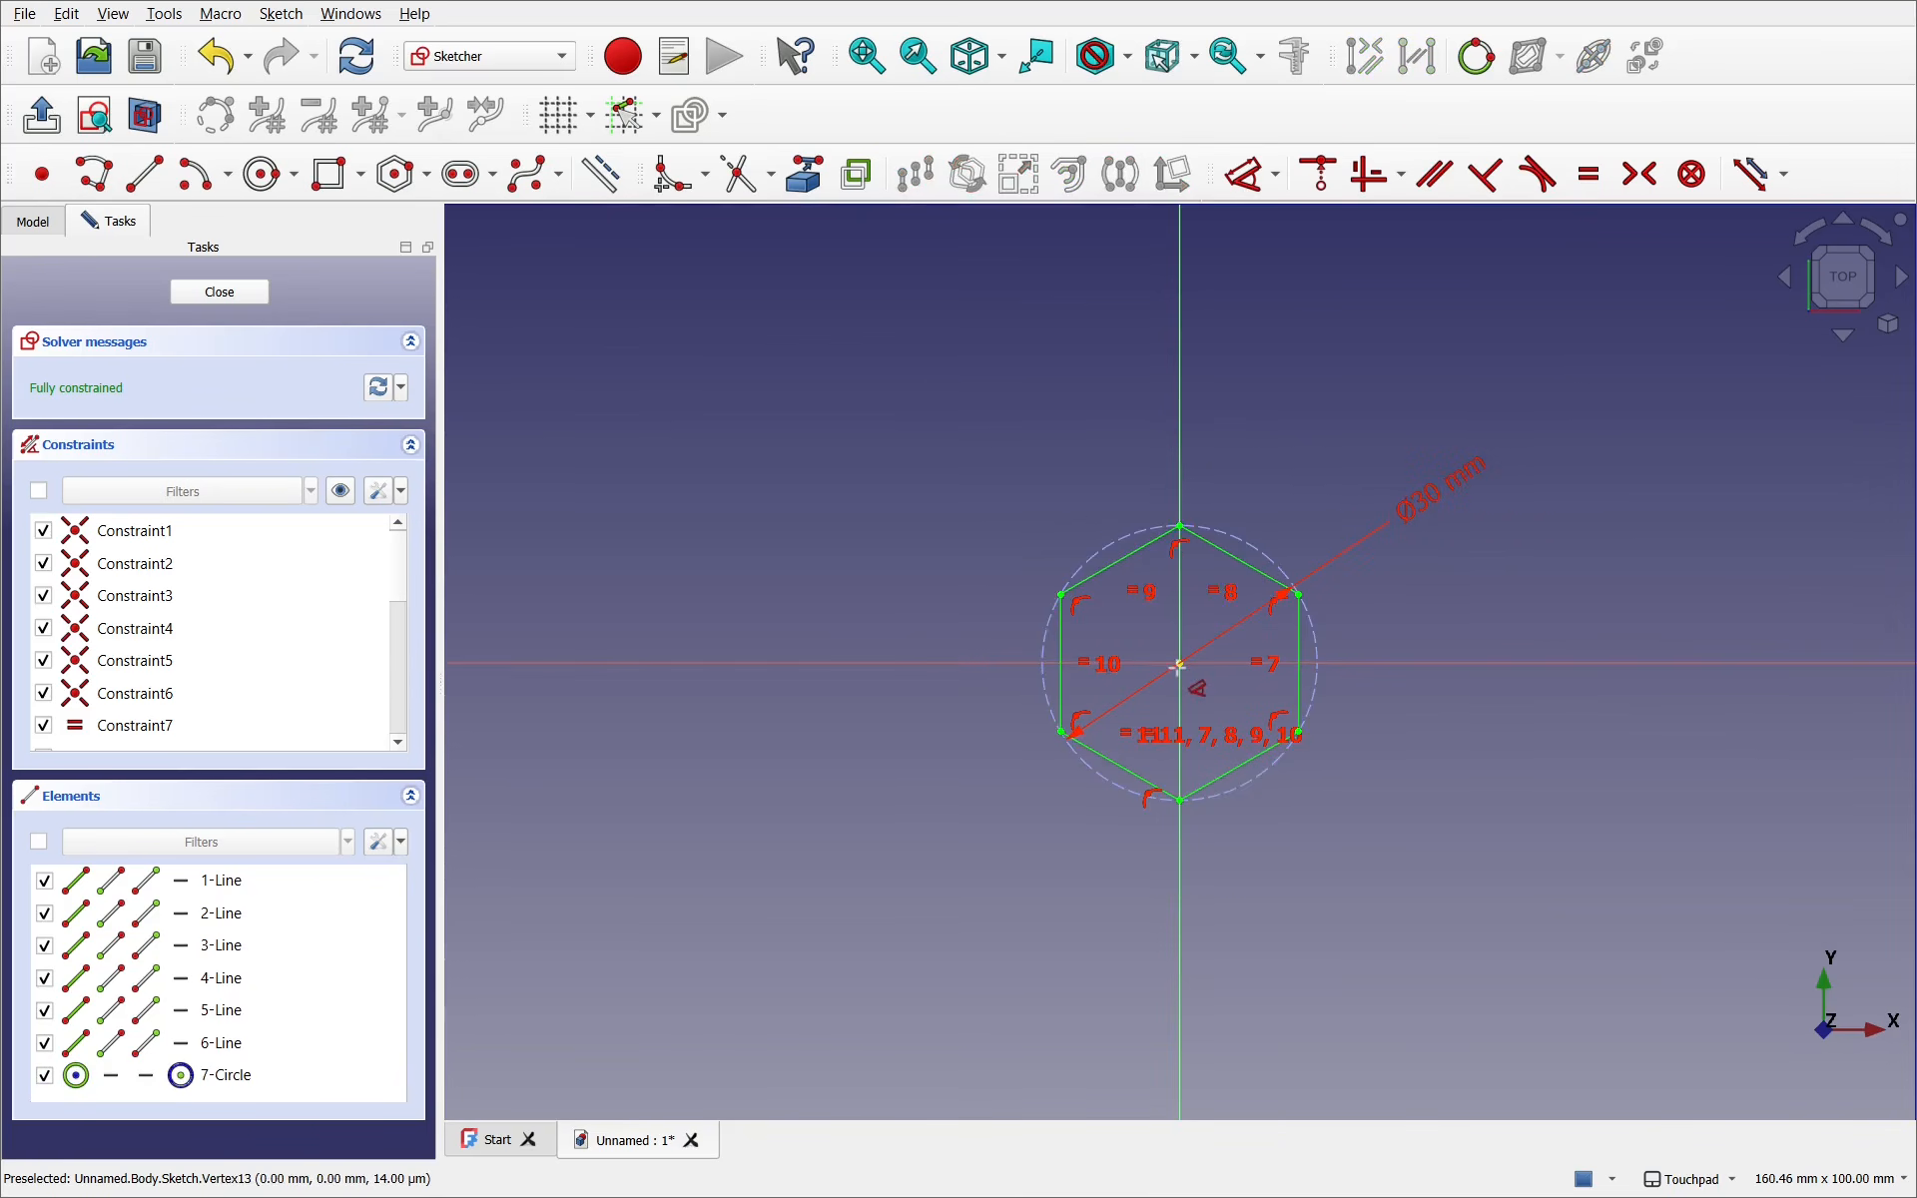
scroll(1179, 667, up, 5)
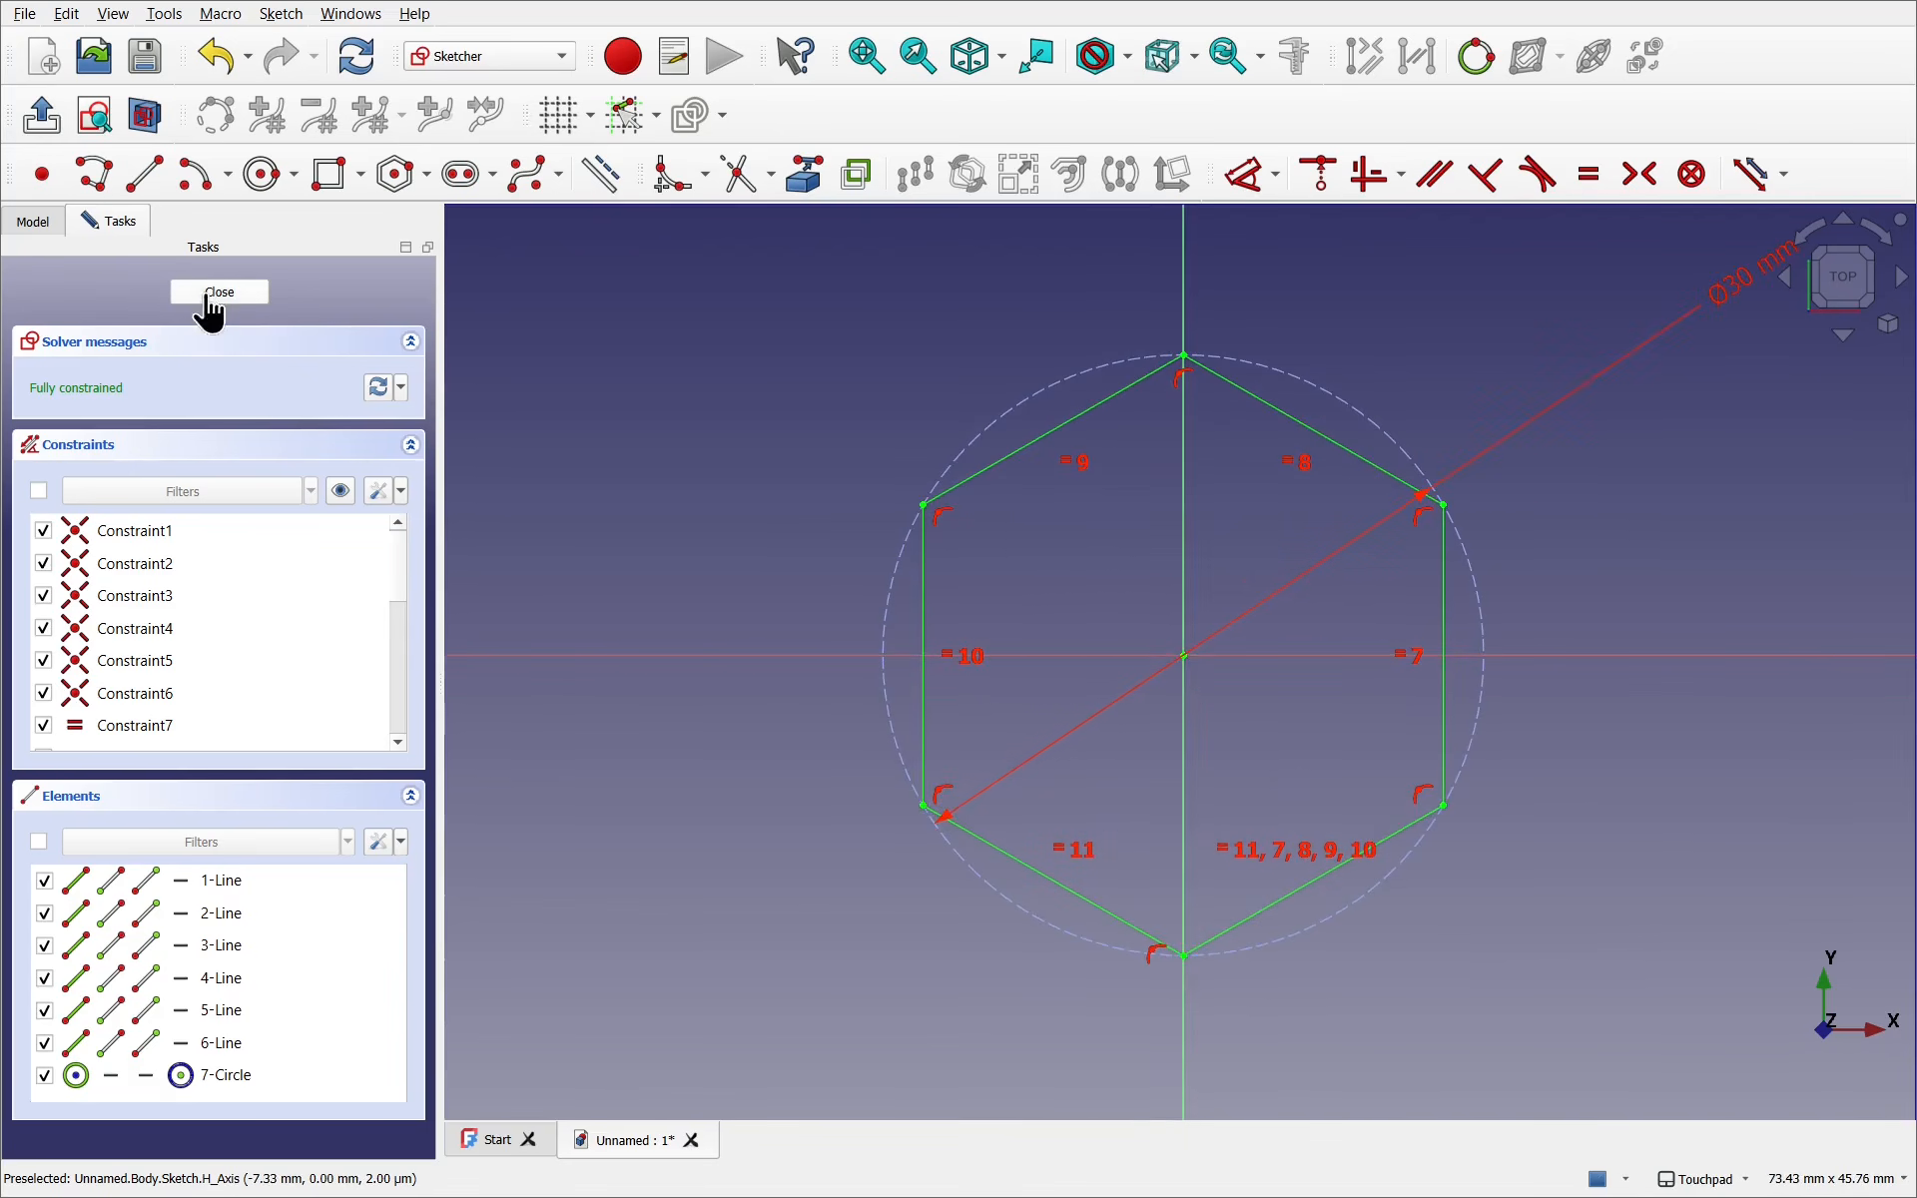
click(211, 297)
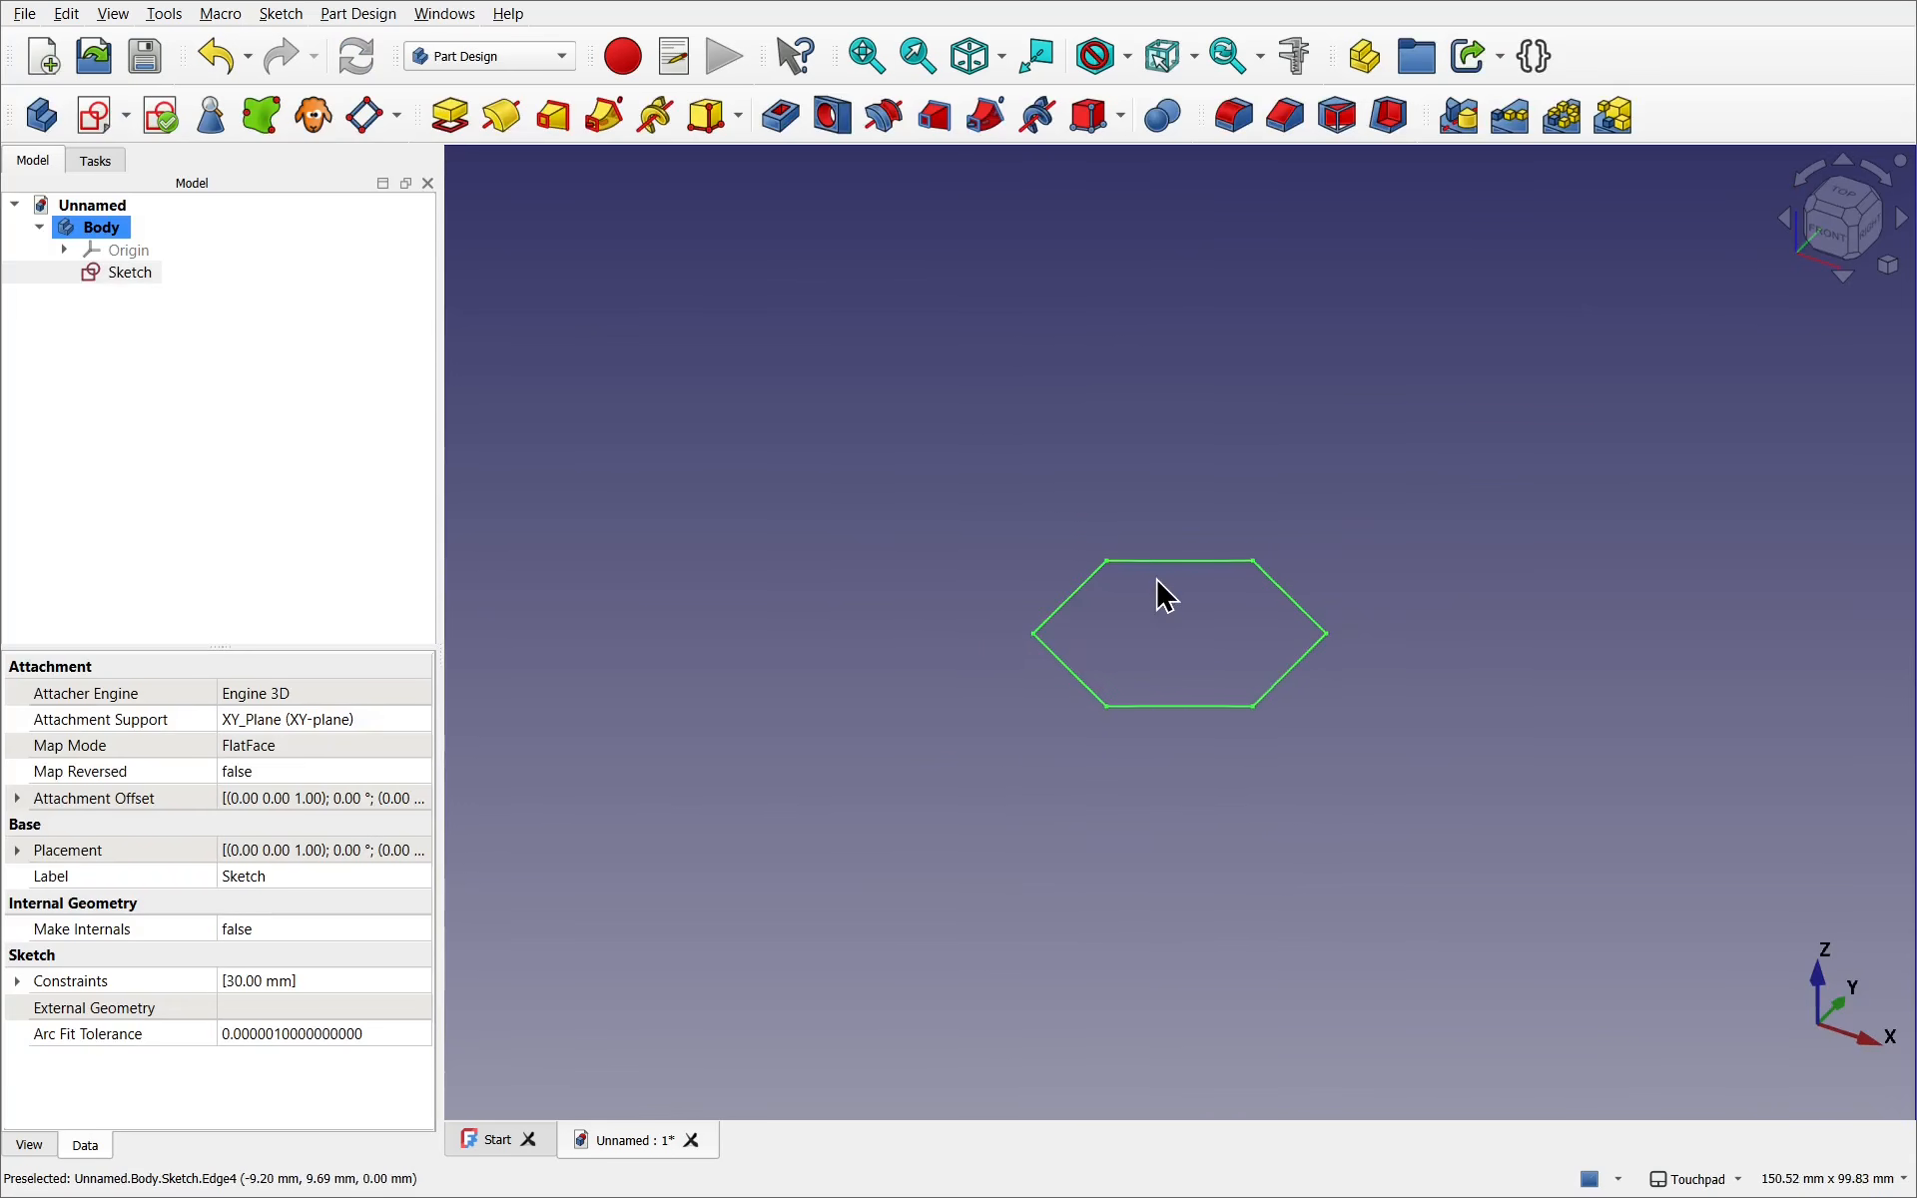
Pad the hexagon sketch 10 mm and try an outward taper angle of 7°
scroll(1158, 592, up, 4)
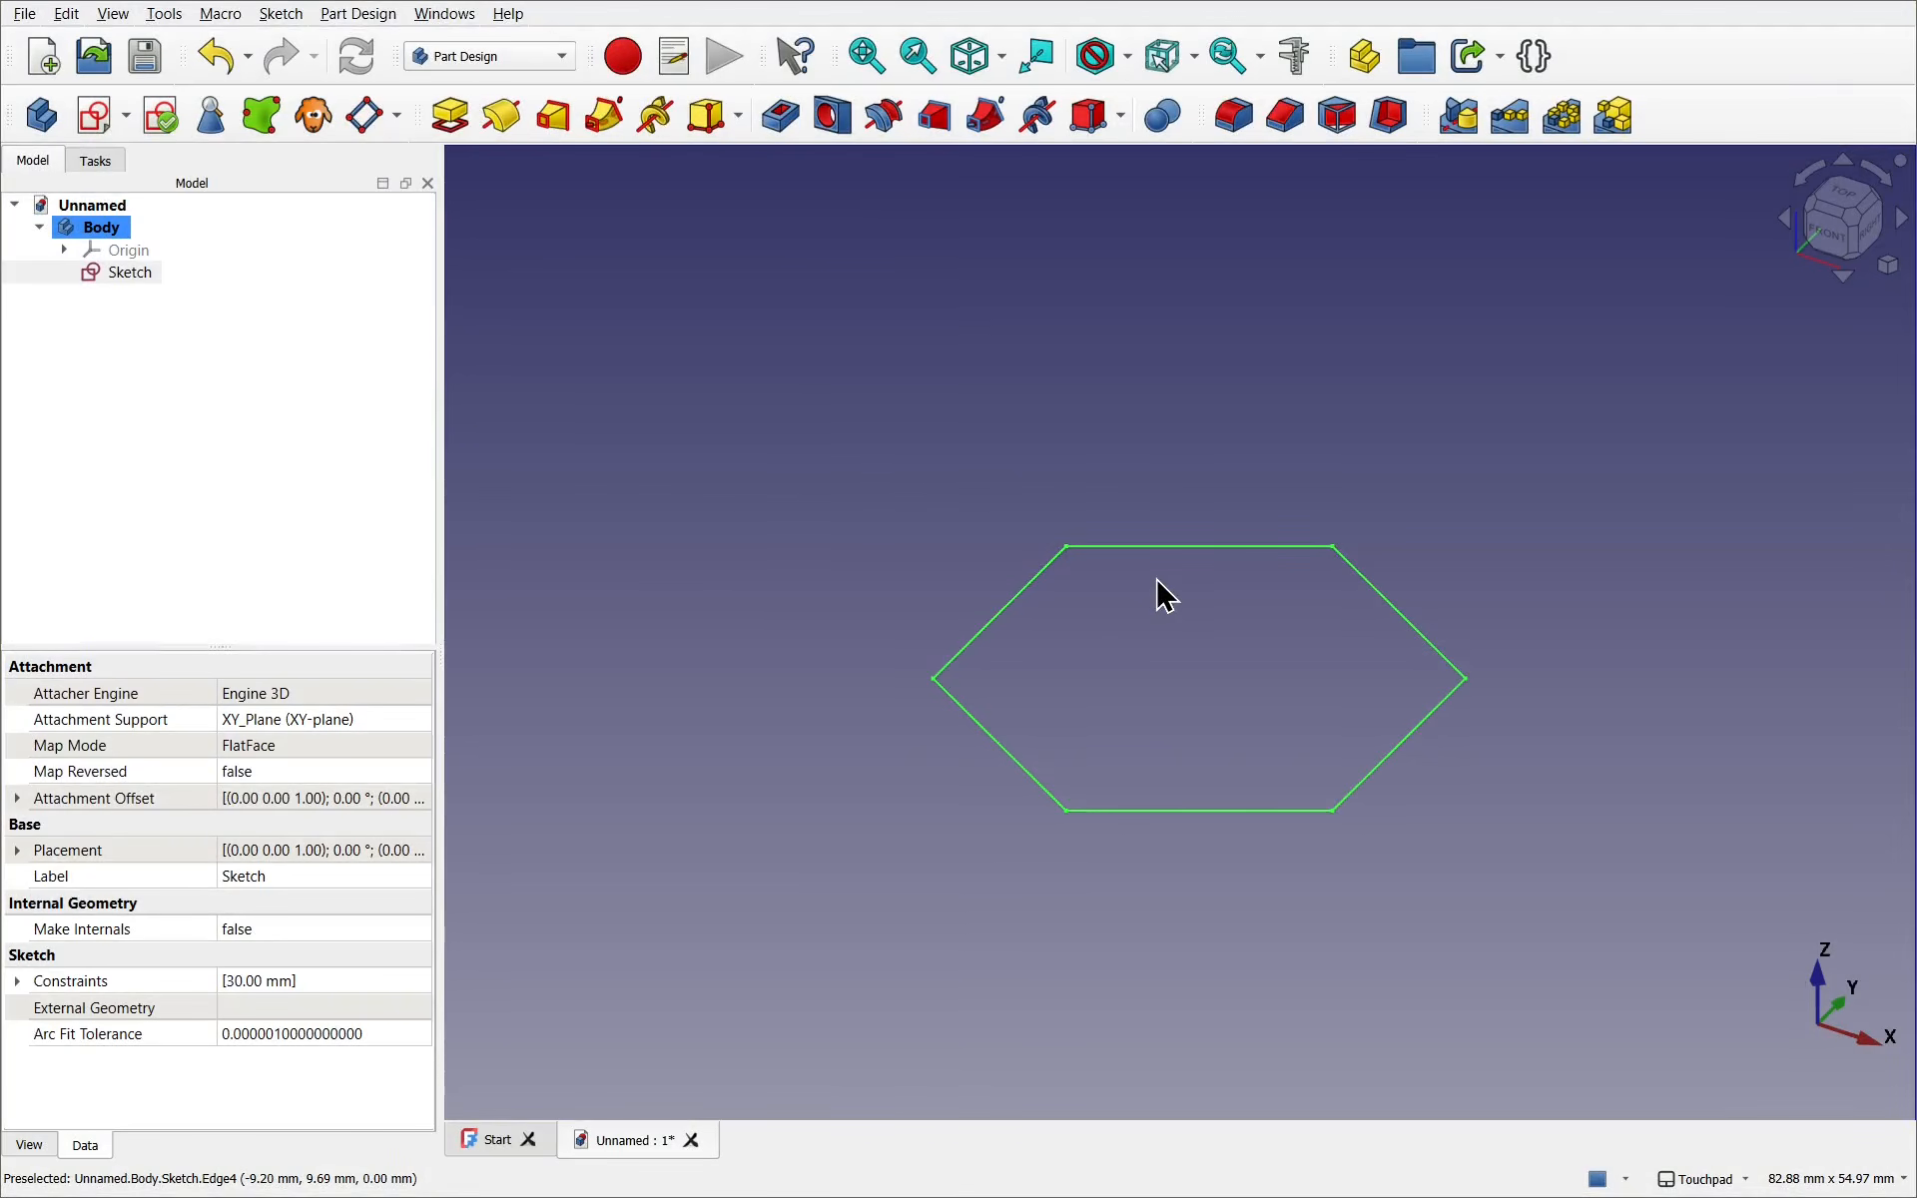
click(110, 271)
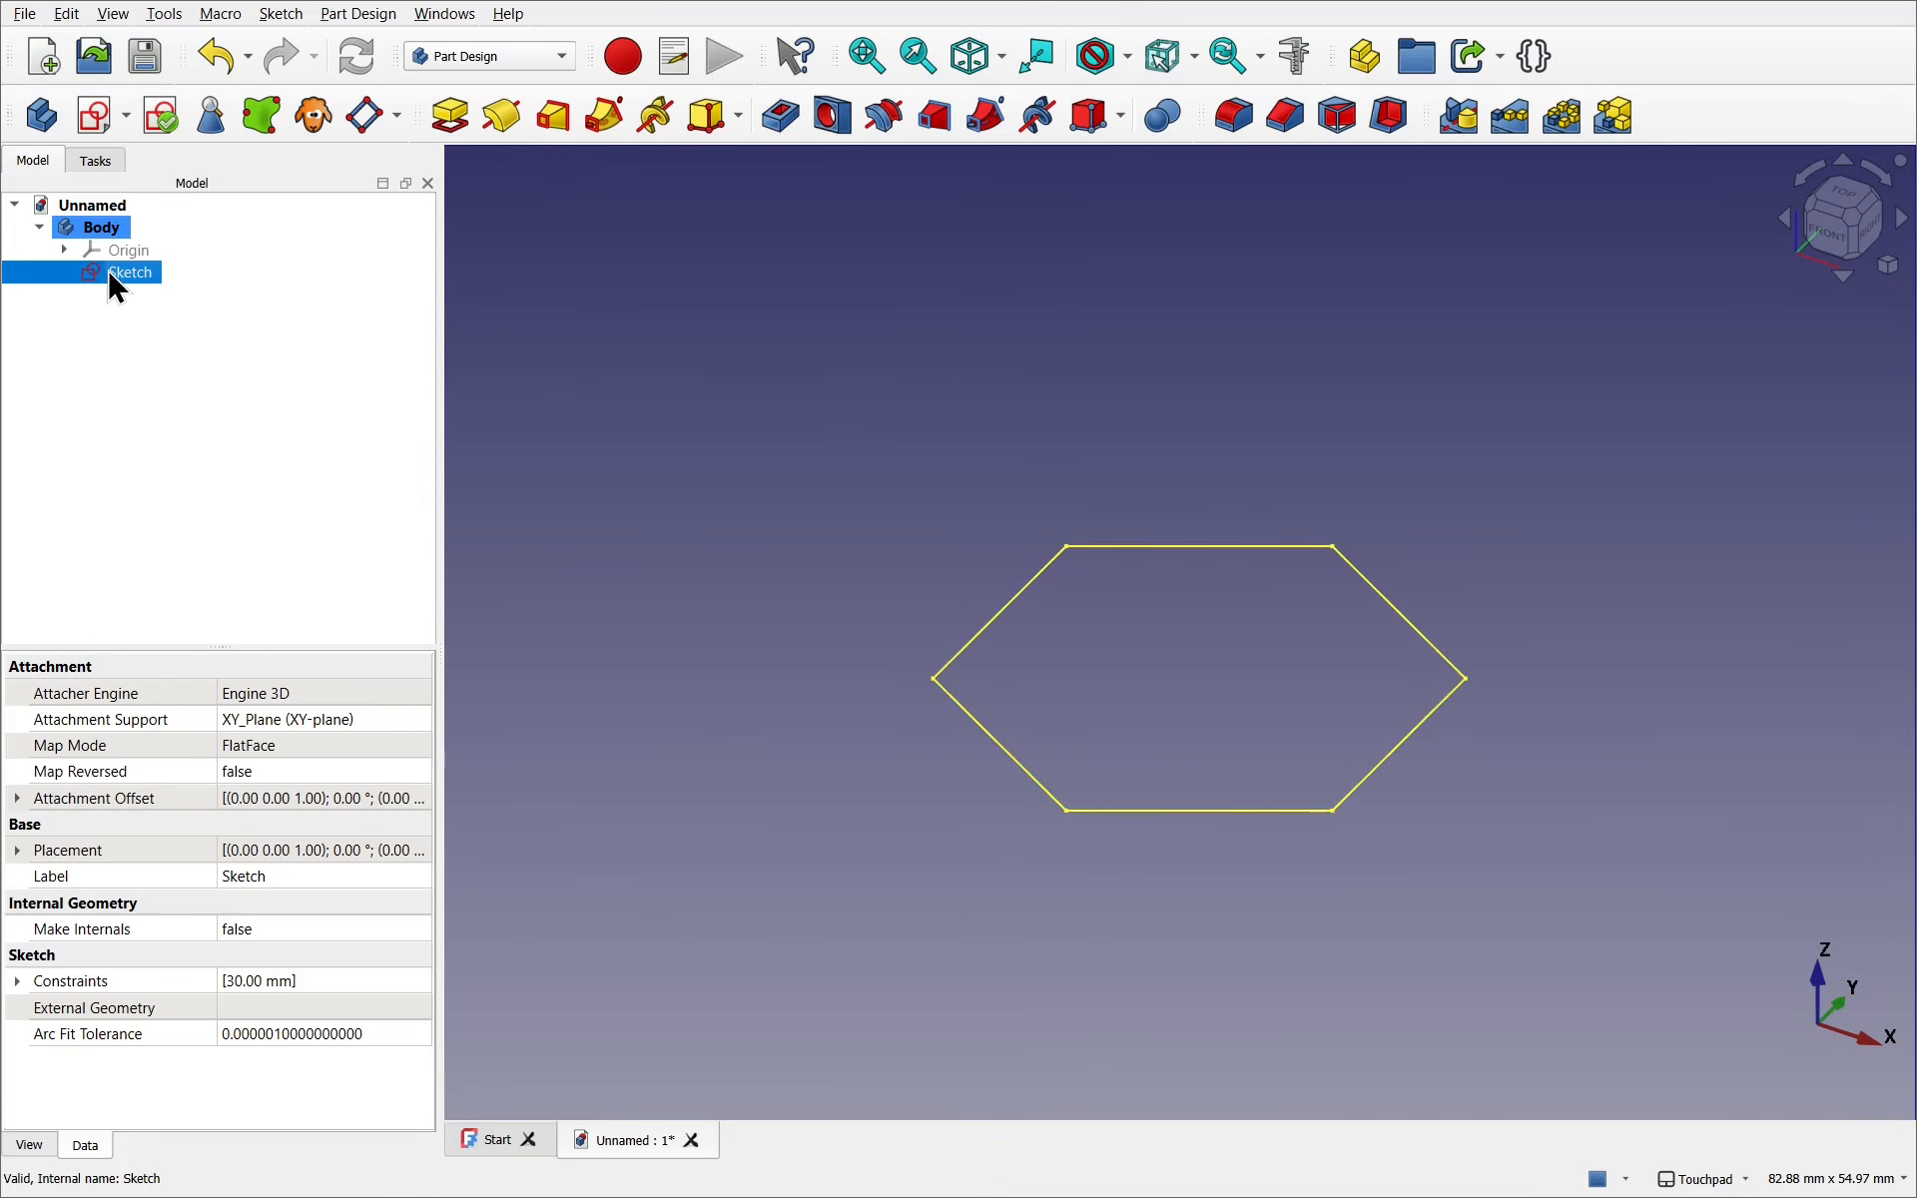
click(451, 118)
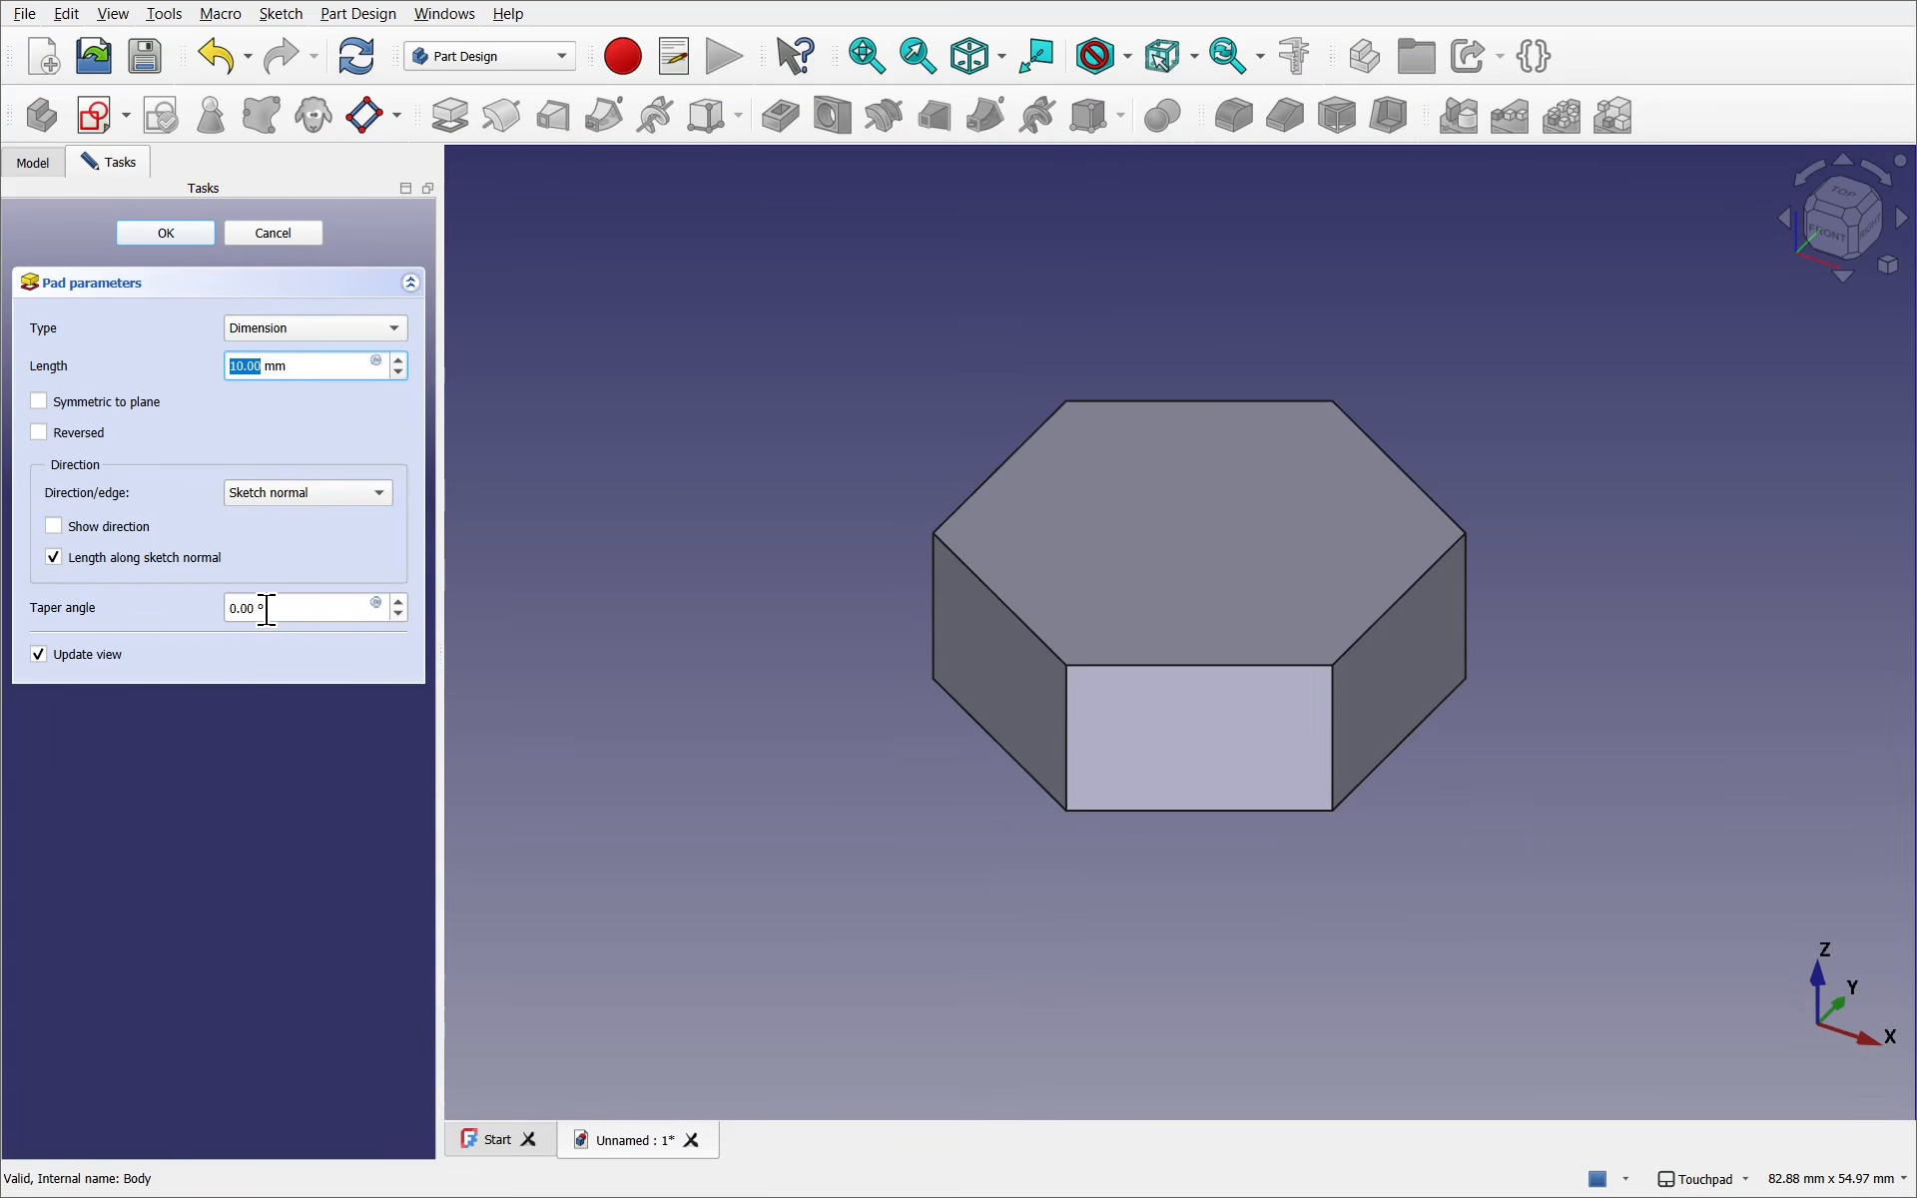
click(398, 603)
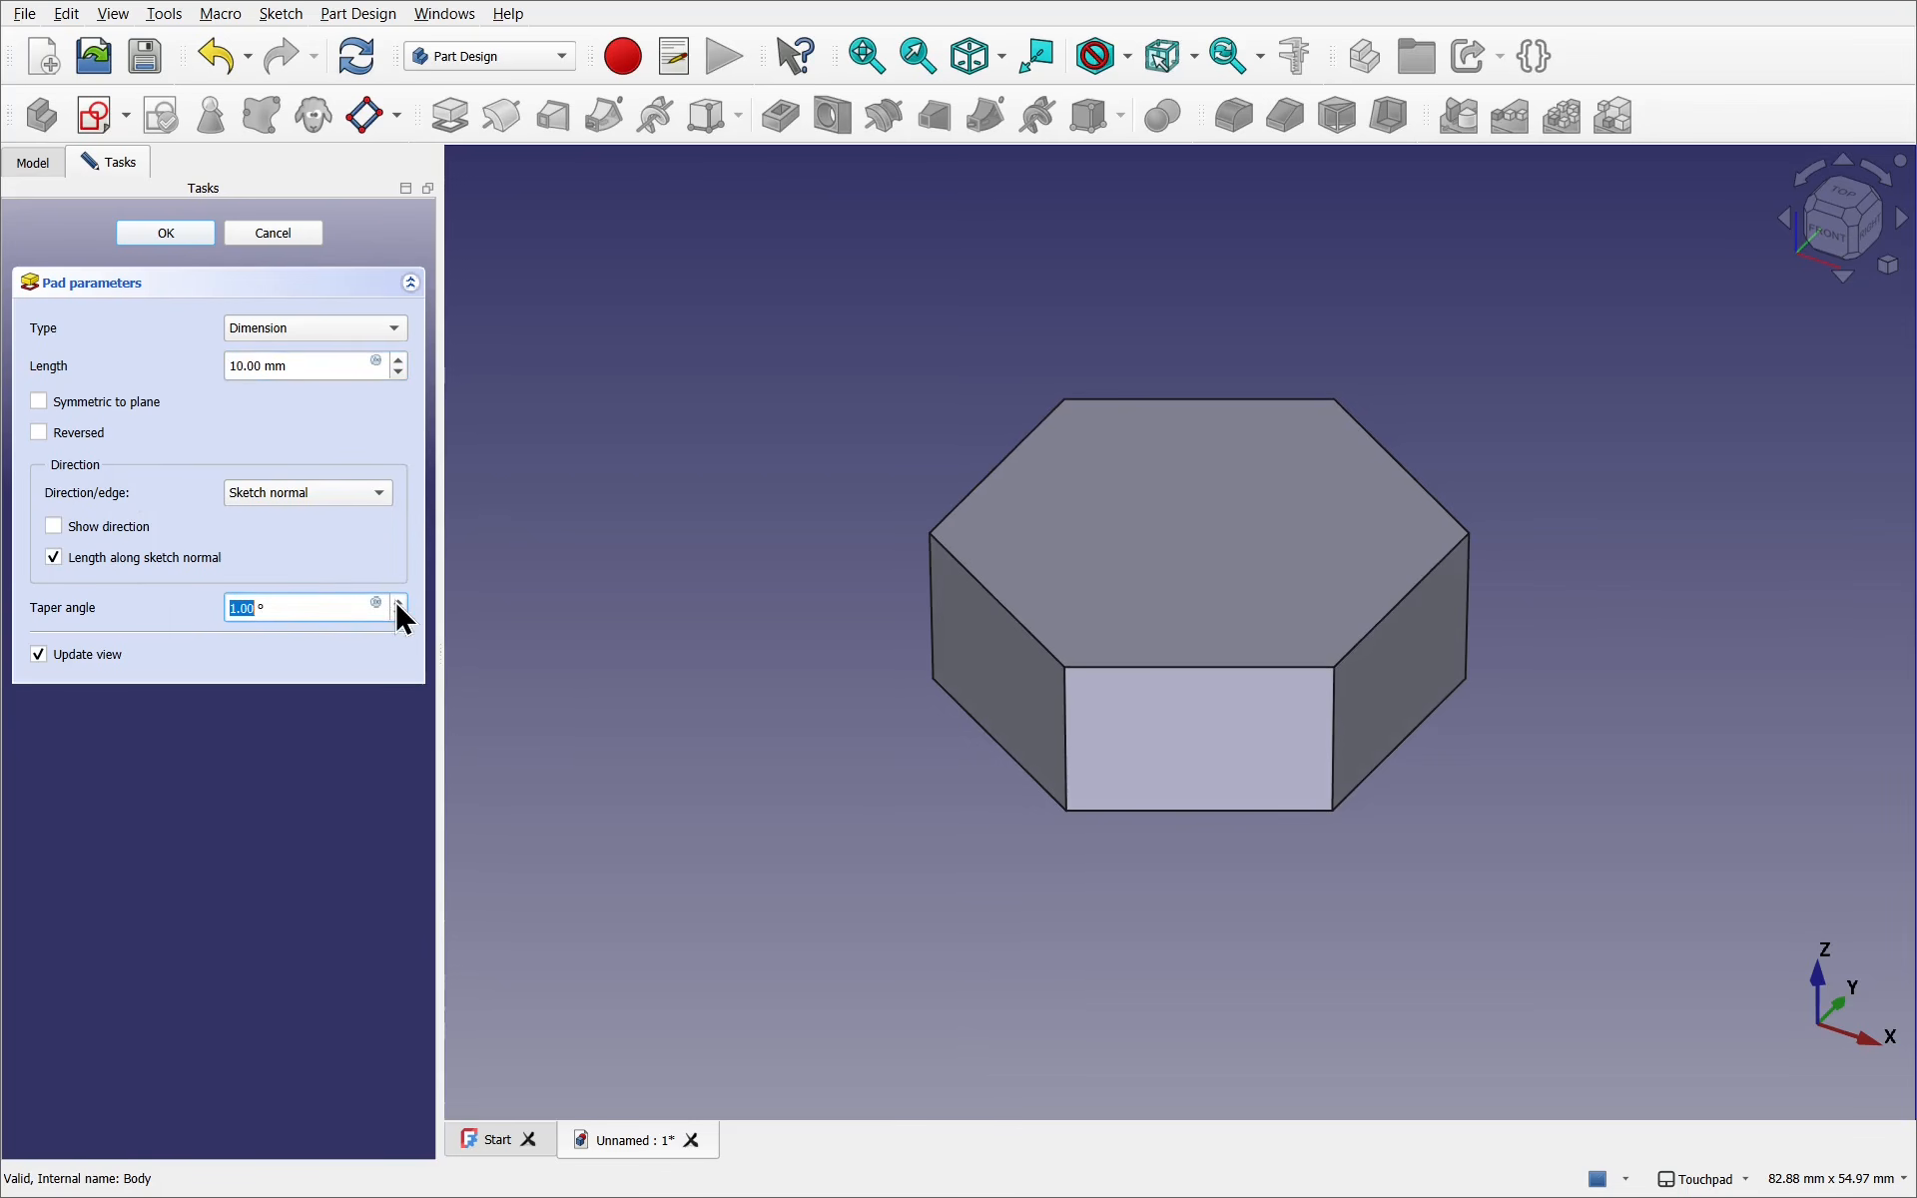
click(399, 602)
click(398, 602)
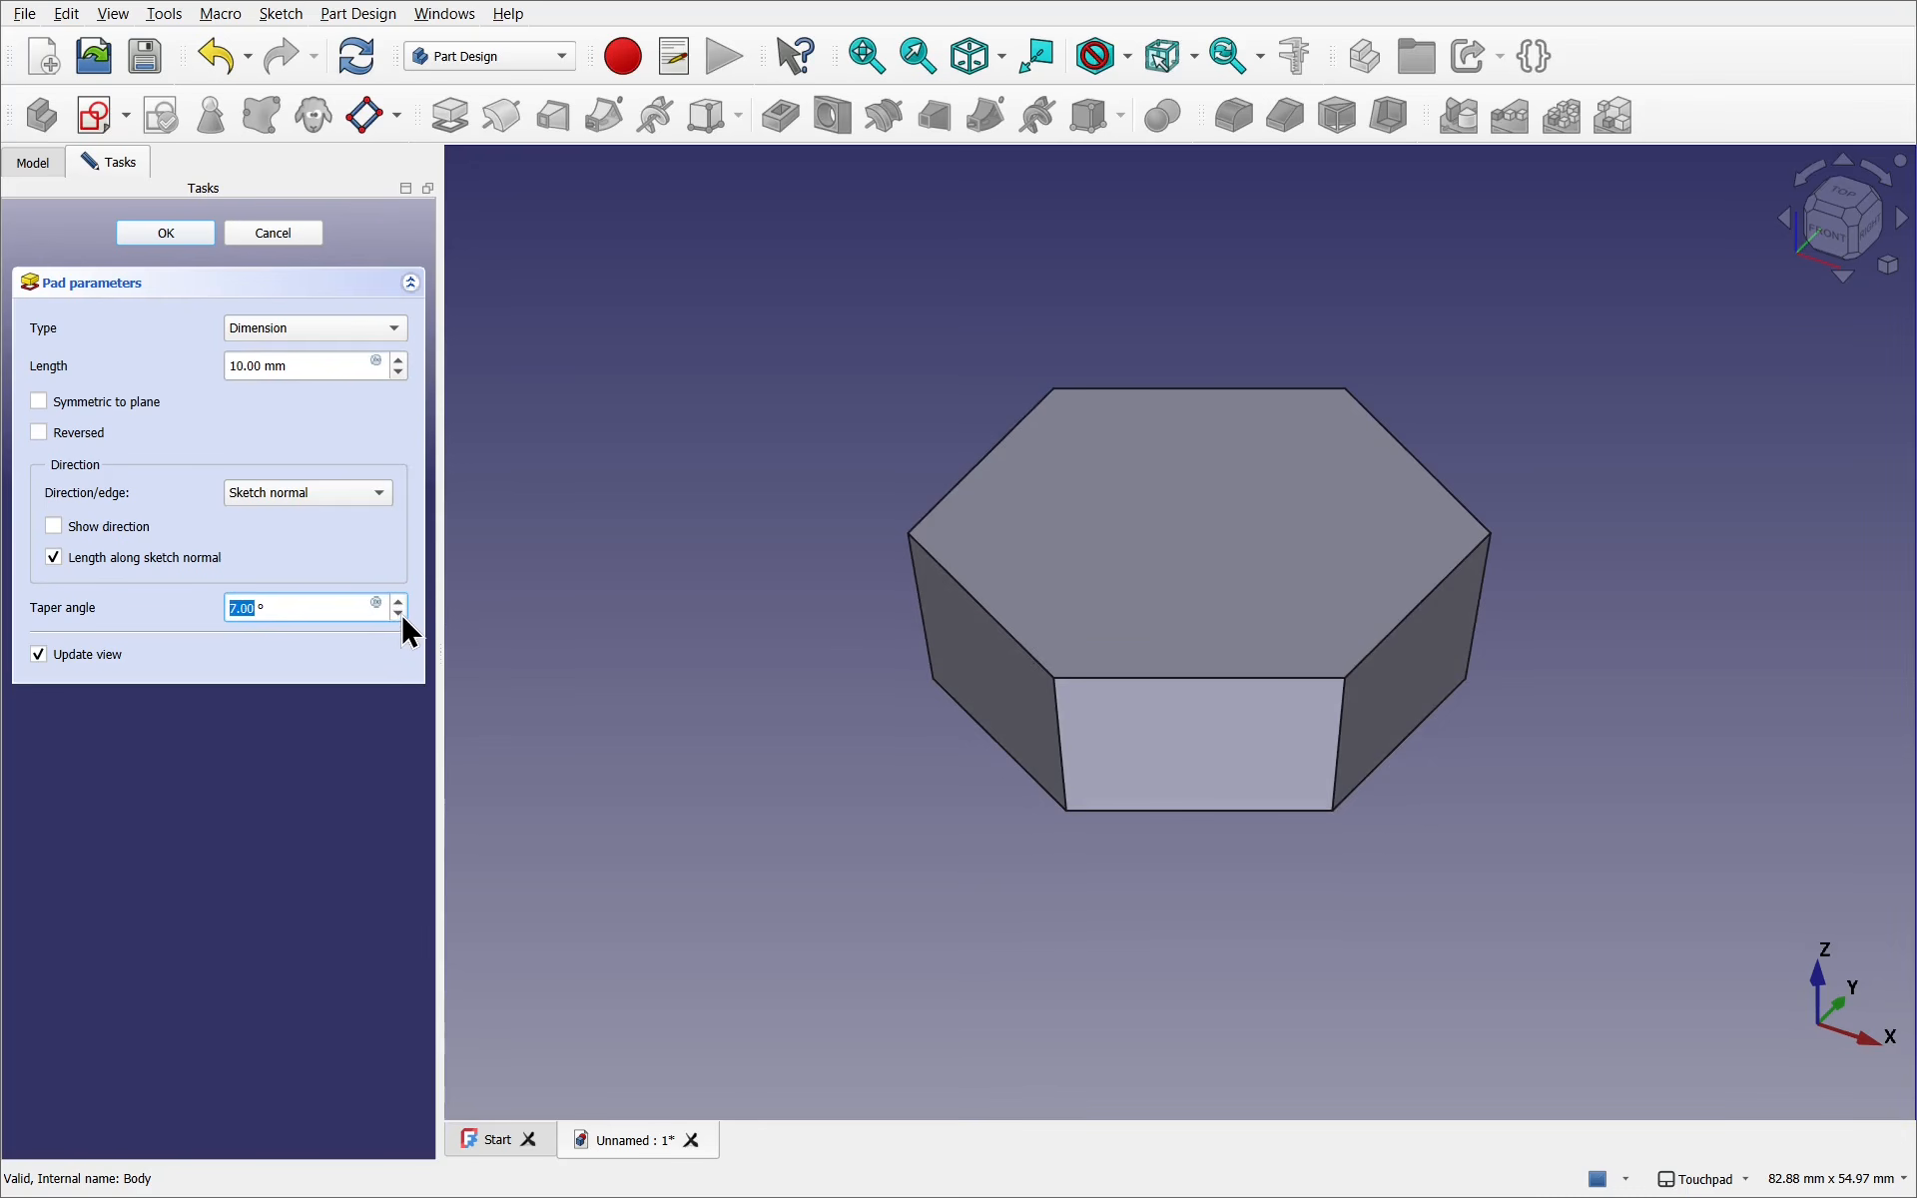
Change the pad's taper angle to -12° so its sides slope inward
click(401, 613)
click(402, 613)
click(402, 613)
click(402, 613)
click(401, 613)
click(401, 613)
click(401, 613)
click(401, 613)
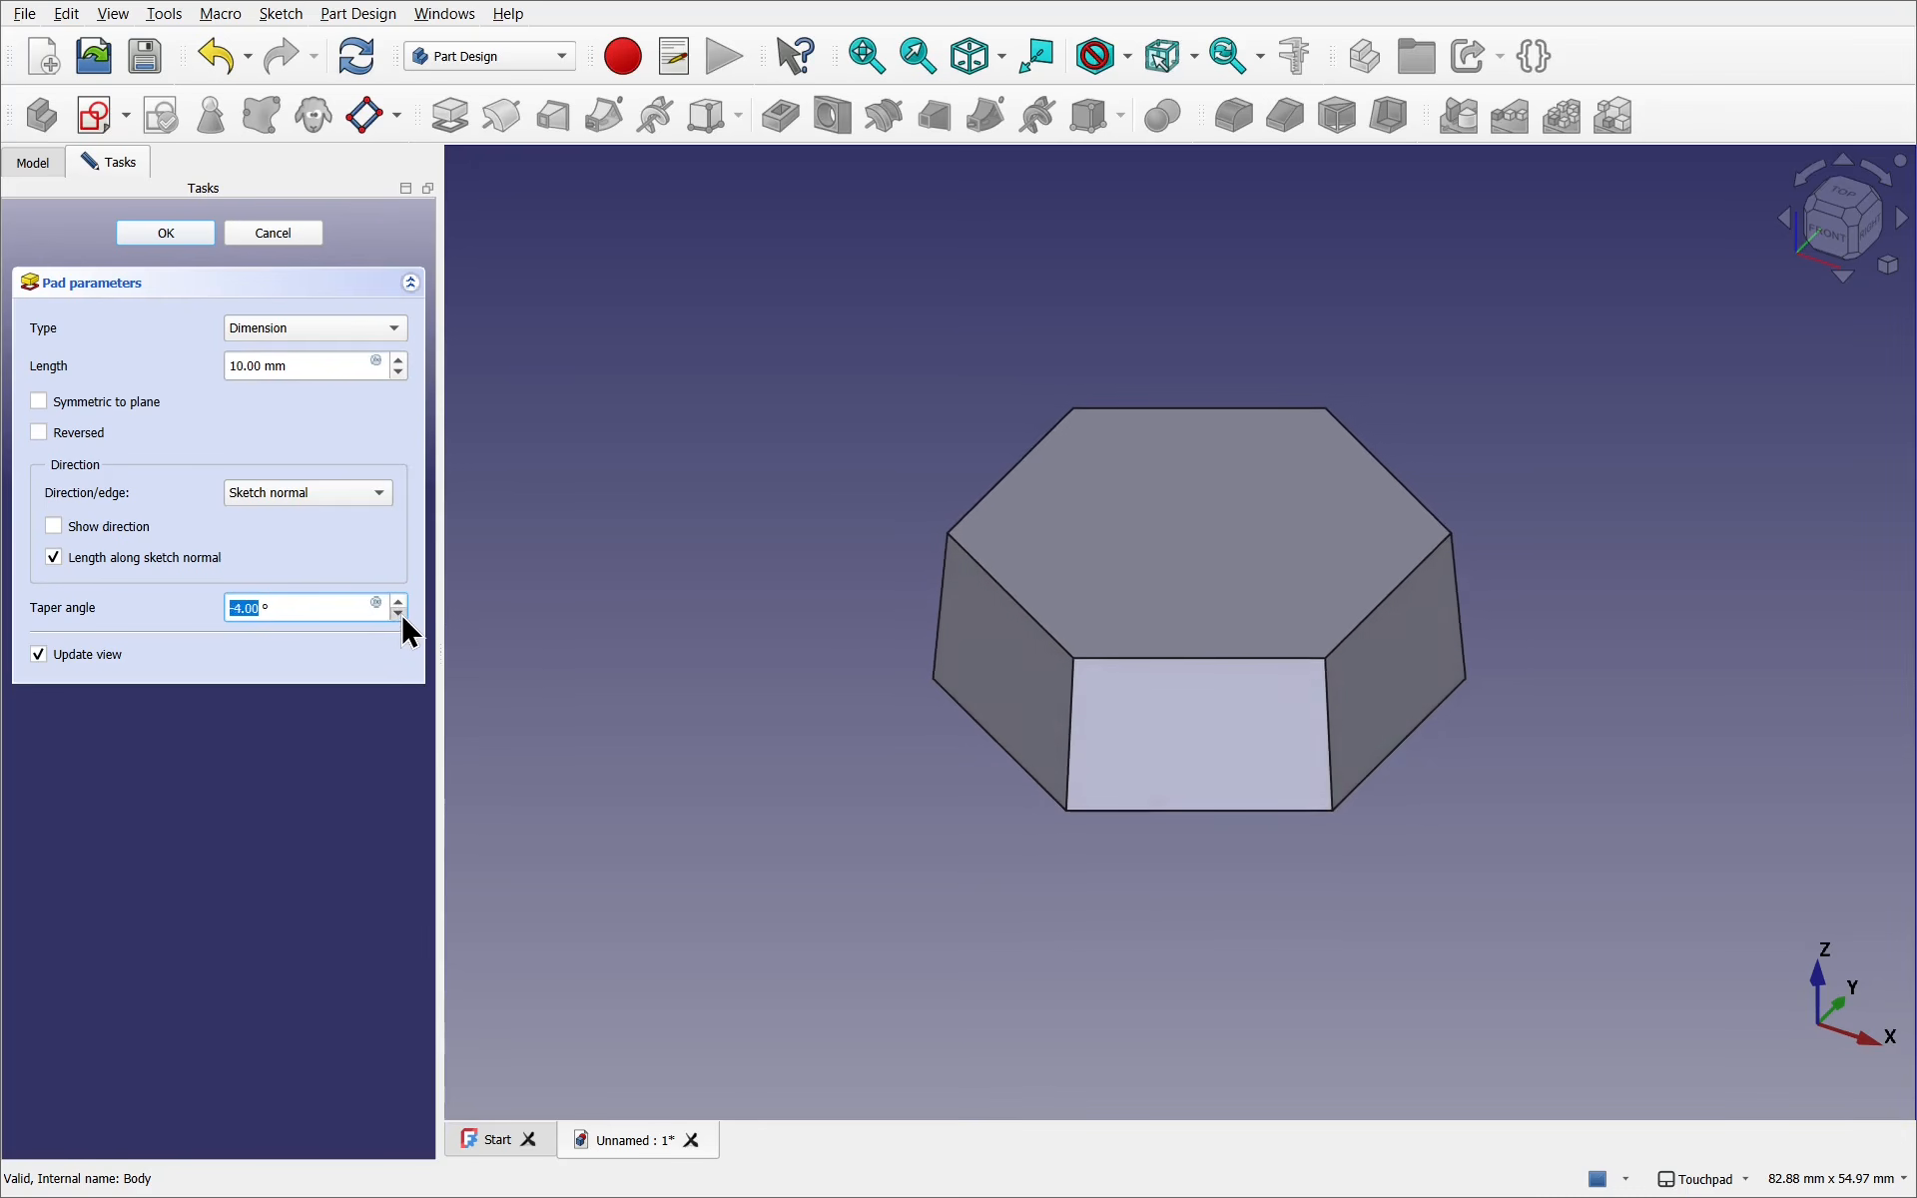
click(400, 613)
click(399, 613)
click(399, 613)
click(400, 613)
click(400, 613)
click(400, 613)
click(399, 613)
click(399, 613)
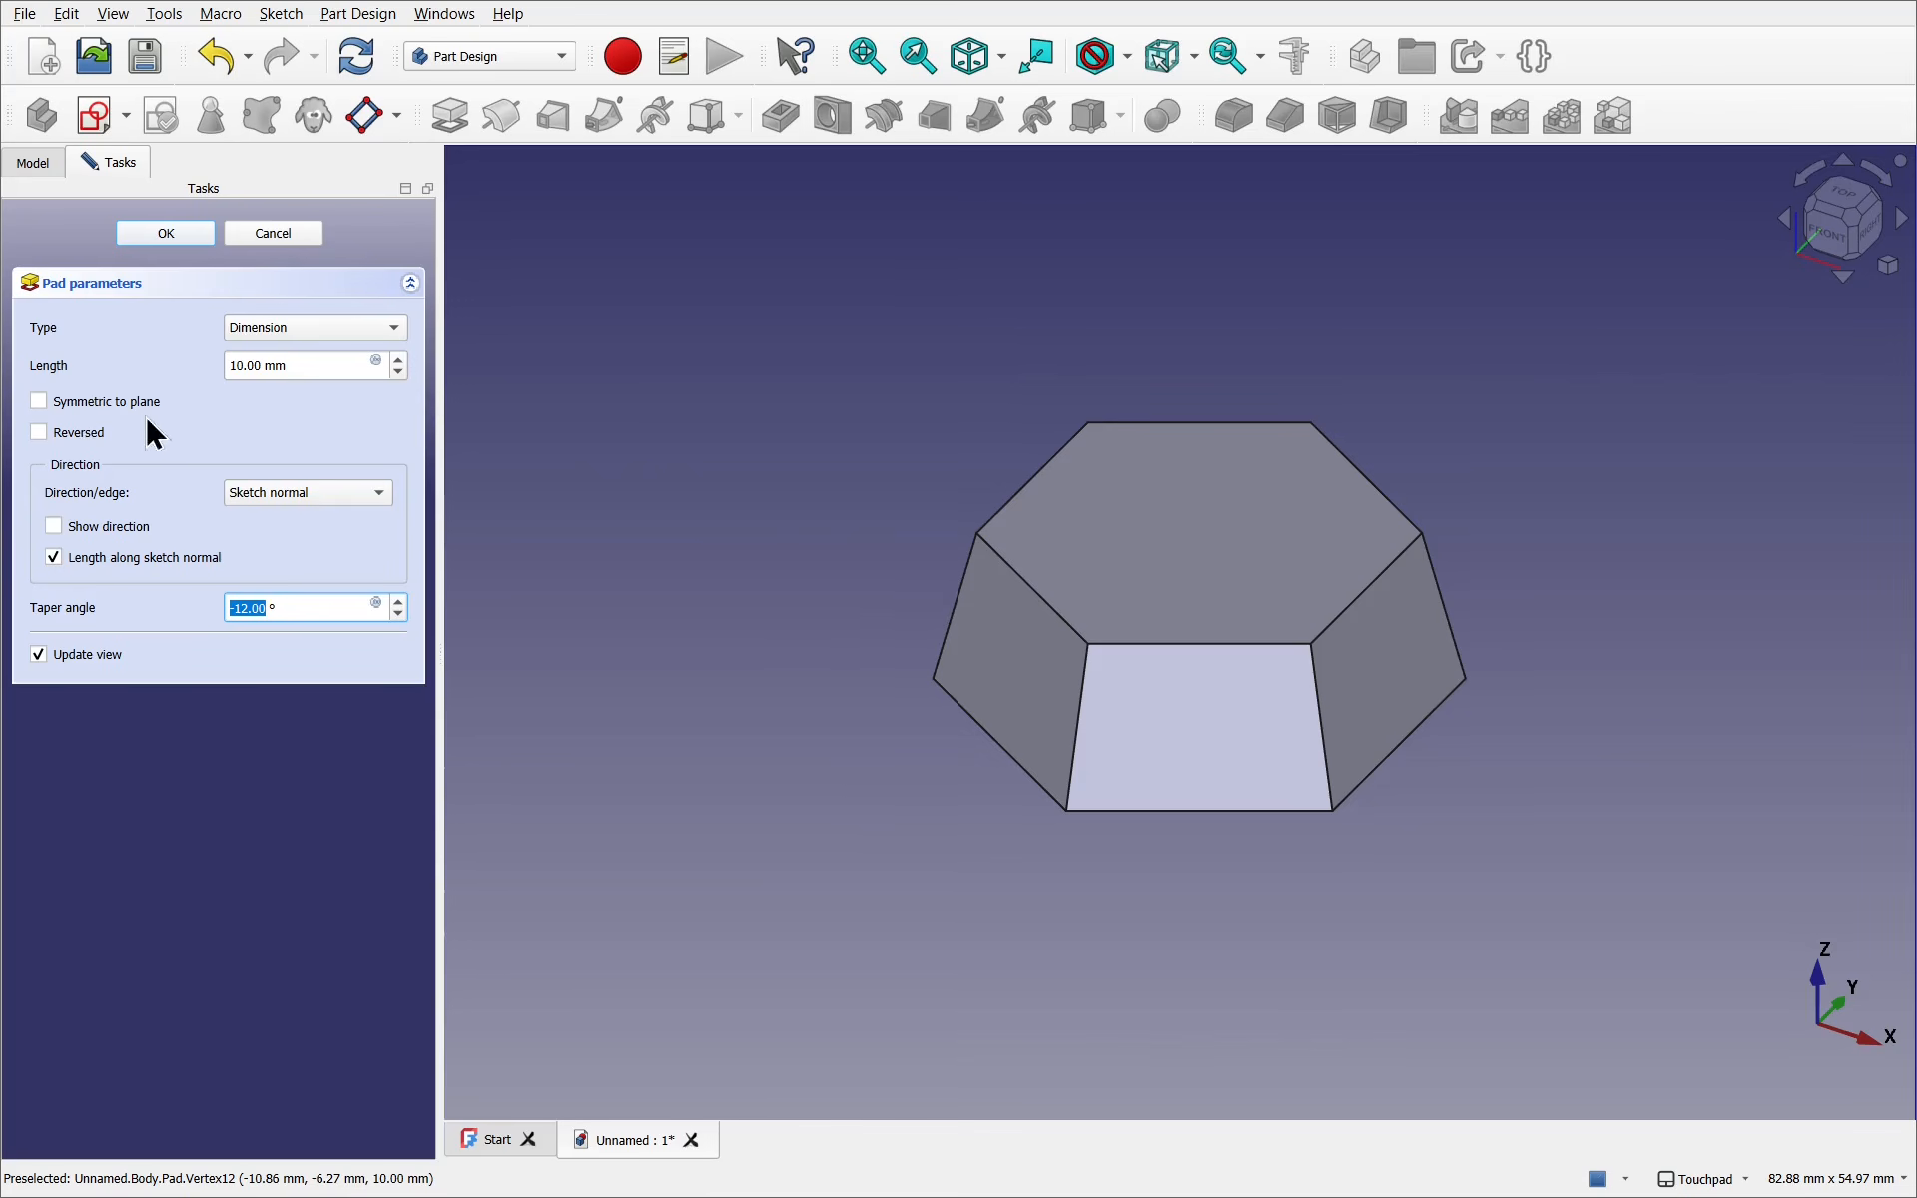
Make the pad symmetric to its sketch plane and set its taper angle to -20°
click(122, 404)
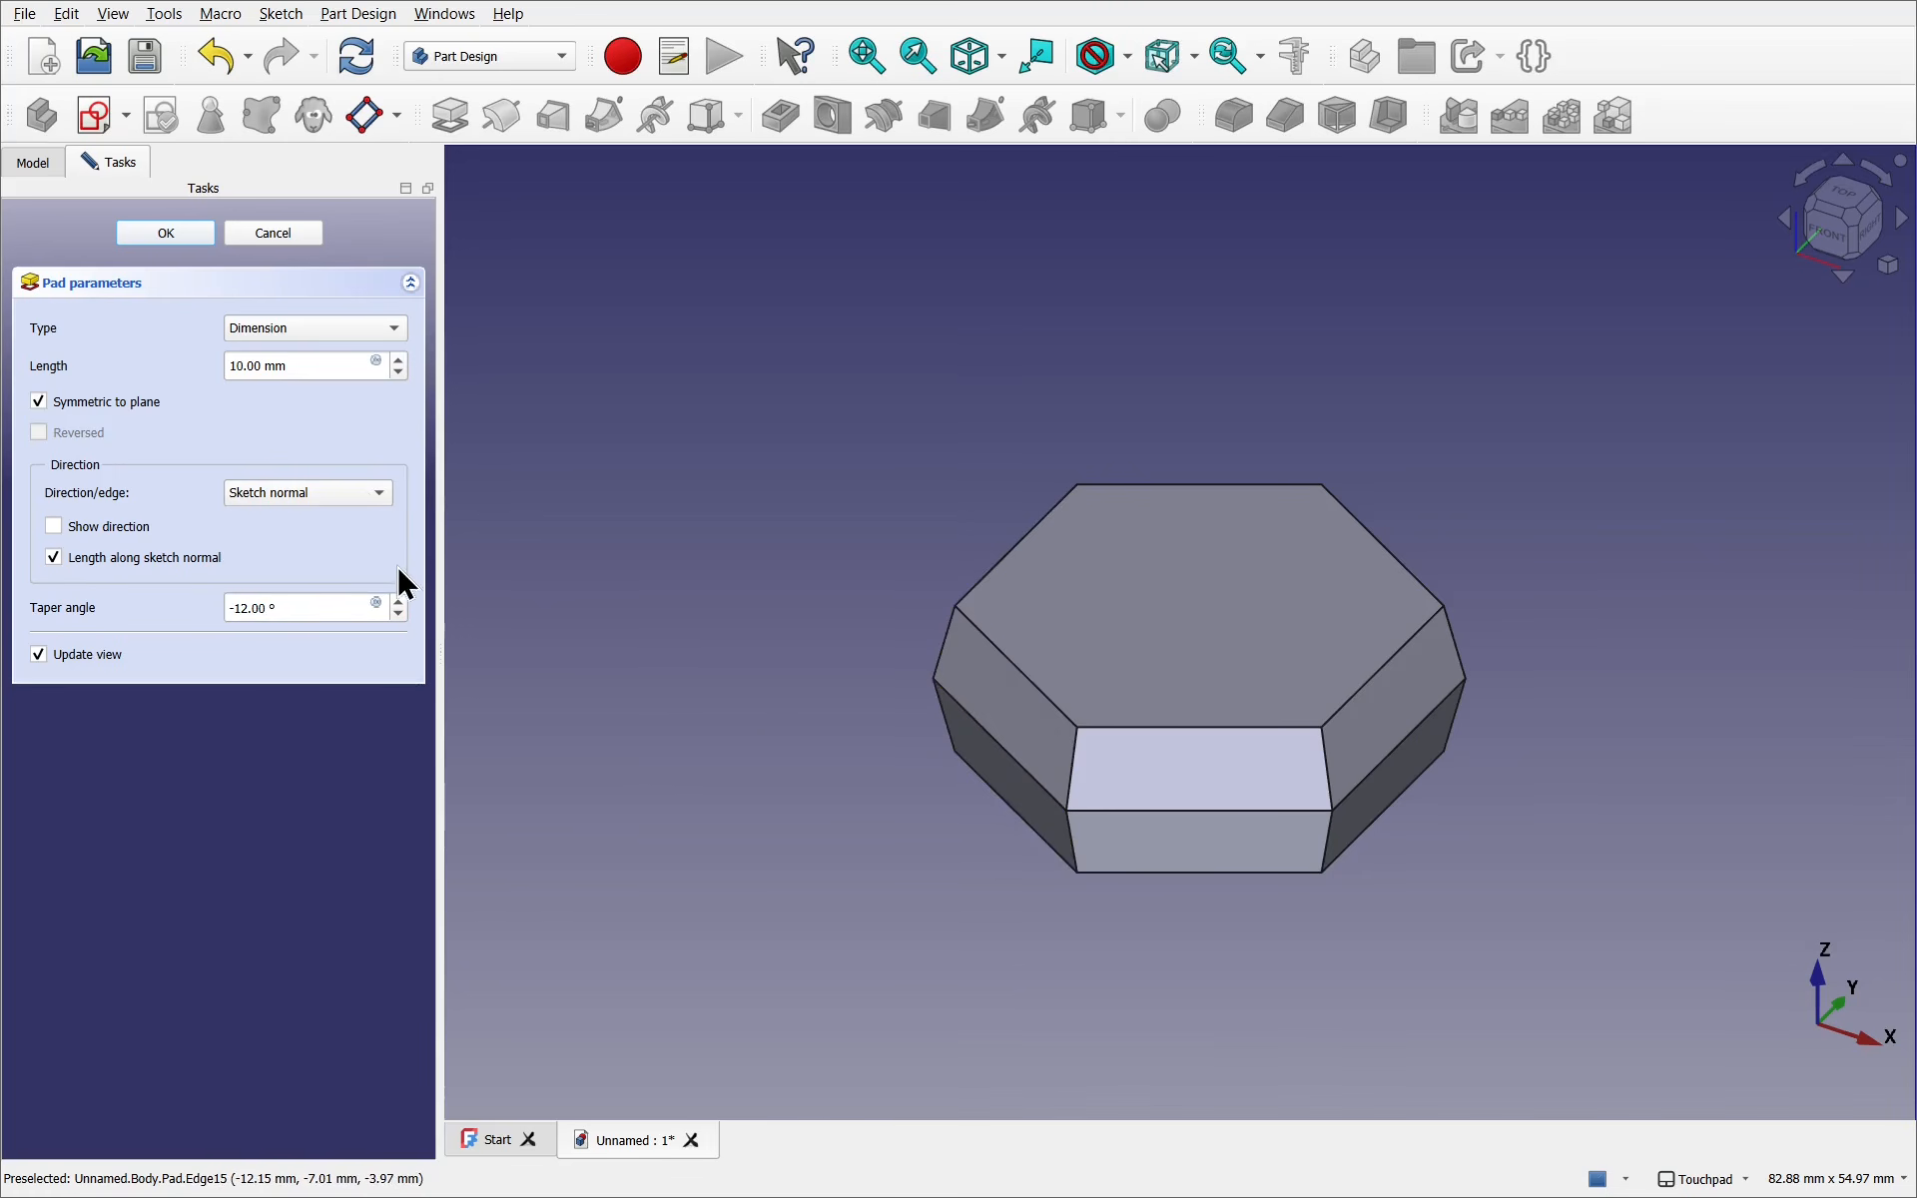
scroll(398, 597, up, 4)
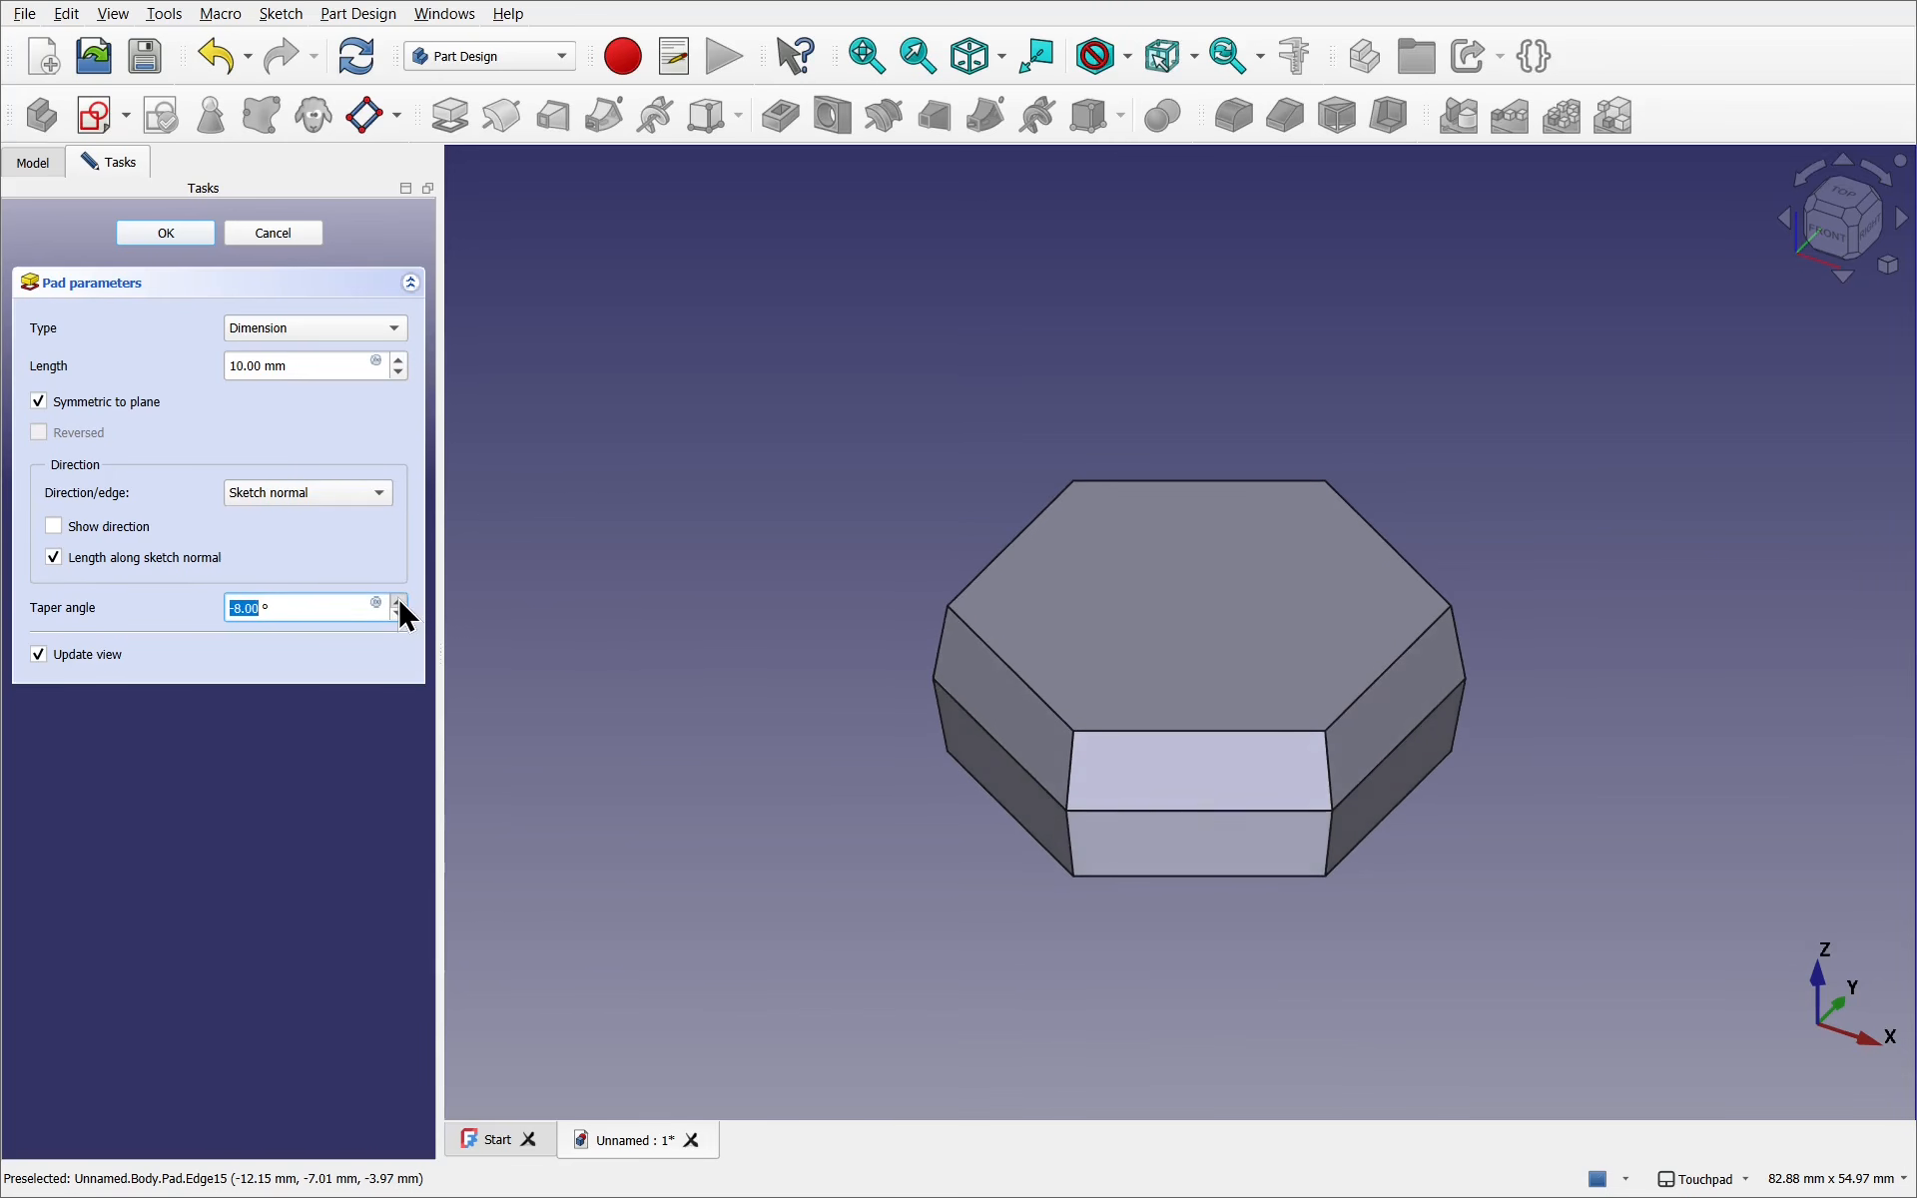
scroll(397, 613, down, 10)
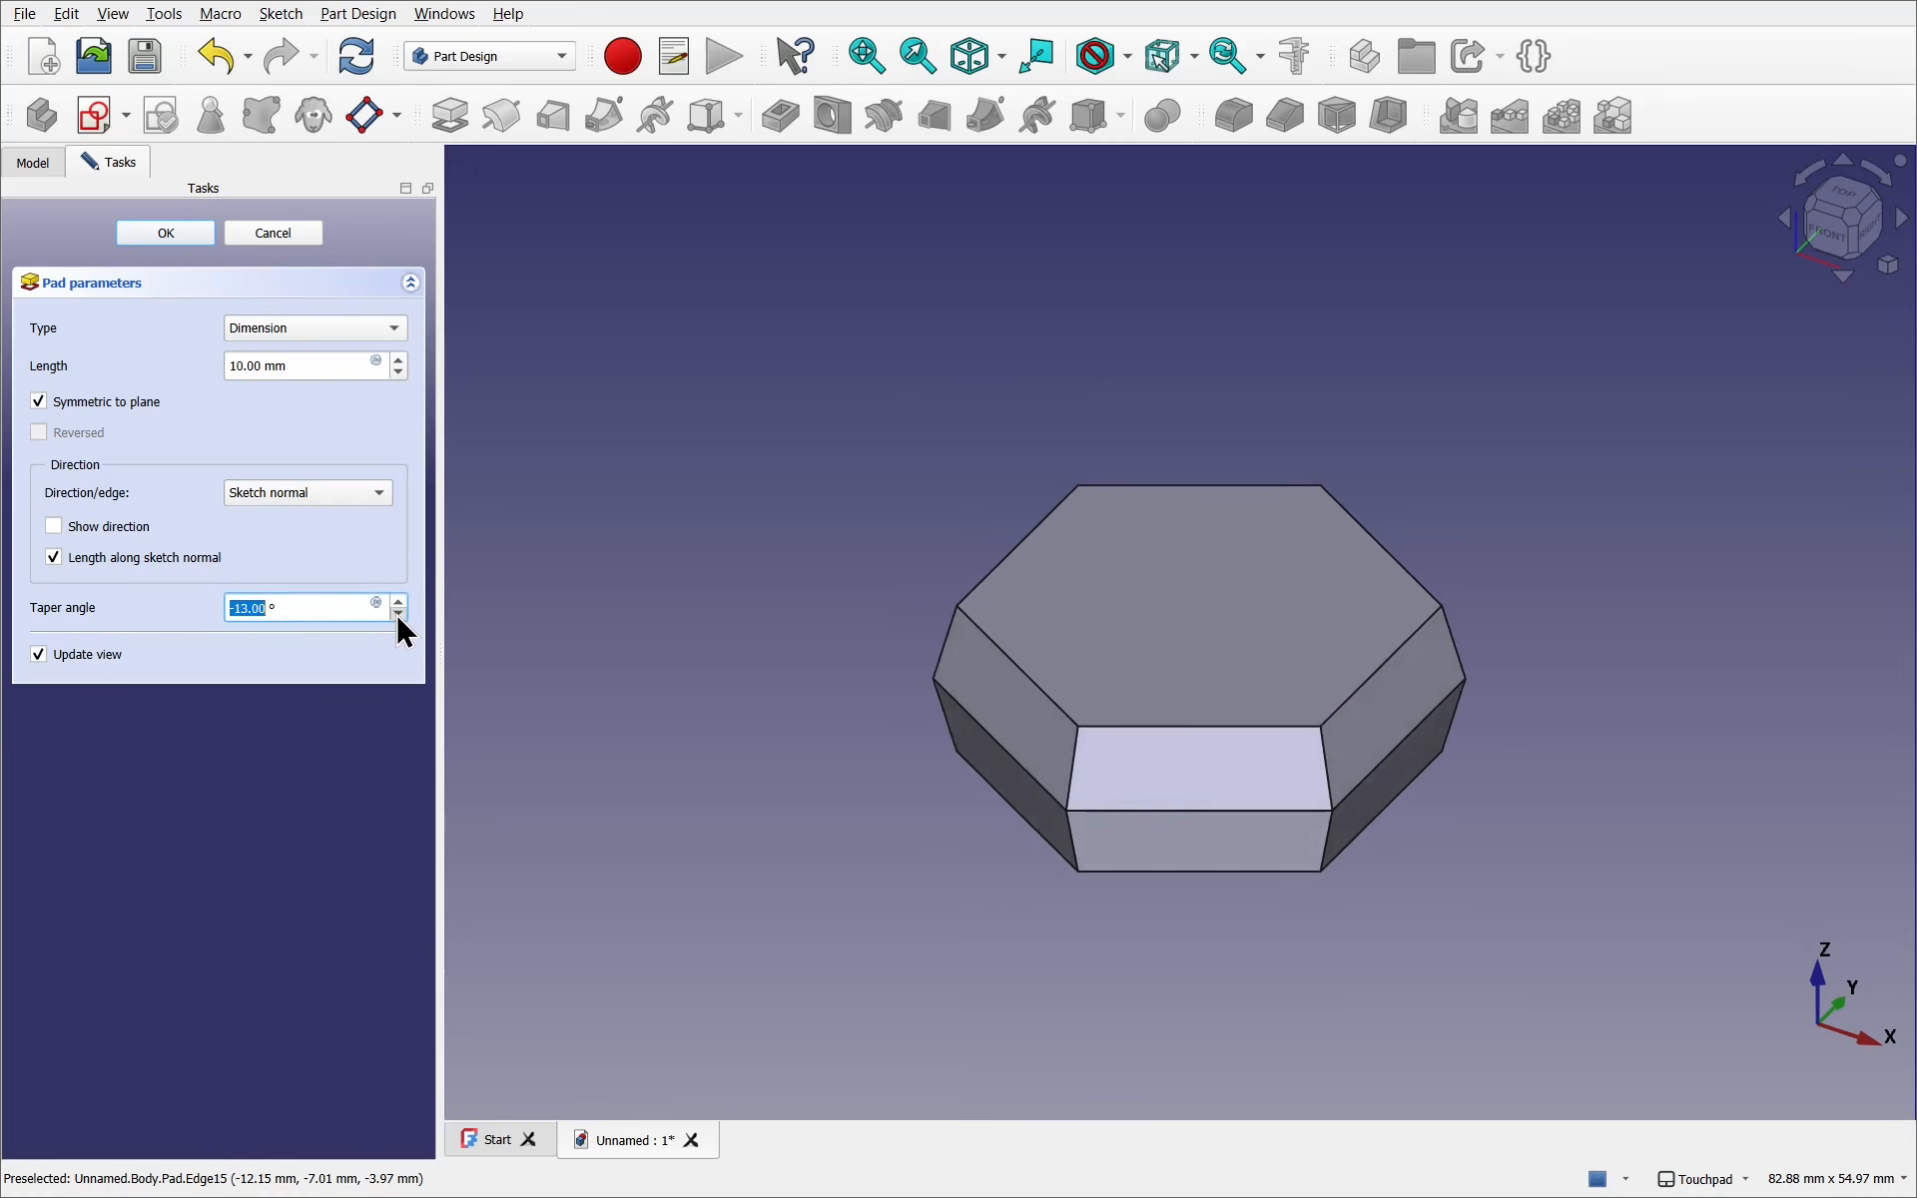
scroll(398, 613, down, 2)
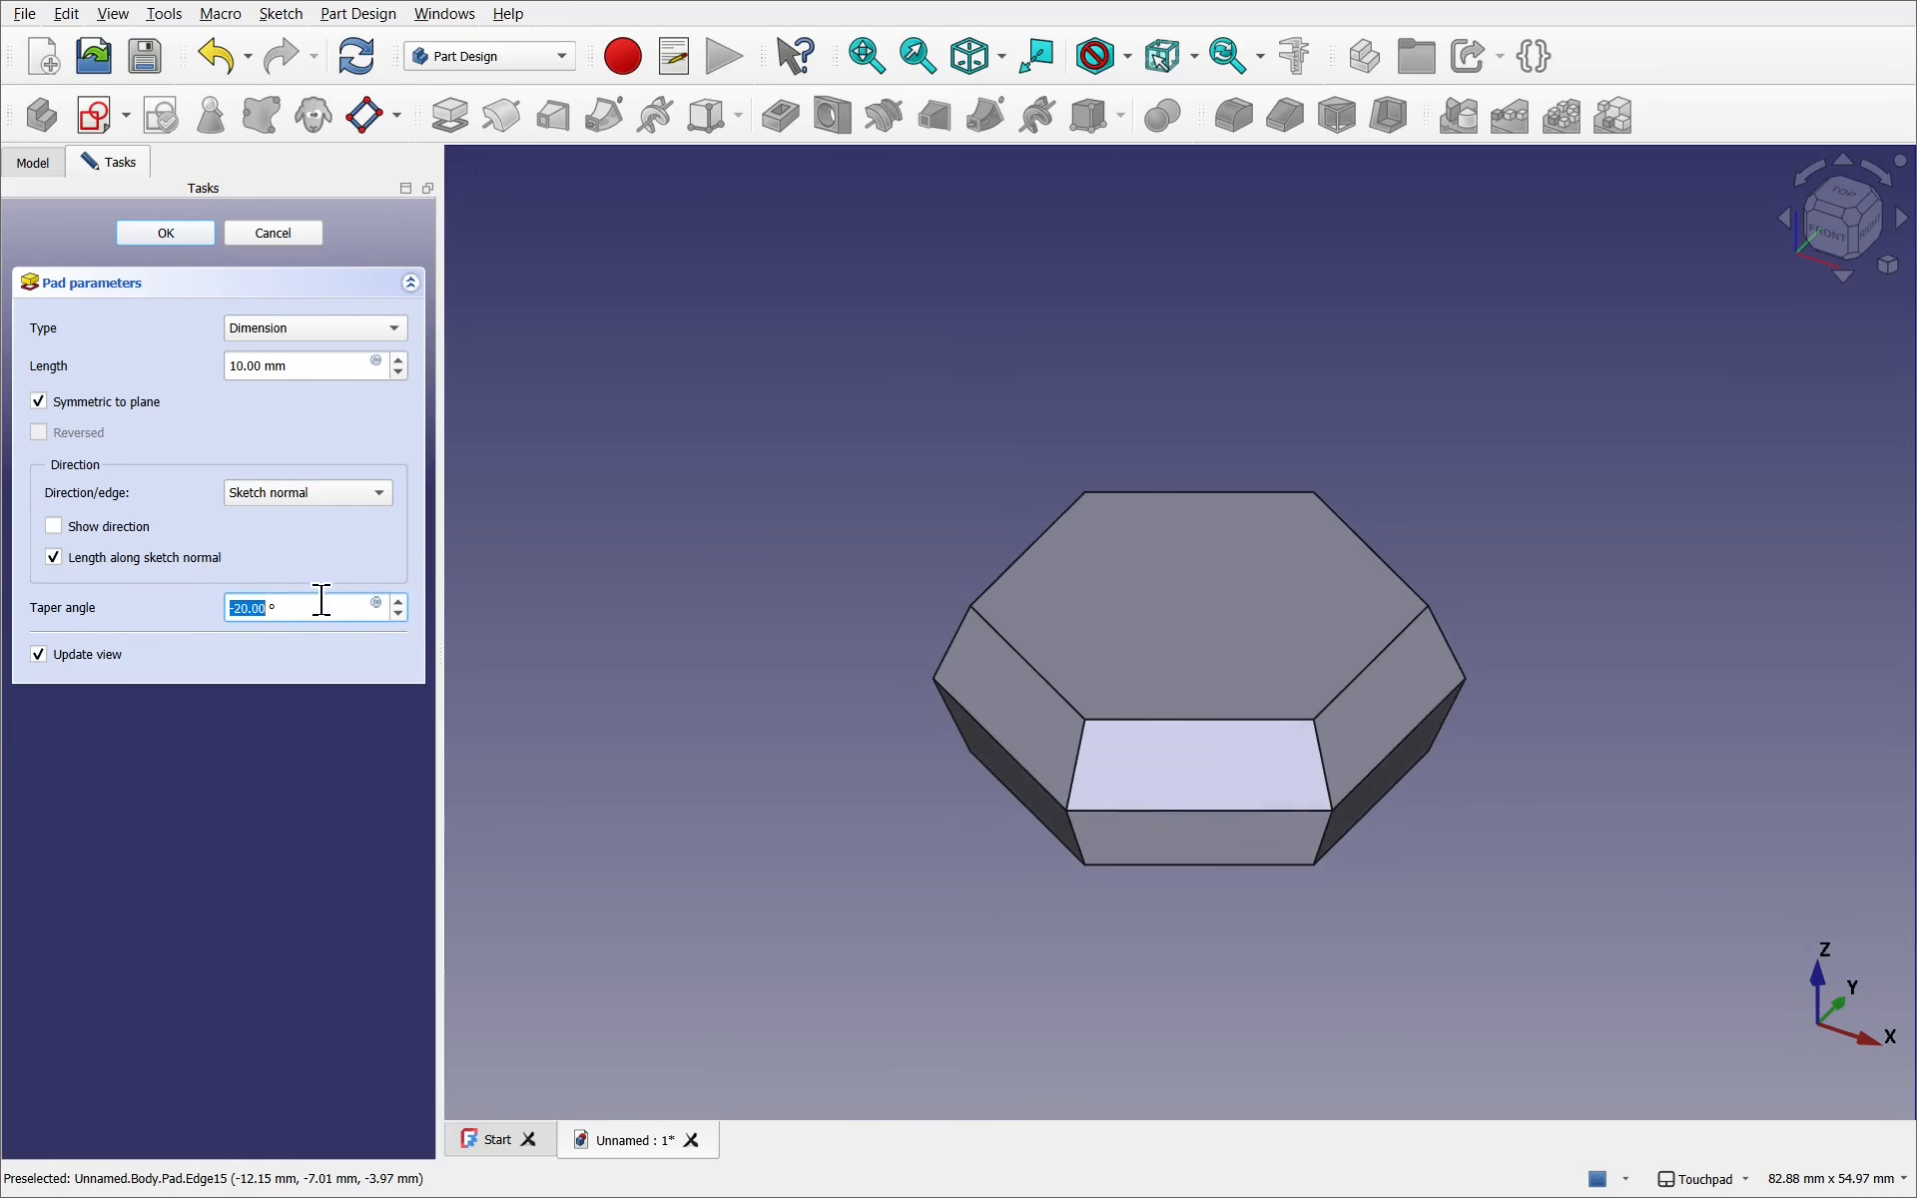
Set the pad's length to 30 mm and try a steeper inward taper than -20°
click(243, 365)
drag(243, 362, 225, 364)
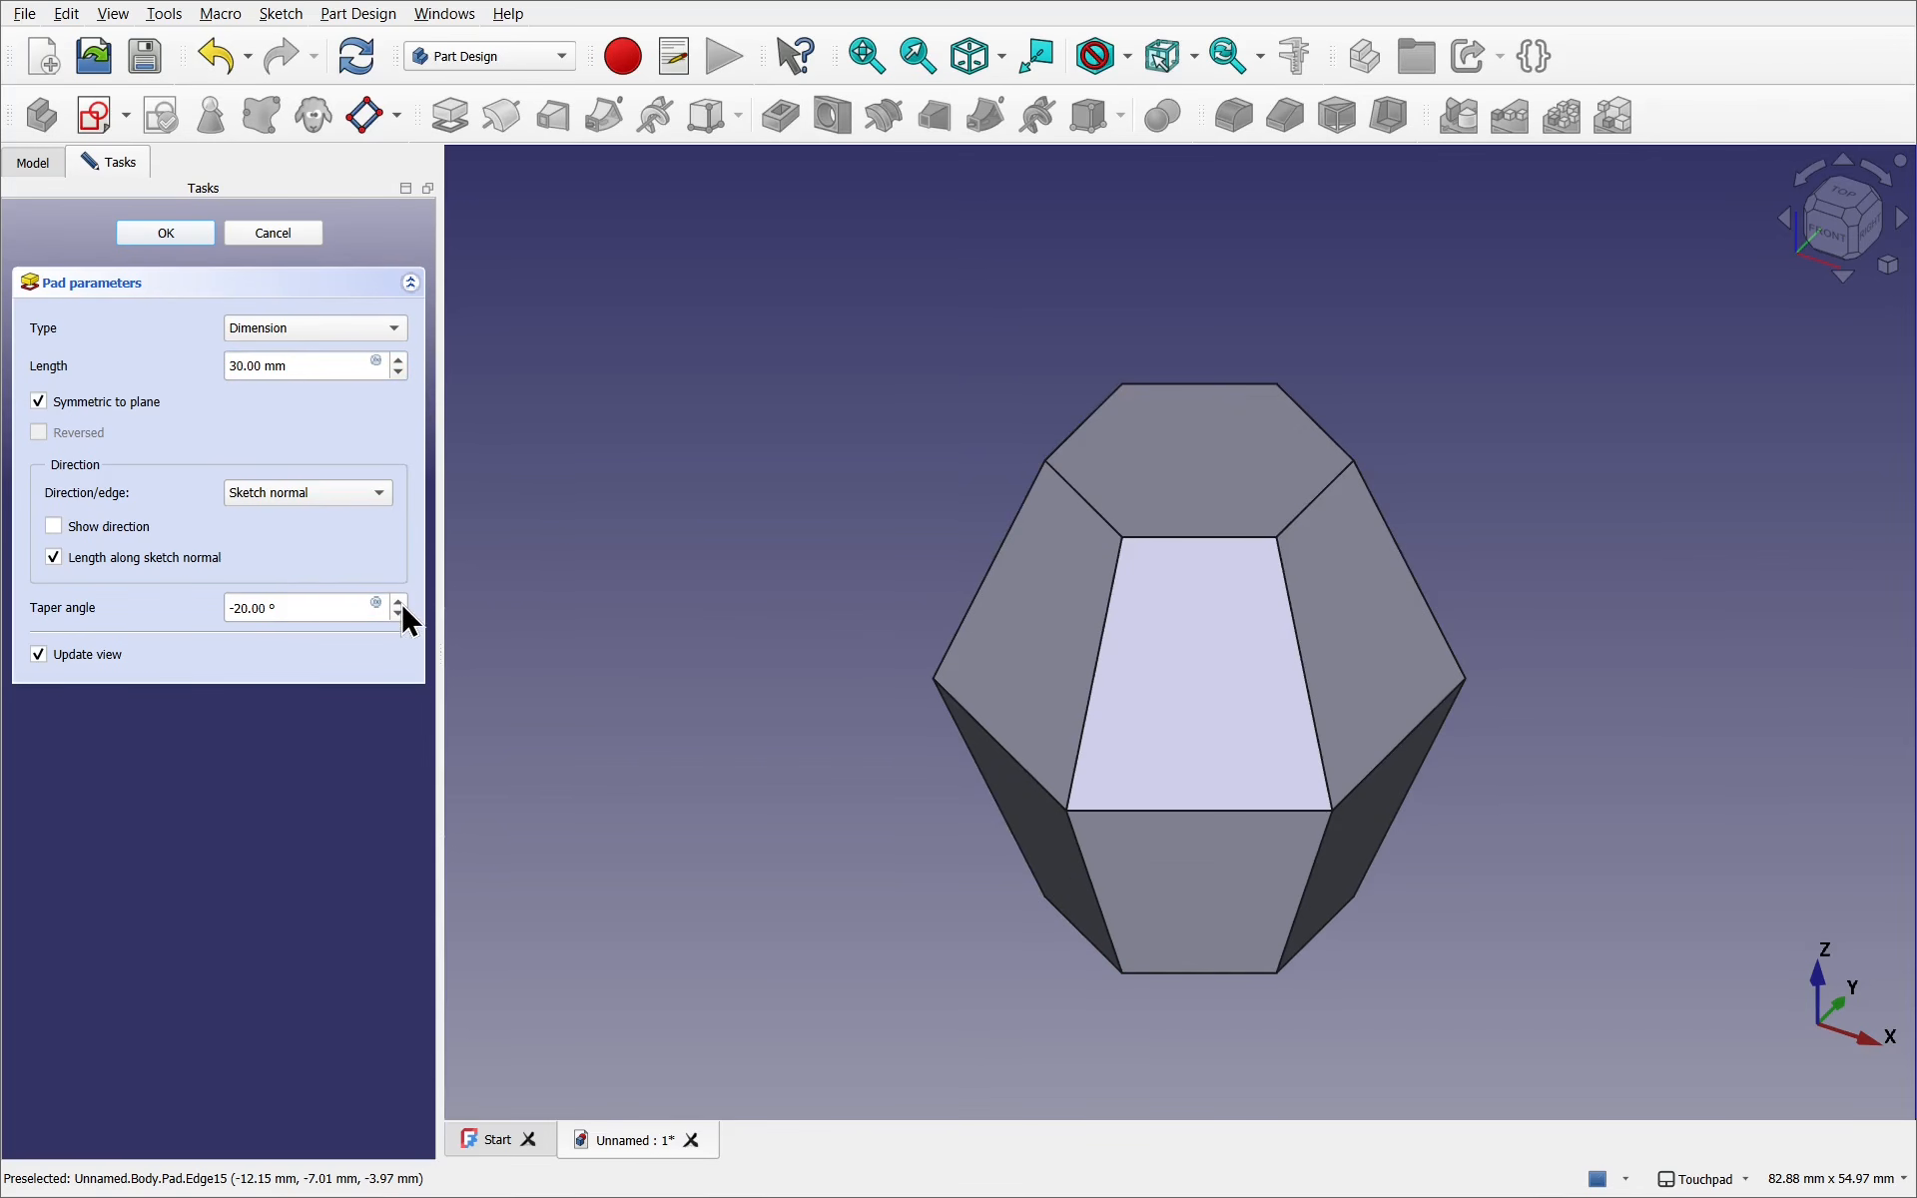
scroll(400, 614, down, 5)
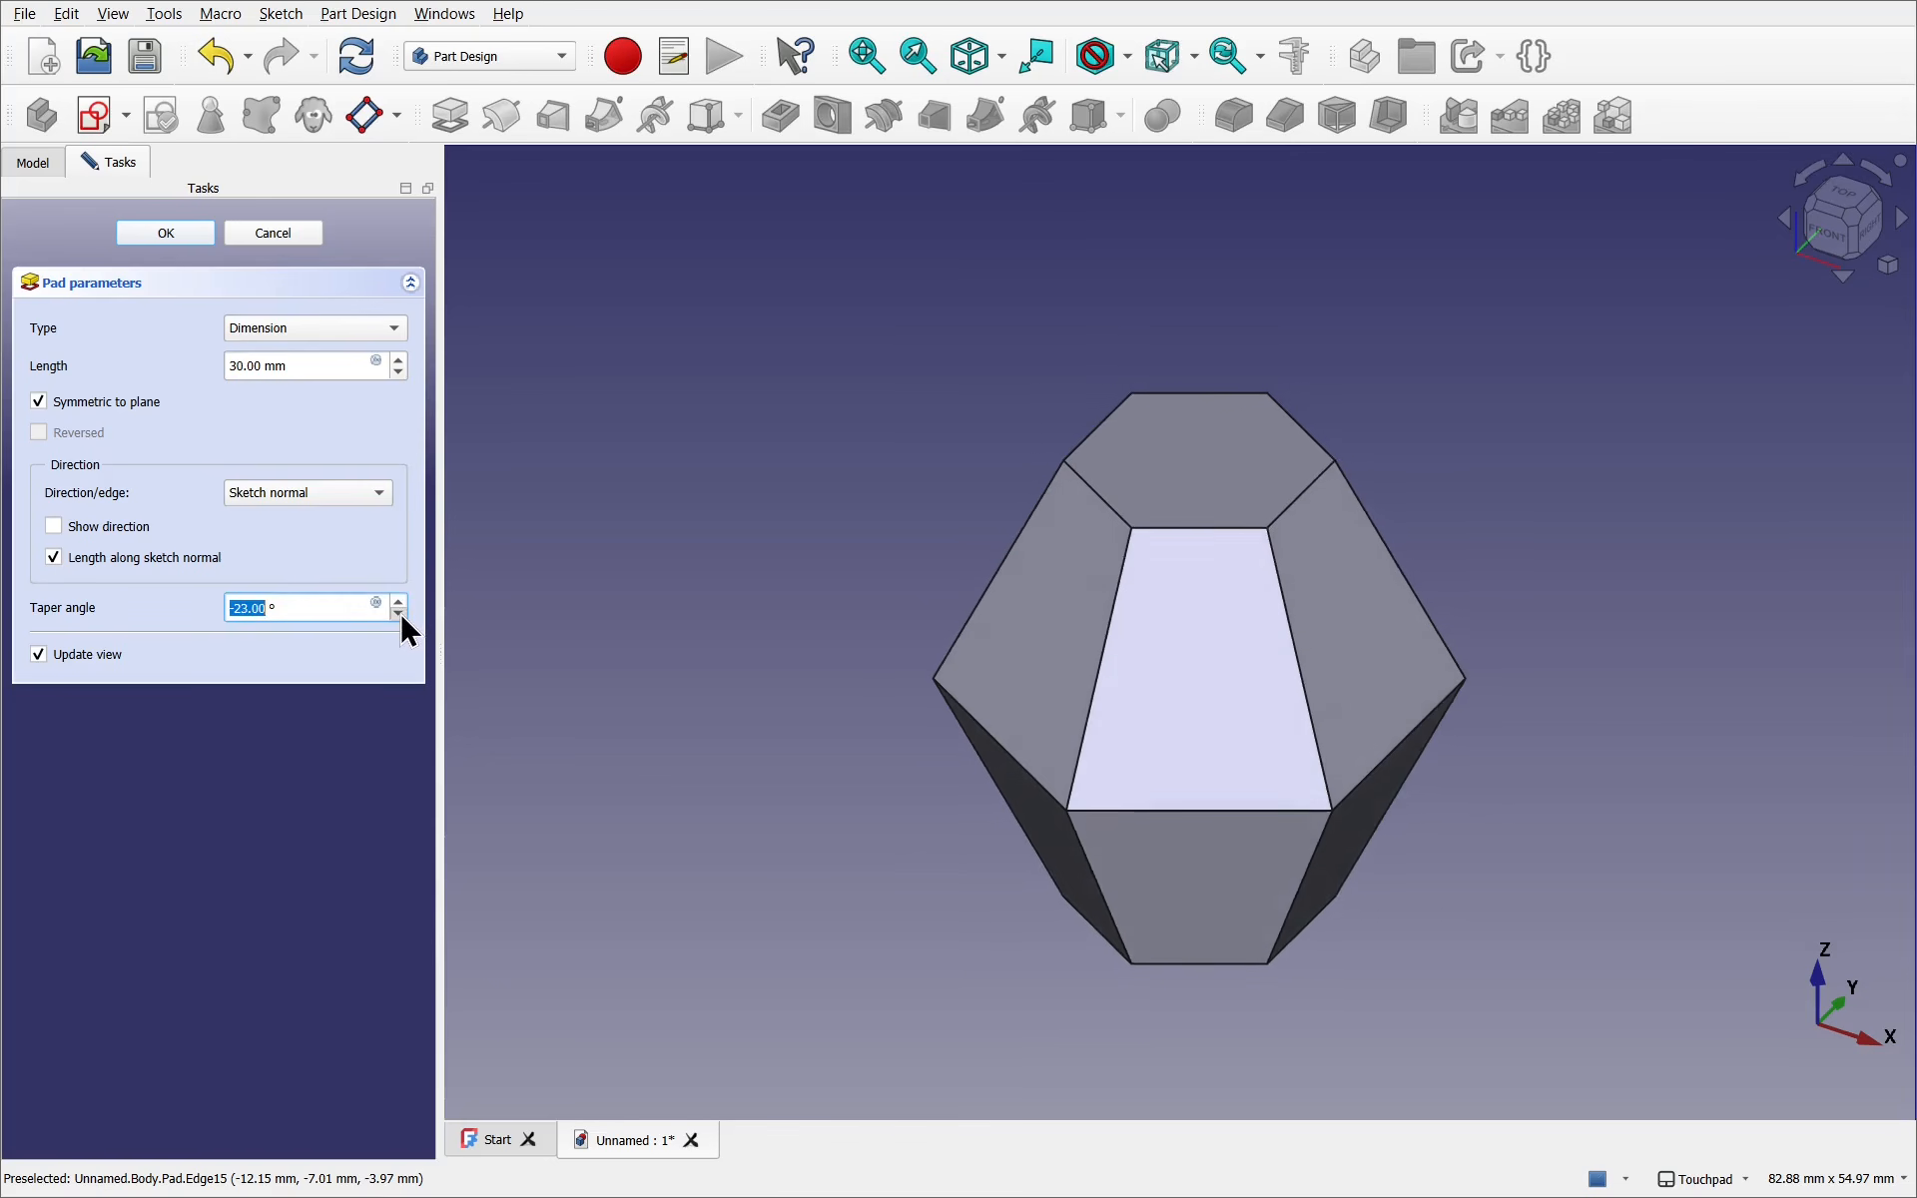
Set the pad's taper angle to -40° so both ends narrow almost to a point
click(244, 601)
key(shift+Left)
key(shift+Left)
text(40)
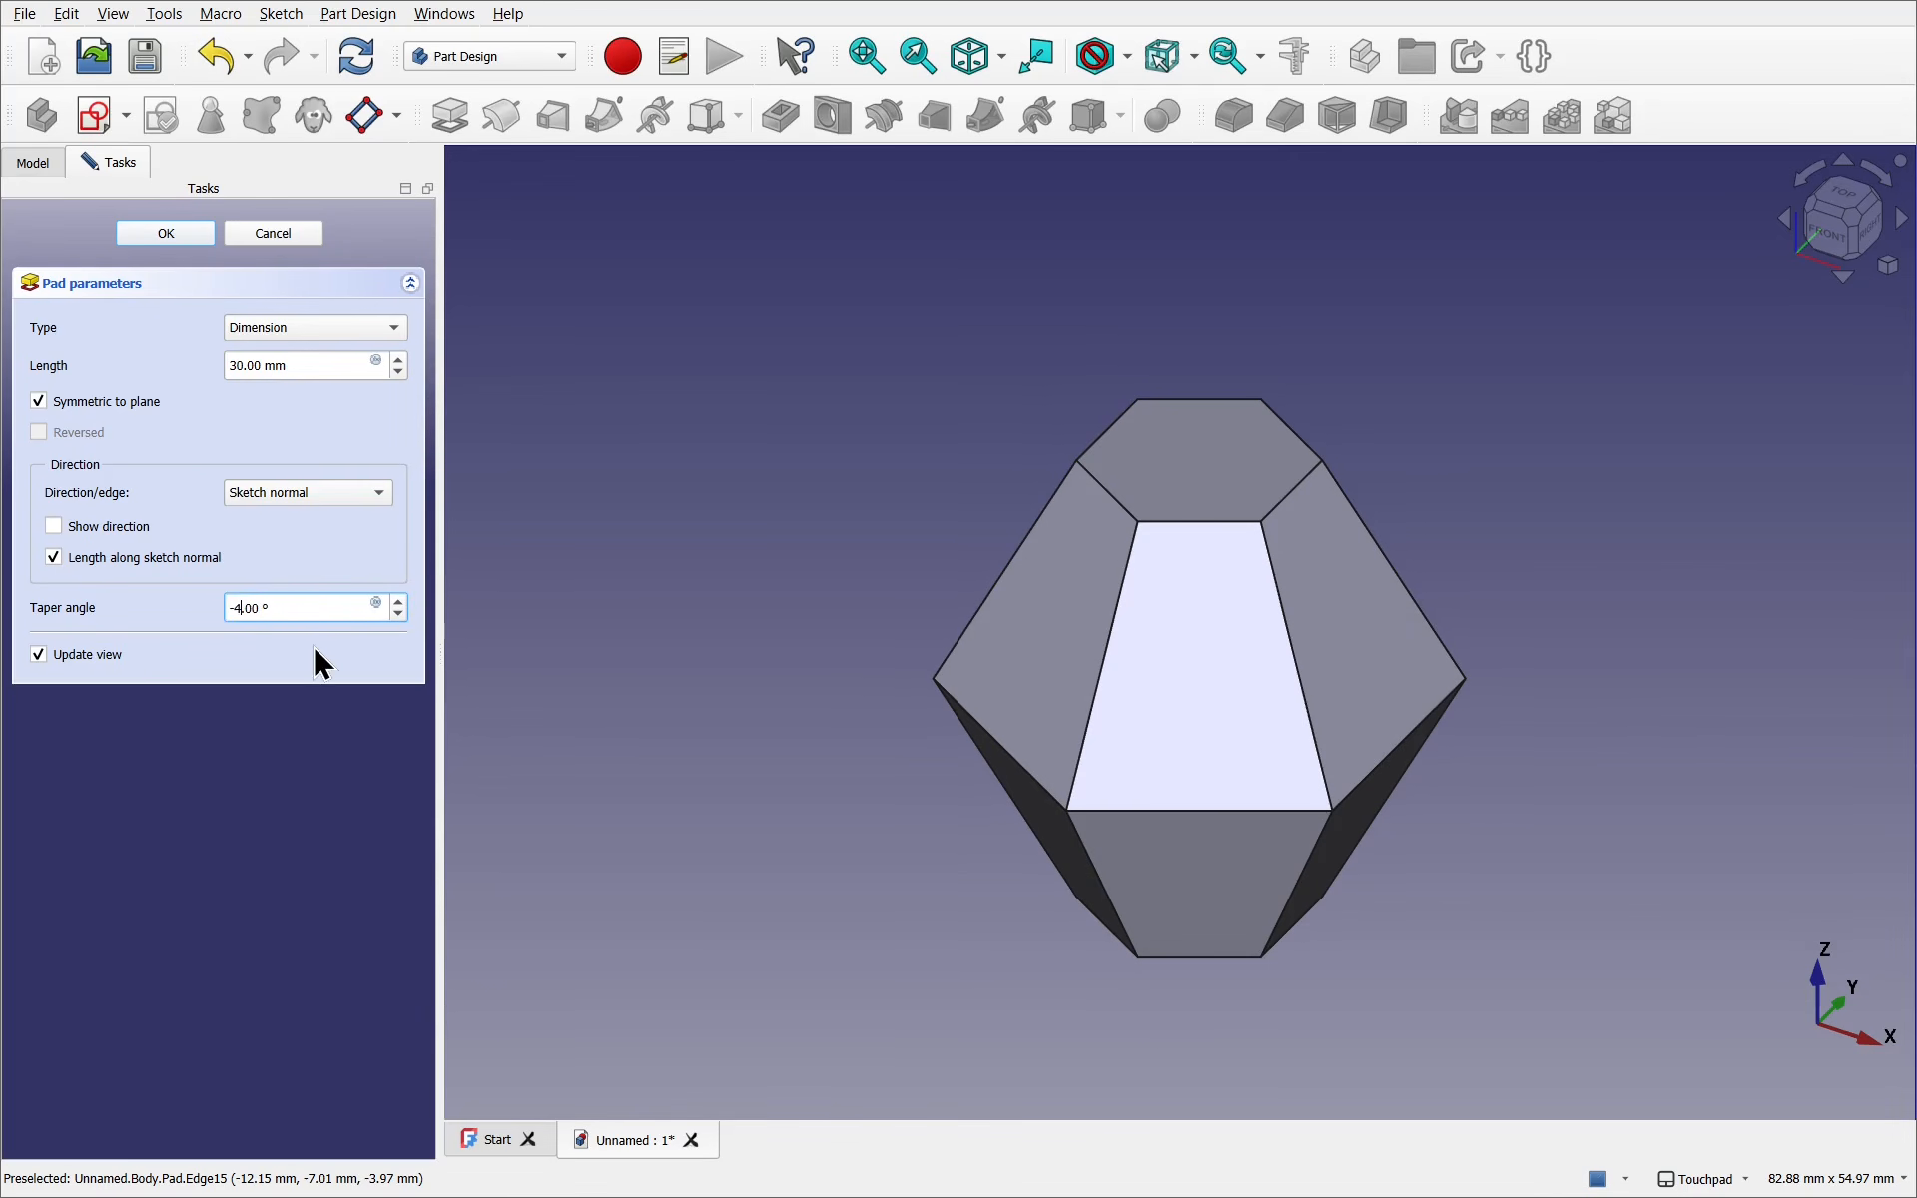
click(597, 623)
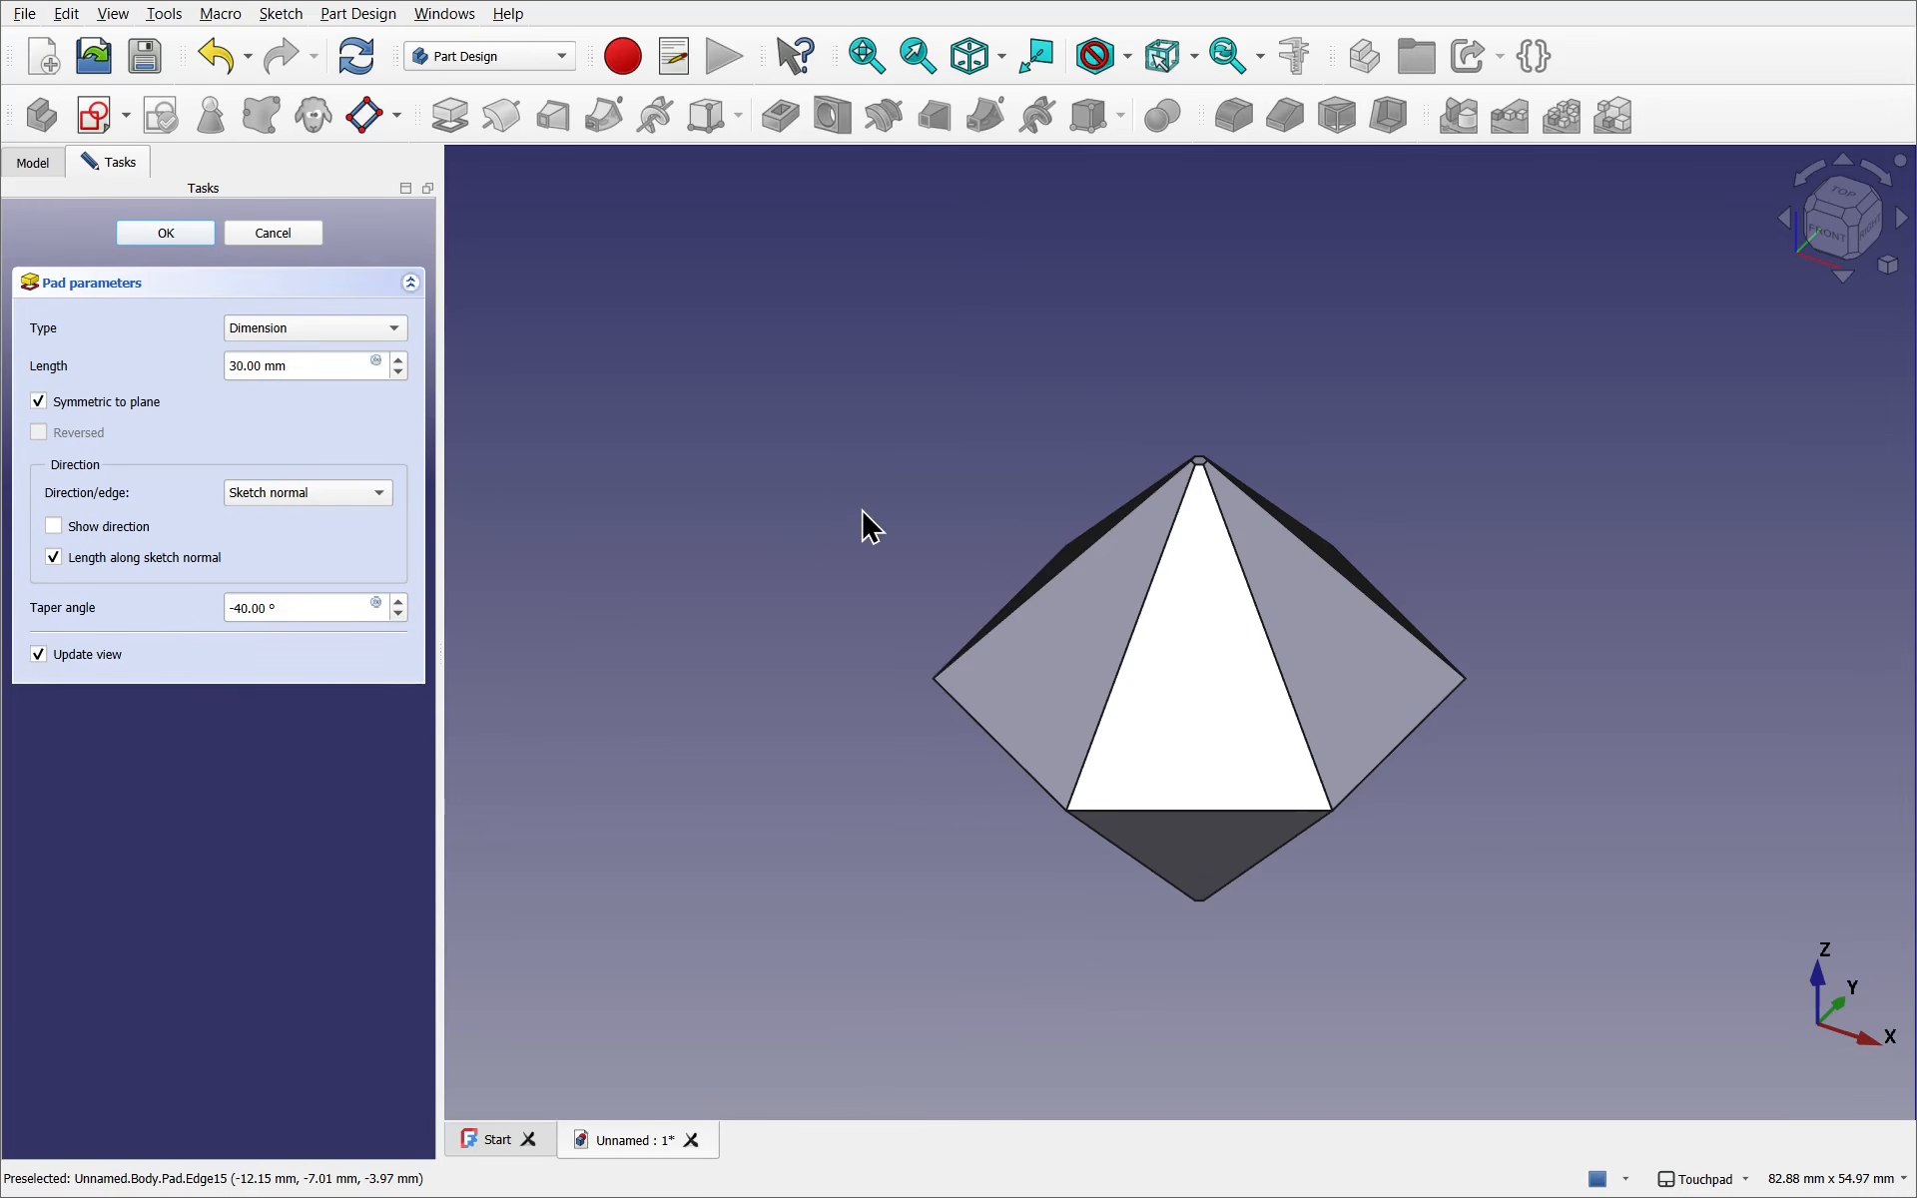
scroll(860, 522, up, 3)
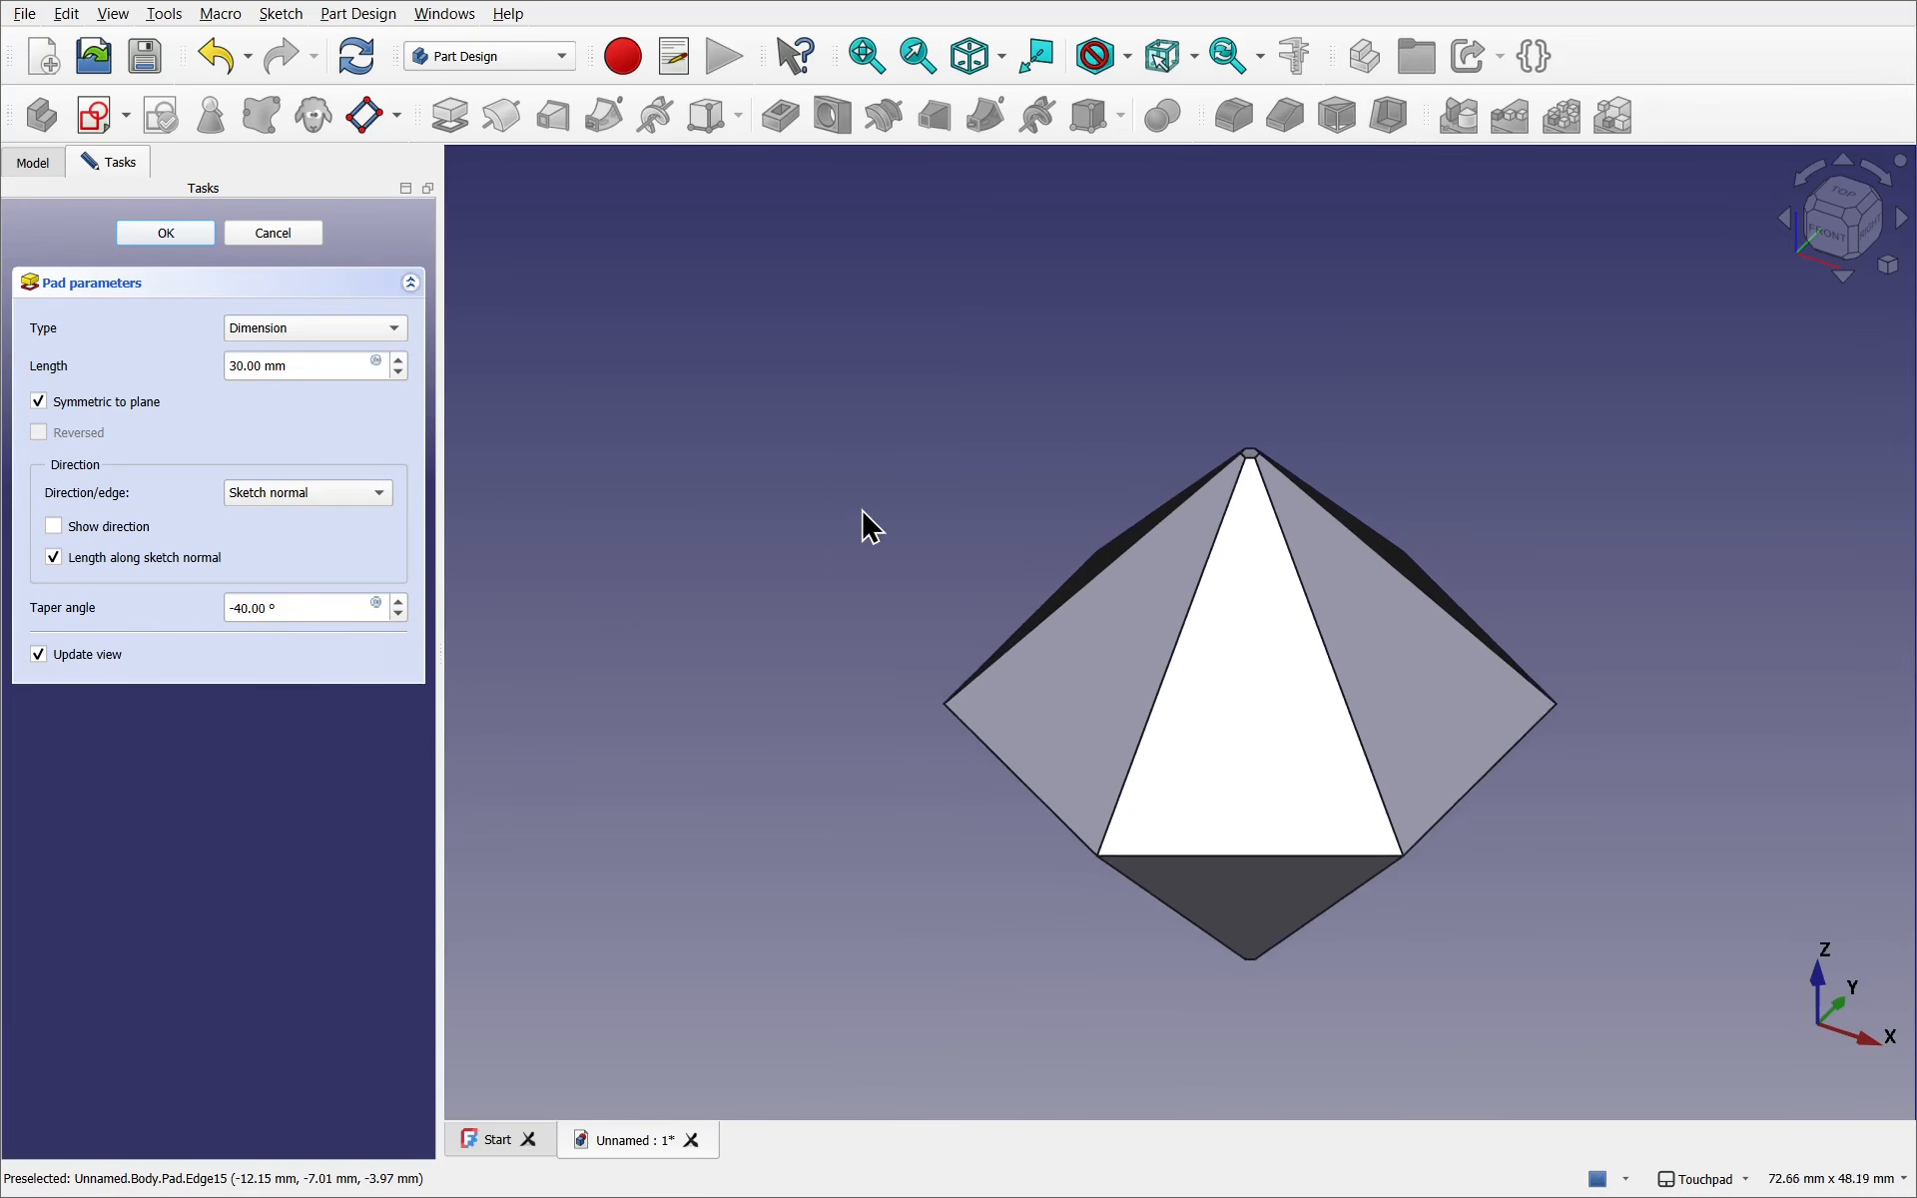
Try to finish the pad with a taper angle of -41°
click(399, 615)
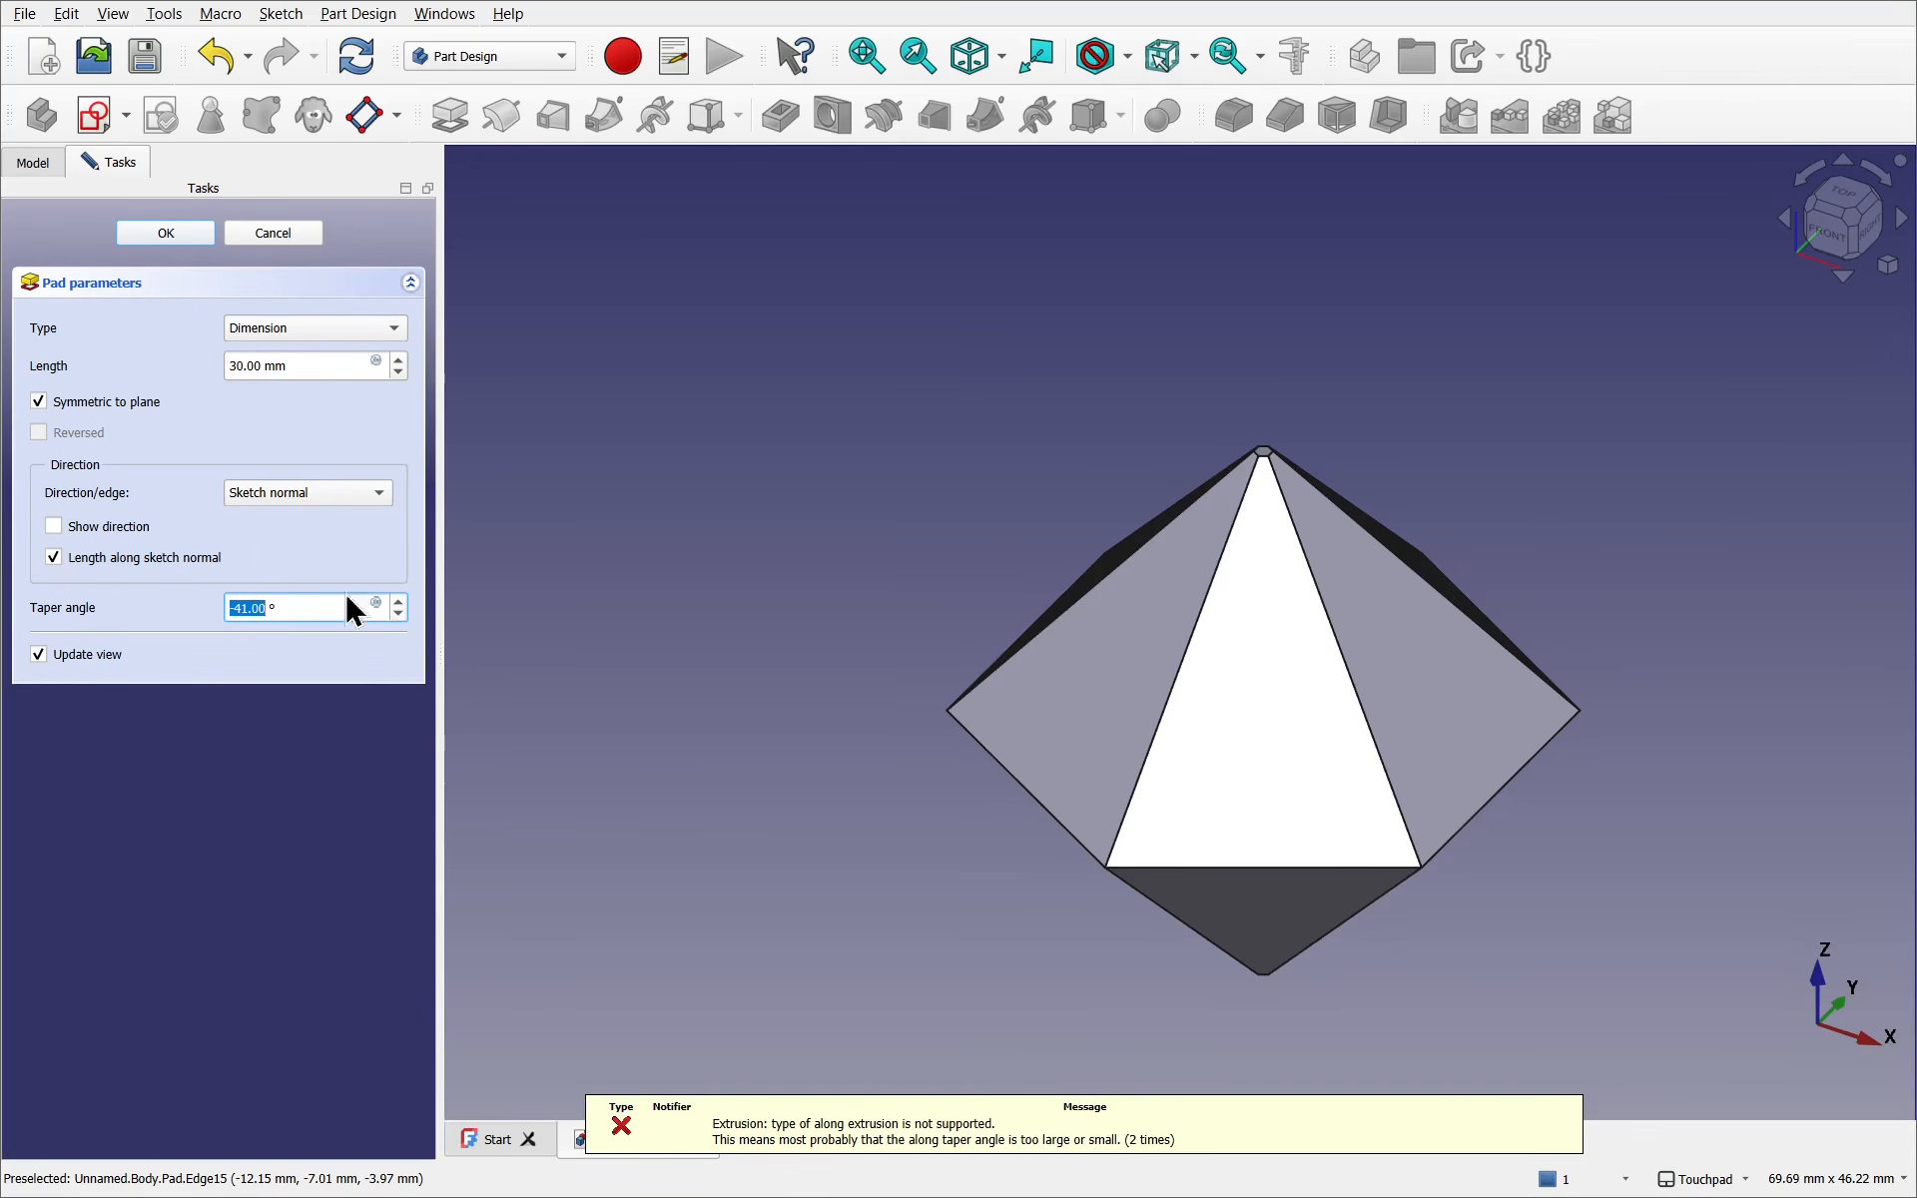
click(135, 235)
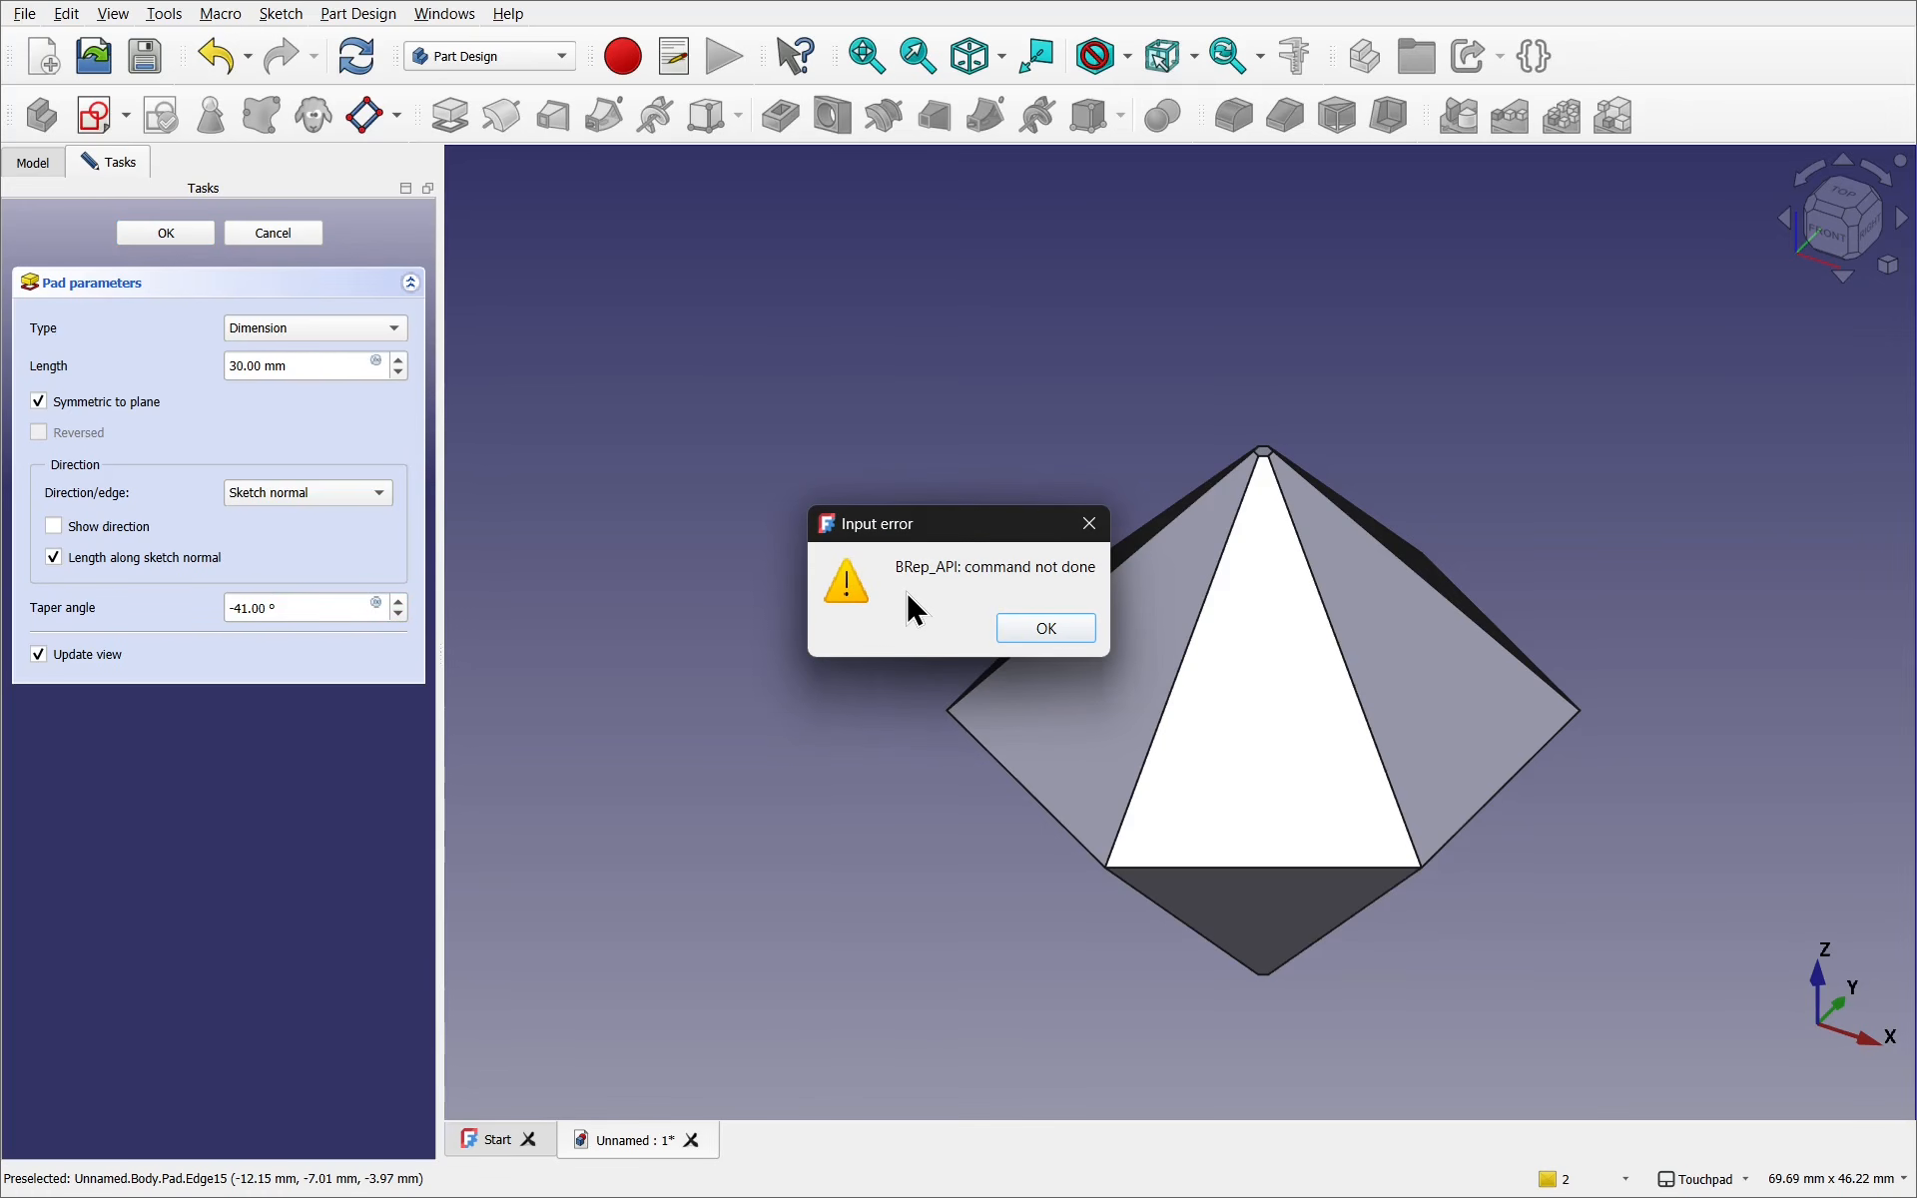
click(1050, 635)
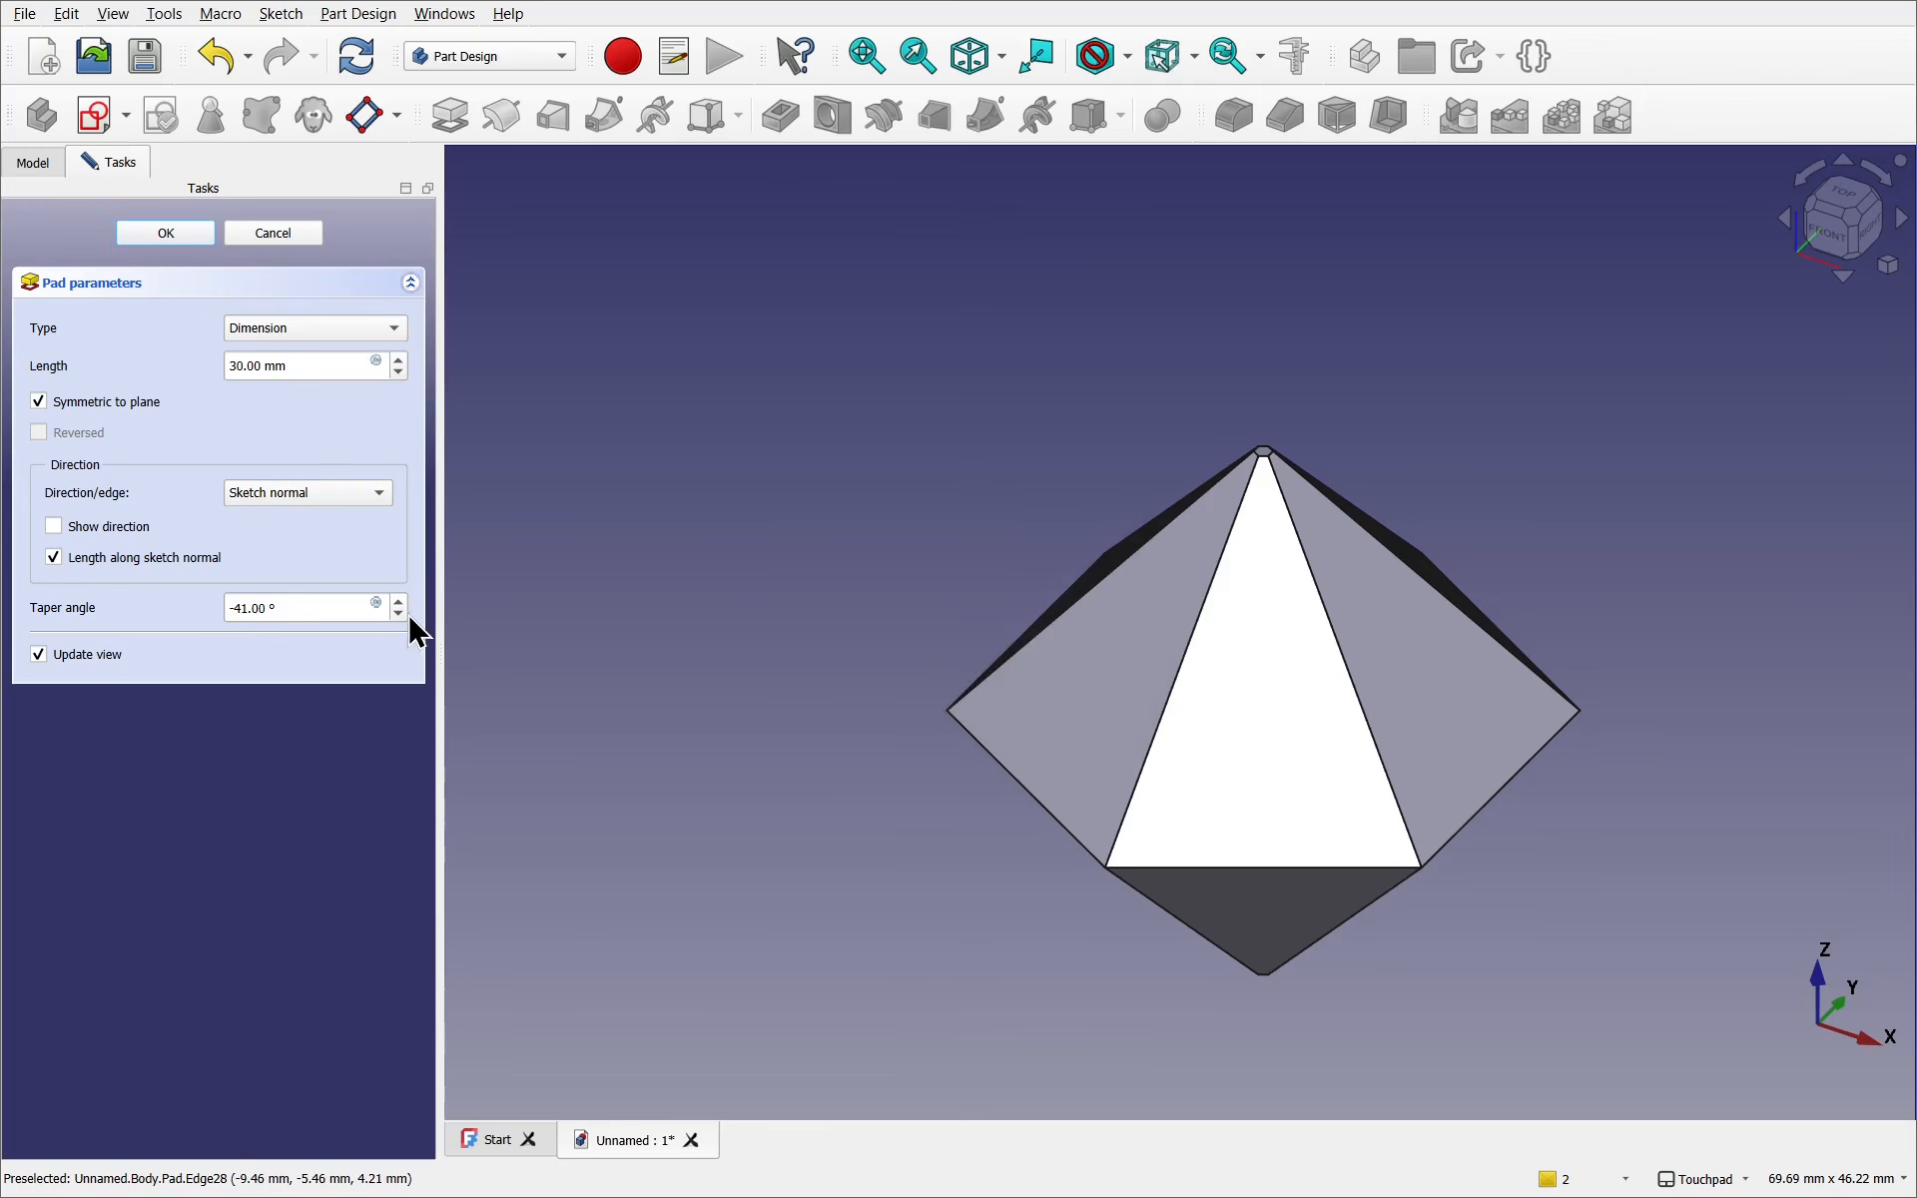
click(398, 613)
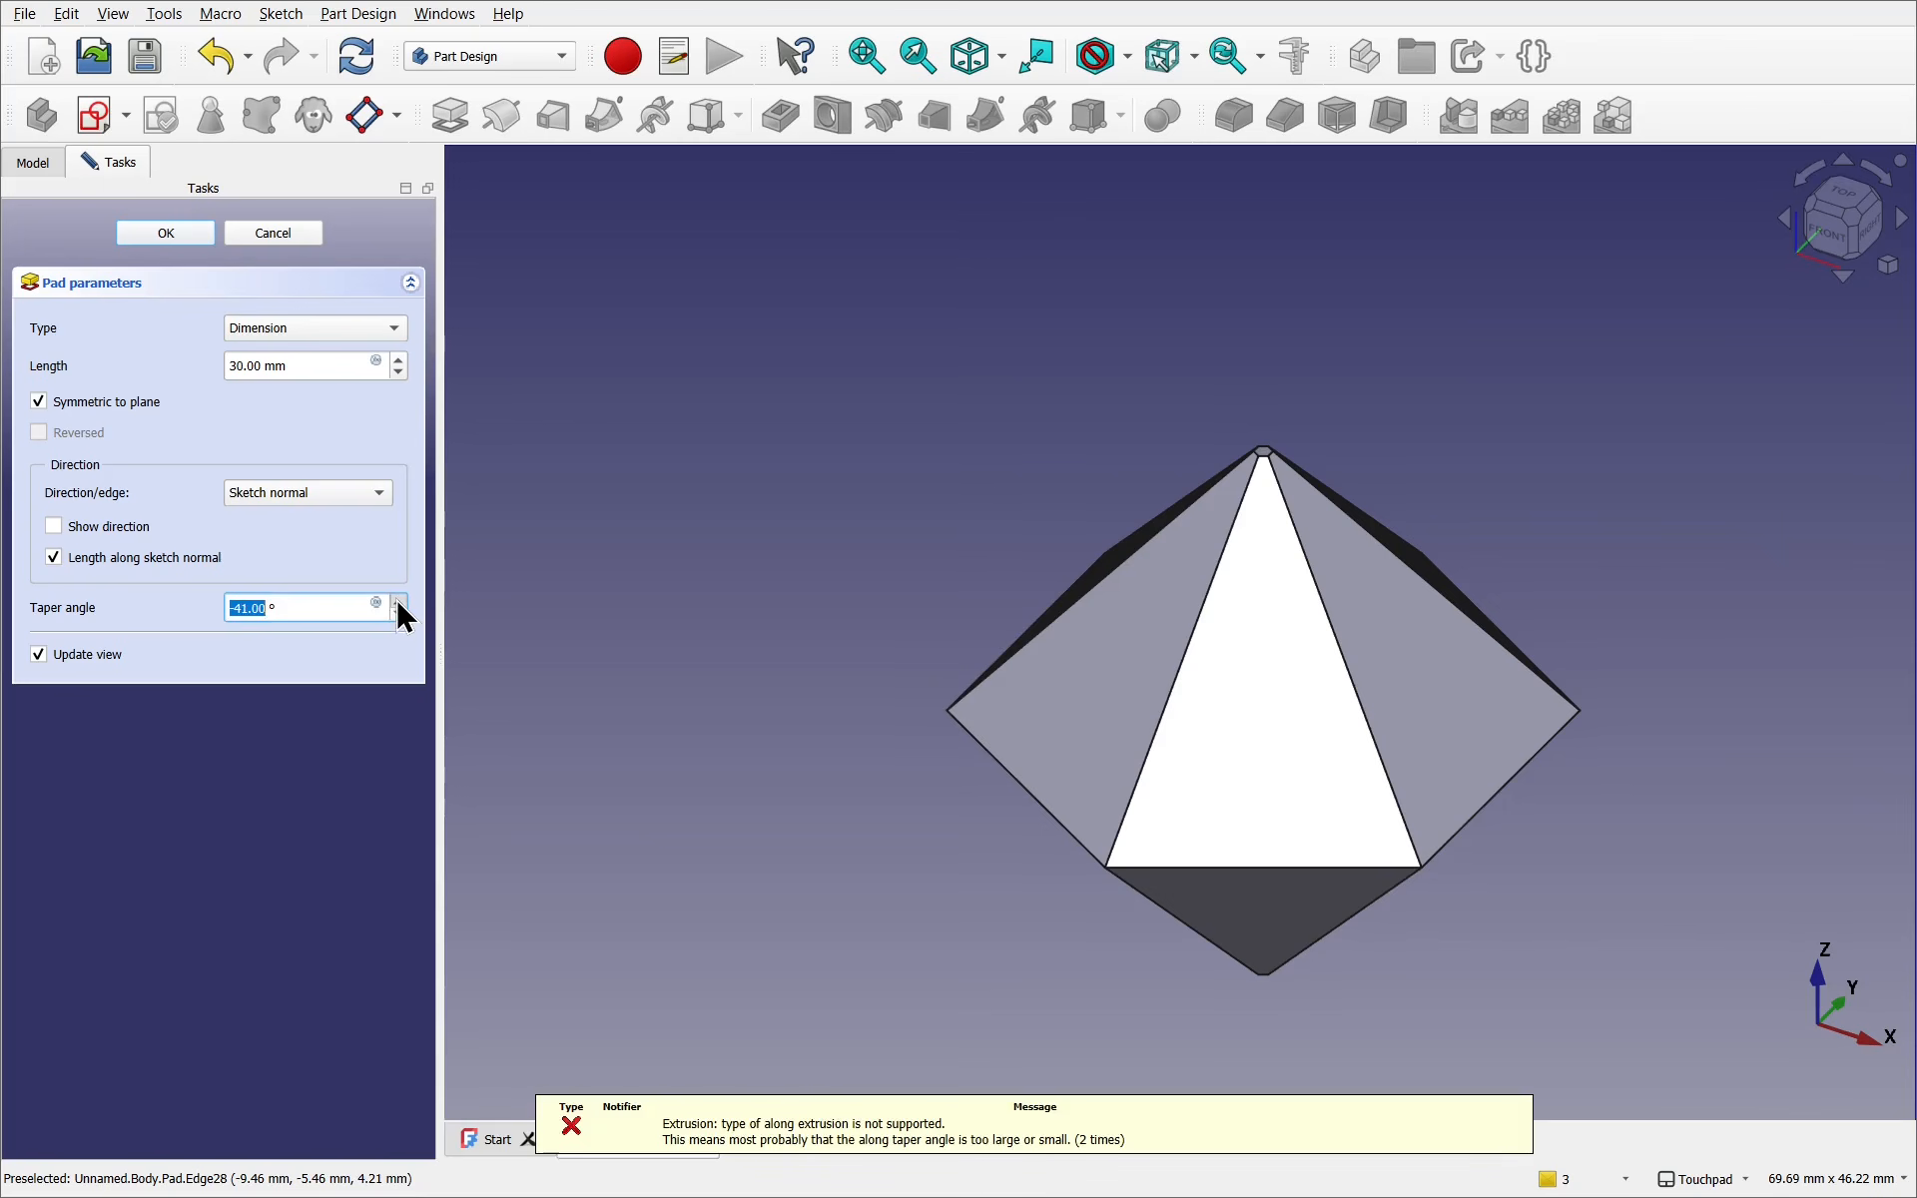
Set the pad's taper angle back to -40° and finish the pad
click(398, 602)
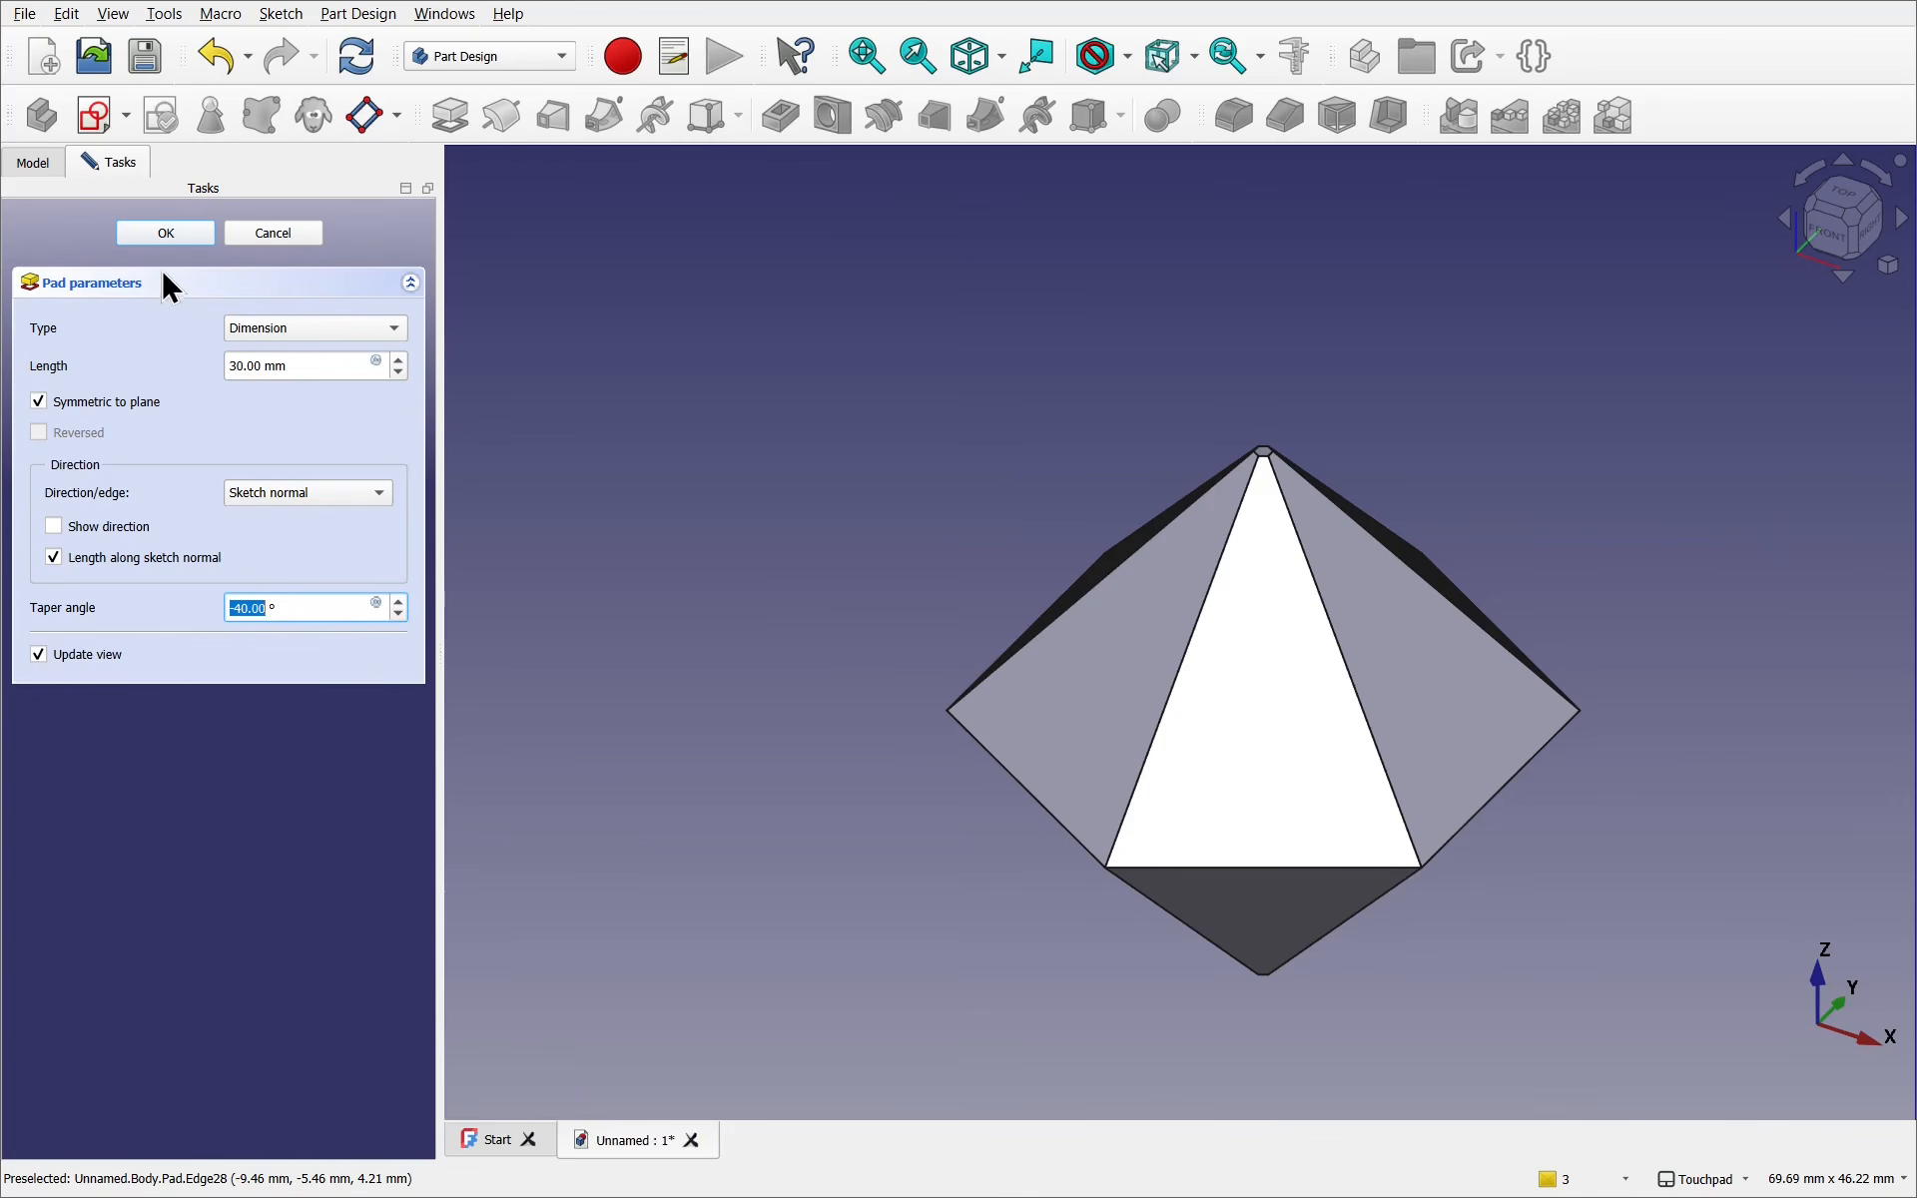
click(165, 236)
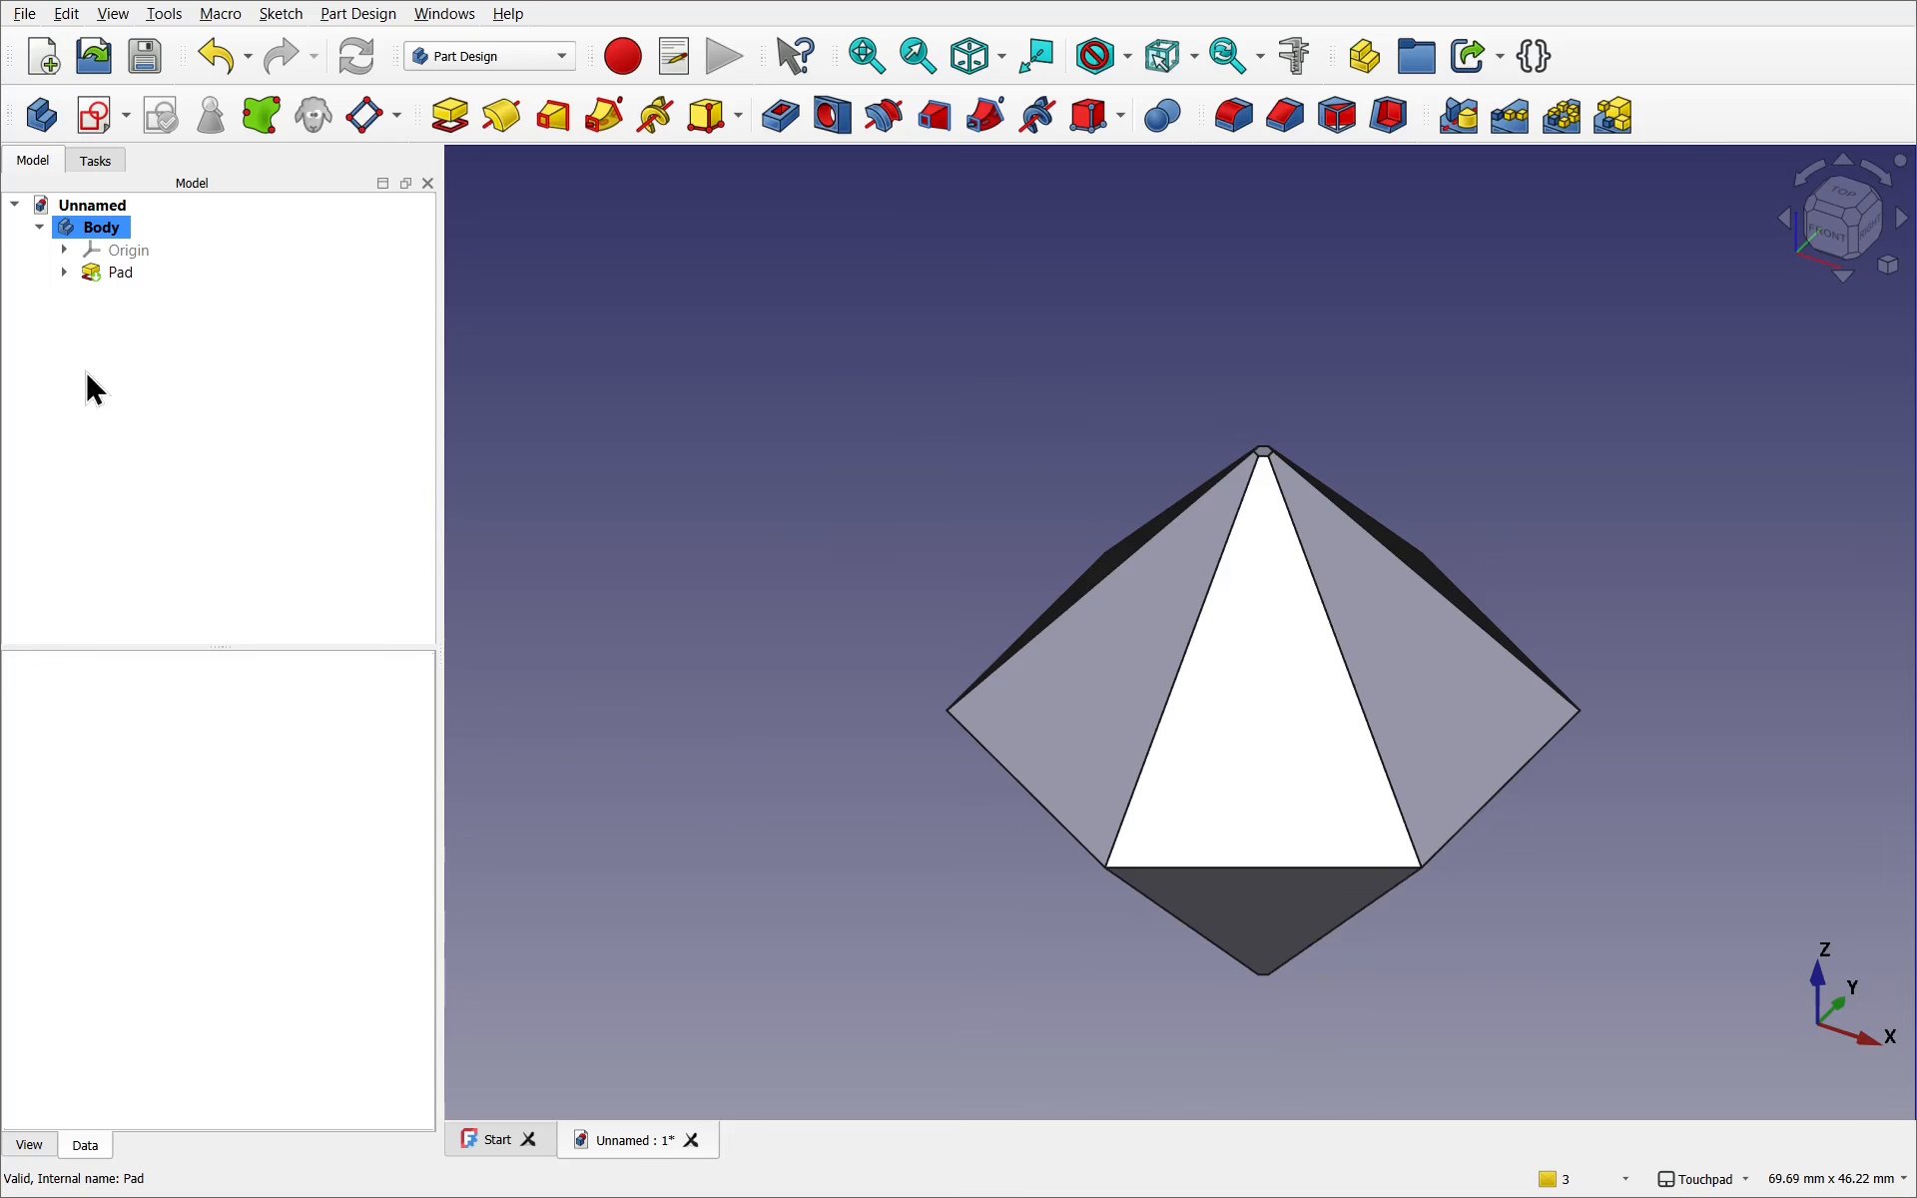
Show the pad's hexagon sketch to view where it lies within the solid
click(64, 273)
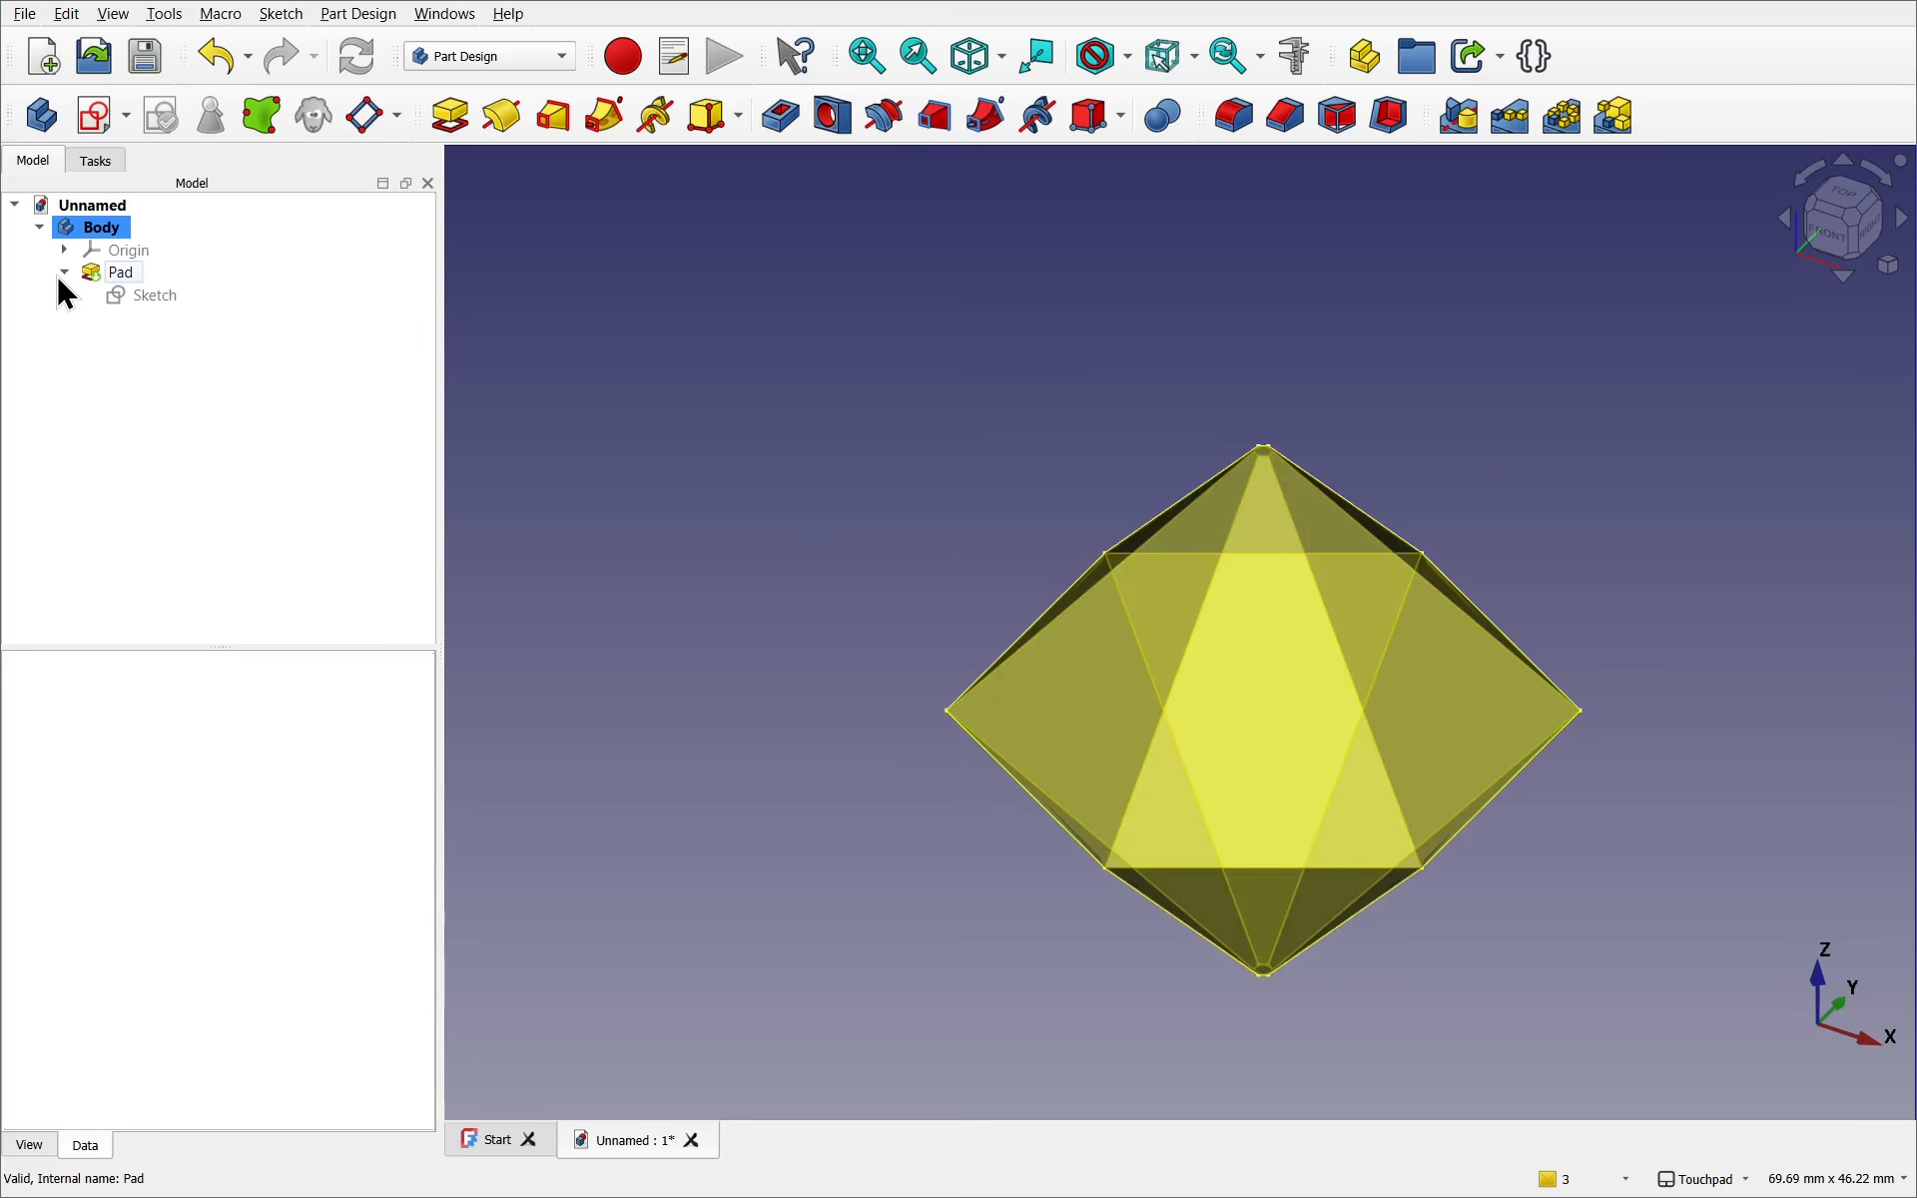
click(146, 296)
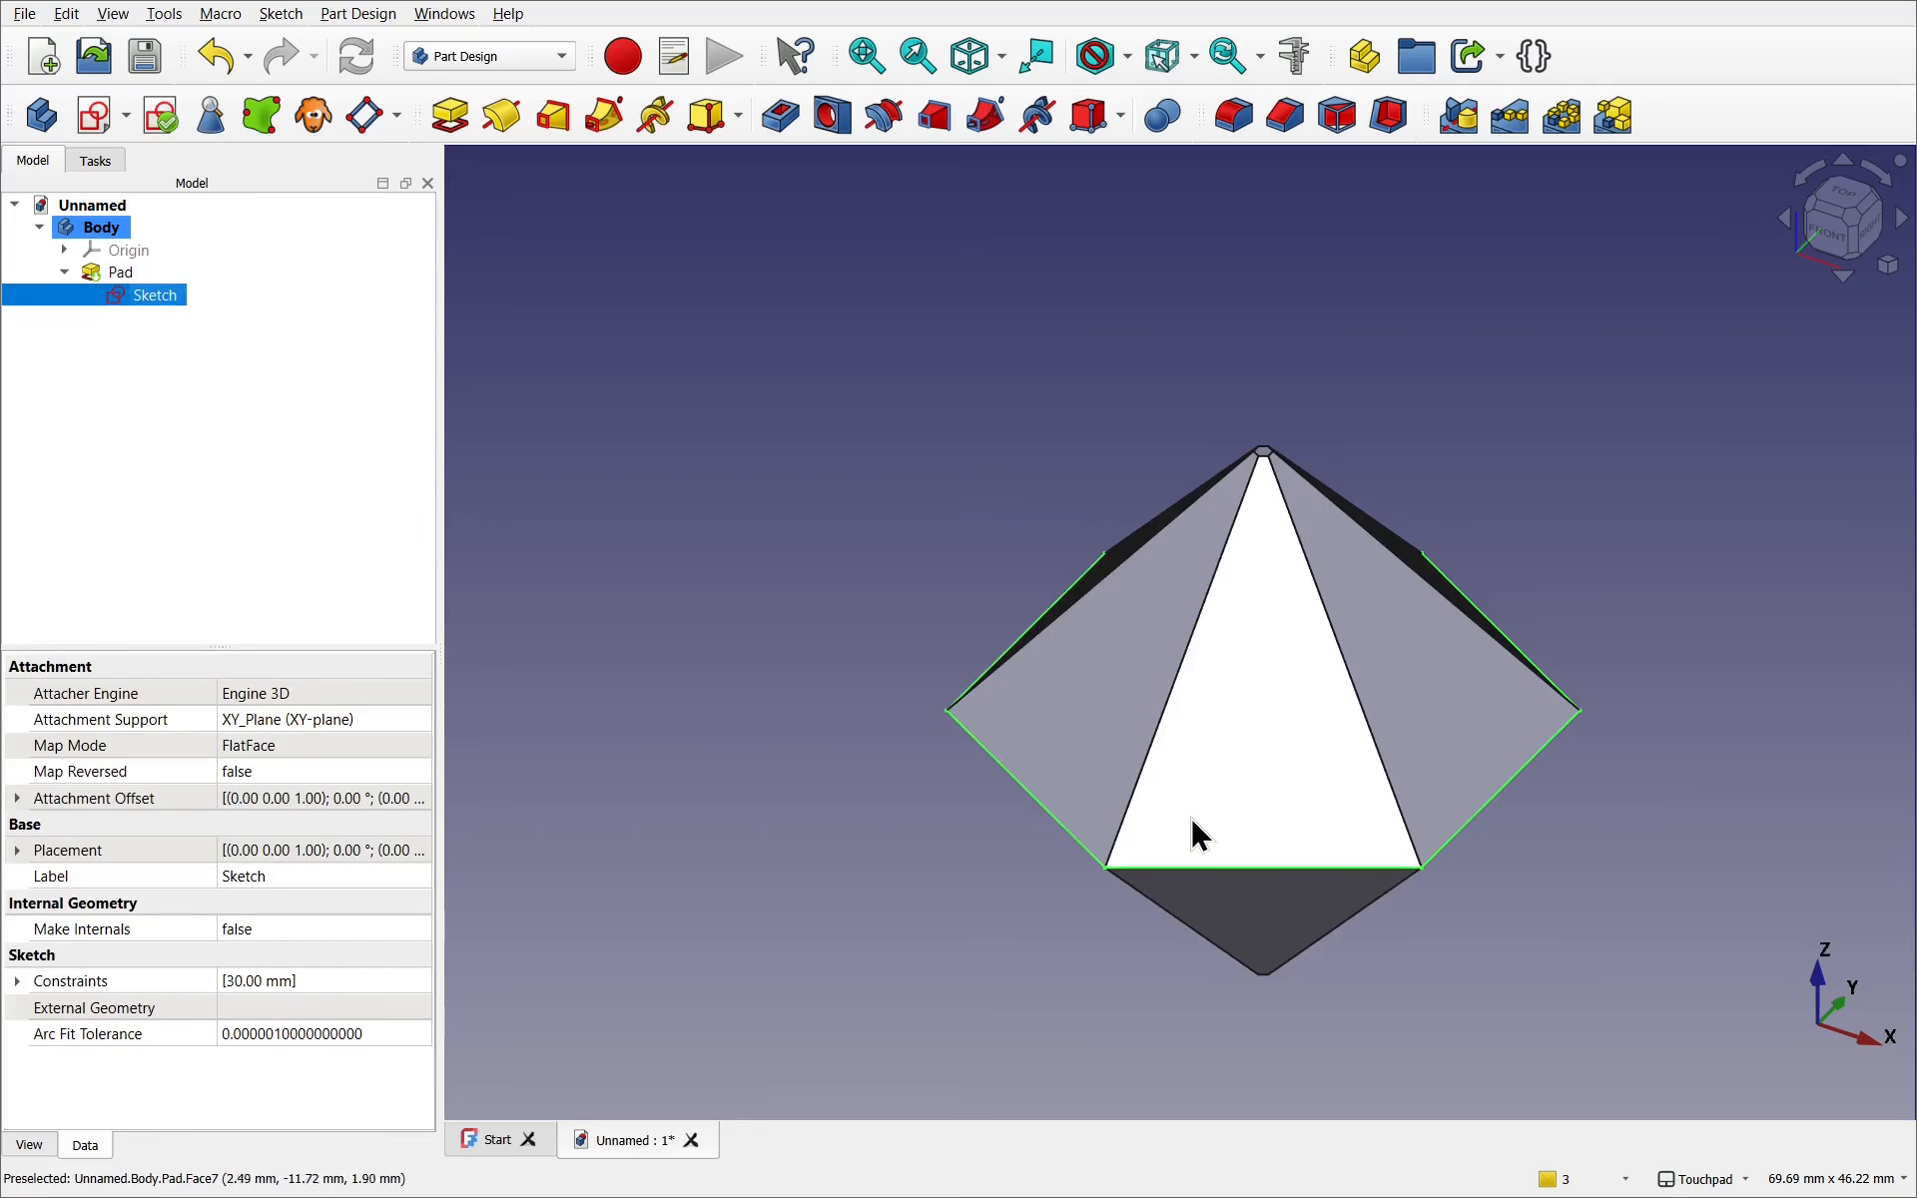
shift+drag(1237, 807, 1256, 728)
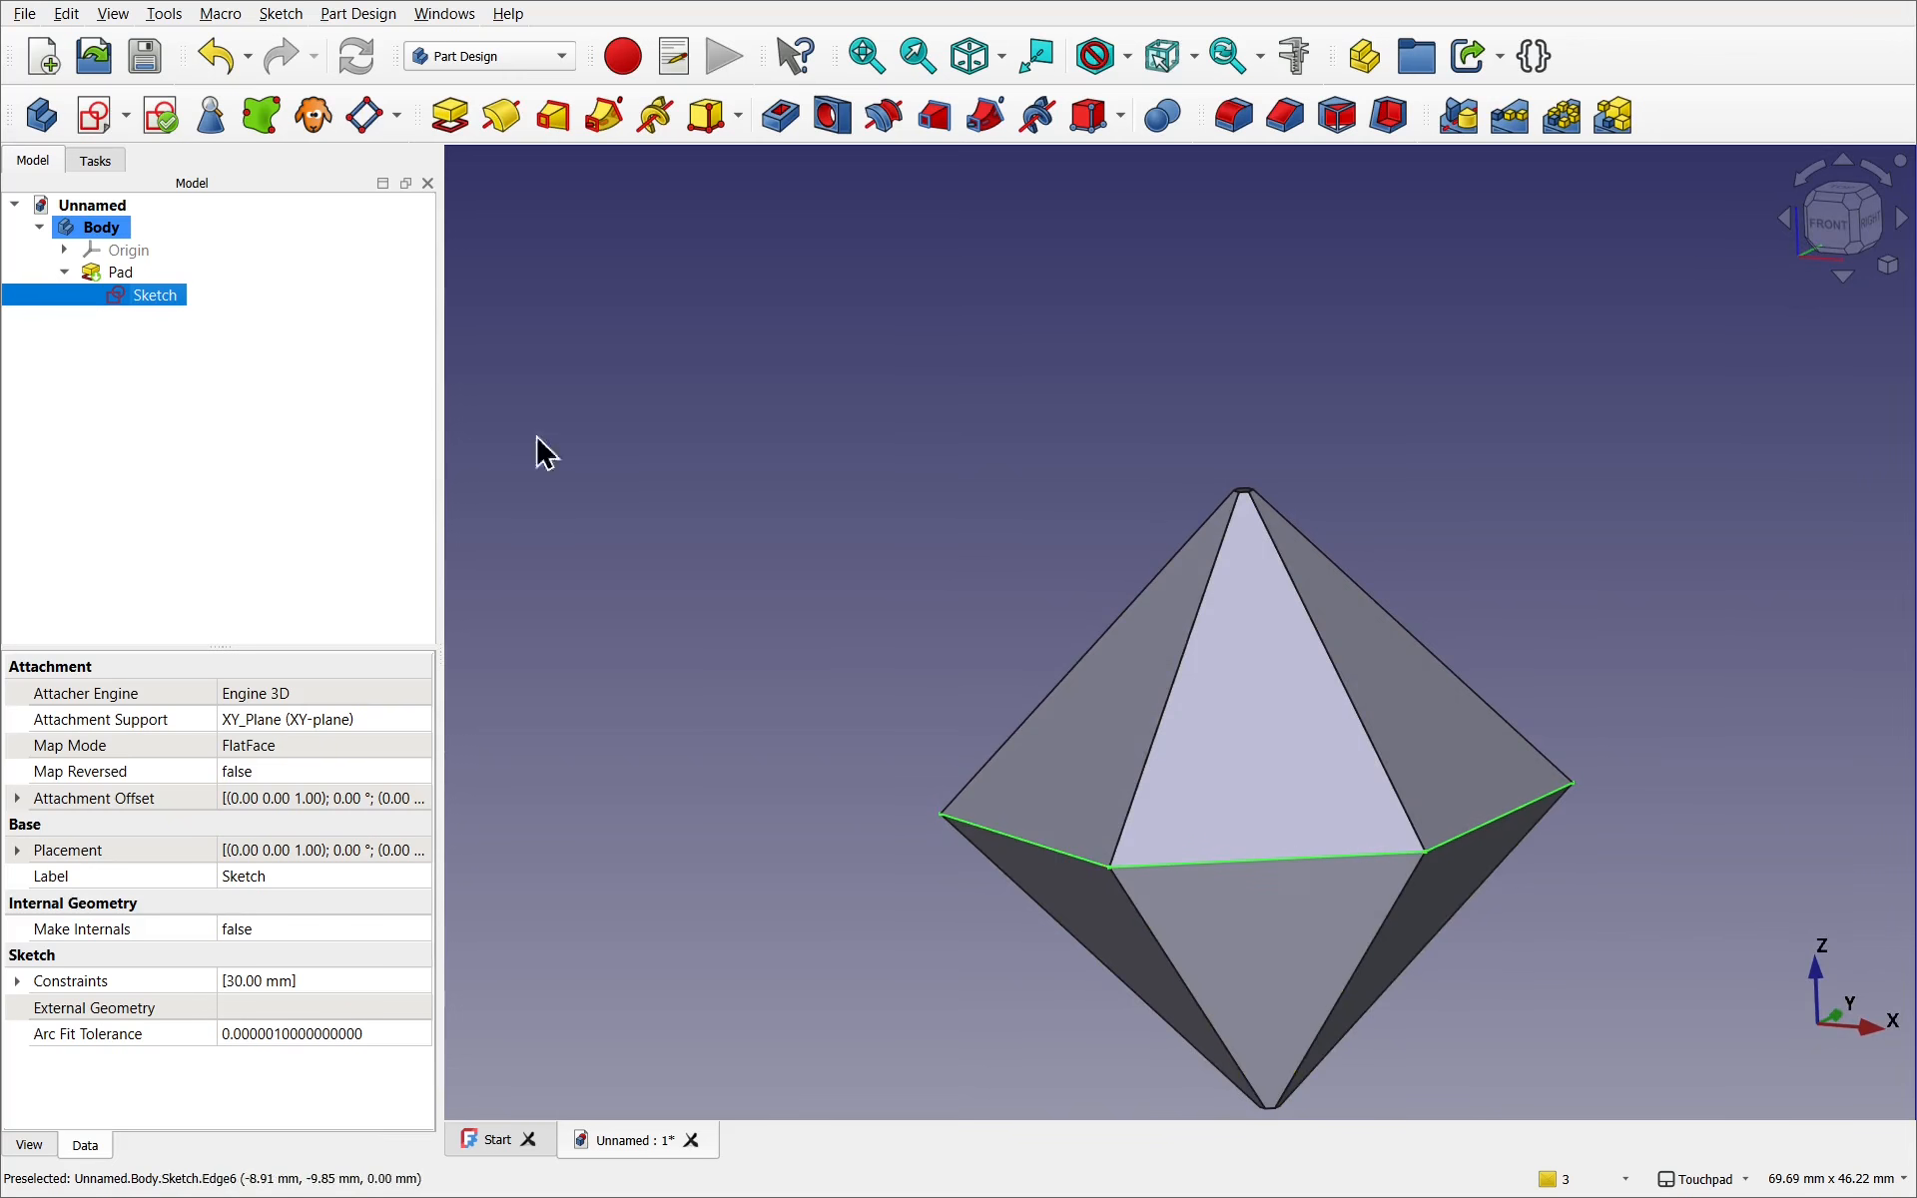
Examine the pad's Midplane property in its data
click(120, 279)
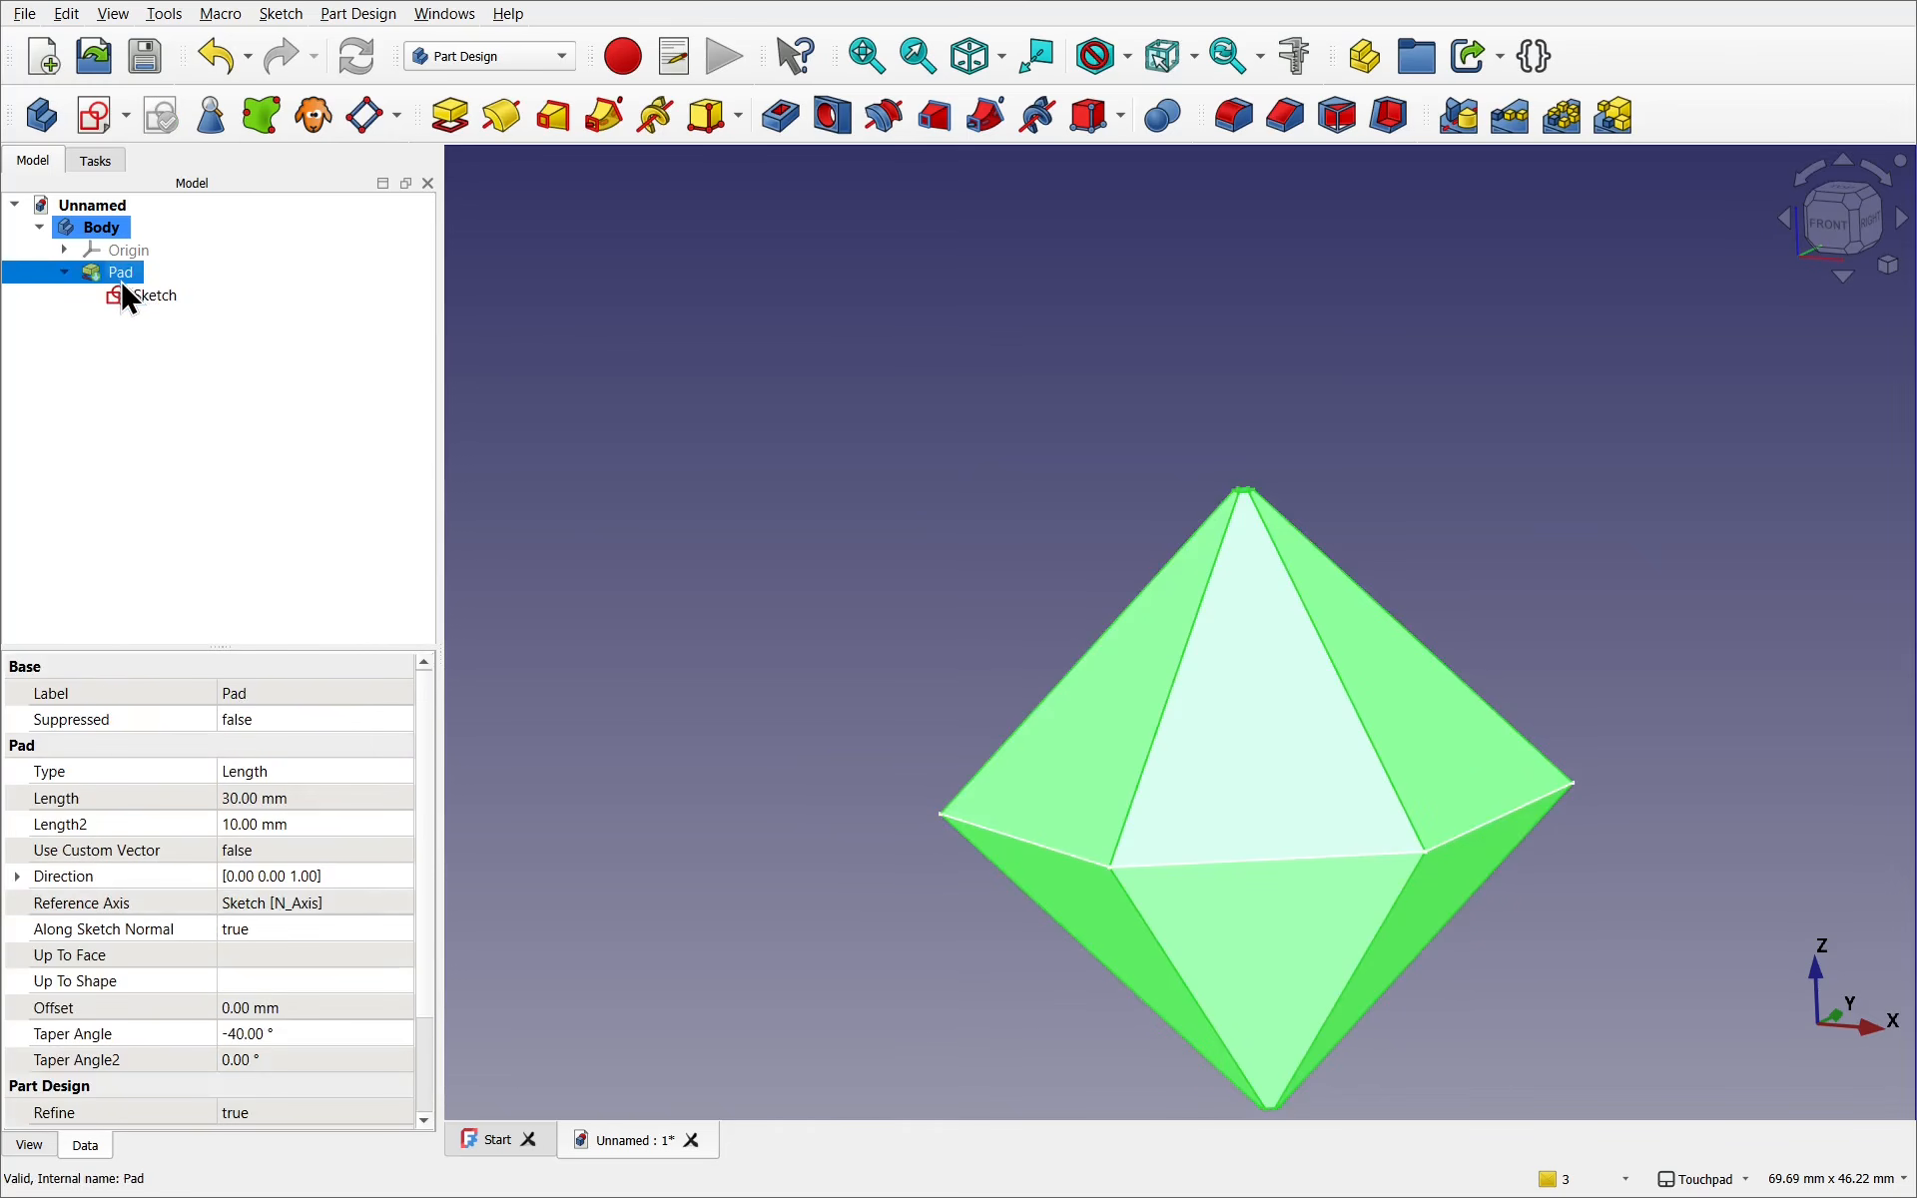
scroll(428, 953, down, 2)
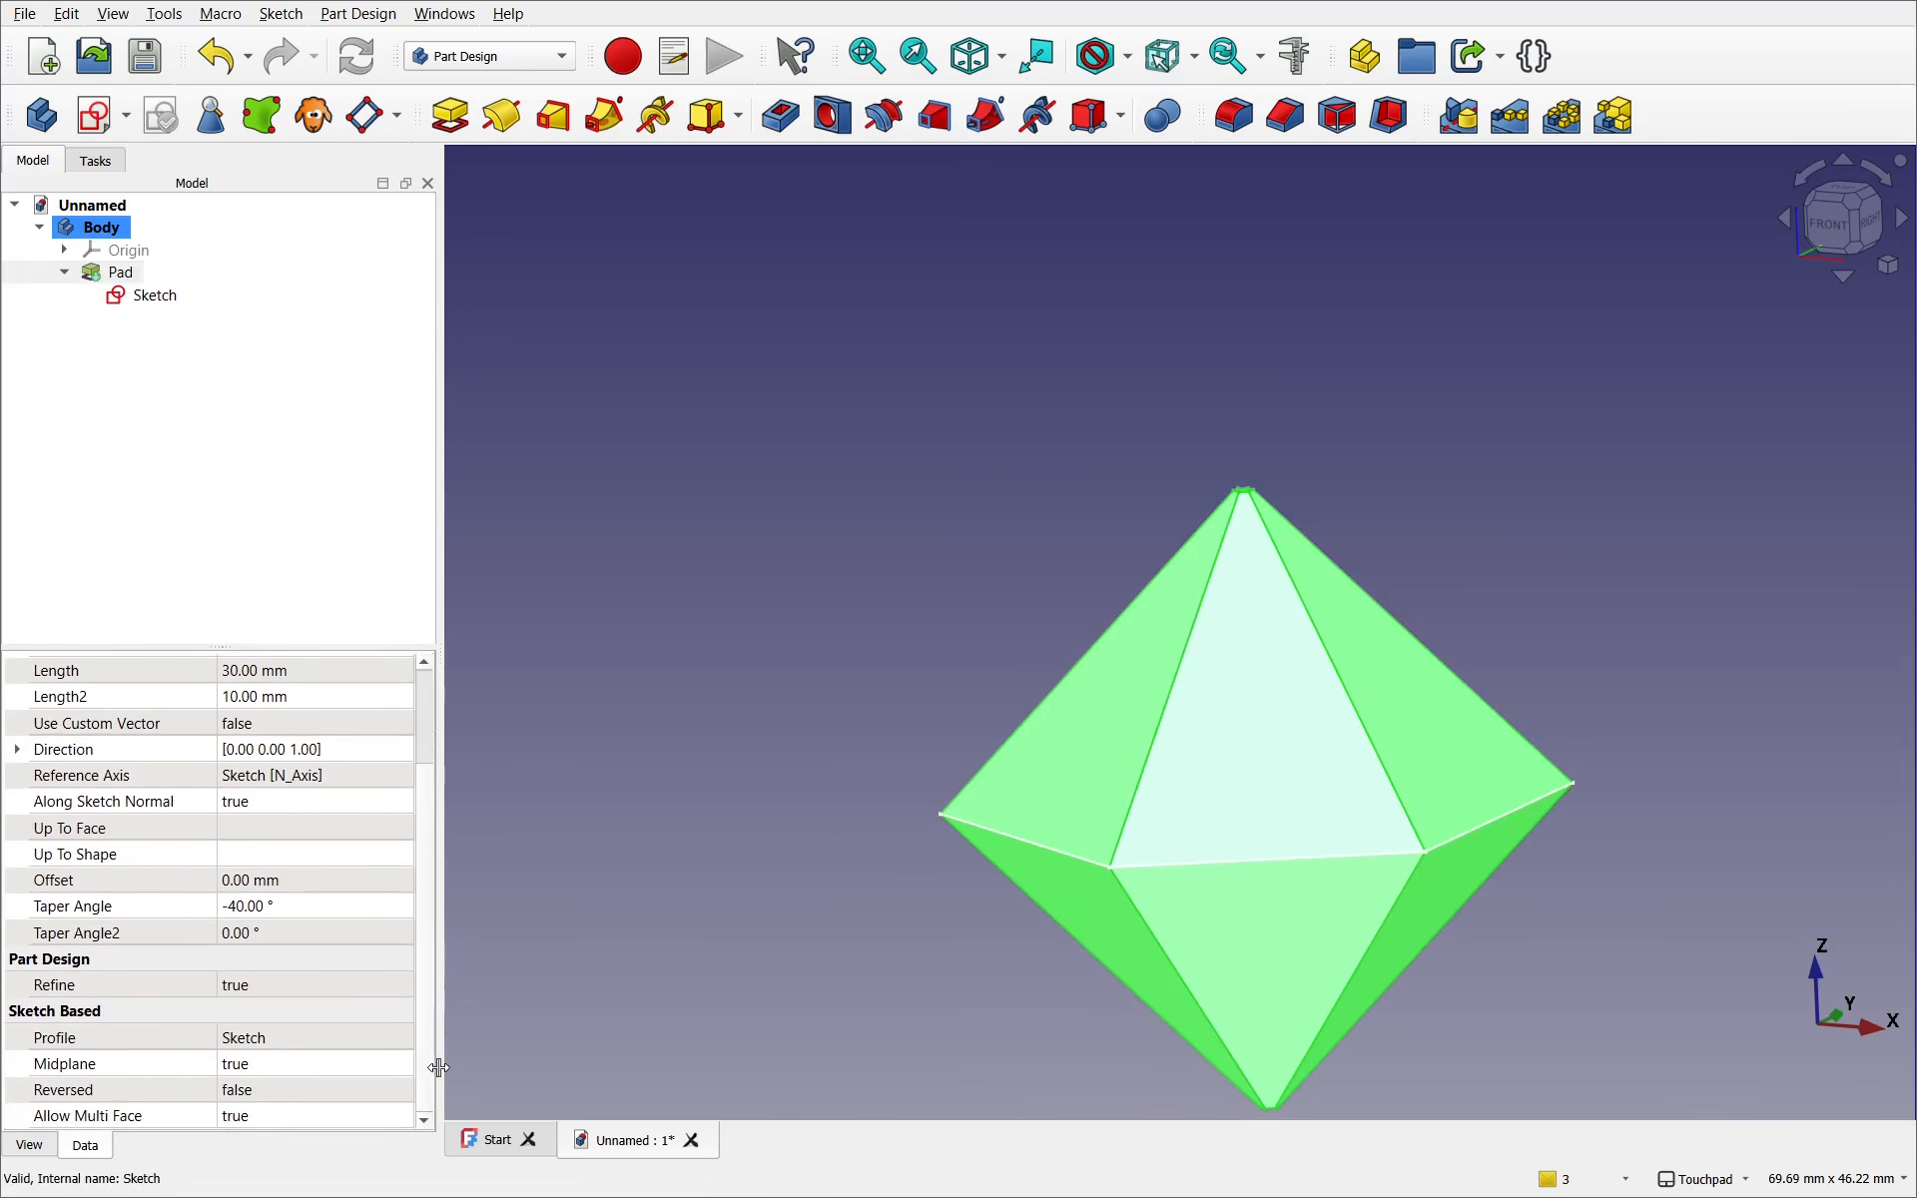
click(286, 1067)
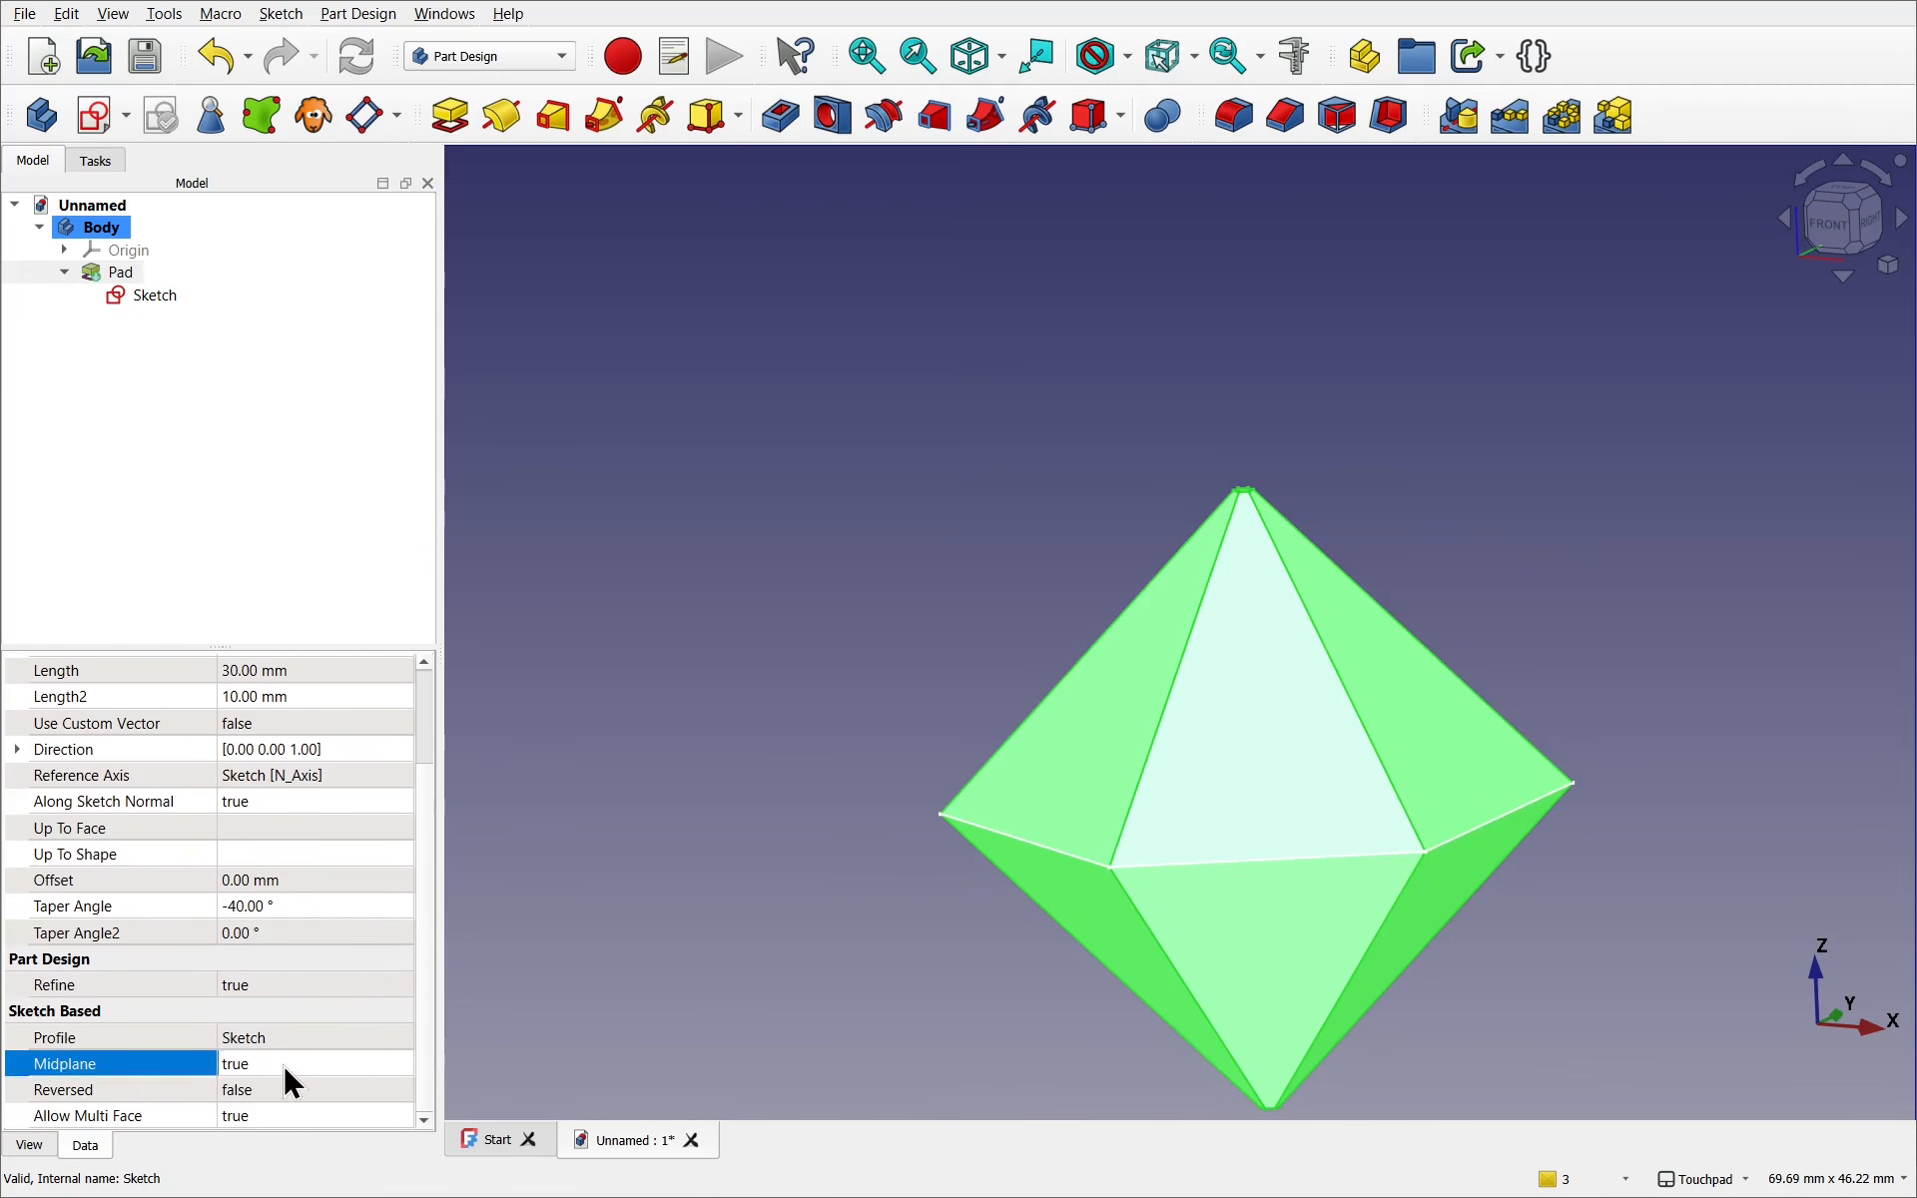
click(811, 946)
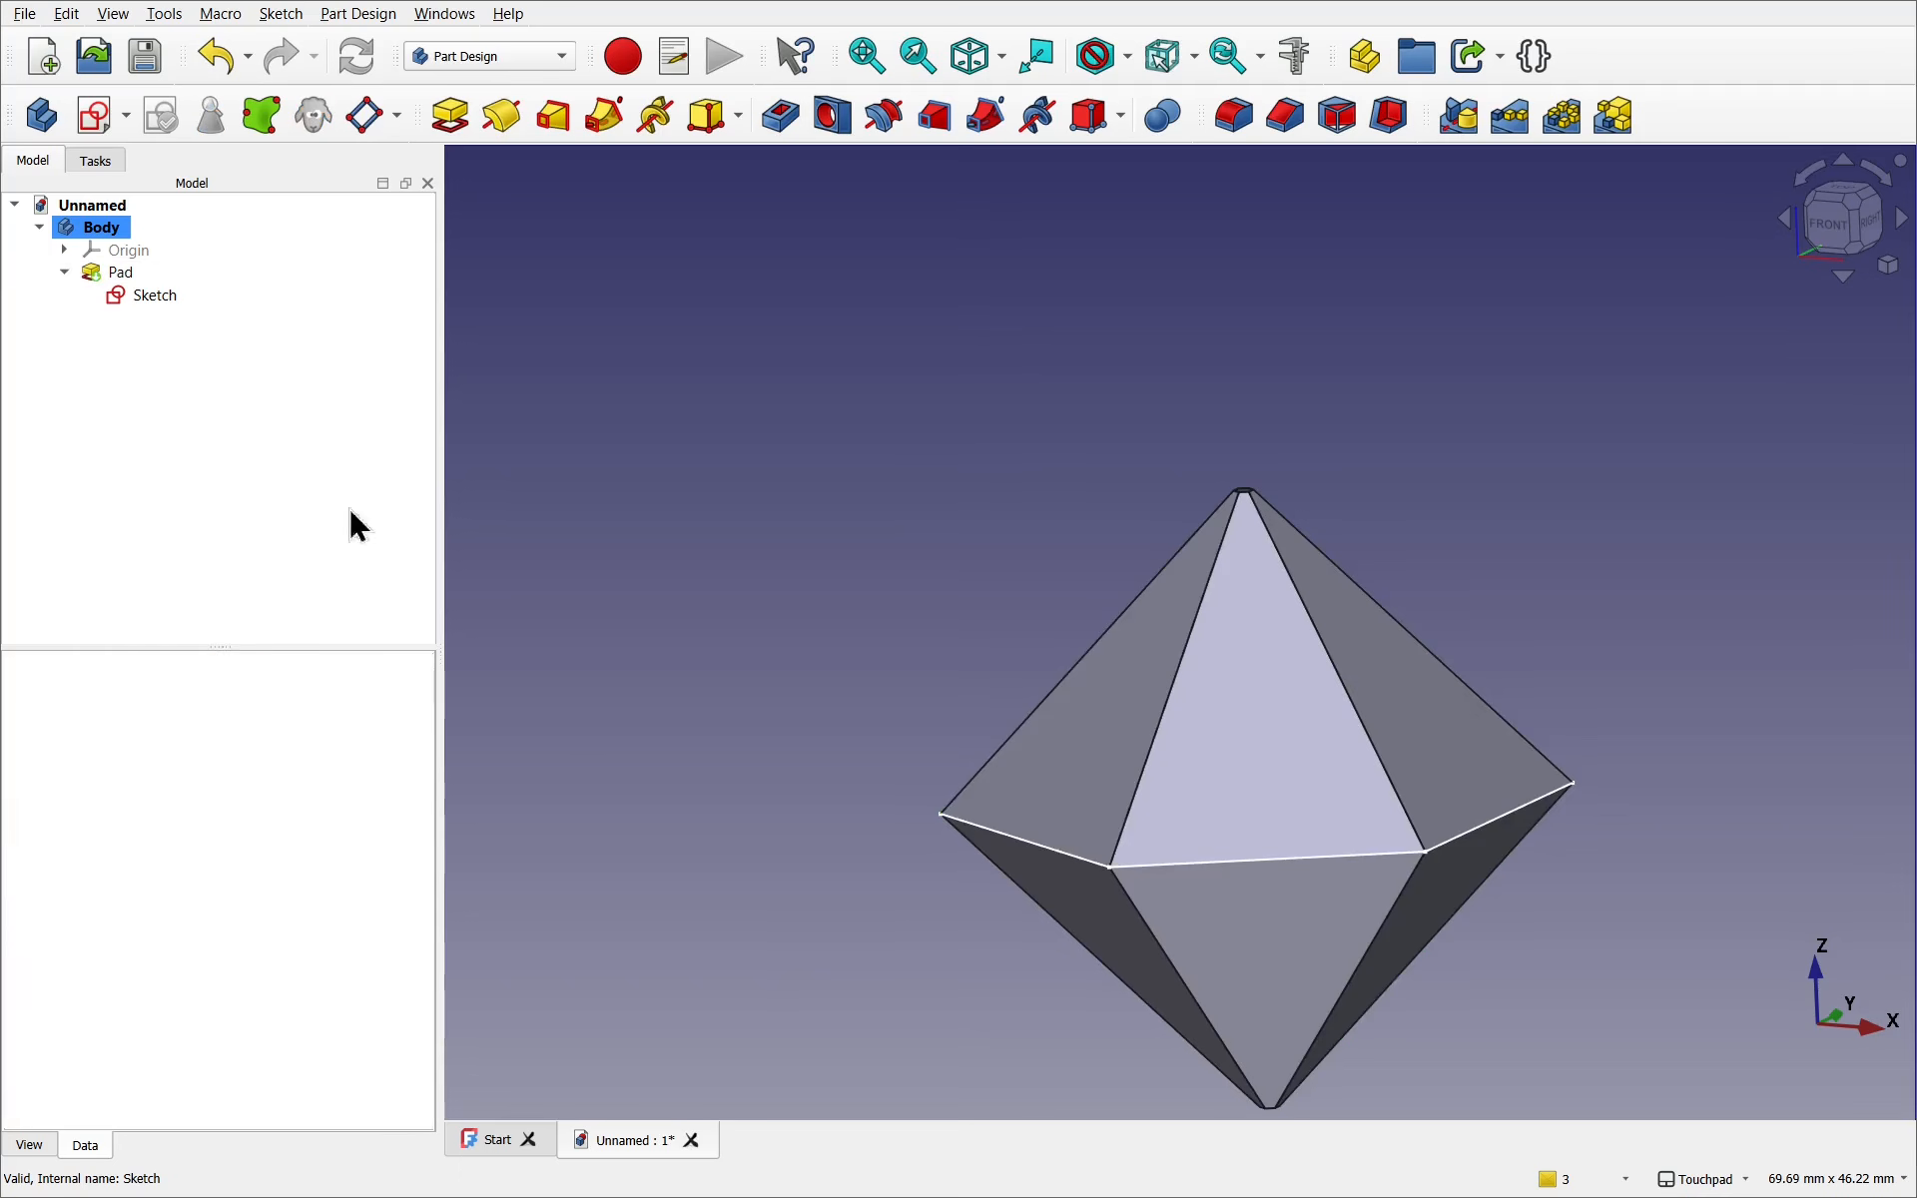
Hide the pad's hexagon sketch again
click(152, 302)
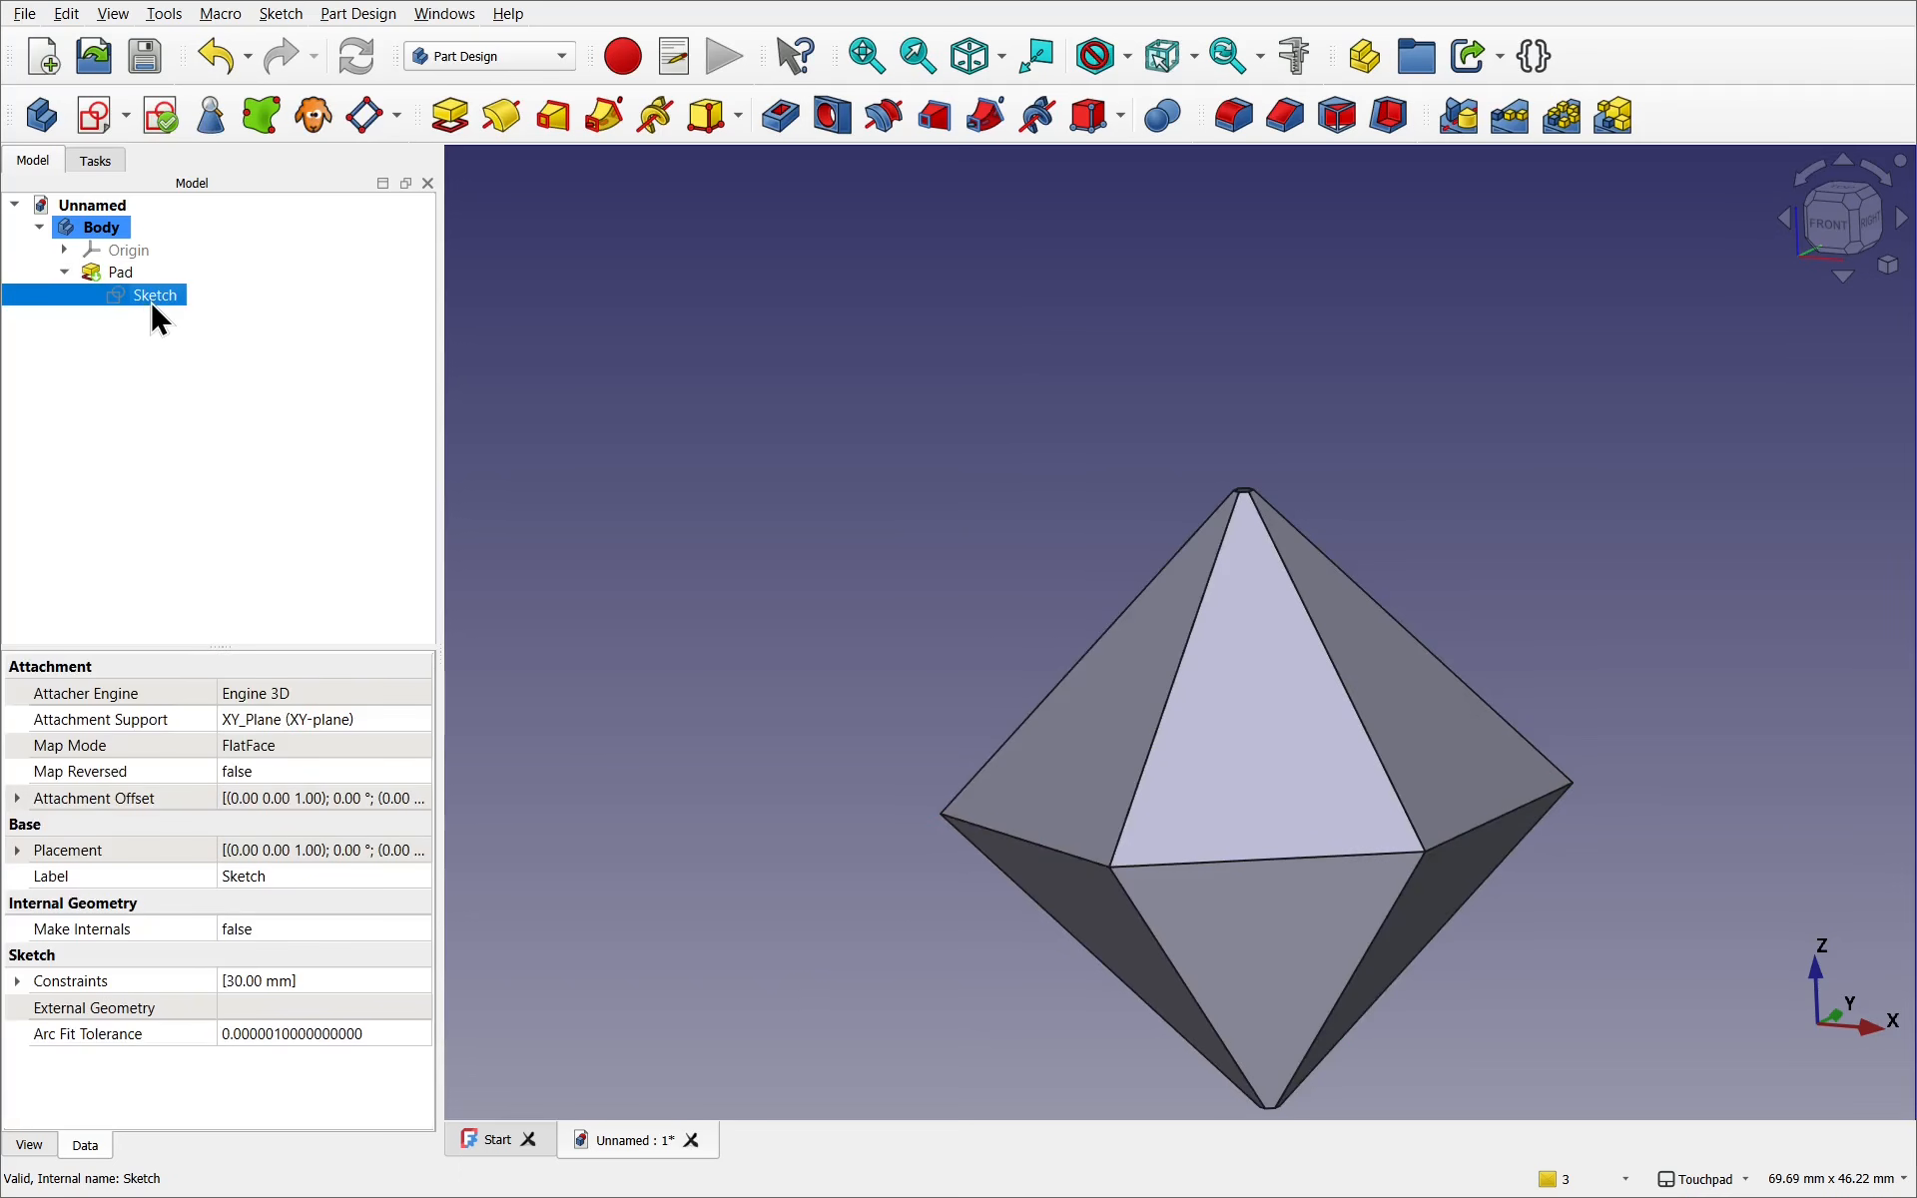
alt+drag(1434, 423, 1432, 503)
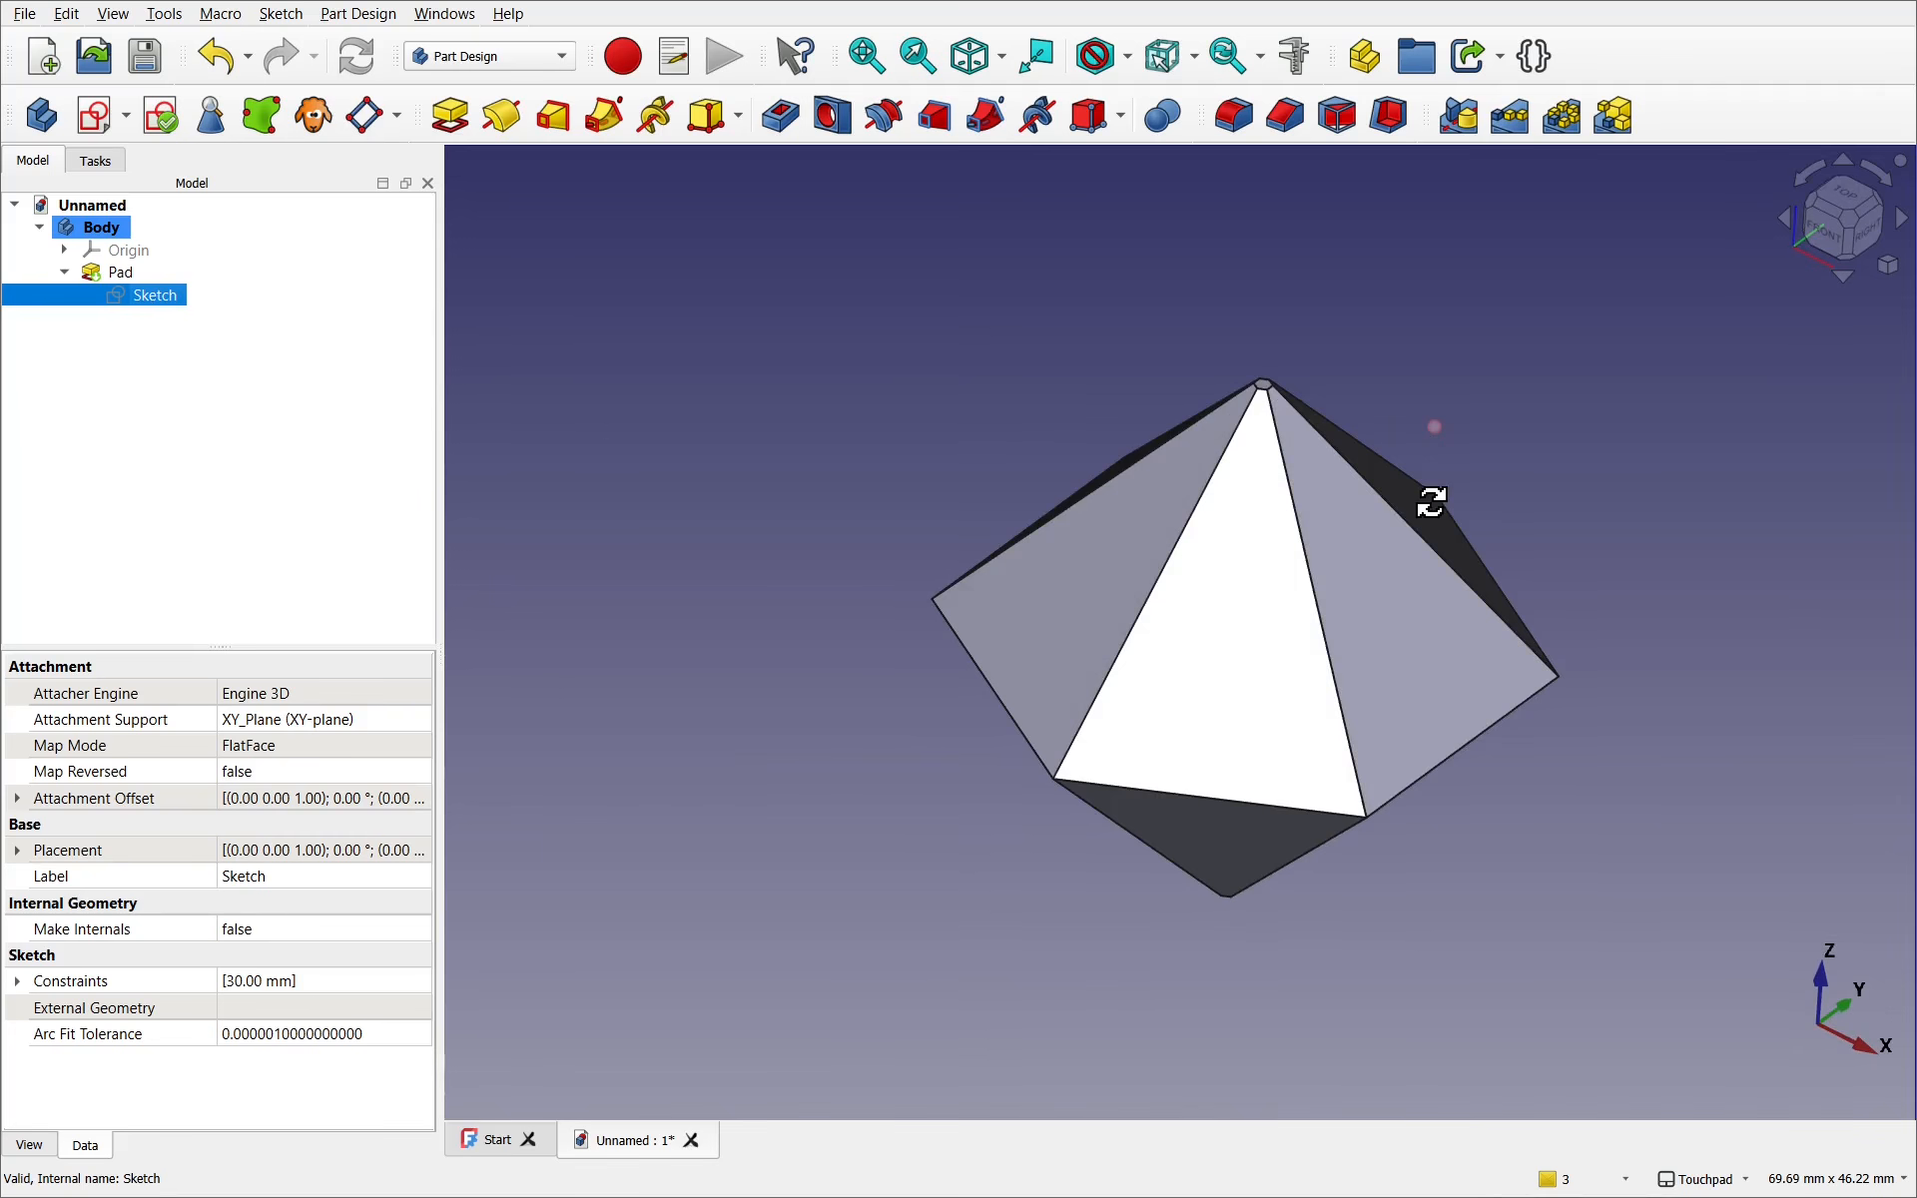
alt+drag(1432, 503, 1436, 501)
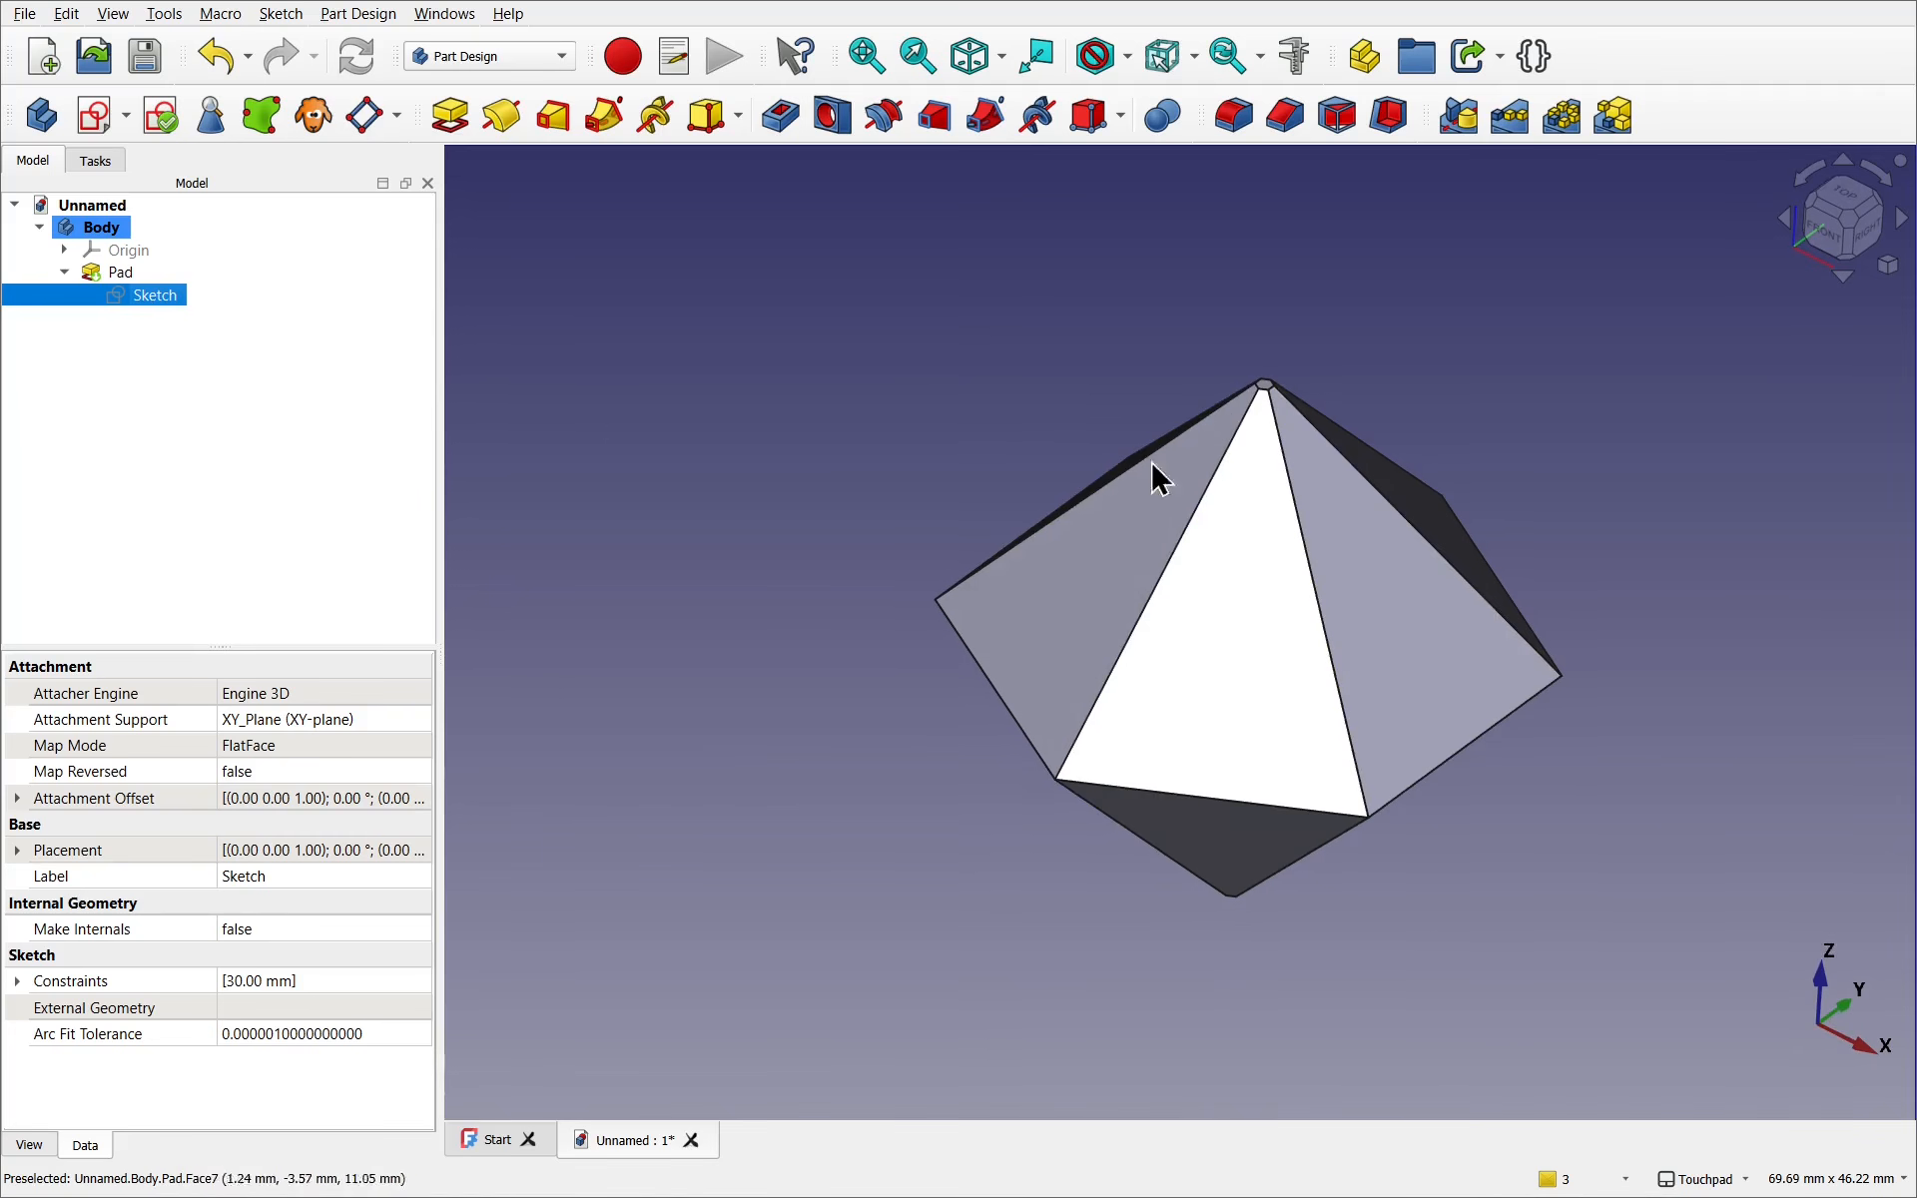
Switch to the Draft workbench and view the die from the top
click(559, 58)
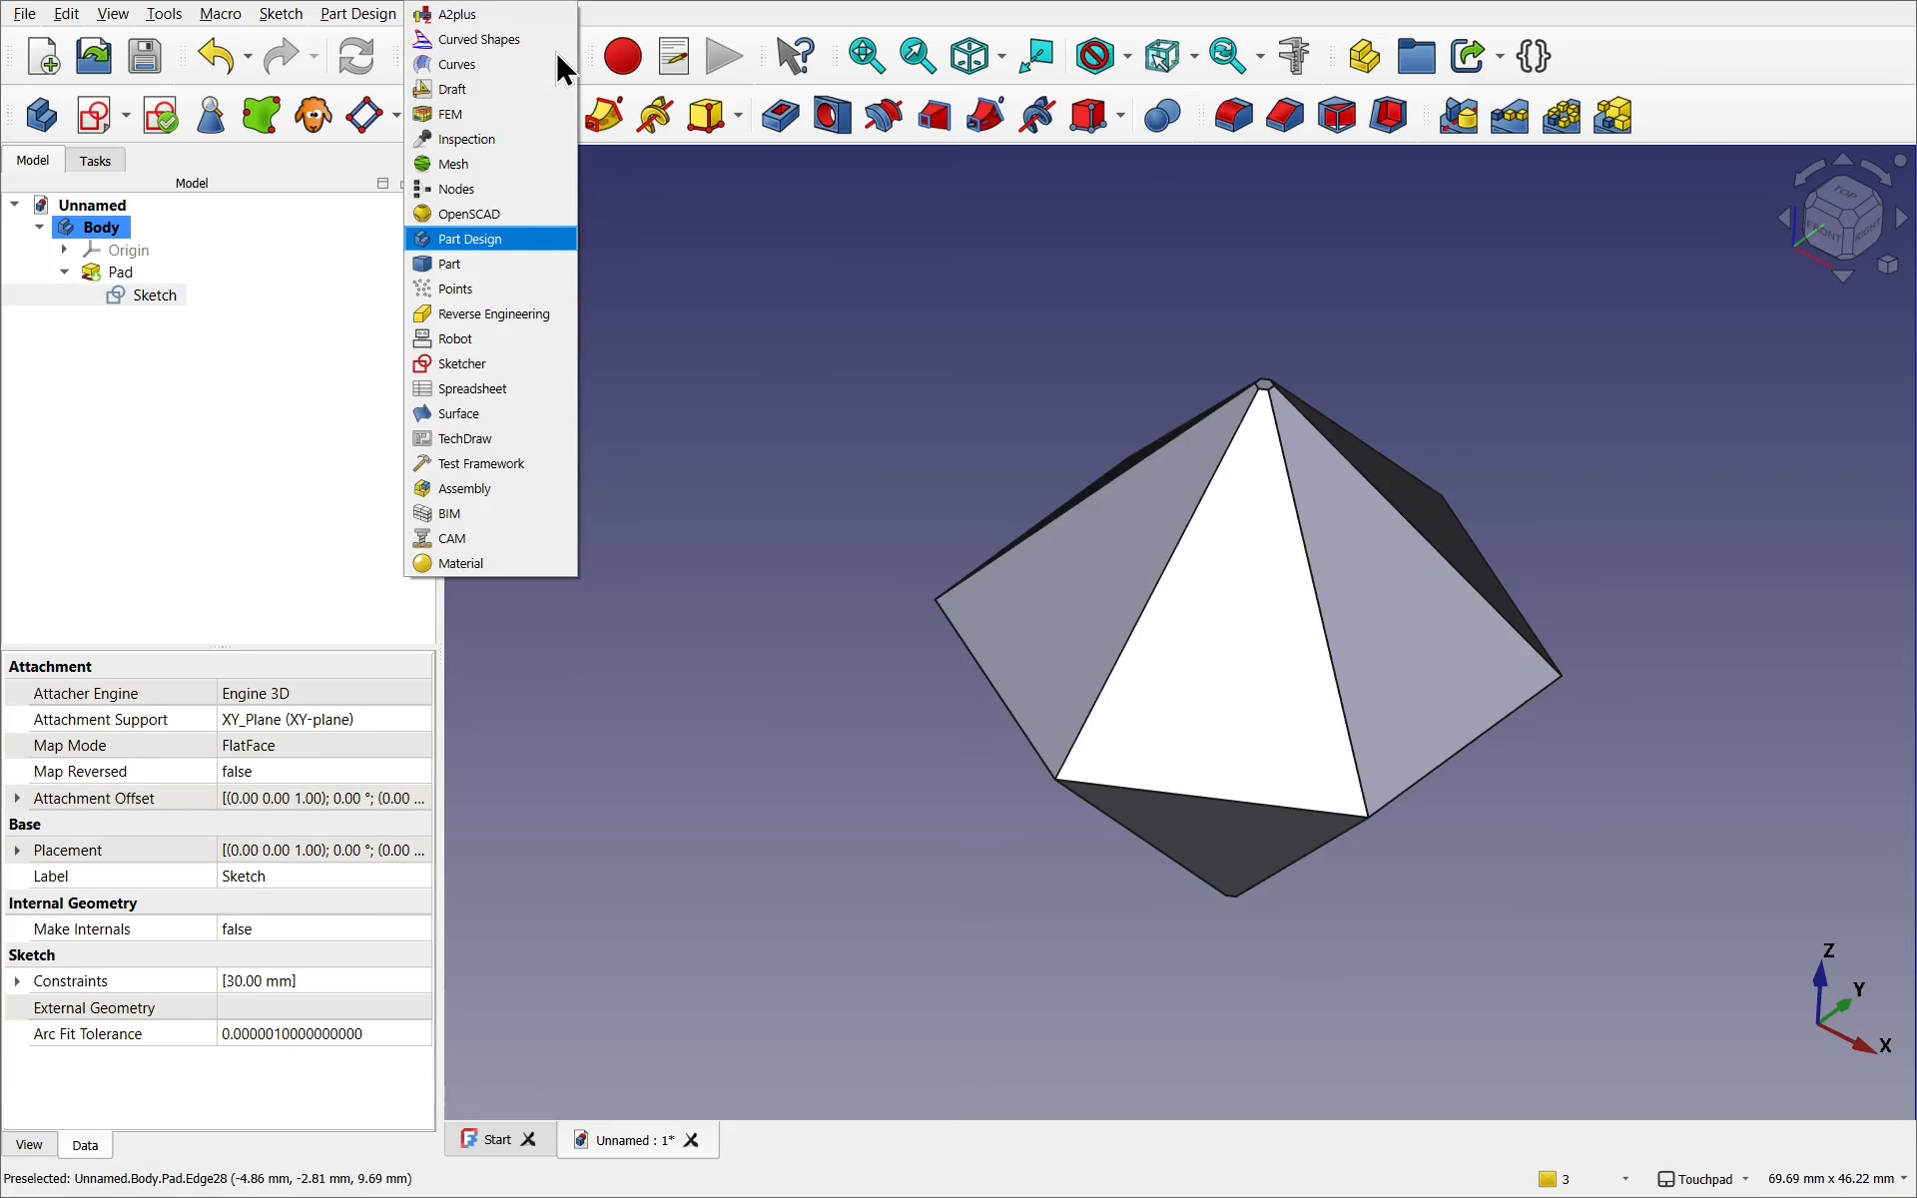
click(483, 93)
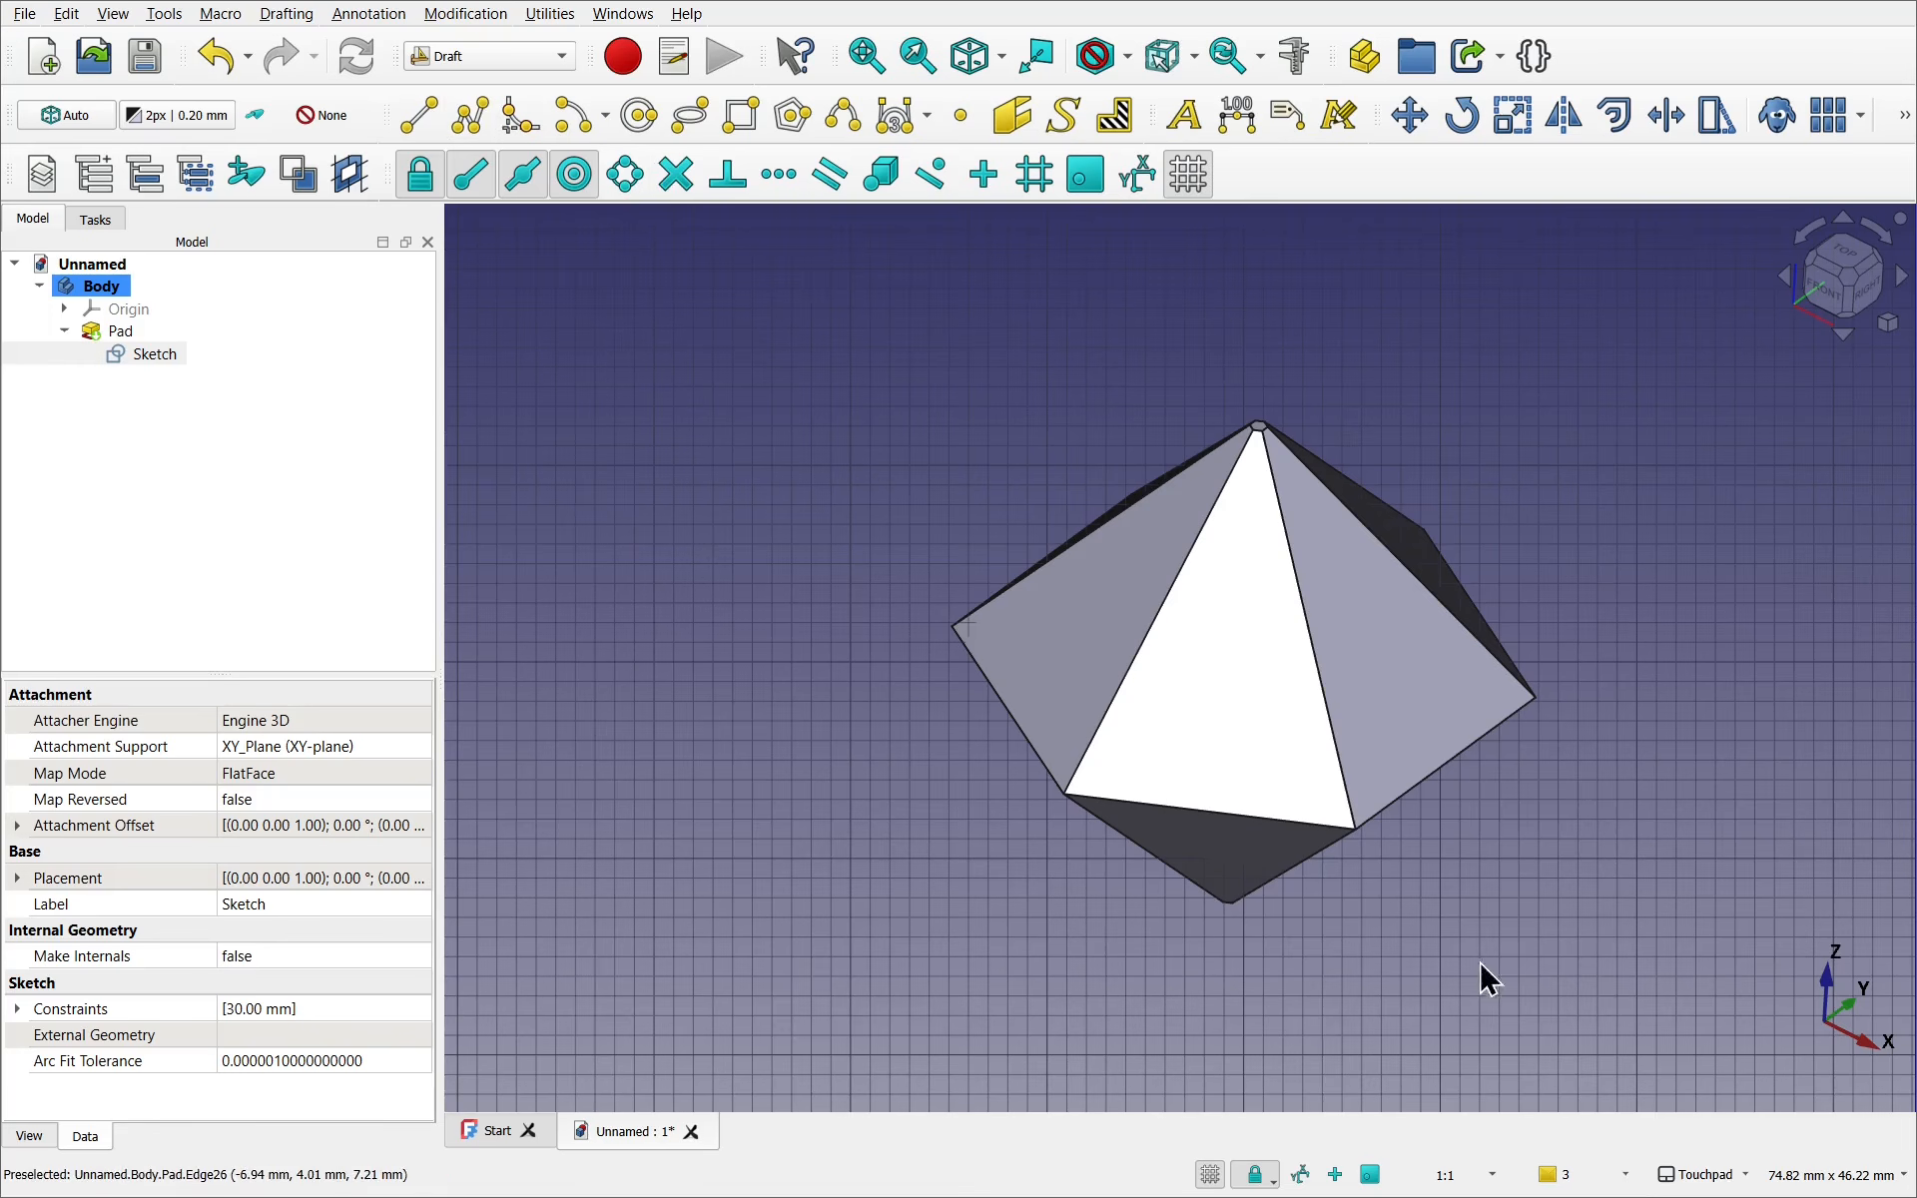
scroll(855, 535, down, 3)
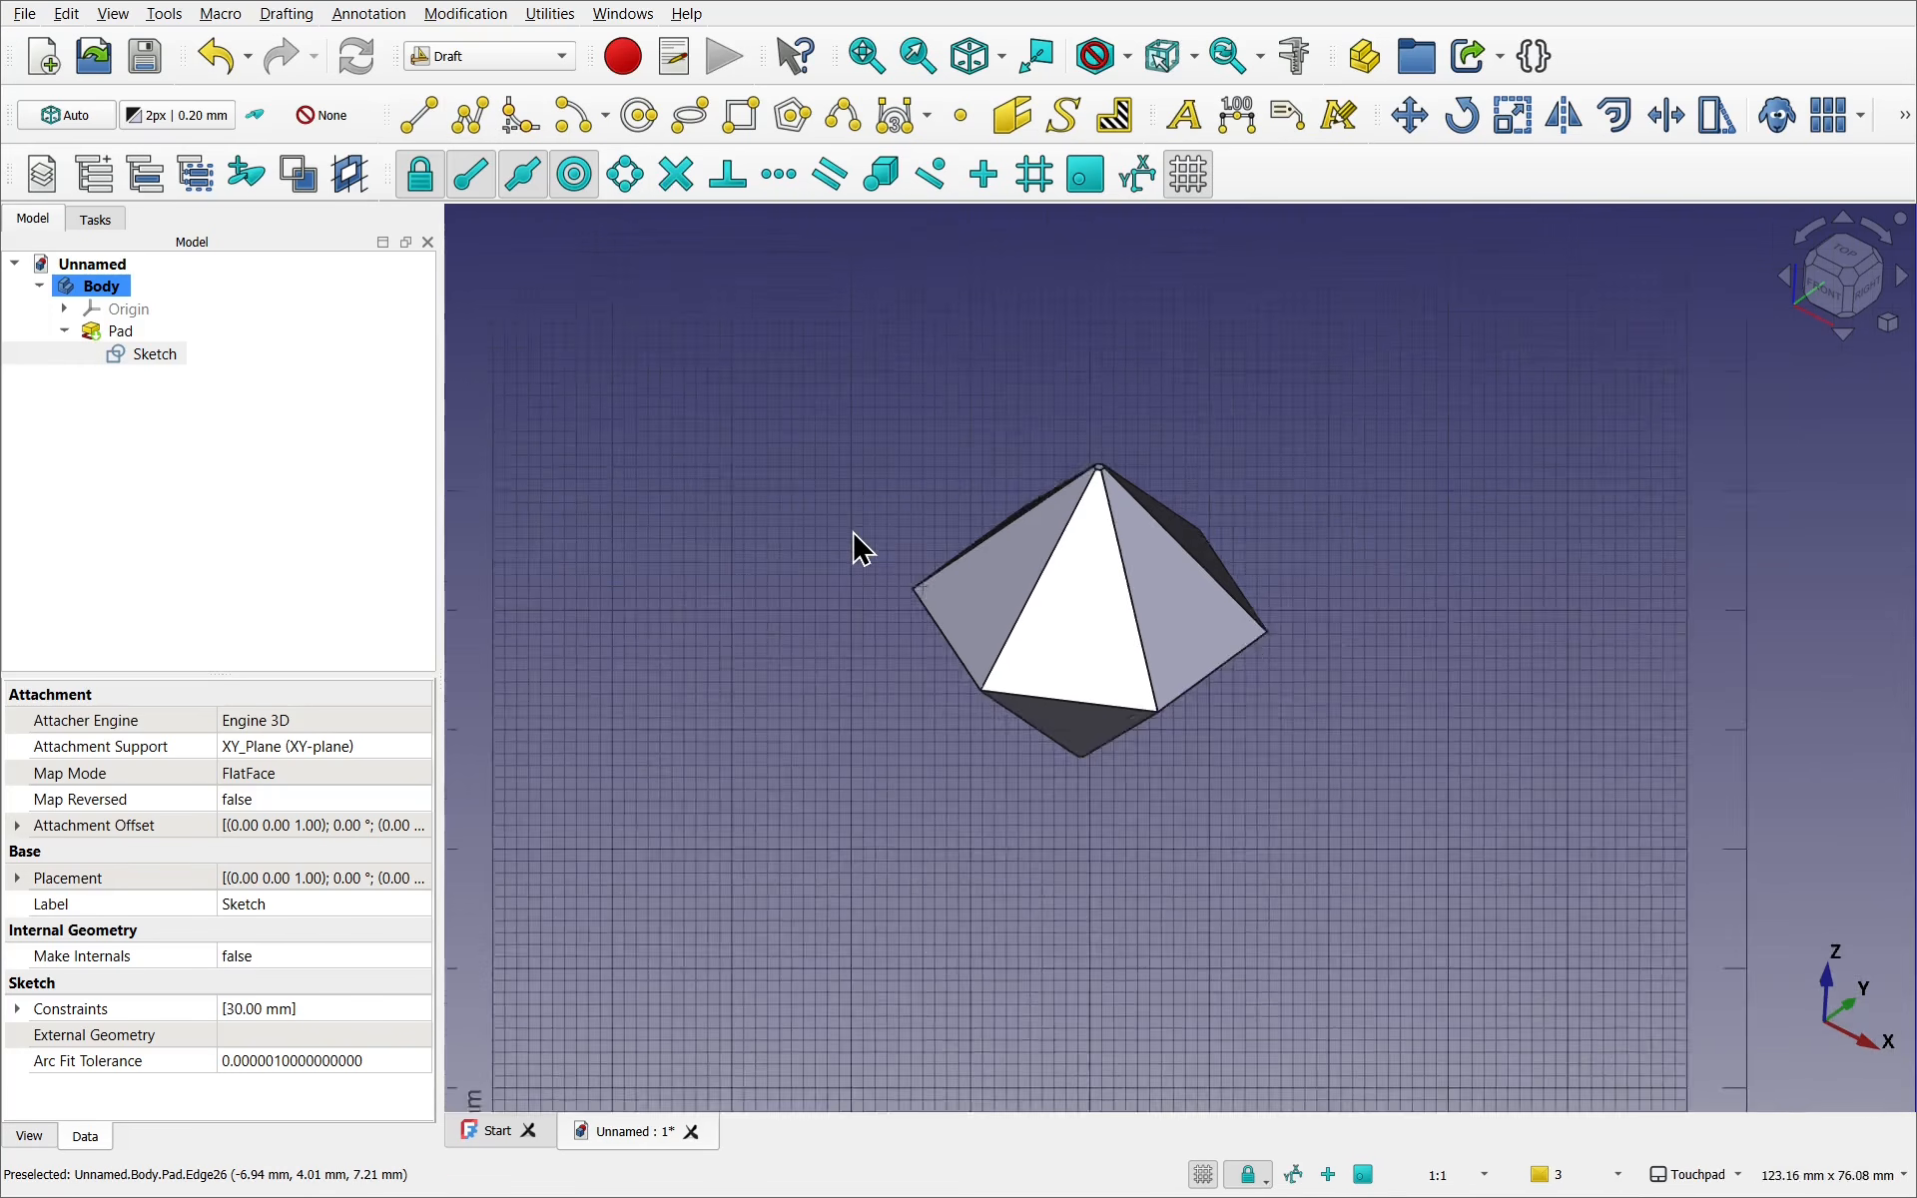
scroll(854, 535, down, 3)
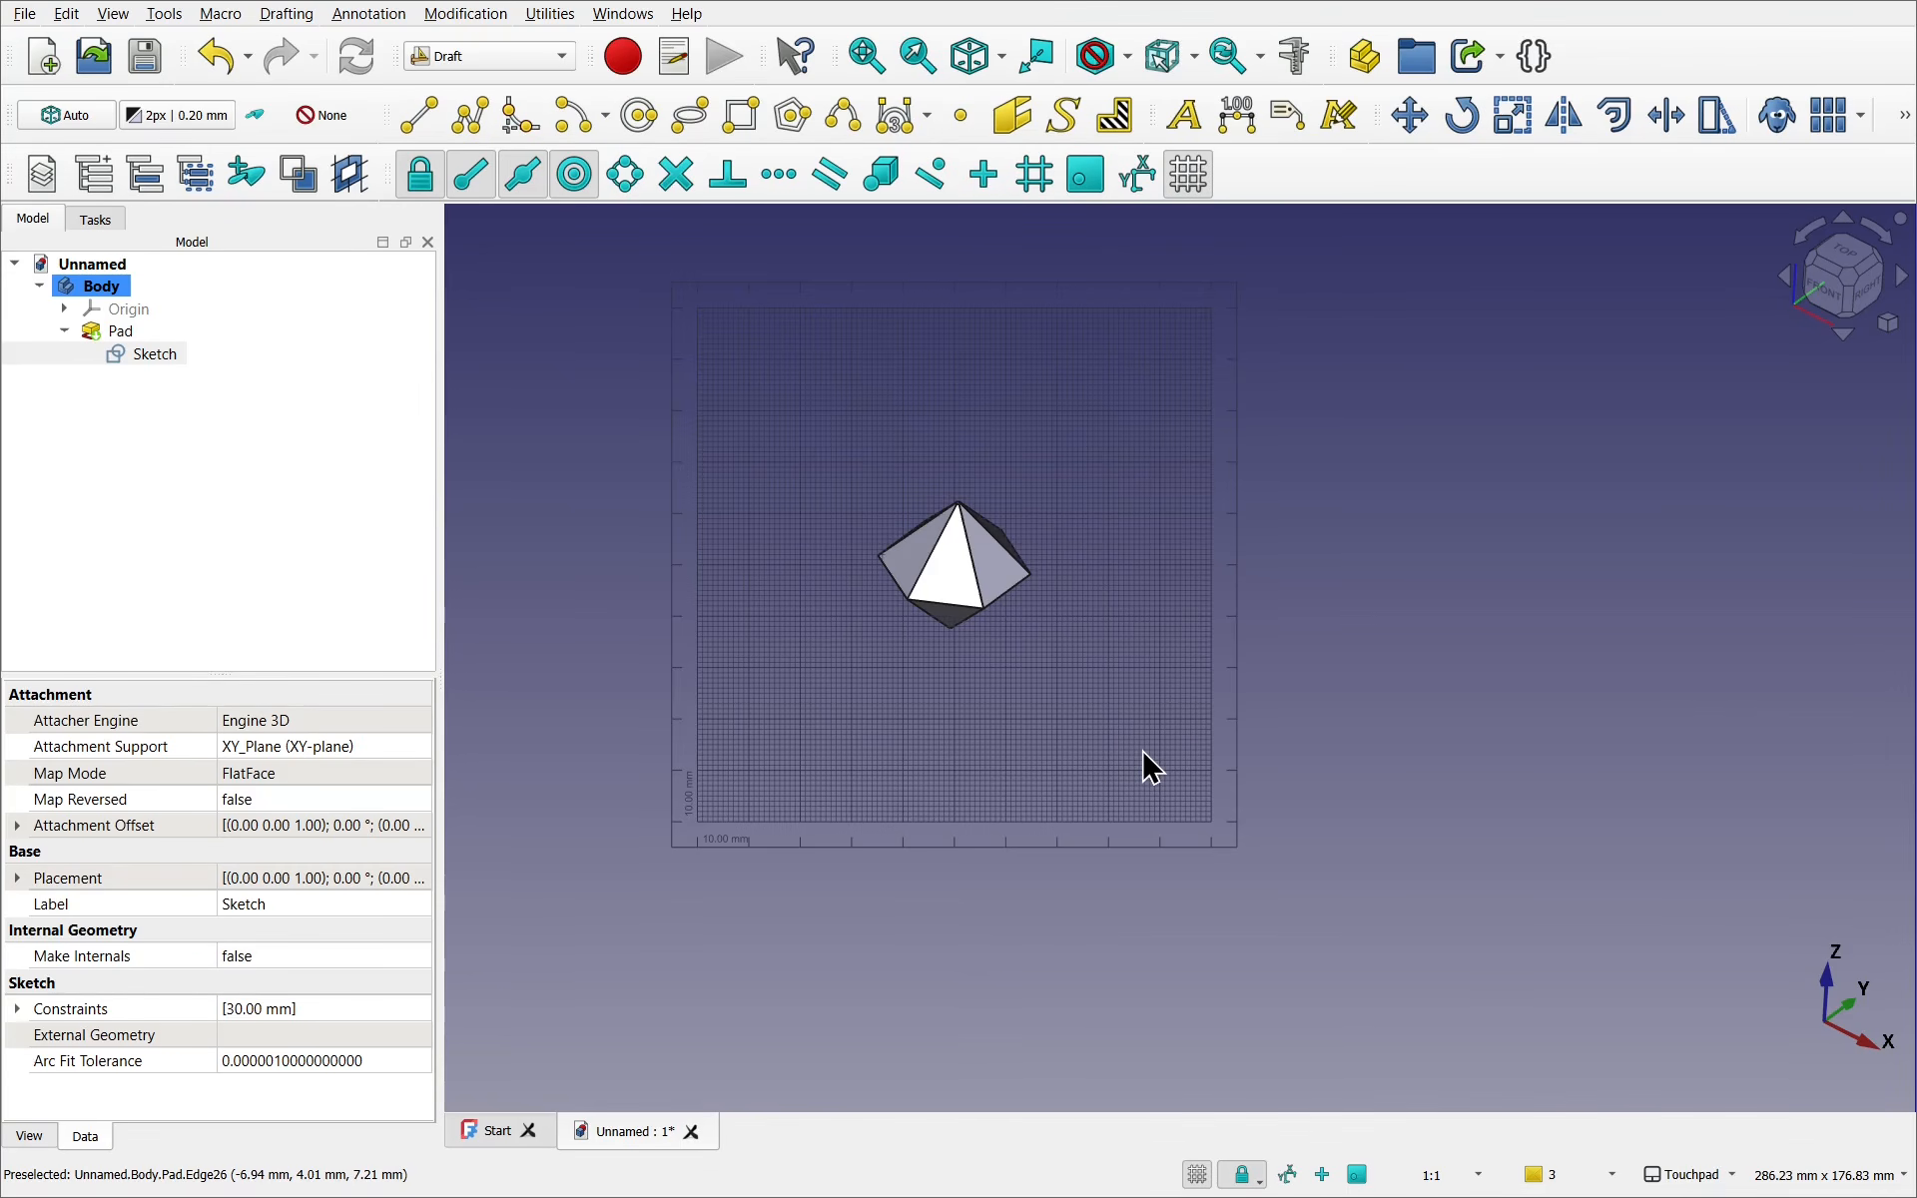
click(1851, 271)
scroll(898, 721, up, 3)
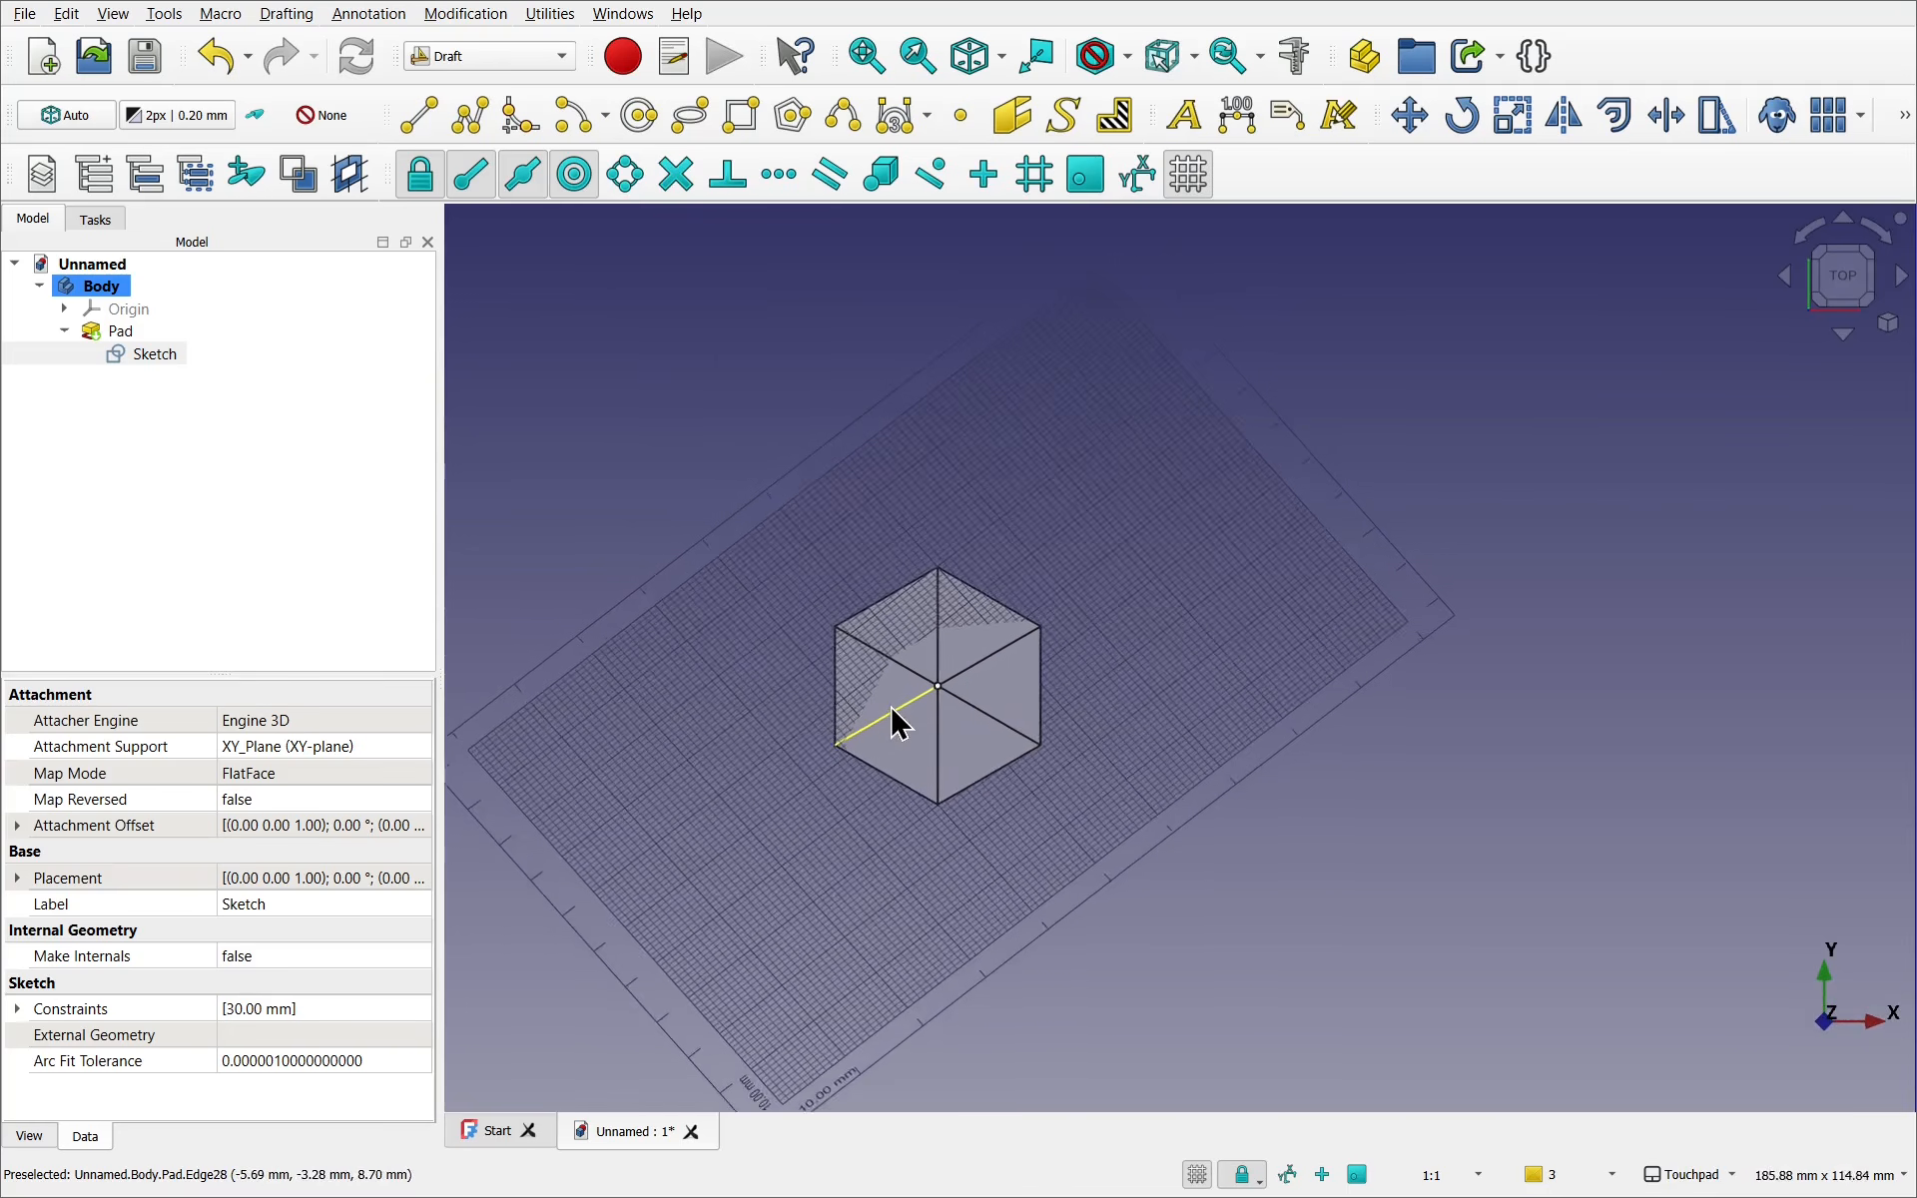
scroll(899, 721, up, 1)
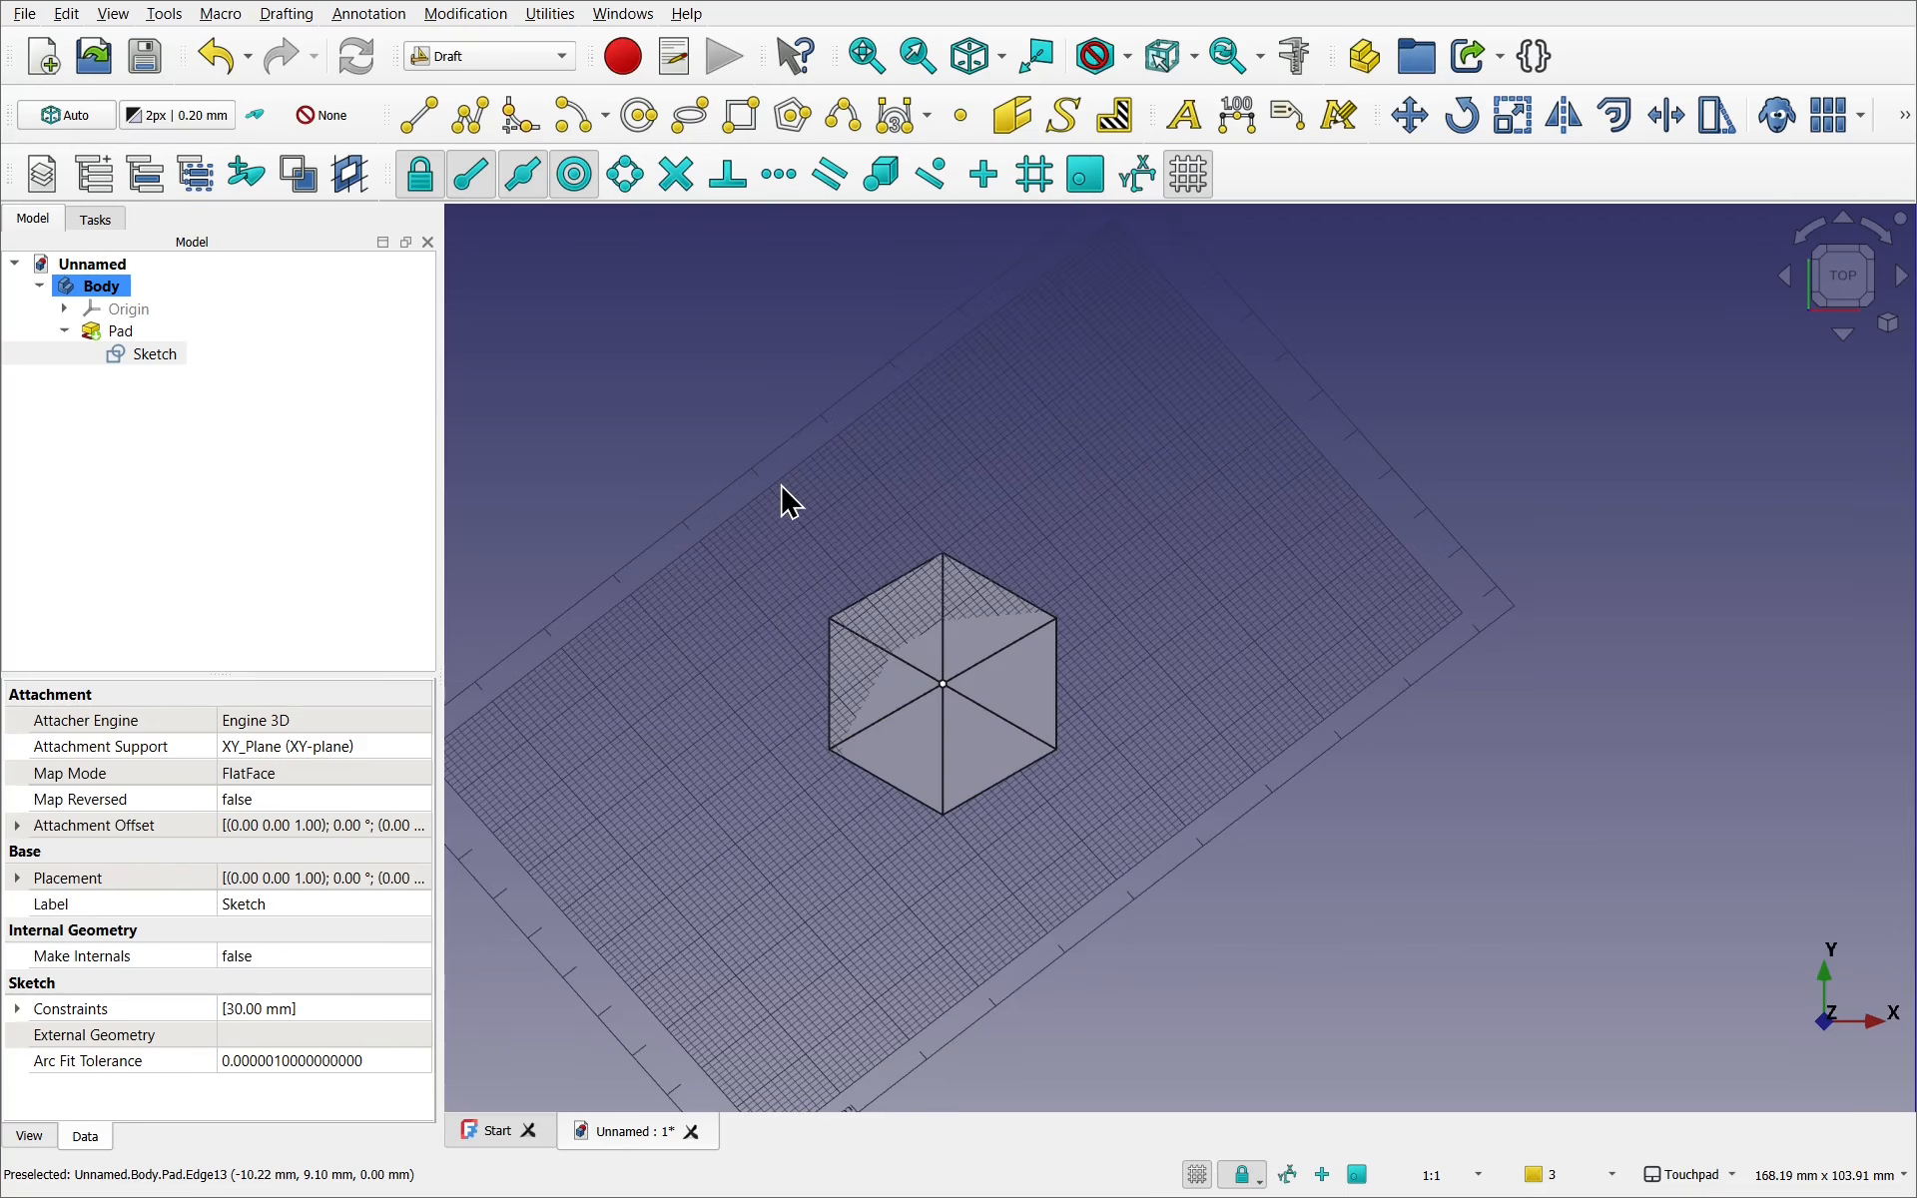
Set the Draft working plane to Front (XZ) and check its grid against the die
click(710, 380)
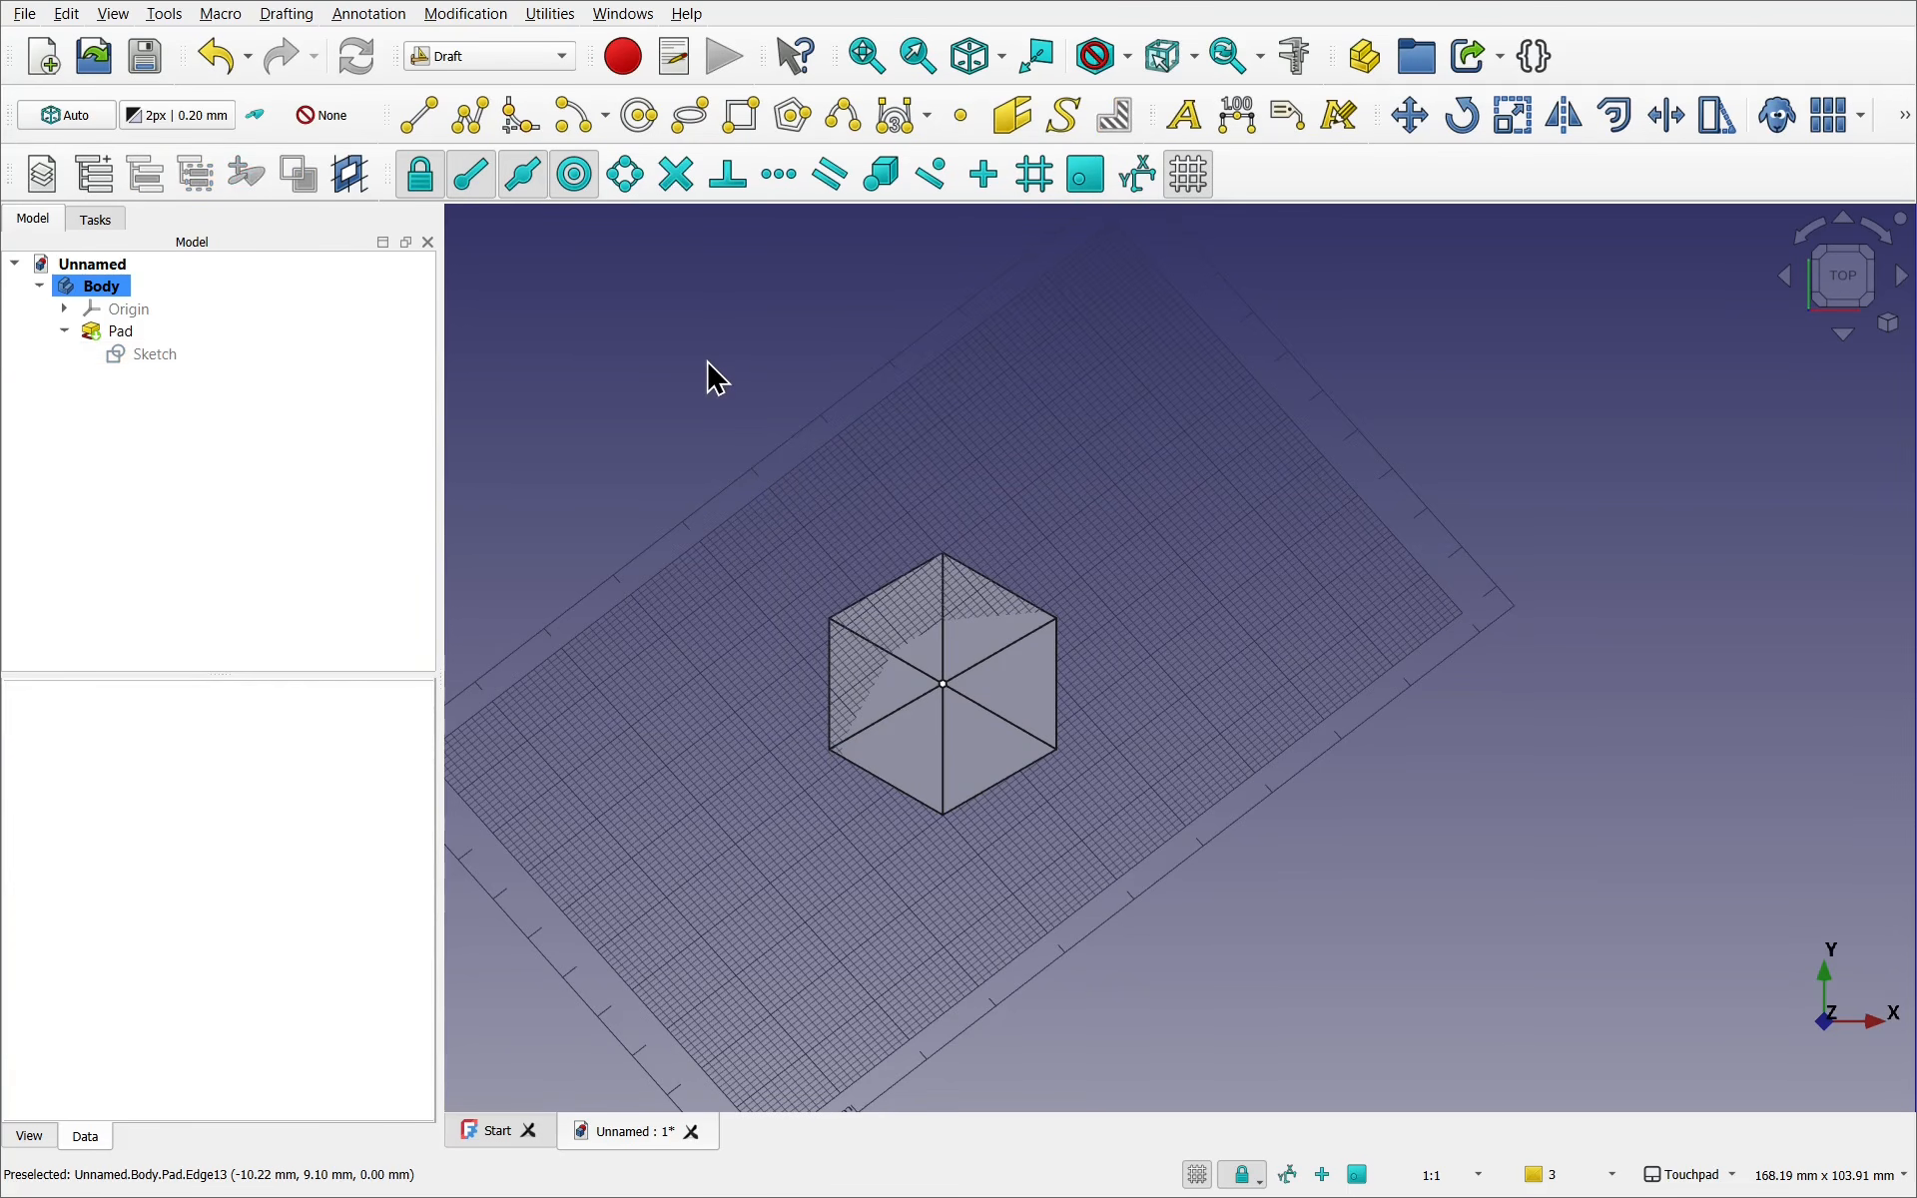
click(550, 14)
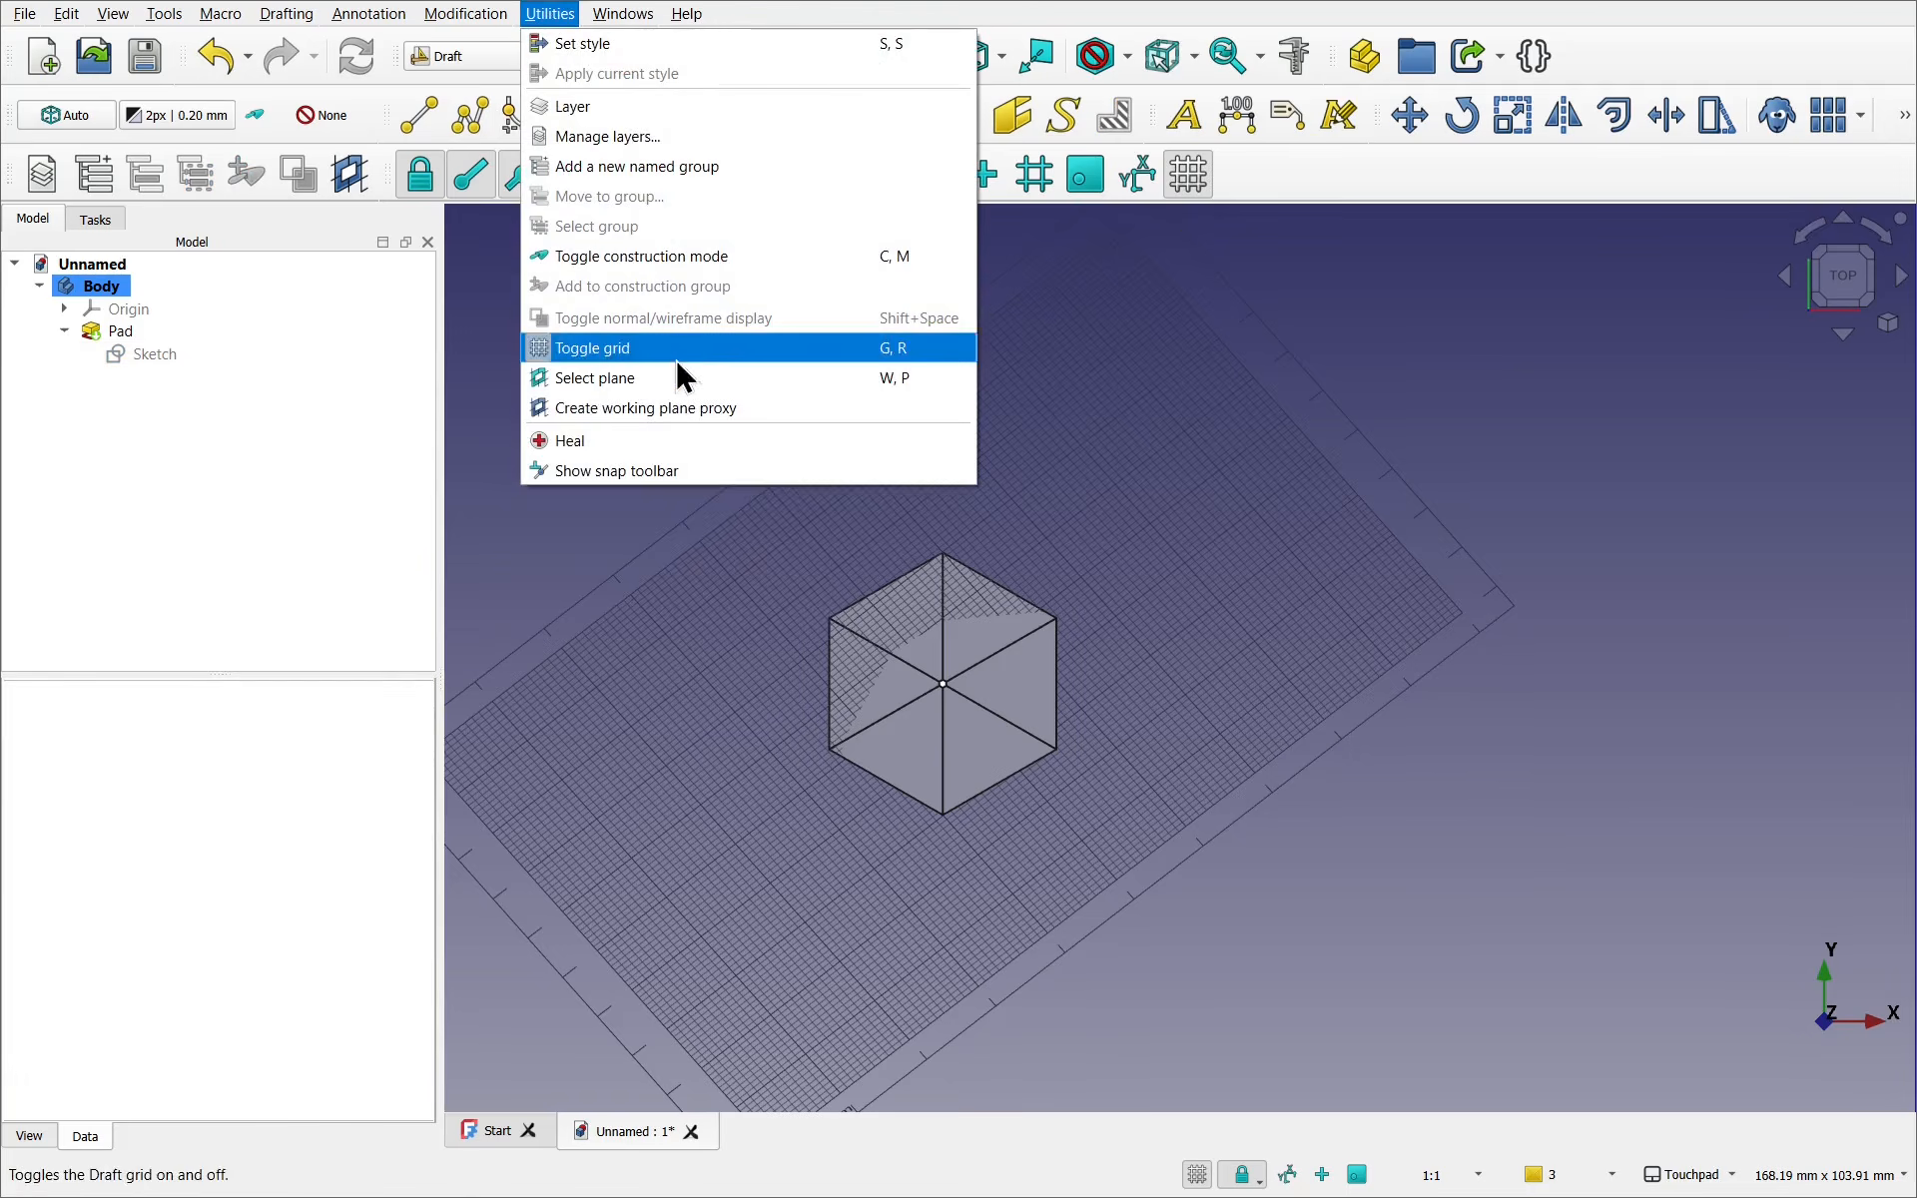
click(696, 379)
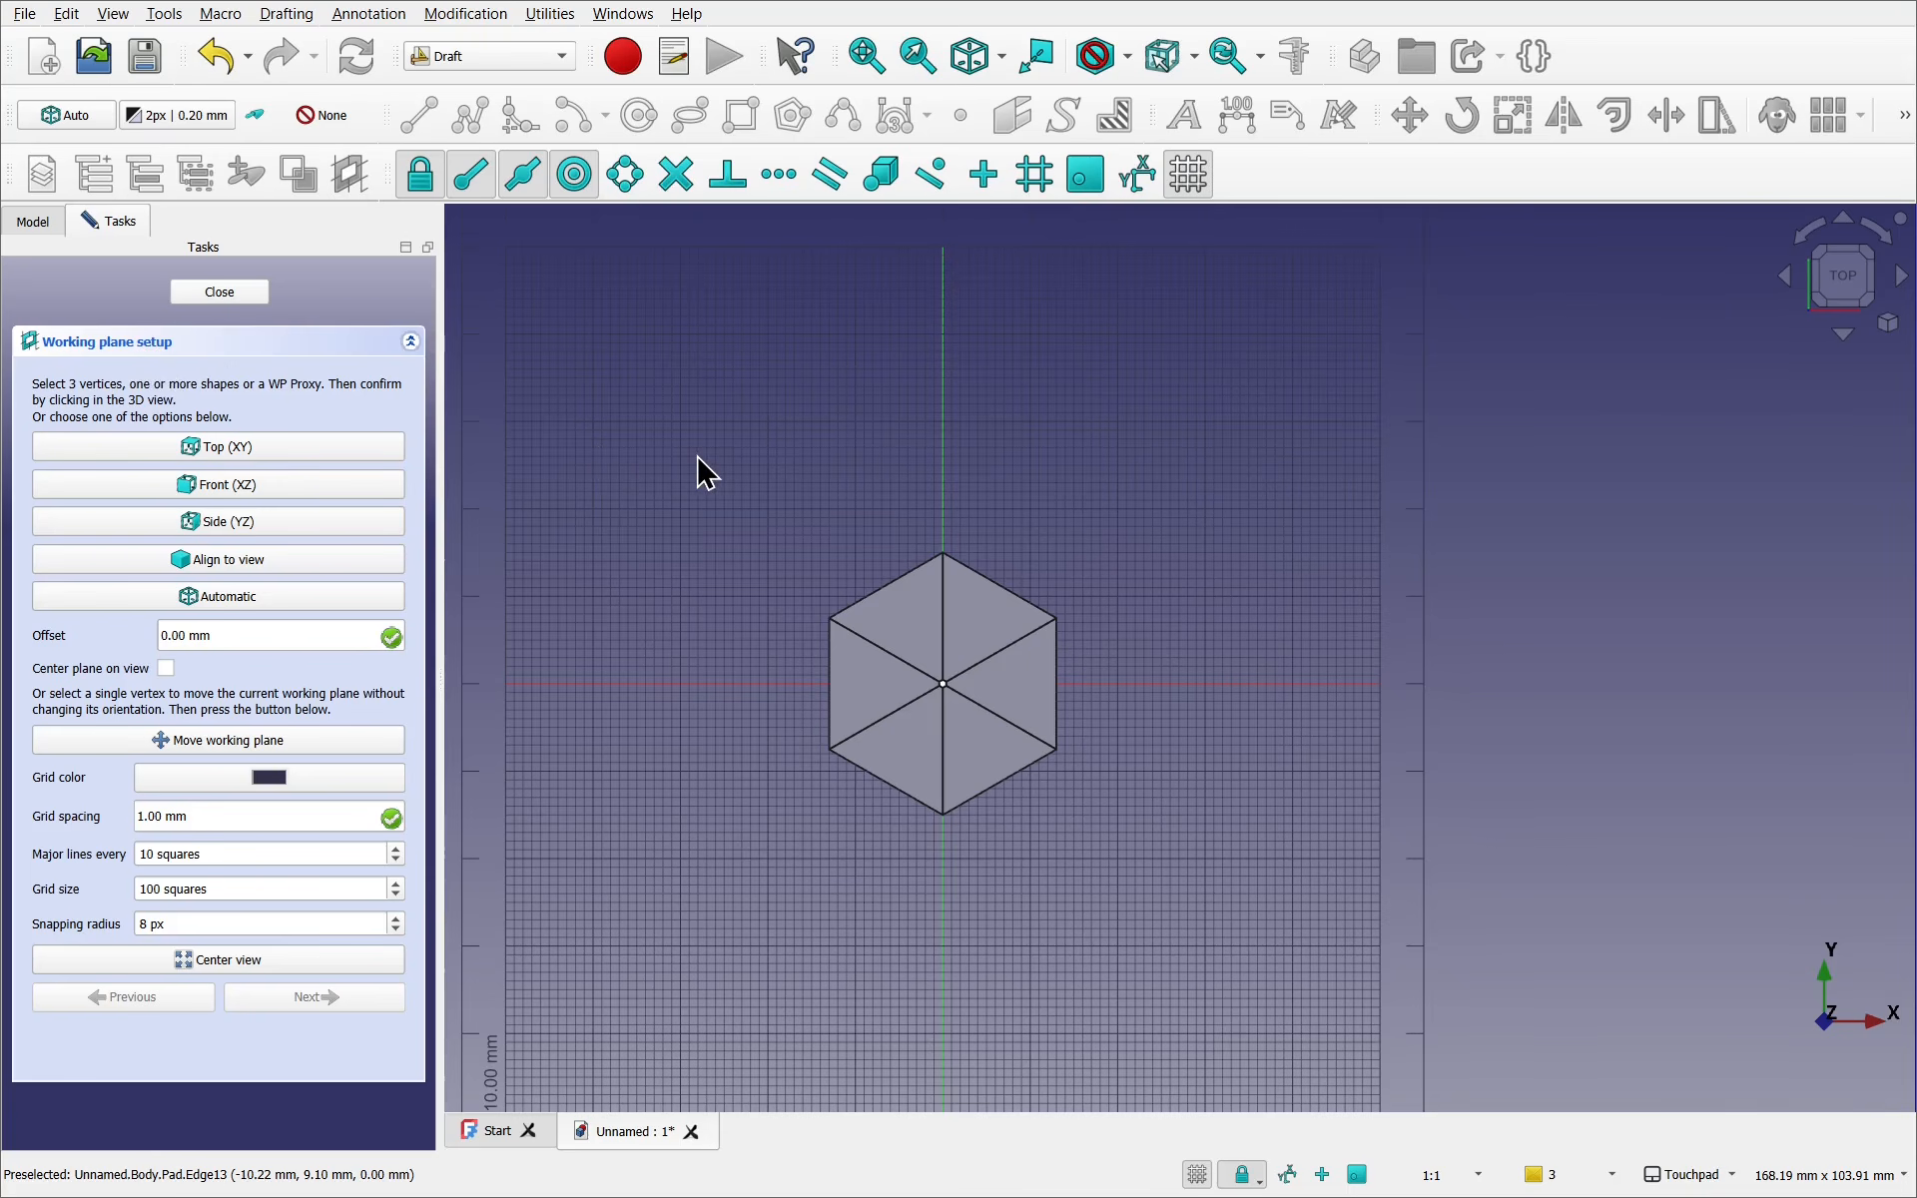
click(315, 485)
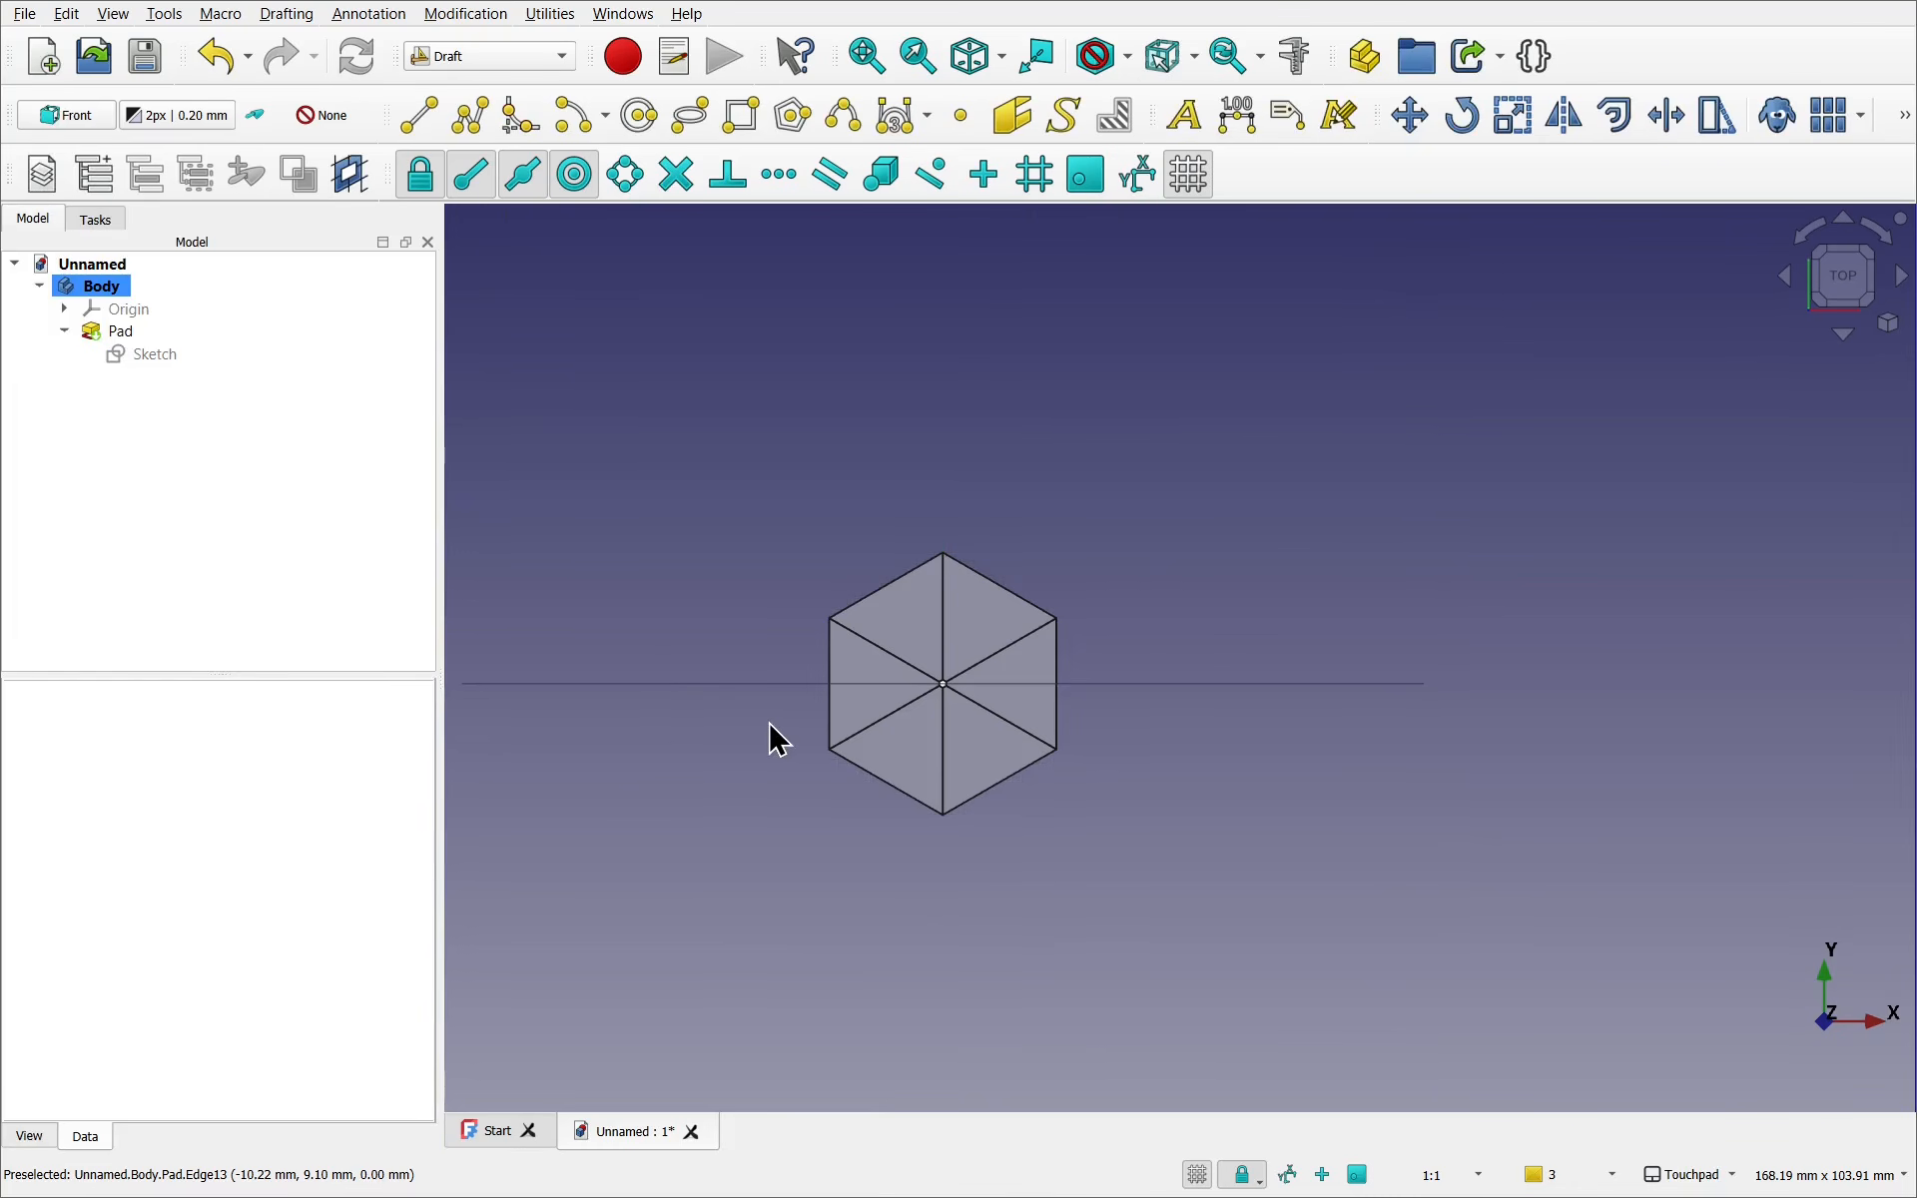
middle_drag(1011, 762, 972, 770)
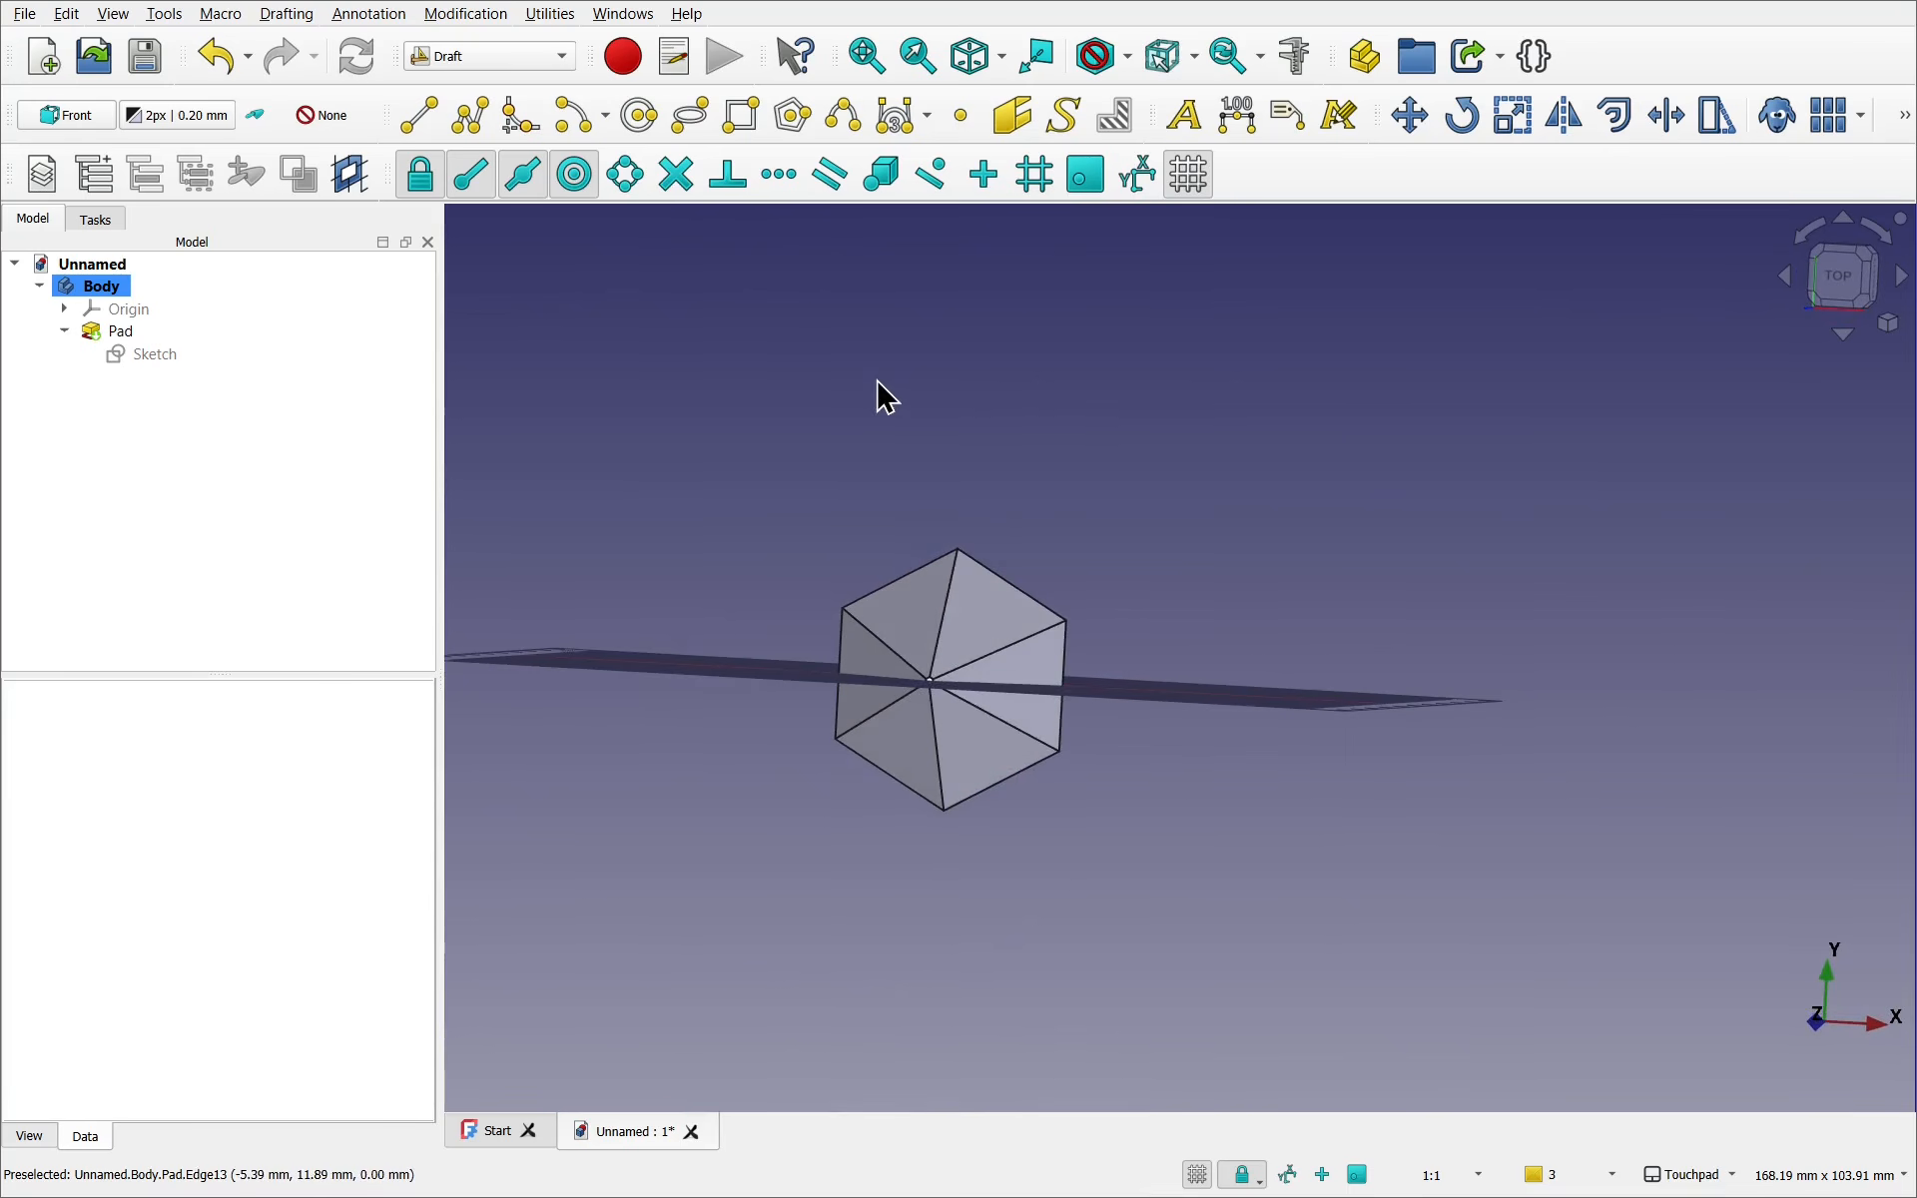
click(1850, 286)
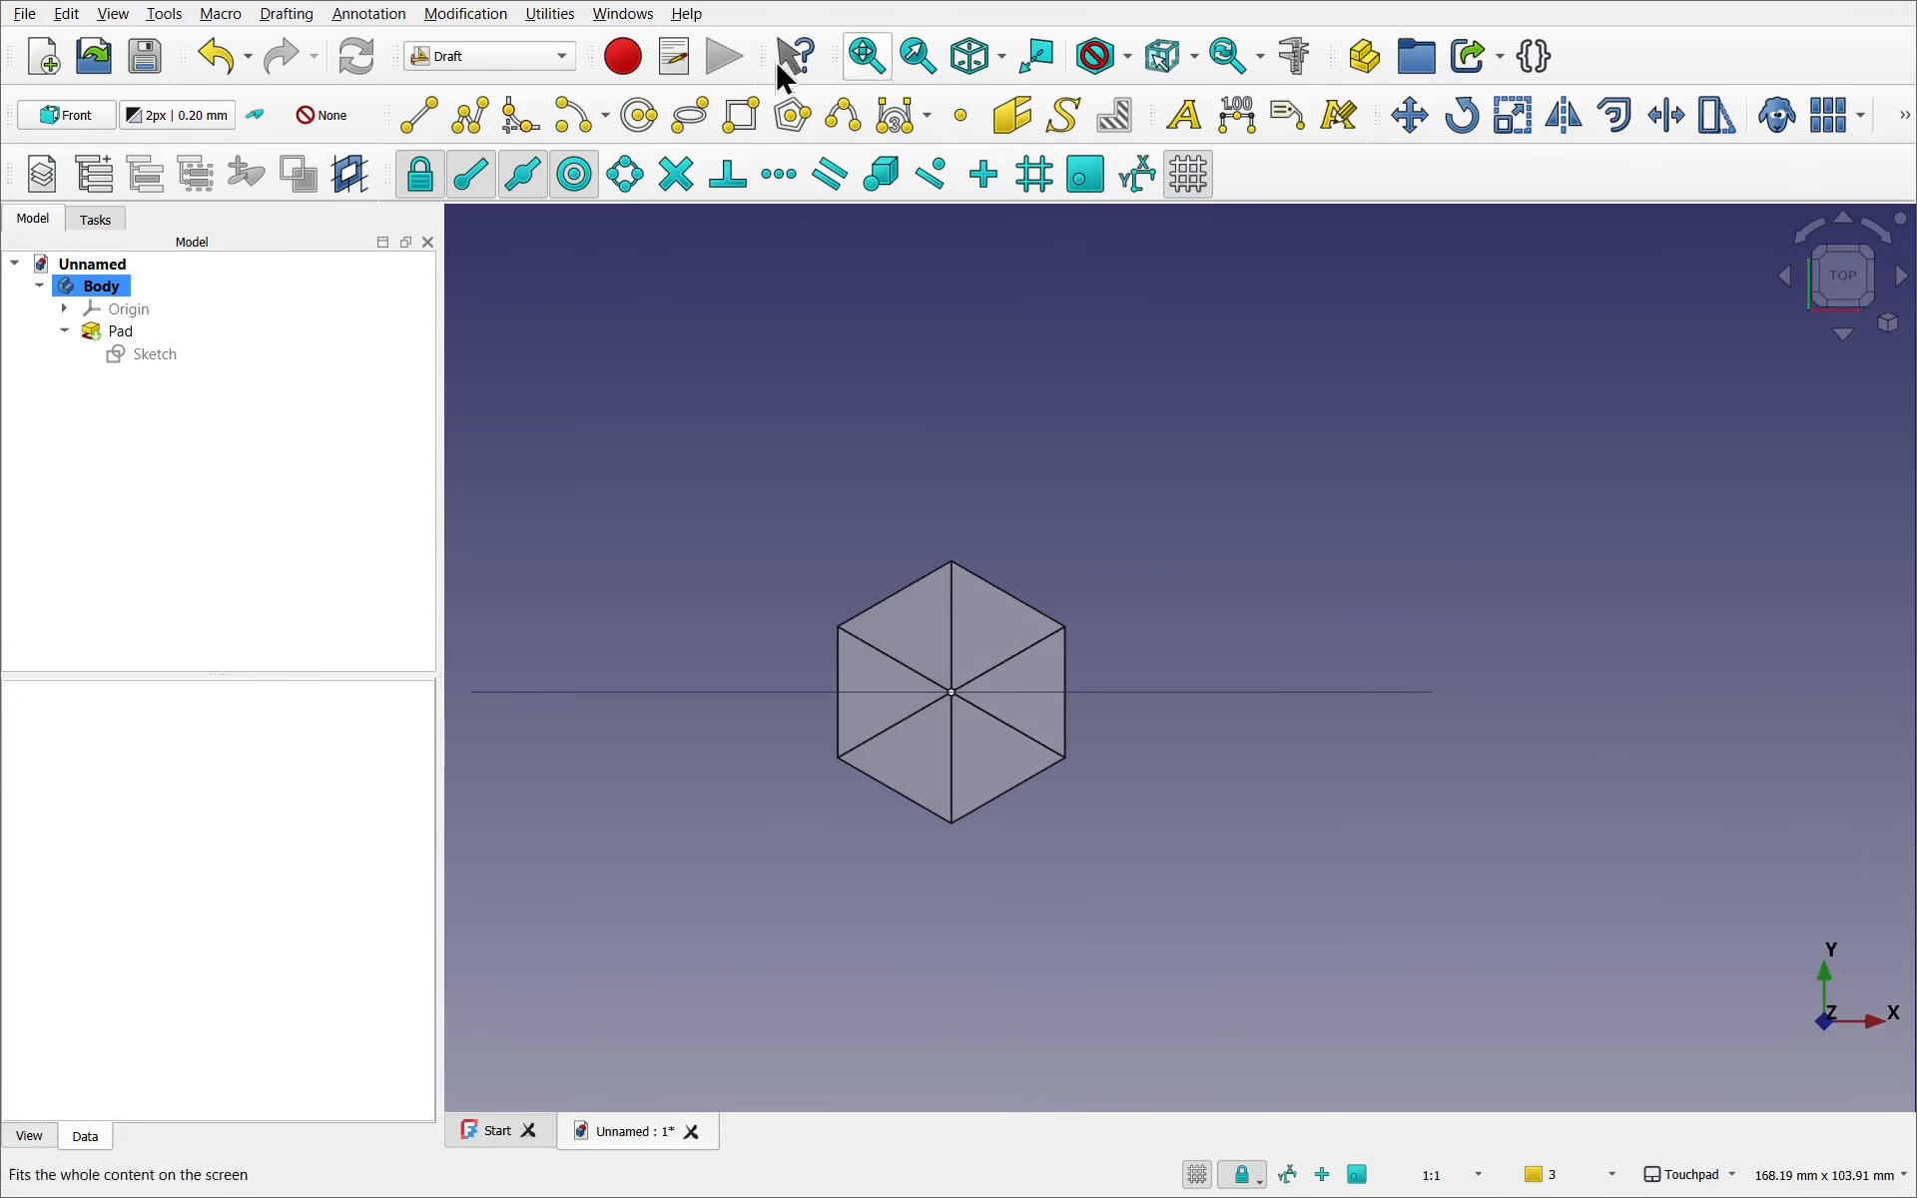
Set the Draft working plane to Top (XY)
click(551, 15)
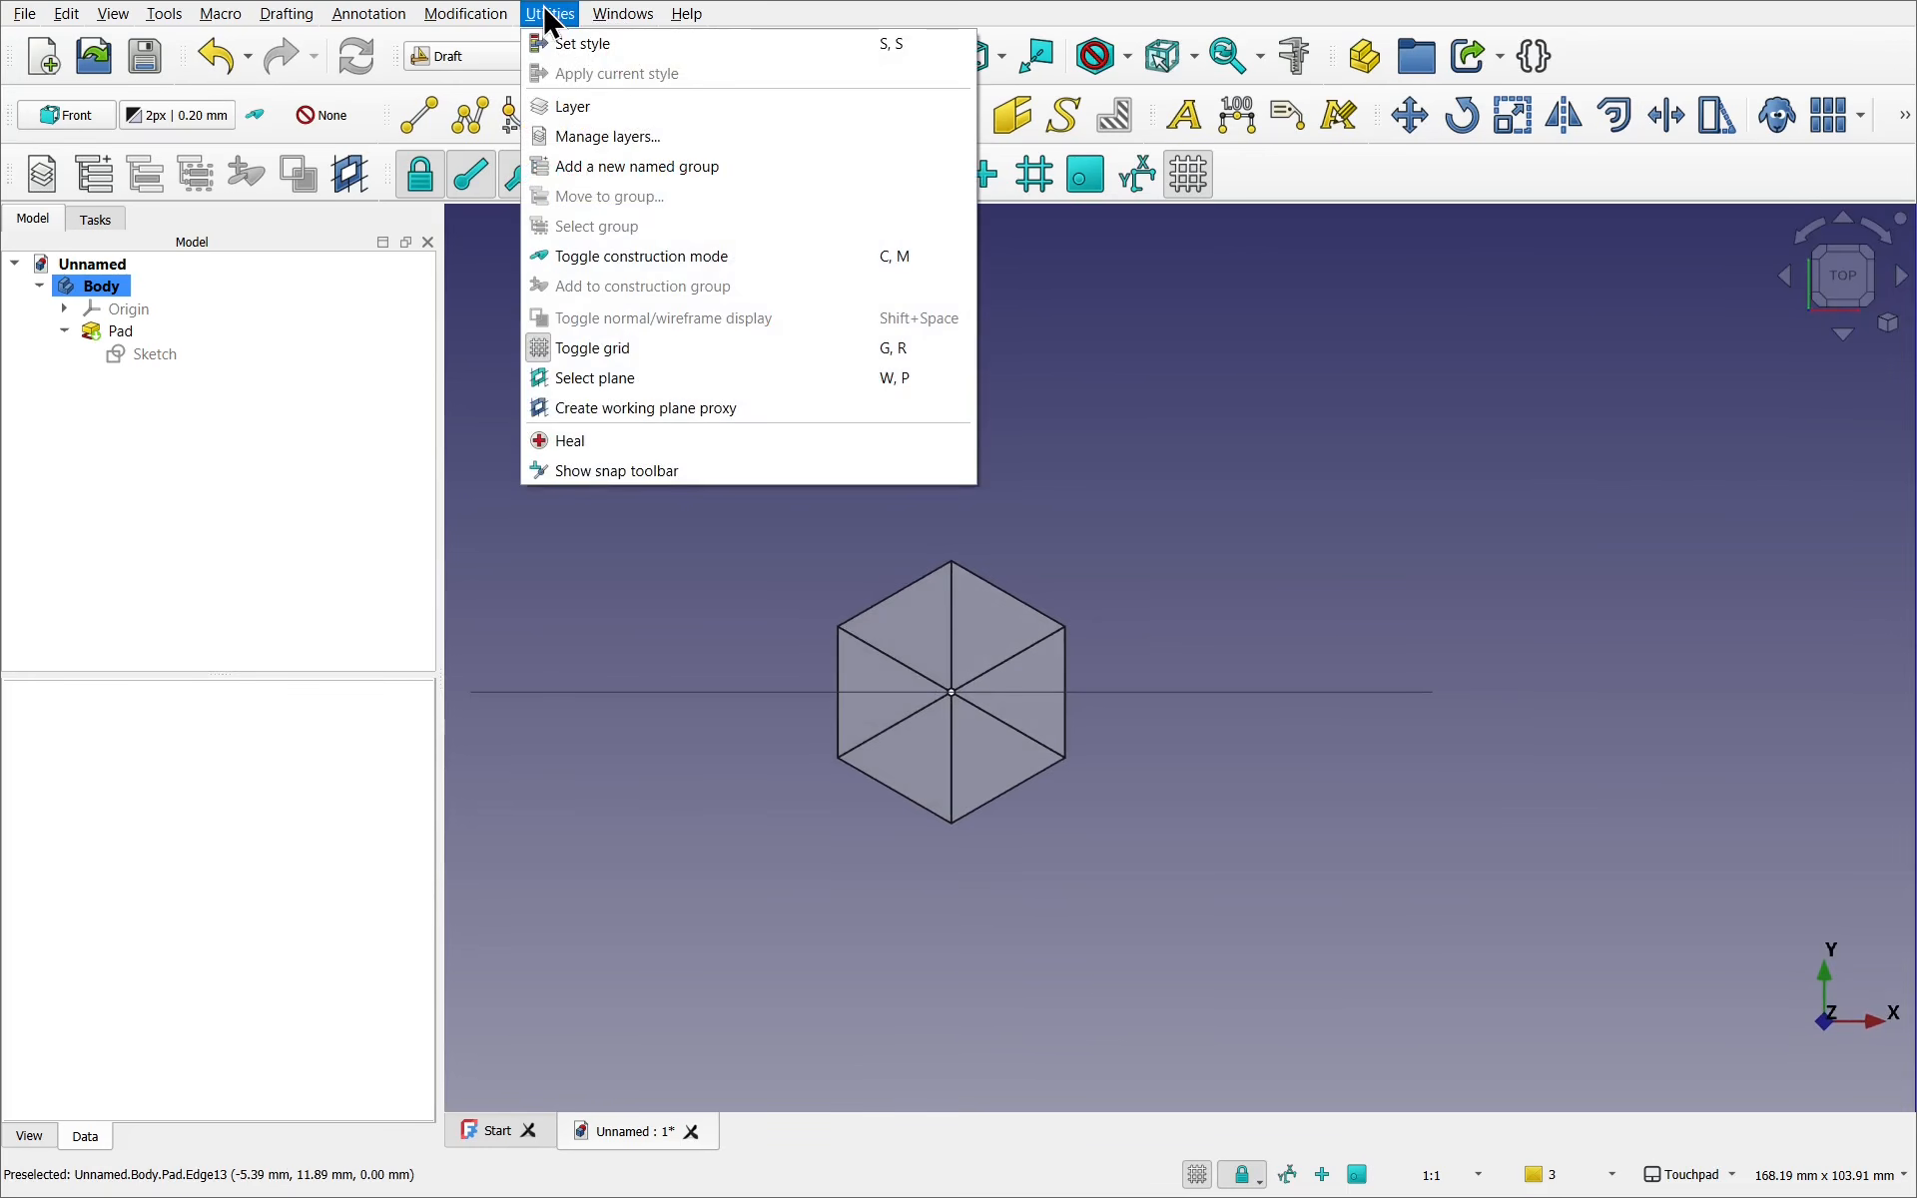
click(669, 386)
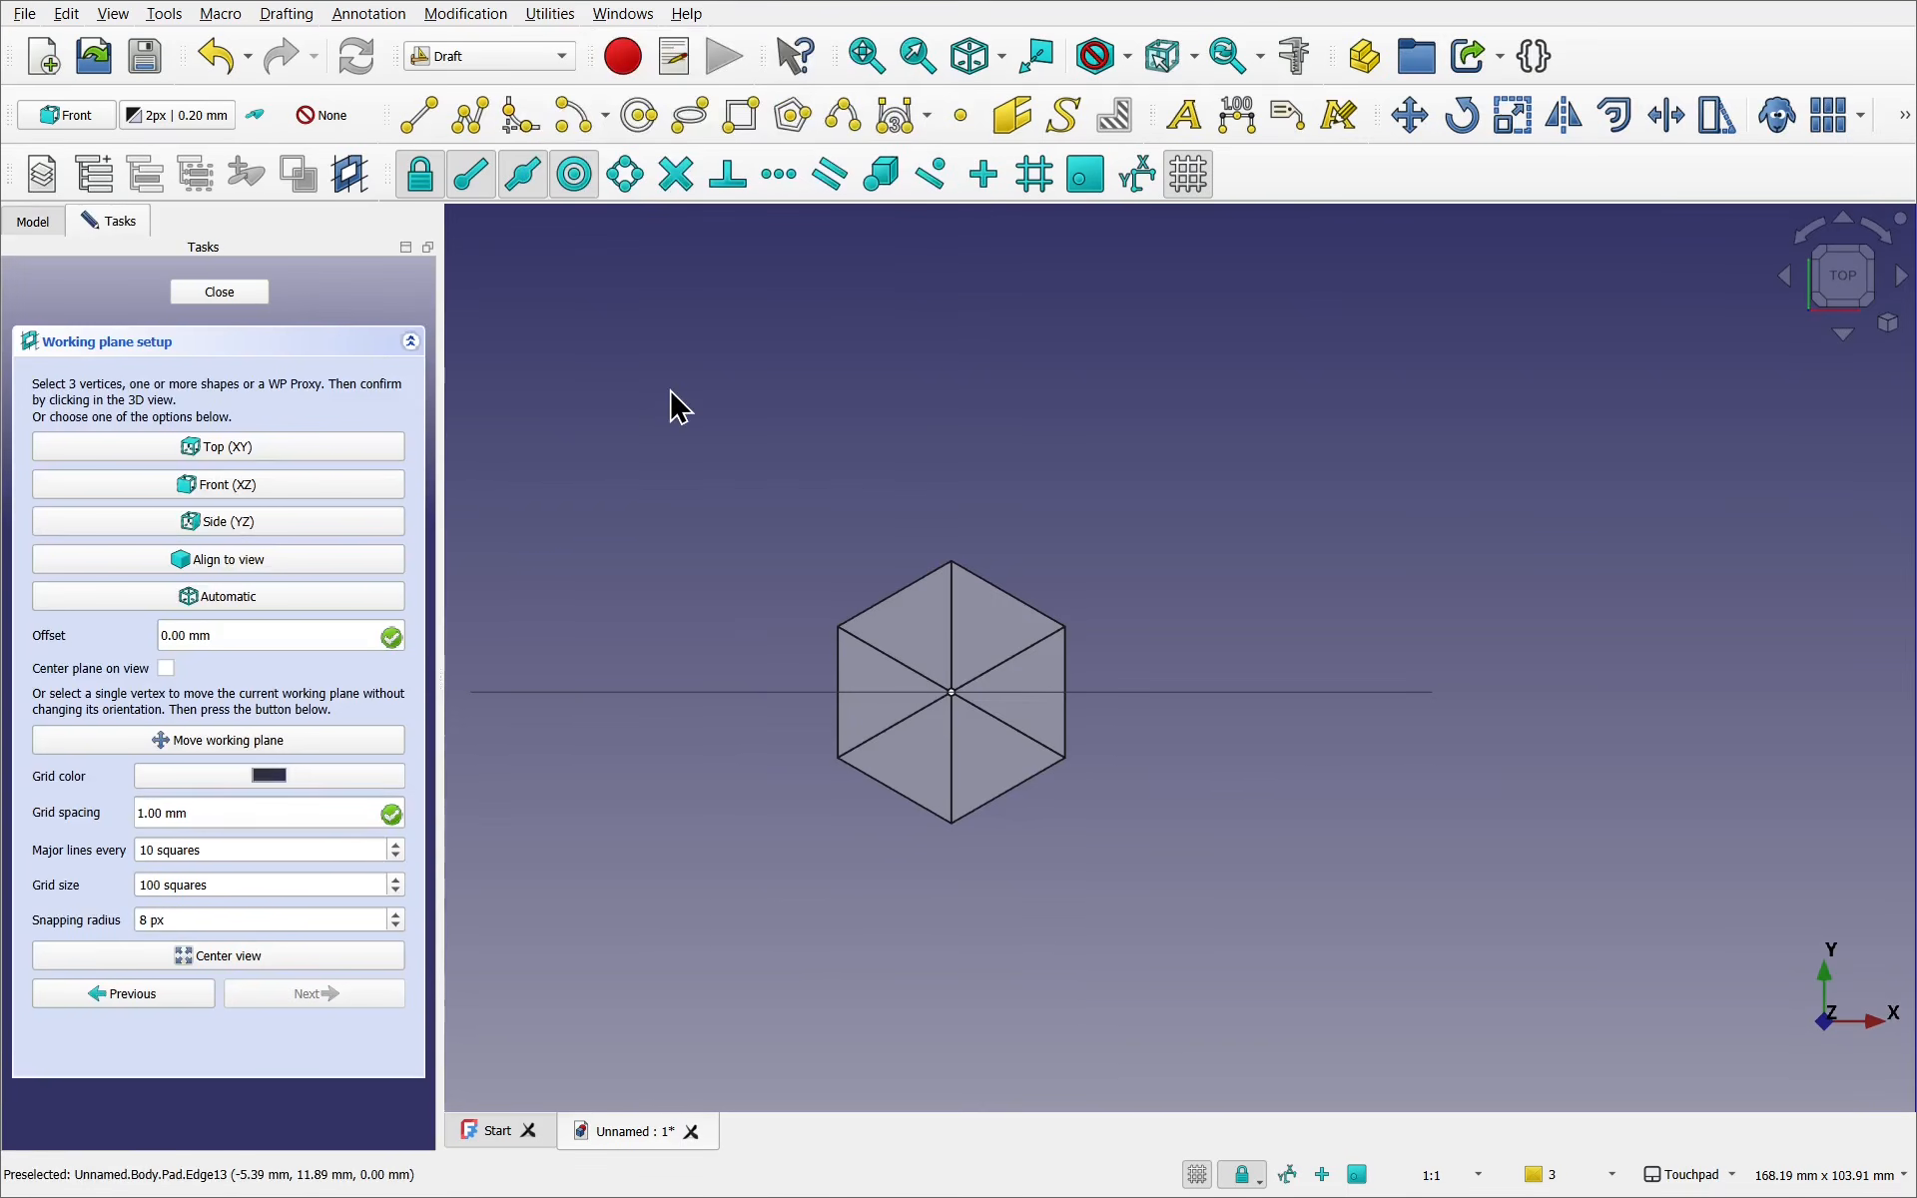
click(242, 445)
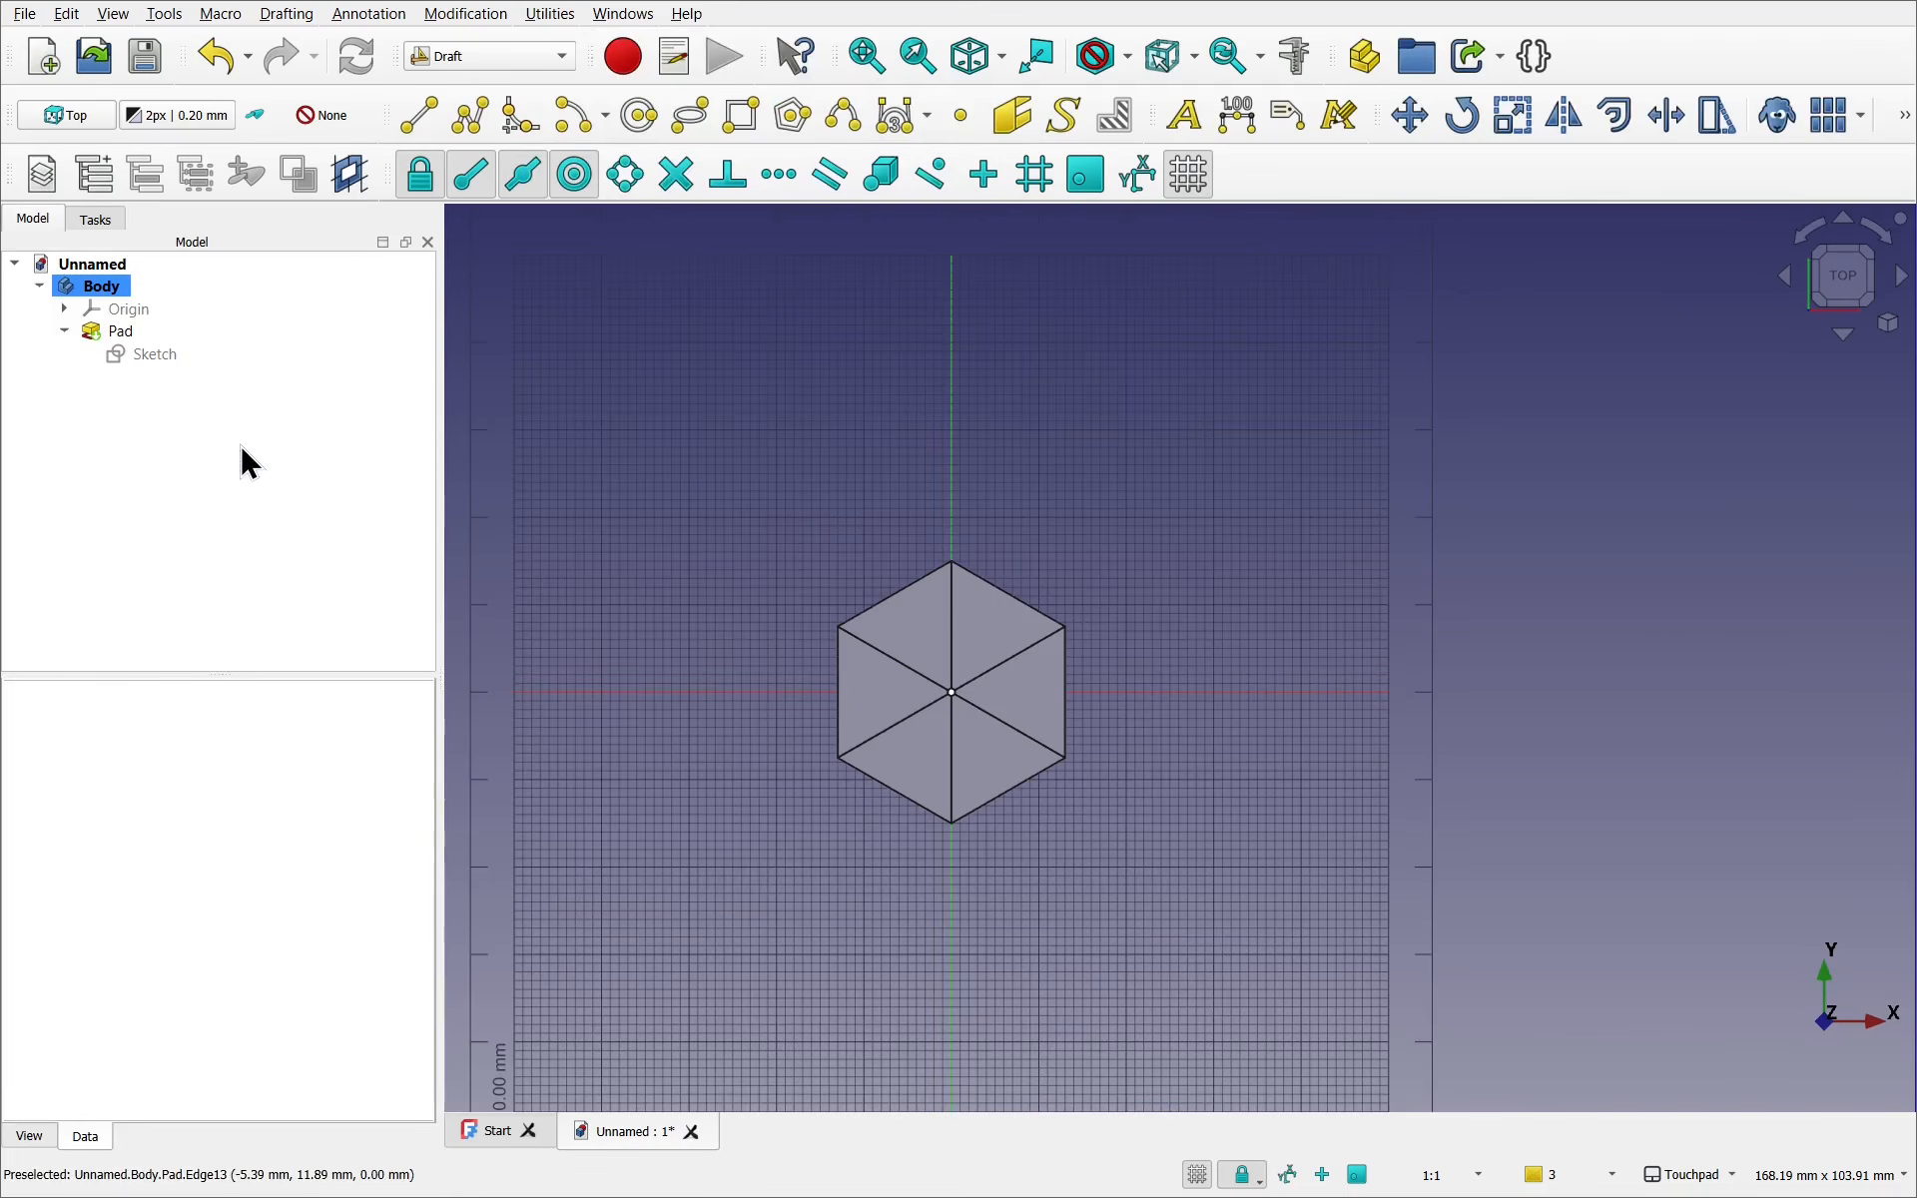
scroll(1241, 676, down, 2)
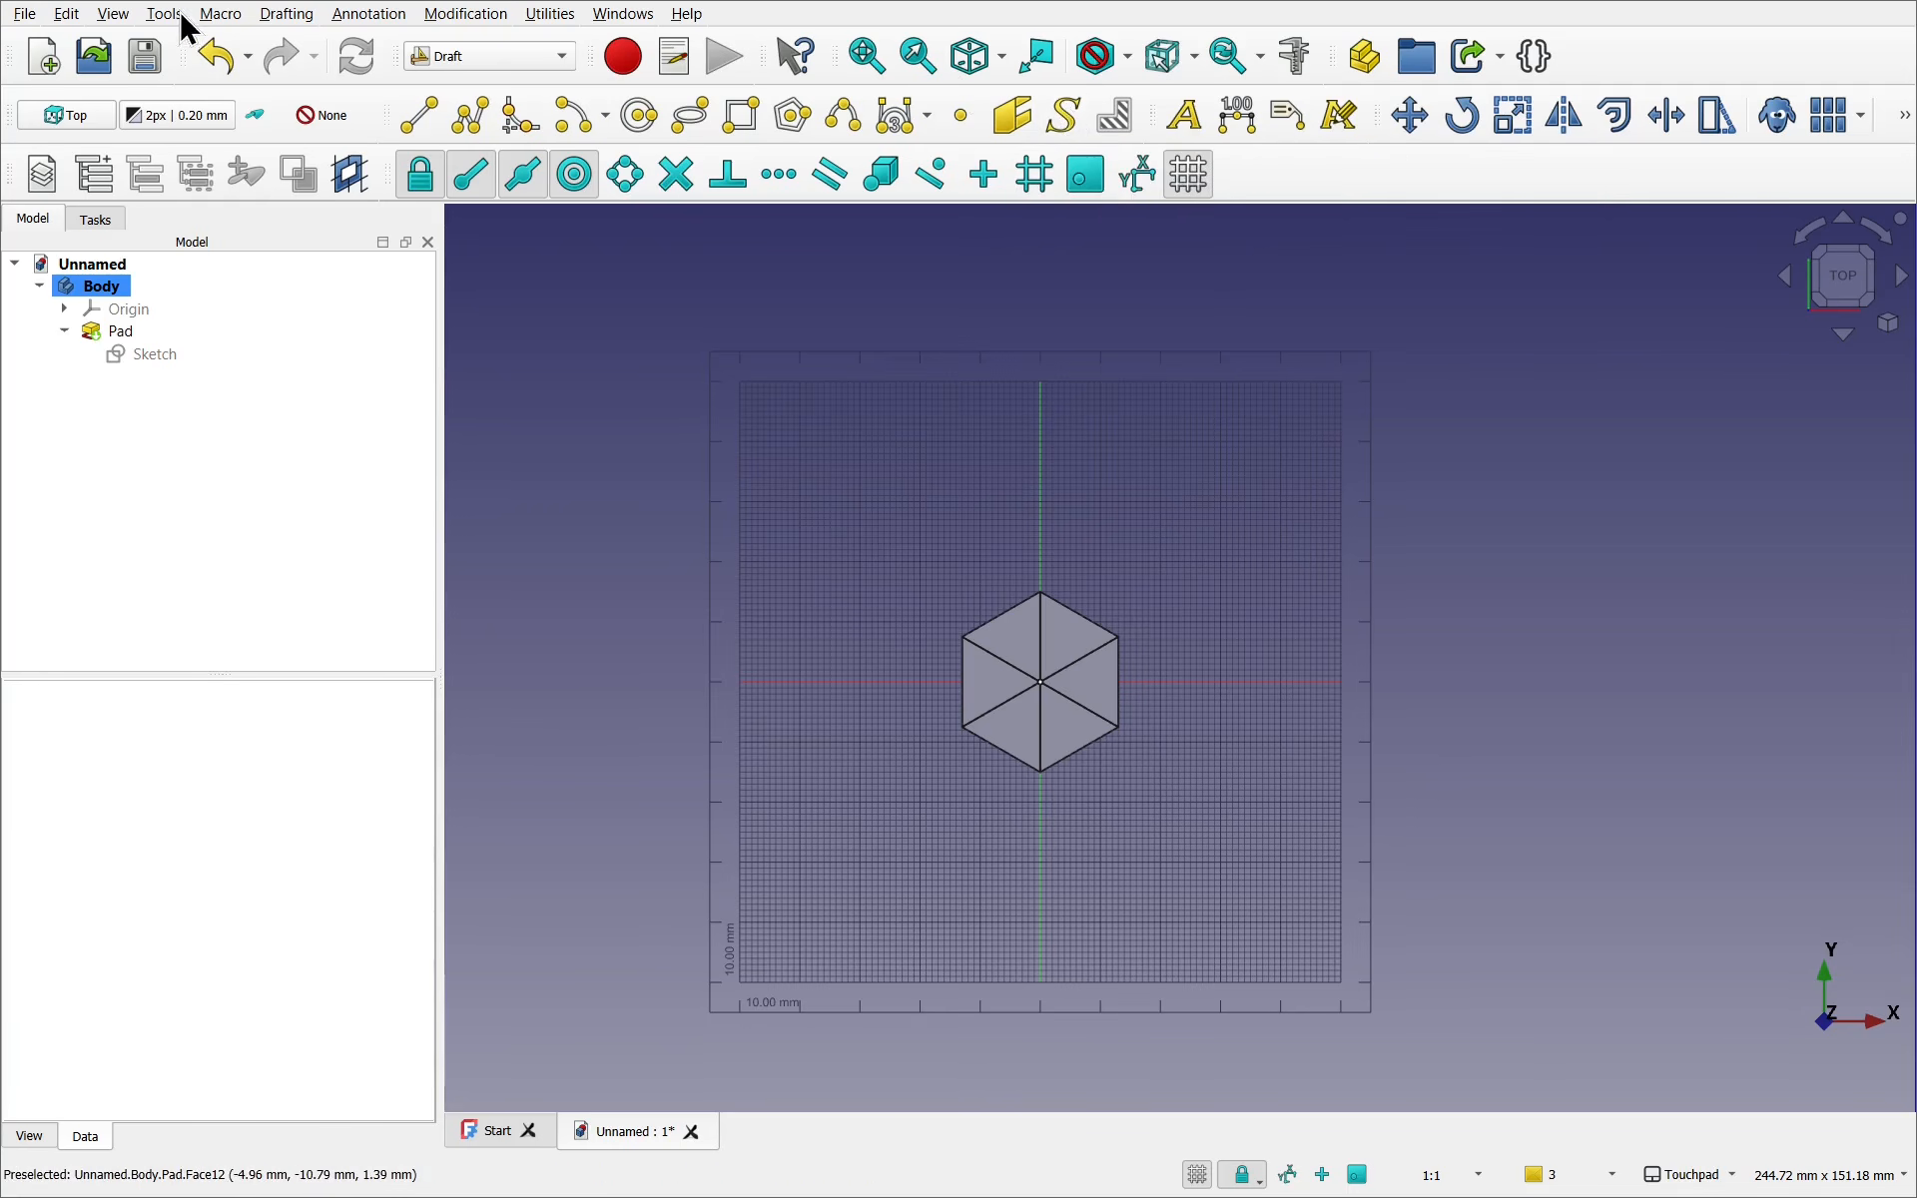
Start a ShapeString with the text 0 and a height of 5 mm
click(290, 14)
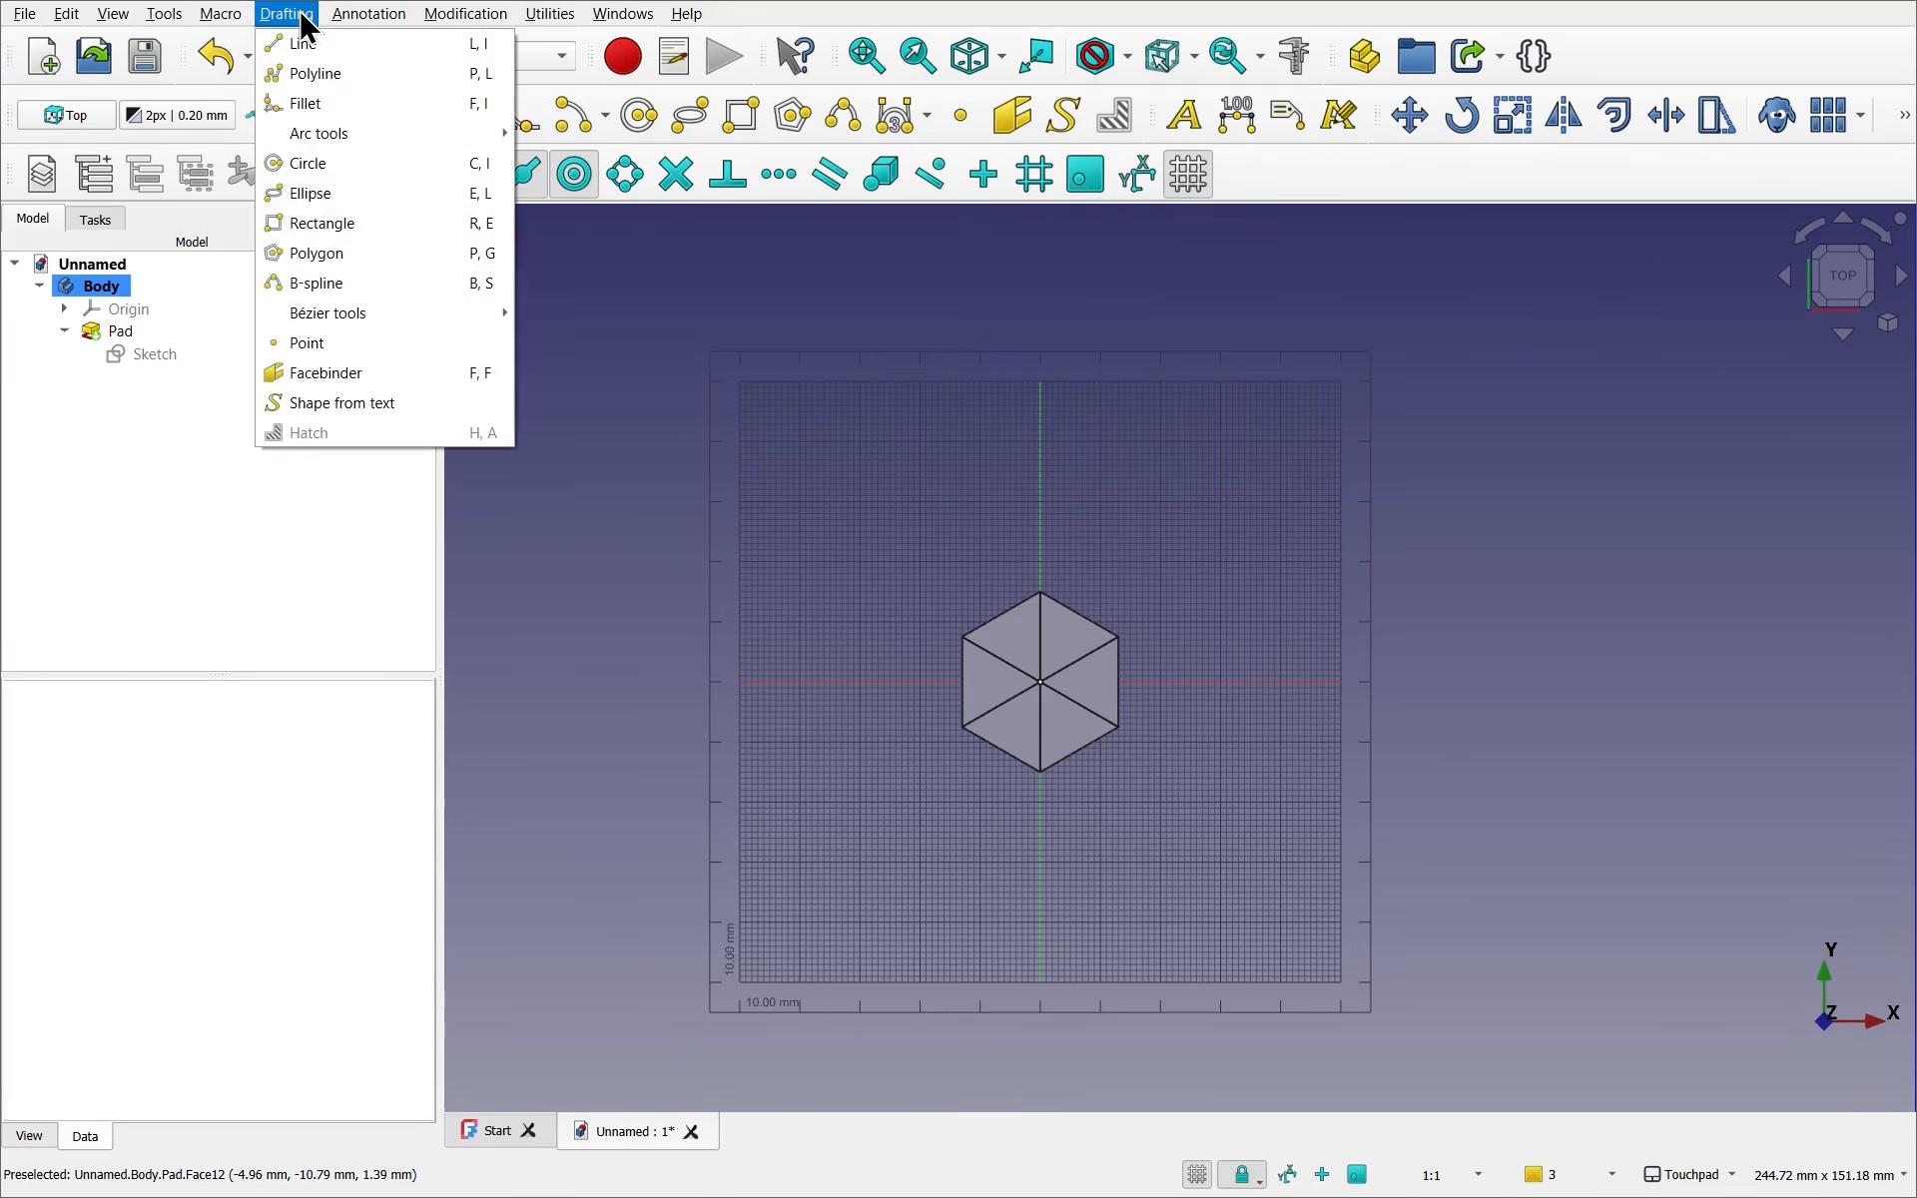
click(433, 409)
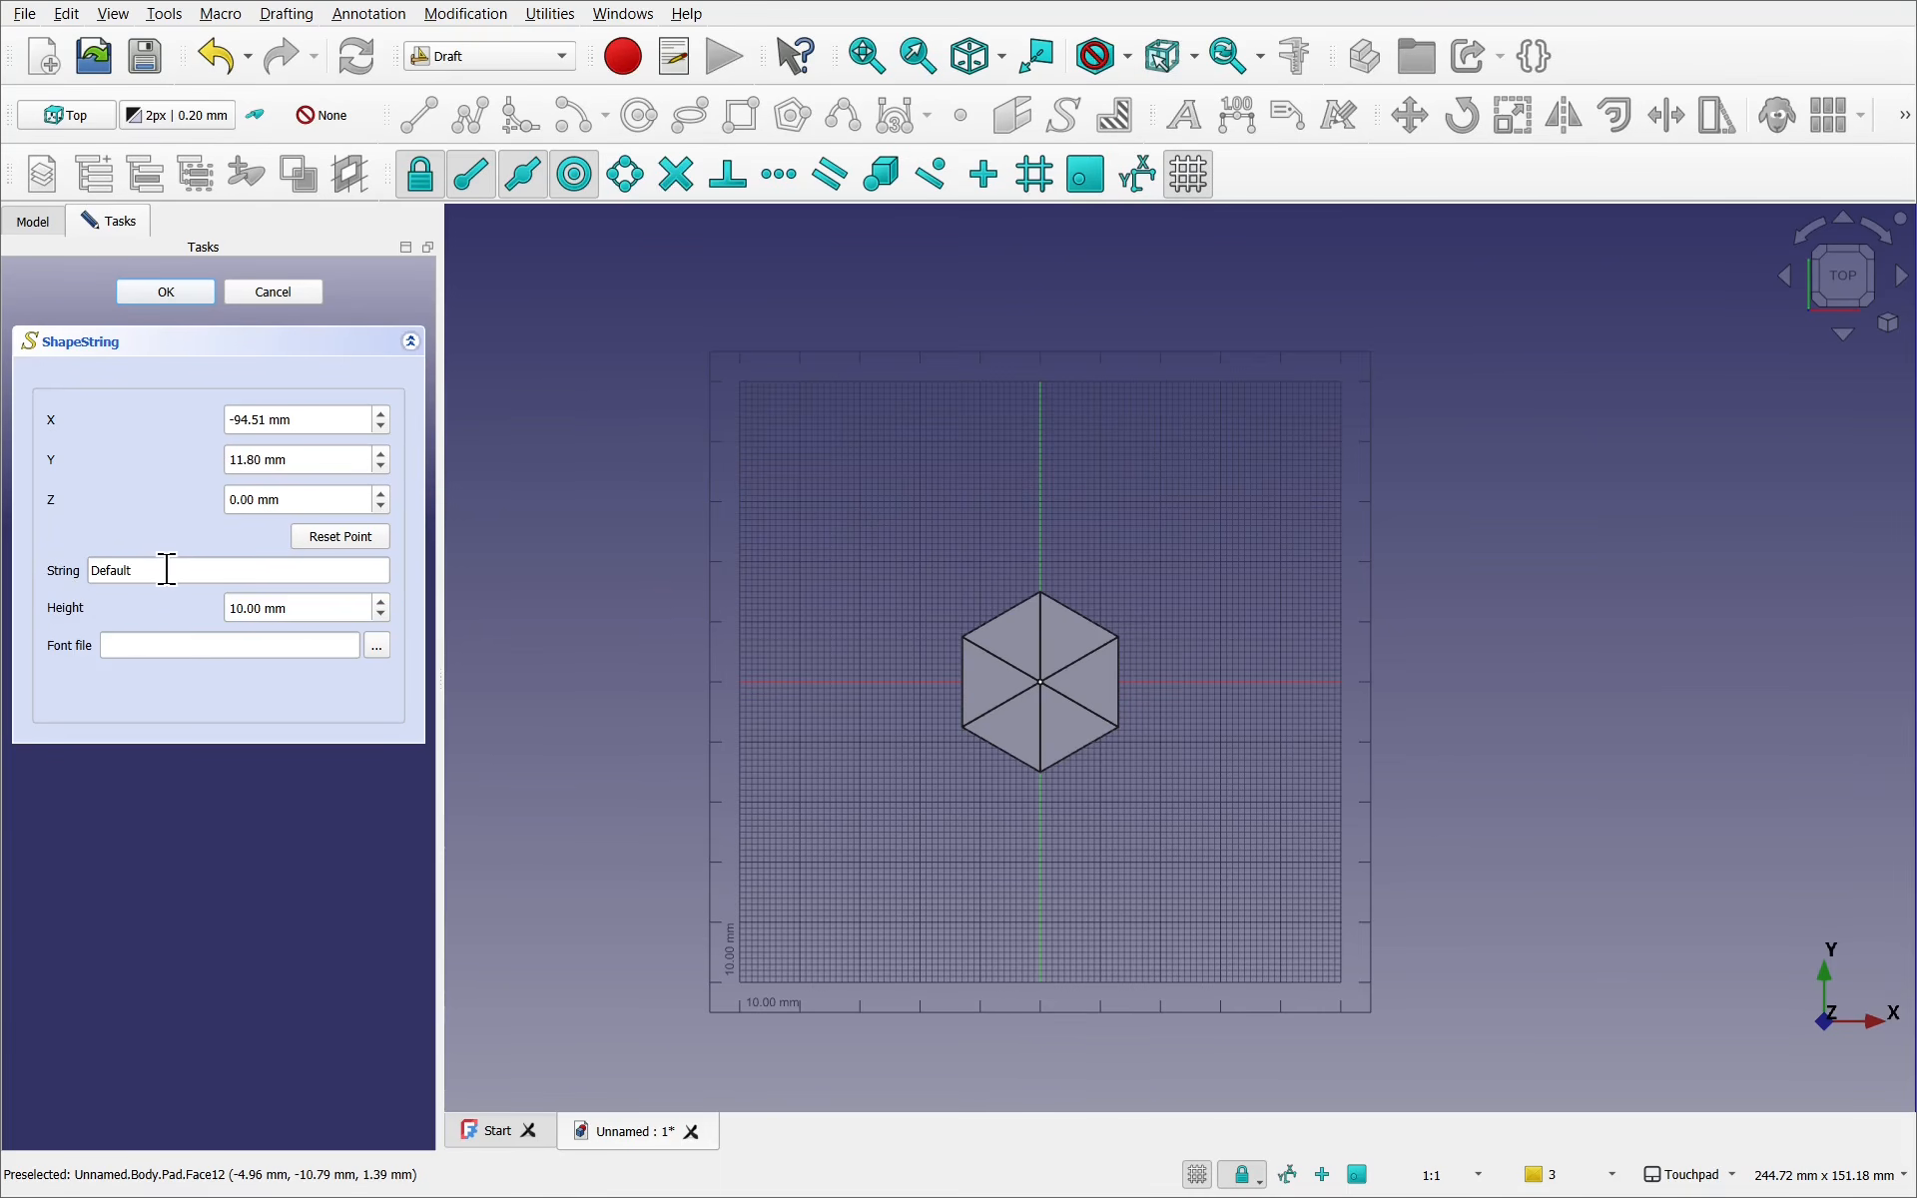
double_click(128, 569)
text(0)
click(262, 608)
drag(262, 608, 177, 629)
text(5)
Use the font tahomabd.ttf from C:\Windows\Fonts, reset the insertion point to the origin and create the ShapeString
click(371, 647)
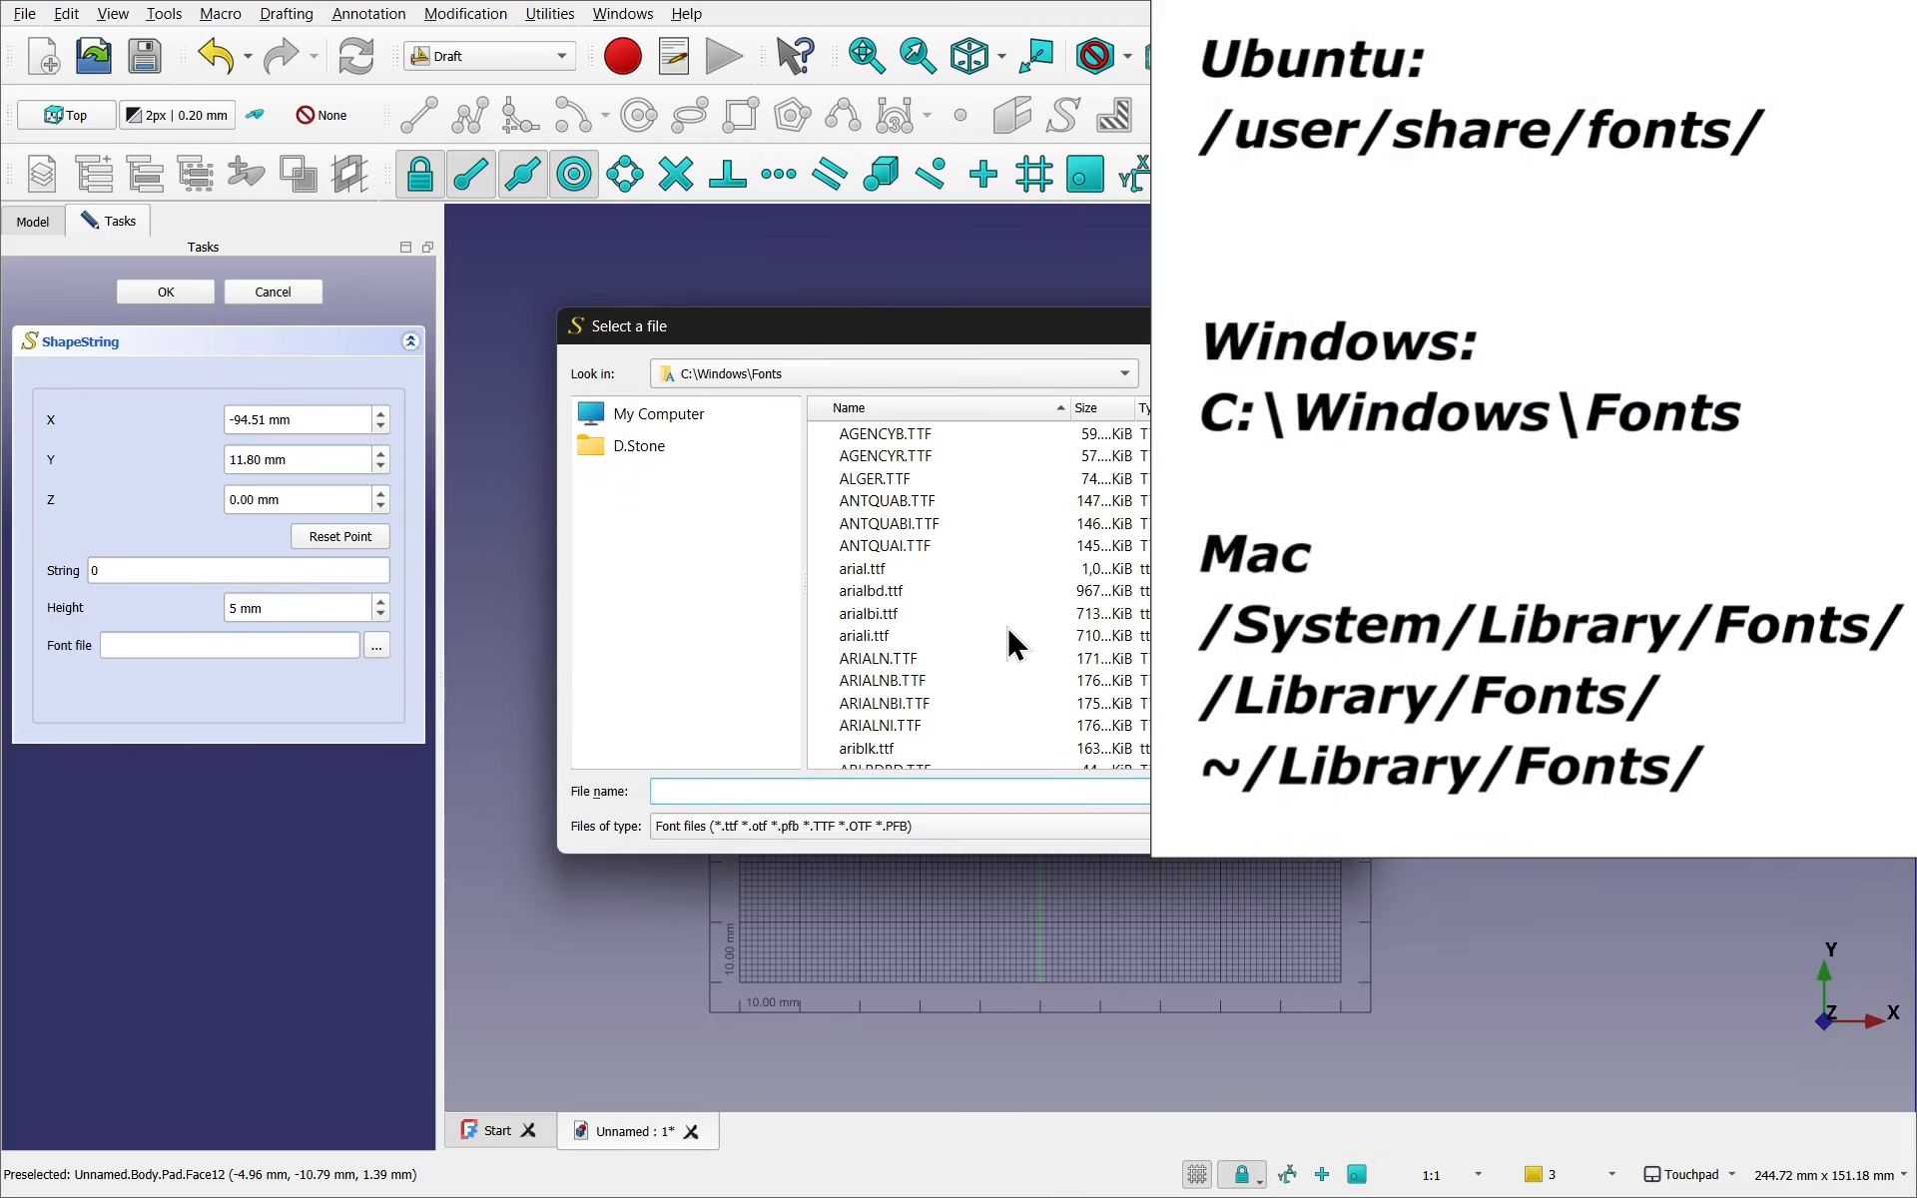
scroll(1011, 641, down, 3)
scroll(1011, 641, down, 1)
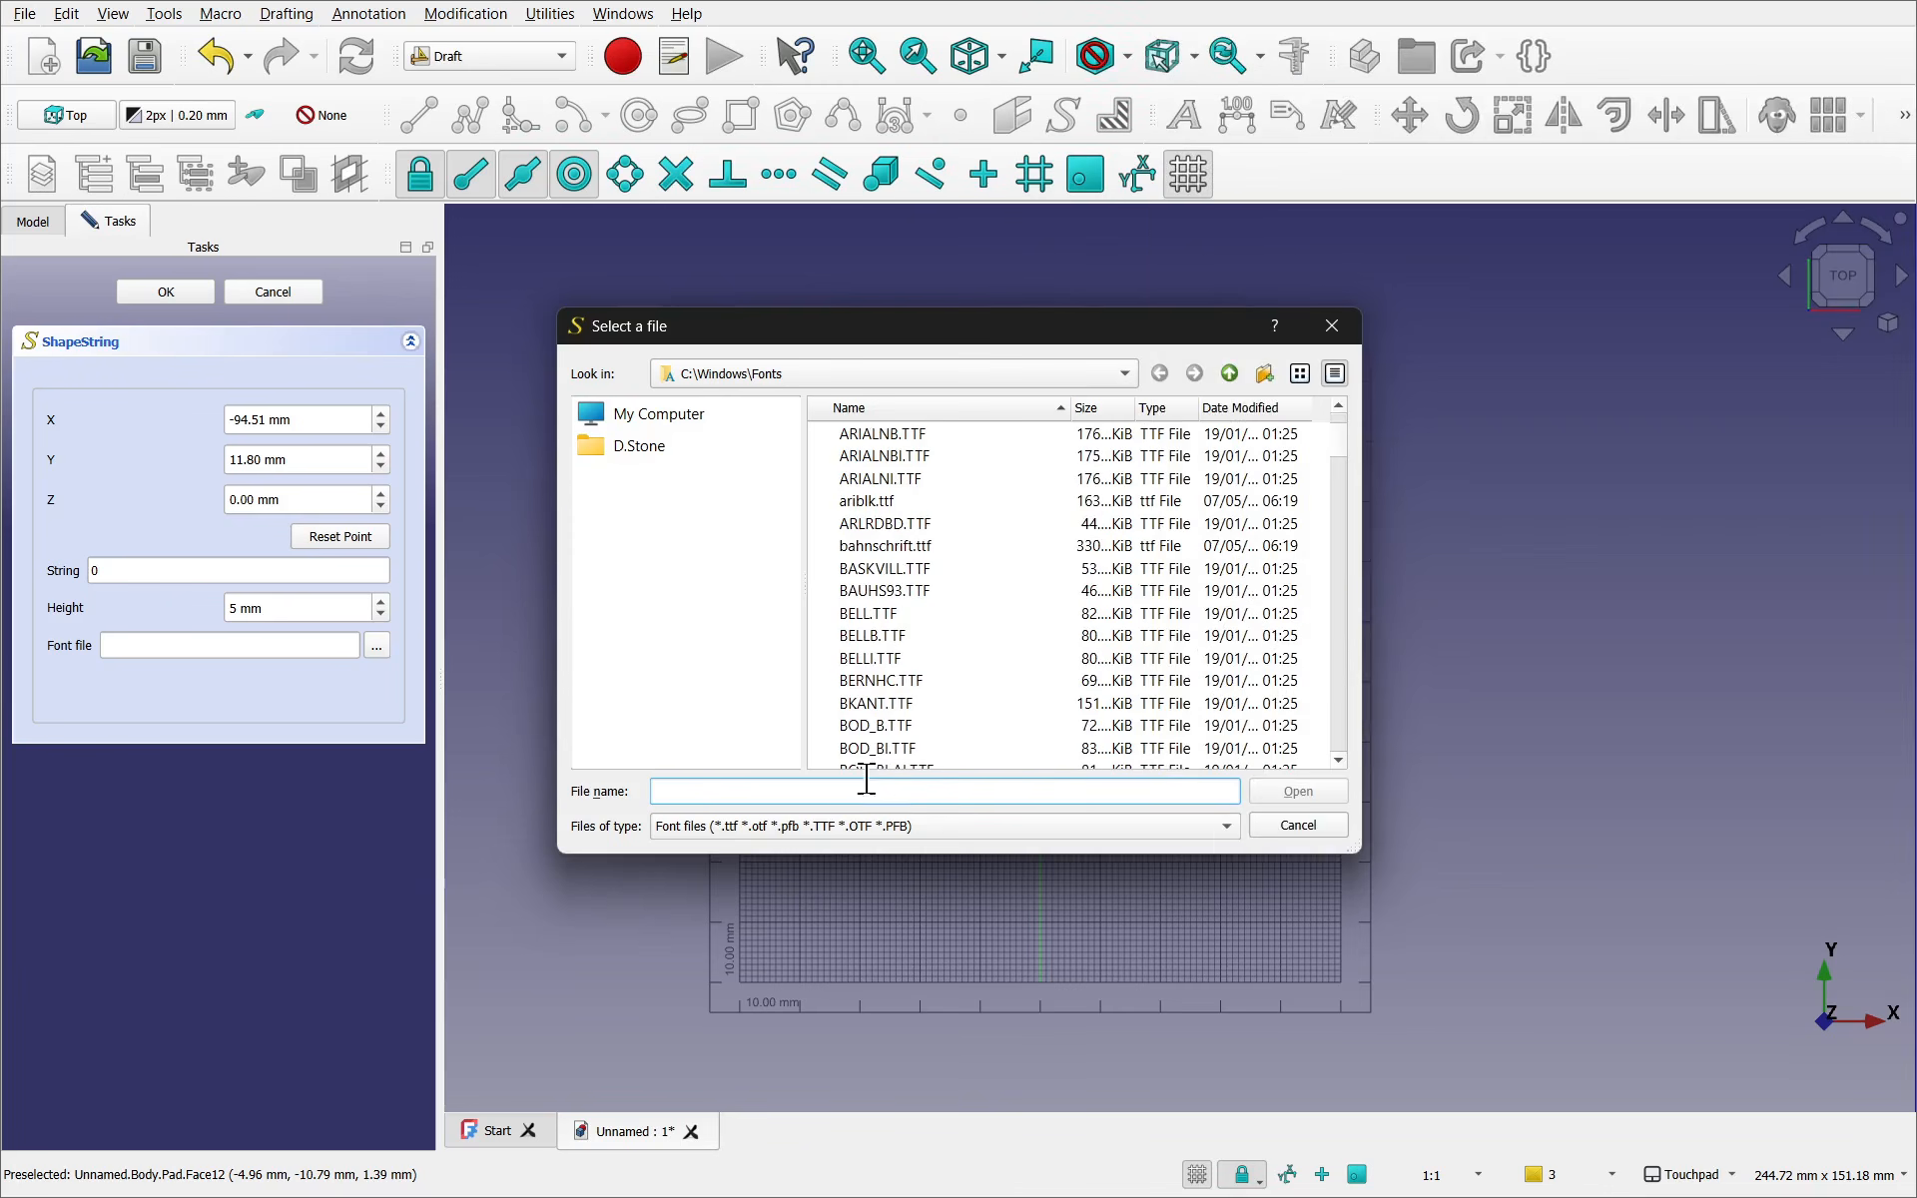
text(ta)
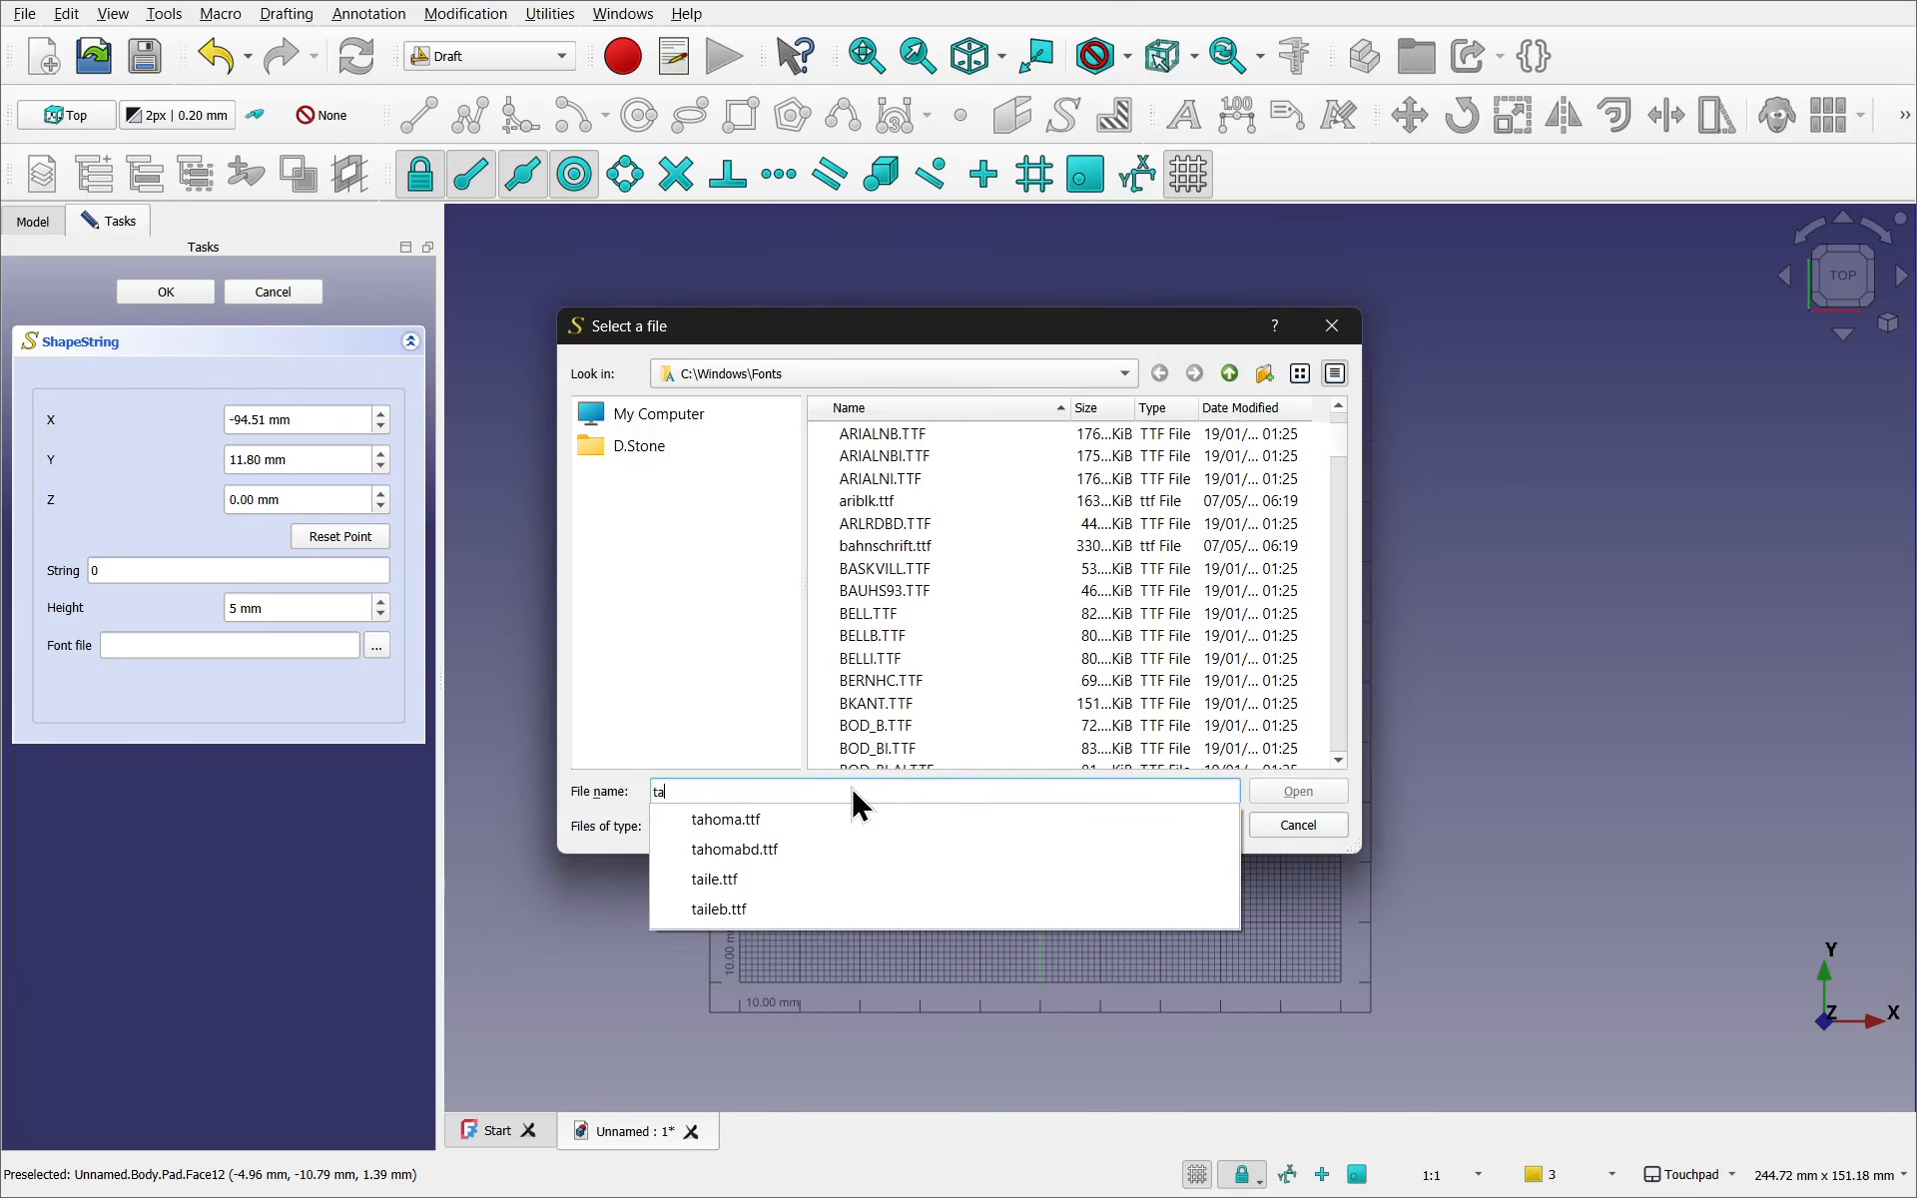
click(762, 851)
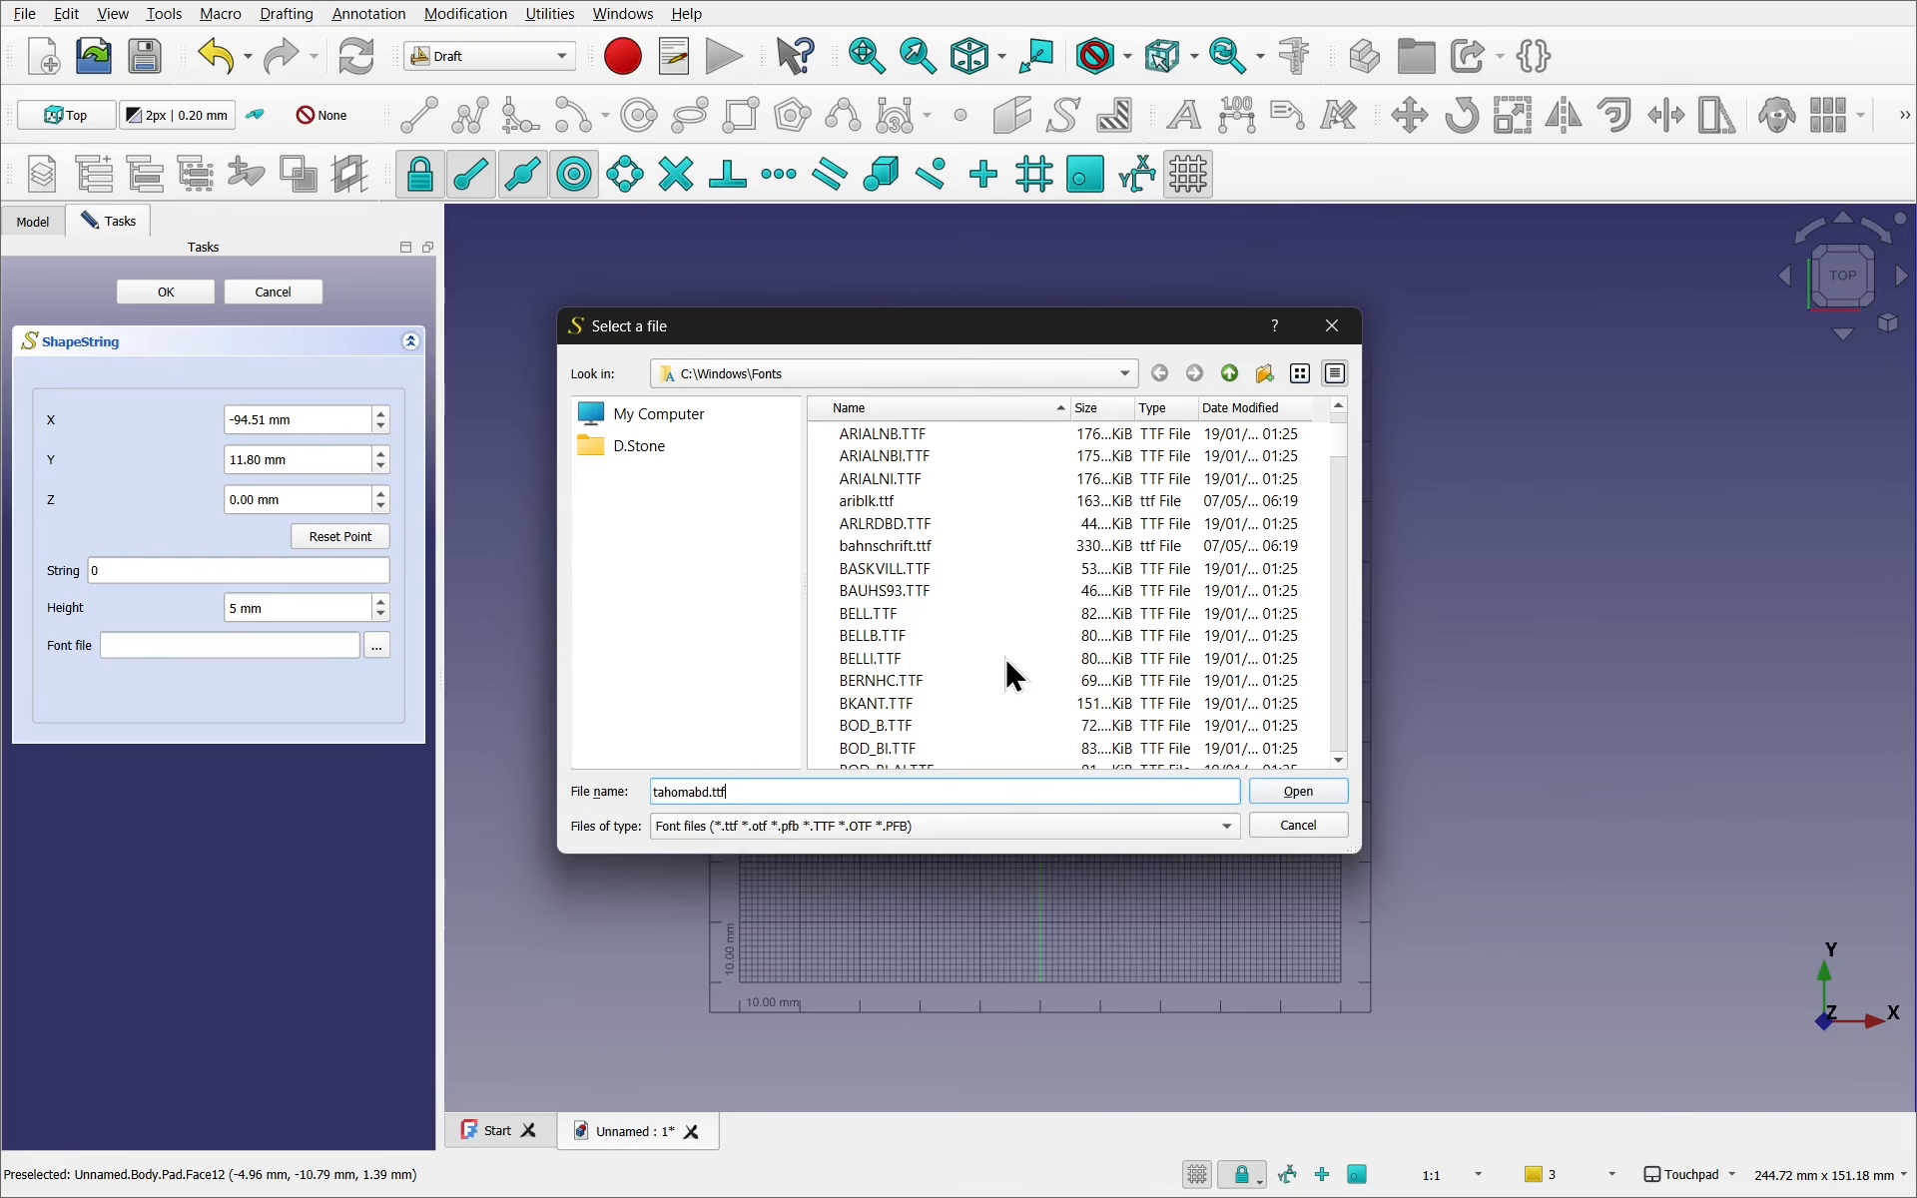
scroll(1010, 674, down, 10)
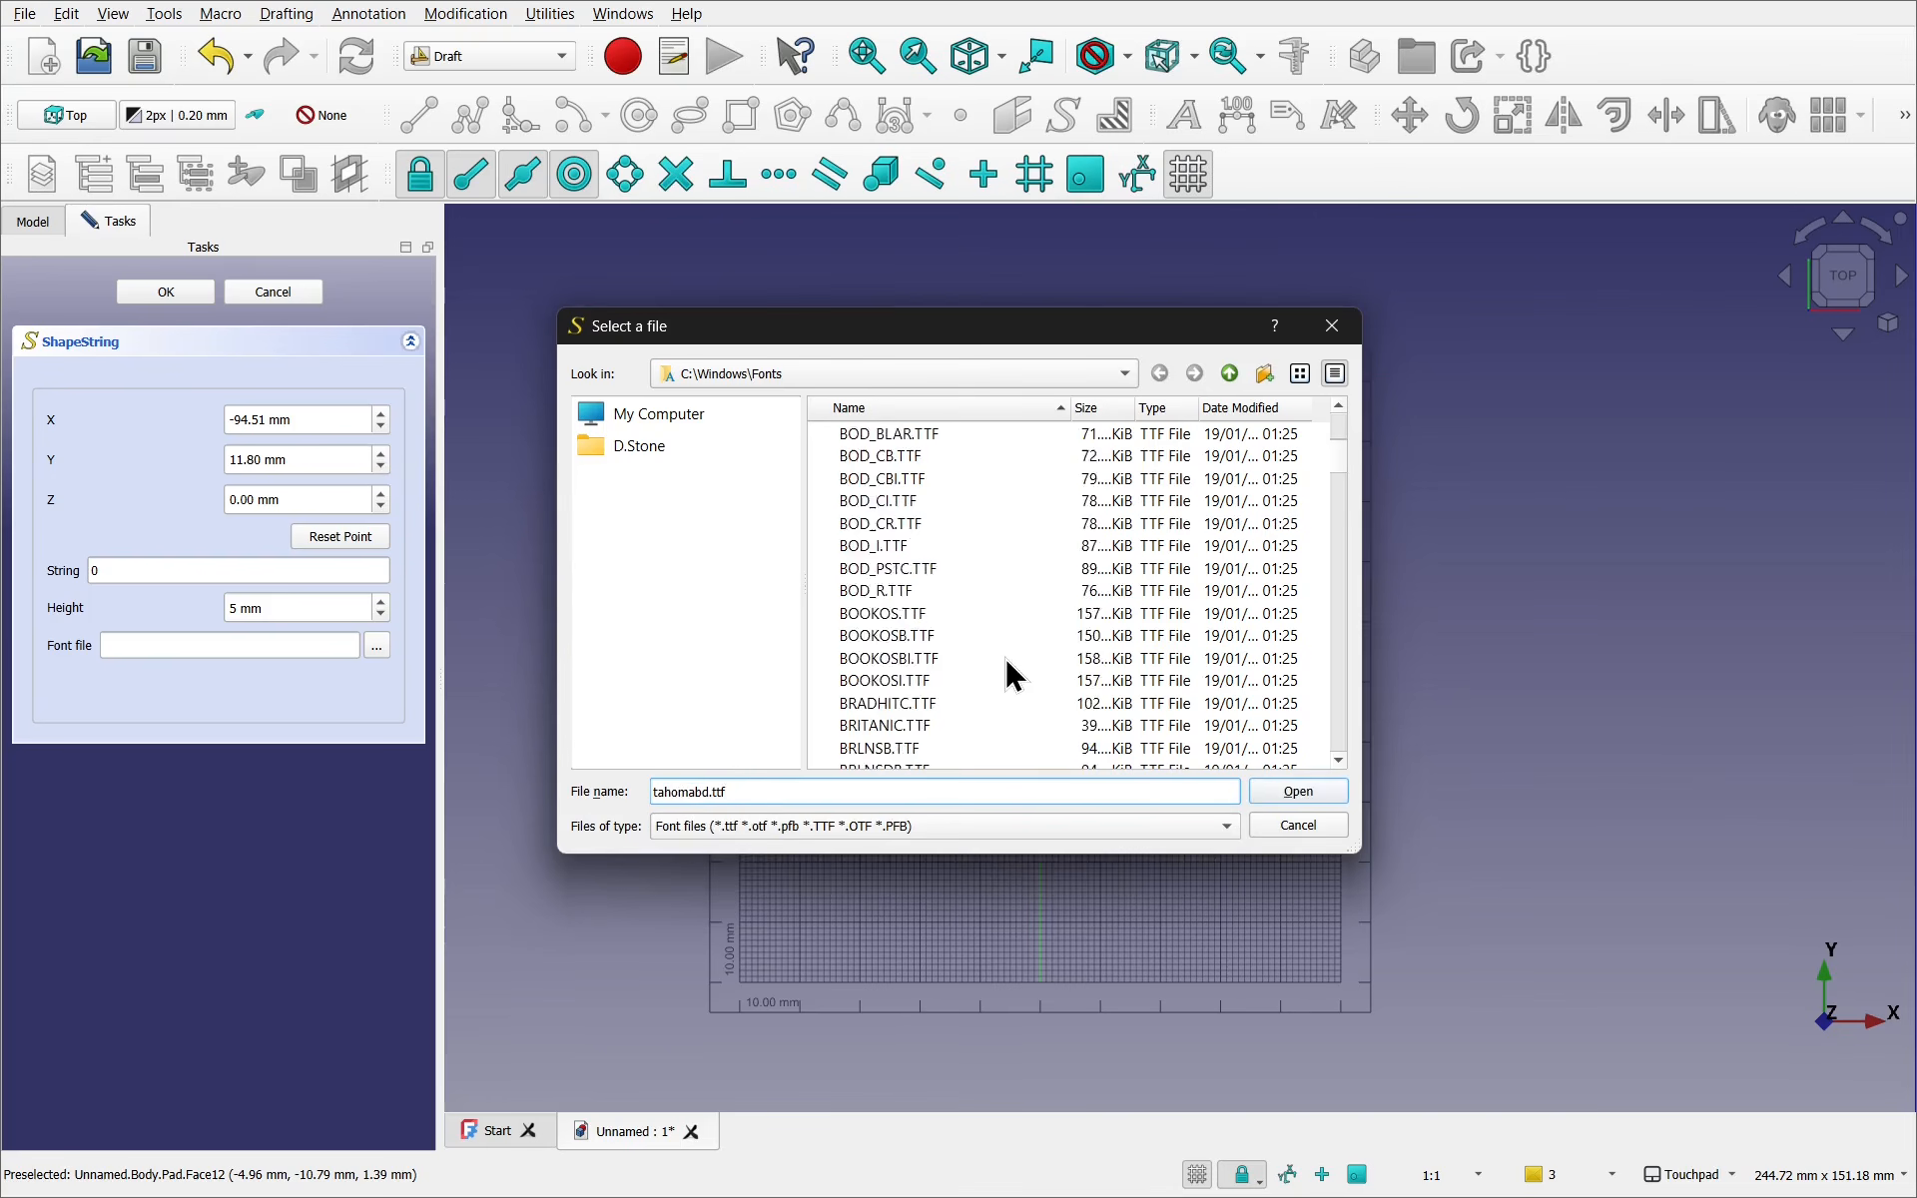
click(1294, 790)
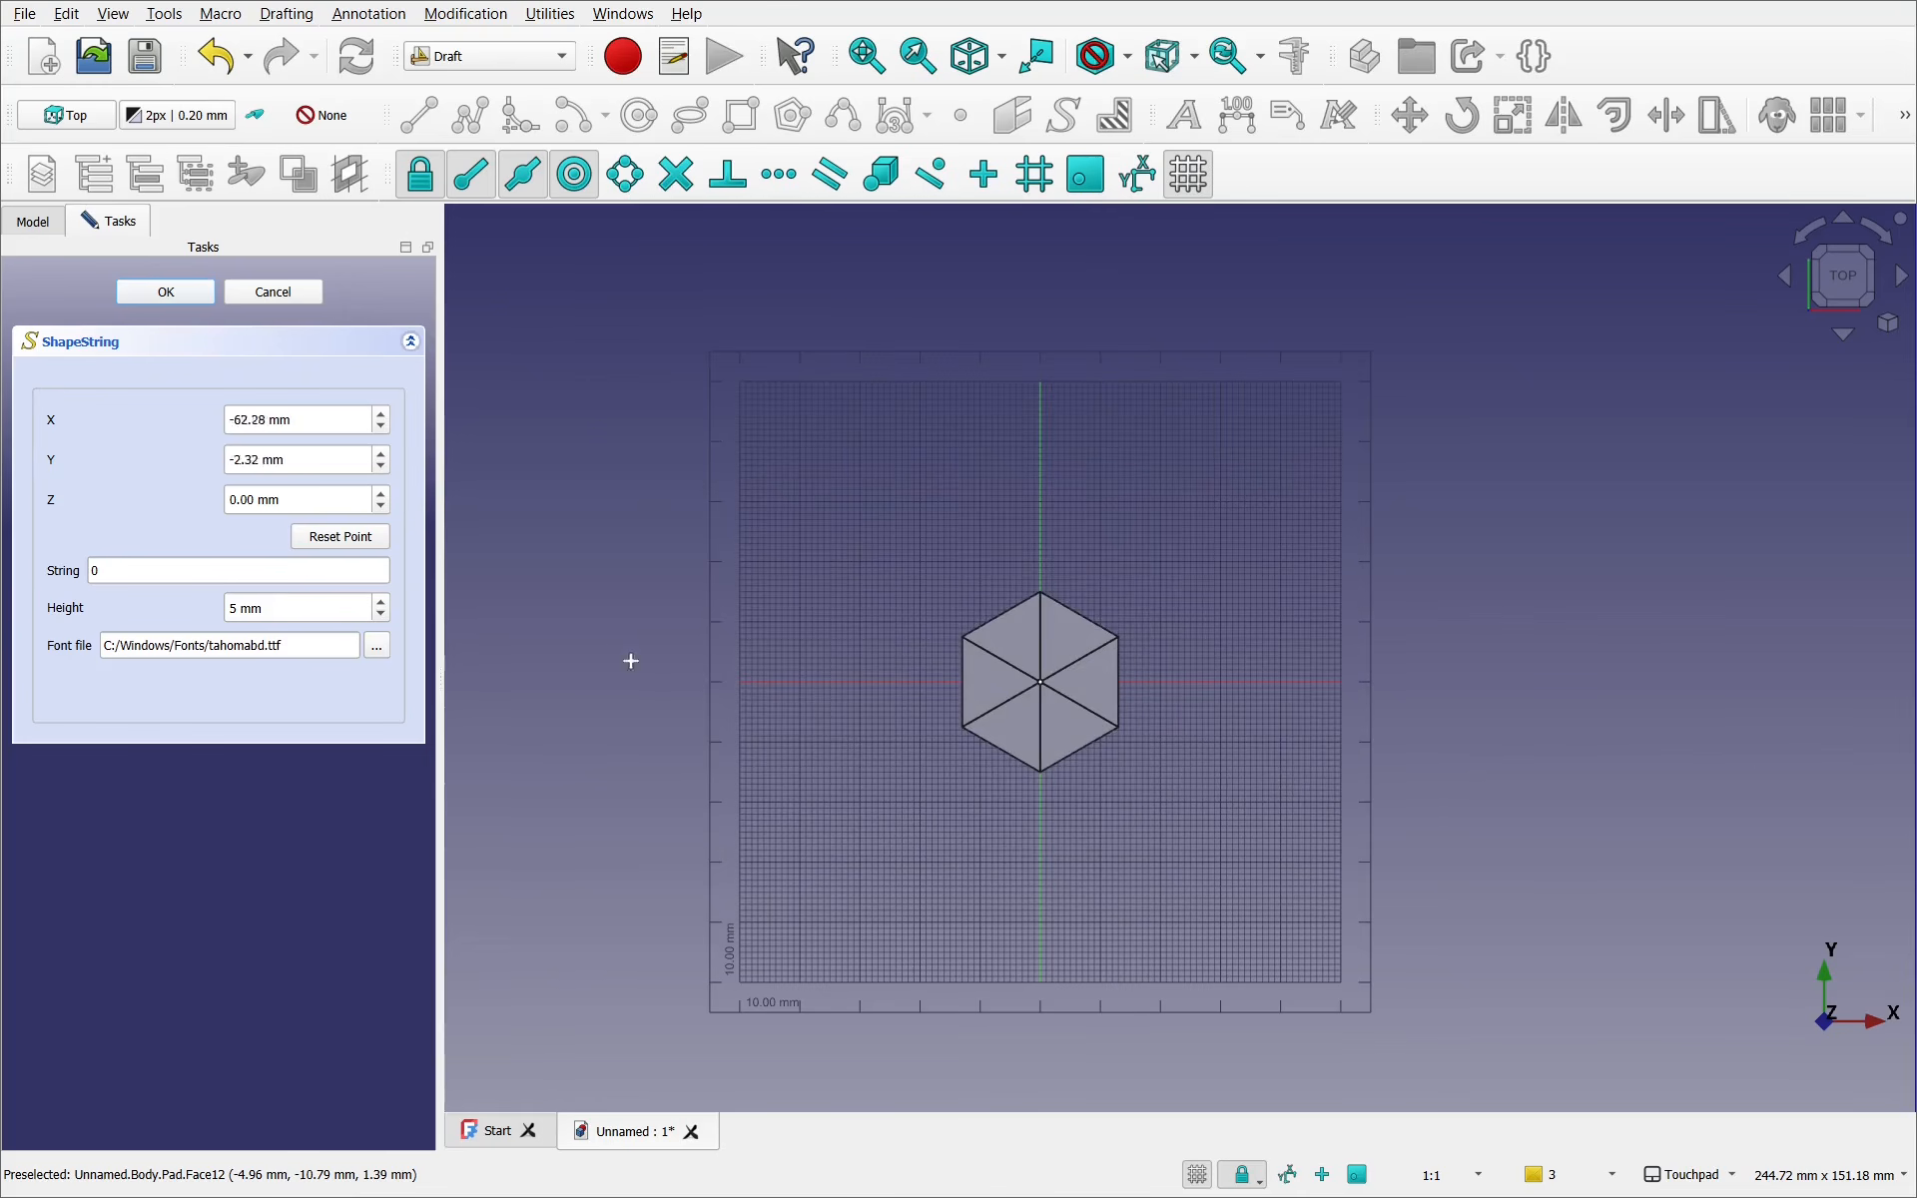
click(338, 536)
click(157, 293)
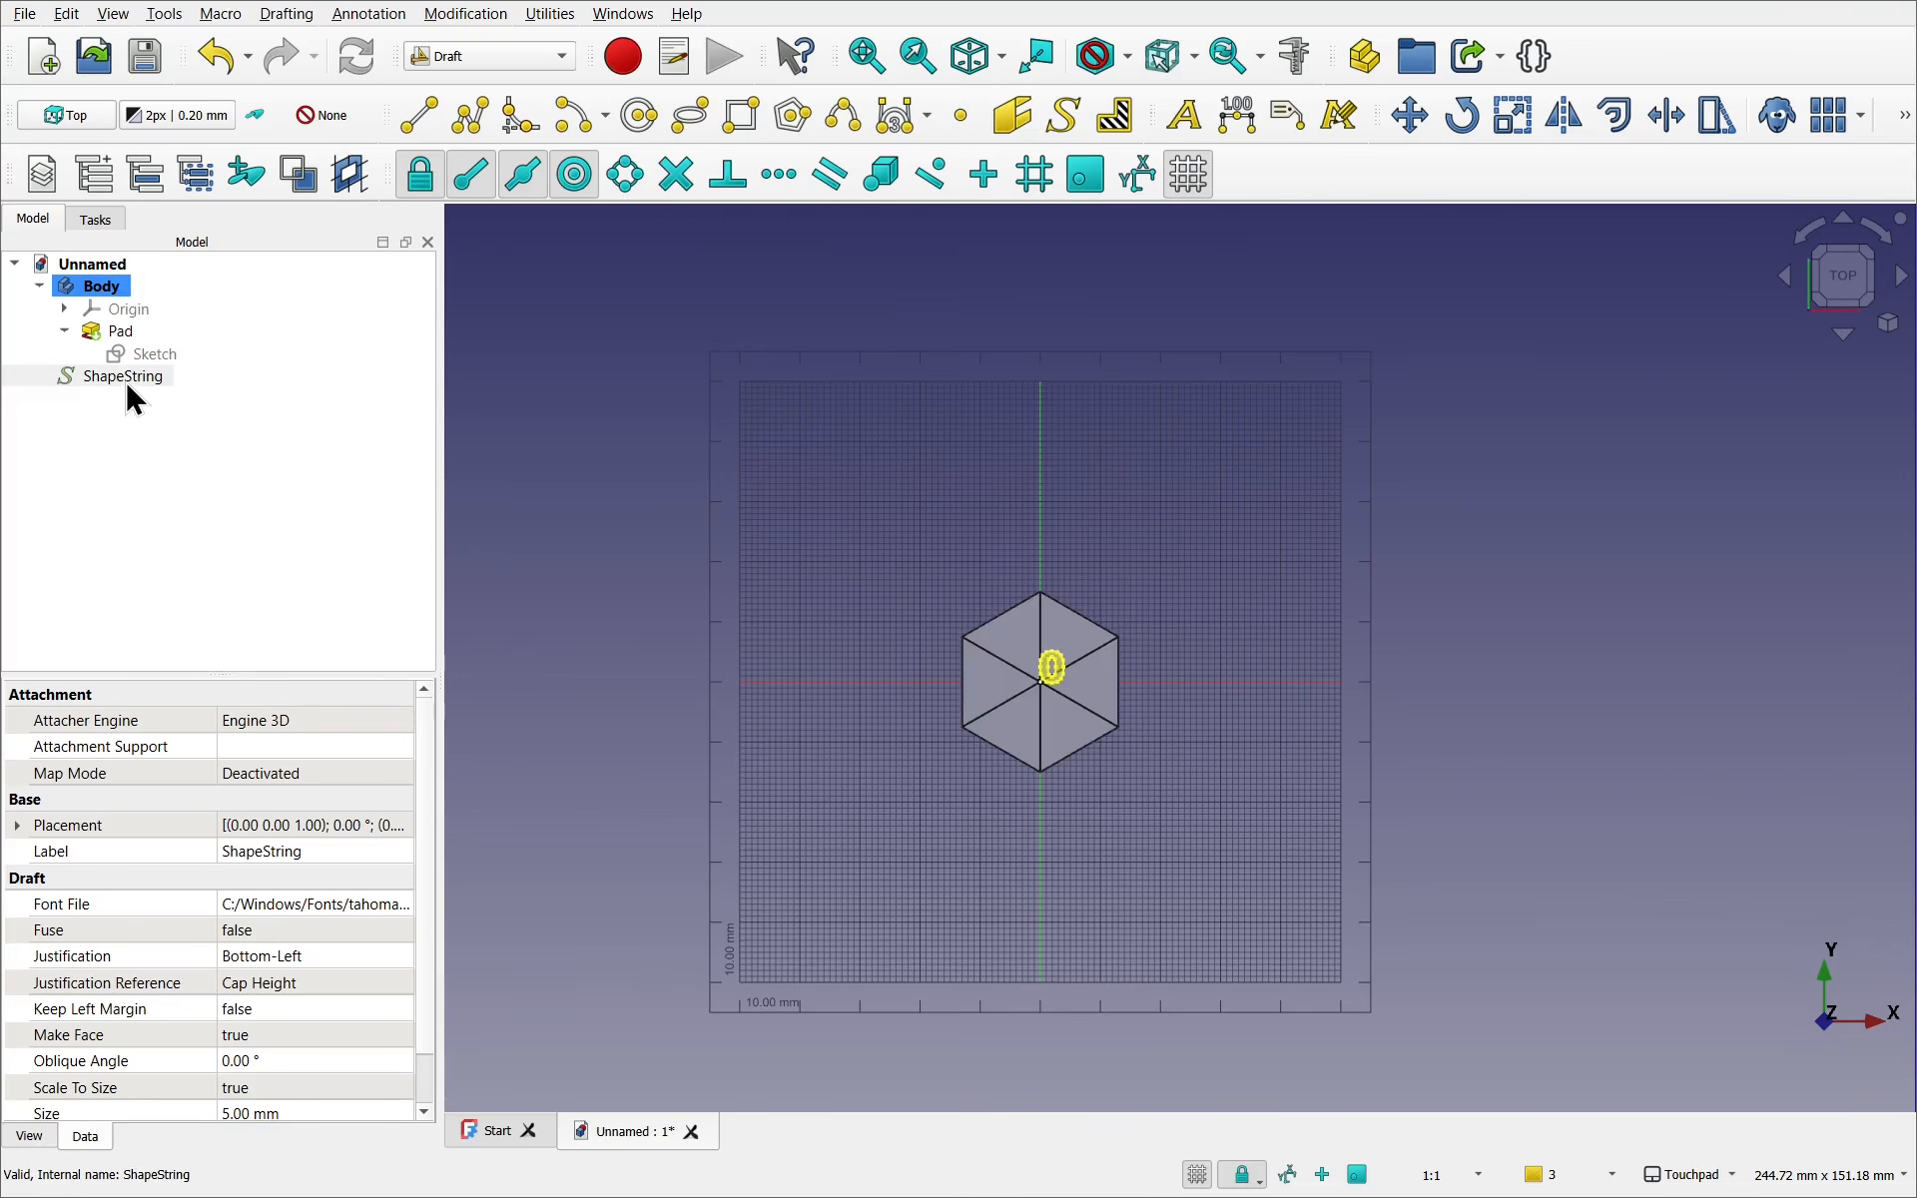
Hide the die body so that only the number 0 is displayed
scroll(792, 582, up, 3)
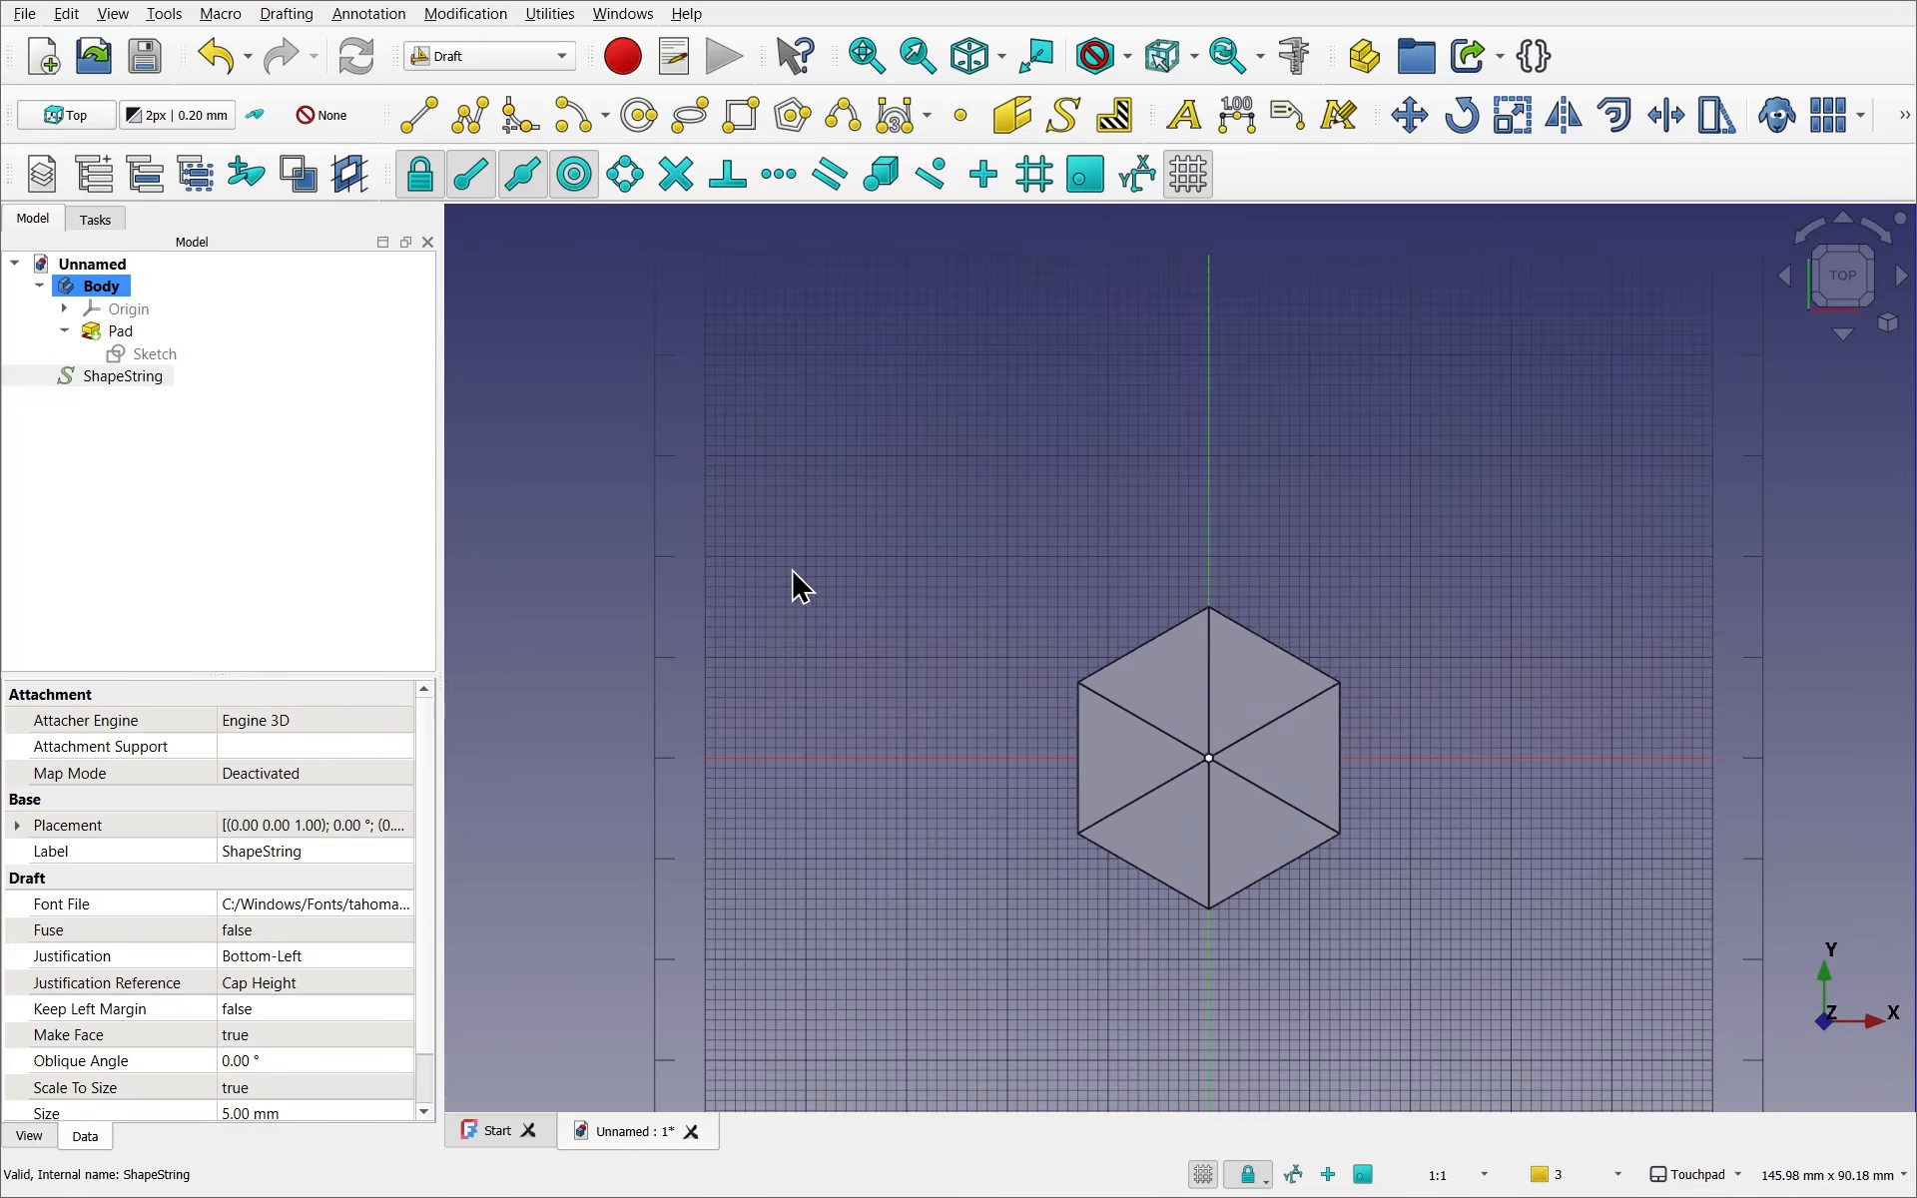
scroll(1399, 681, up, 4)
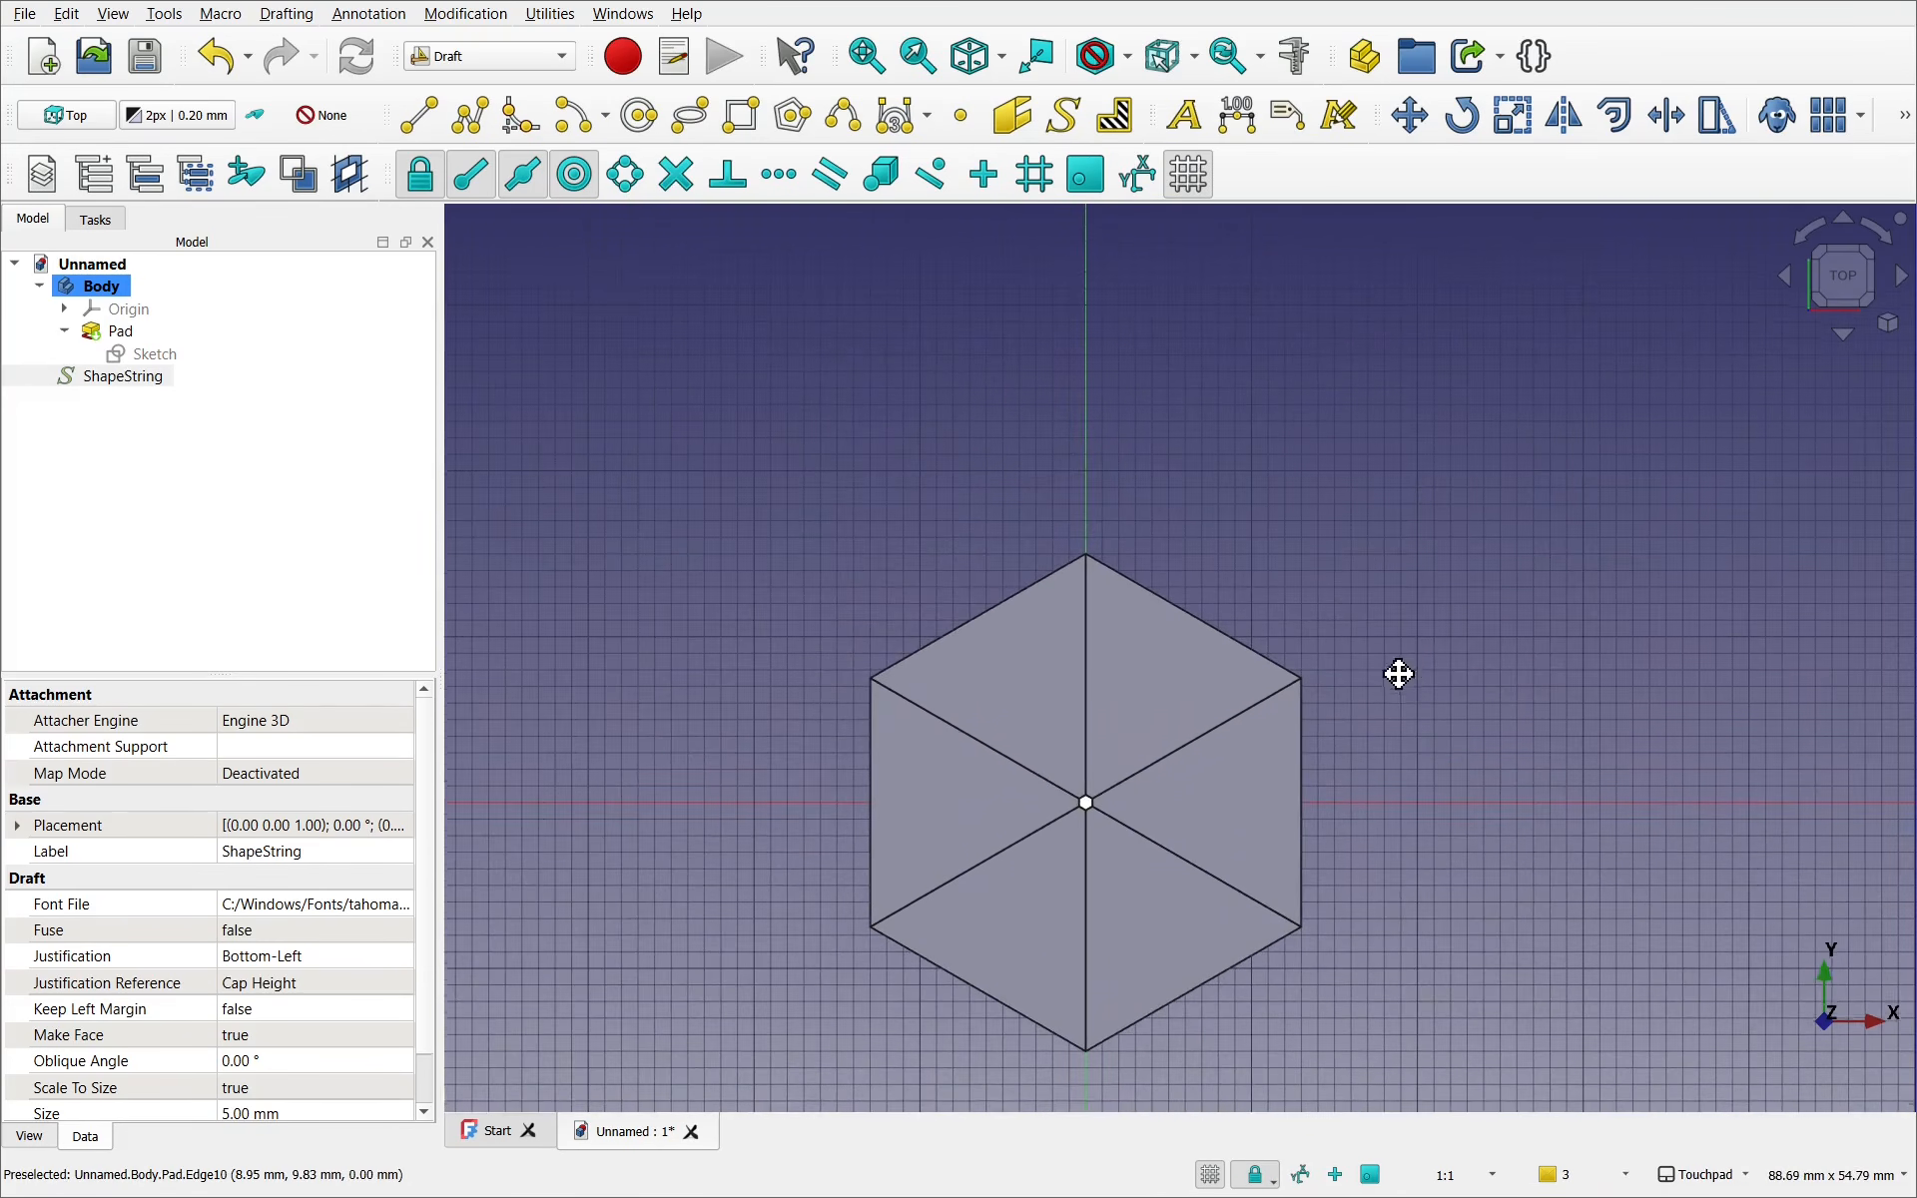
middle_drag(1399, 675, 1382, 493)
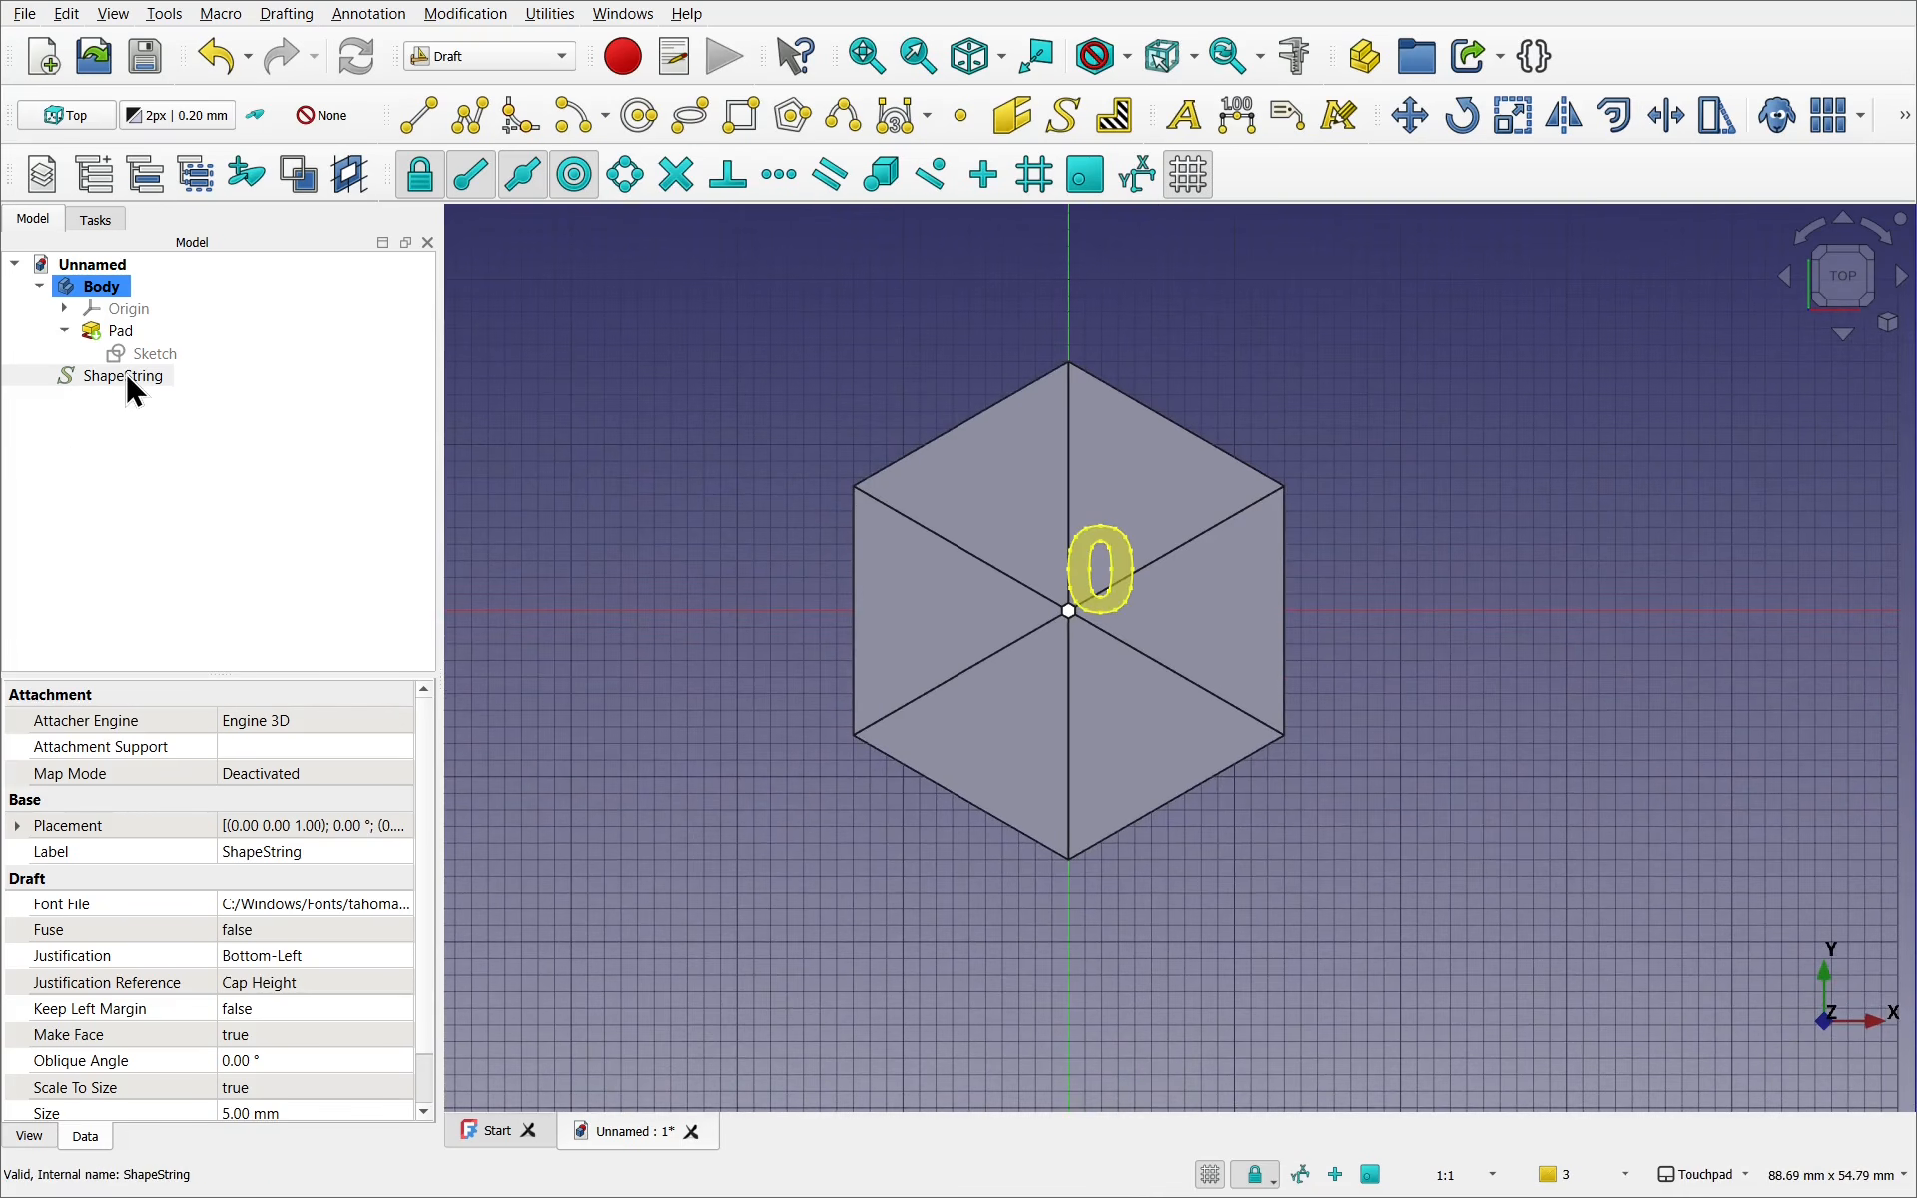
click(103, 286)
key(space)
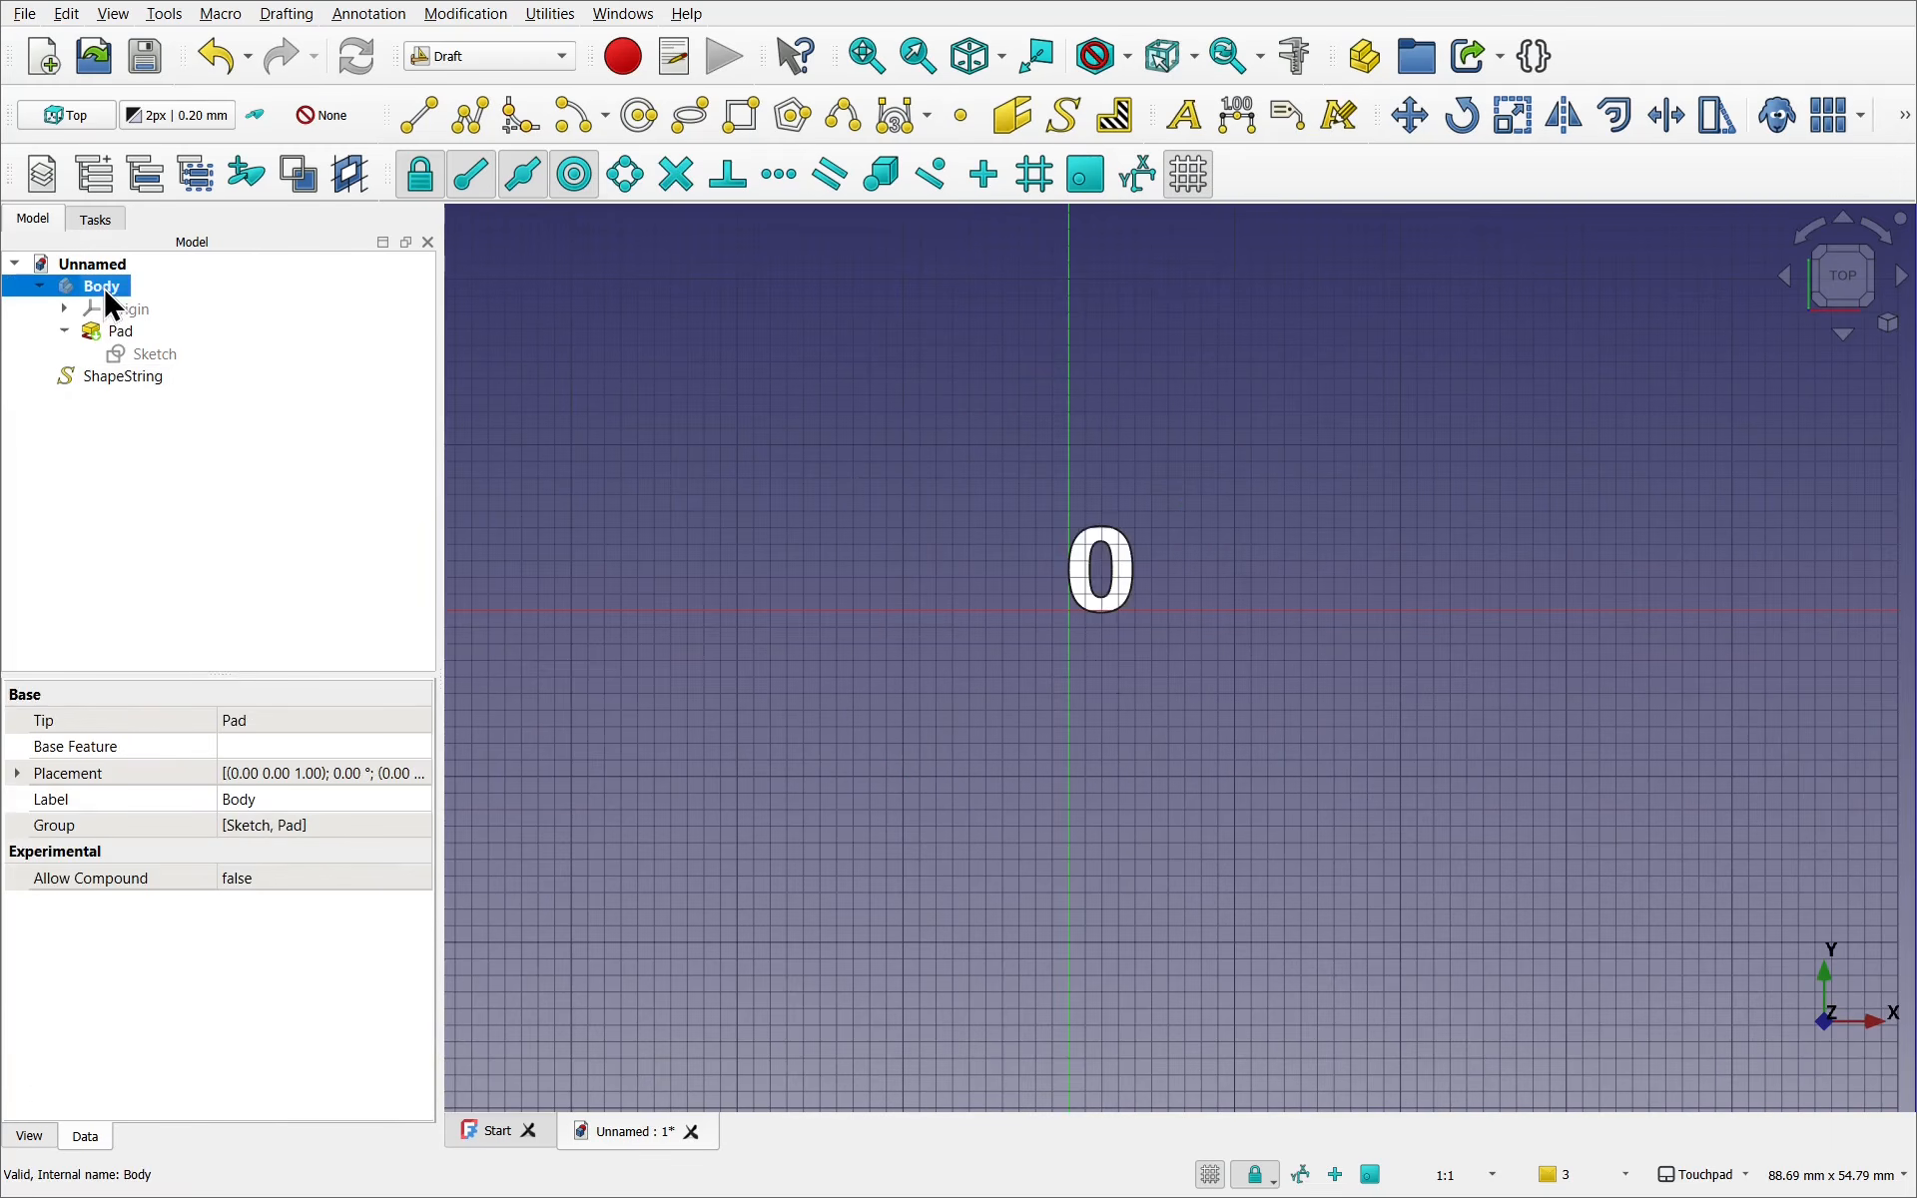
Set the justification of the 0 ShapeString to Middle-Center
click(130, 377)
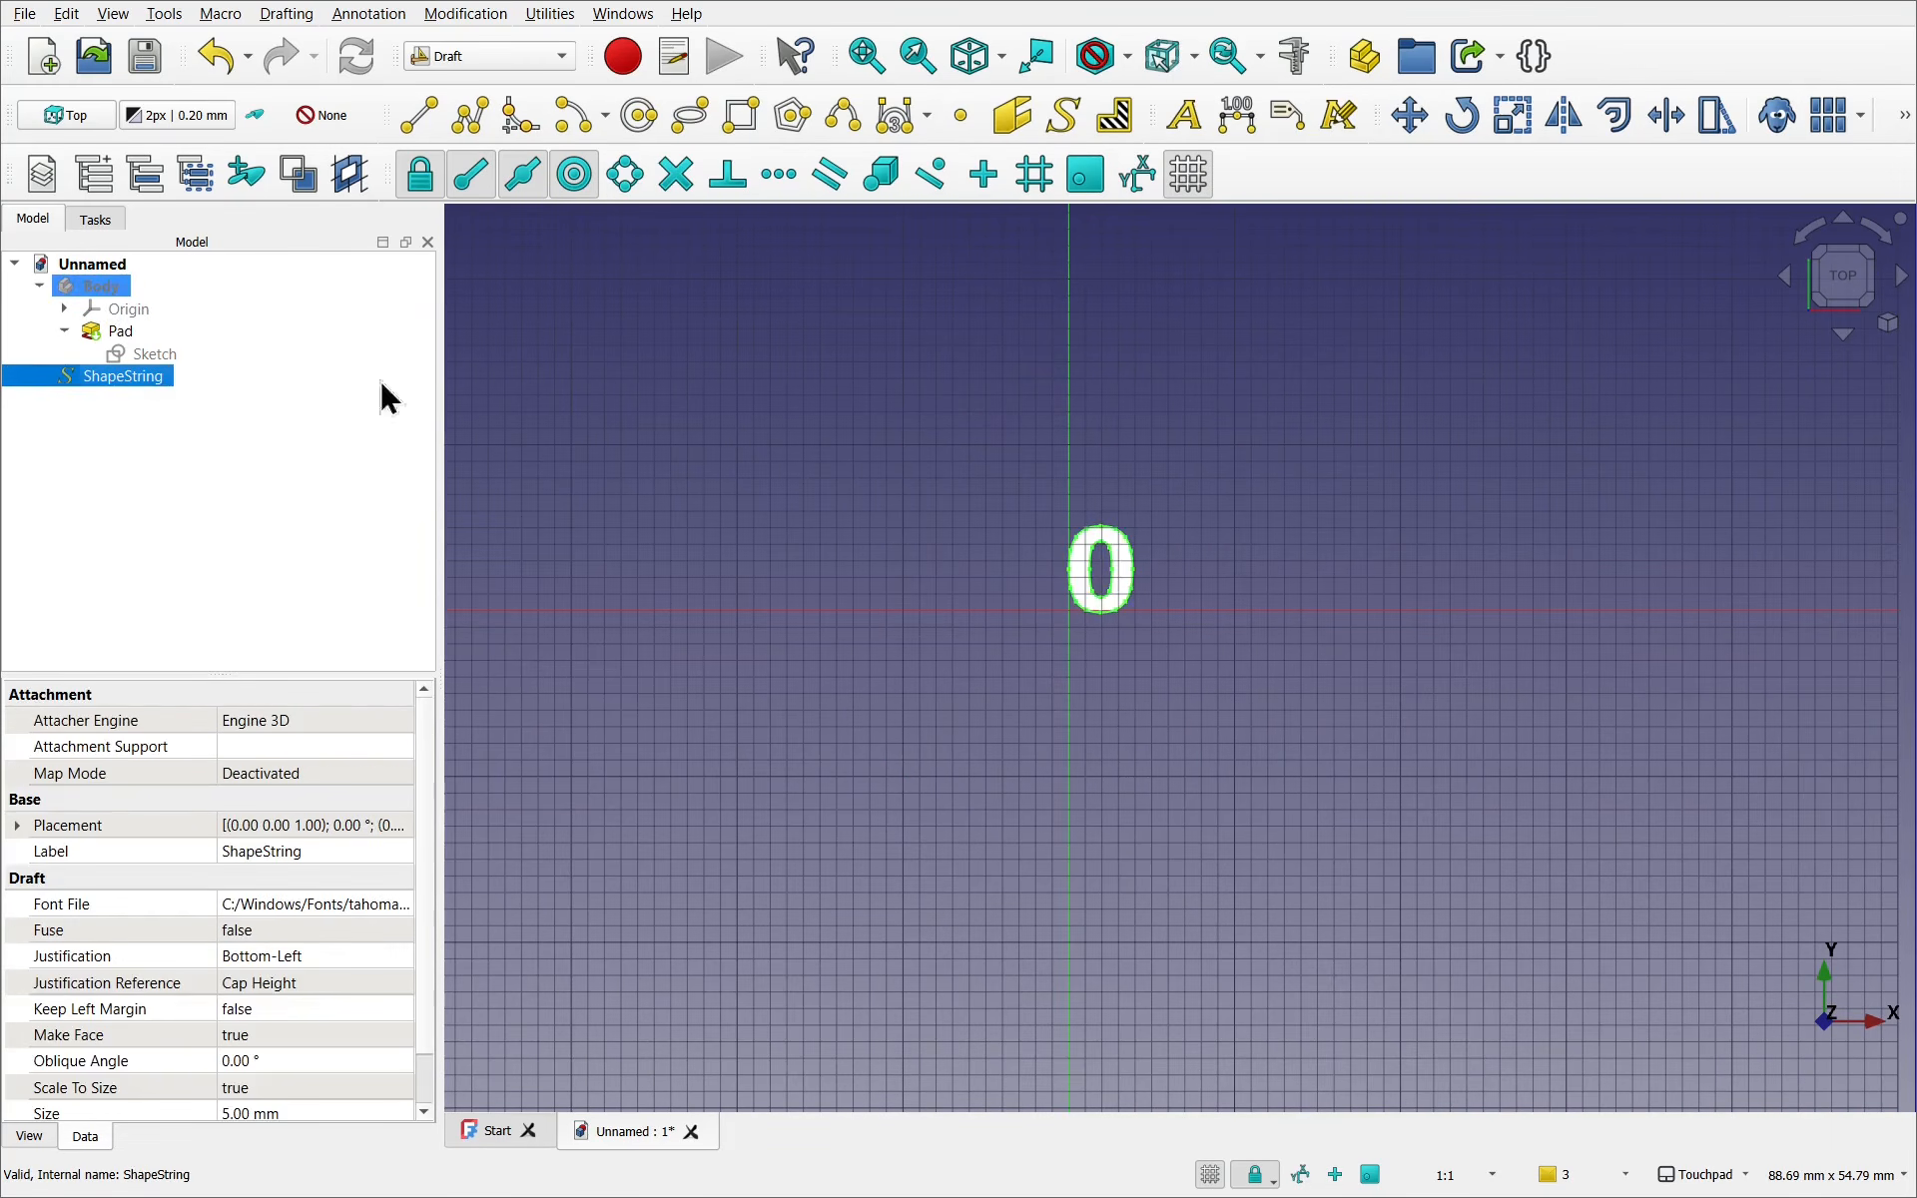
scroll(1028, 607, up, 3)
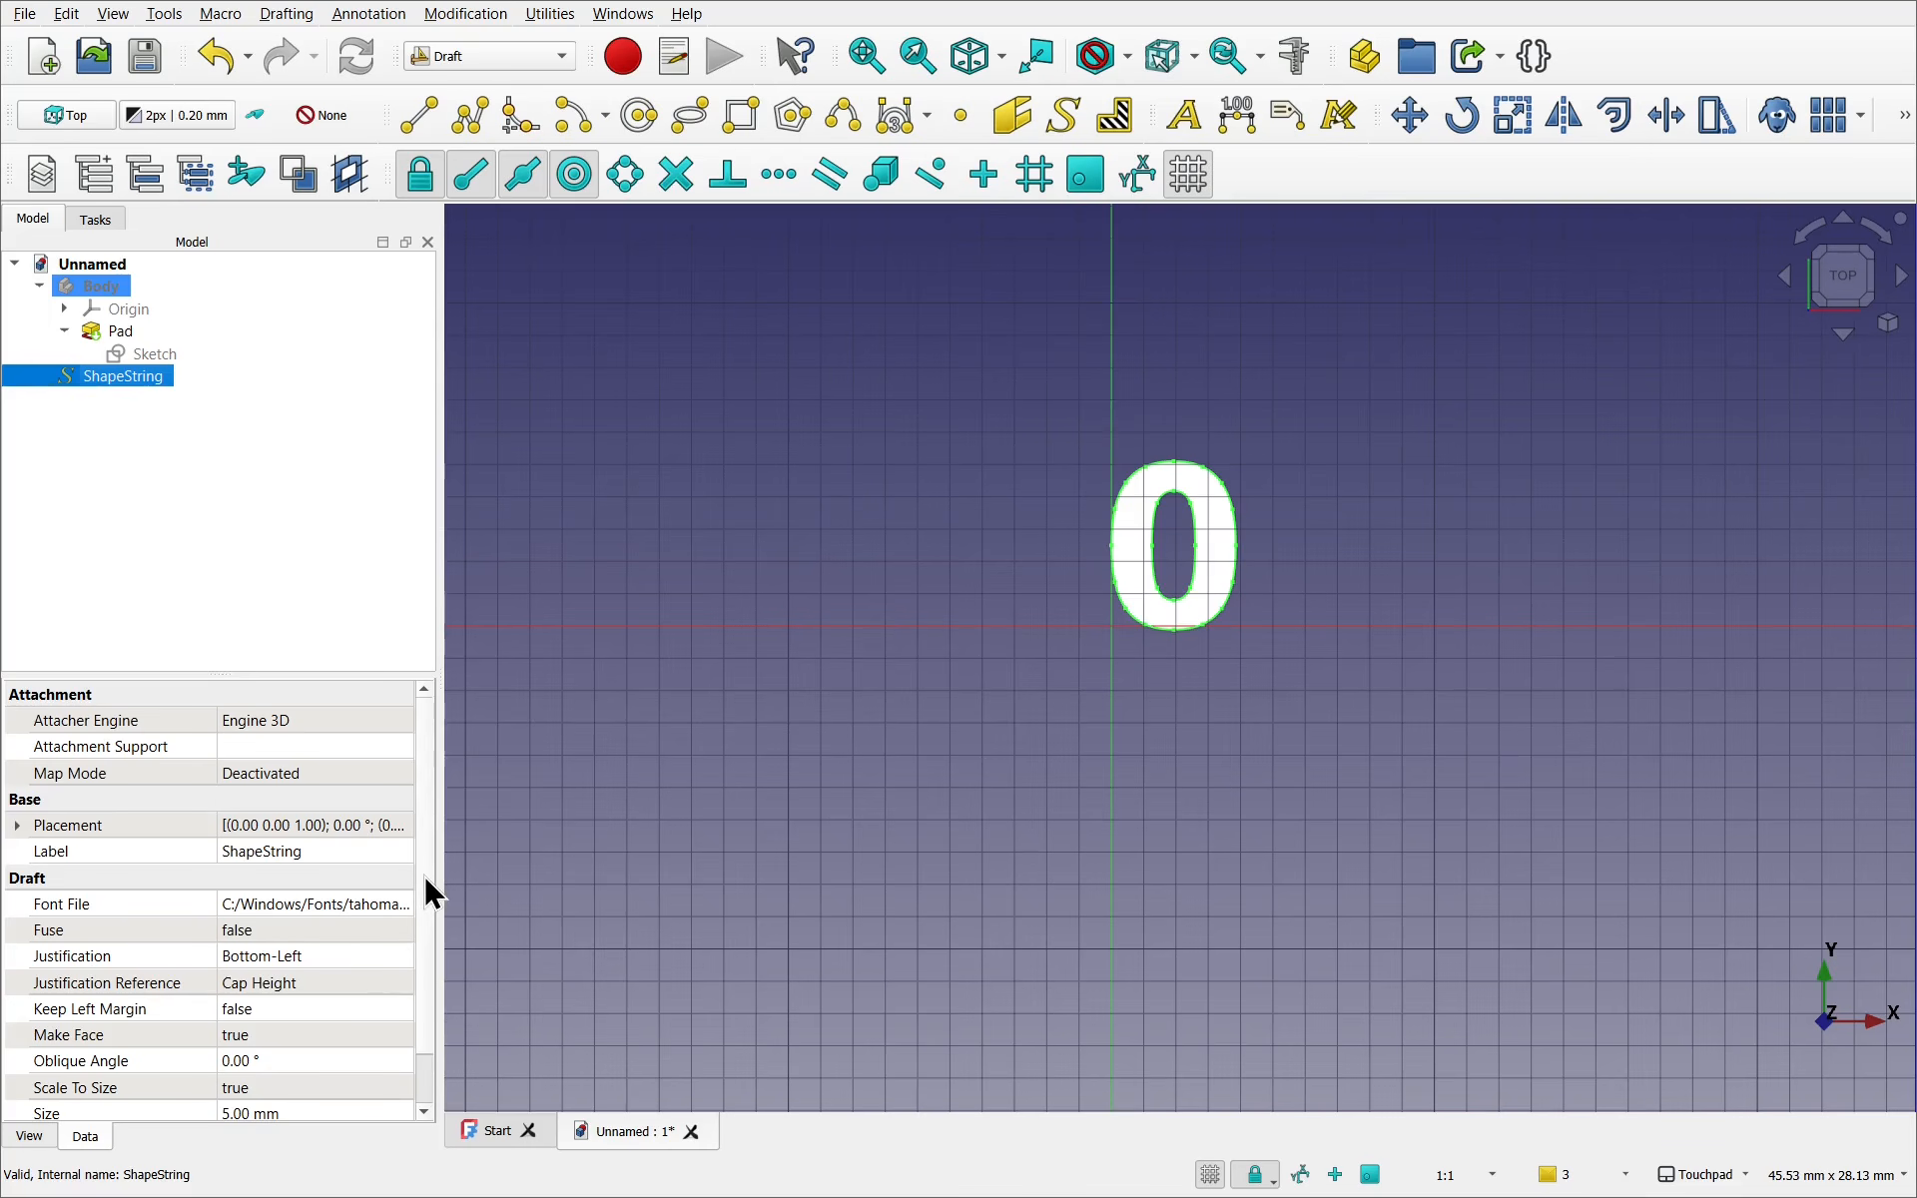
scroll(428, 890, down, 1)
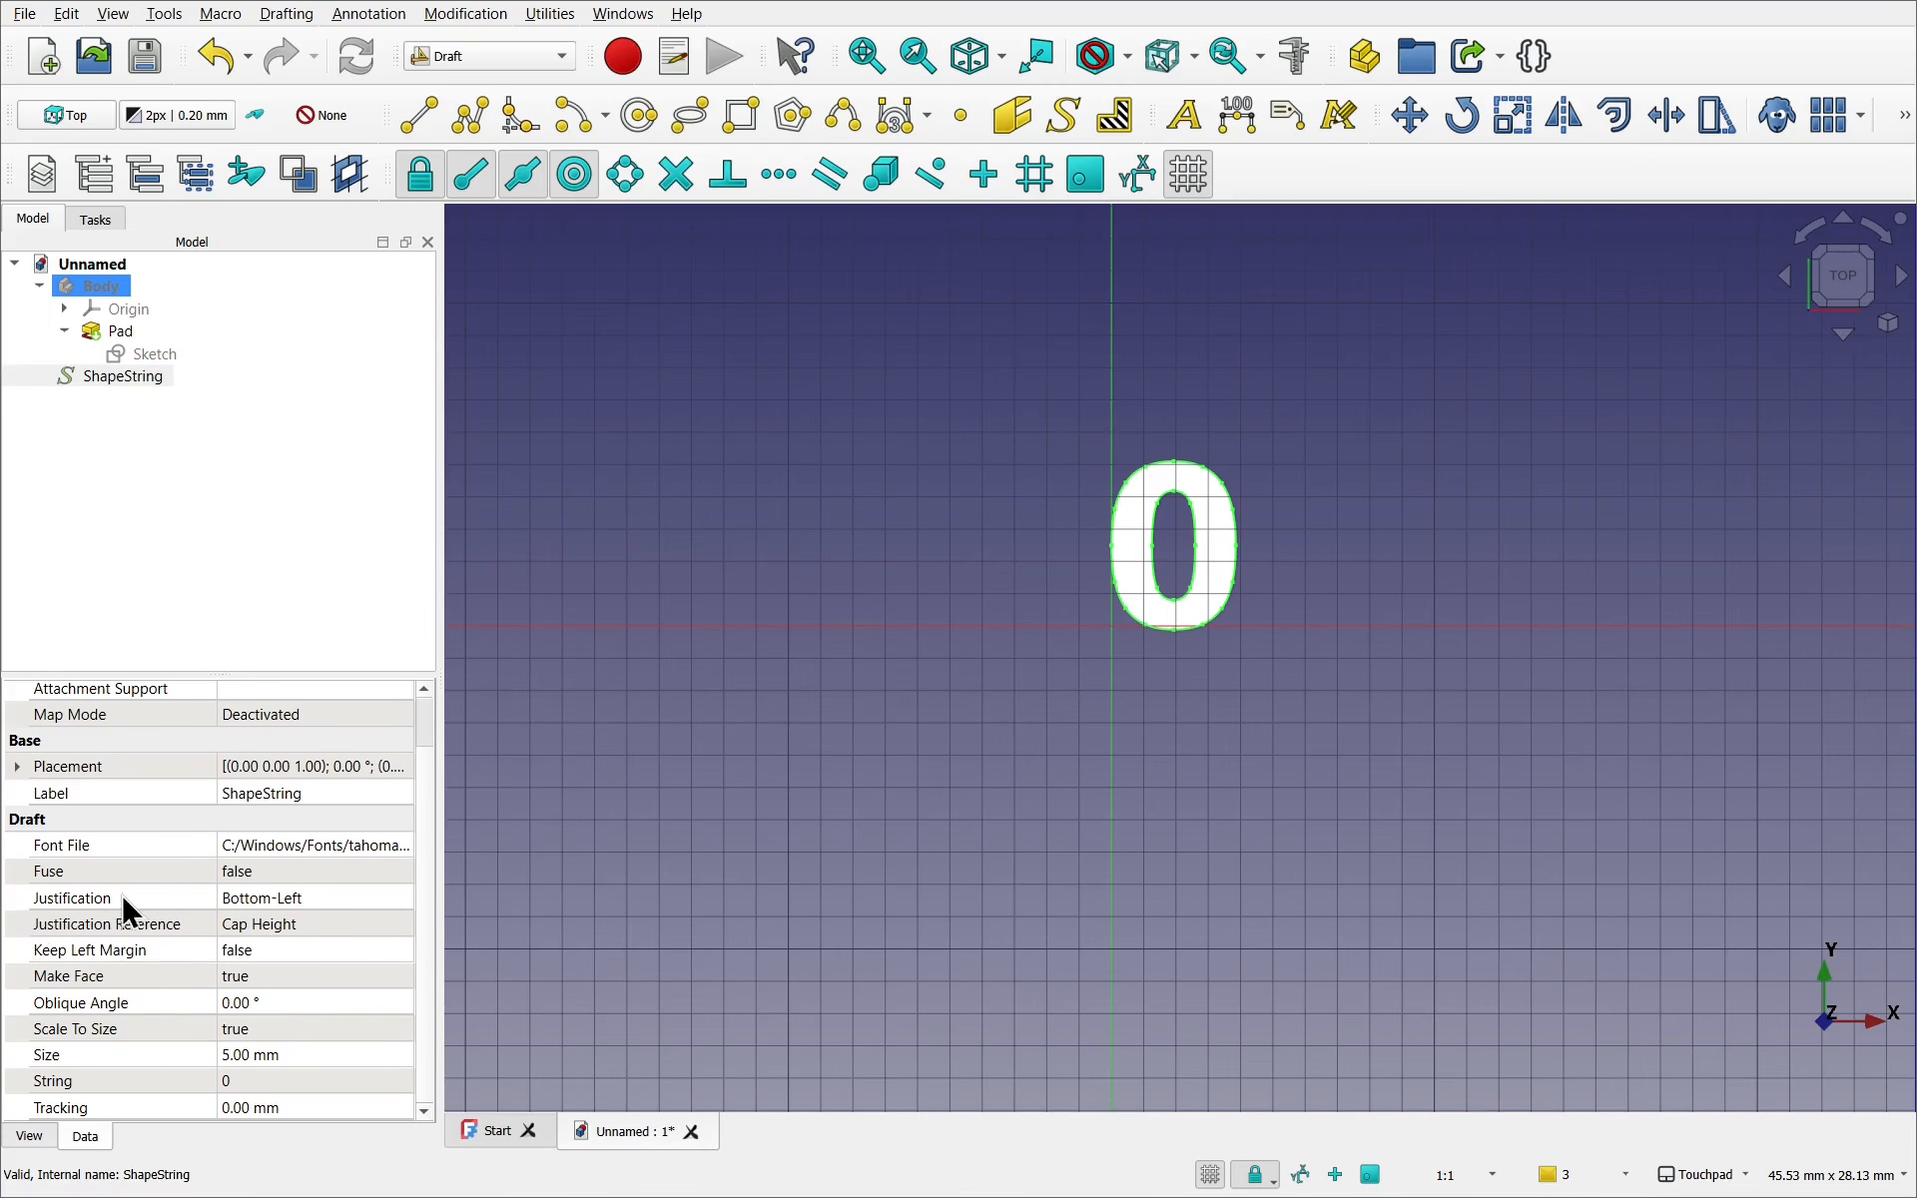
click(328, 890)
click(327, 890)
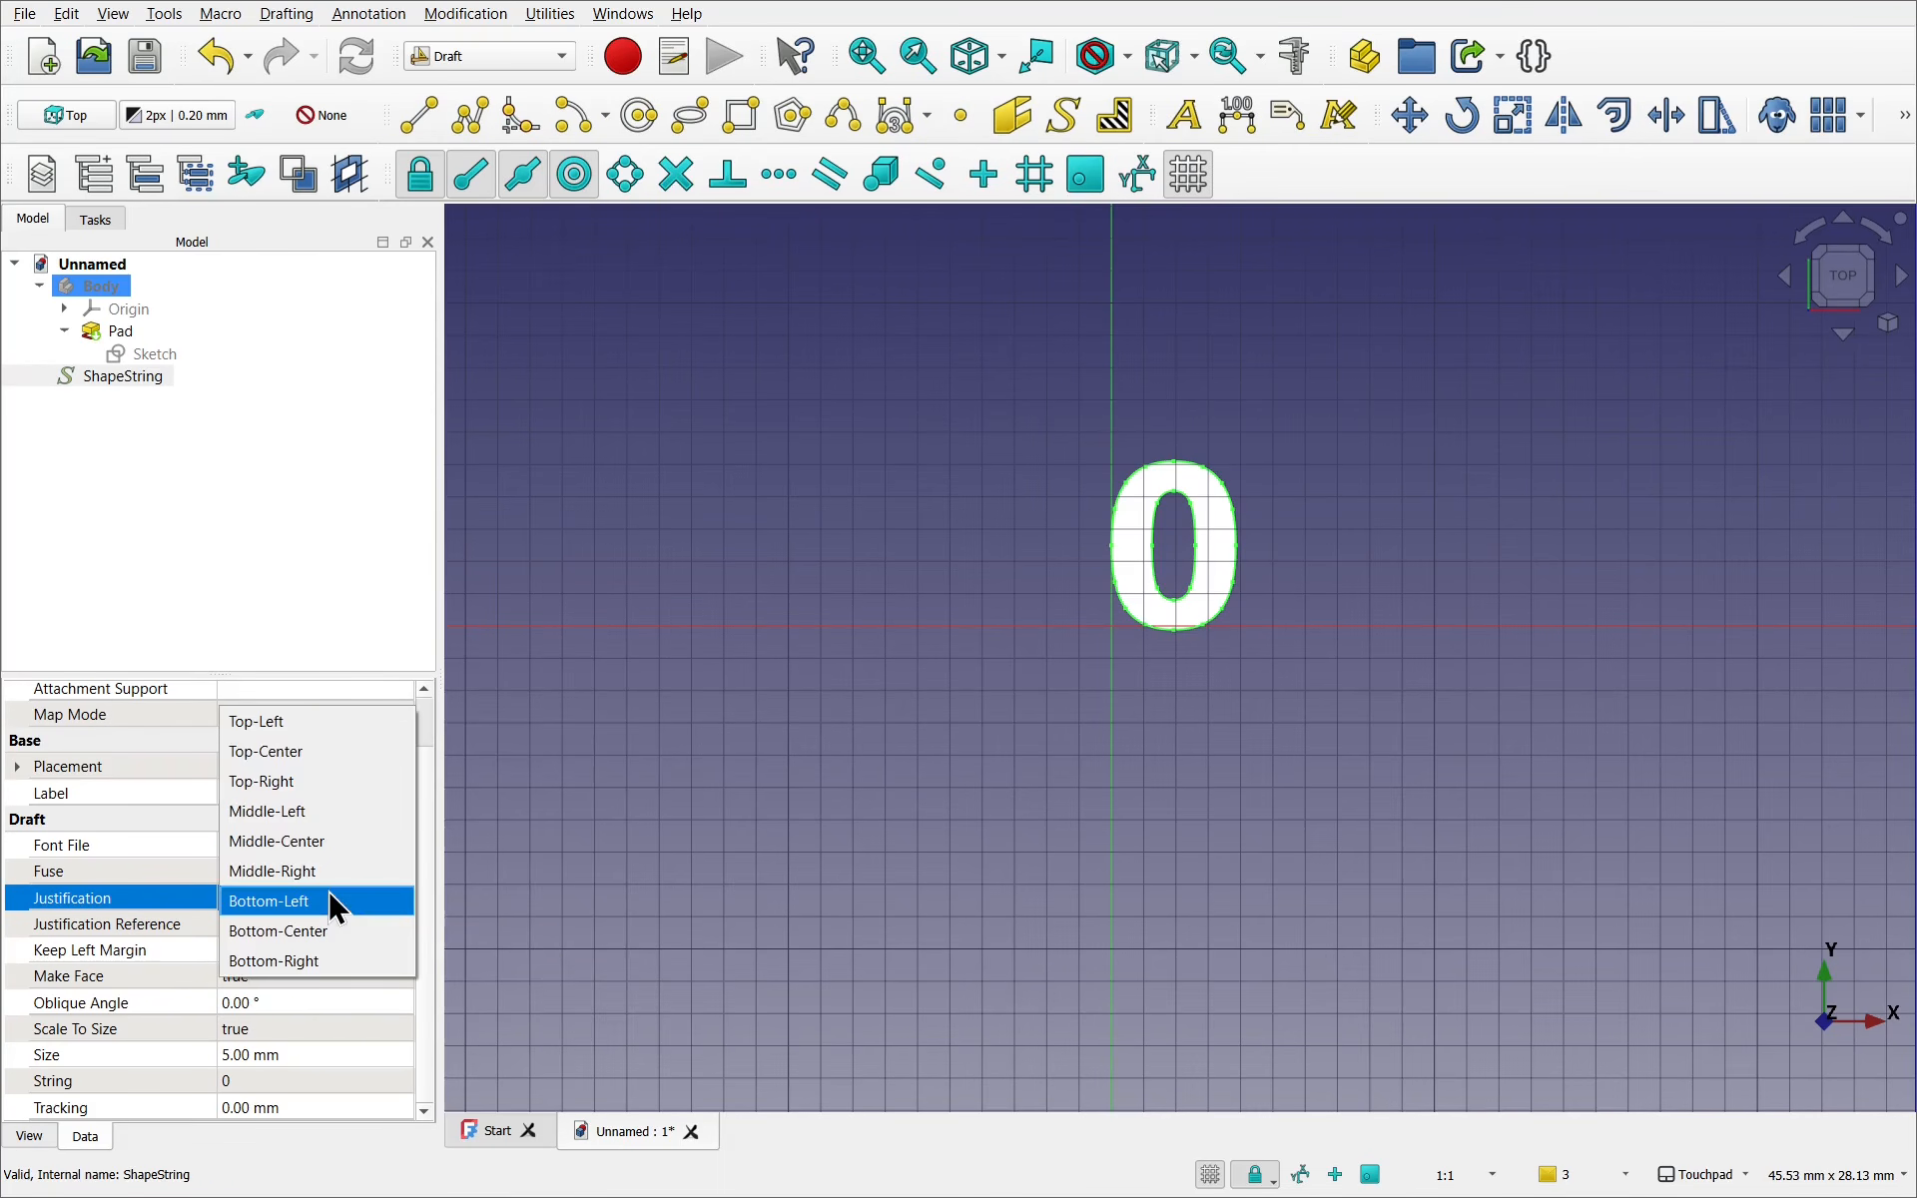
click(358, 851)
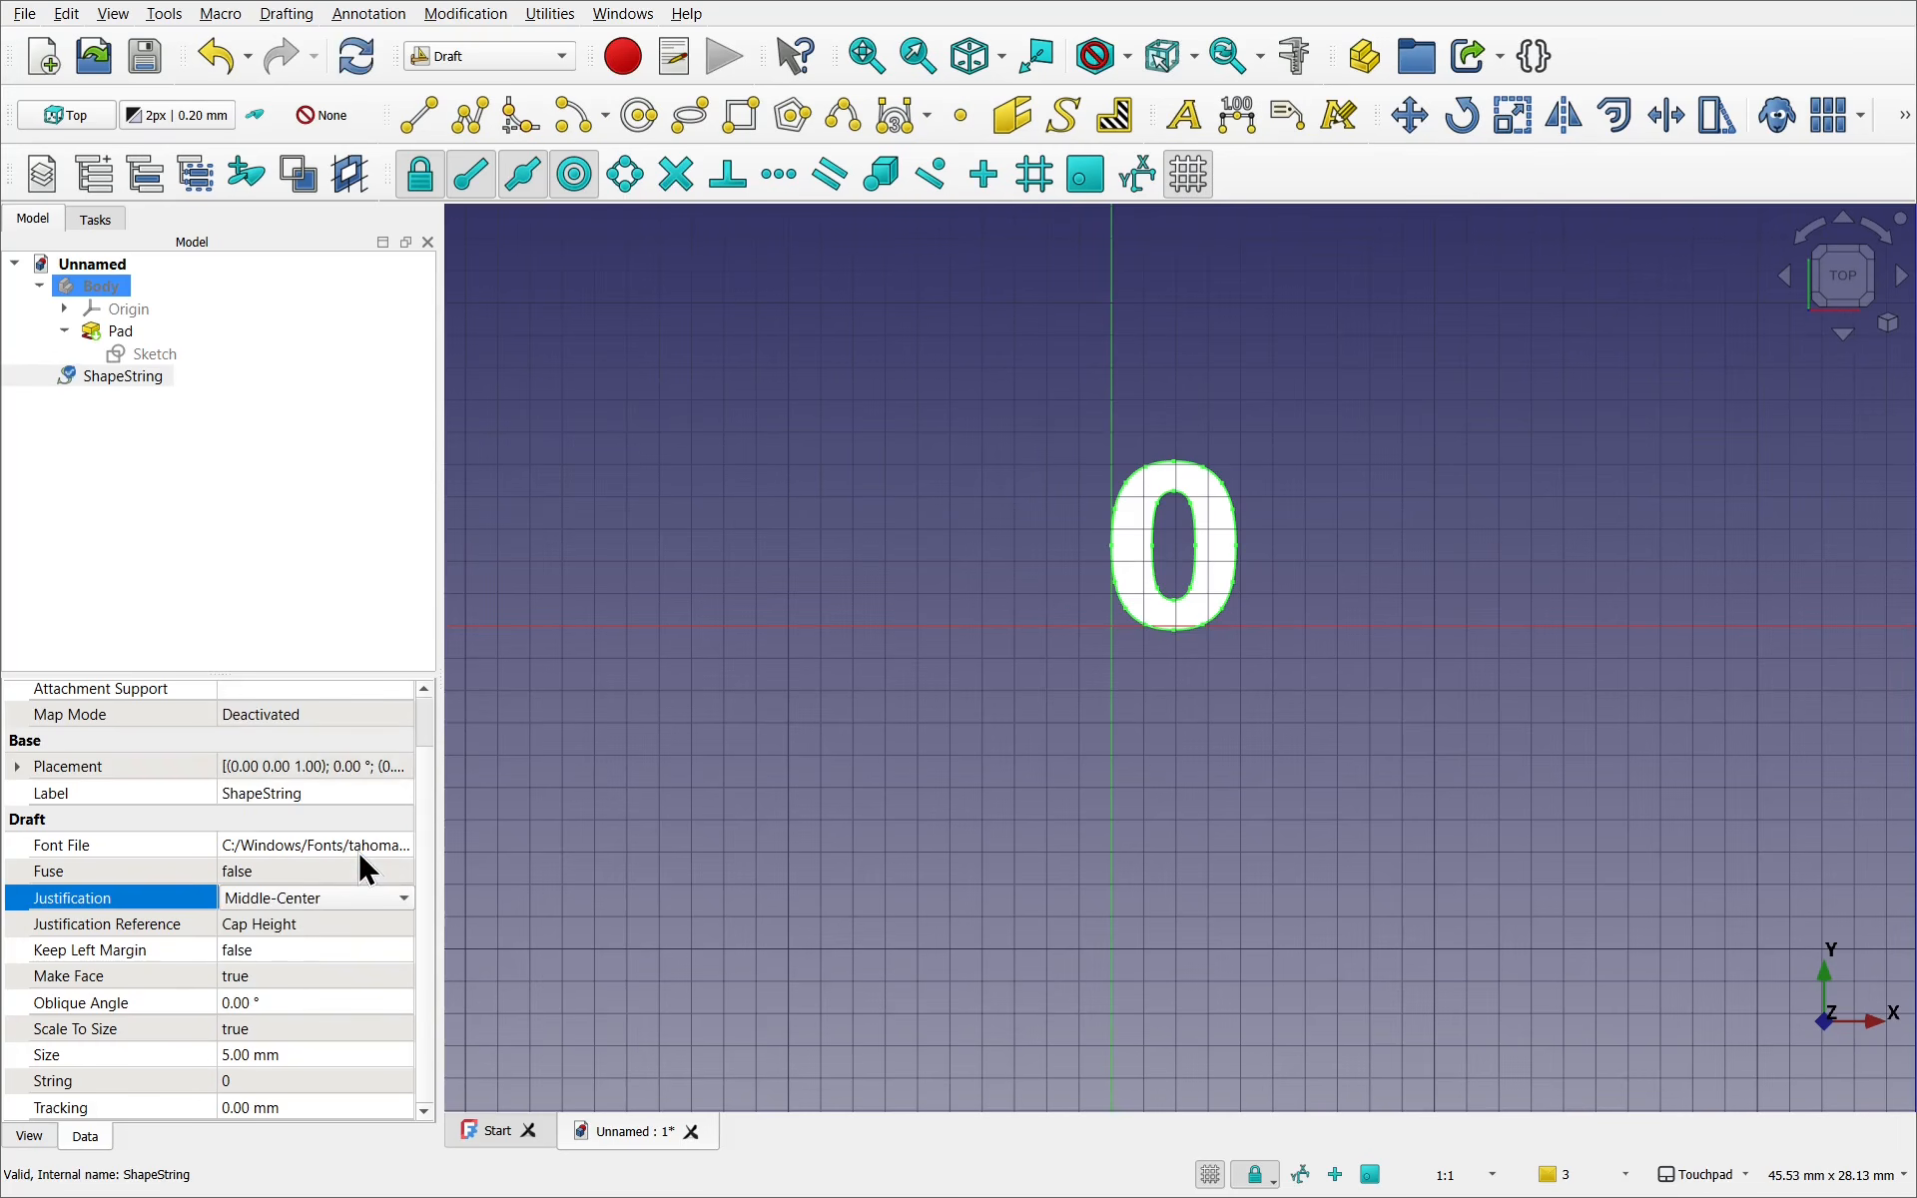
click(847, 744)
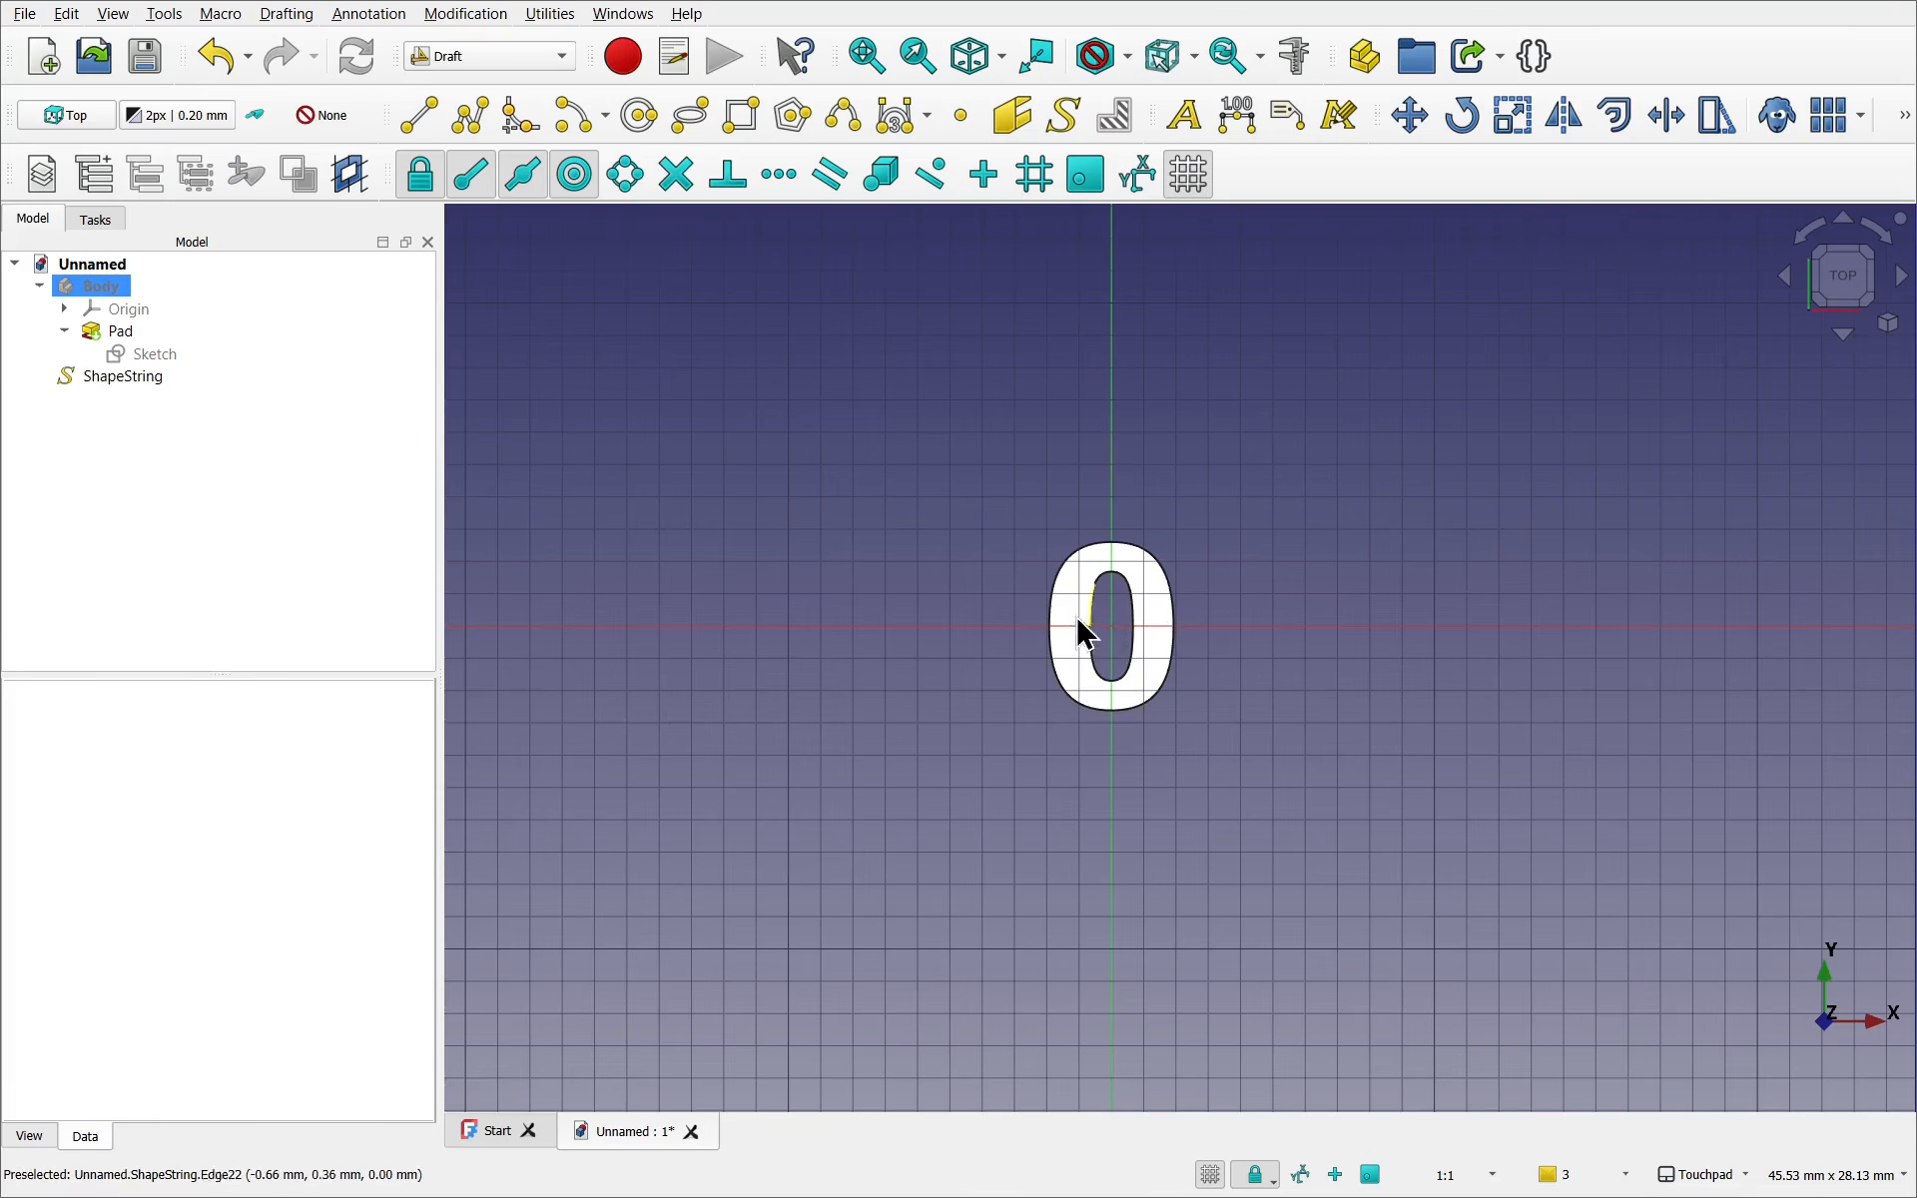
Show the die body again
scroll(1054, 719, down, 1)
scroll(1053, 719, down, 5)
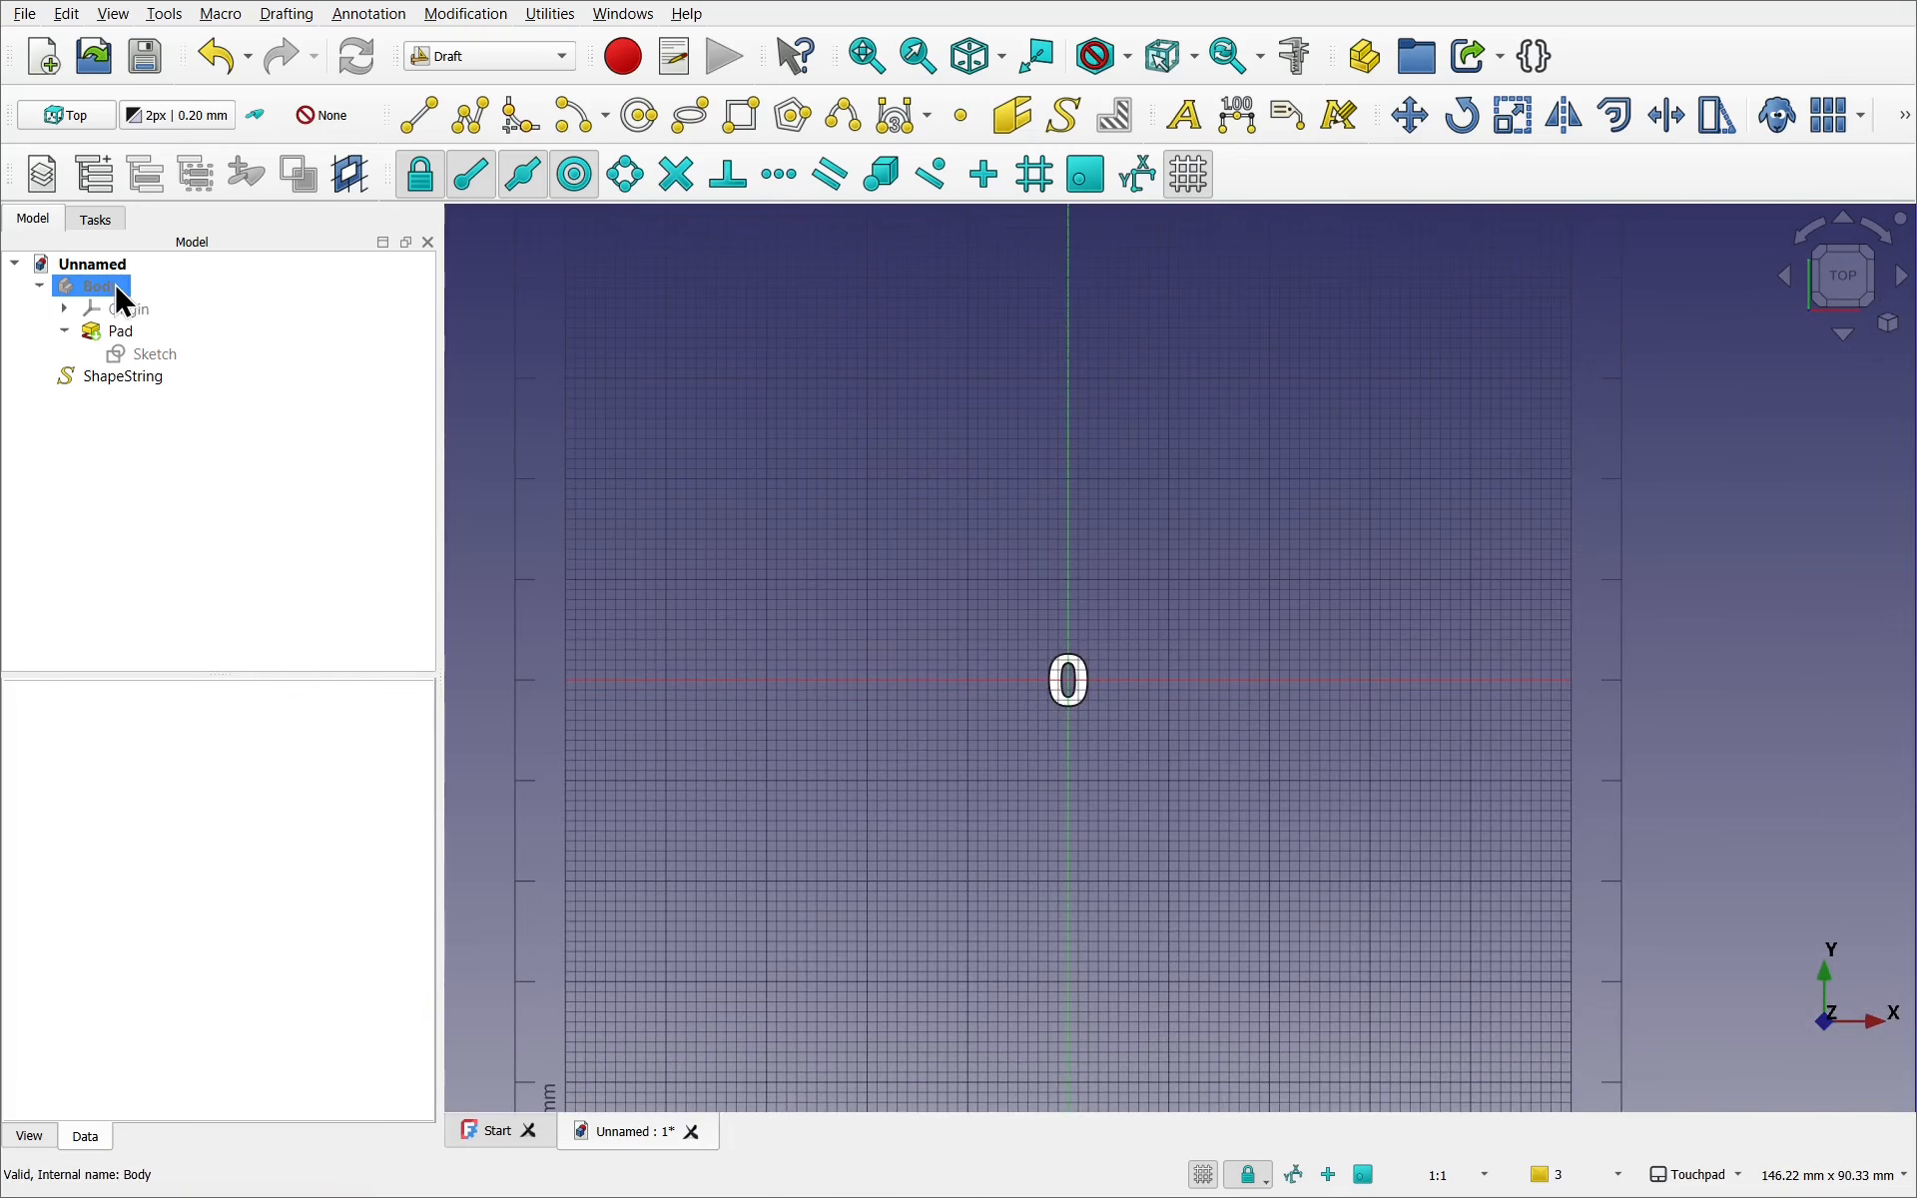
click(115, 284)
key(space)
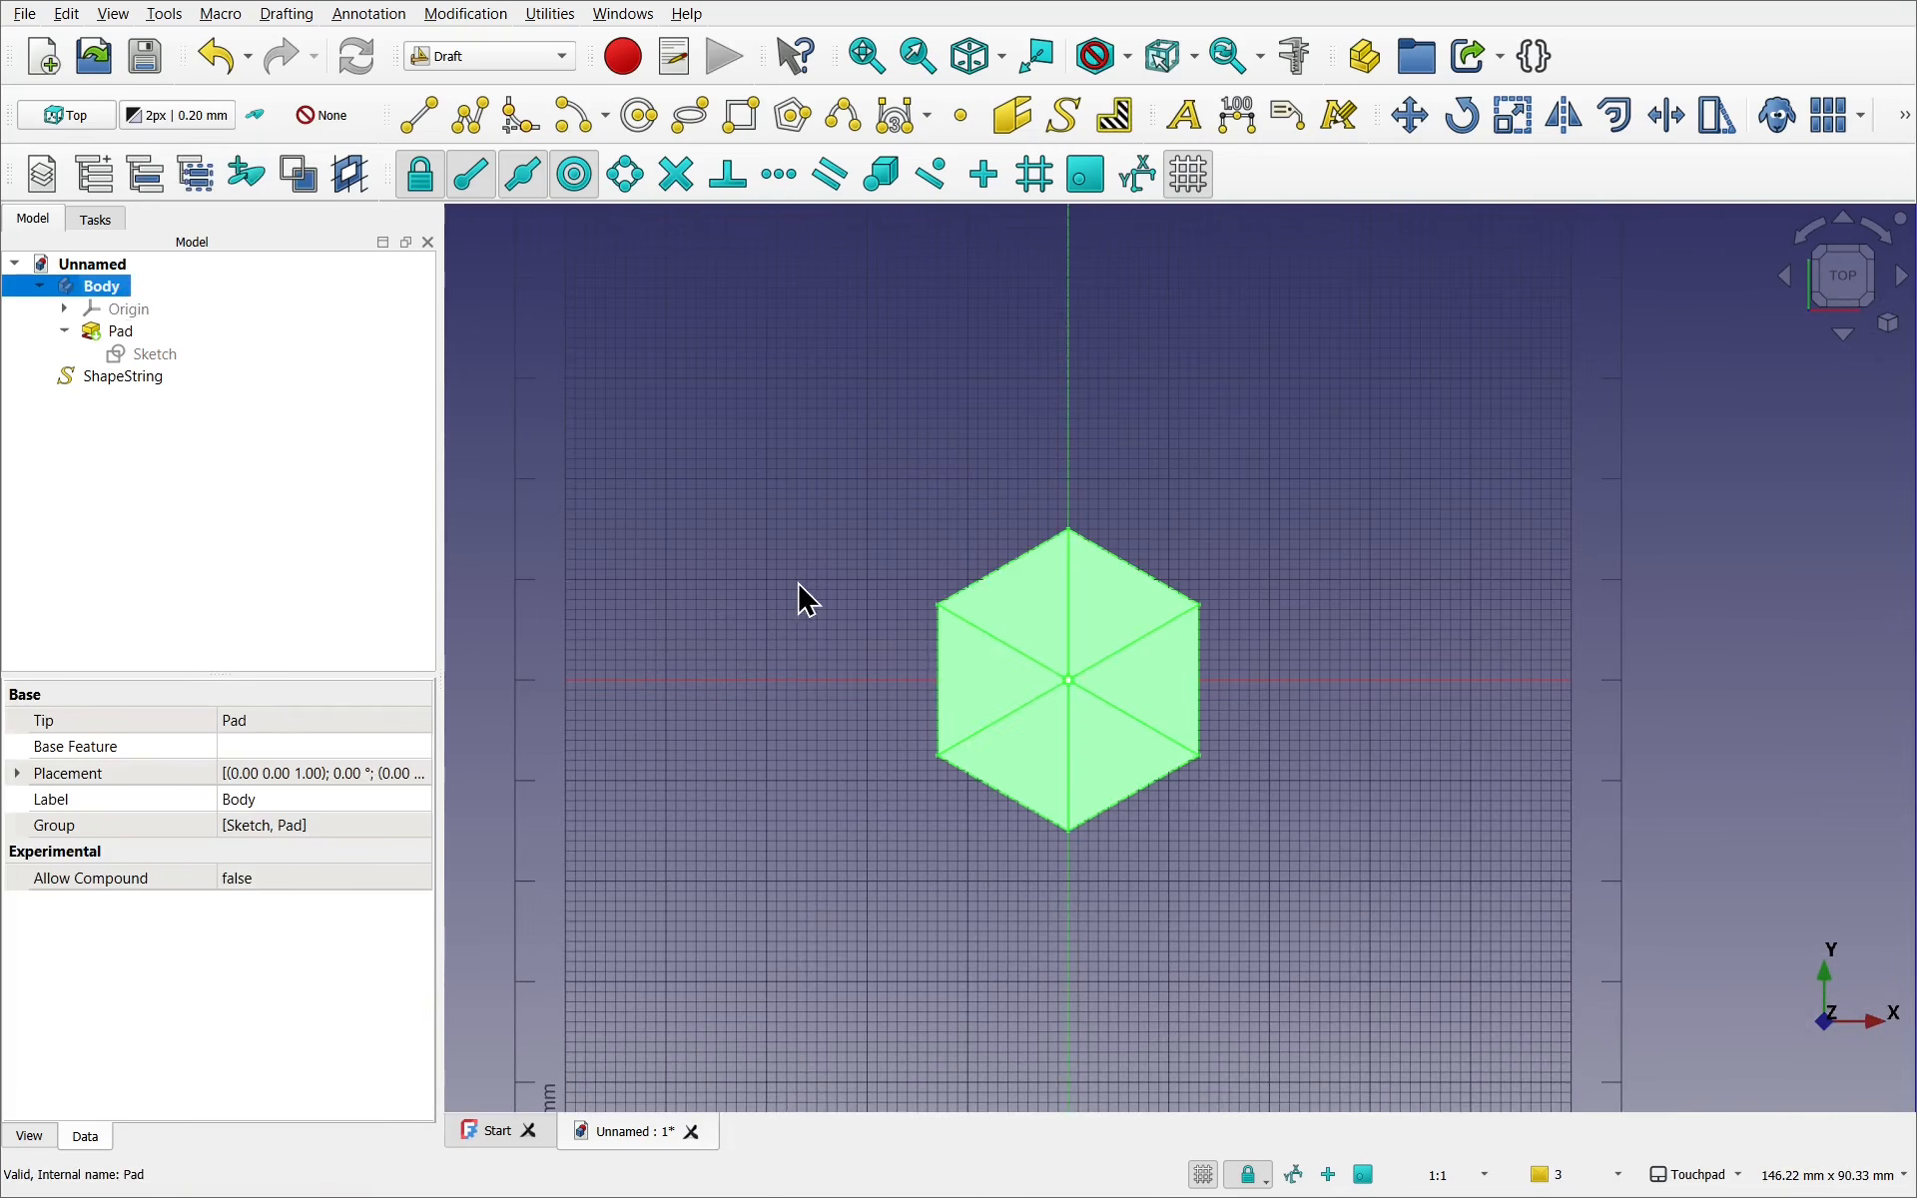
scroll(804, 595, up, 2)
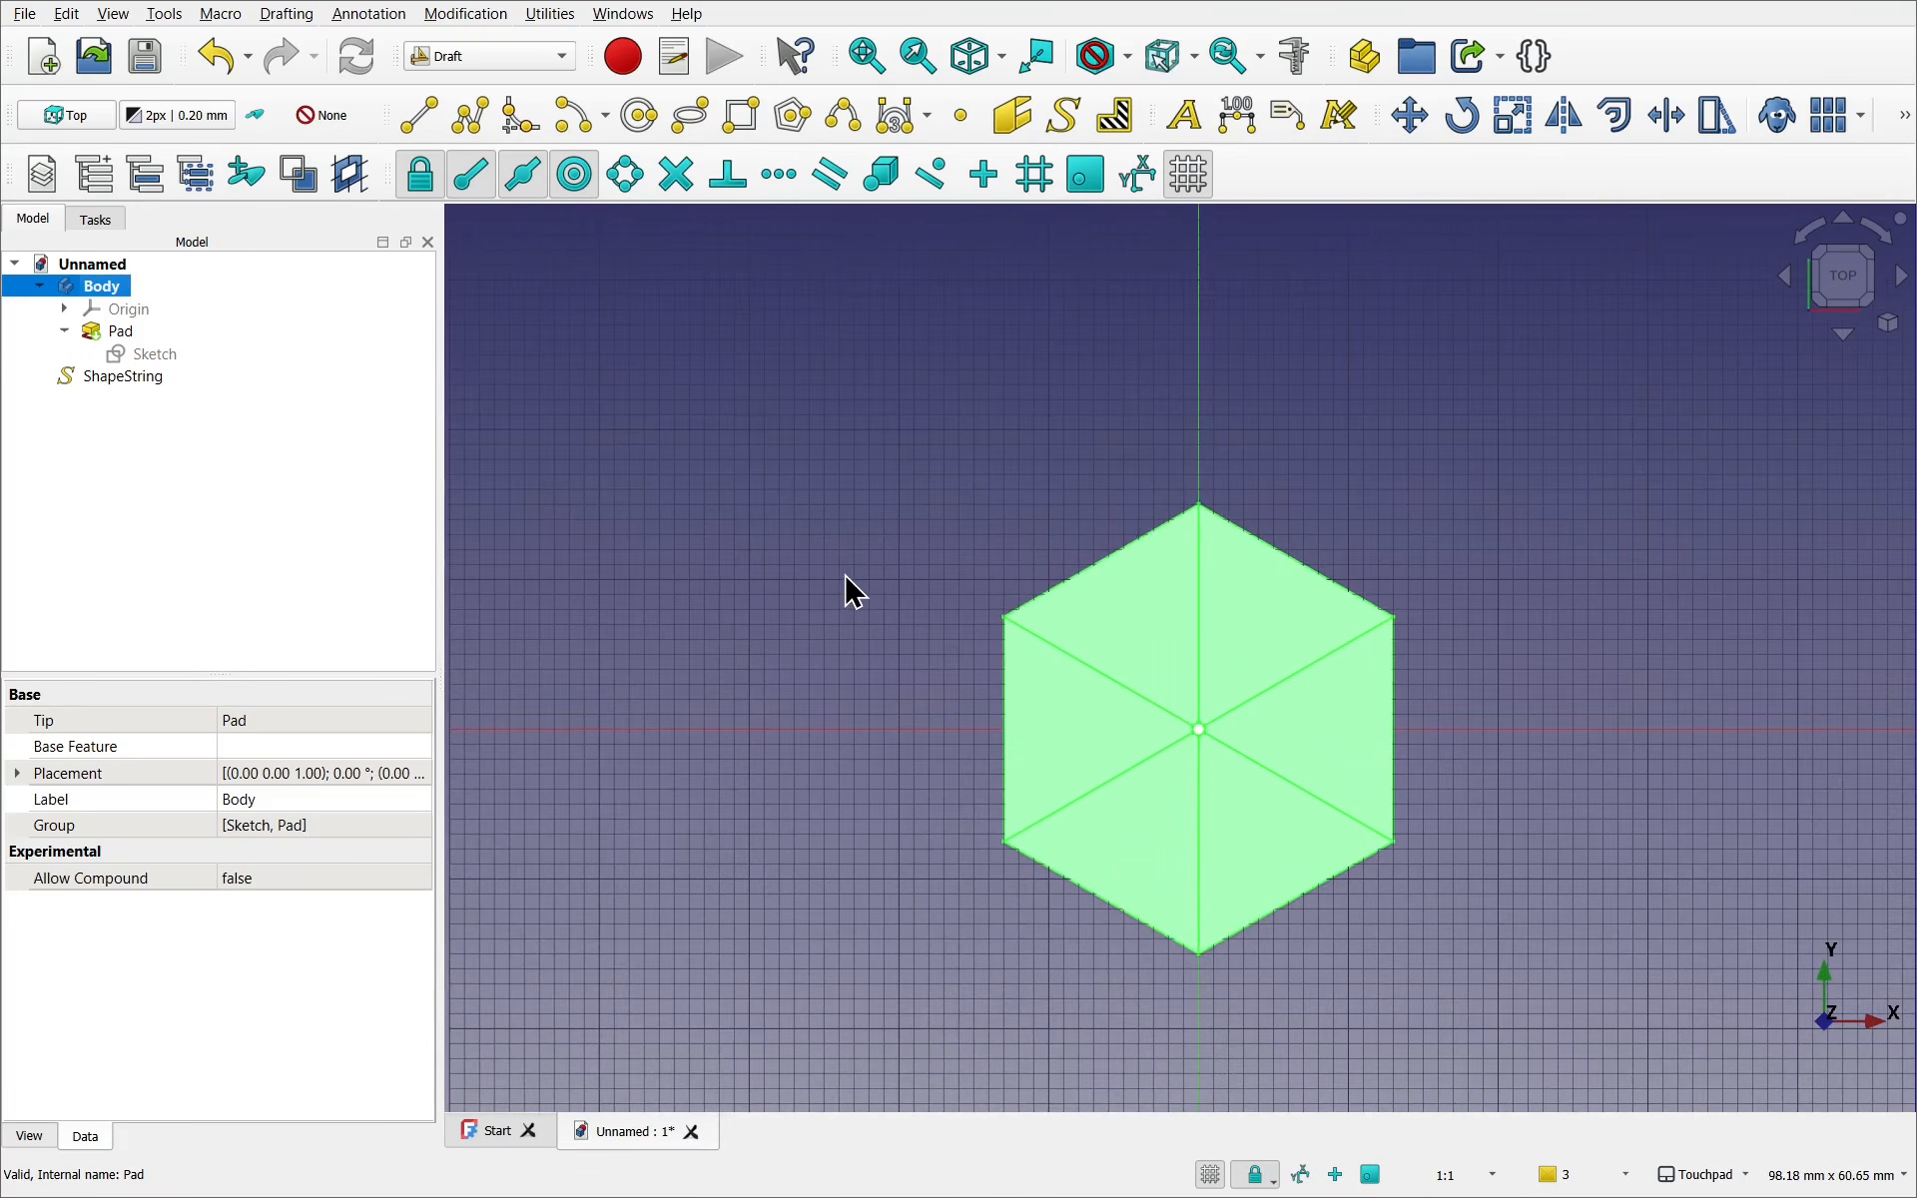
Open the map mode attachment of the 0 ShapeString and attach it to the die's upper-left triangular face
click(115, 378)
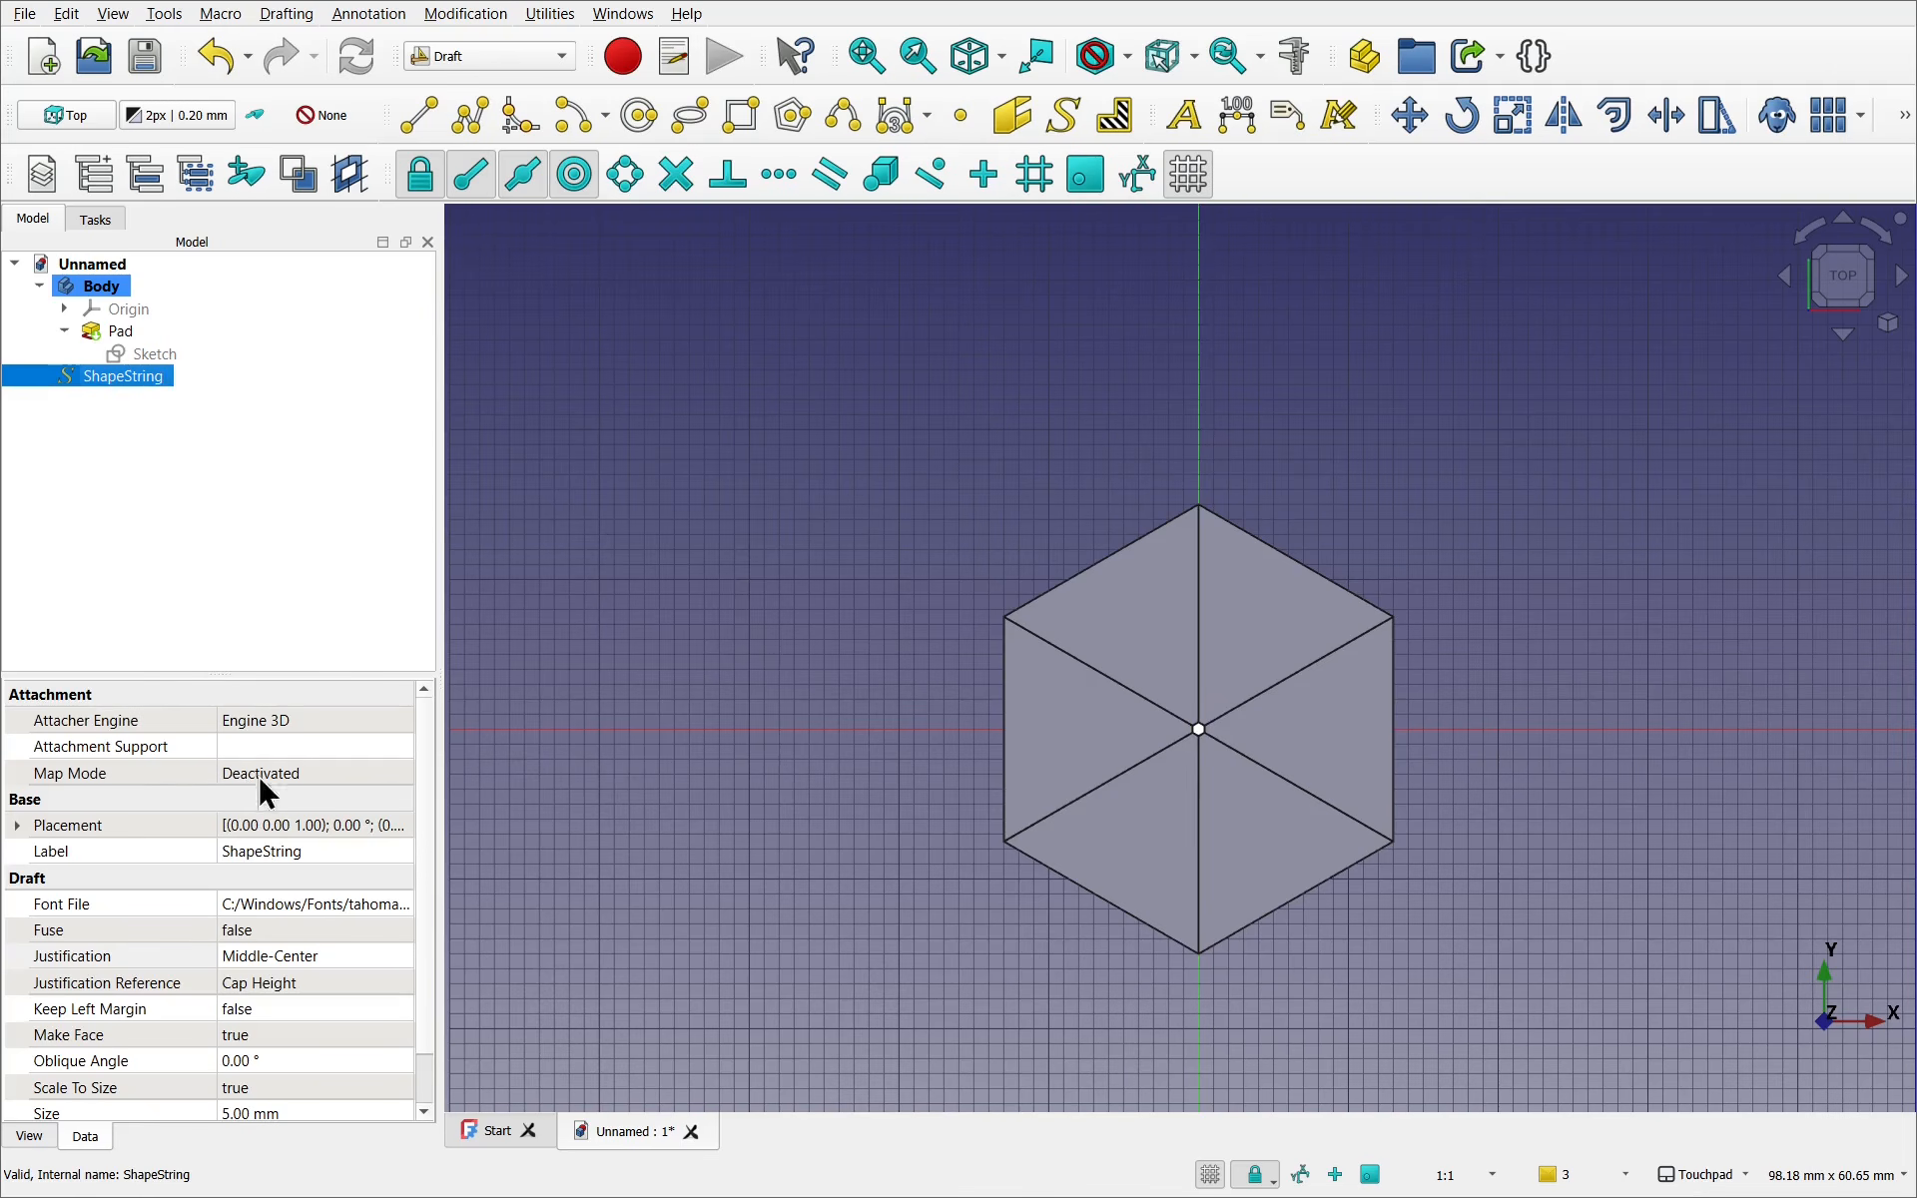
click(348, 774)
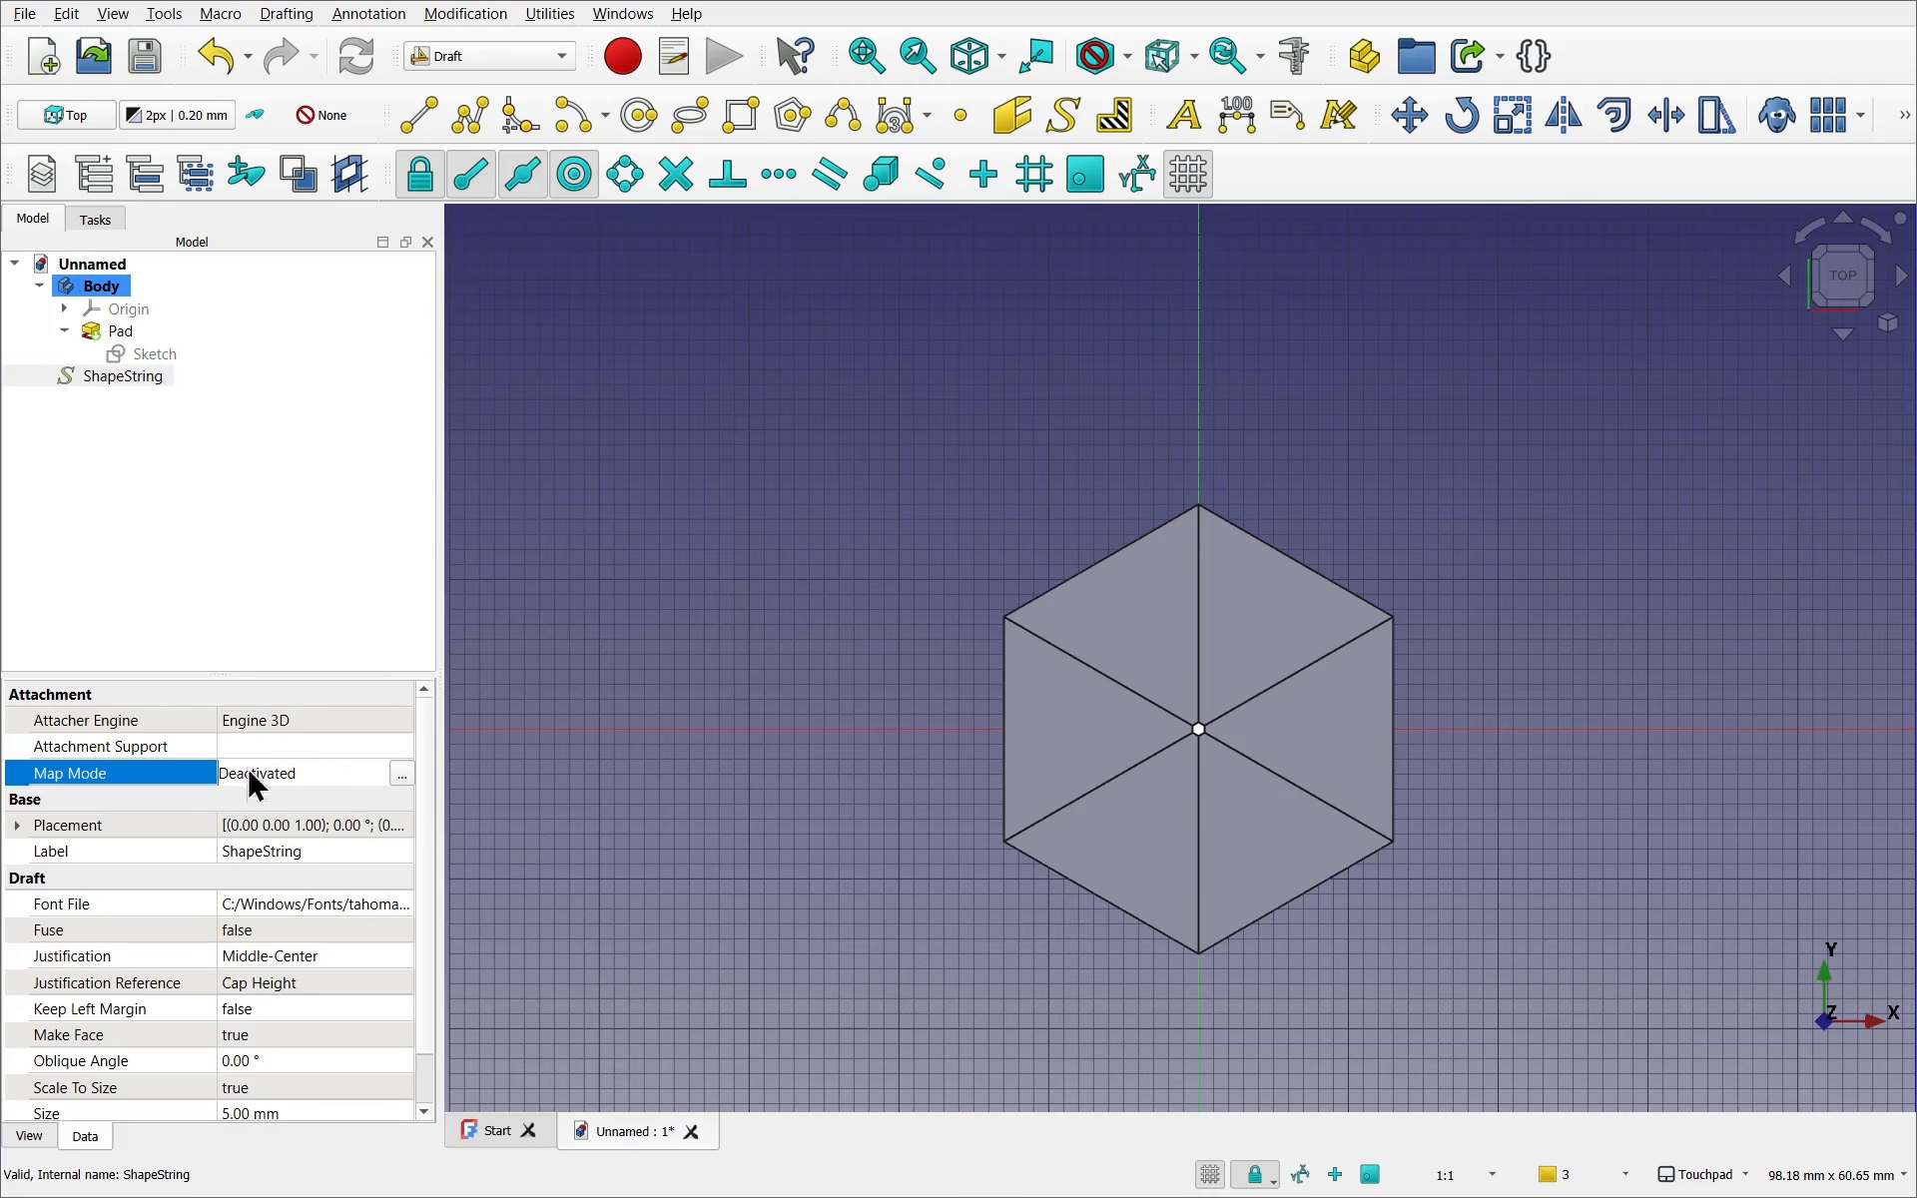
click(401, 772)
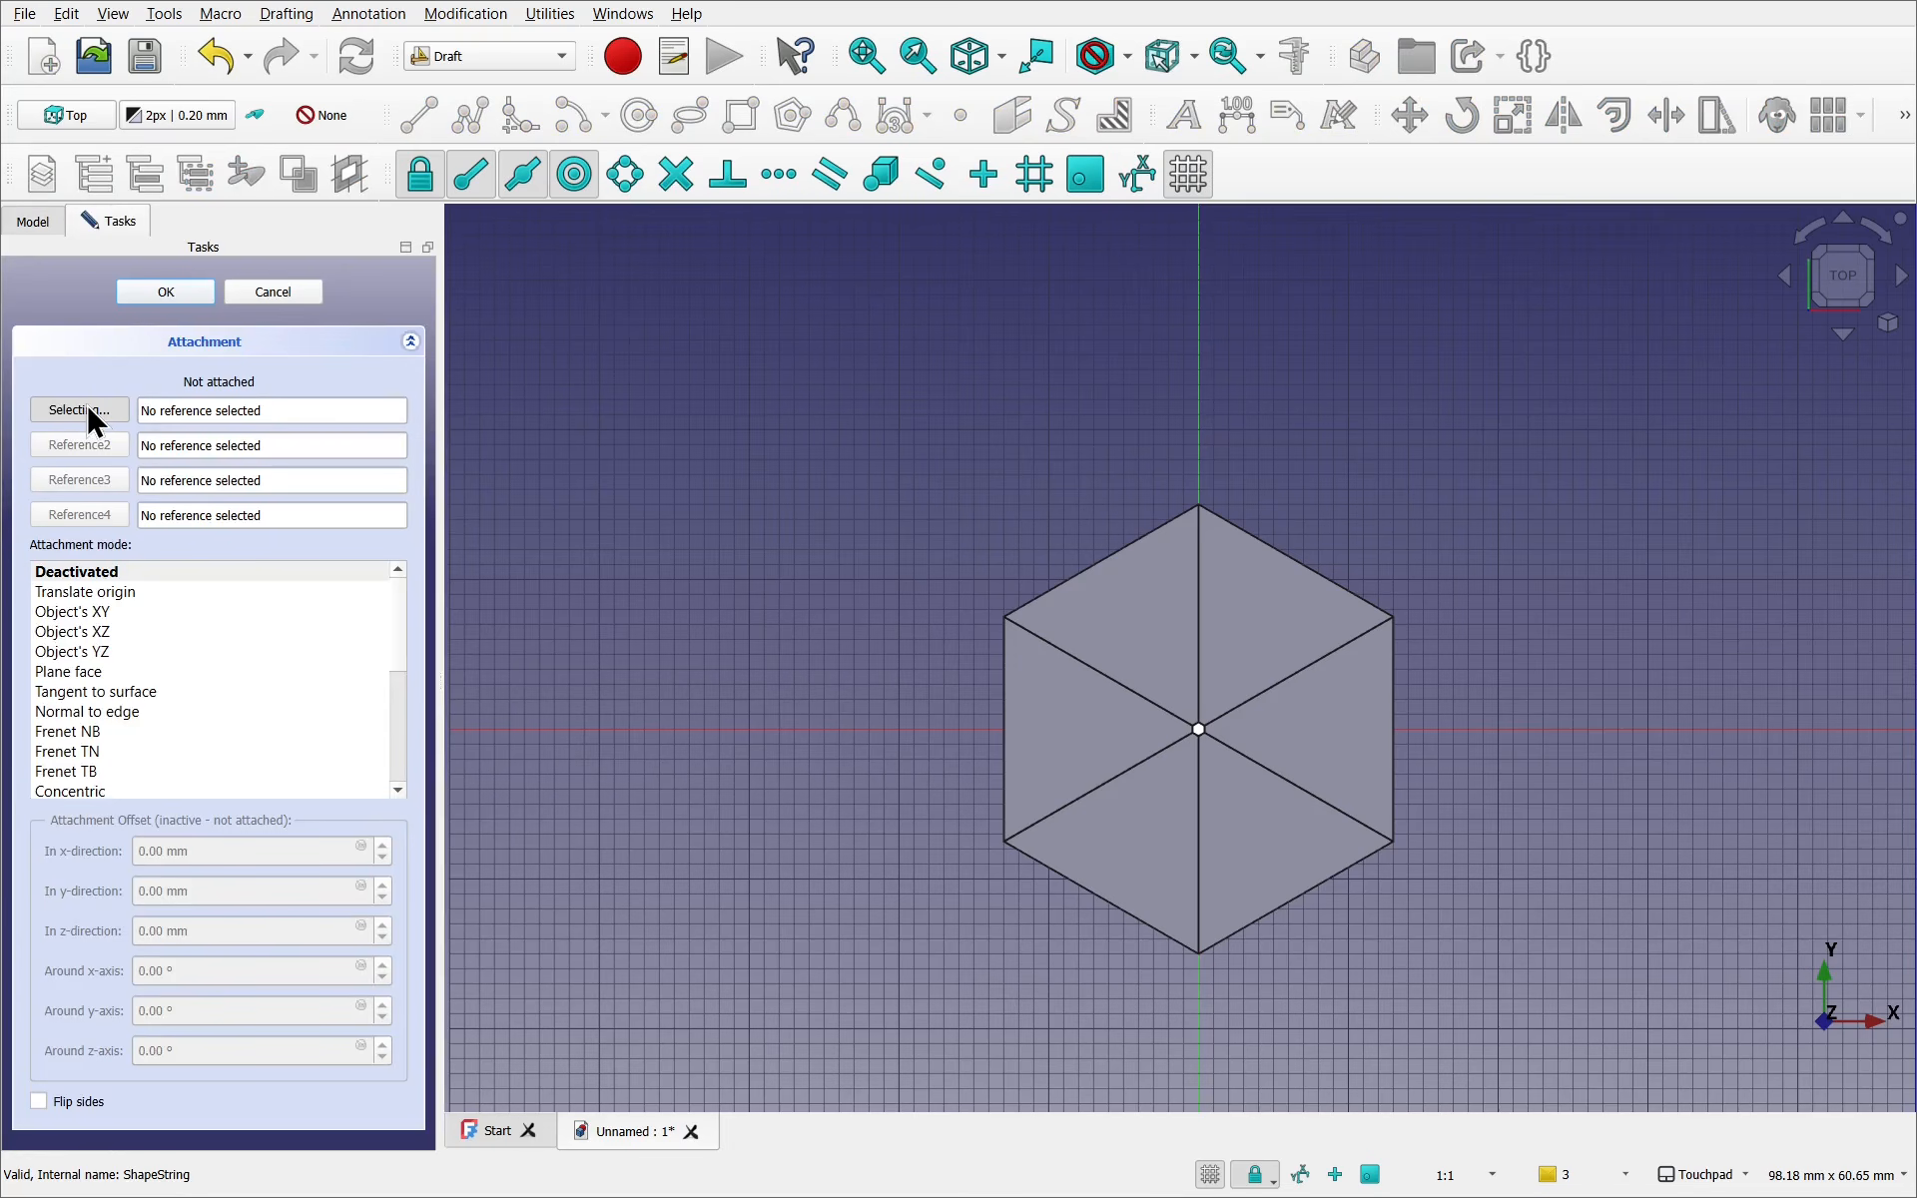
click(1158, 636)
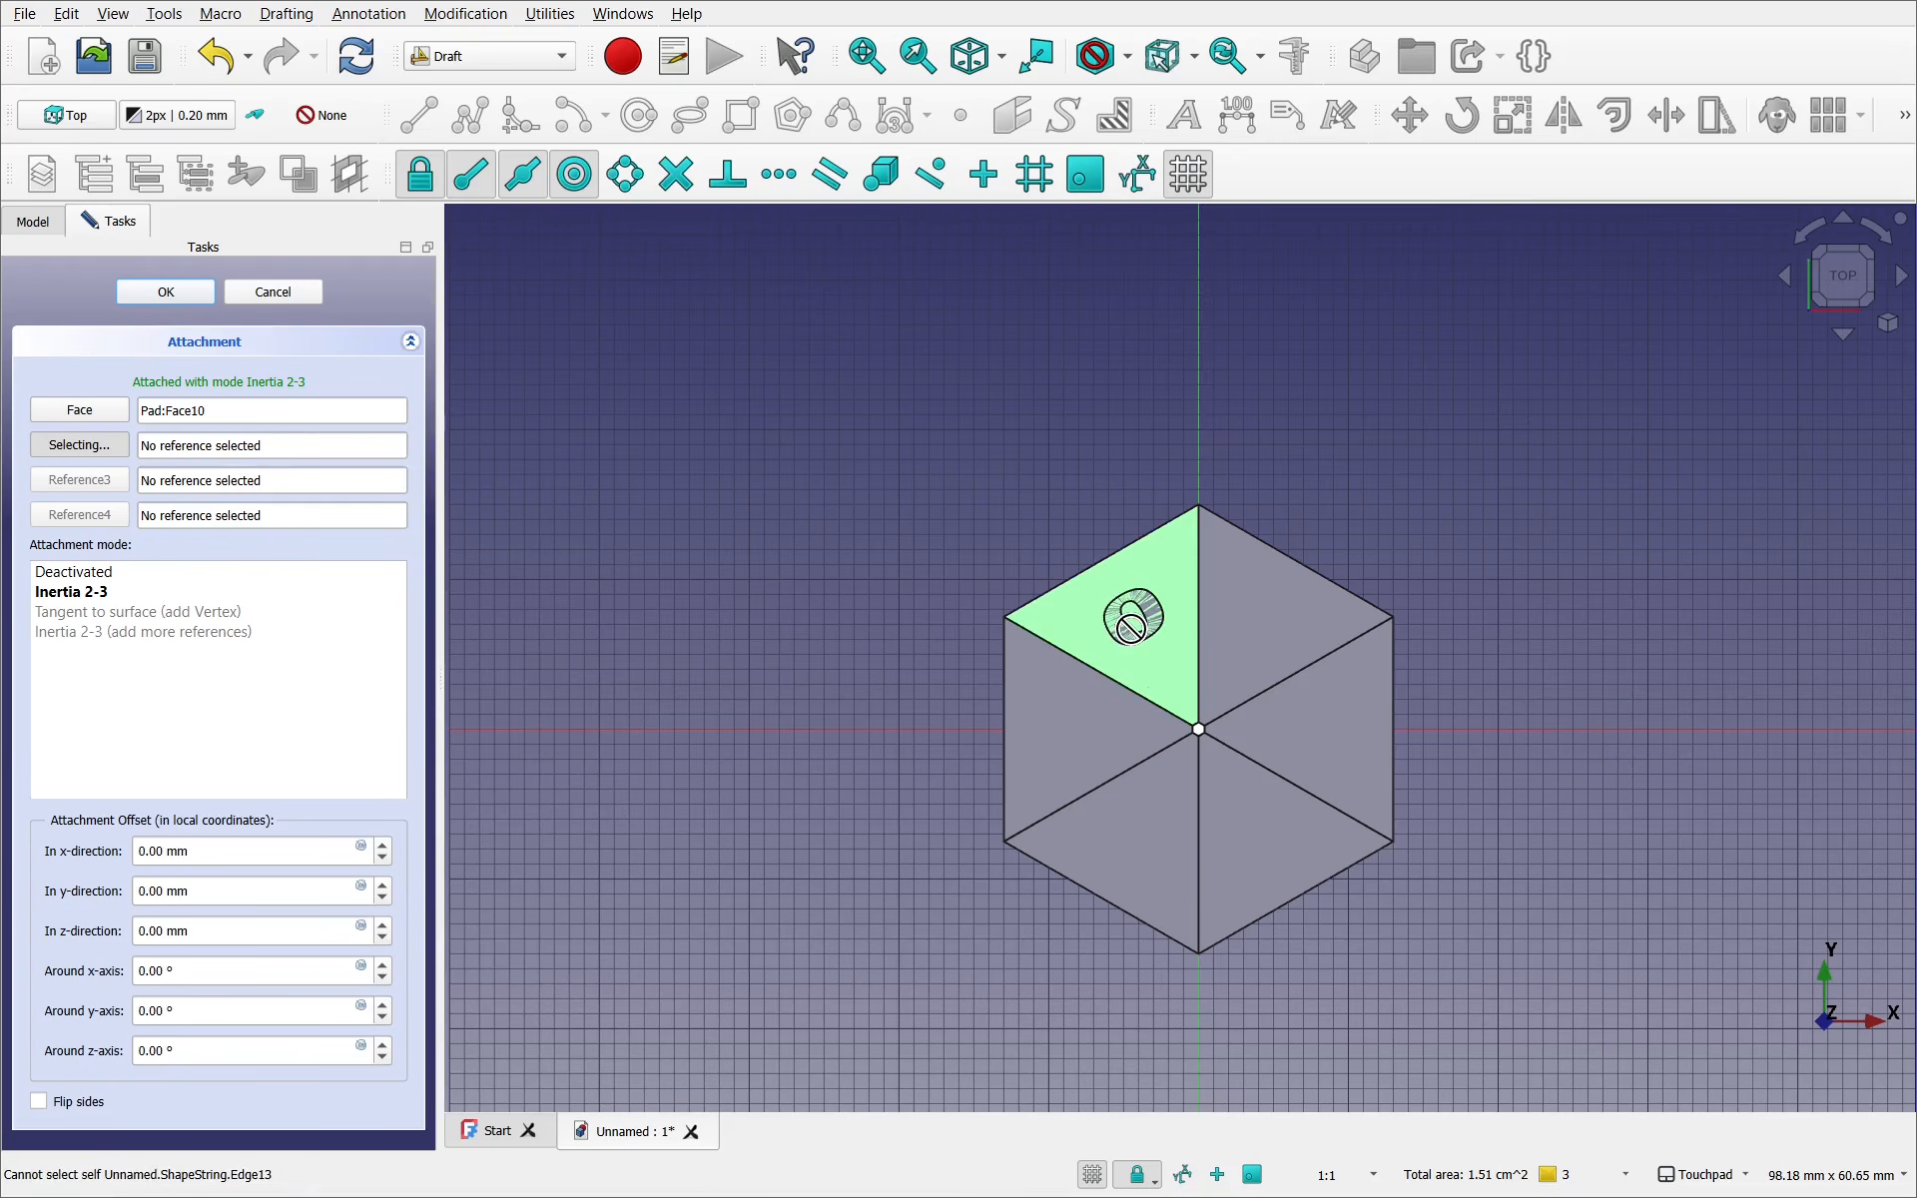
Replace the attachment reference with the die's lower-right triangular face and accept the attachment
click(79, 410)
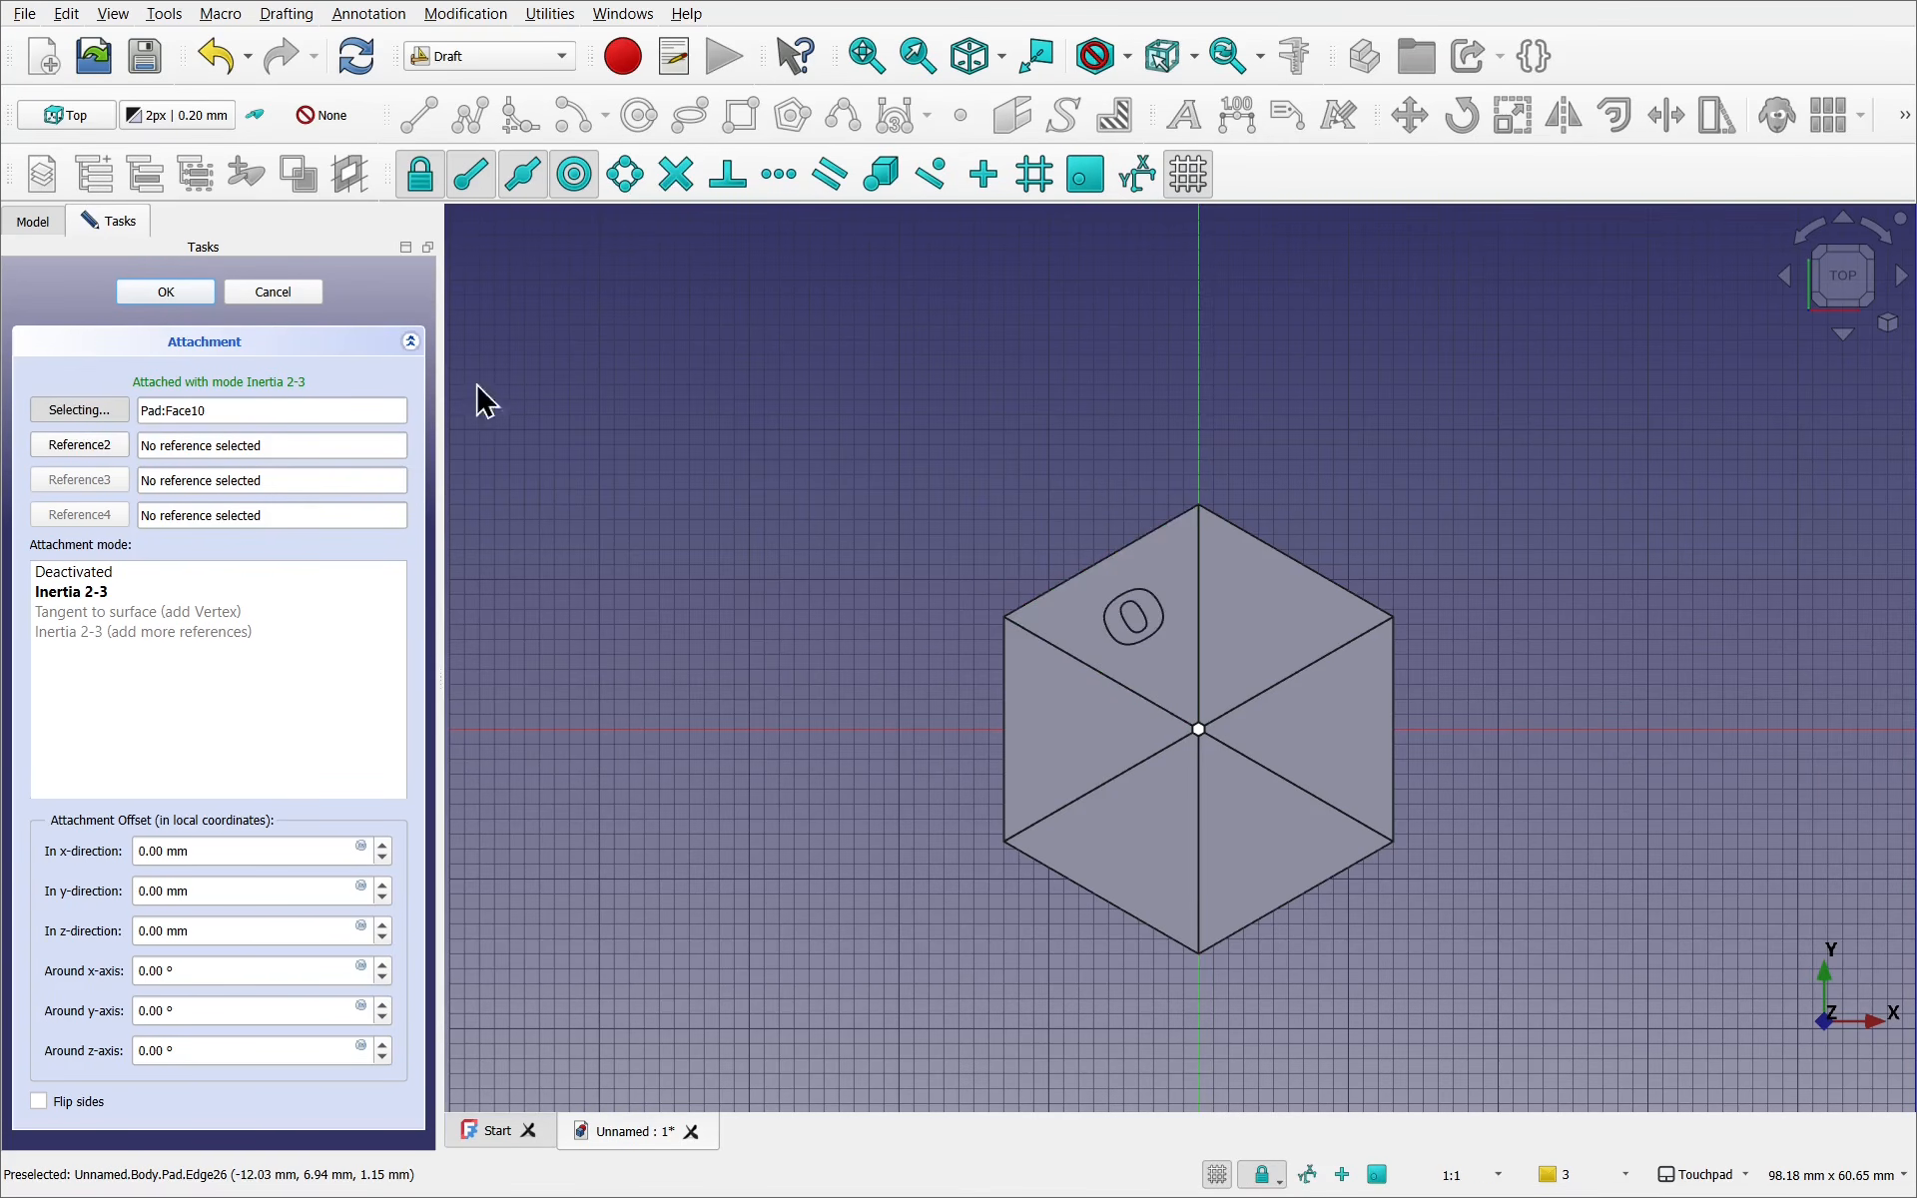
click(1264, 851)
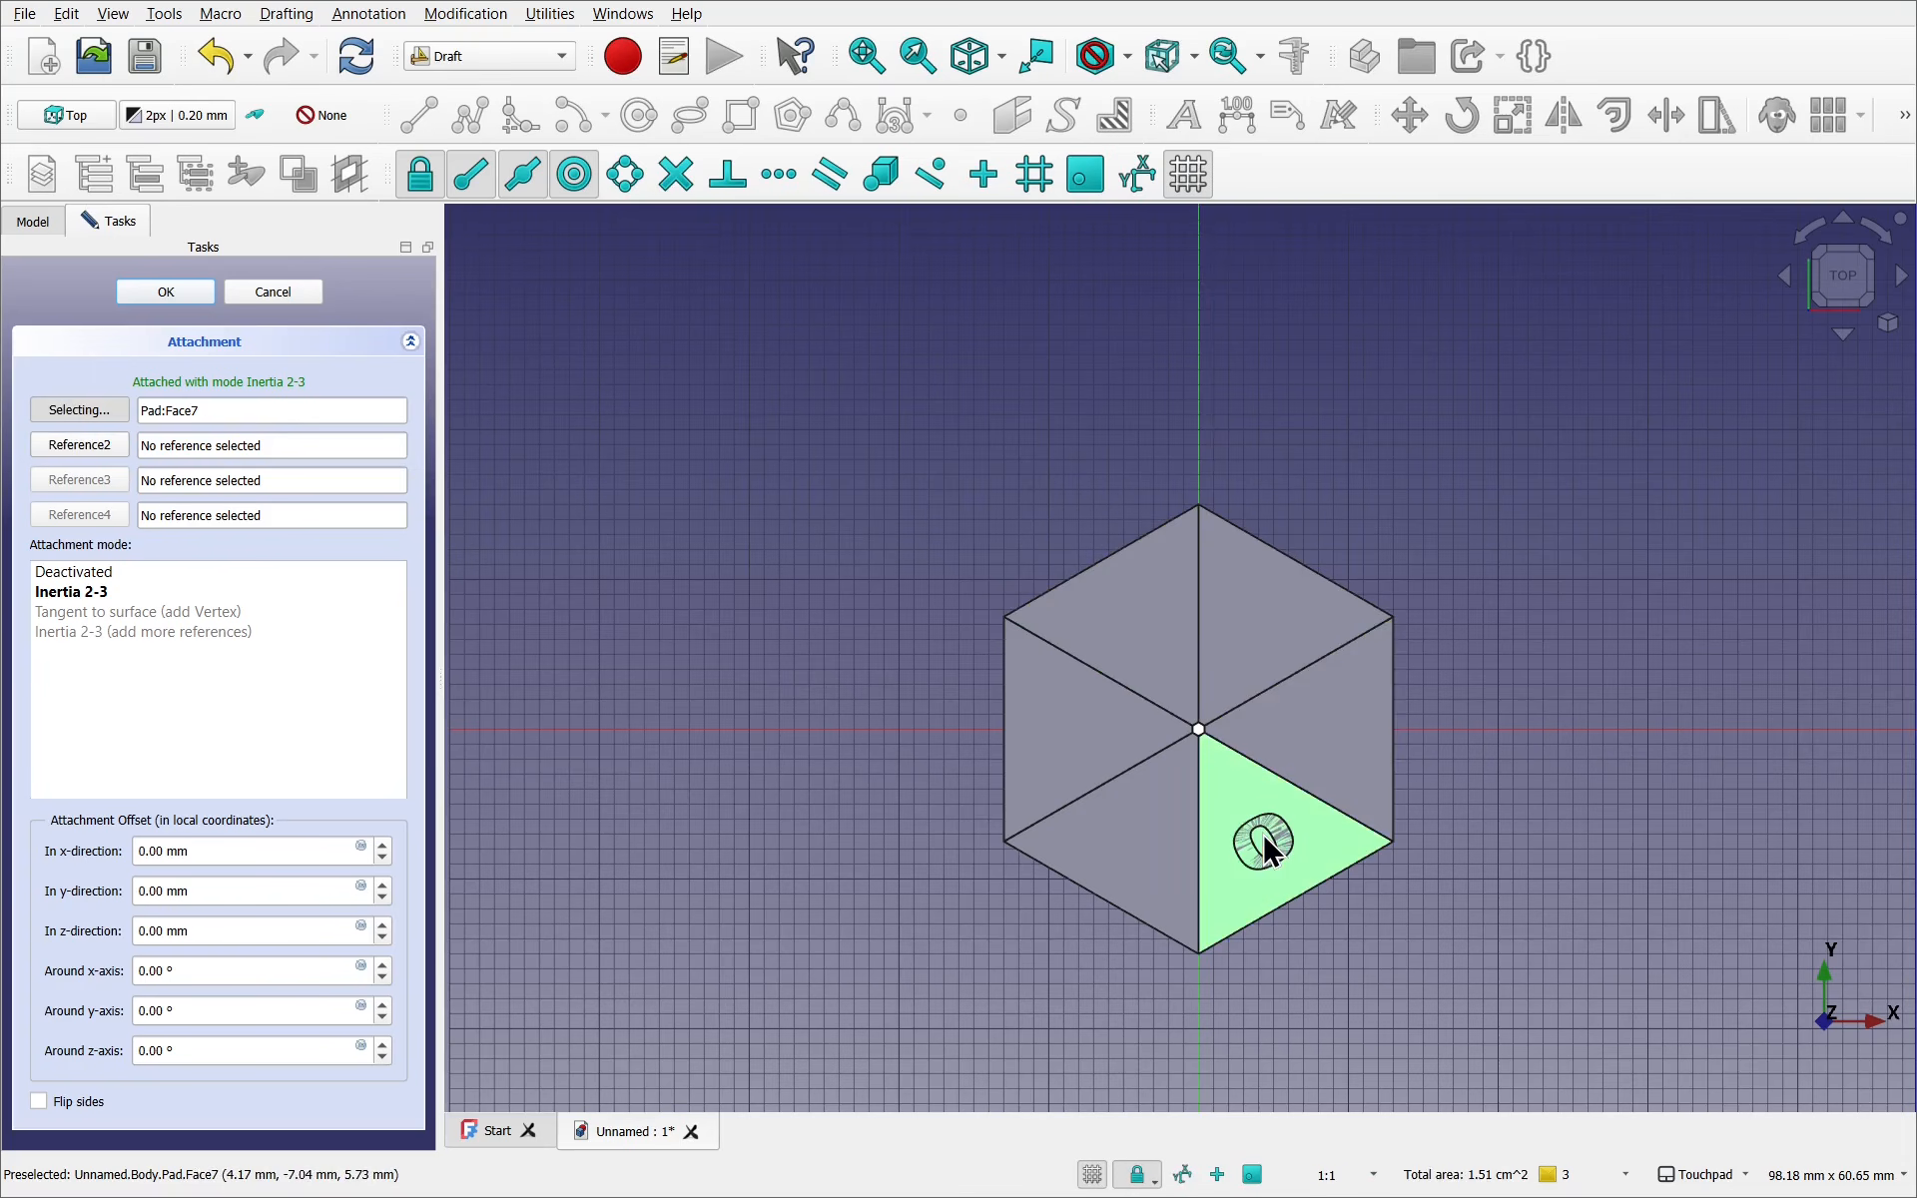
scroll(1262, 831, up, 3)
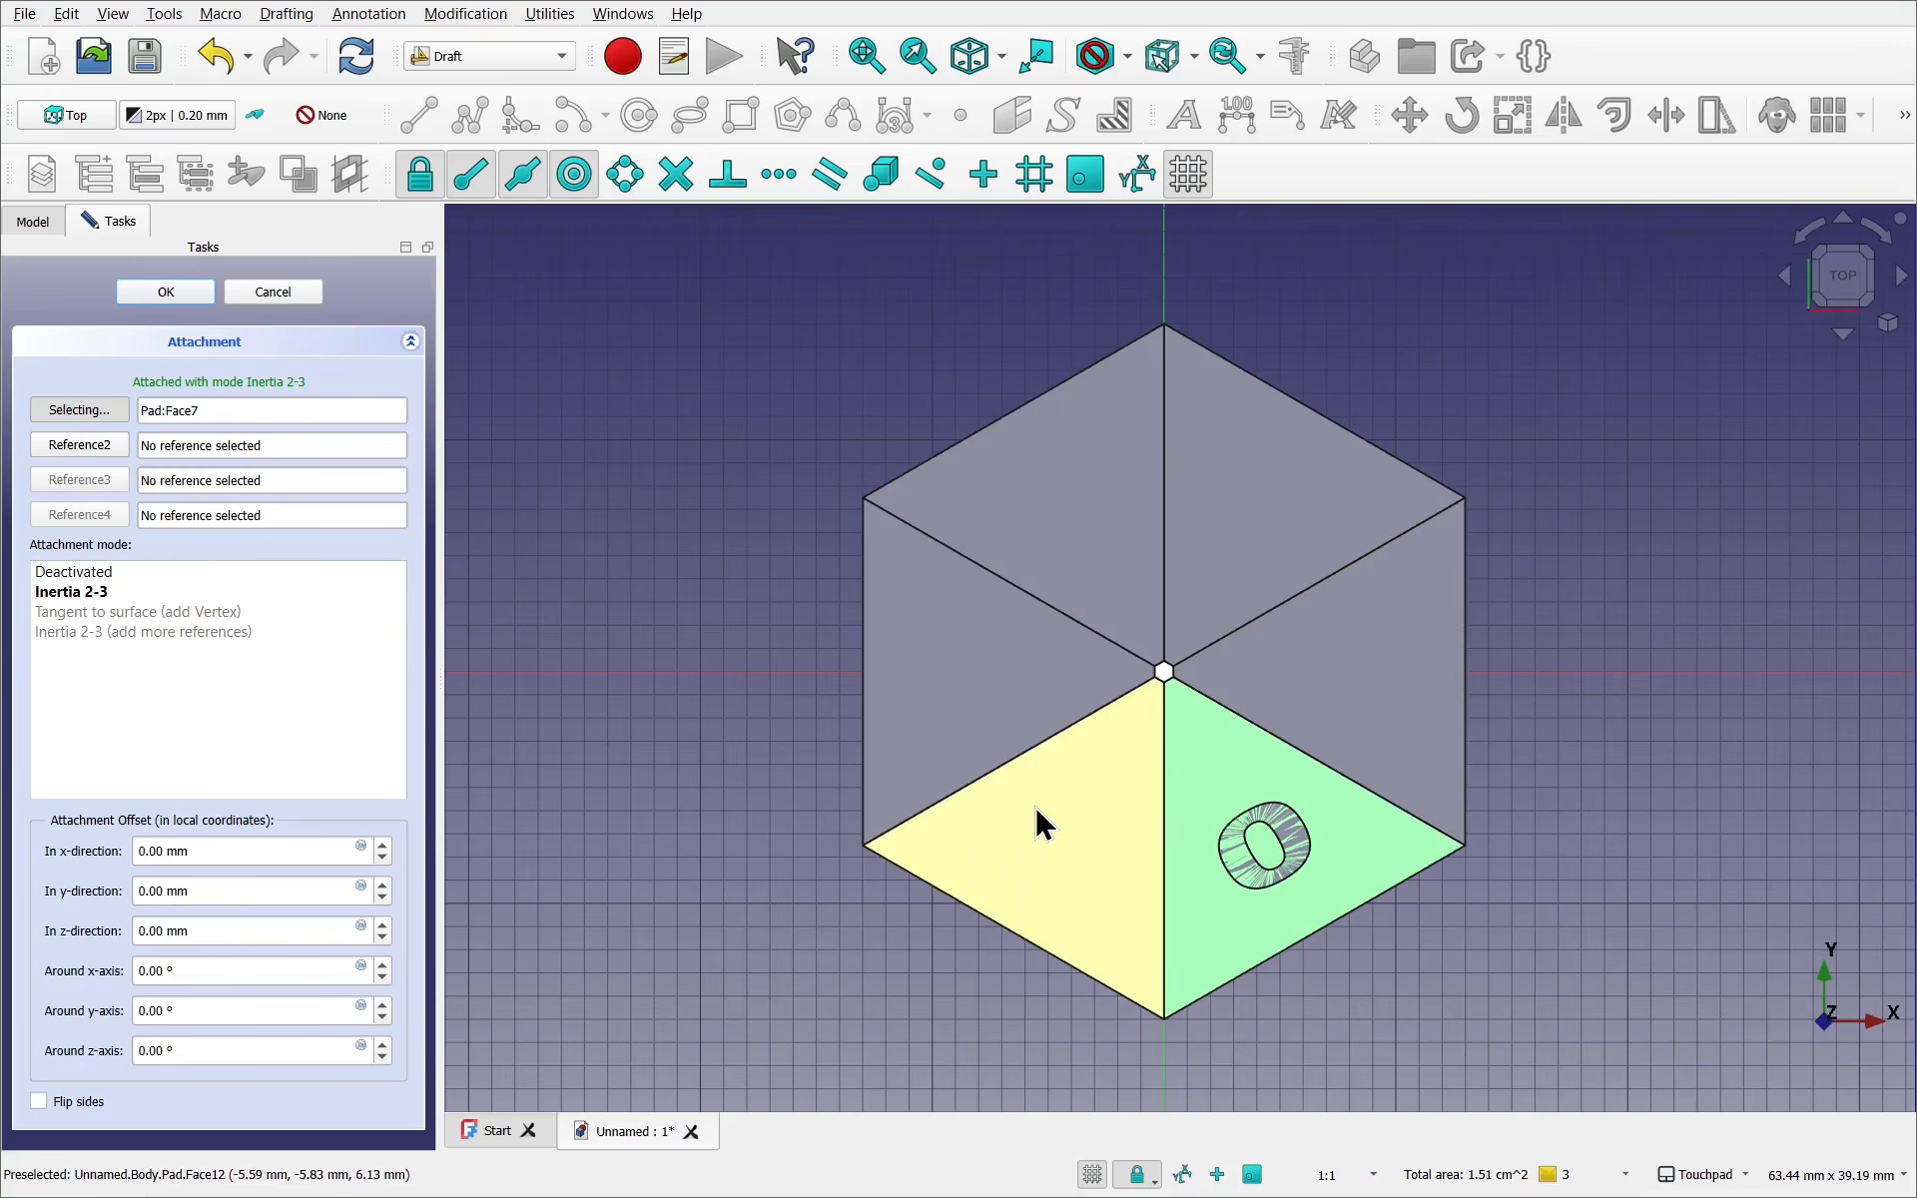
click(131, 297)
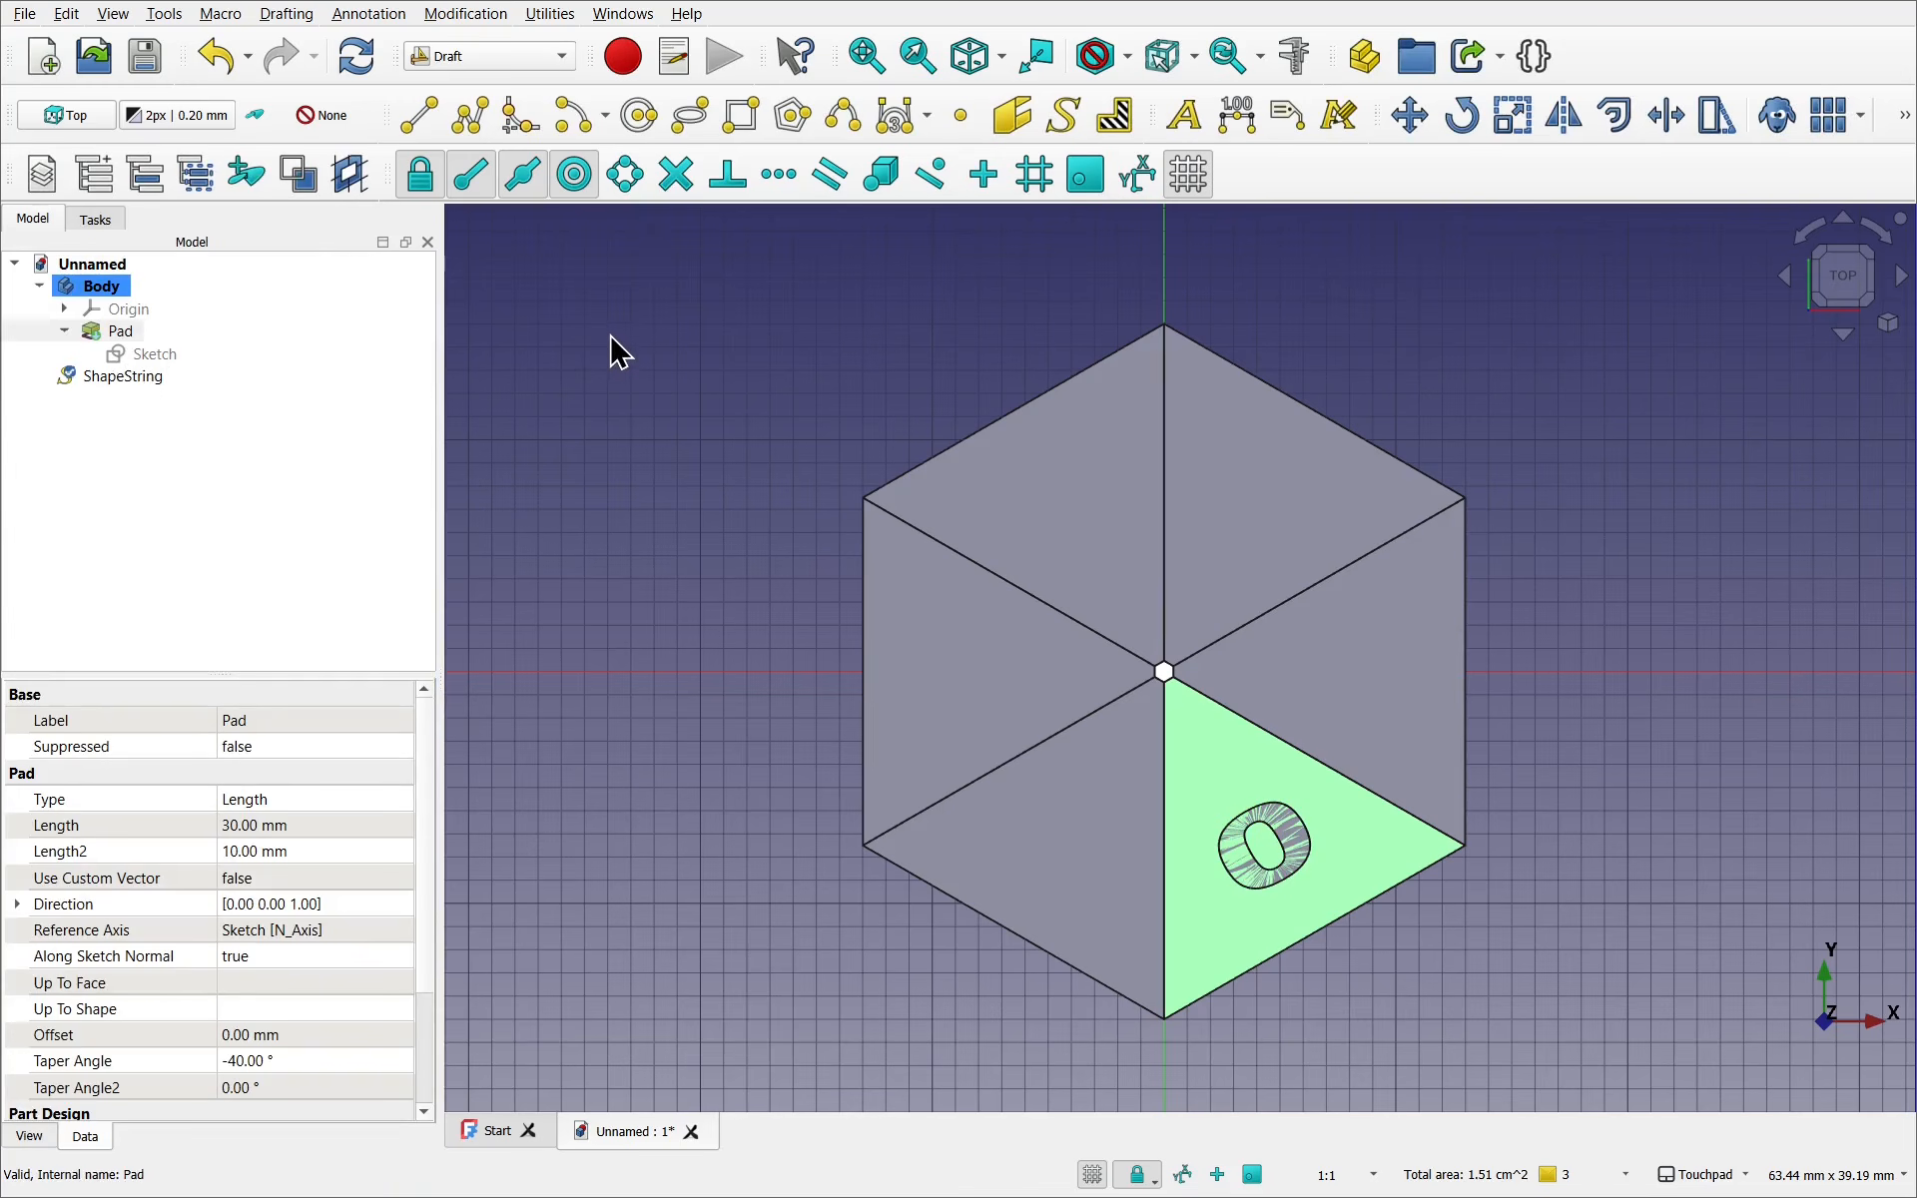
Start a new ShapeString, reset its point, and choose the Tahoma Bold font file tahomabd.ttf
click(1066, 113)
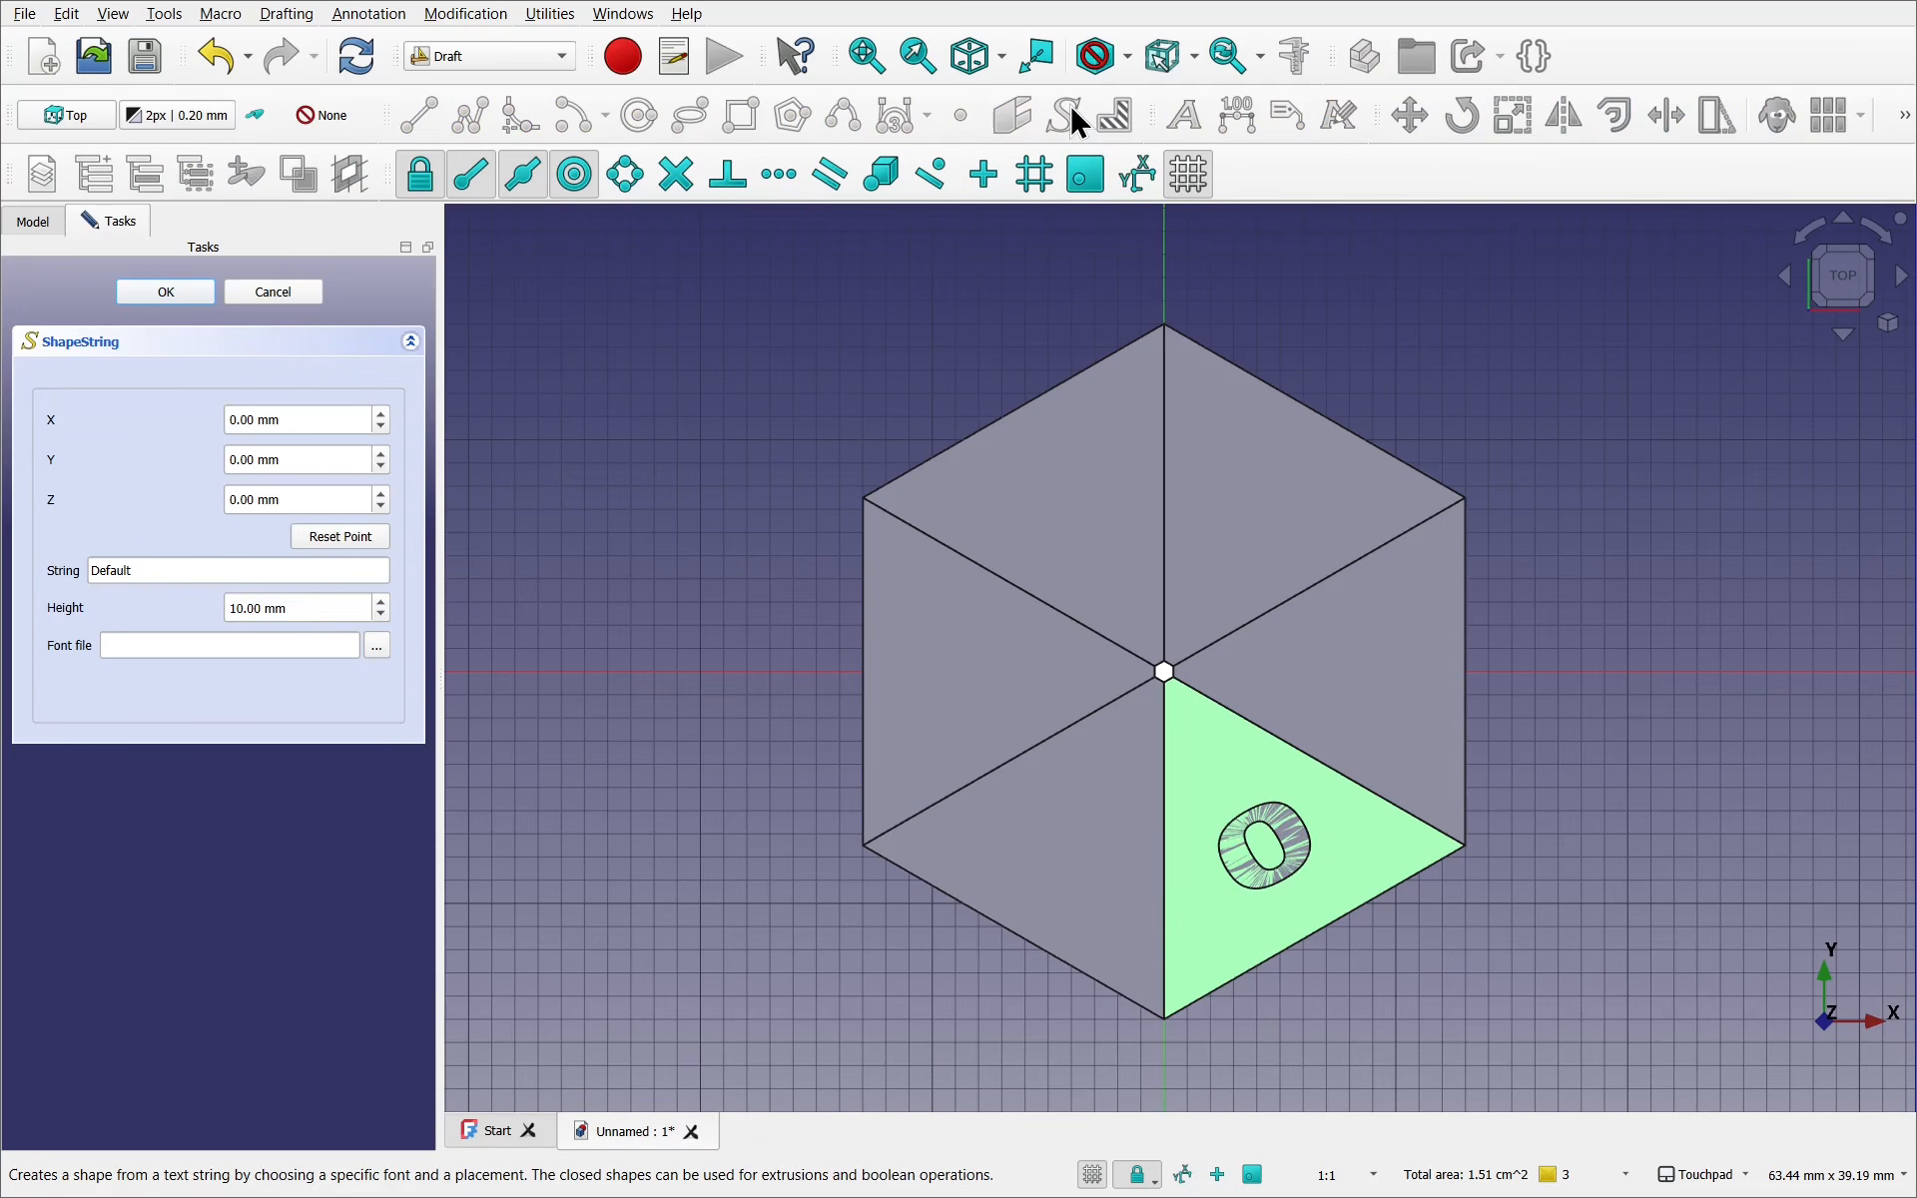
click(349, 536)
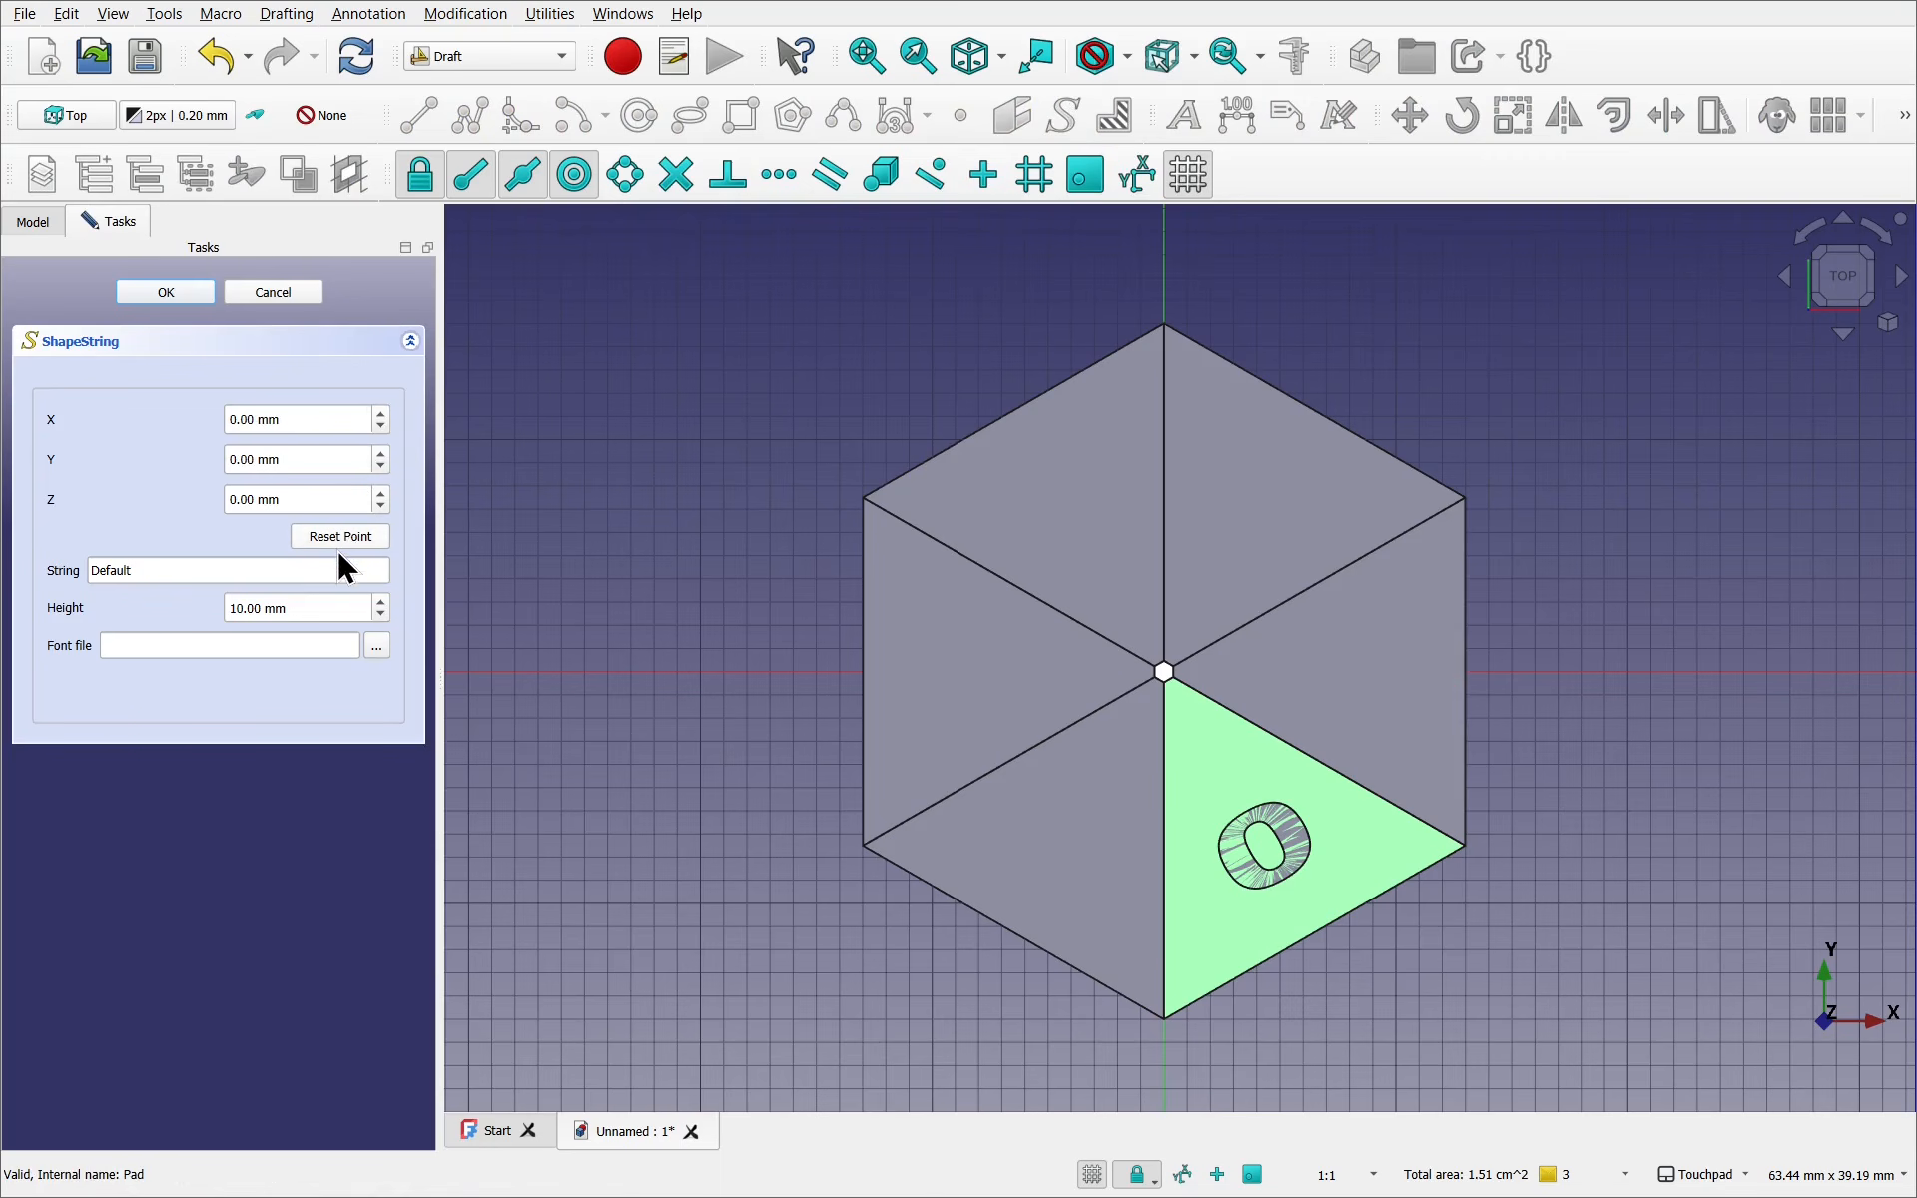
click(382, 646)
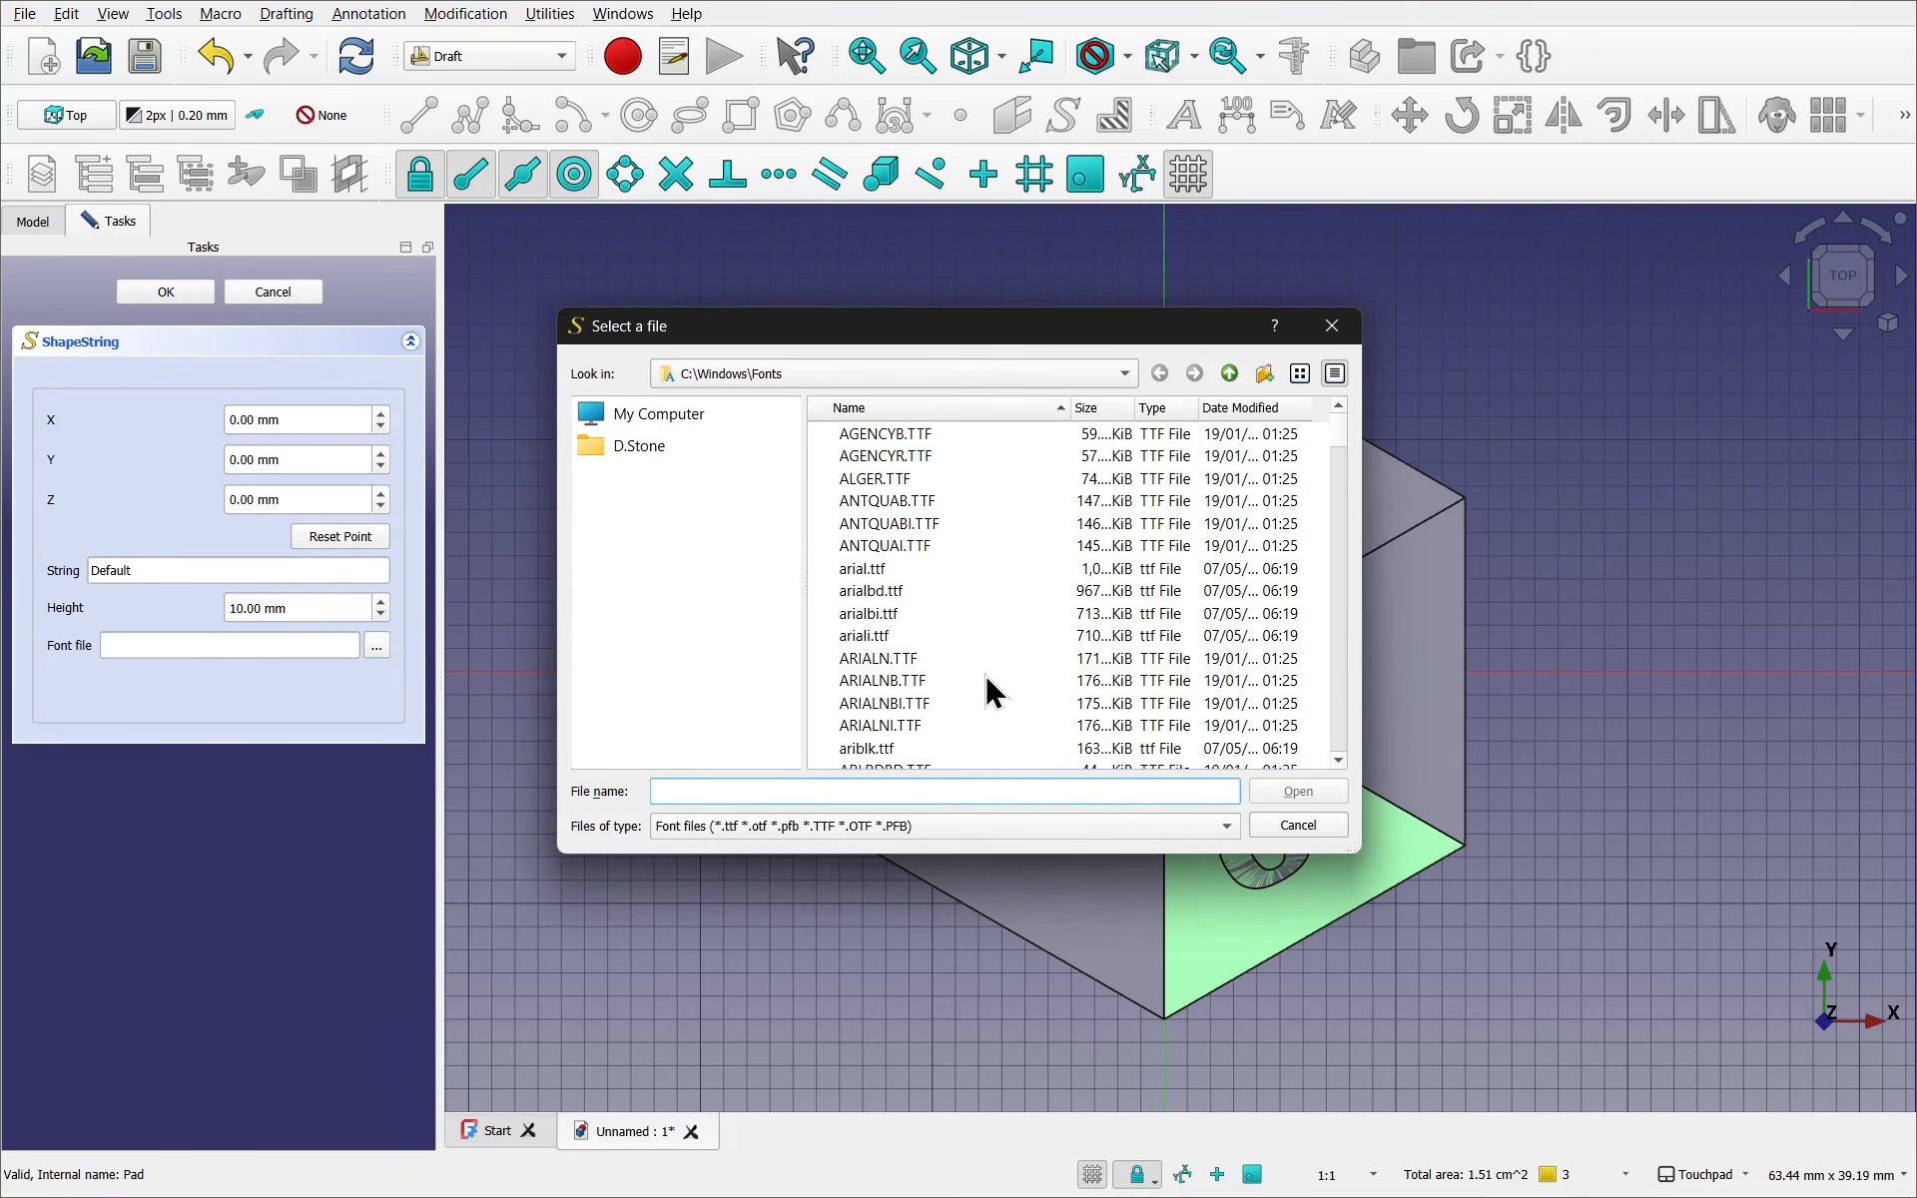
scroll(988, 689, down, 15)
scroll(987, 677, down, 10)
click(869, 687)
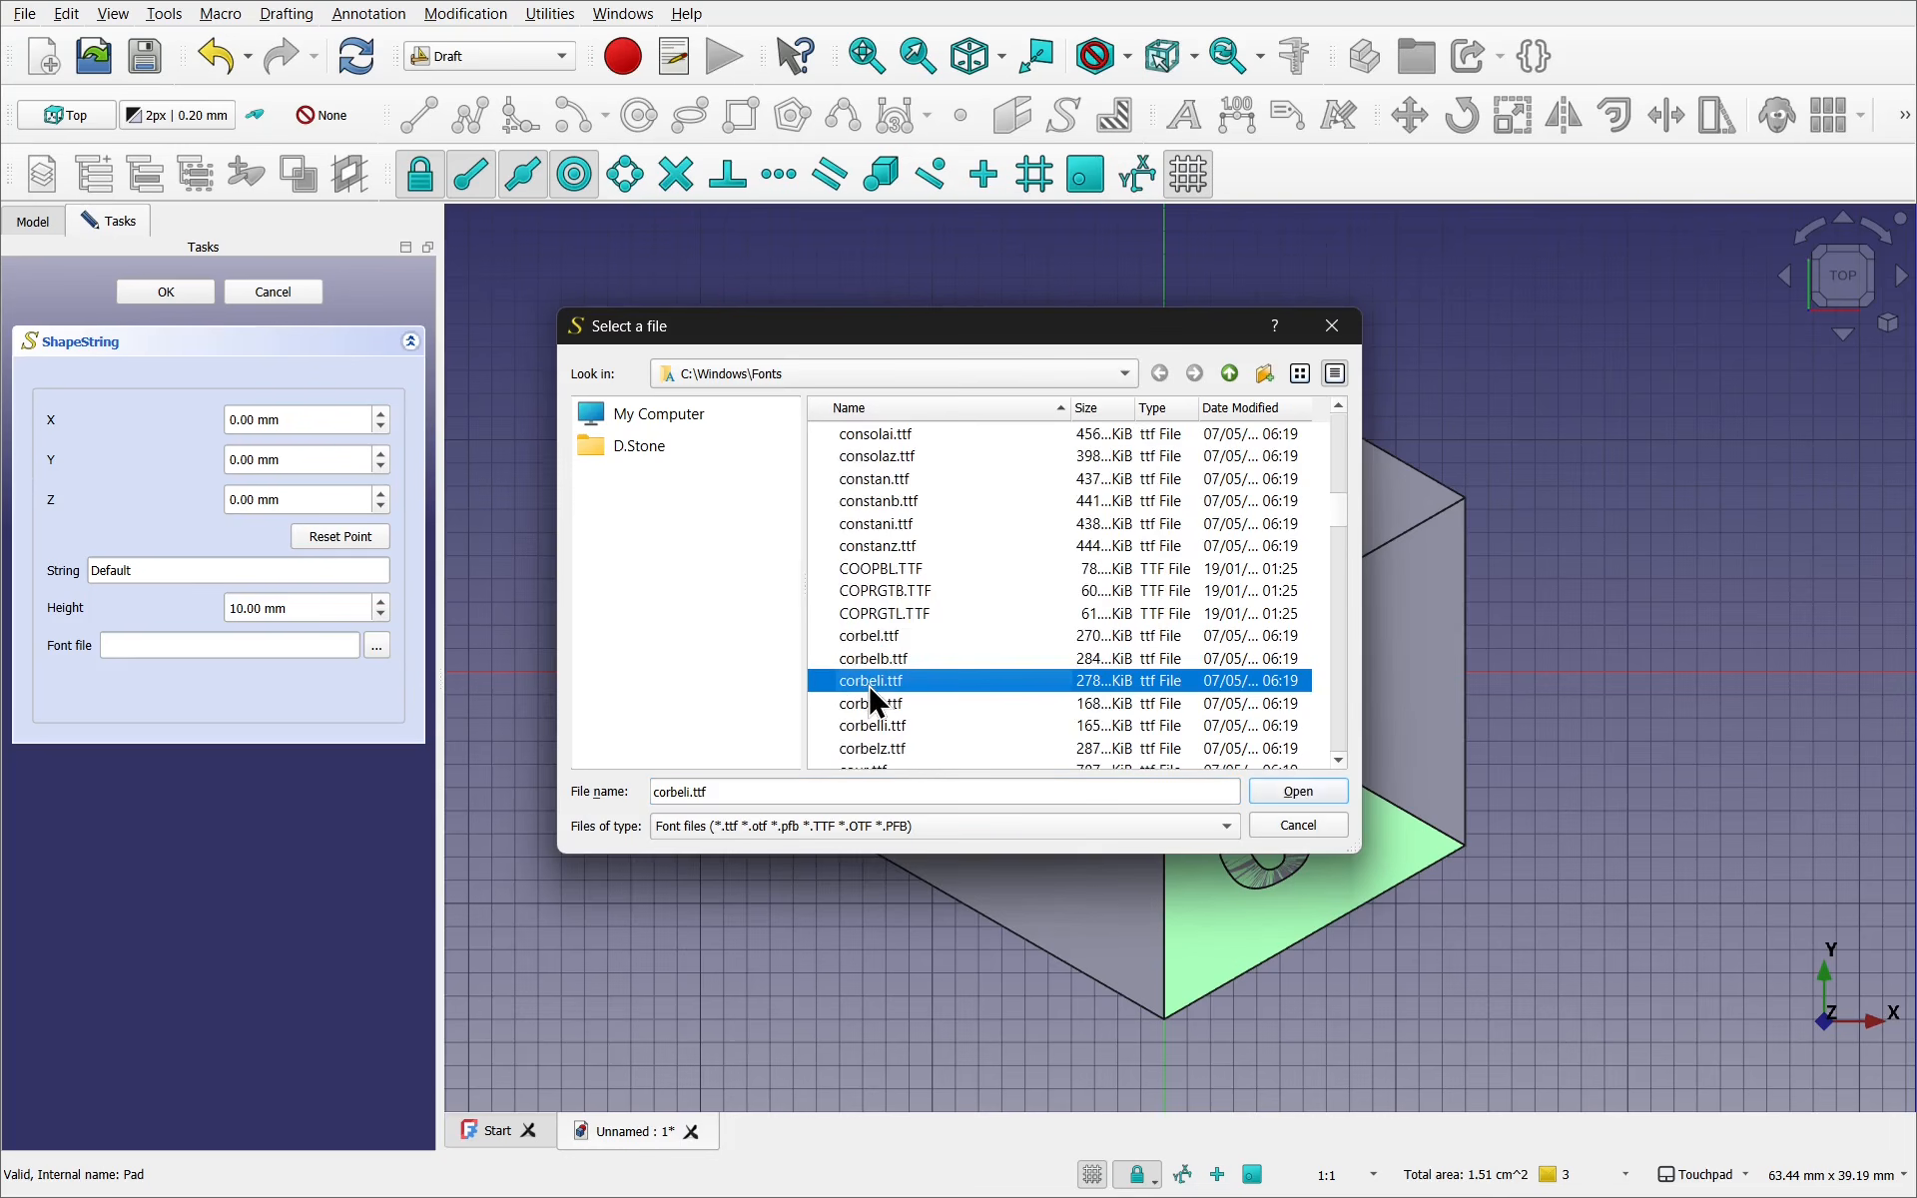
key(t)
scroll(870, 687, down, 1)
scroll(879, 683, down, 1)
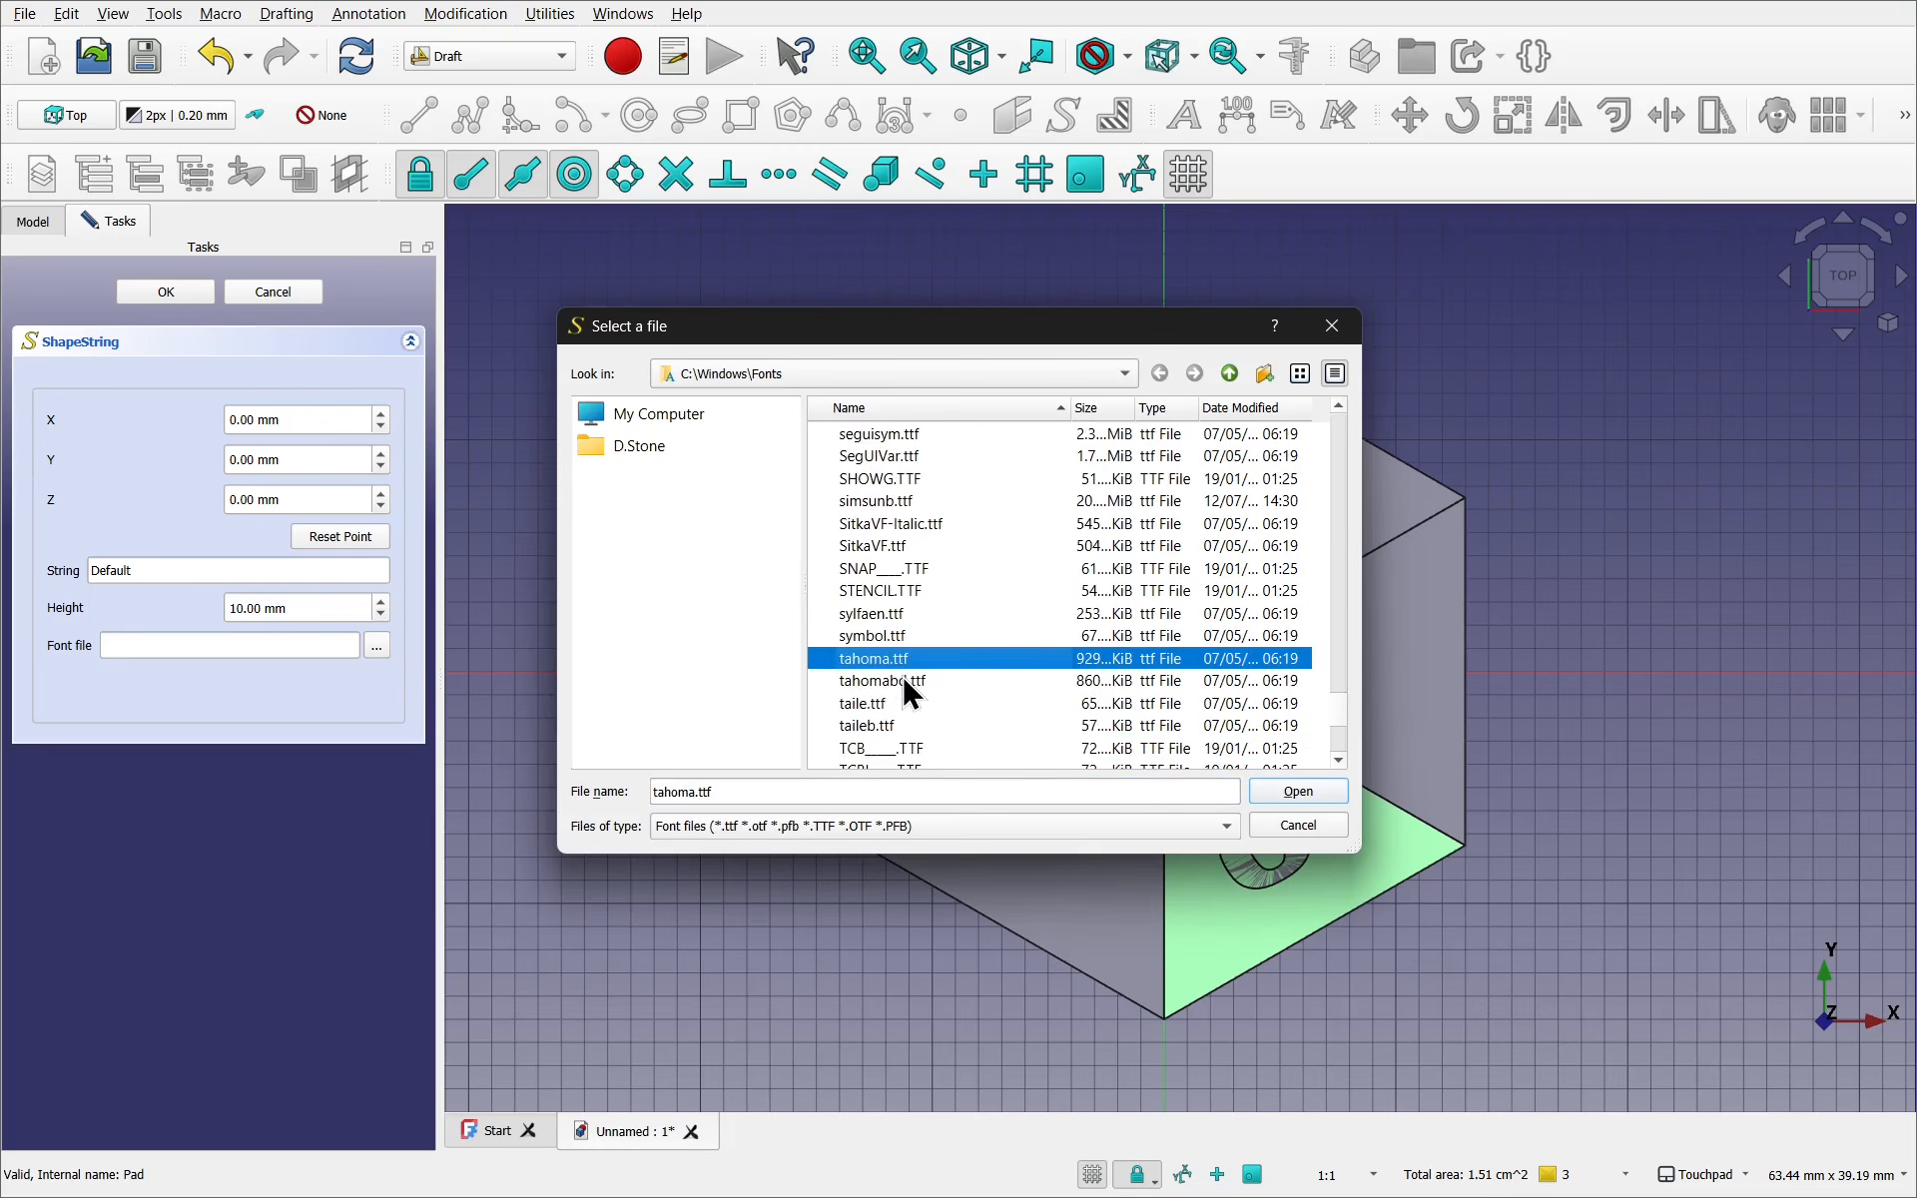
click(902, 675)
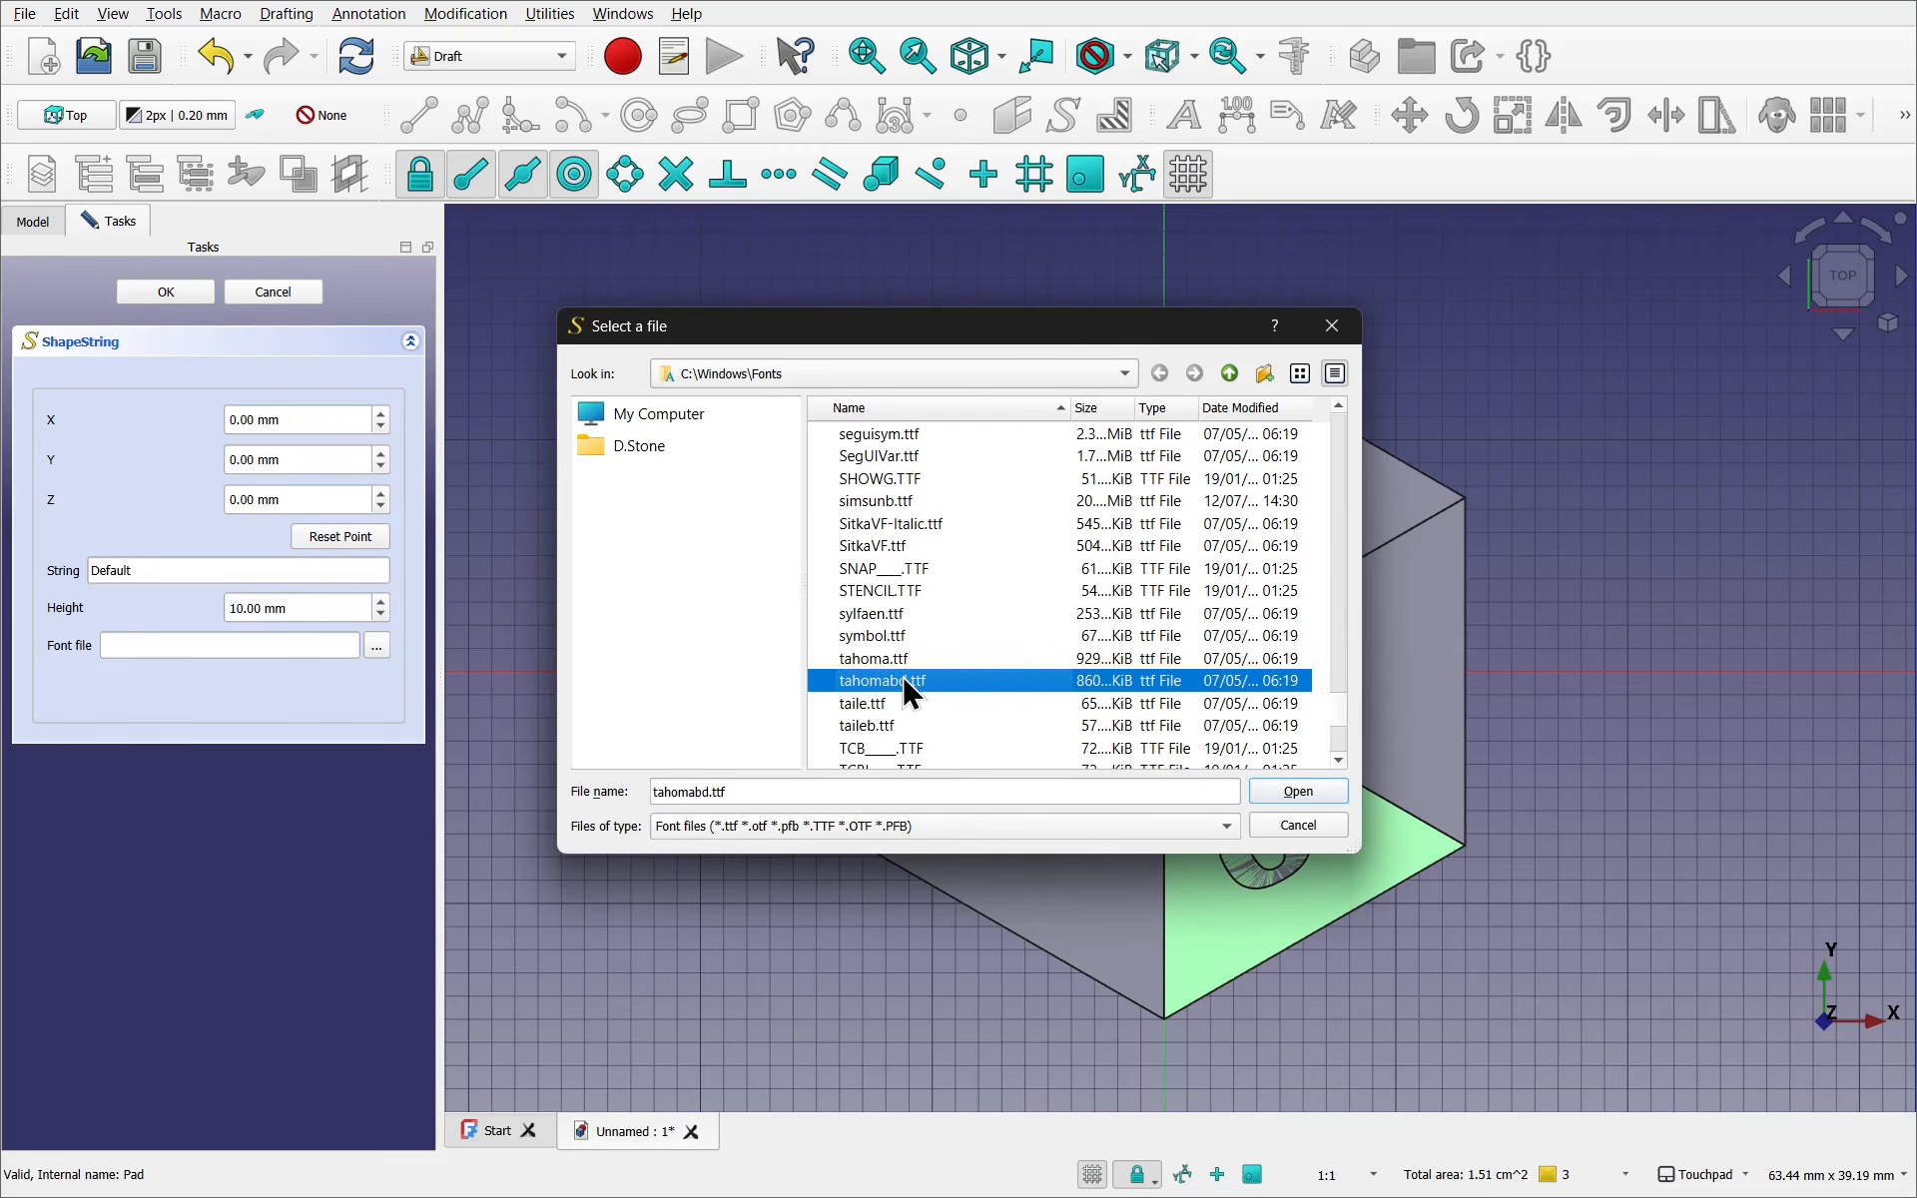
click(1297, 791)
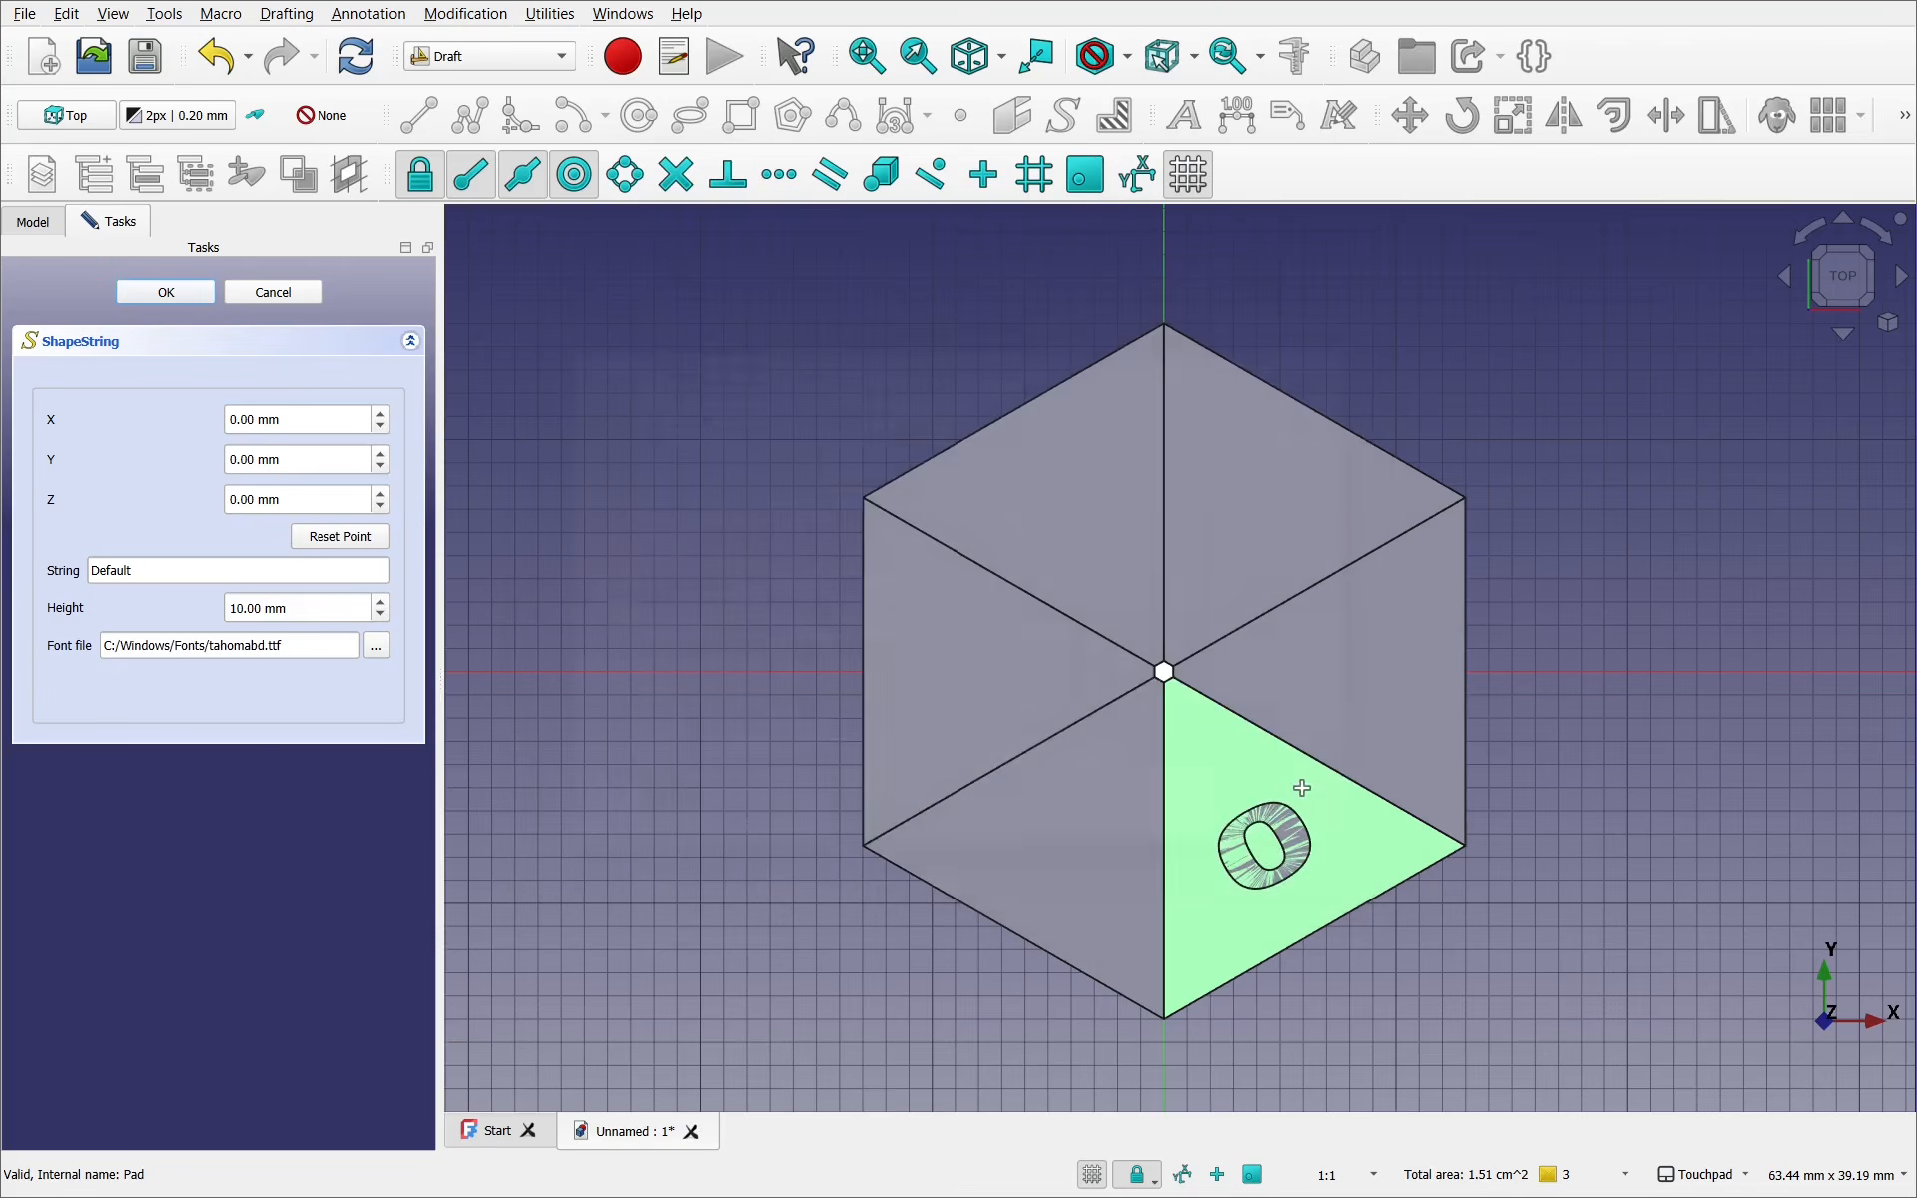
Set the ShapeString height to 5 mm and its string to 1, and create it
double_click(248, 602)
text(5)
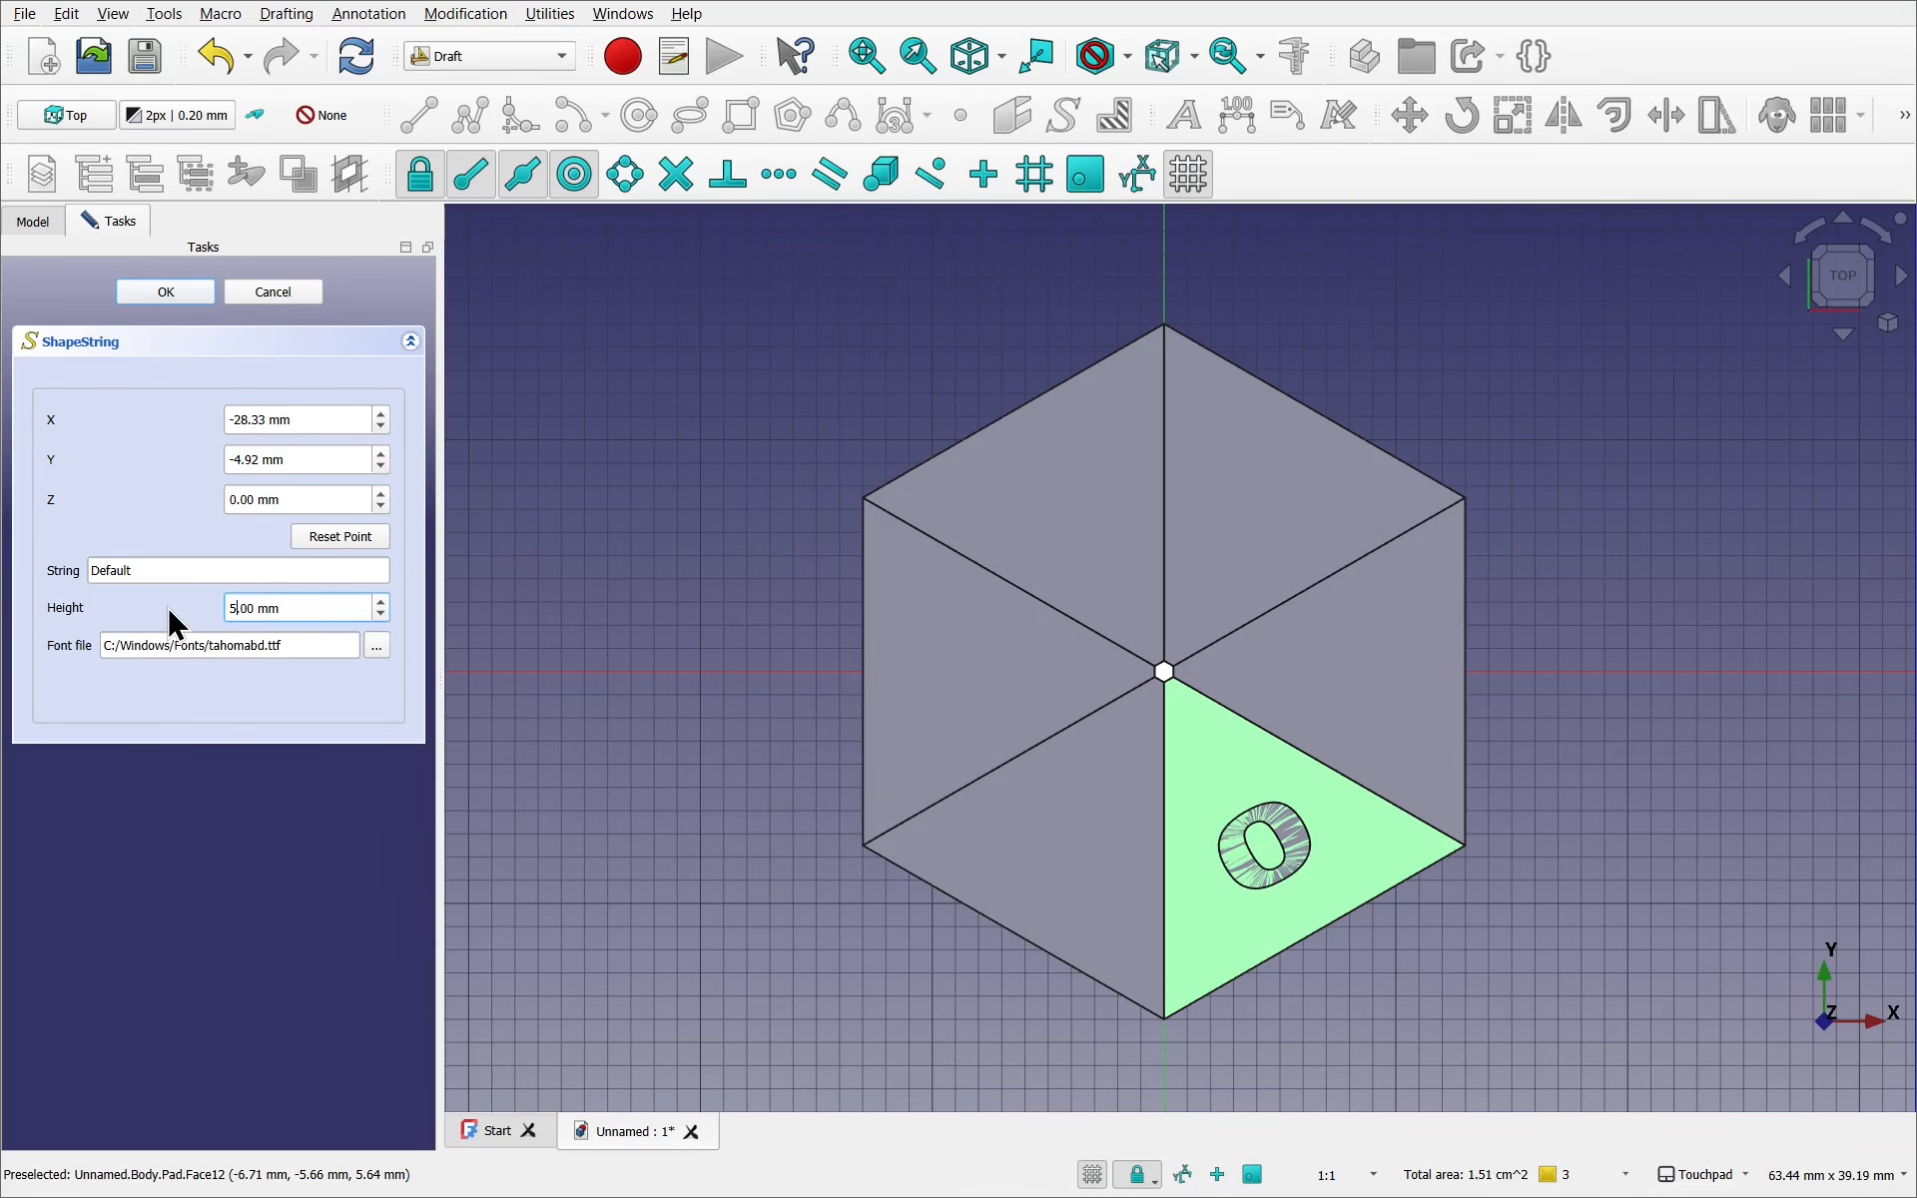
double_click(142, 570)
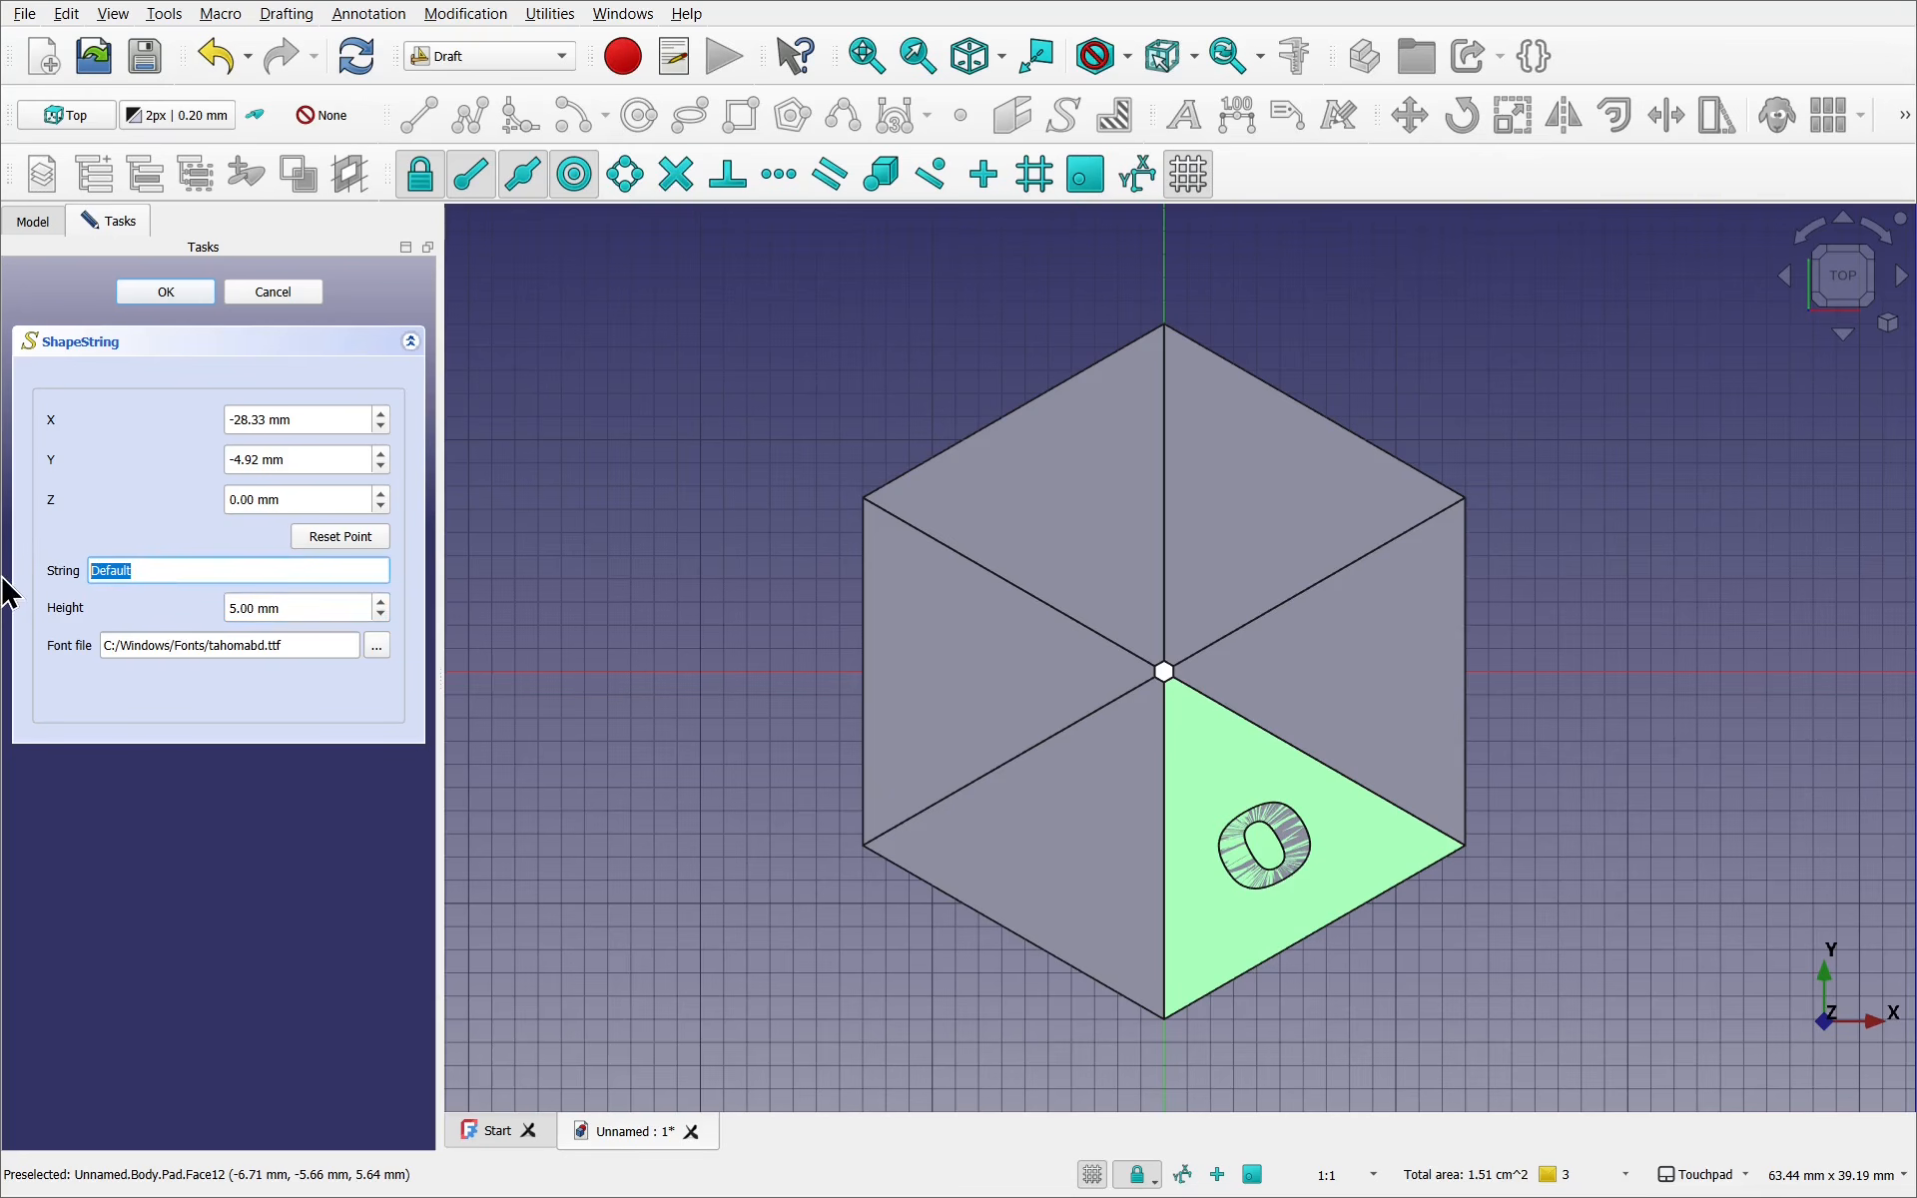
text(1)
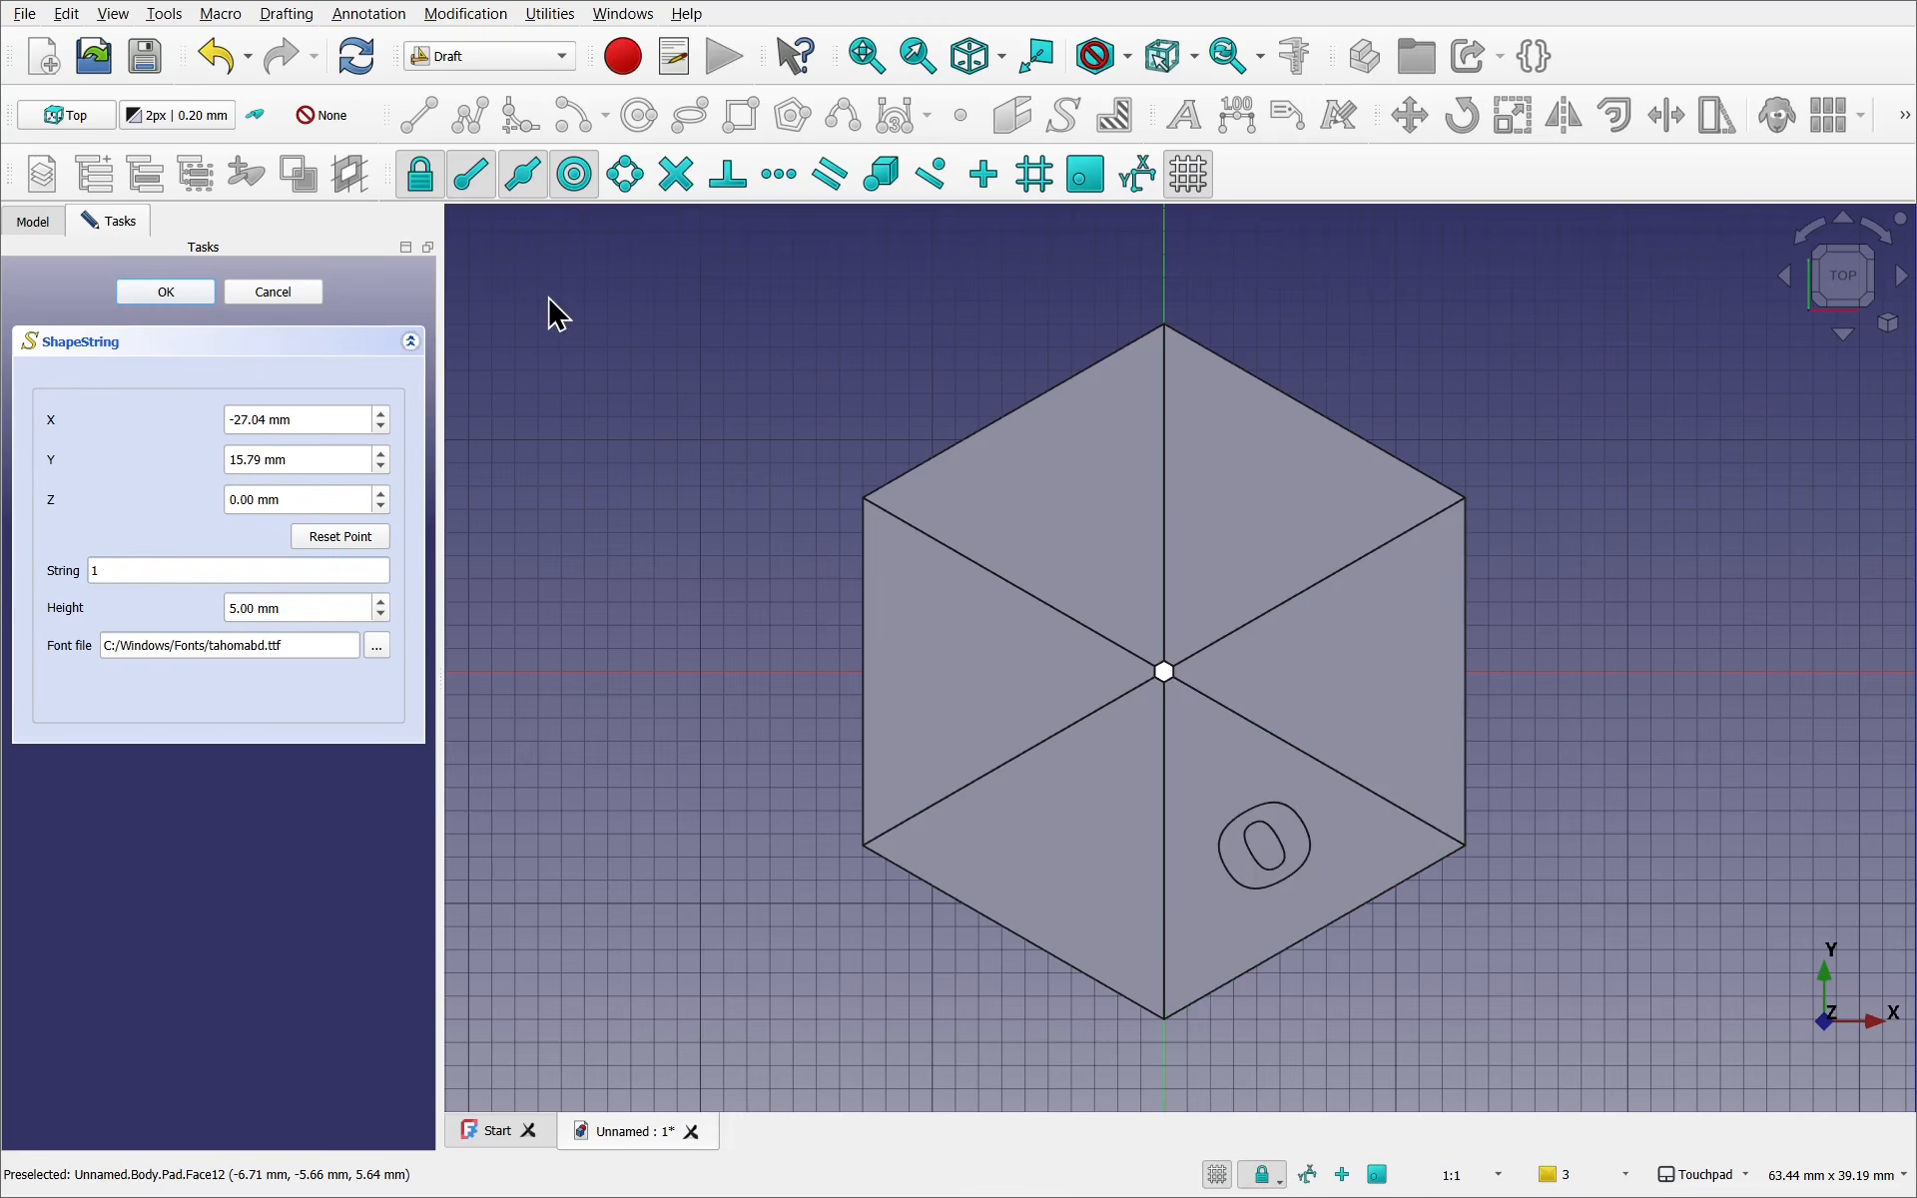
click(159, 291)
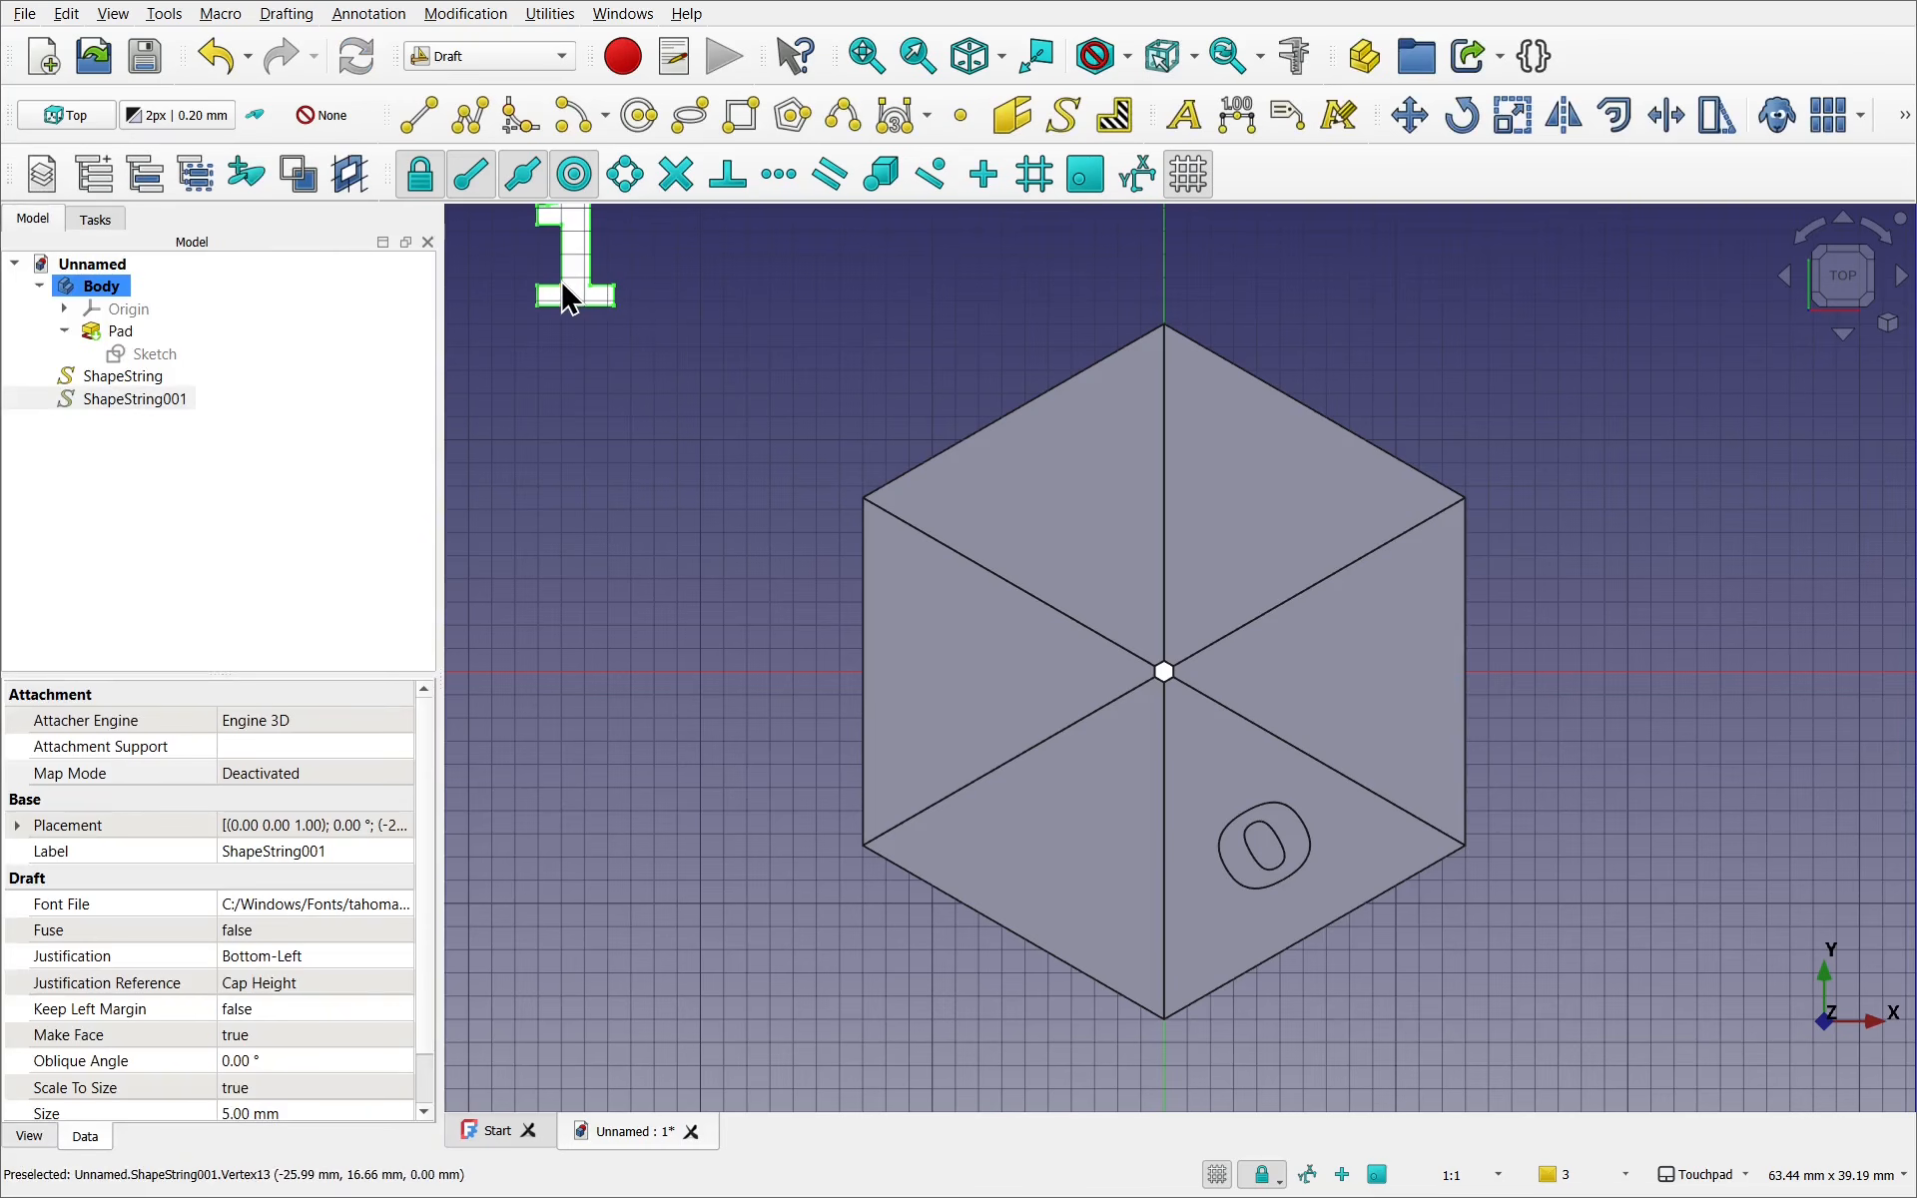
Set the justification of the 1 ShapeString to Middle-Center
click(136, 402)
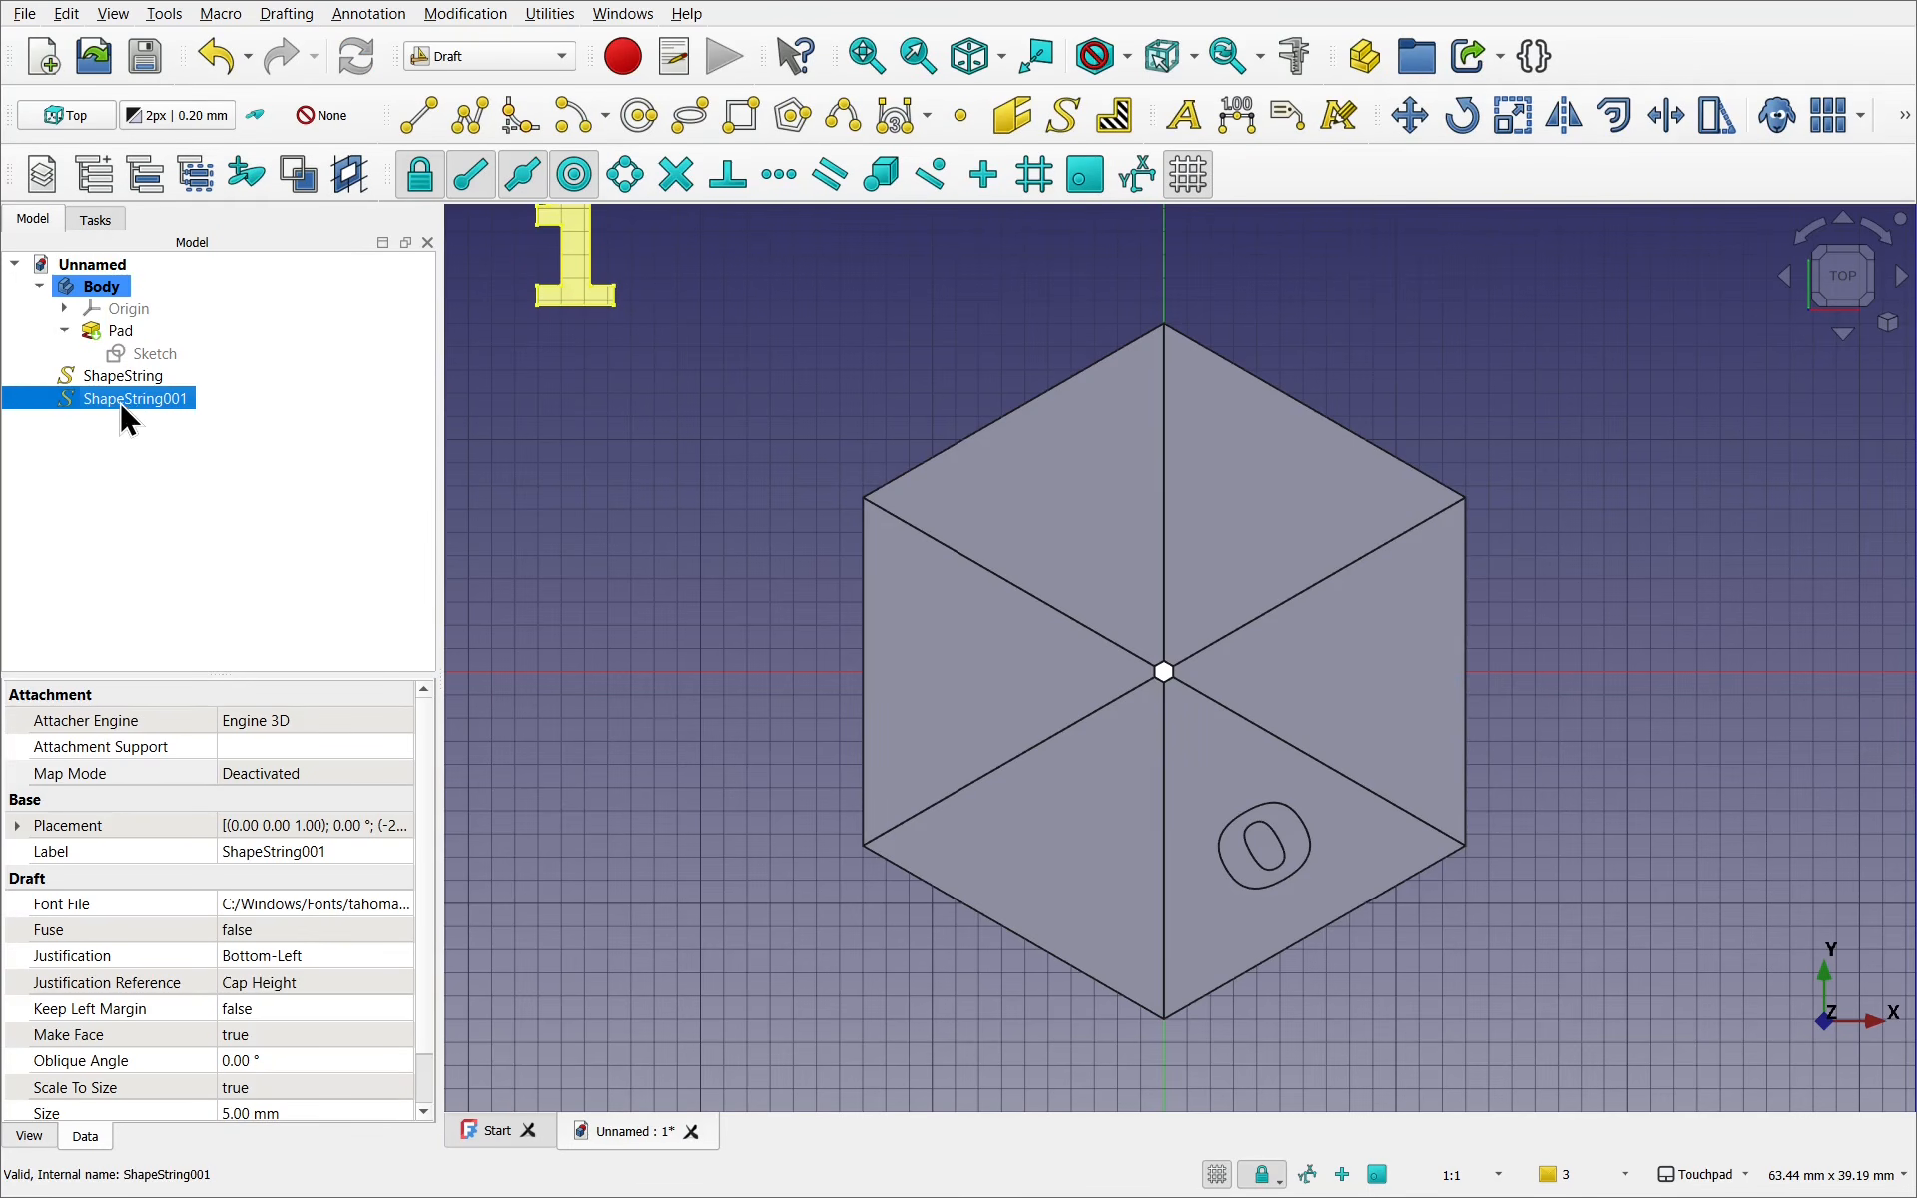
click(381, 957)
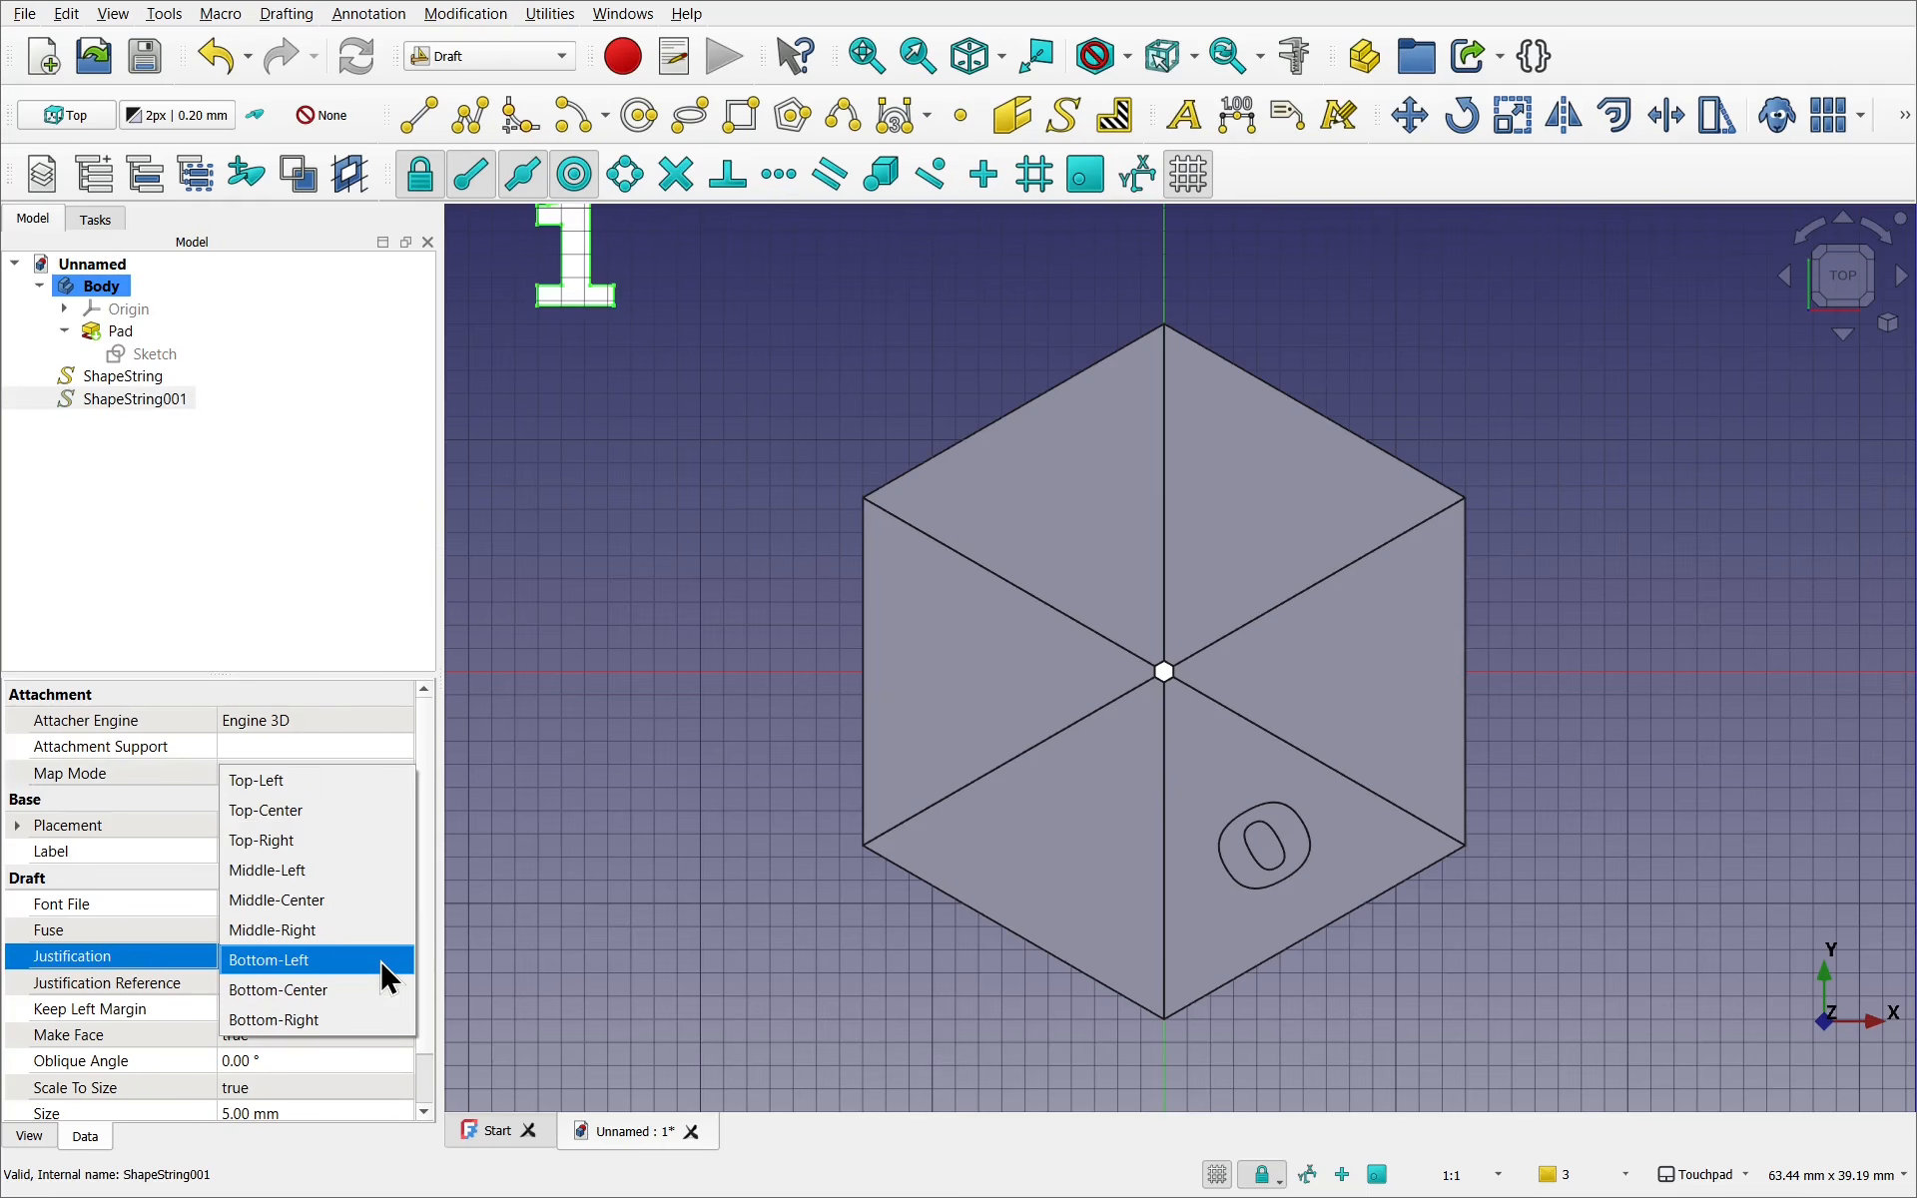
click(354, 912)
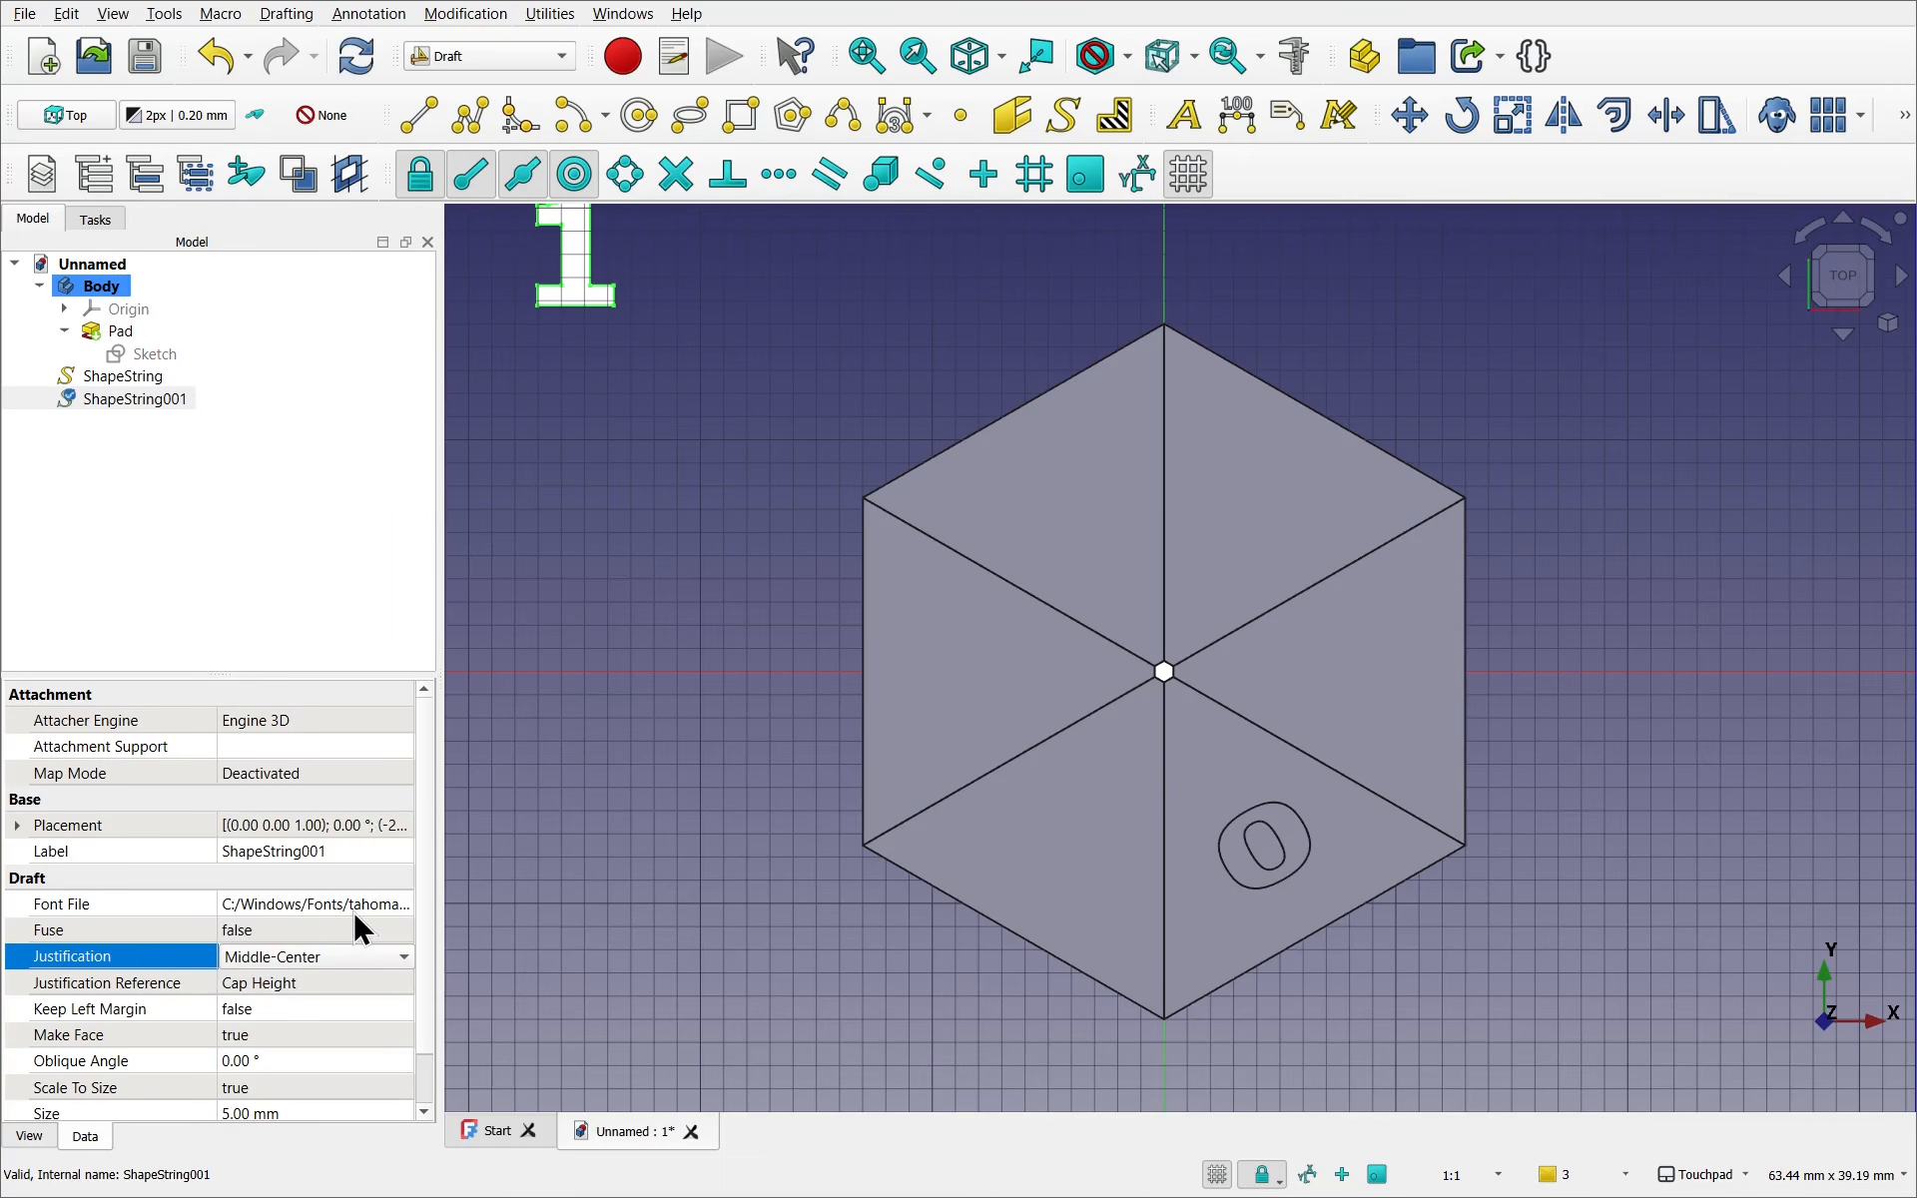
click(676, 687)
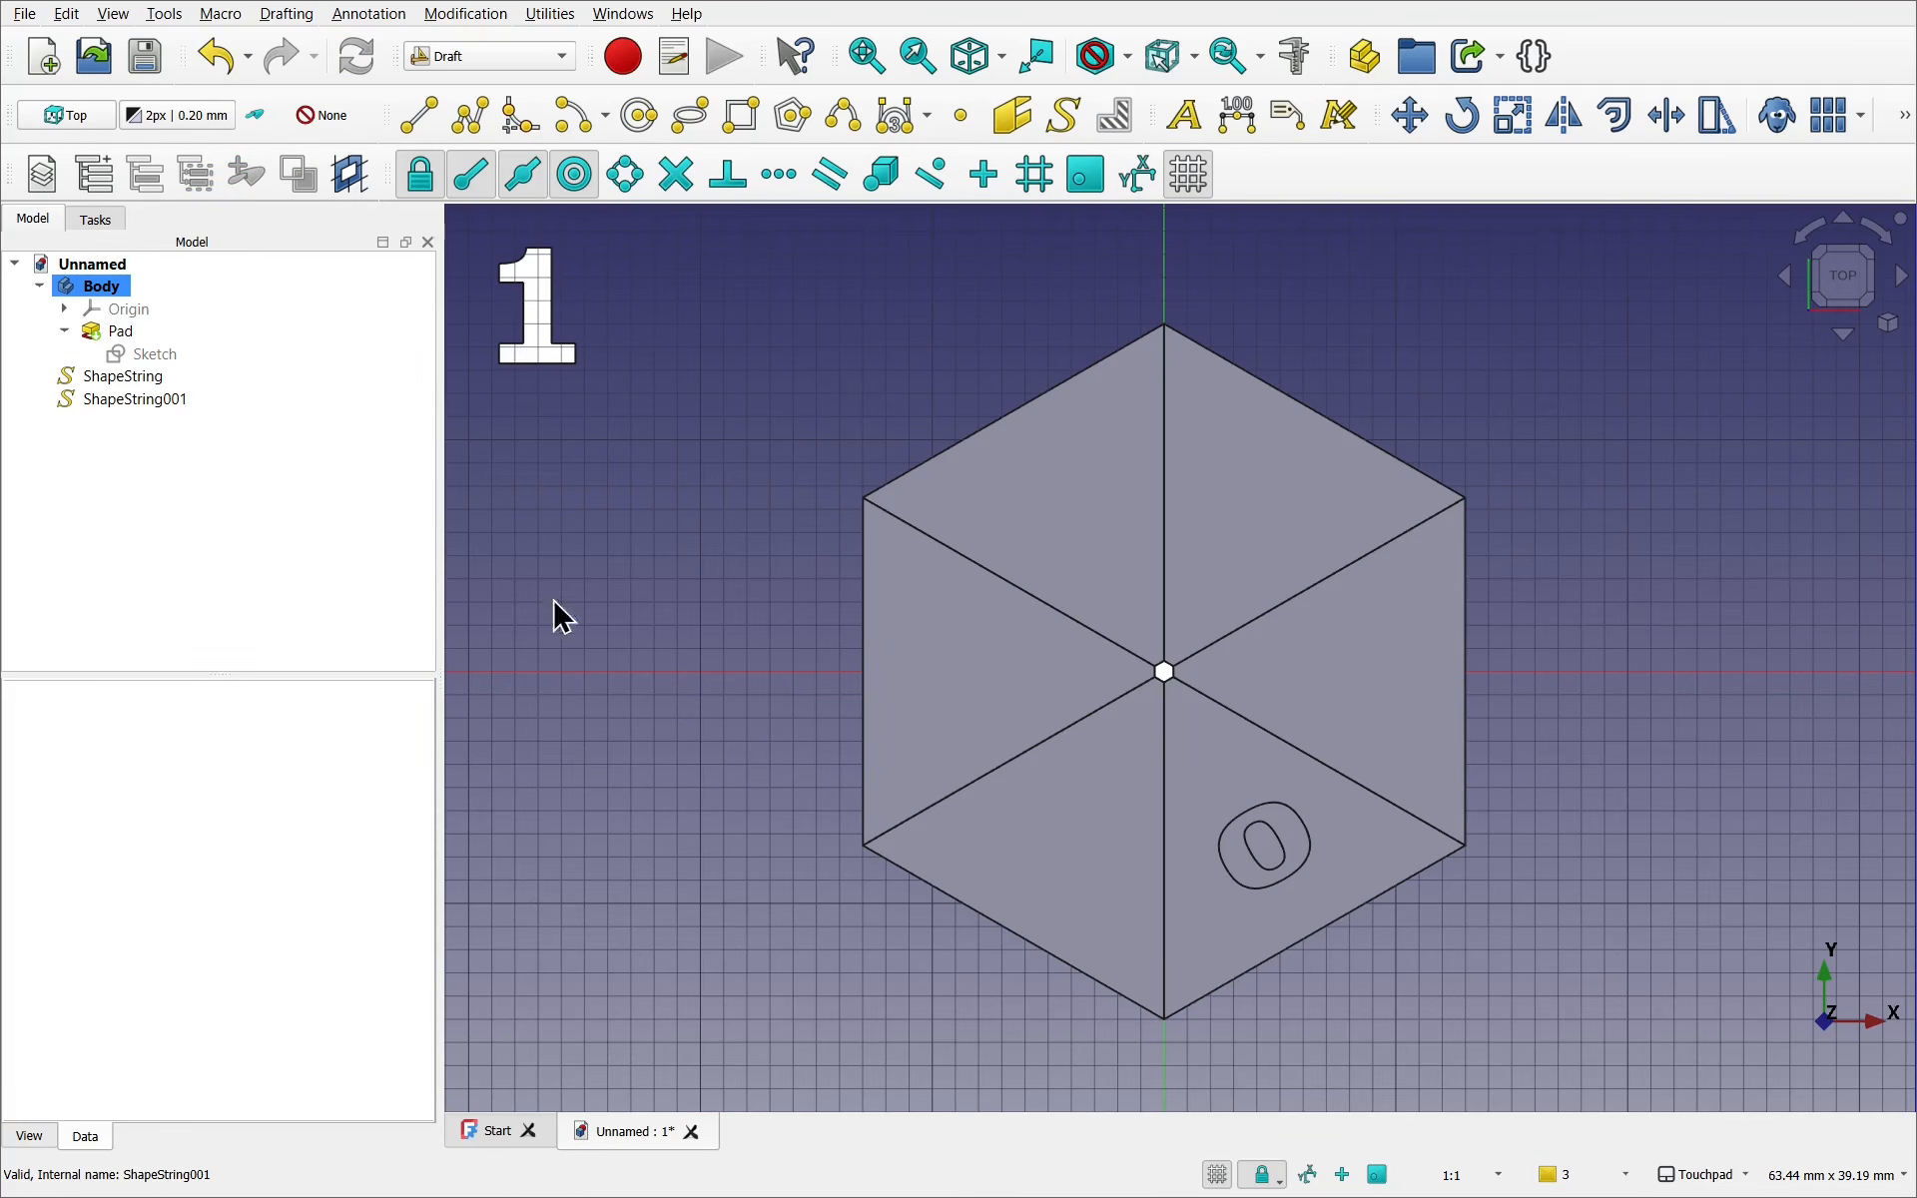
Open the map mode attachment of the 1 ShapeString and restrict selection to vertices
click(129, 405)
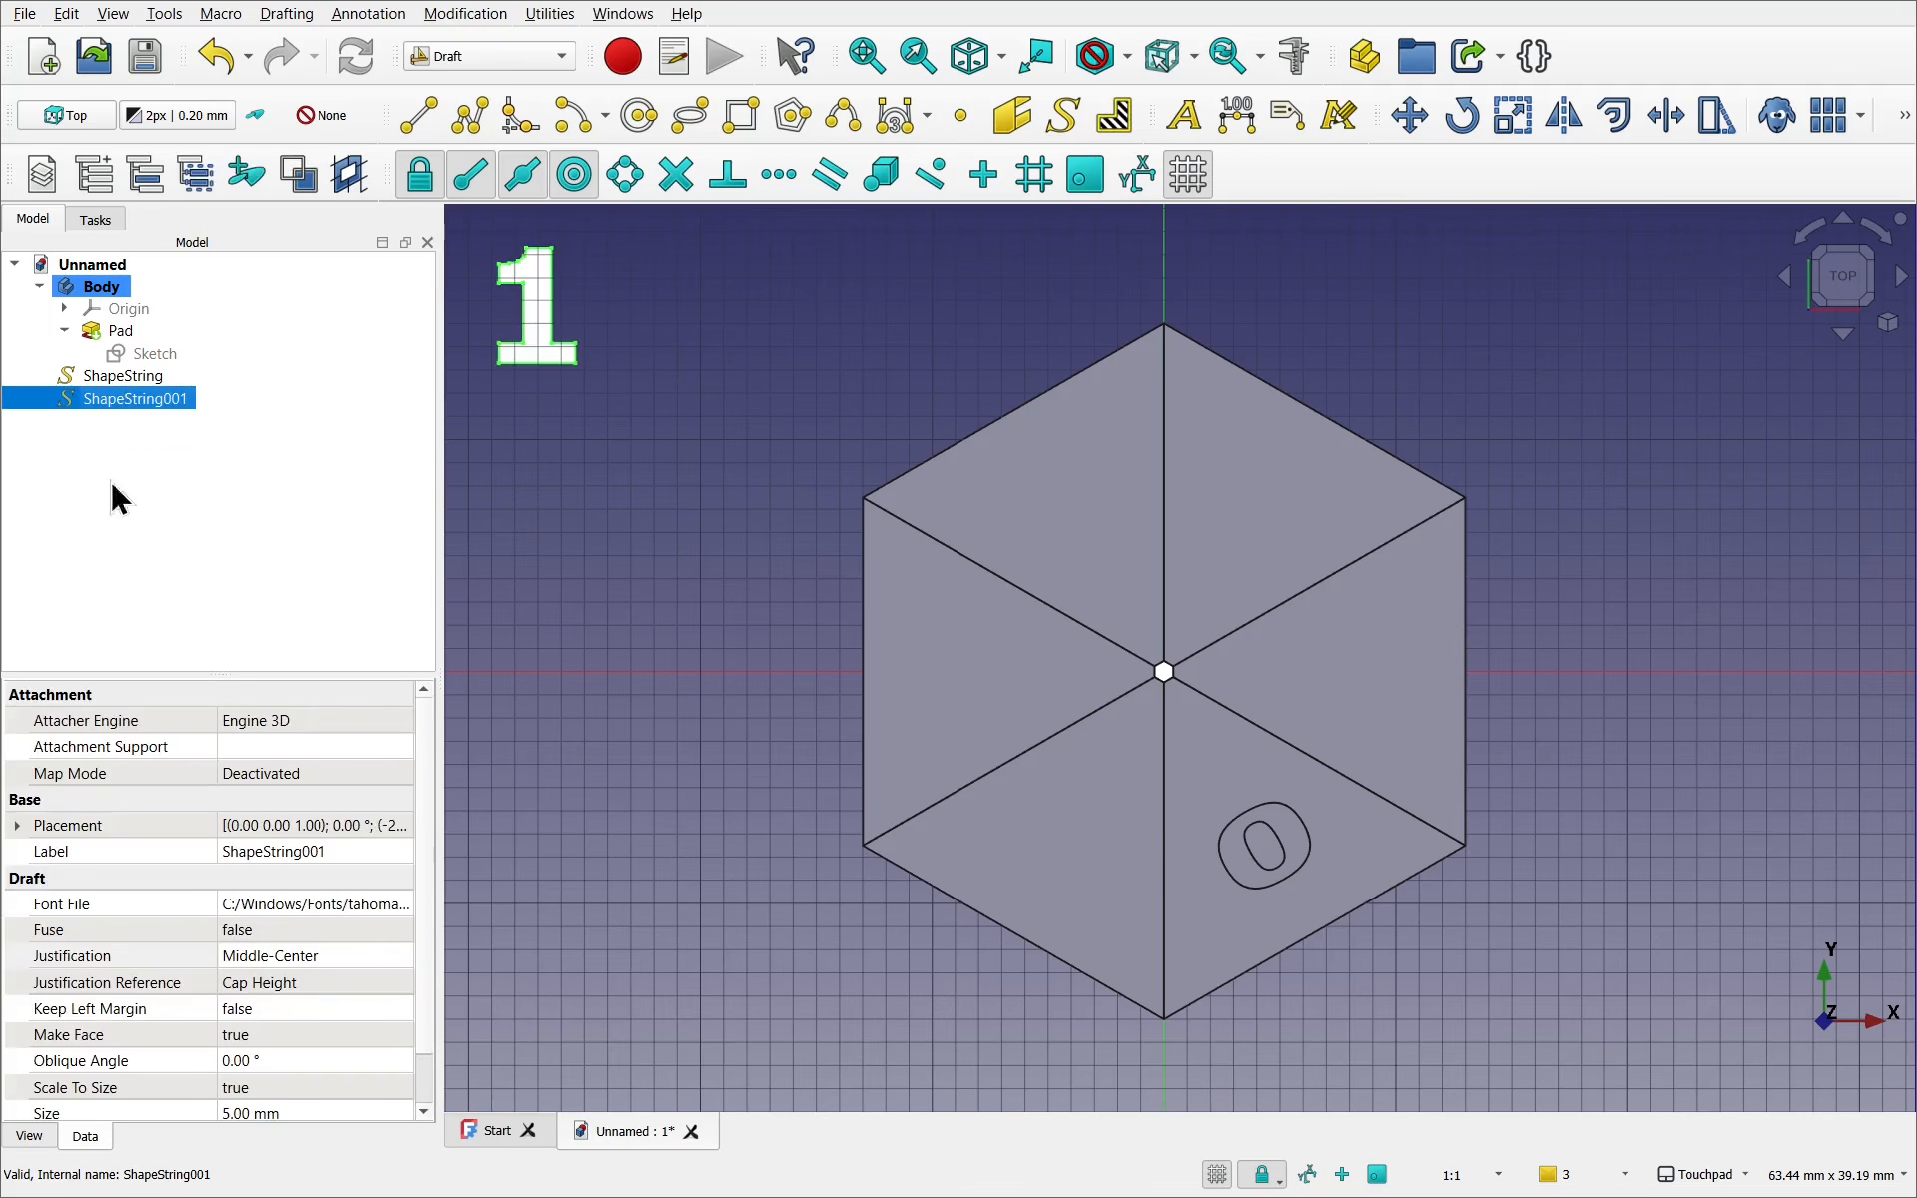
click(389, 774)
click(400, 773)
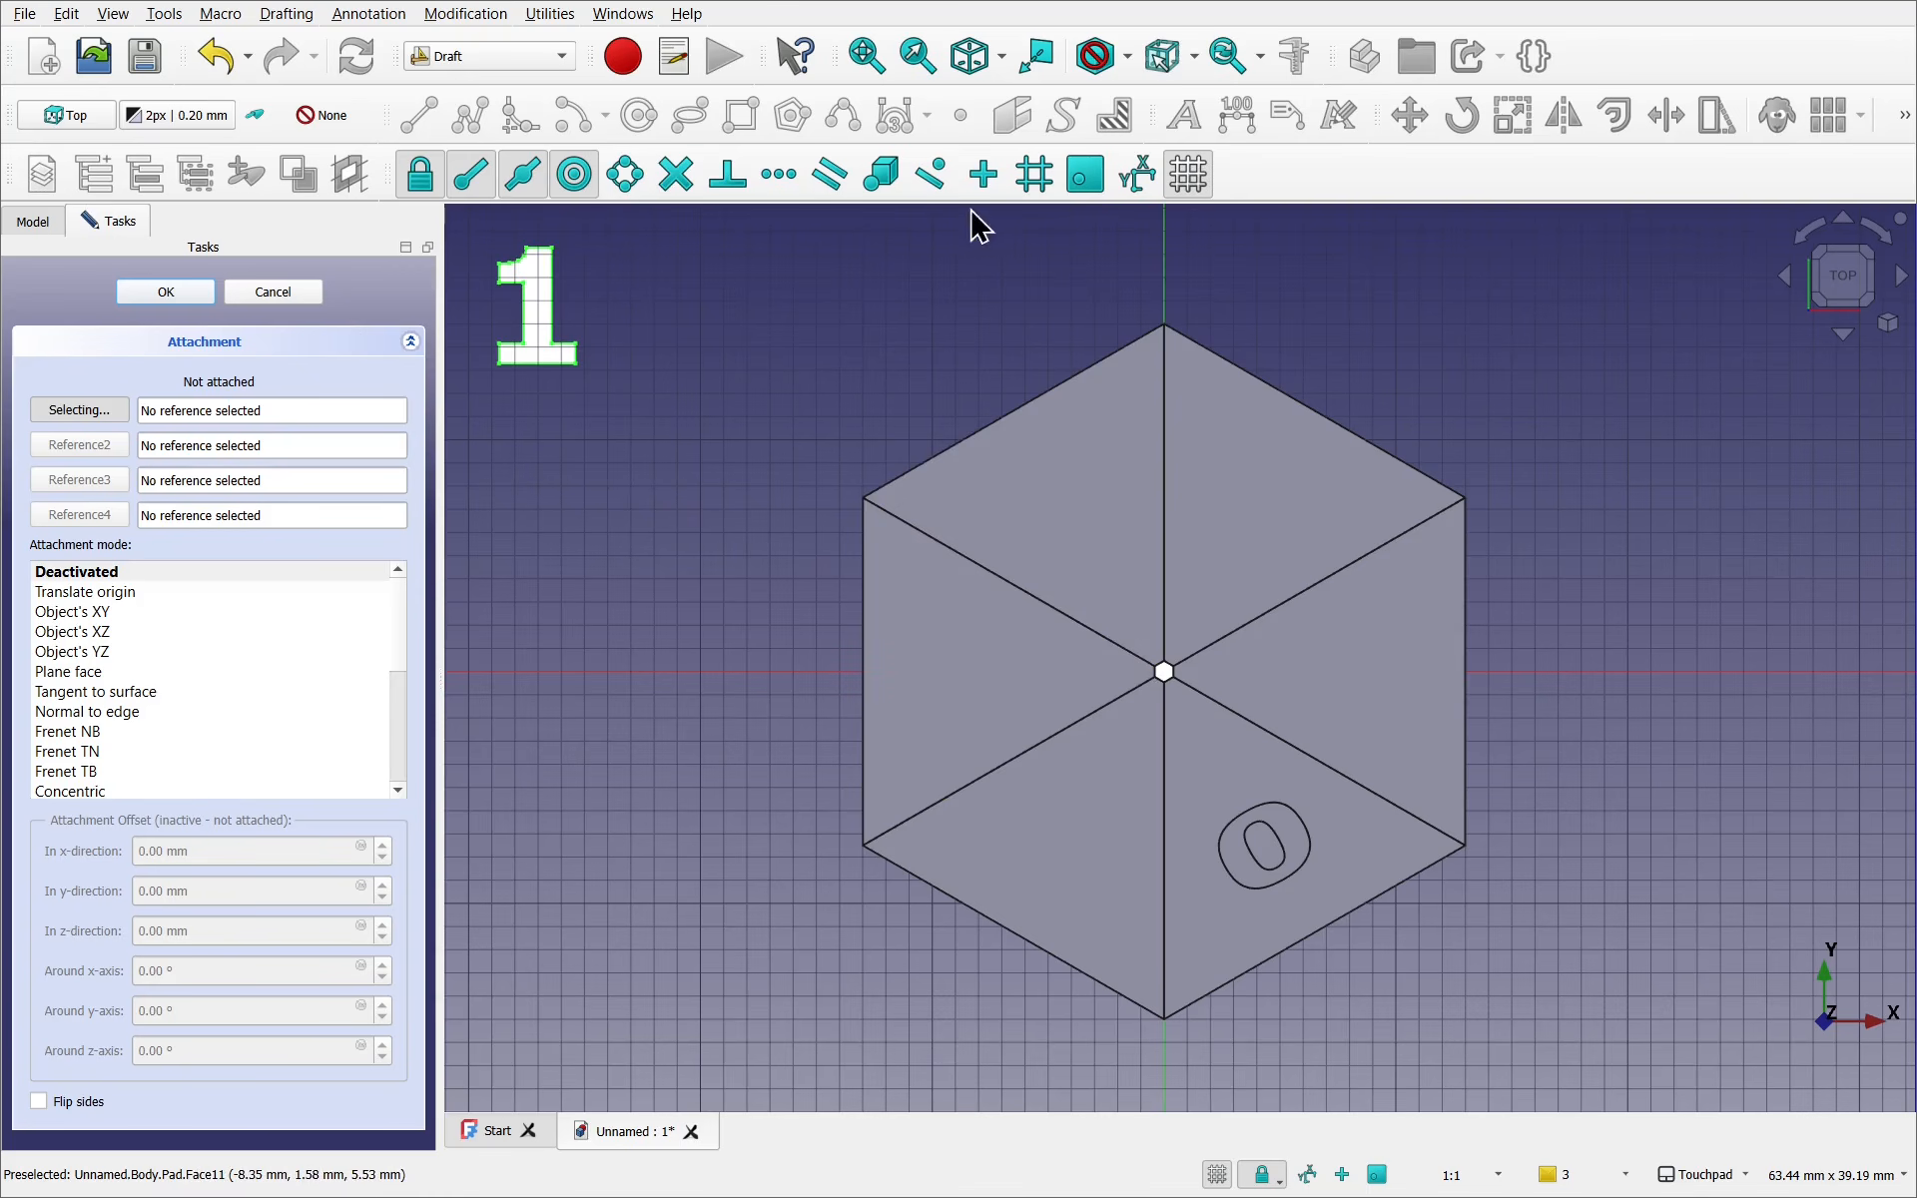
click(1194, 56)
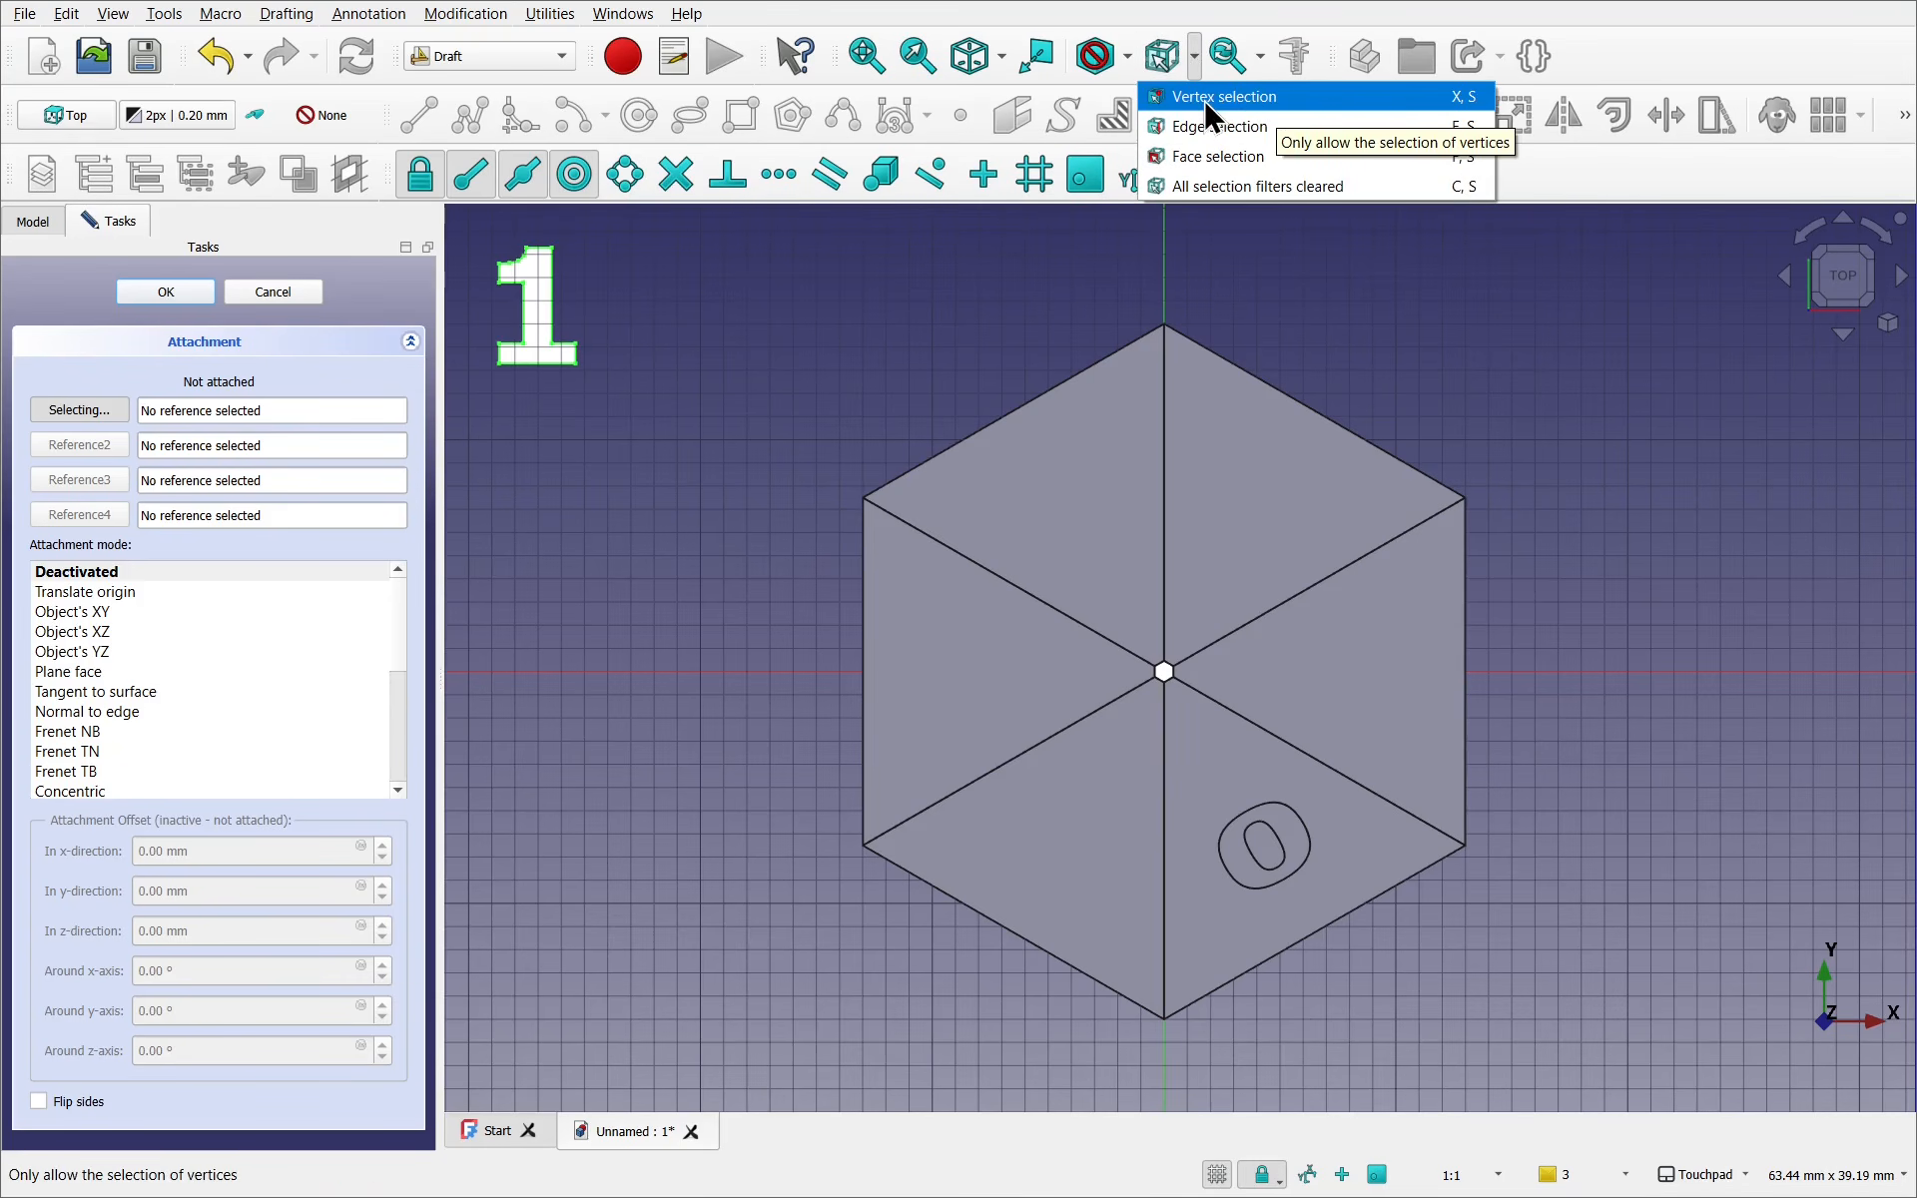
click(1205, 97)
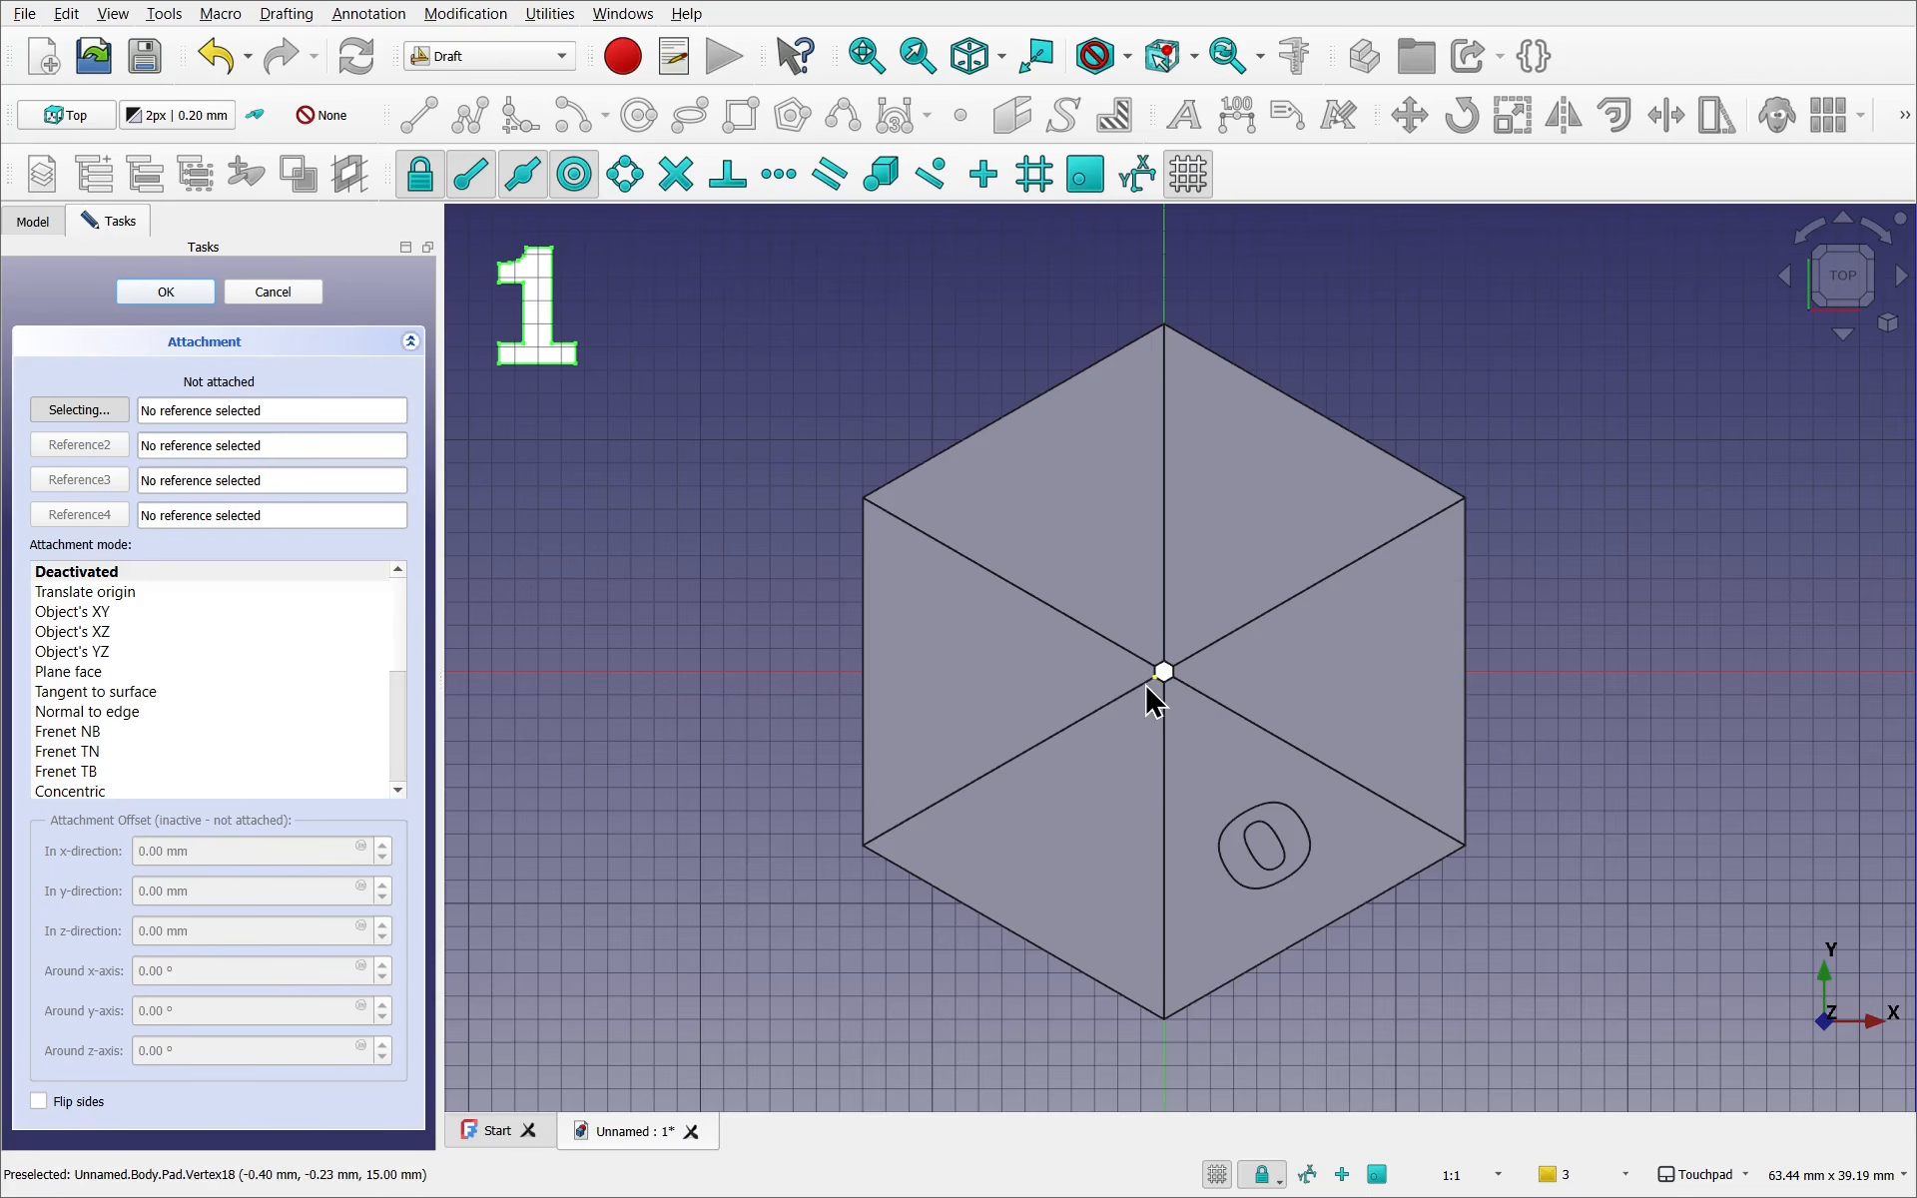
Attach the 1 with Plane by 3 points, using a vertex of the small central hexagon and the die's upper-right and top outer corners
scroll(1153, 699, up, 3)
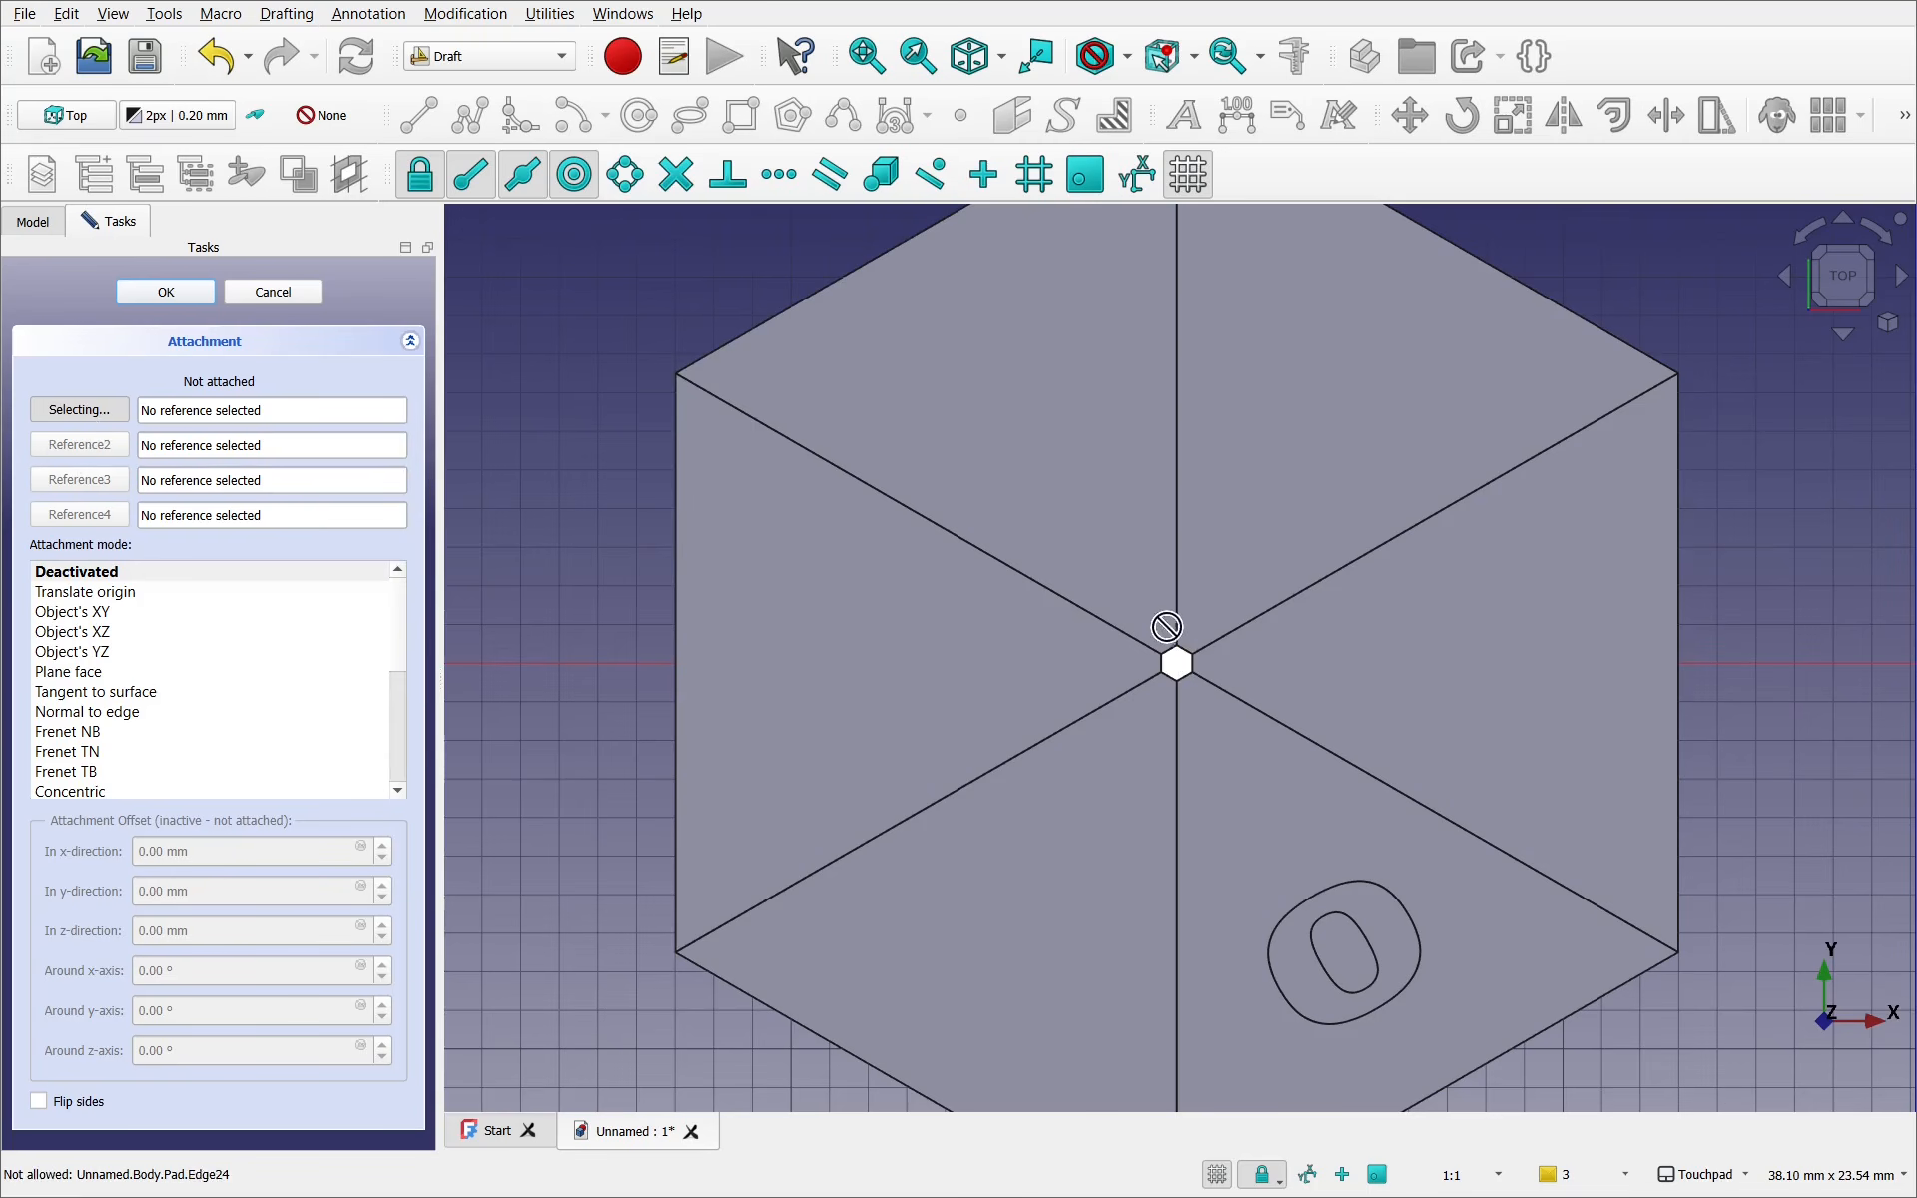
click(1179, 659)
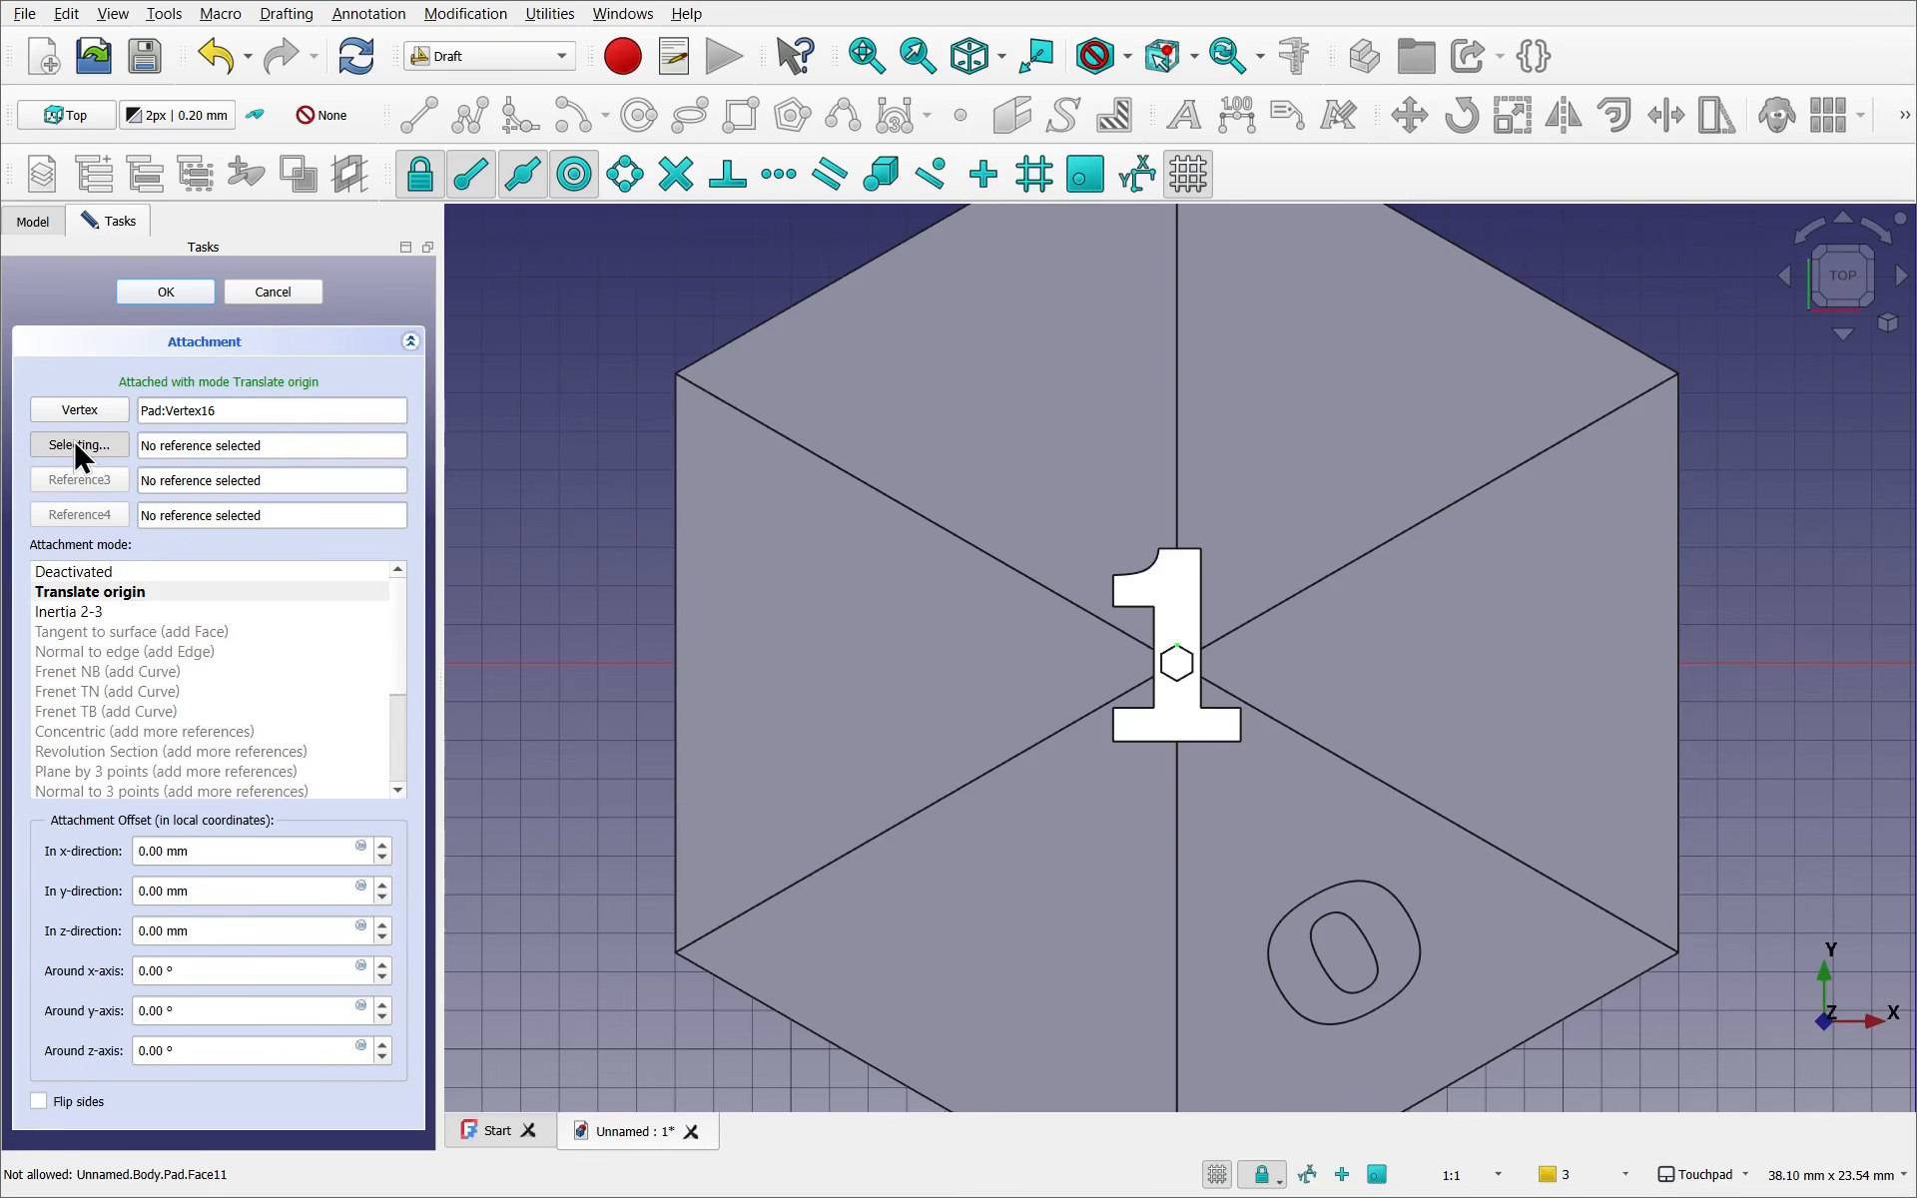
click(1678, 374)
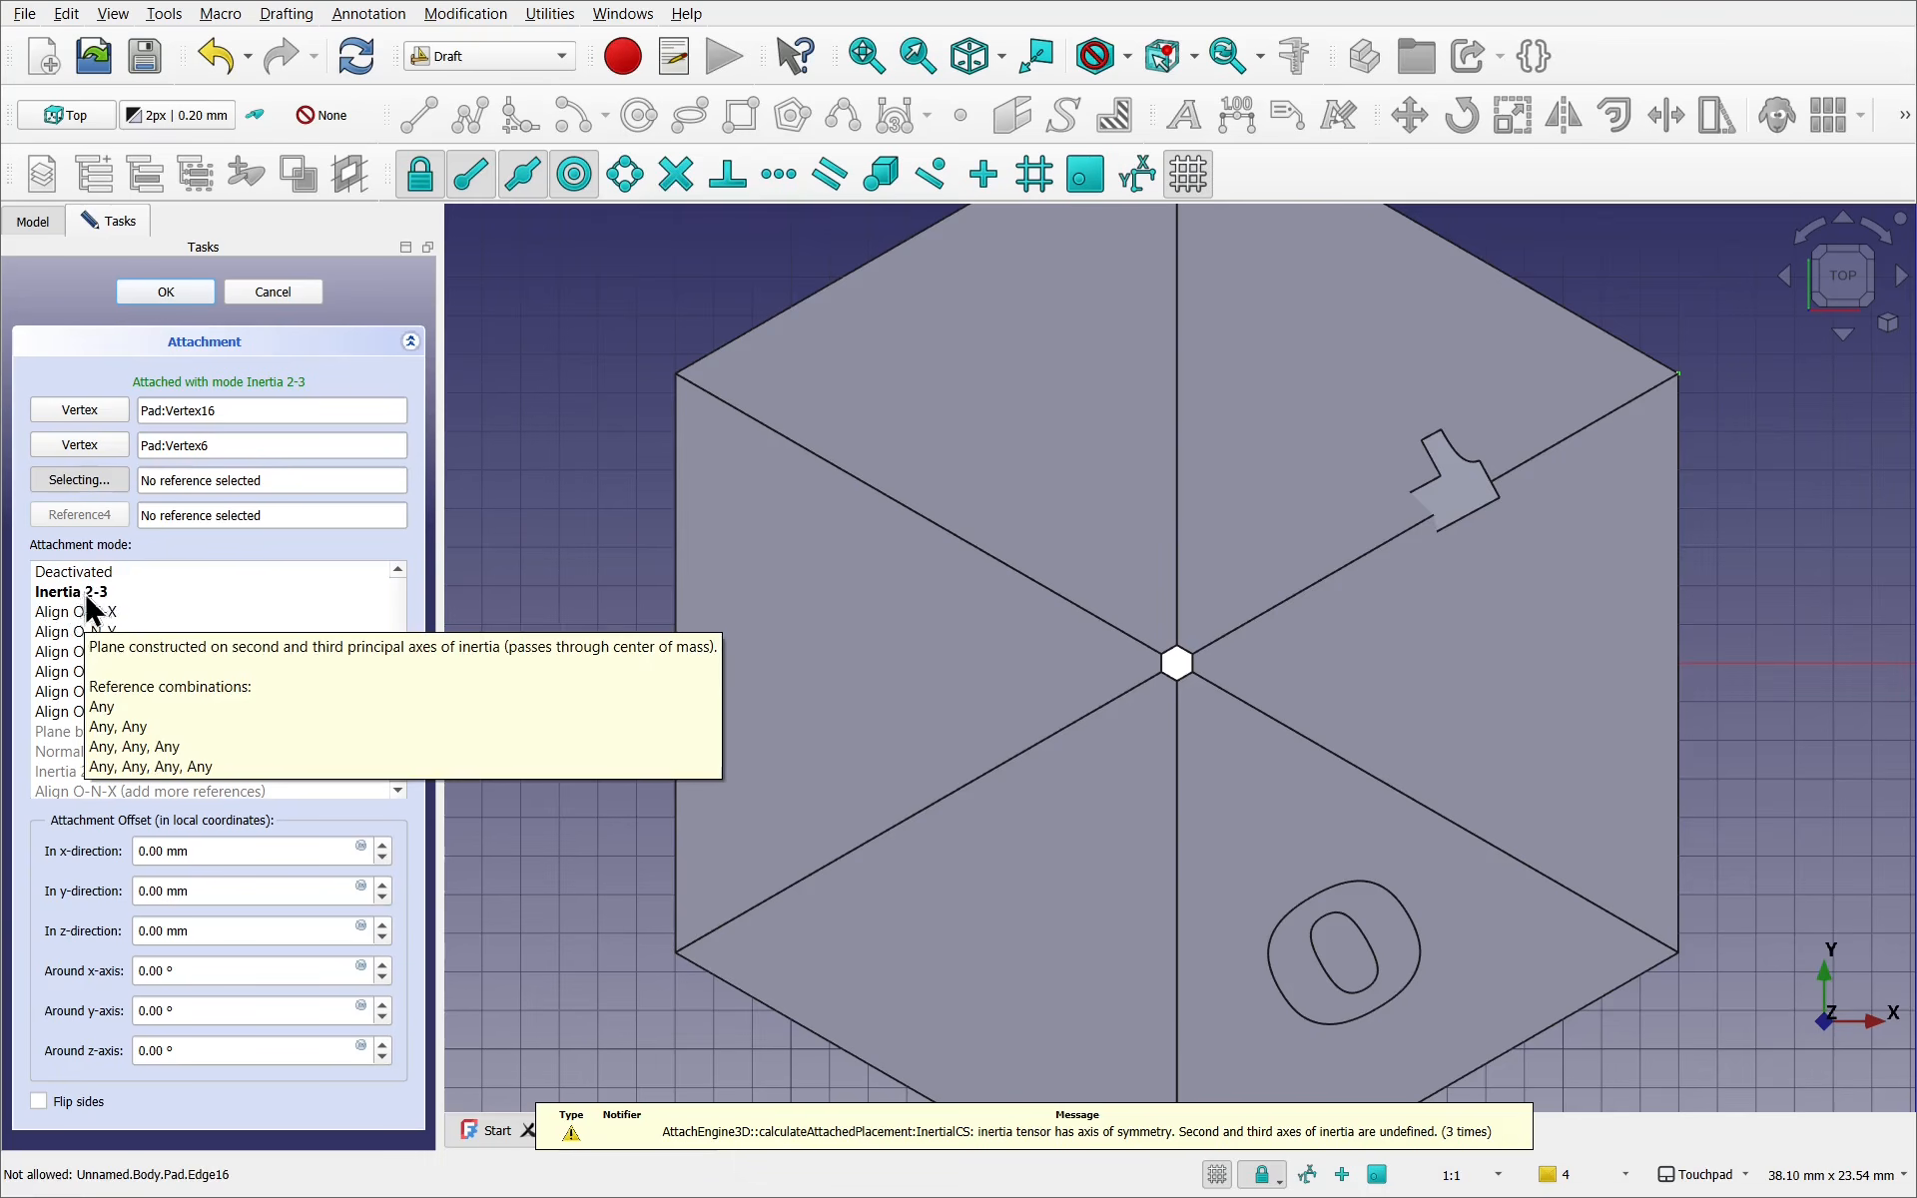
scroll(1311, 410, down, 3)
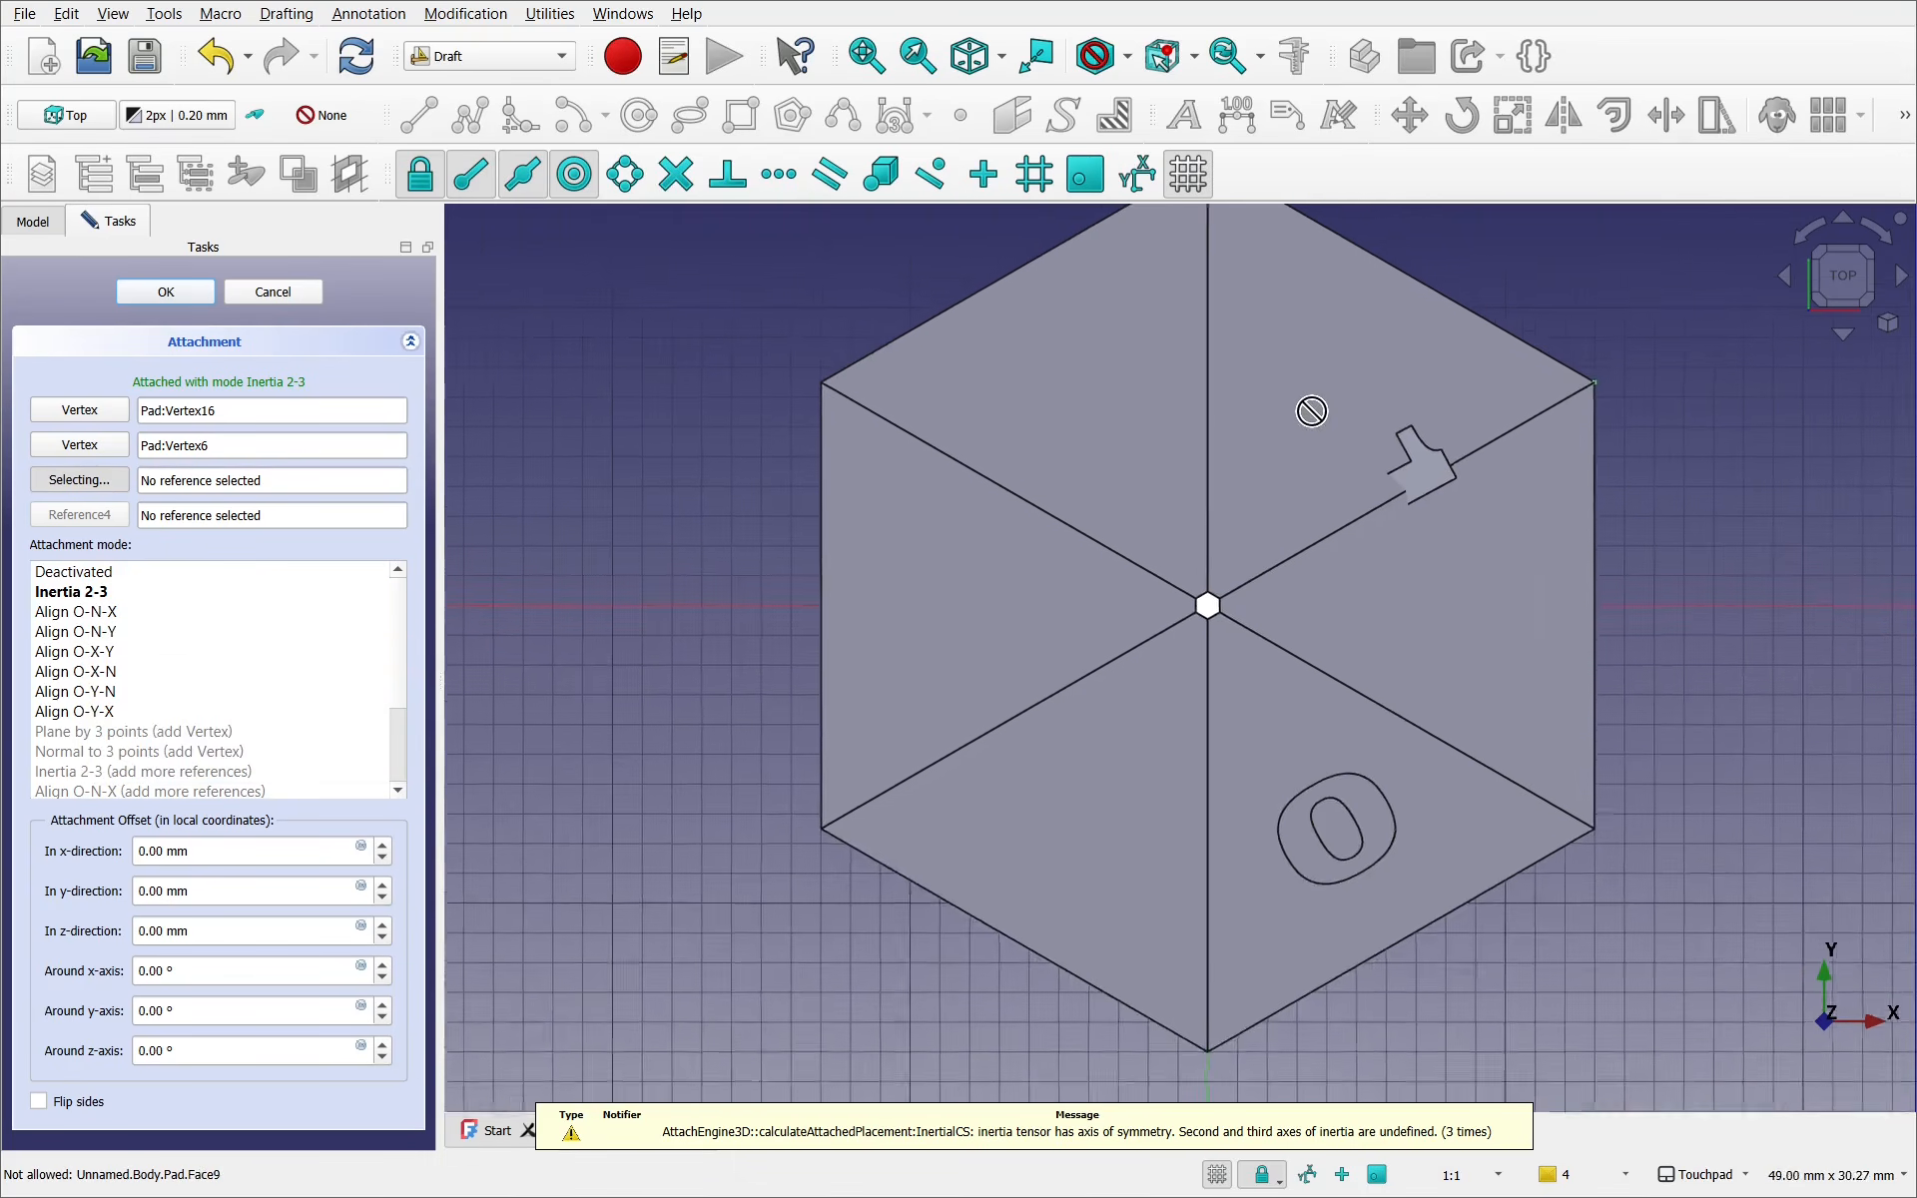
shift+middle_drag(1298, 366, 1335, 536)
scroll(1251, 372, up, 4)
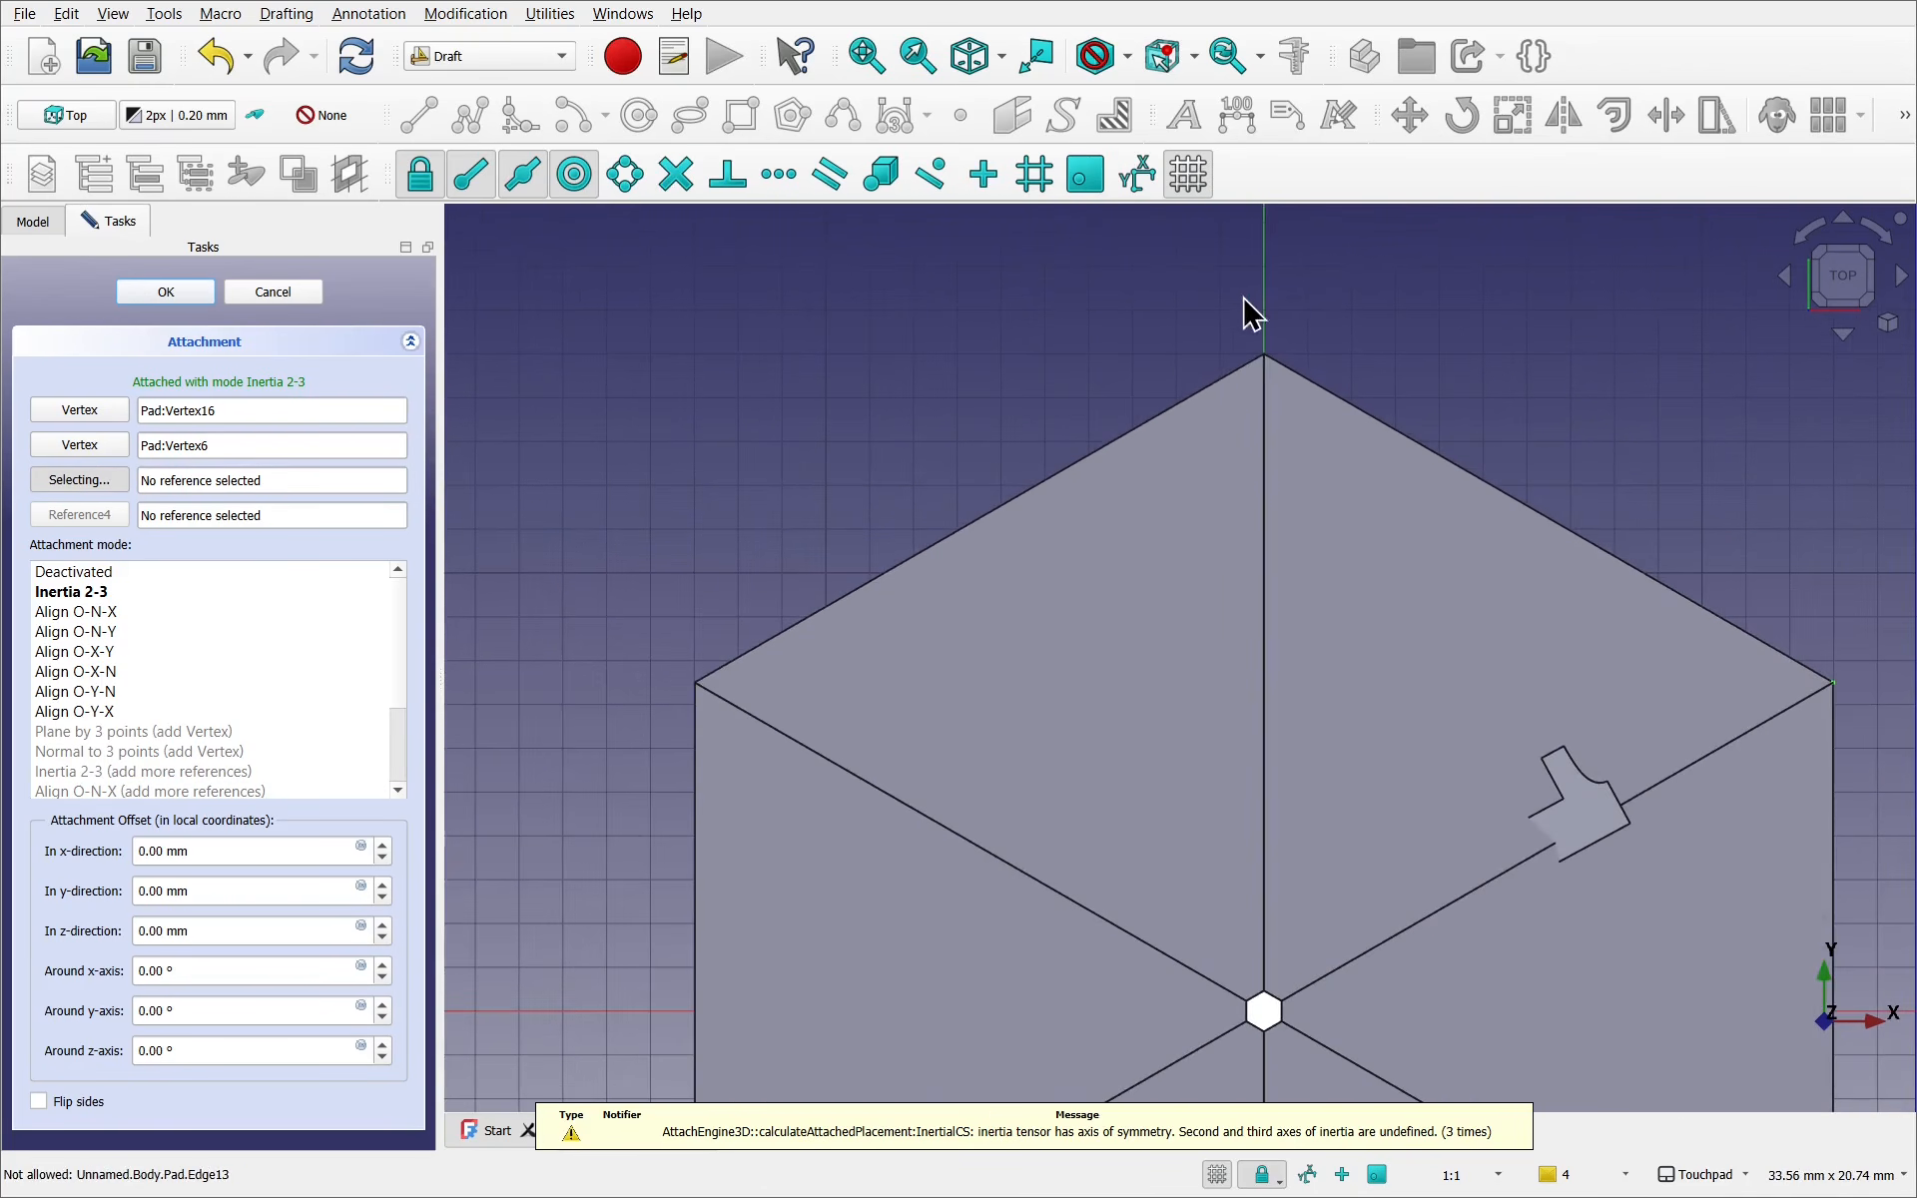
click(1265, 356)
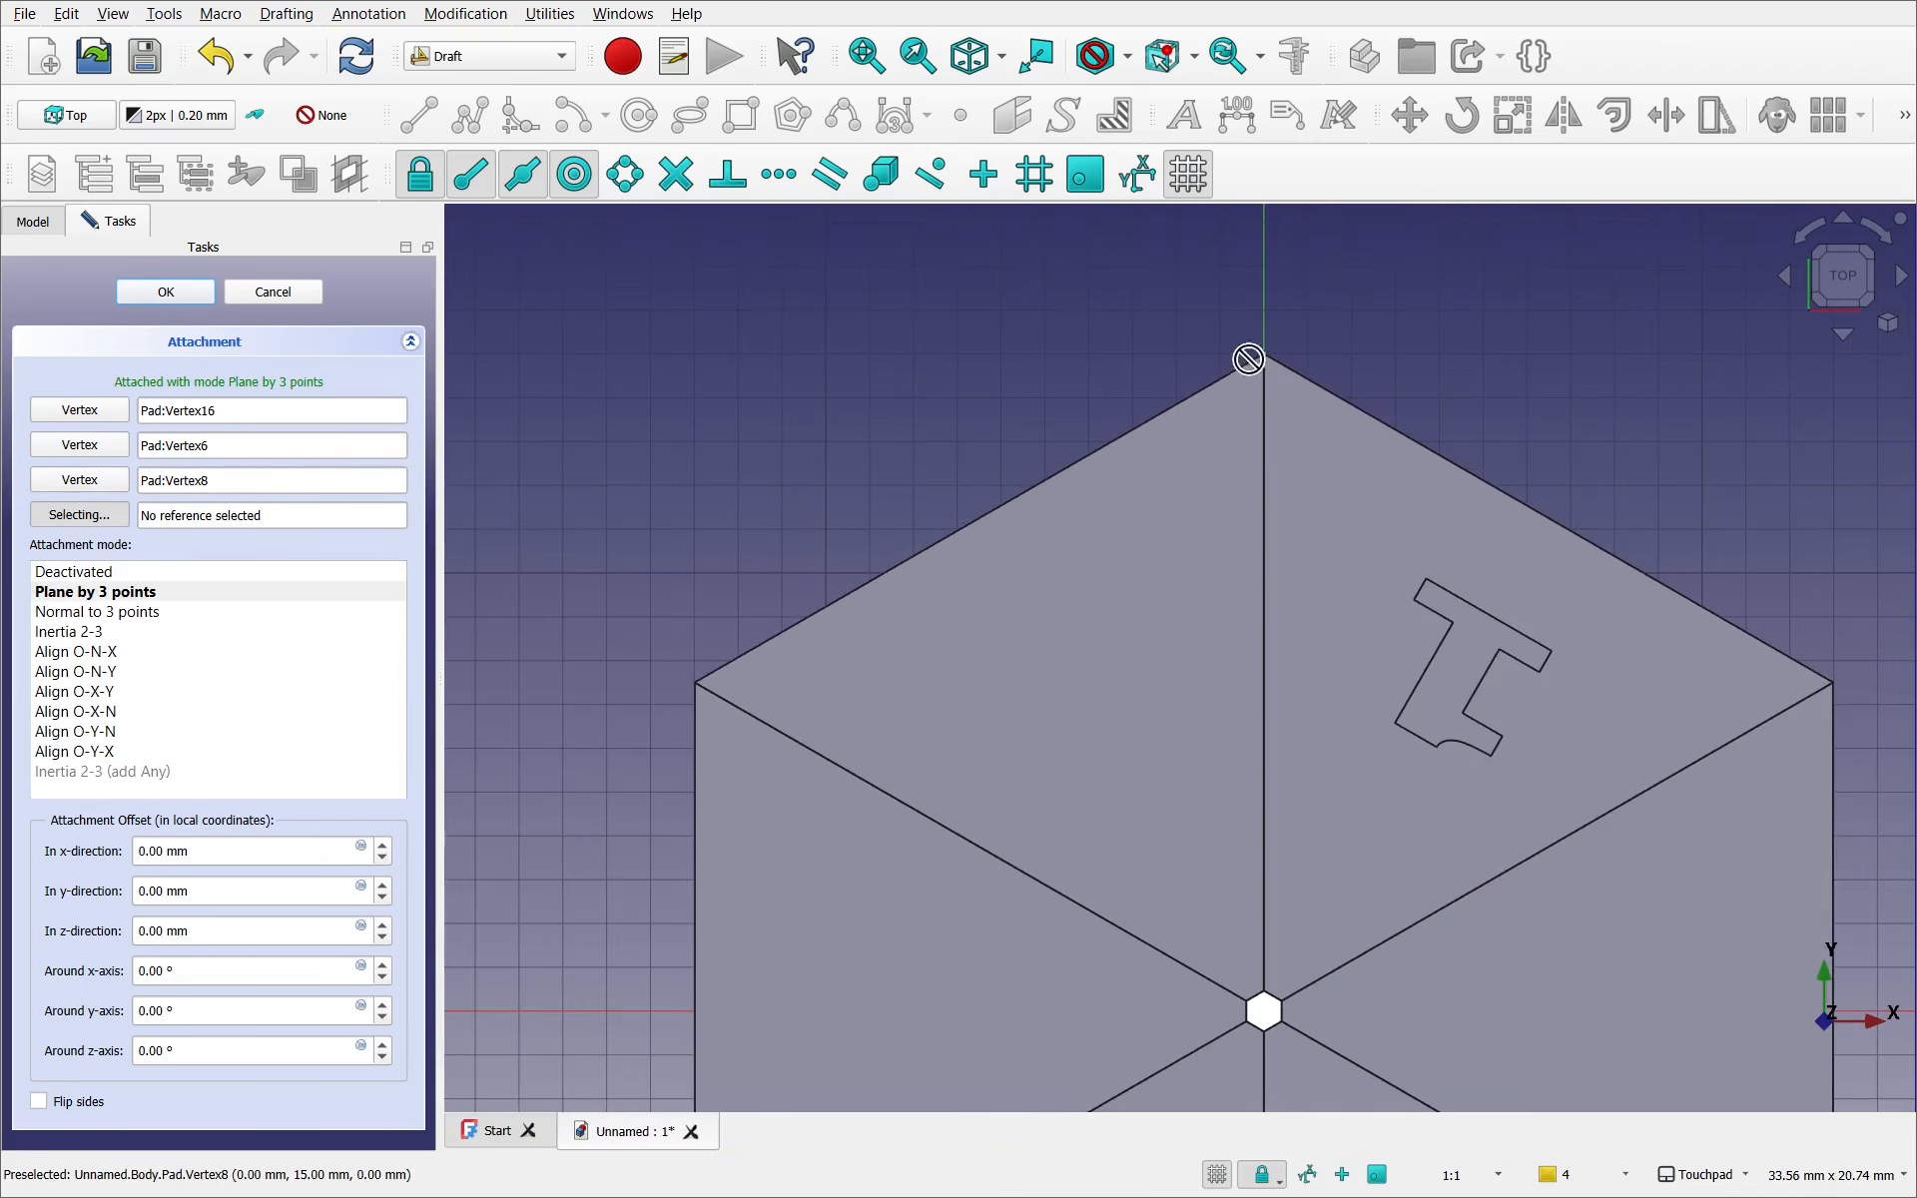
scroll(1345, 604, down, 5)
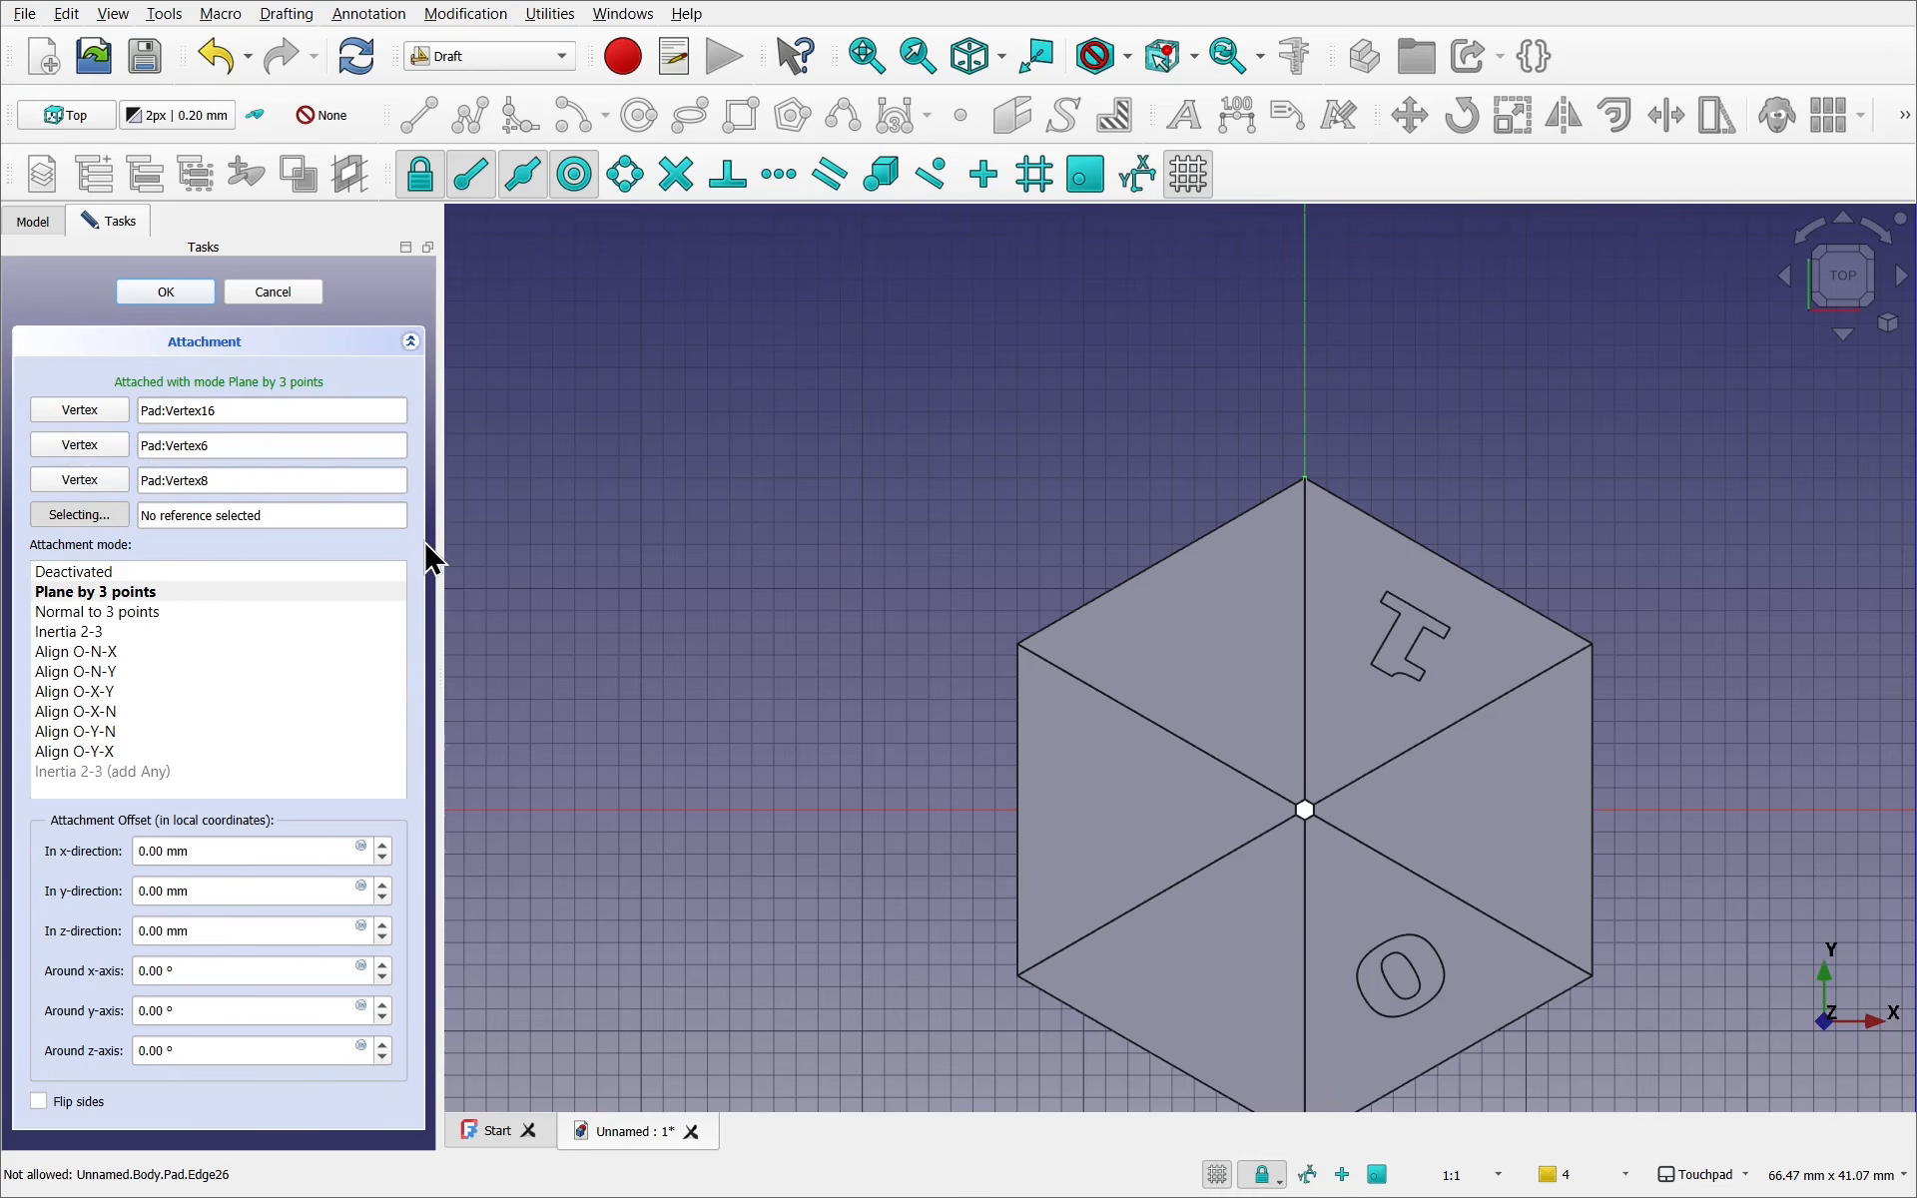
click(166, 292)
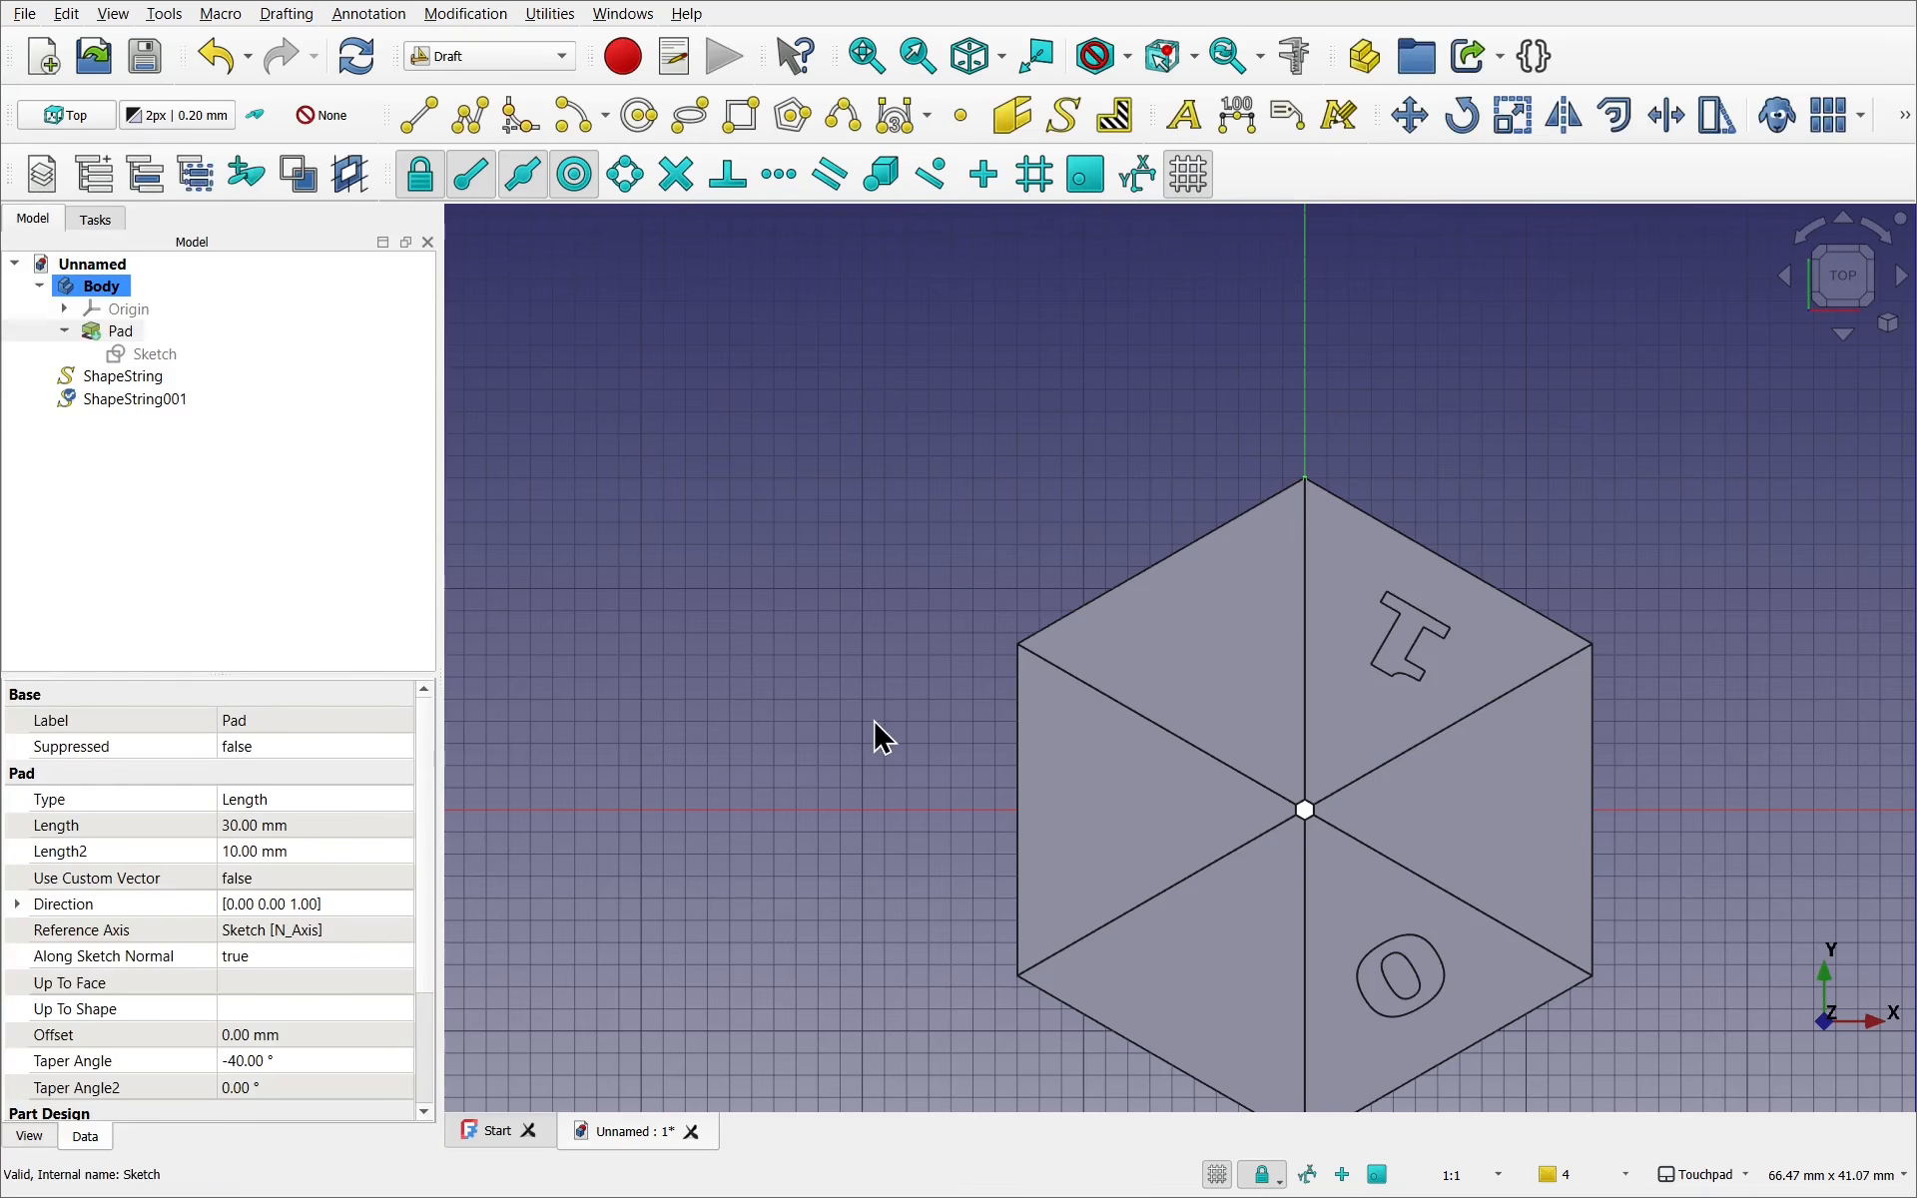
Turn off the Draft grid, switch to the Part Design workbench and bring back the model tree
shift+drag(1537, 978, 1271, 804)
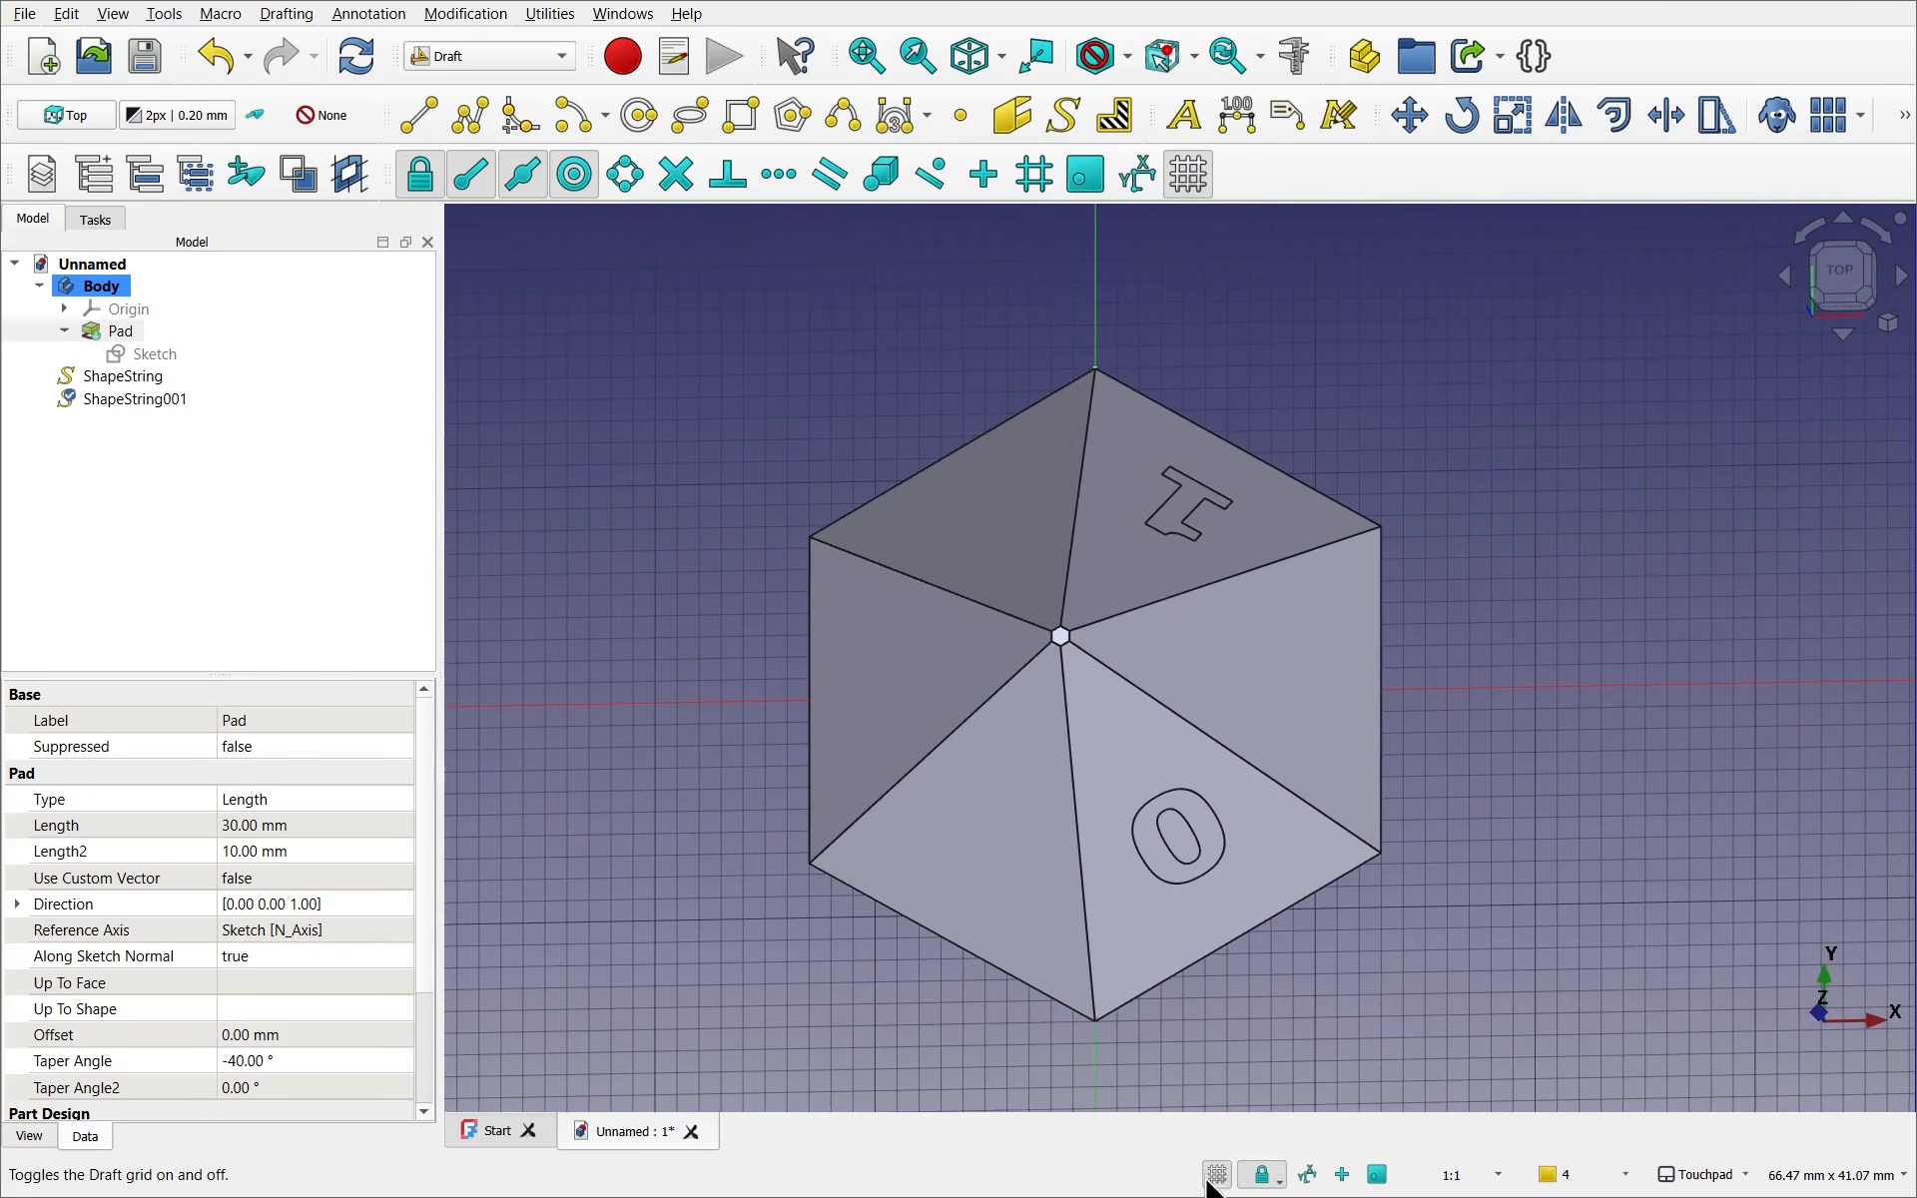
click(1217, 1176)
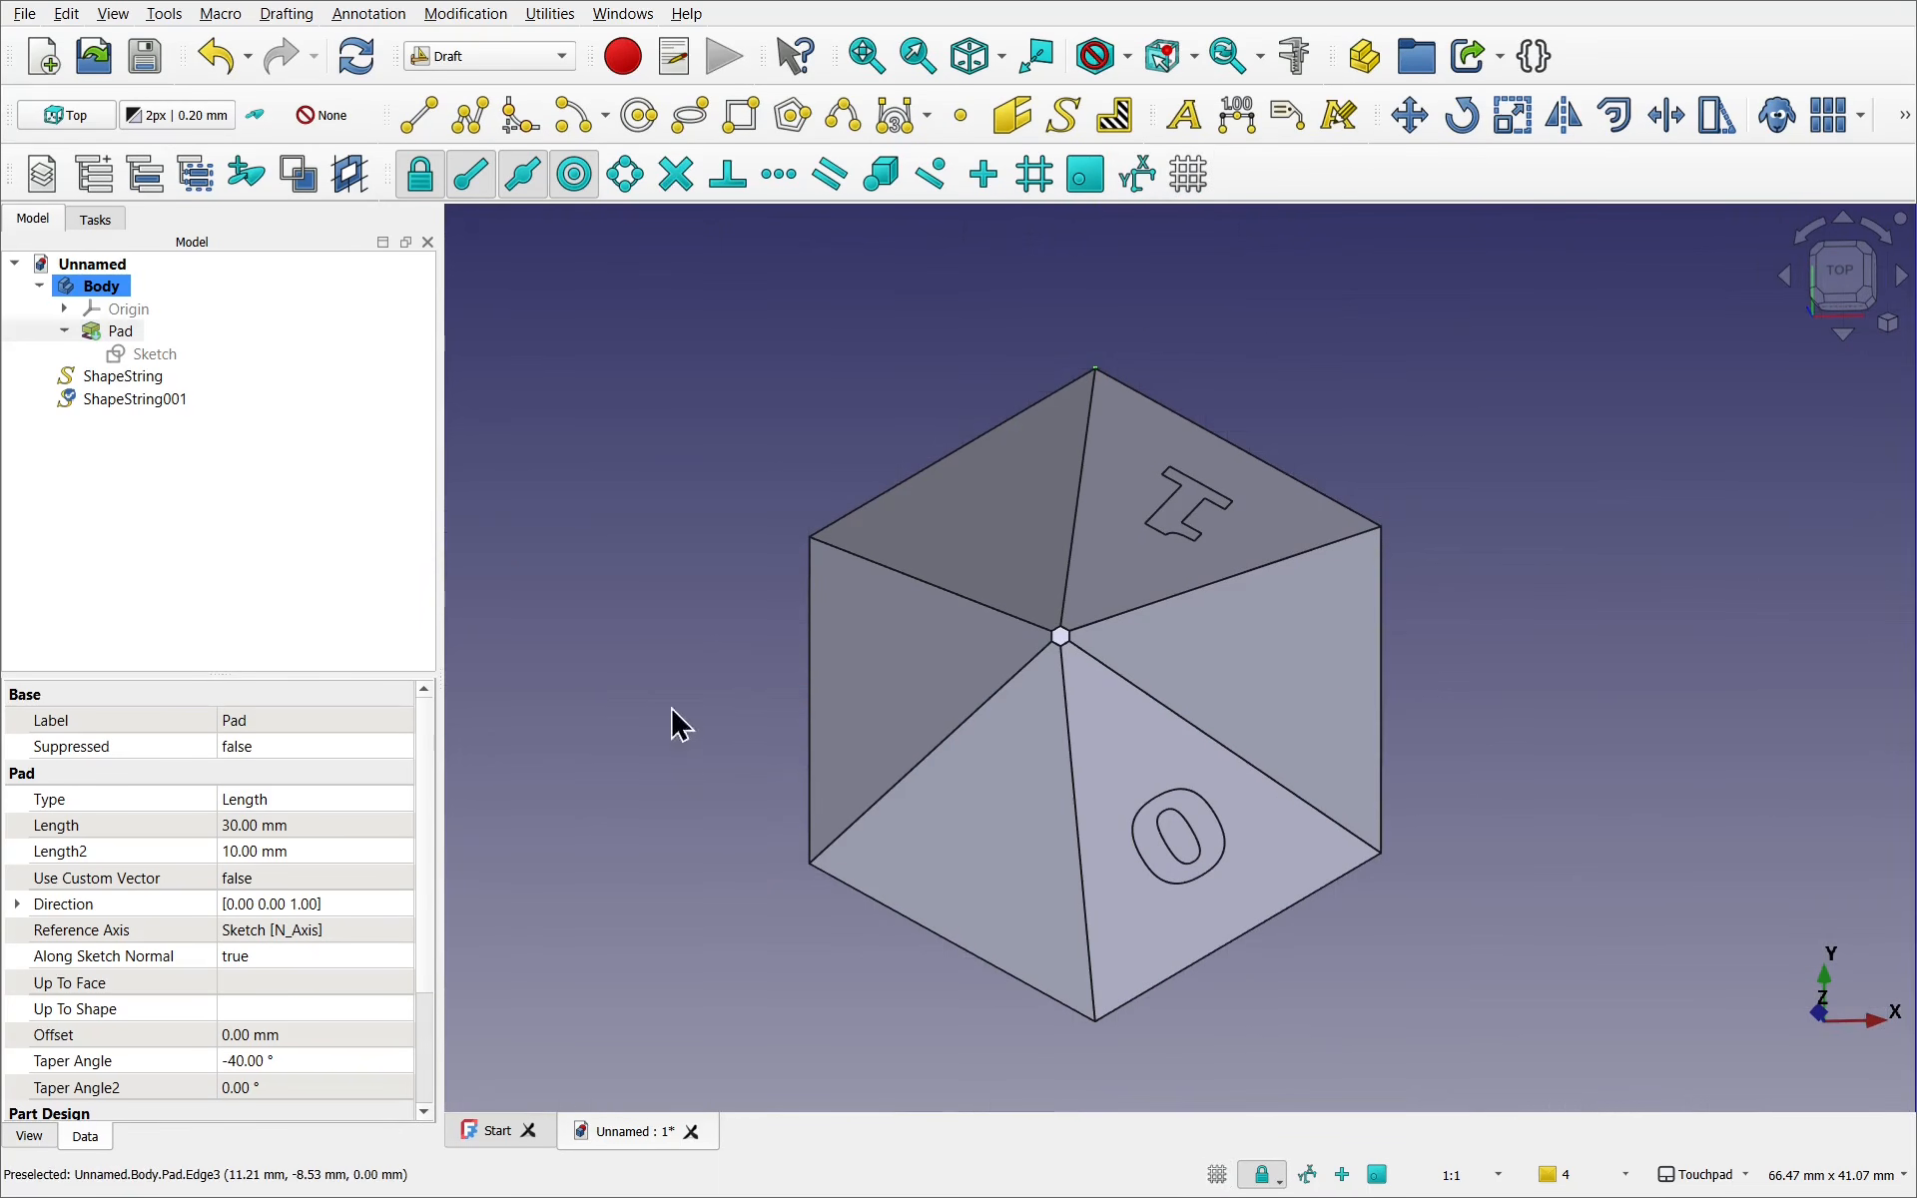
click(446, 55)
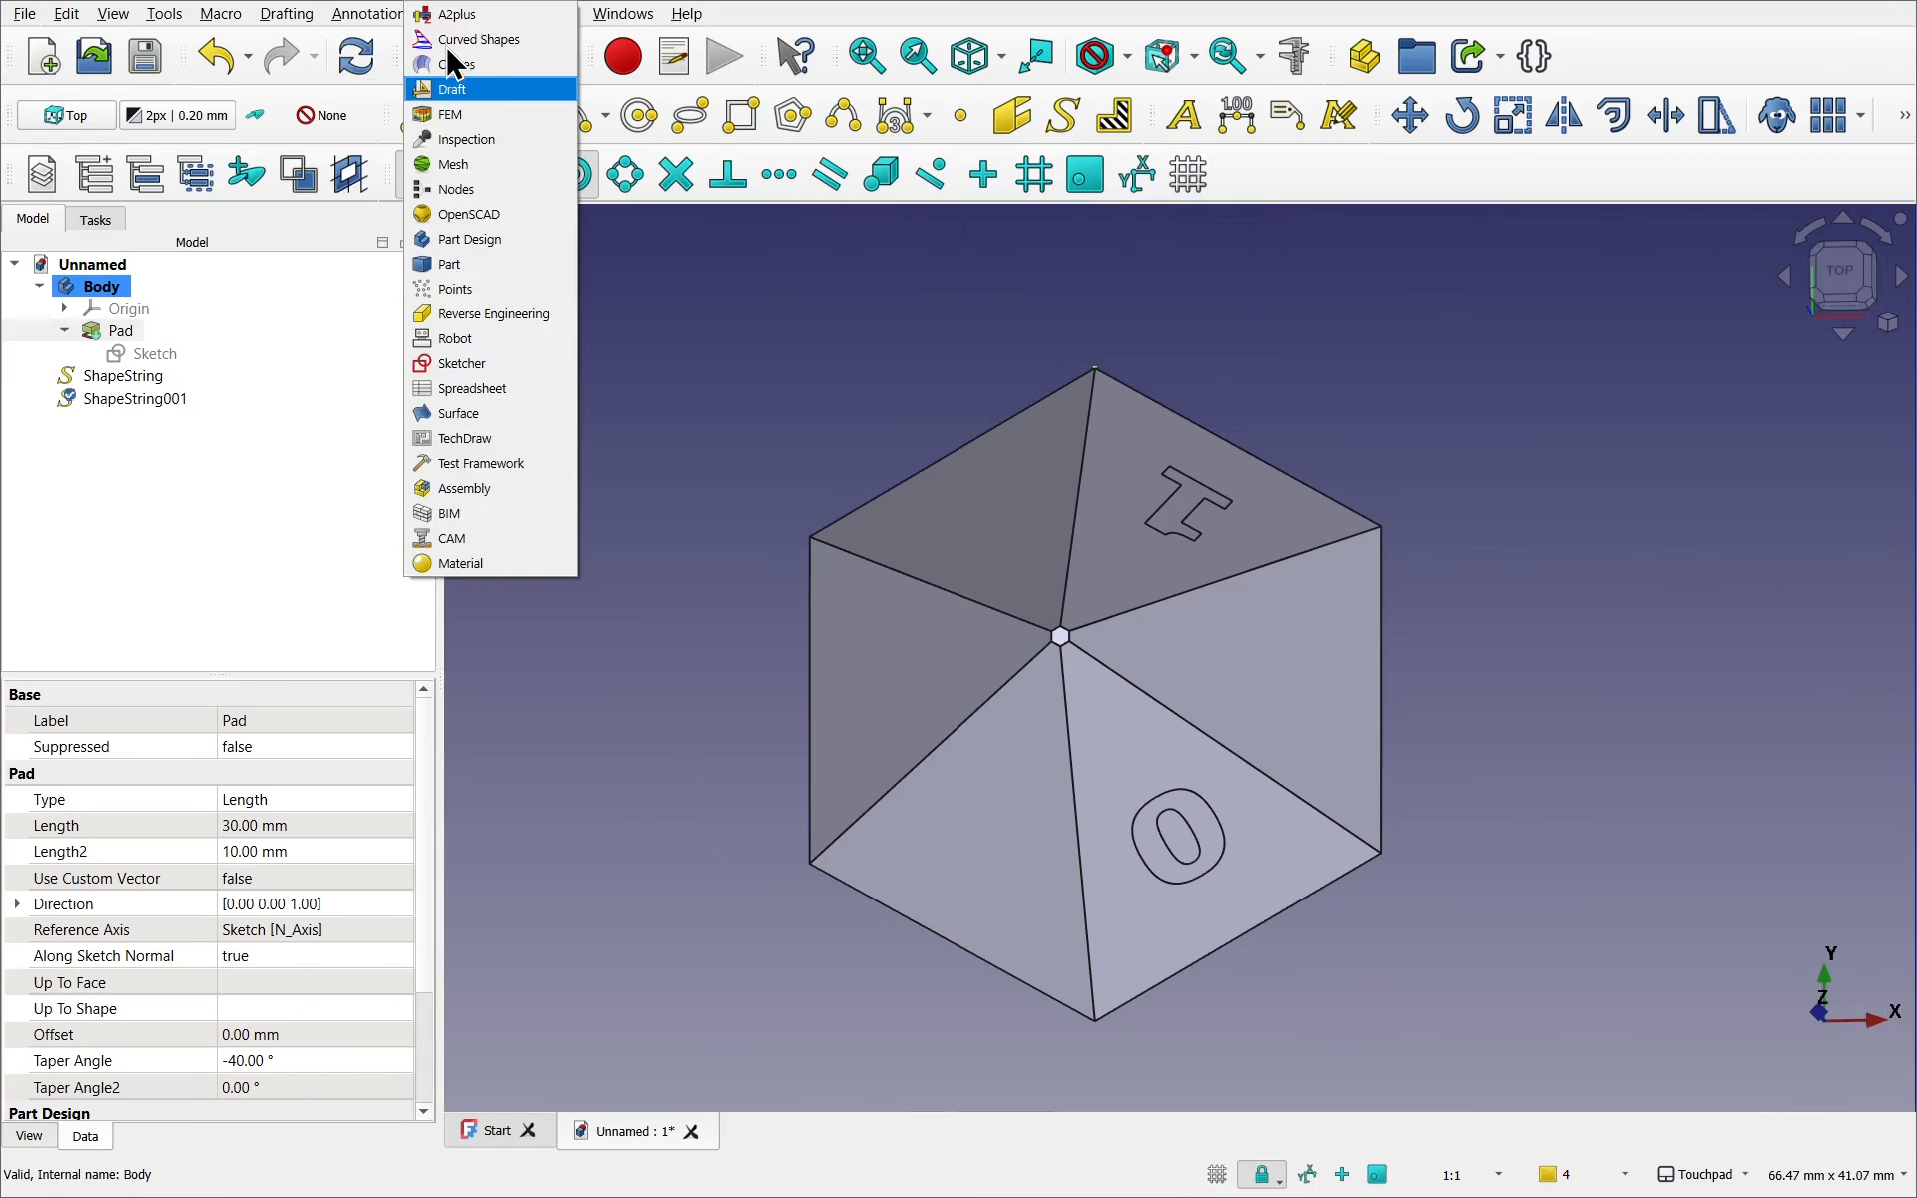
click(483, 245)
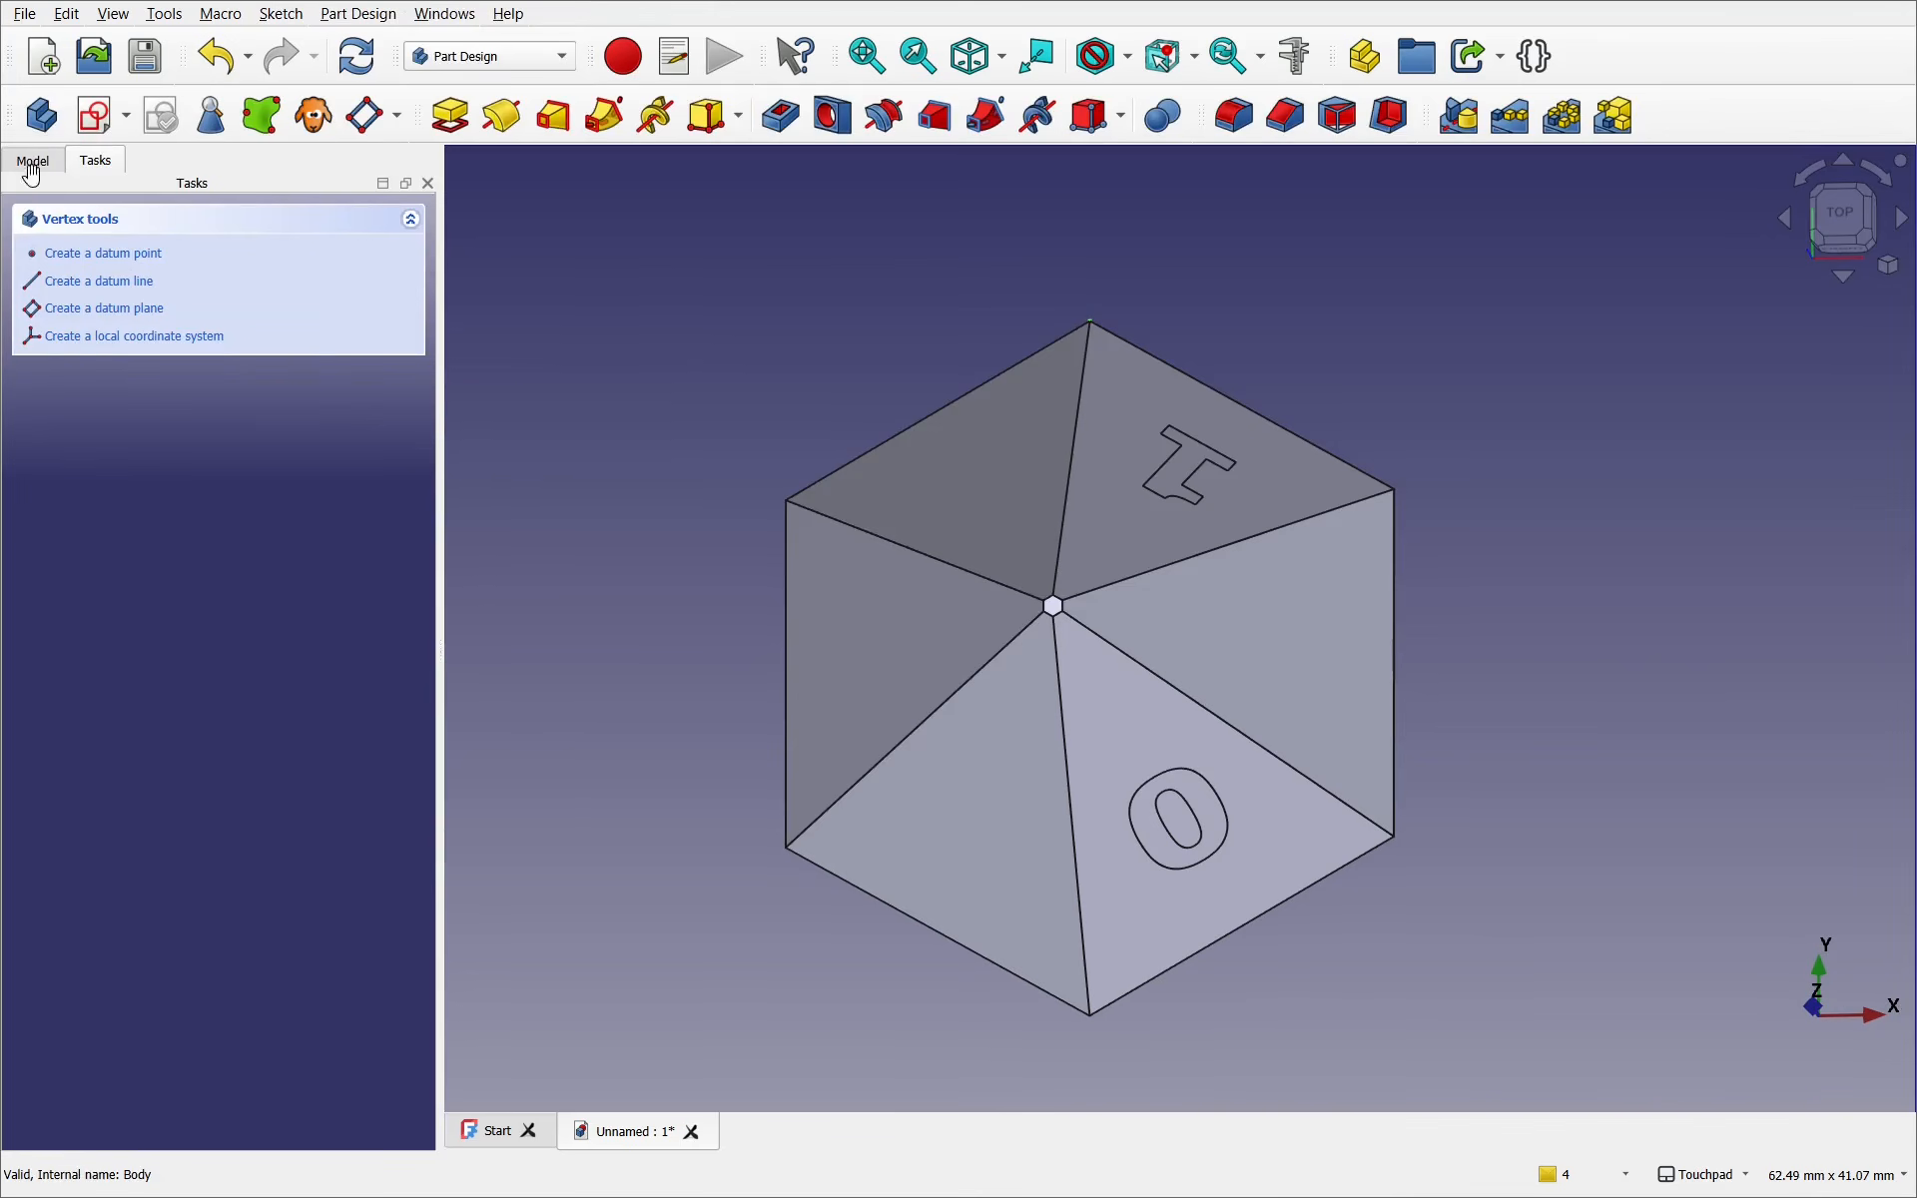
click(36, 165)
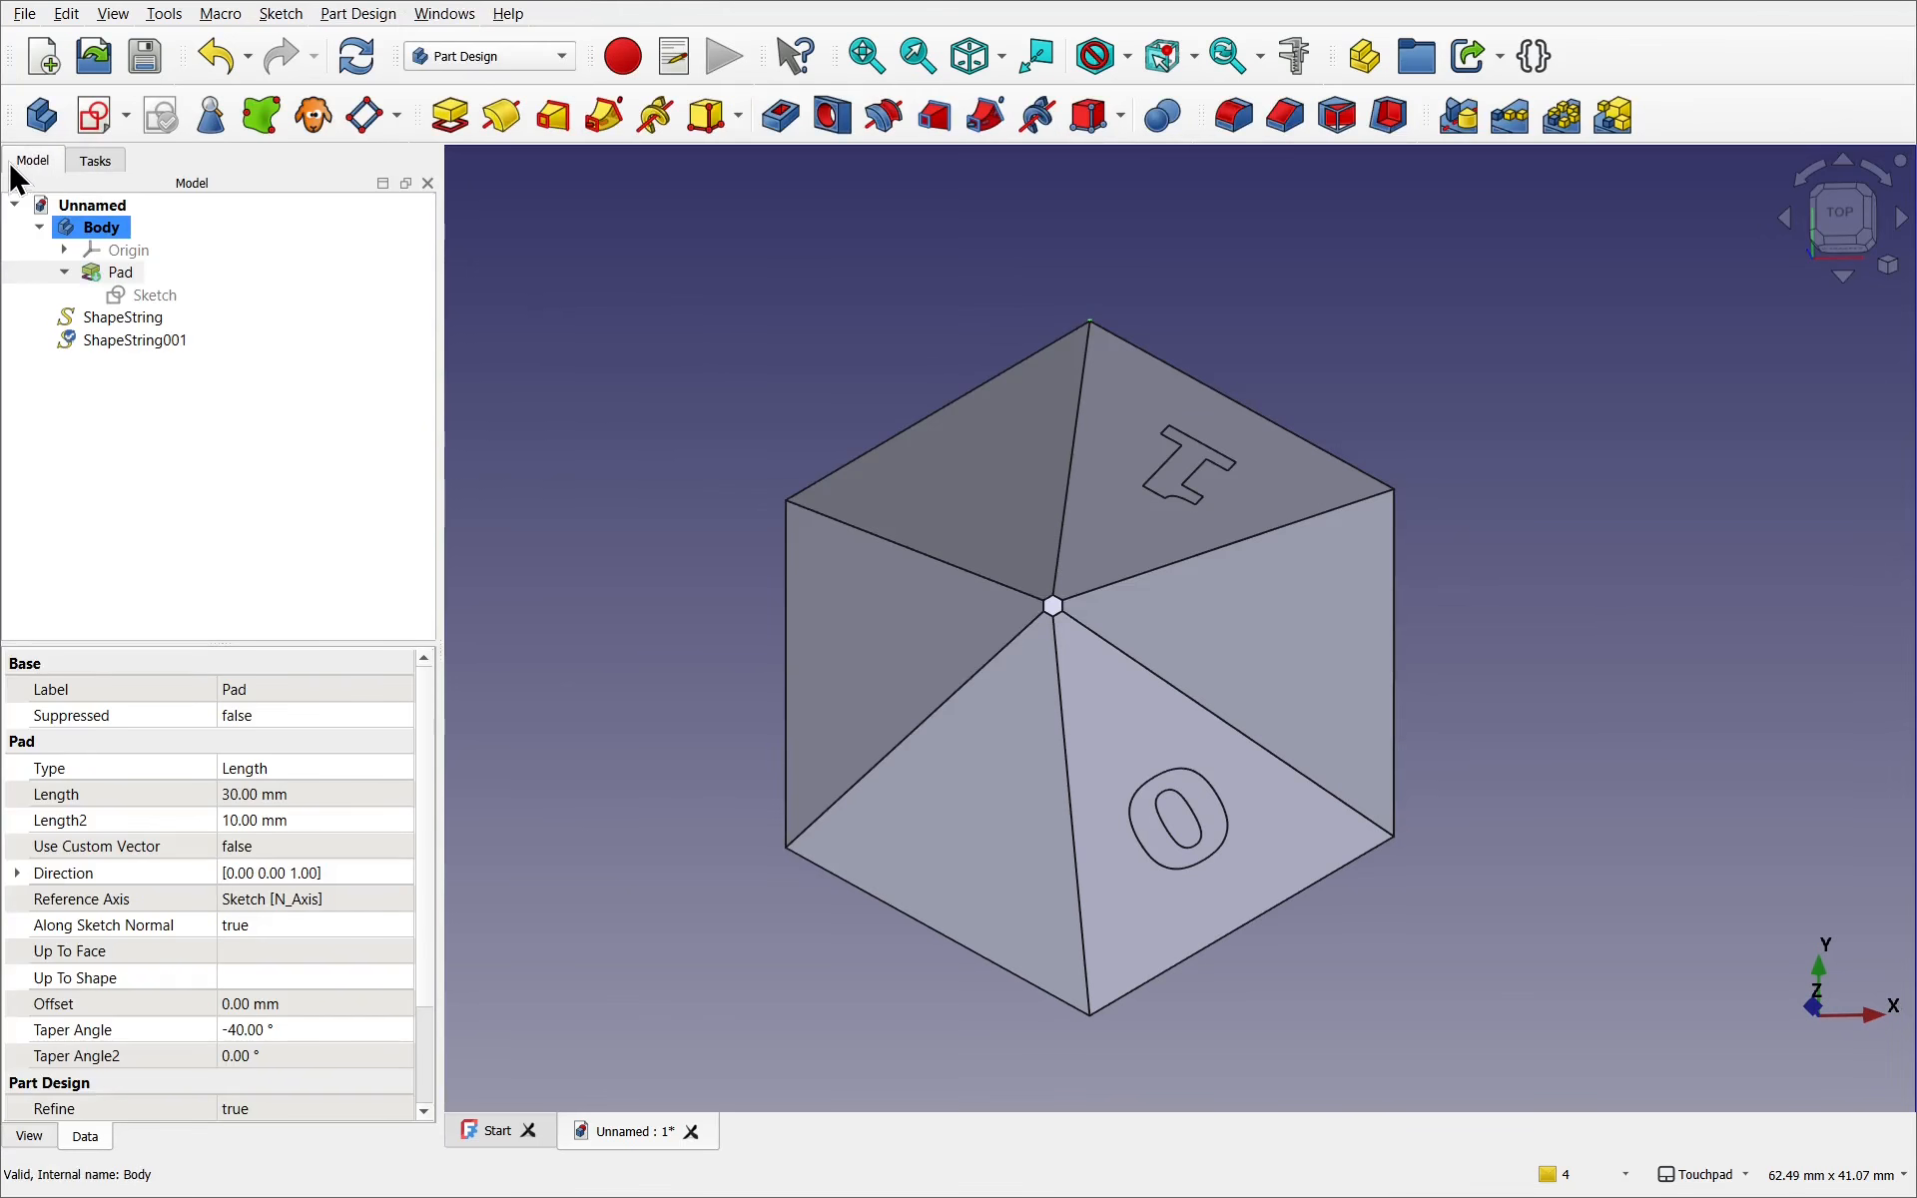
Check whether the die body is set as the active body
click(140, 325)
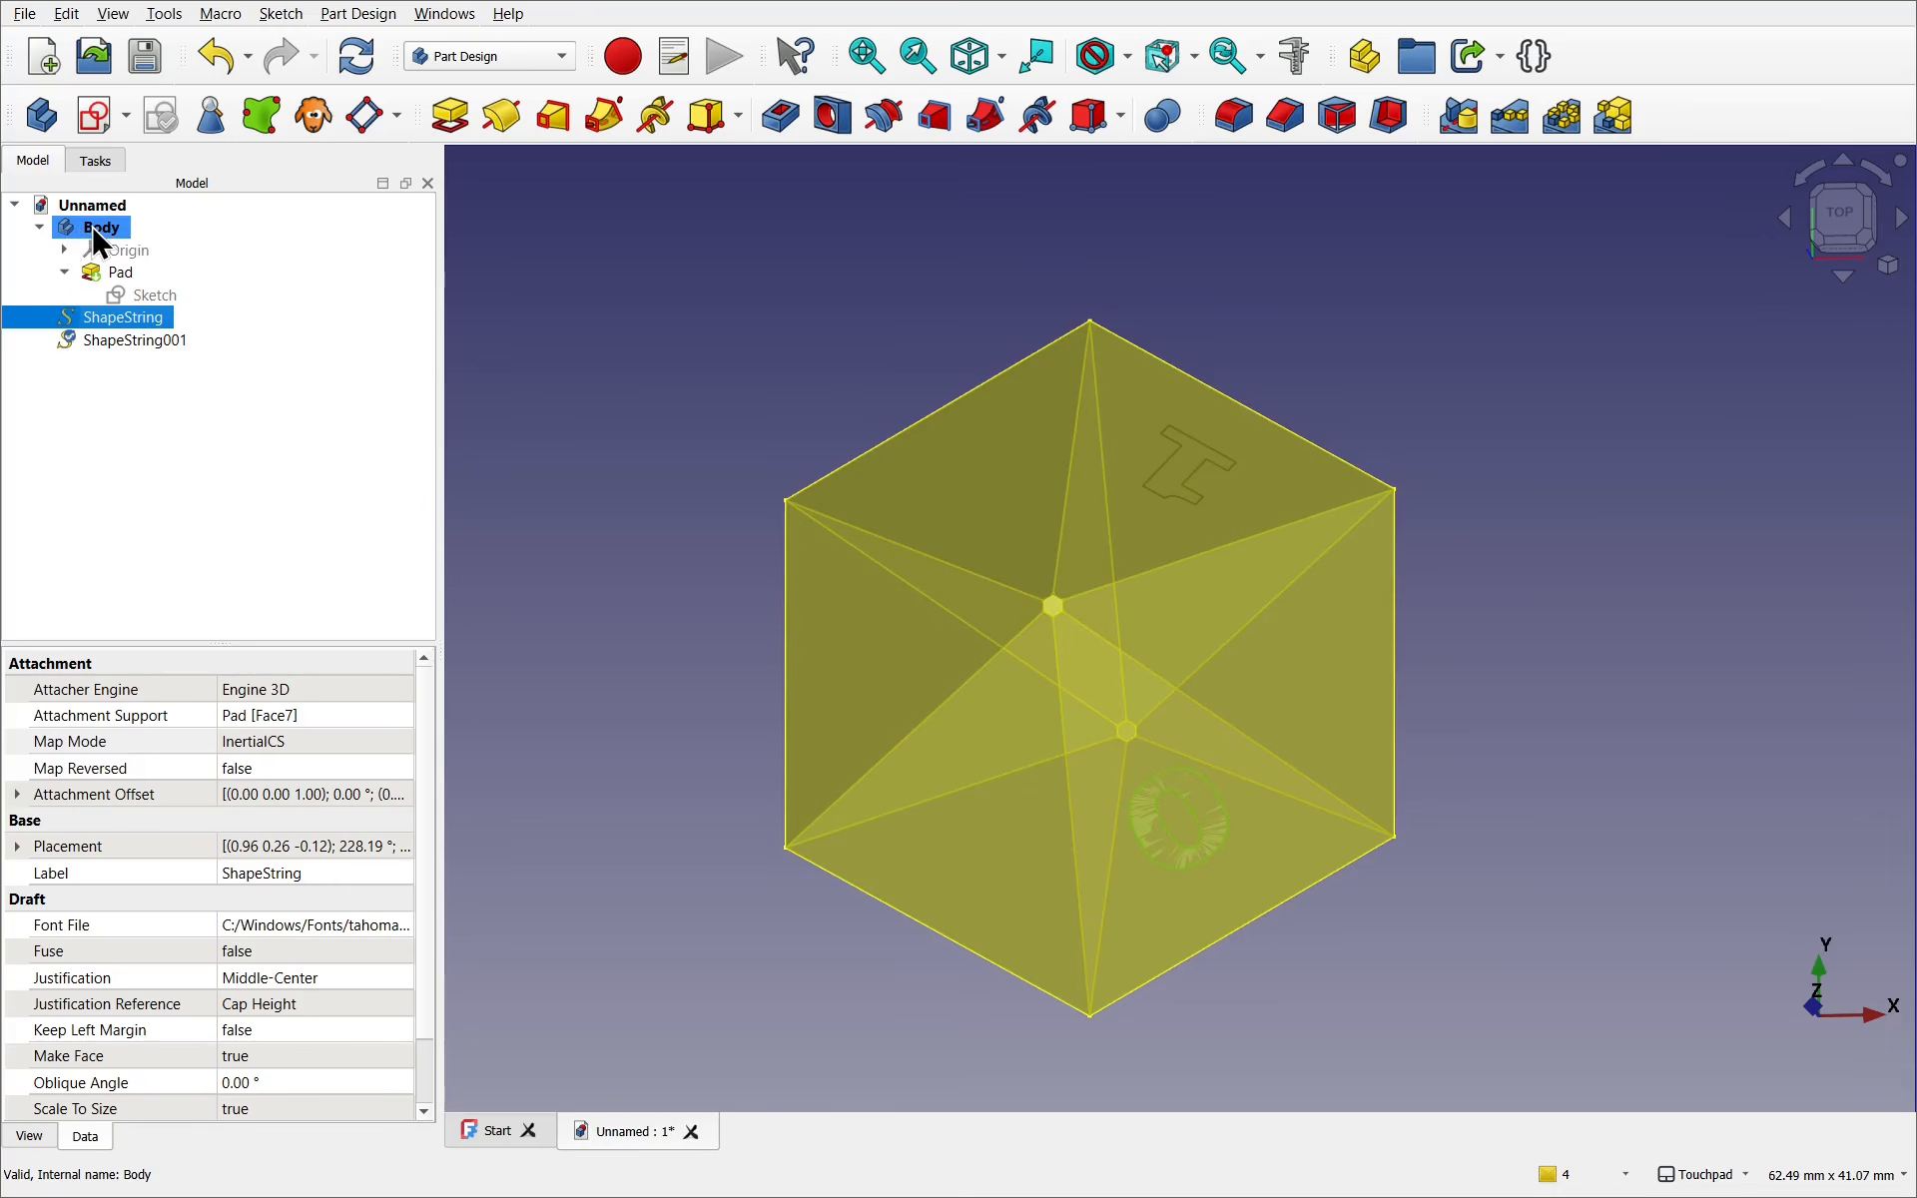
right_click(92, 224)
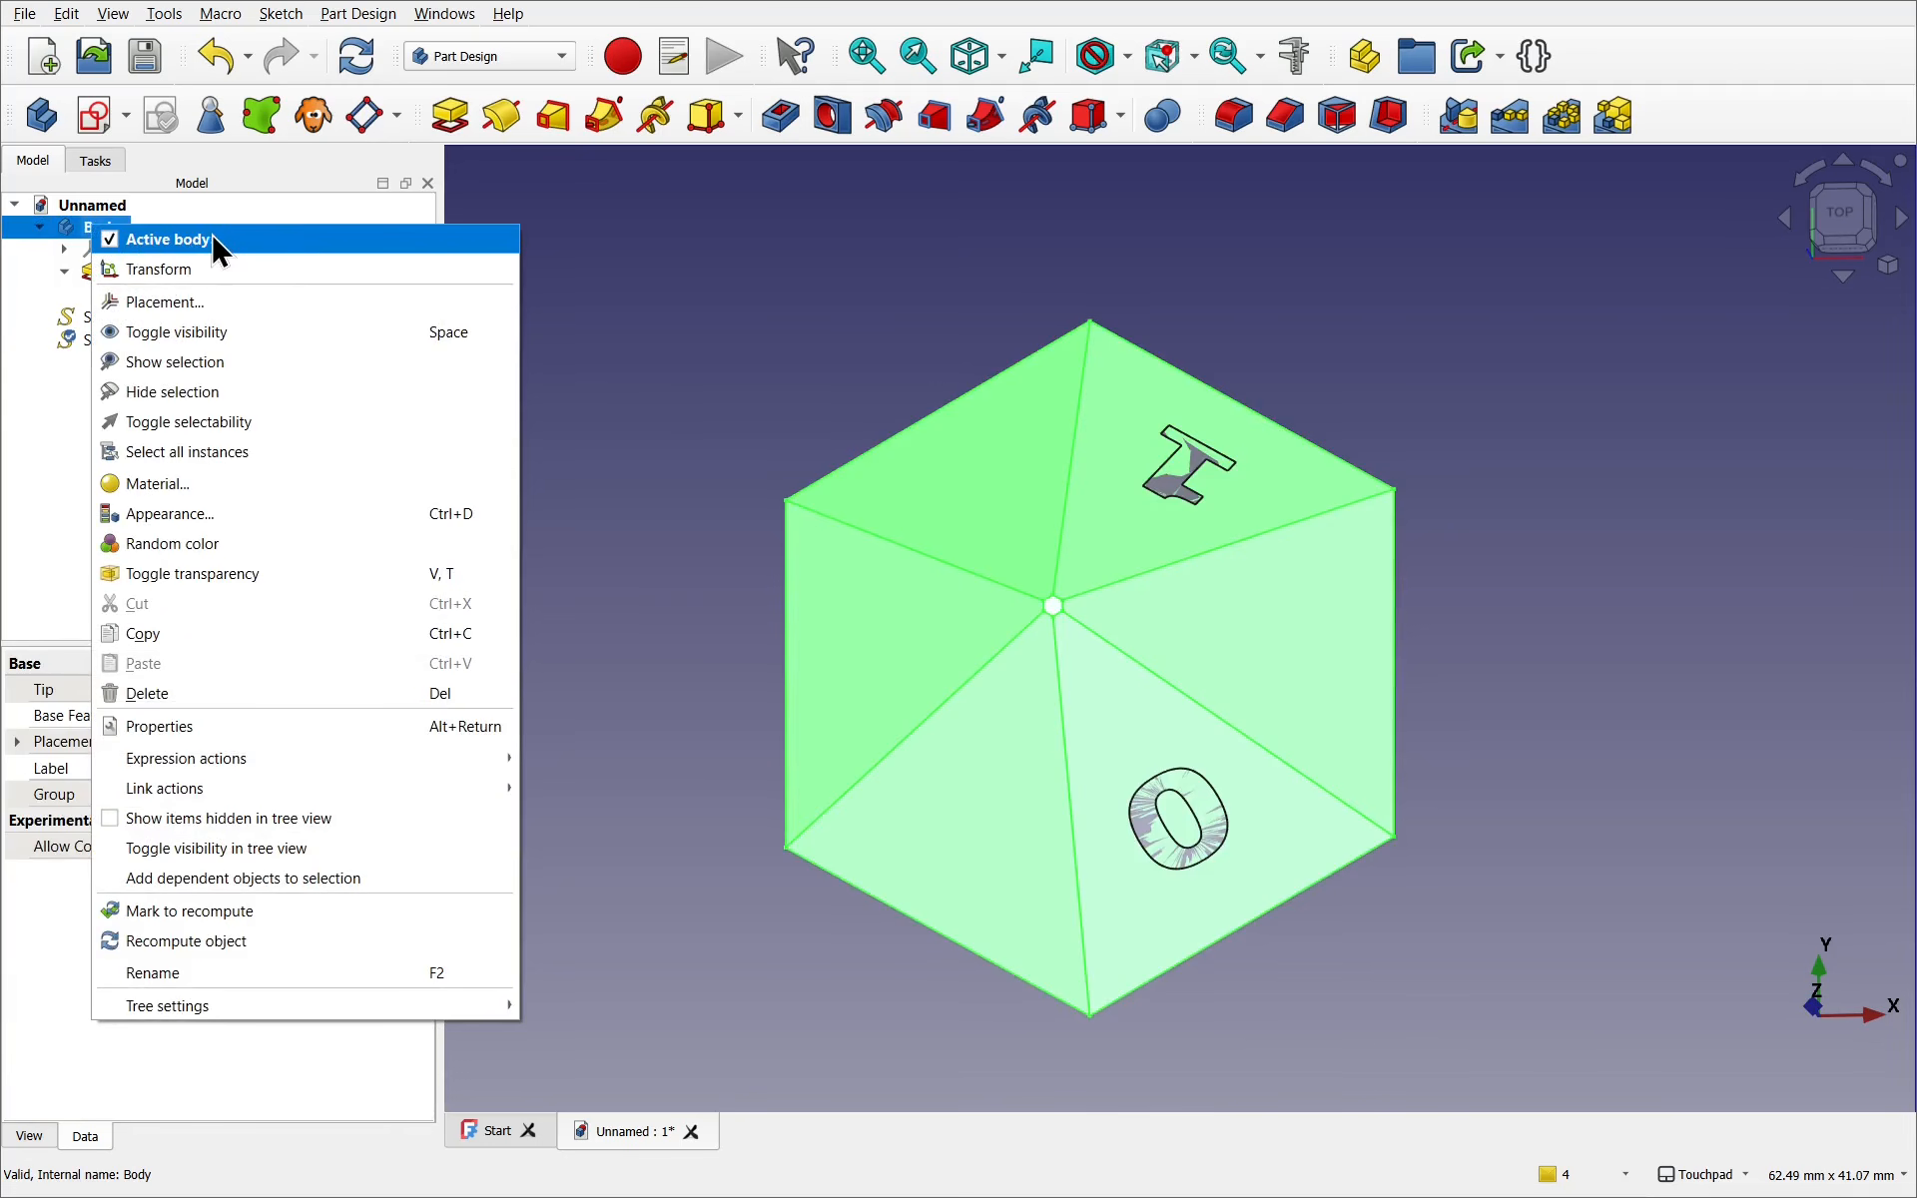
click(35, 494)
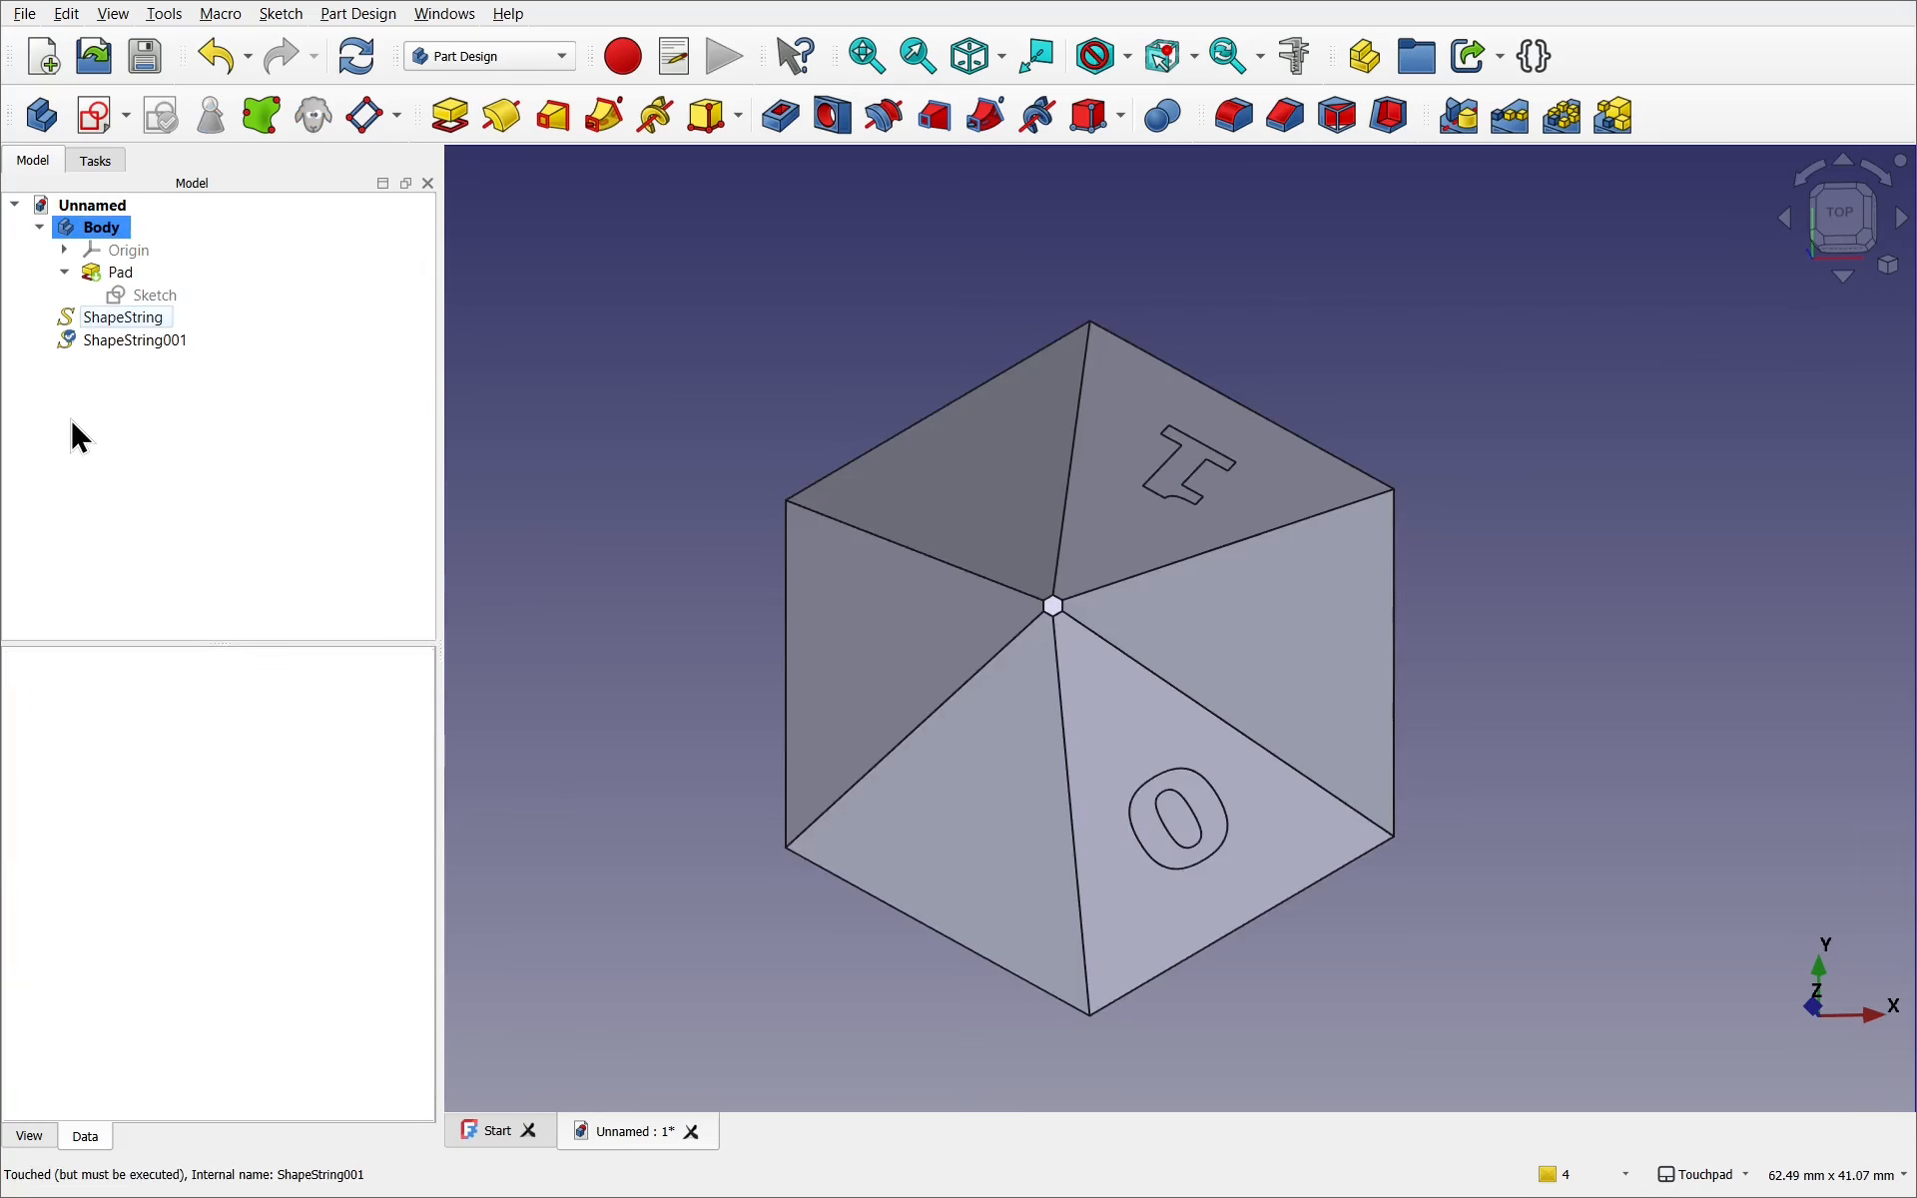
Try to pad the 0 ShapeString while it is still outside the die body
click(126, 317)
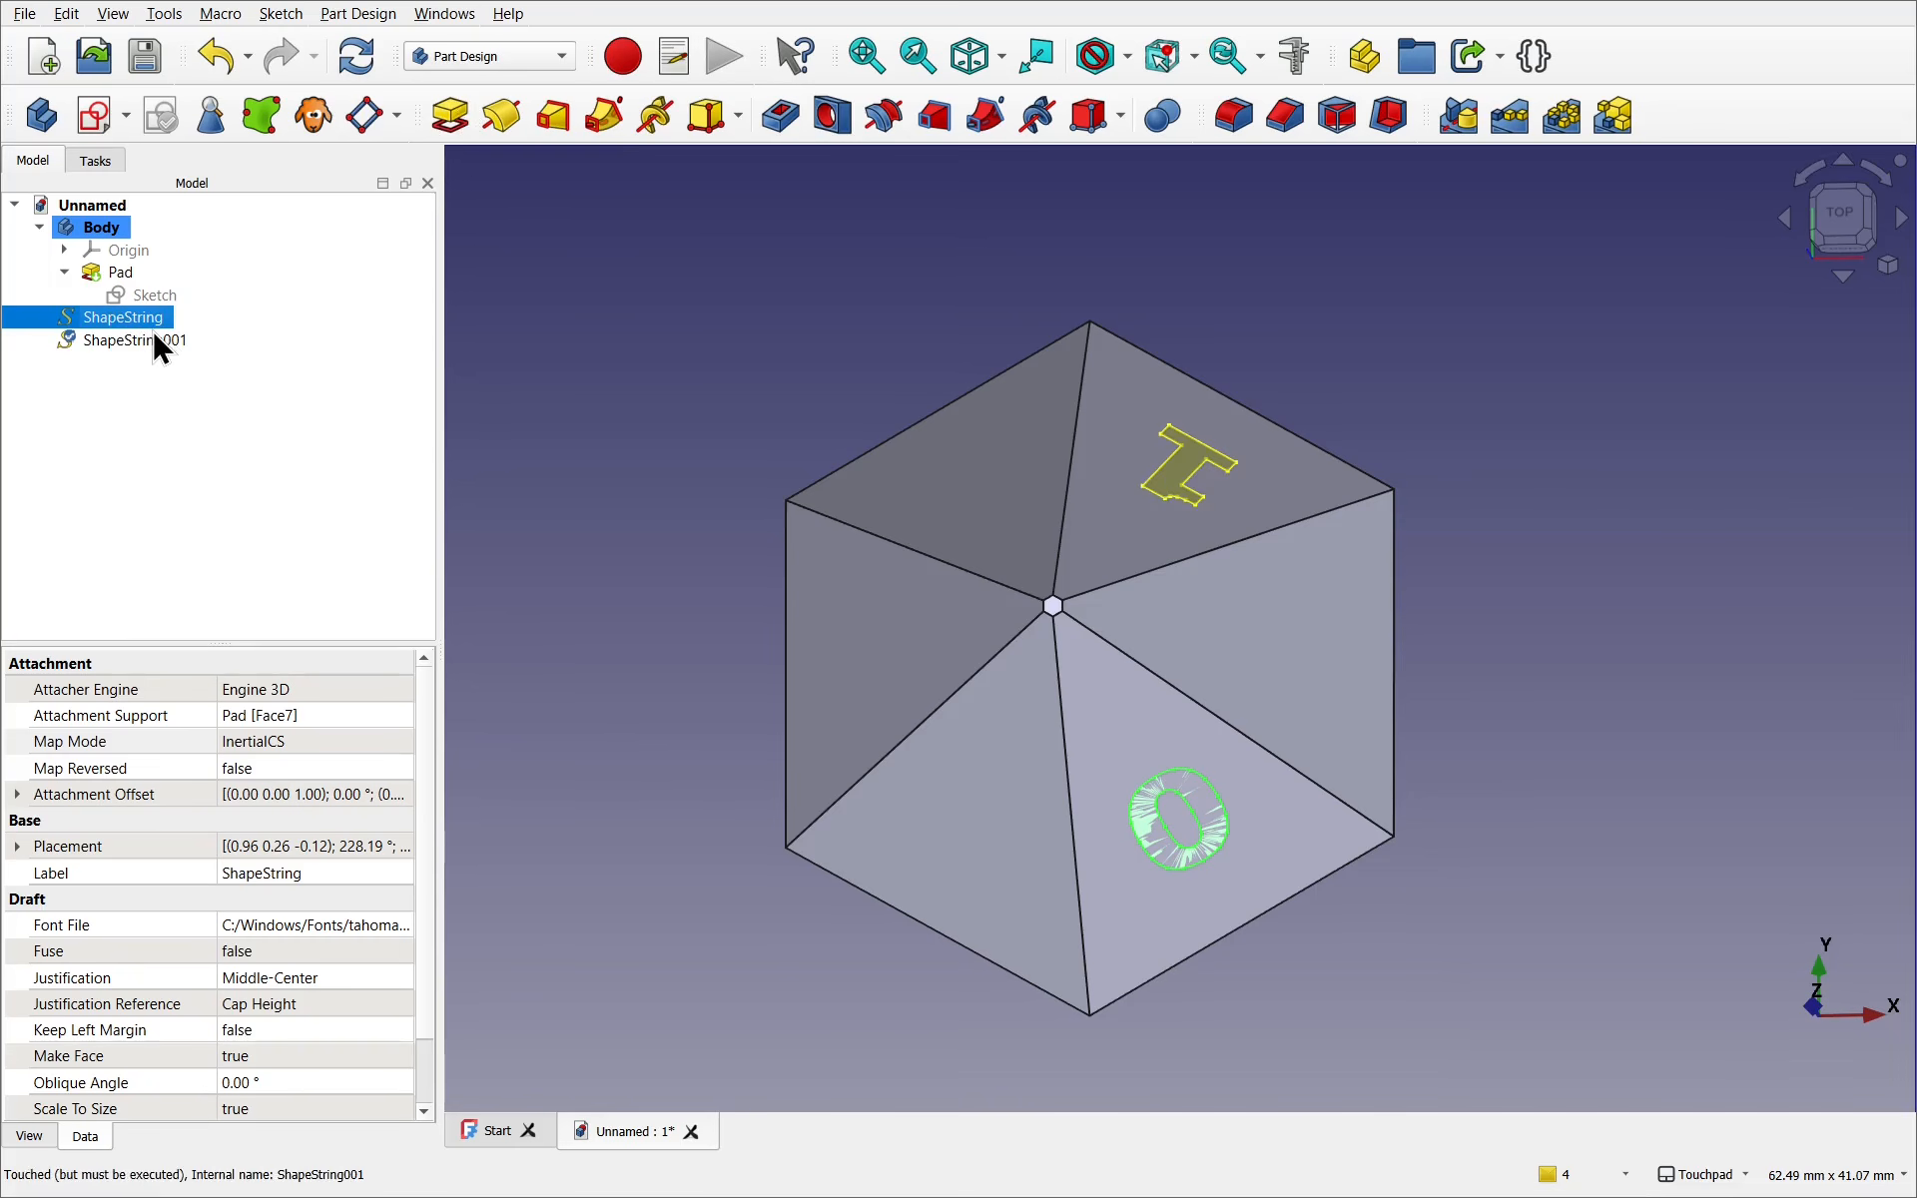
click(39, 228)
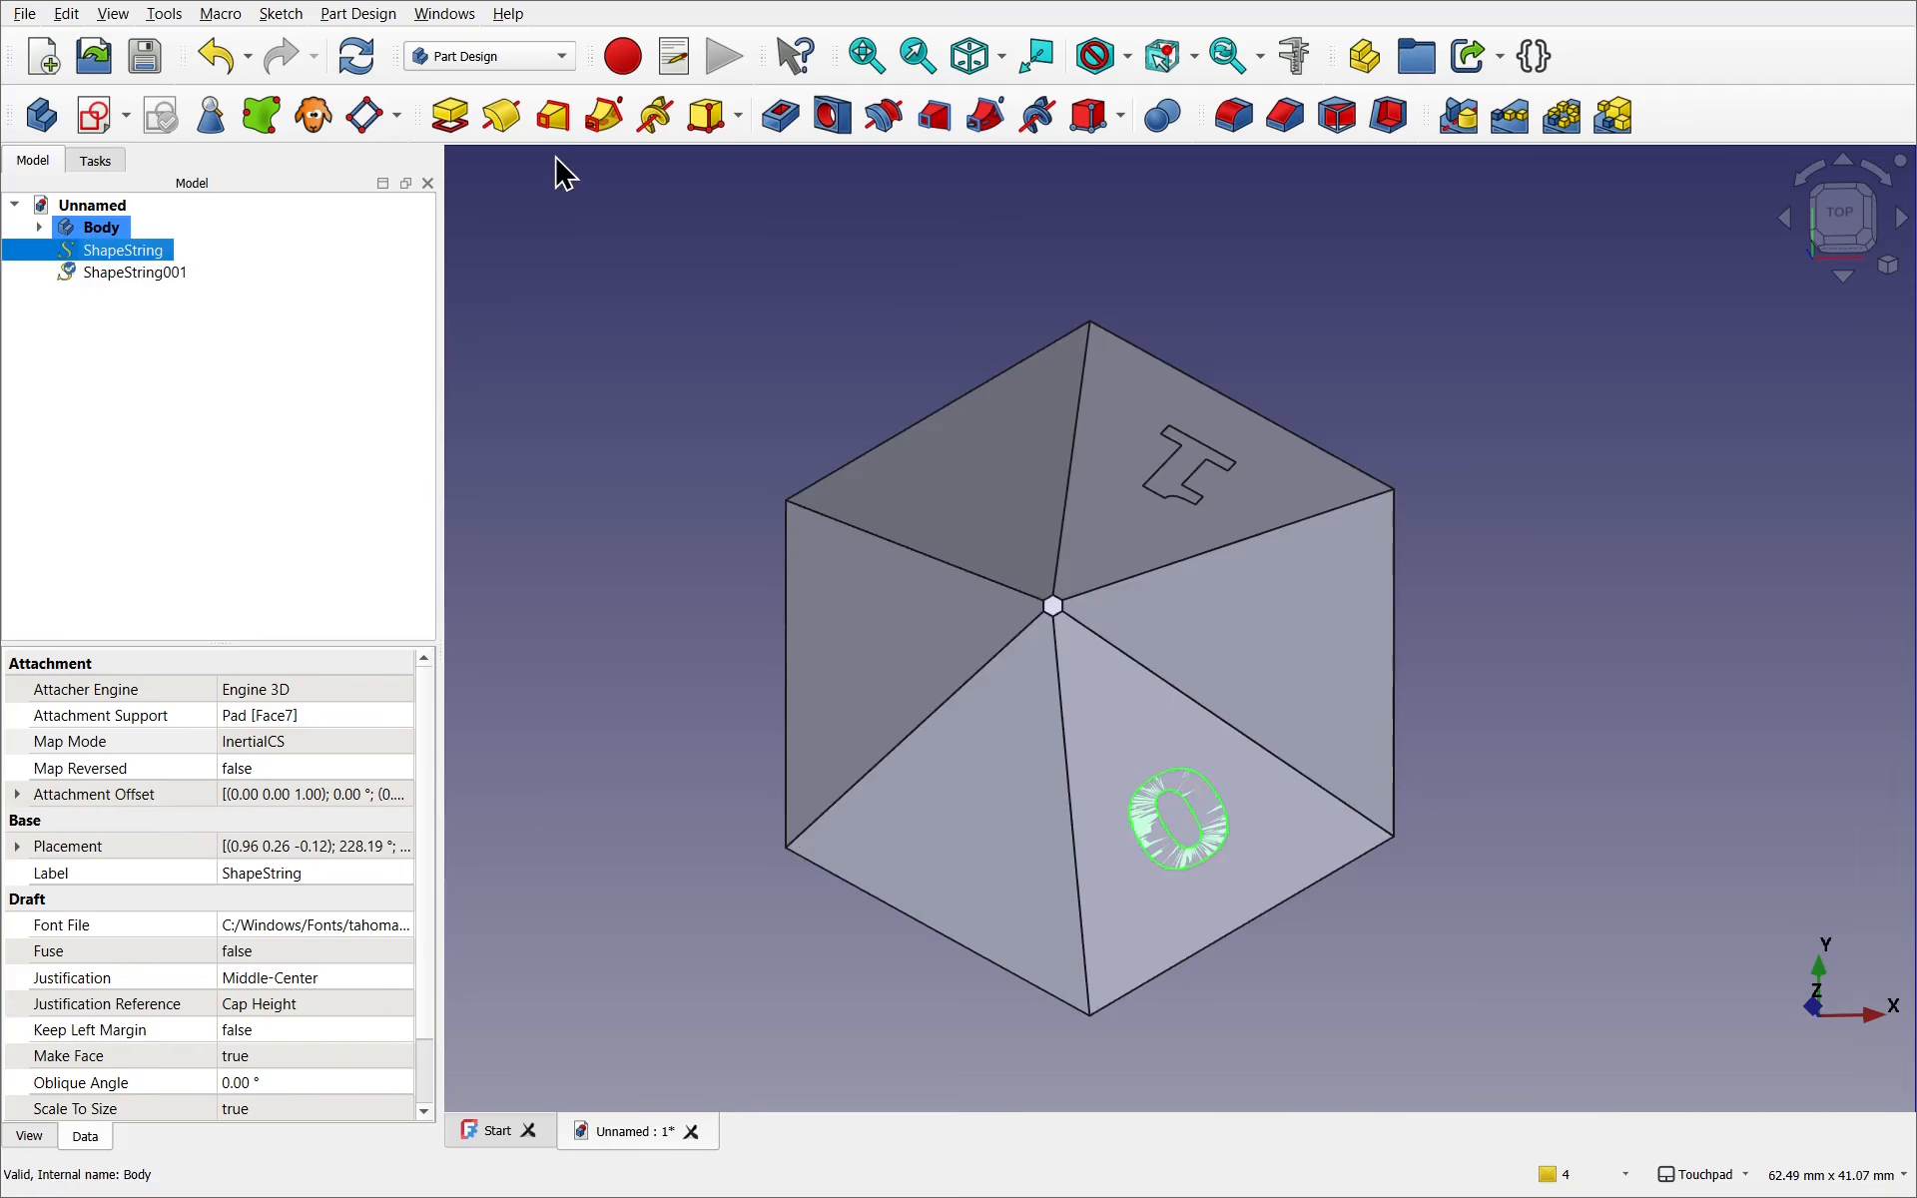
click(452, 116)
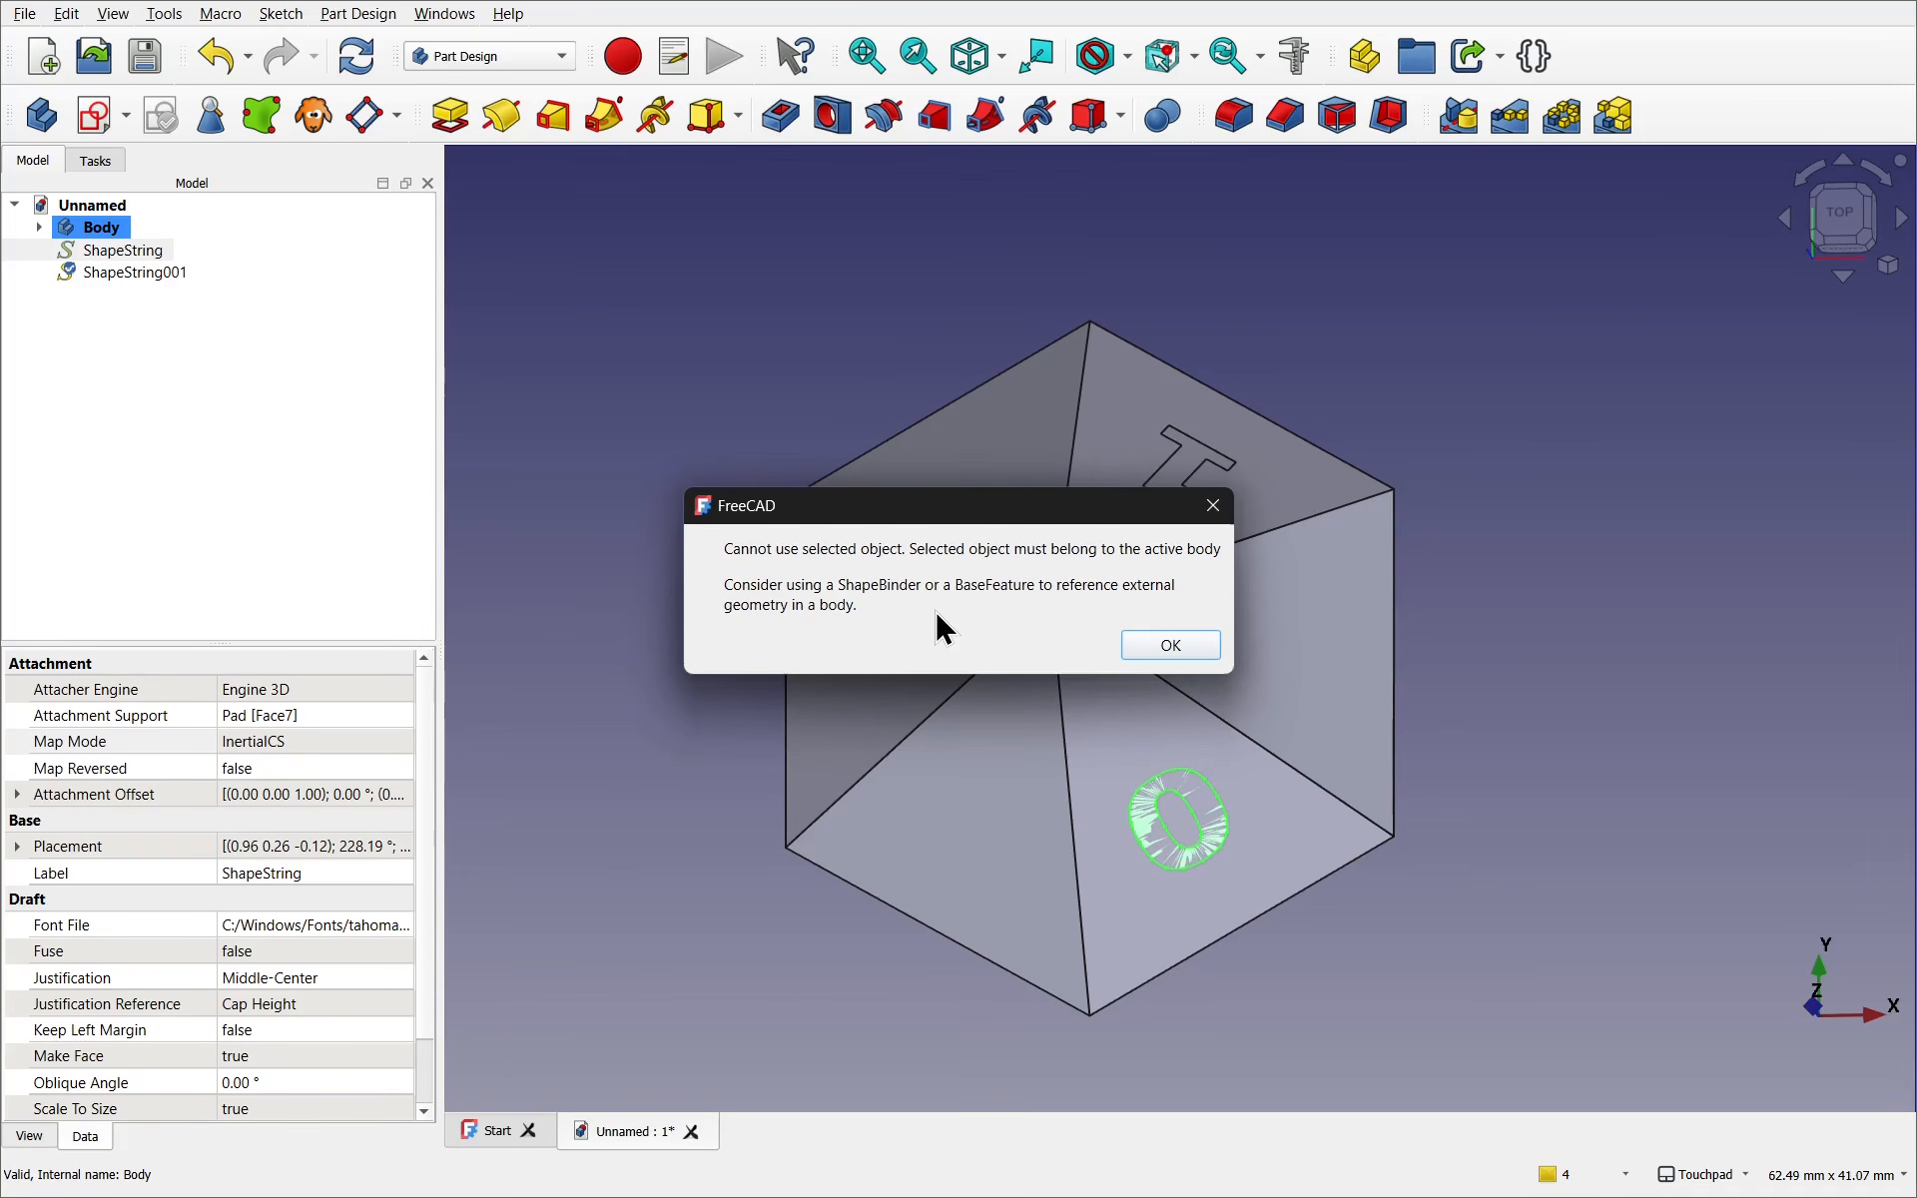
click(1208, 507)
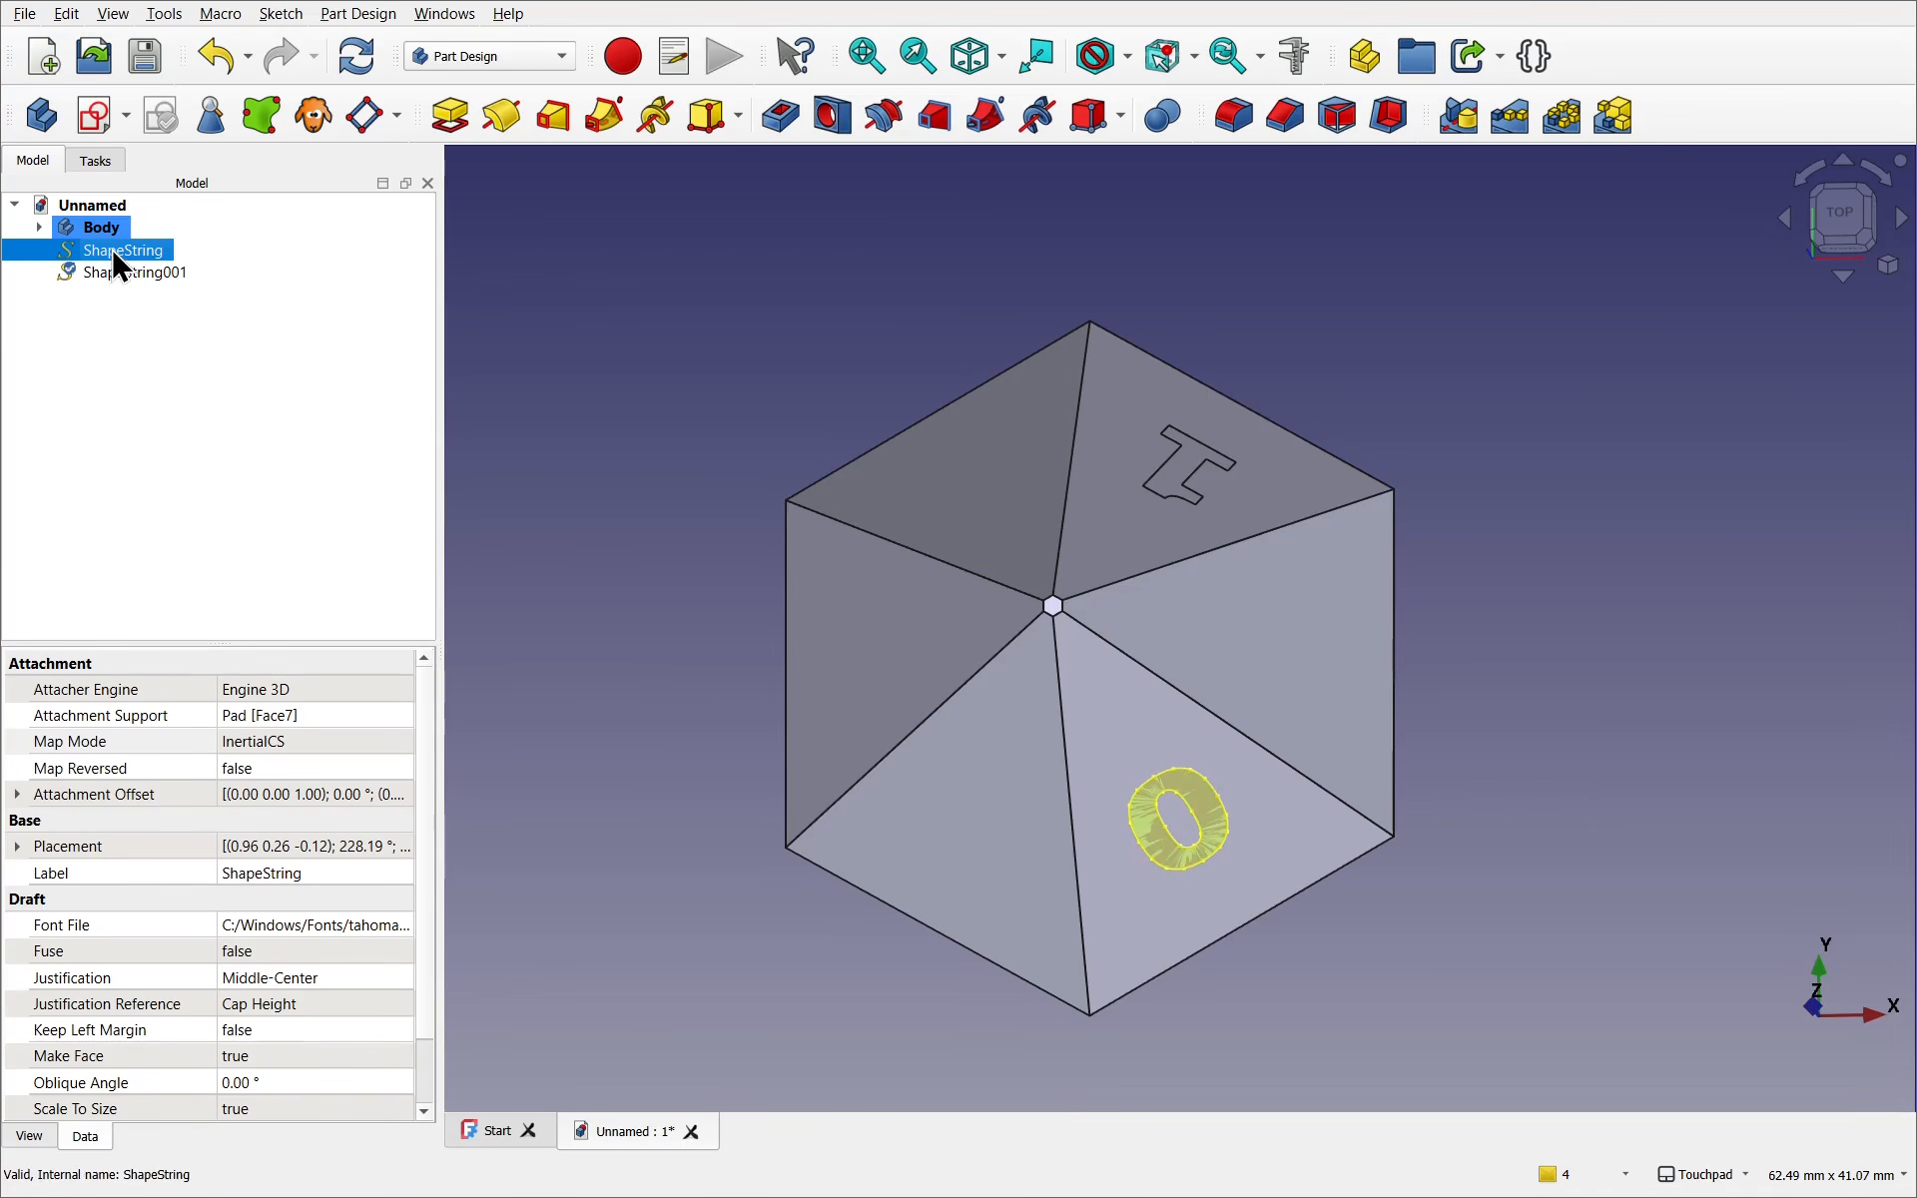
Move both ShapeStrings into the die body and pad the 0 by a shallow length in the reversed direction
drag(118, 265, 144, 228)
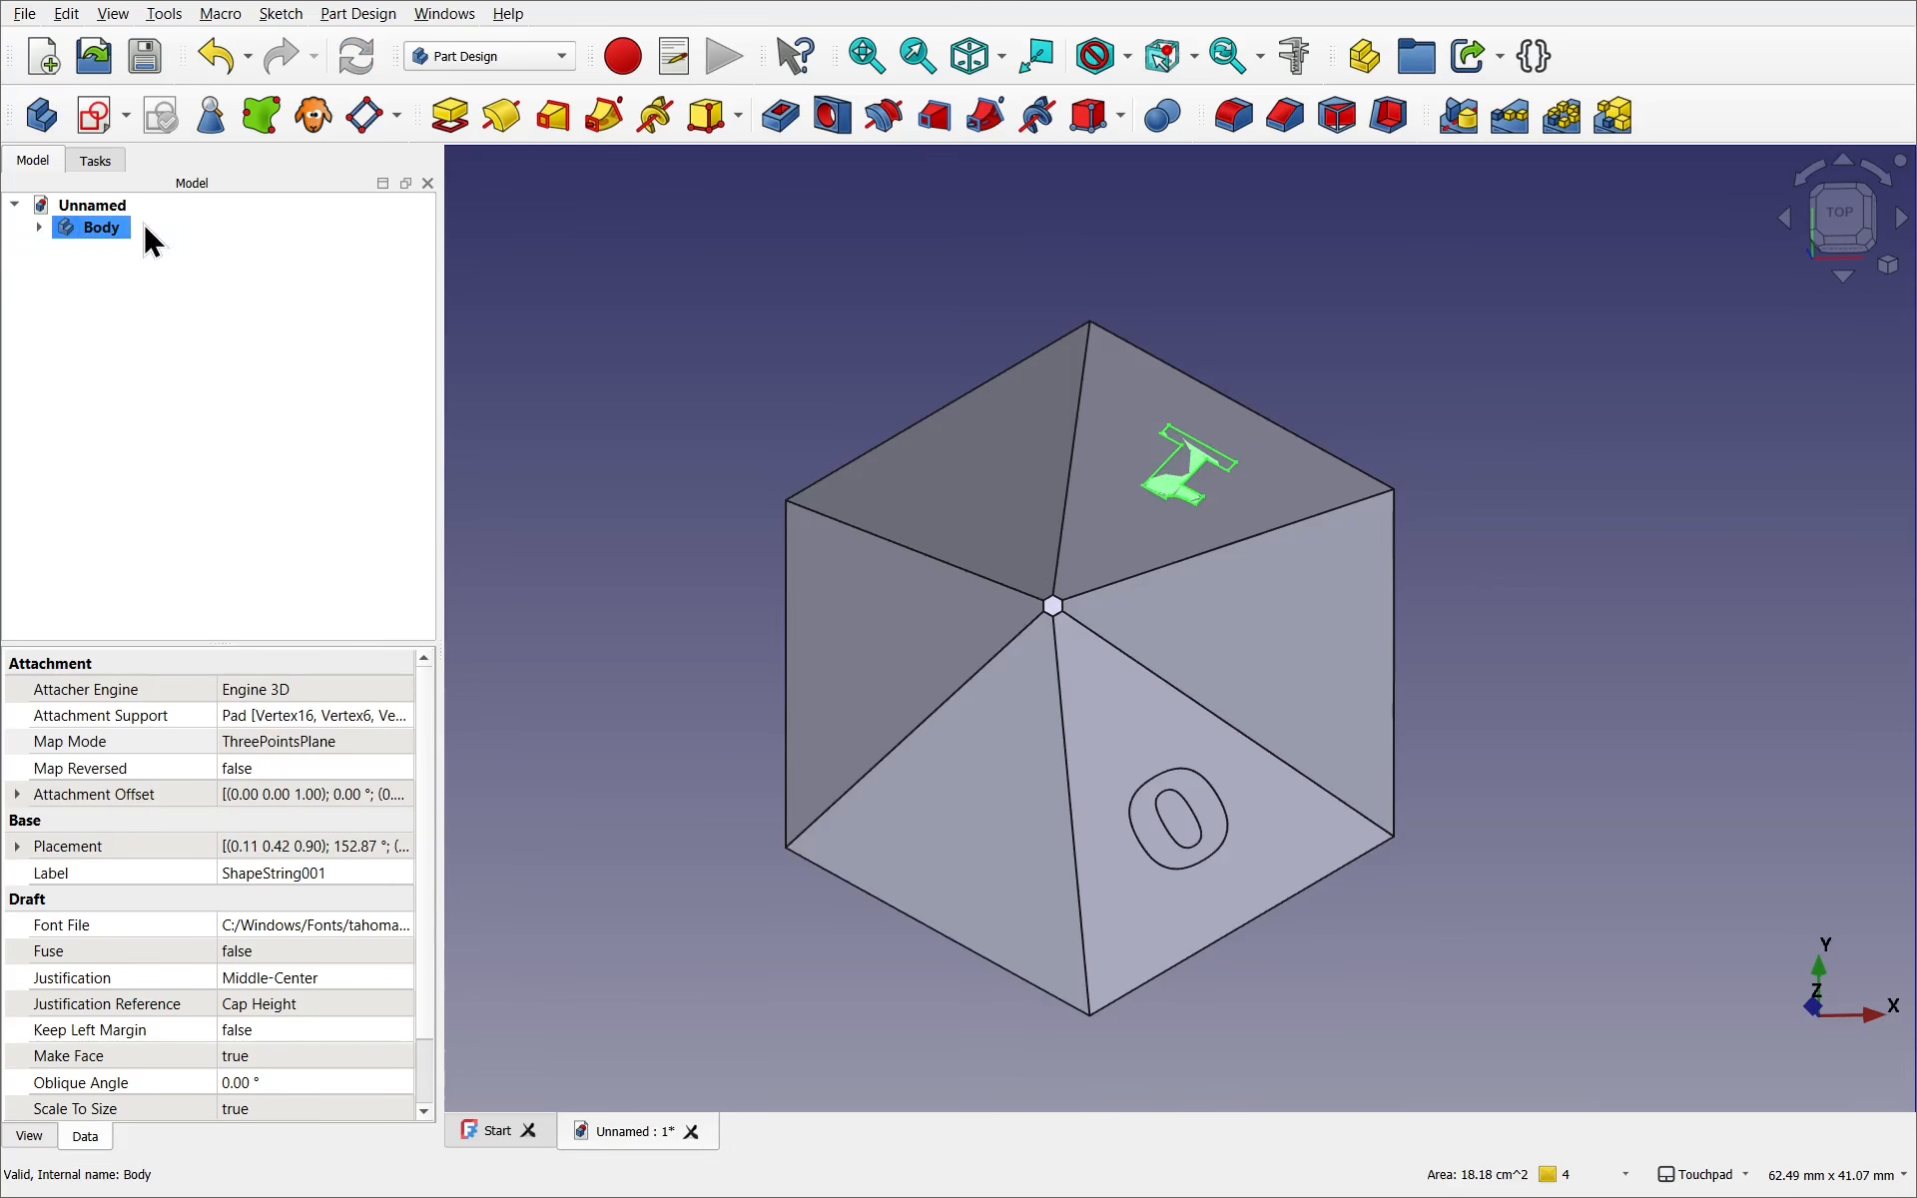
click(40, 228)
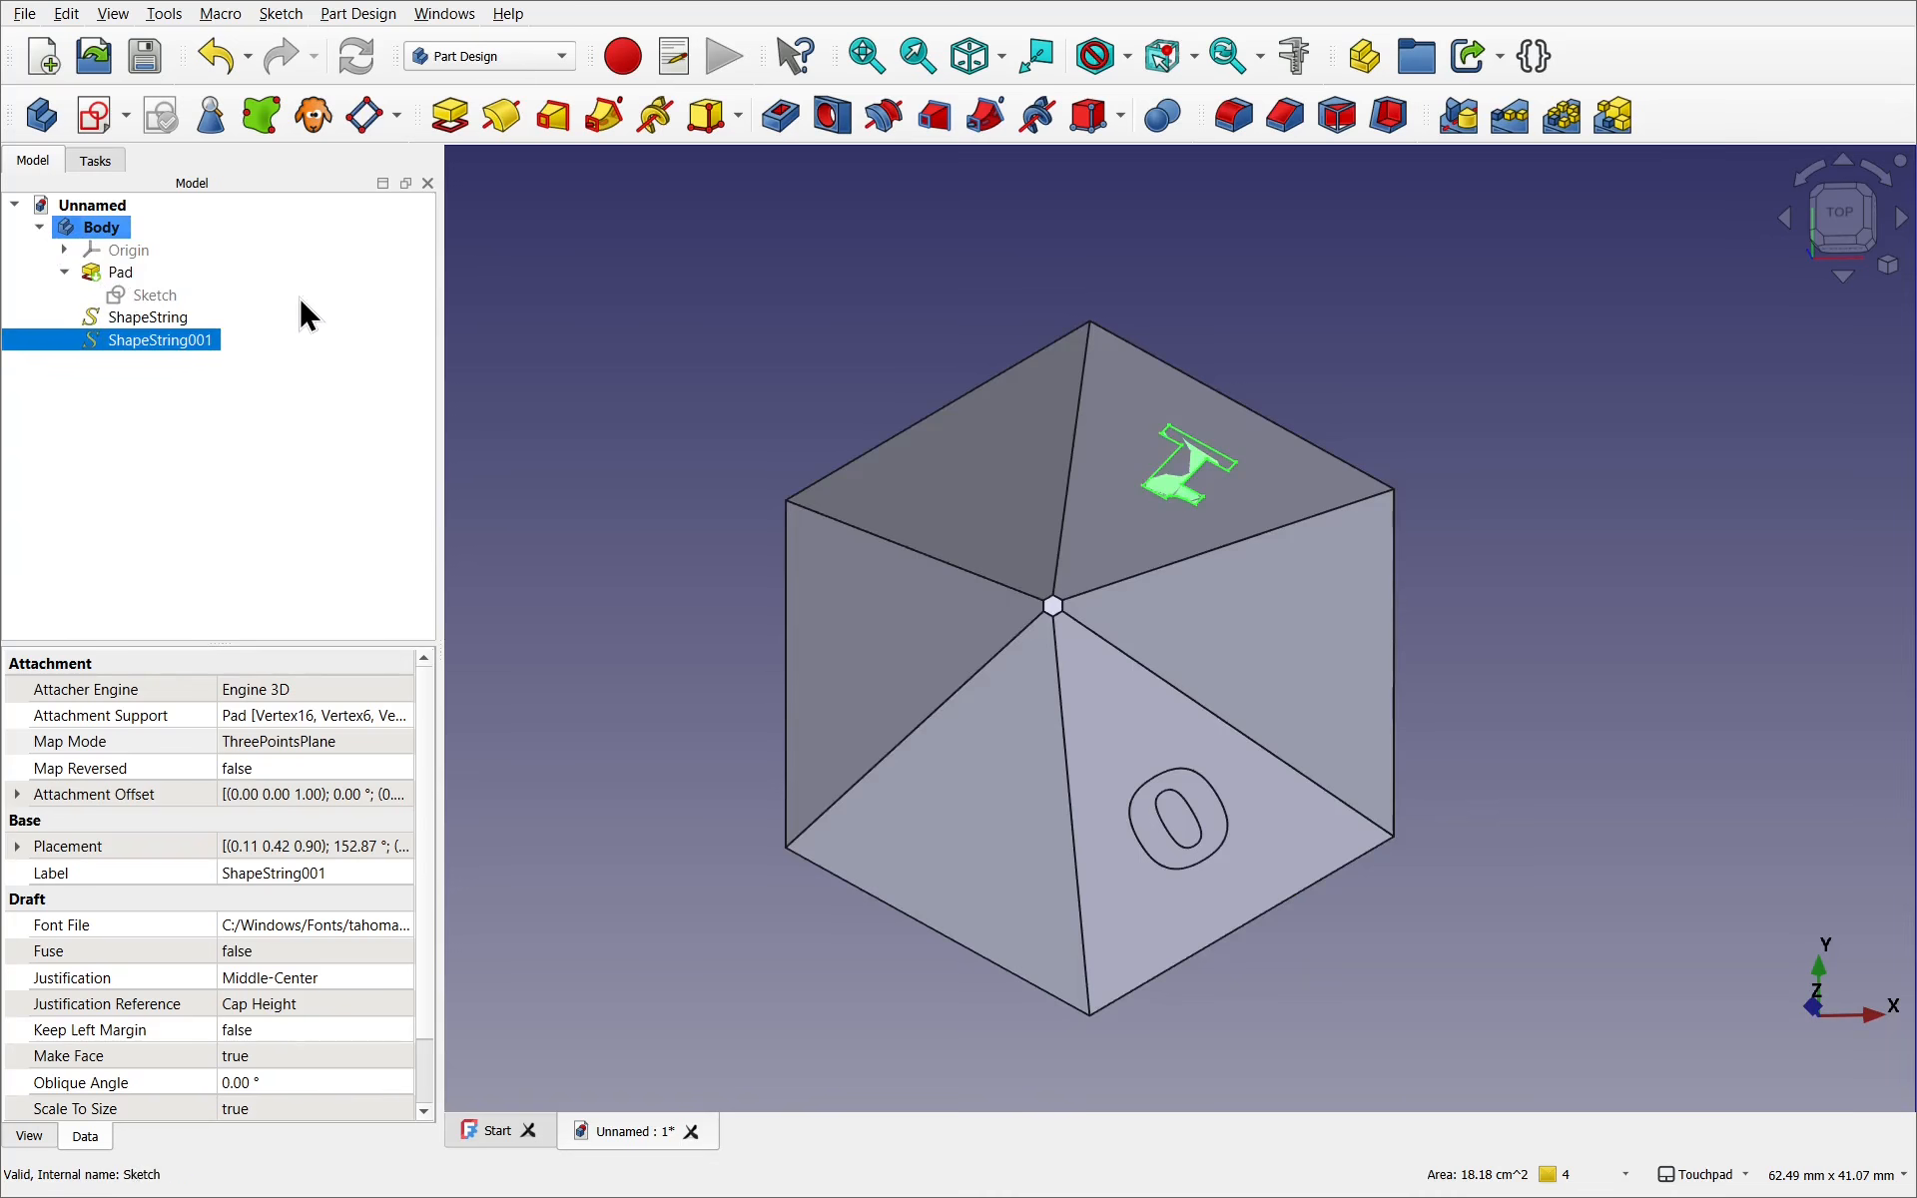
click(175, 322)
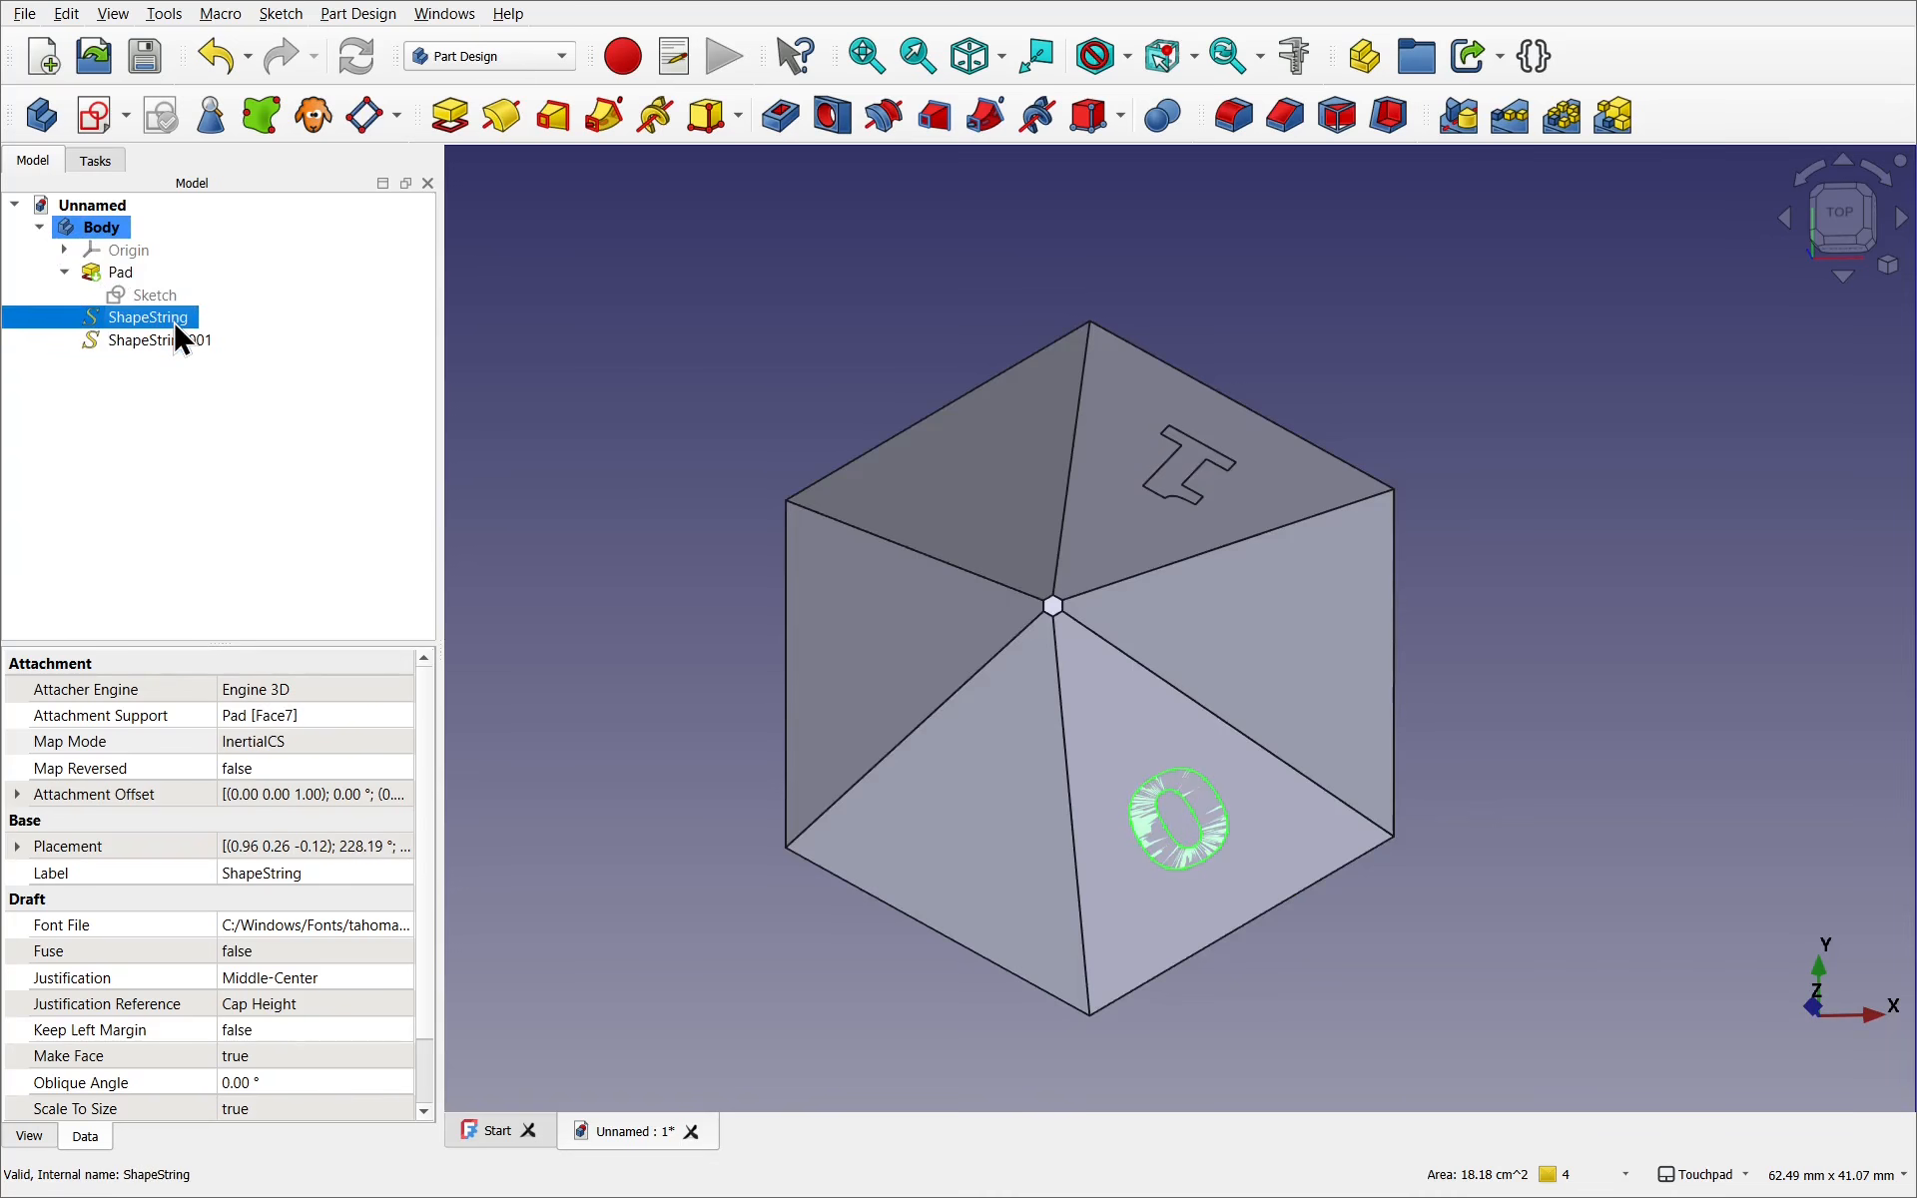
click(449, 113)
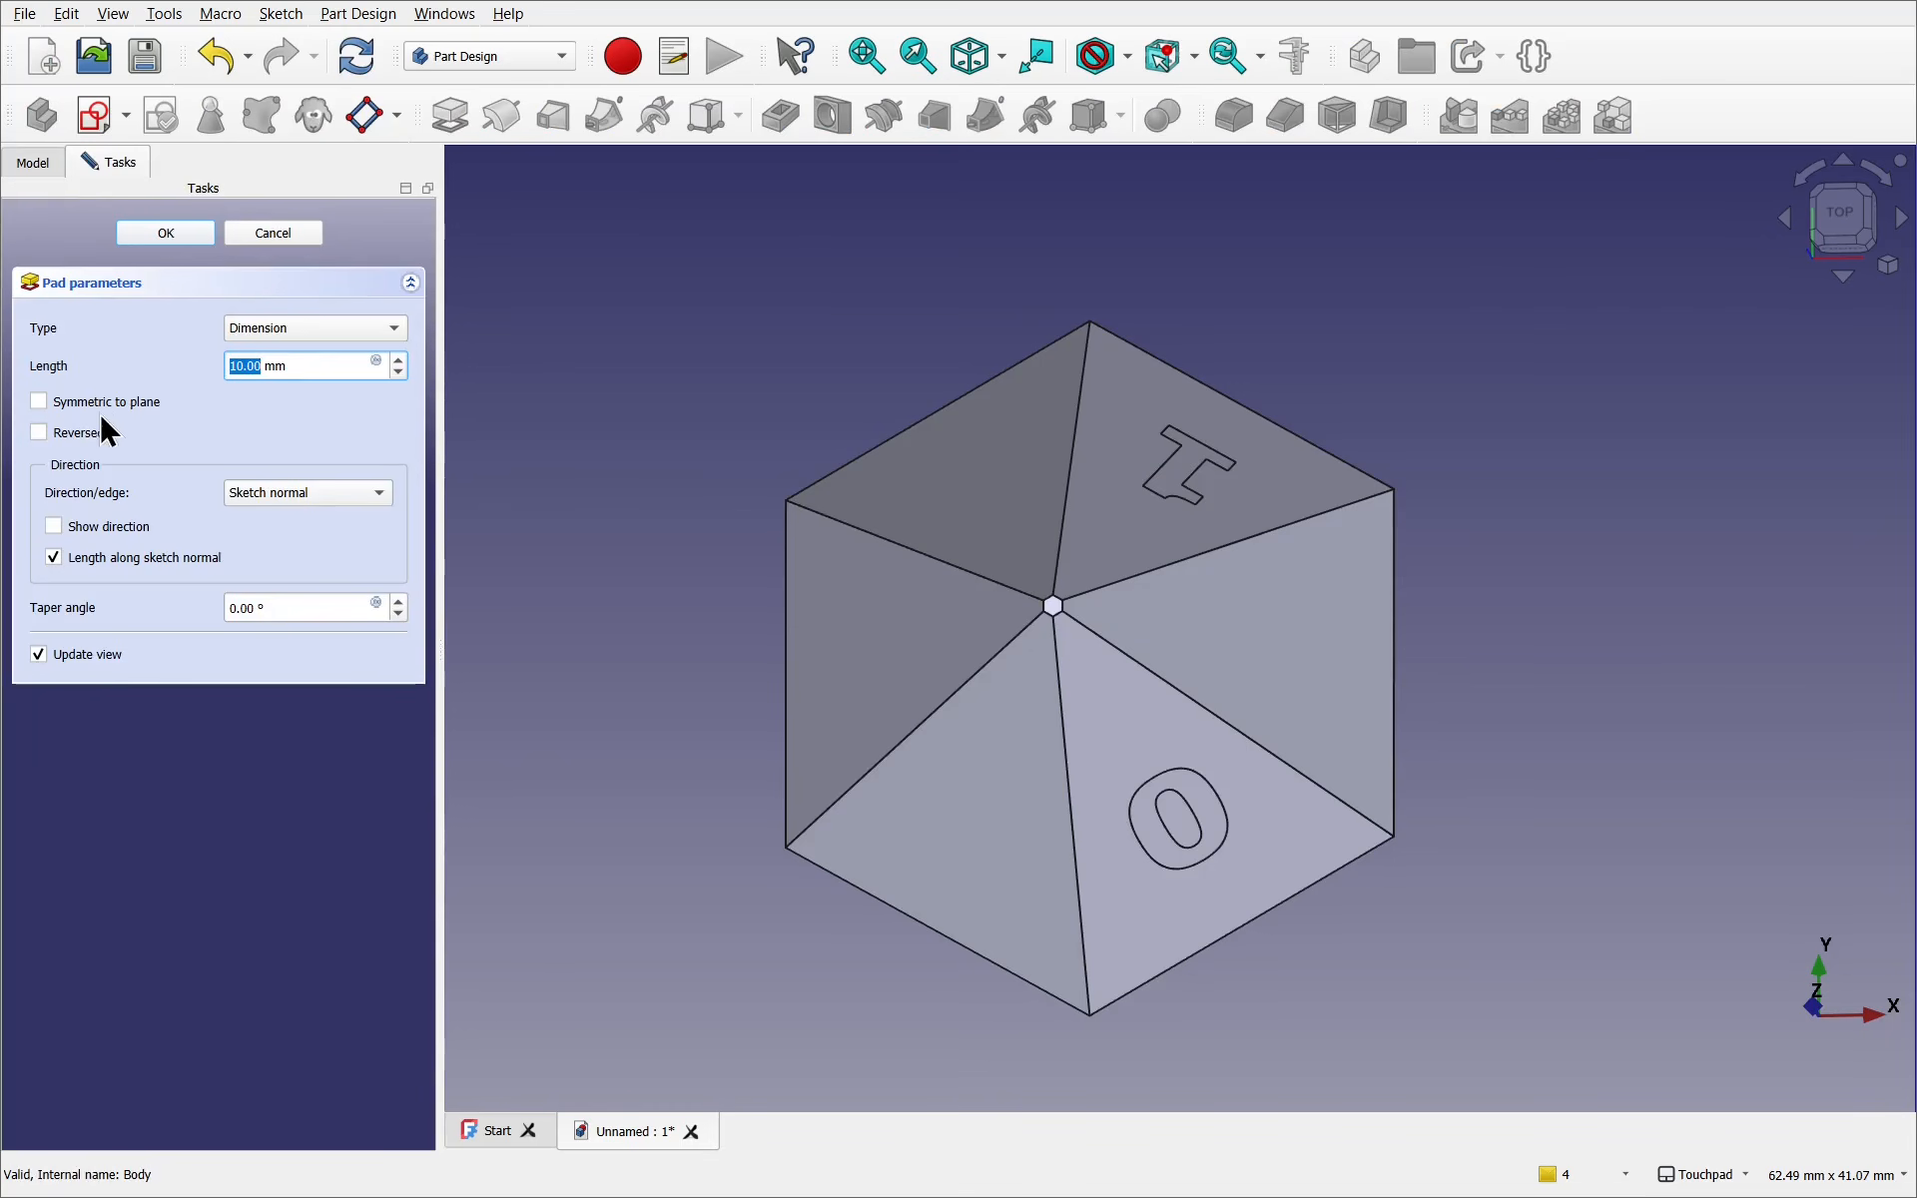
click(72, 433)
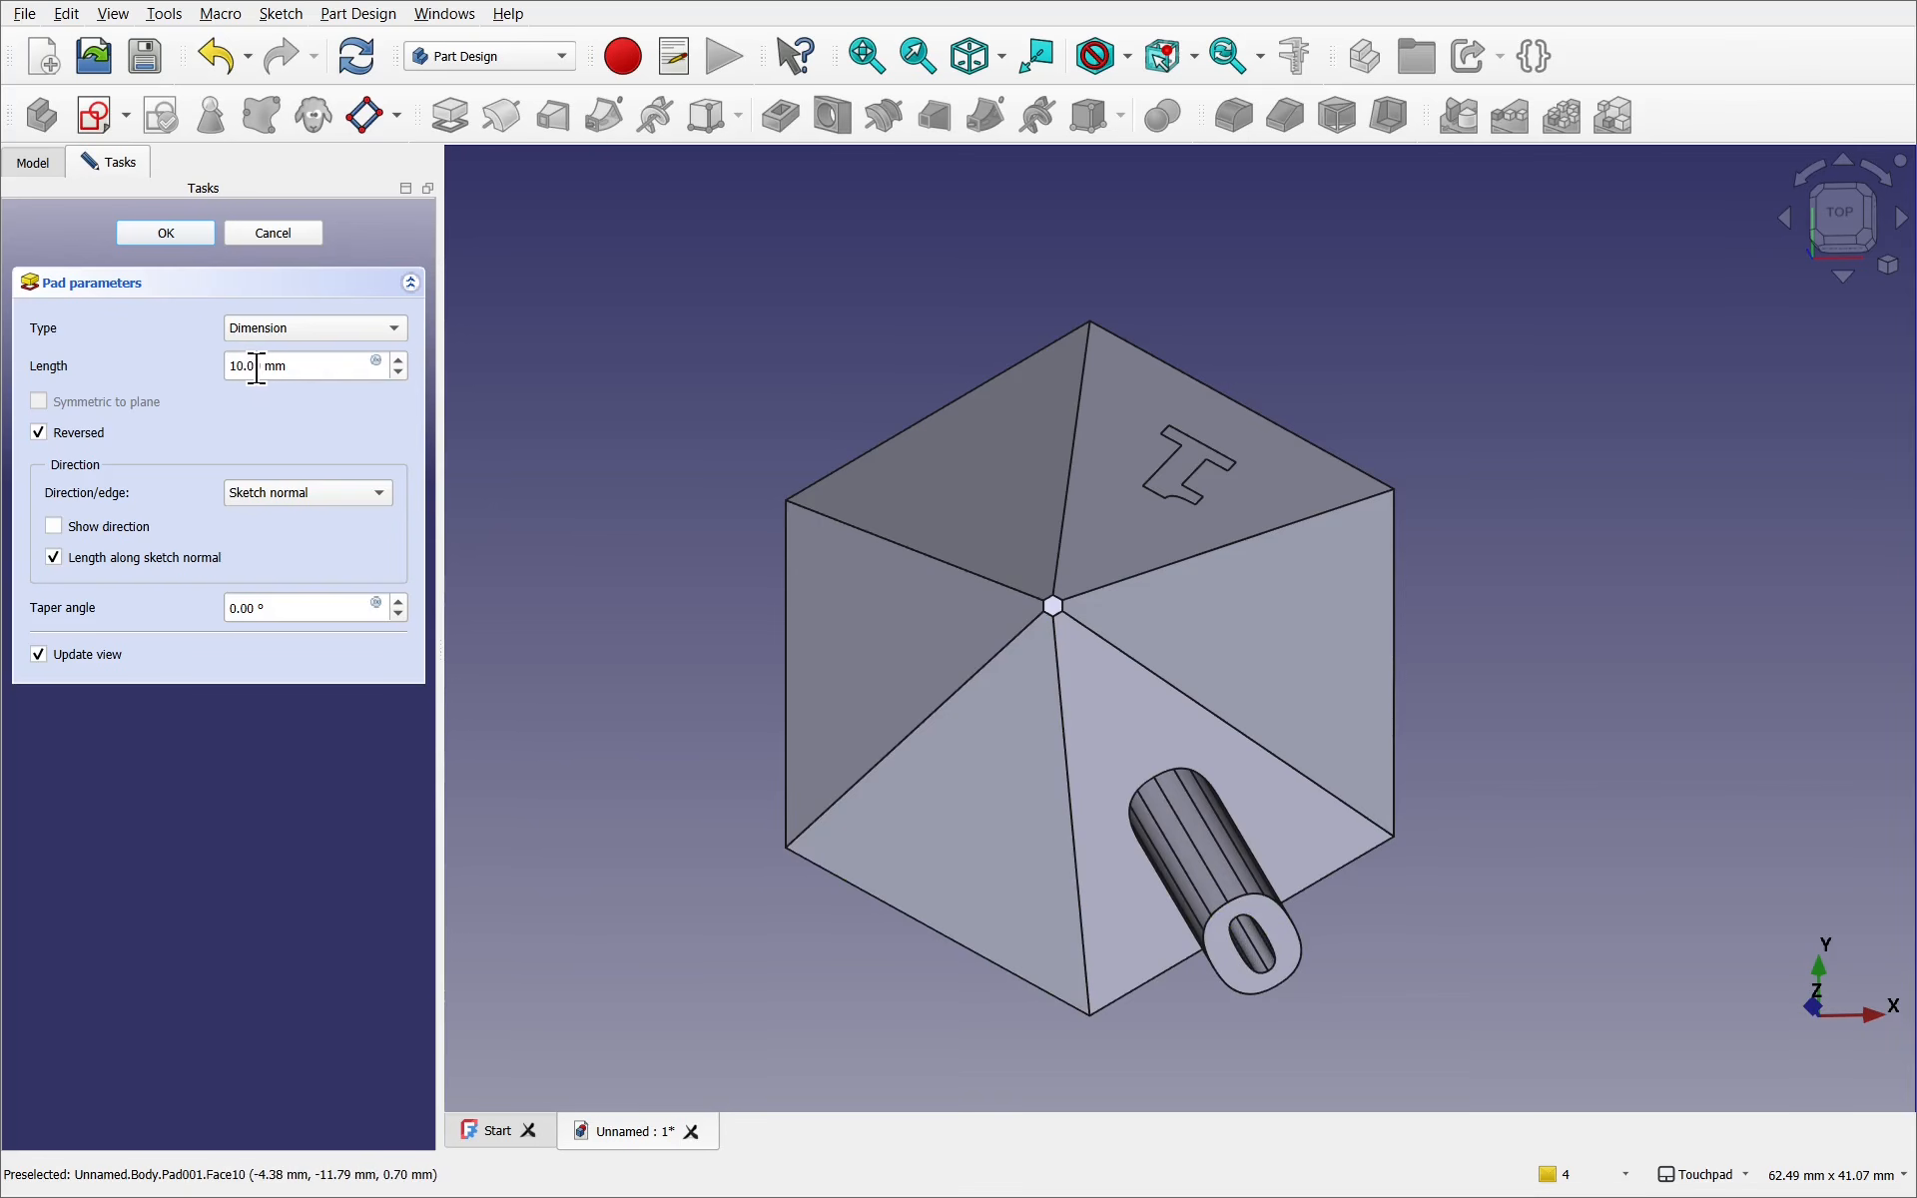
drag(261, 366, 205, 372)
text(0.)
click(146, 230)
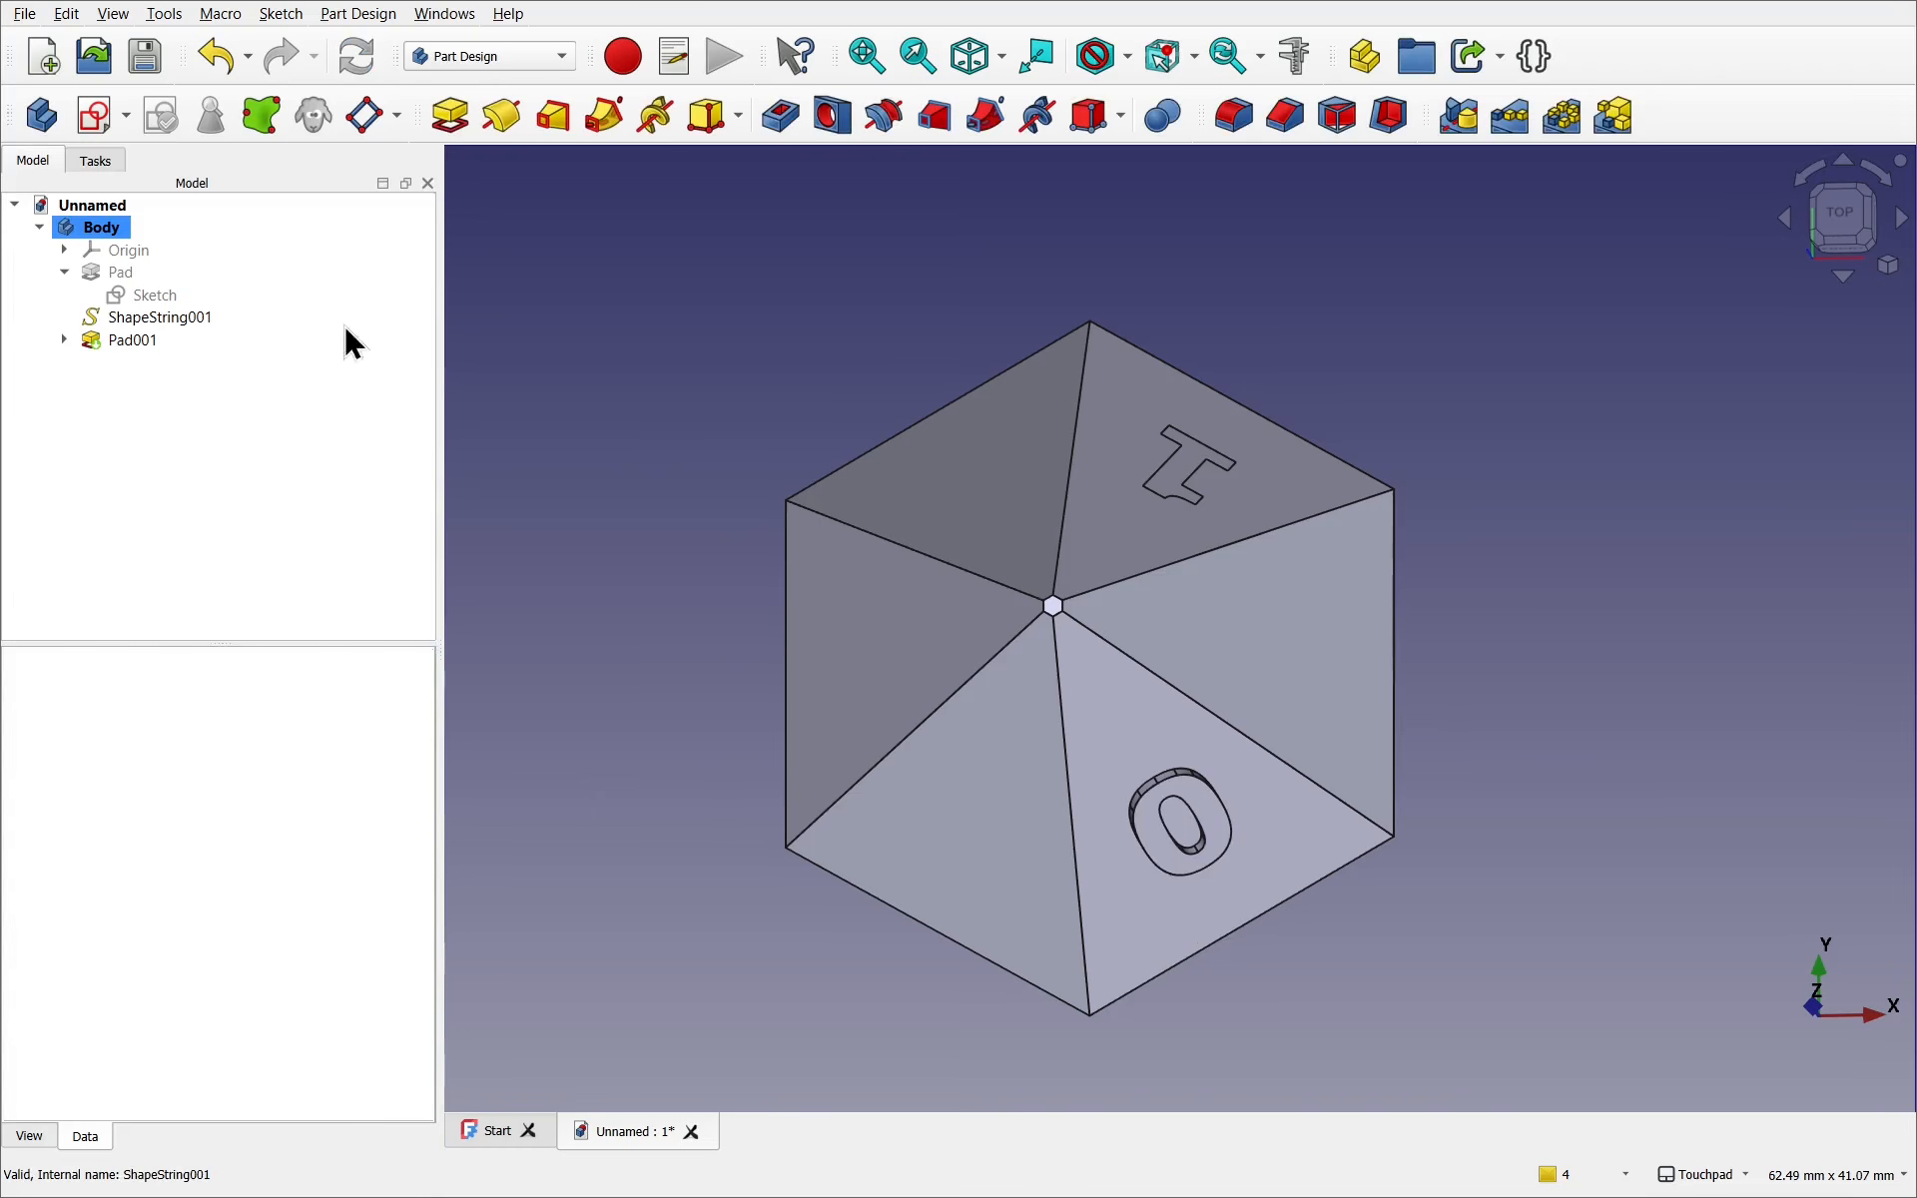
click(187, 316)
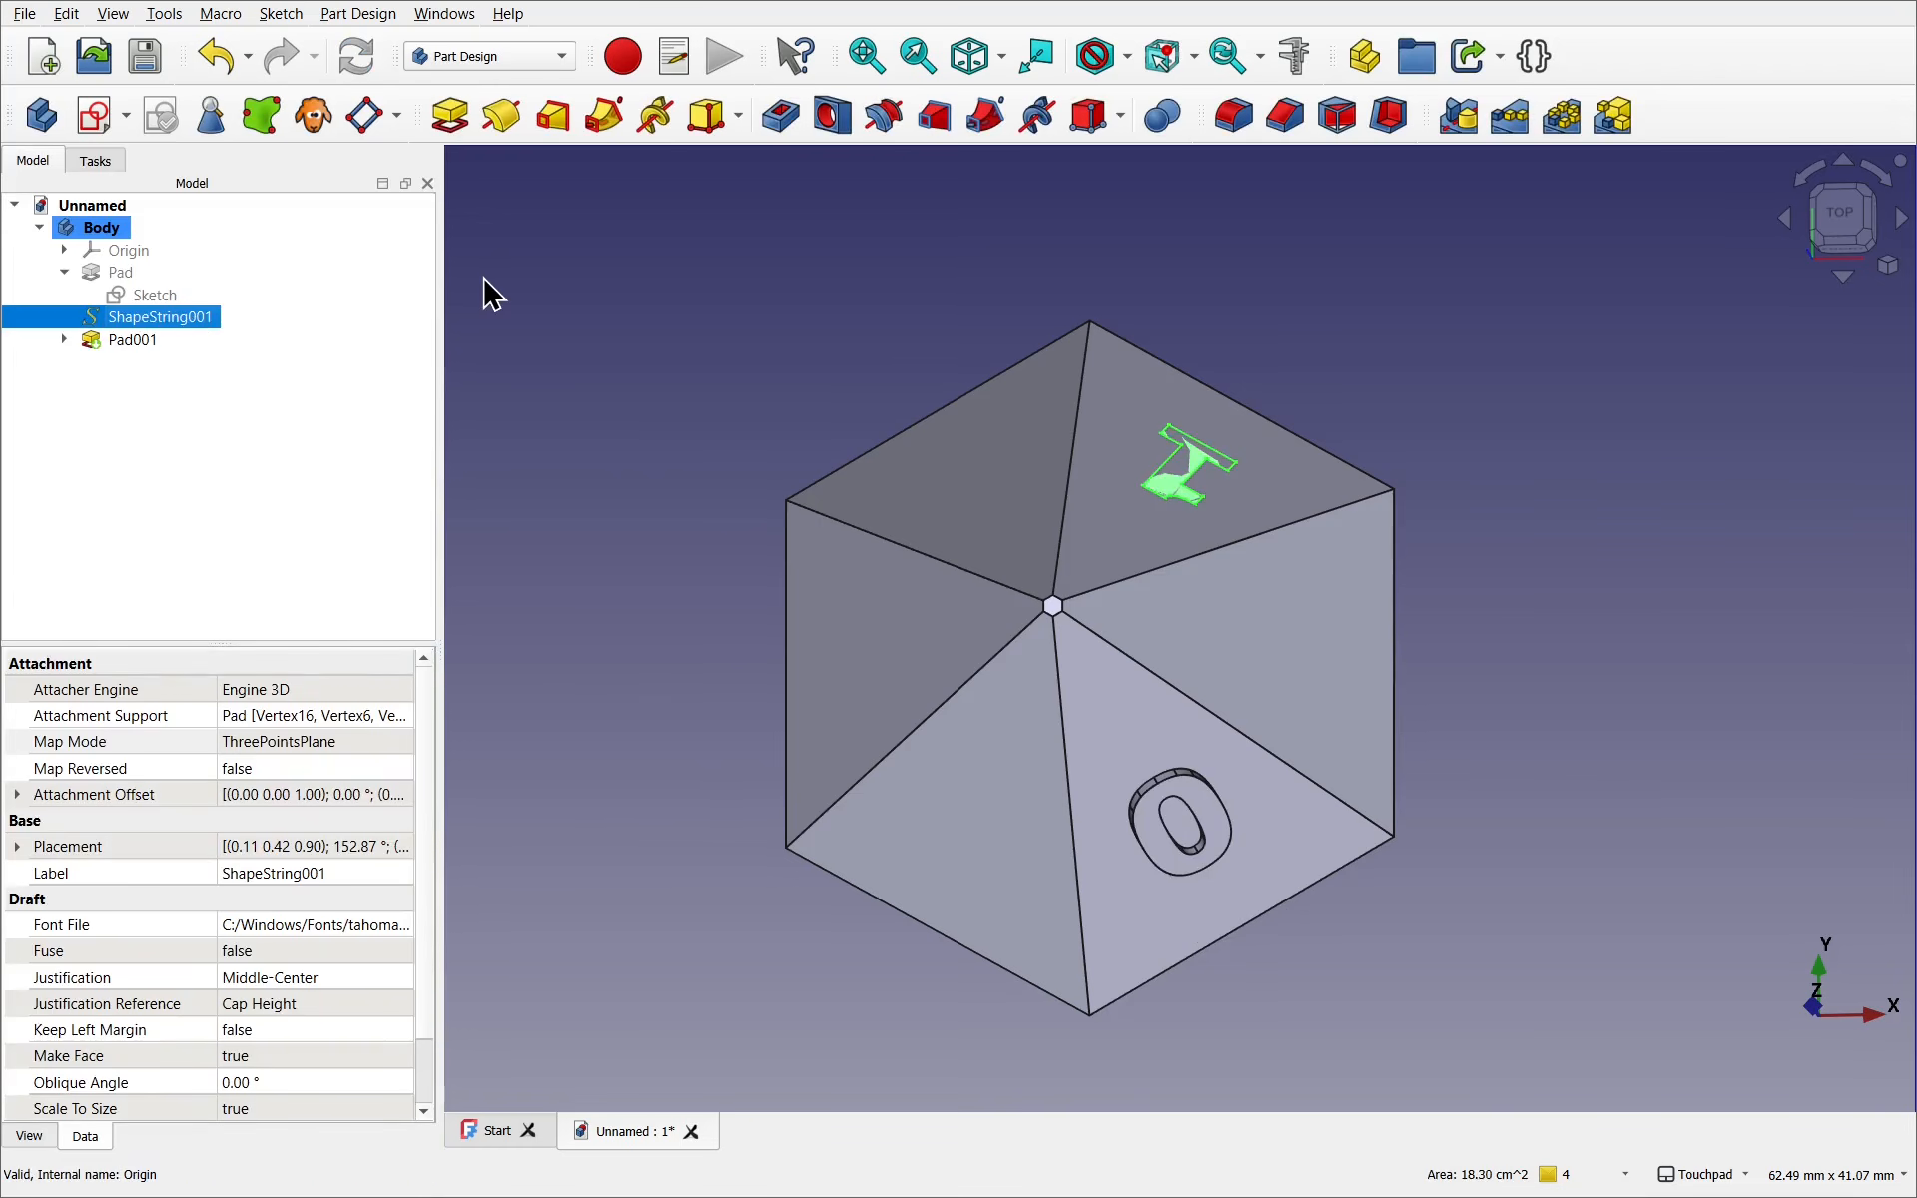
click(448, 115)
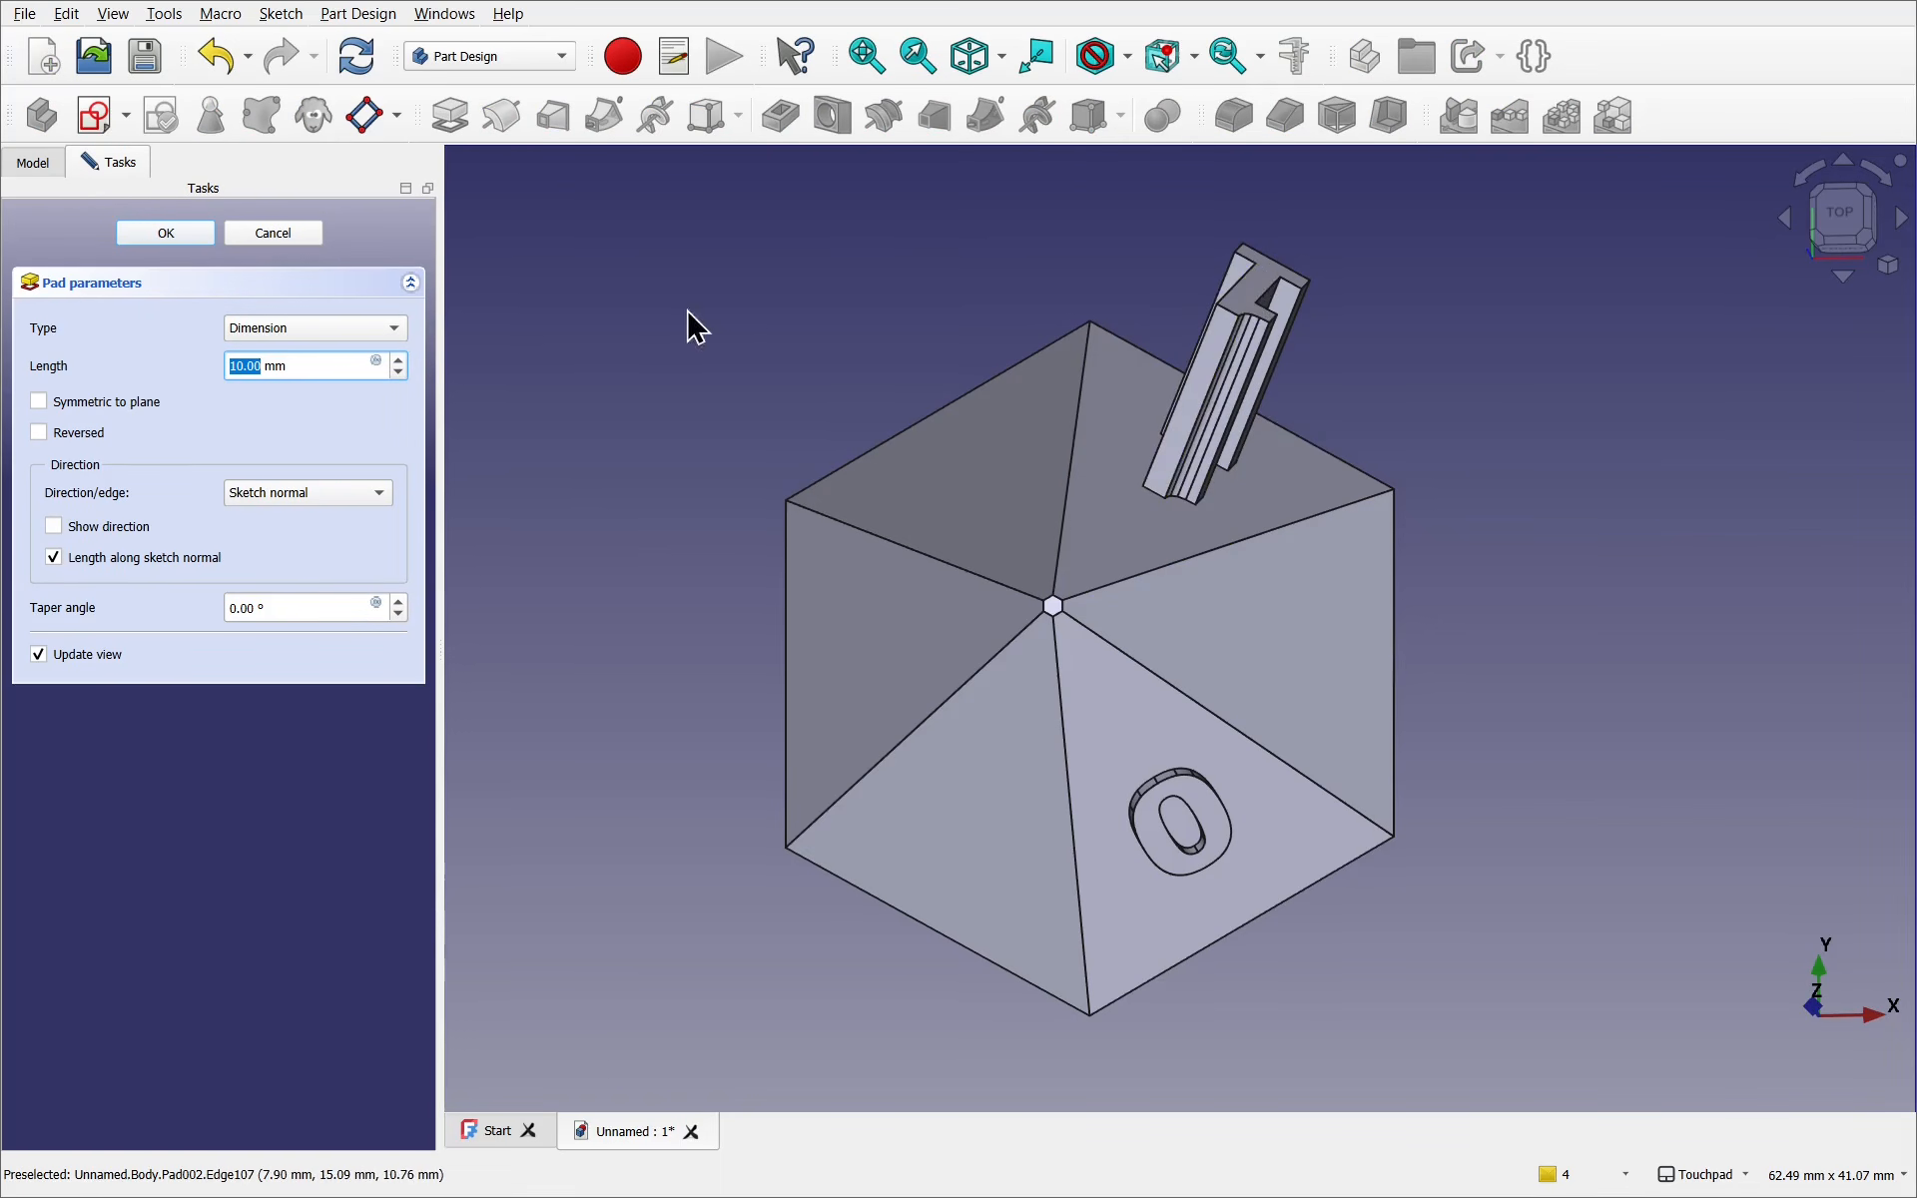
click(264, 230)
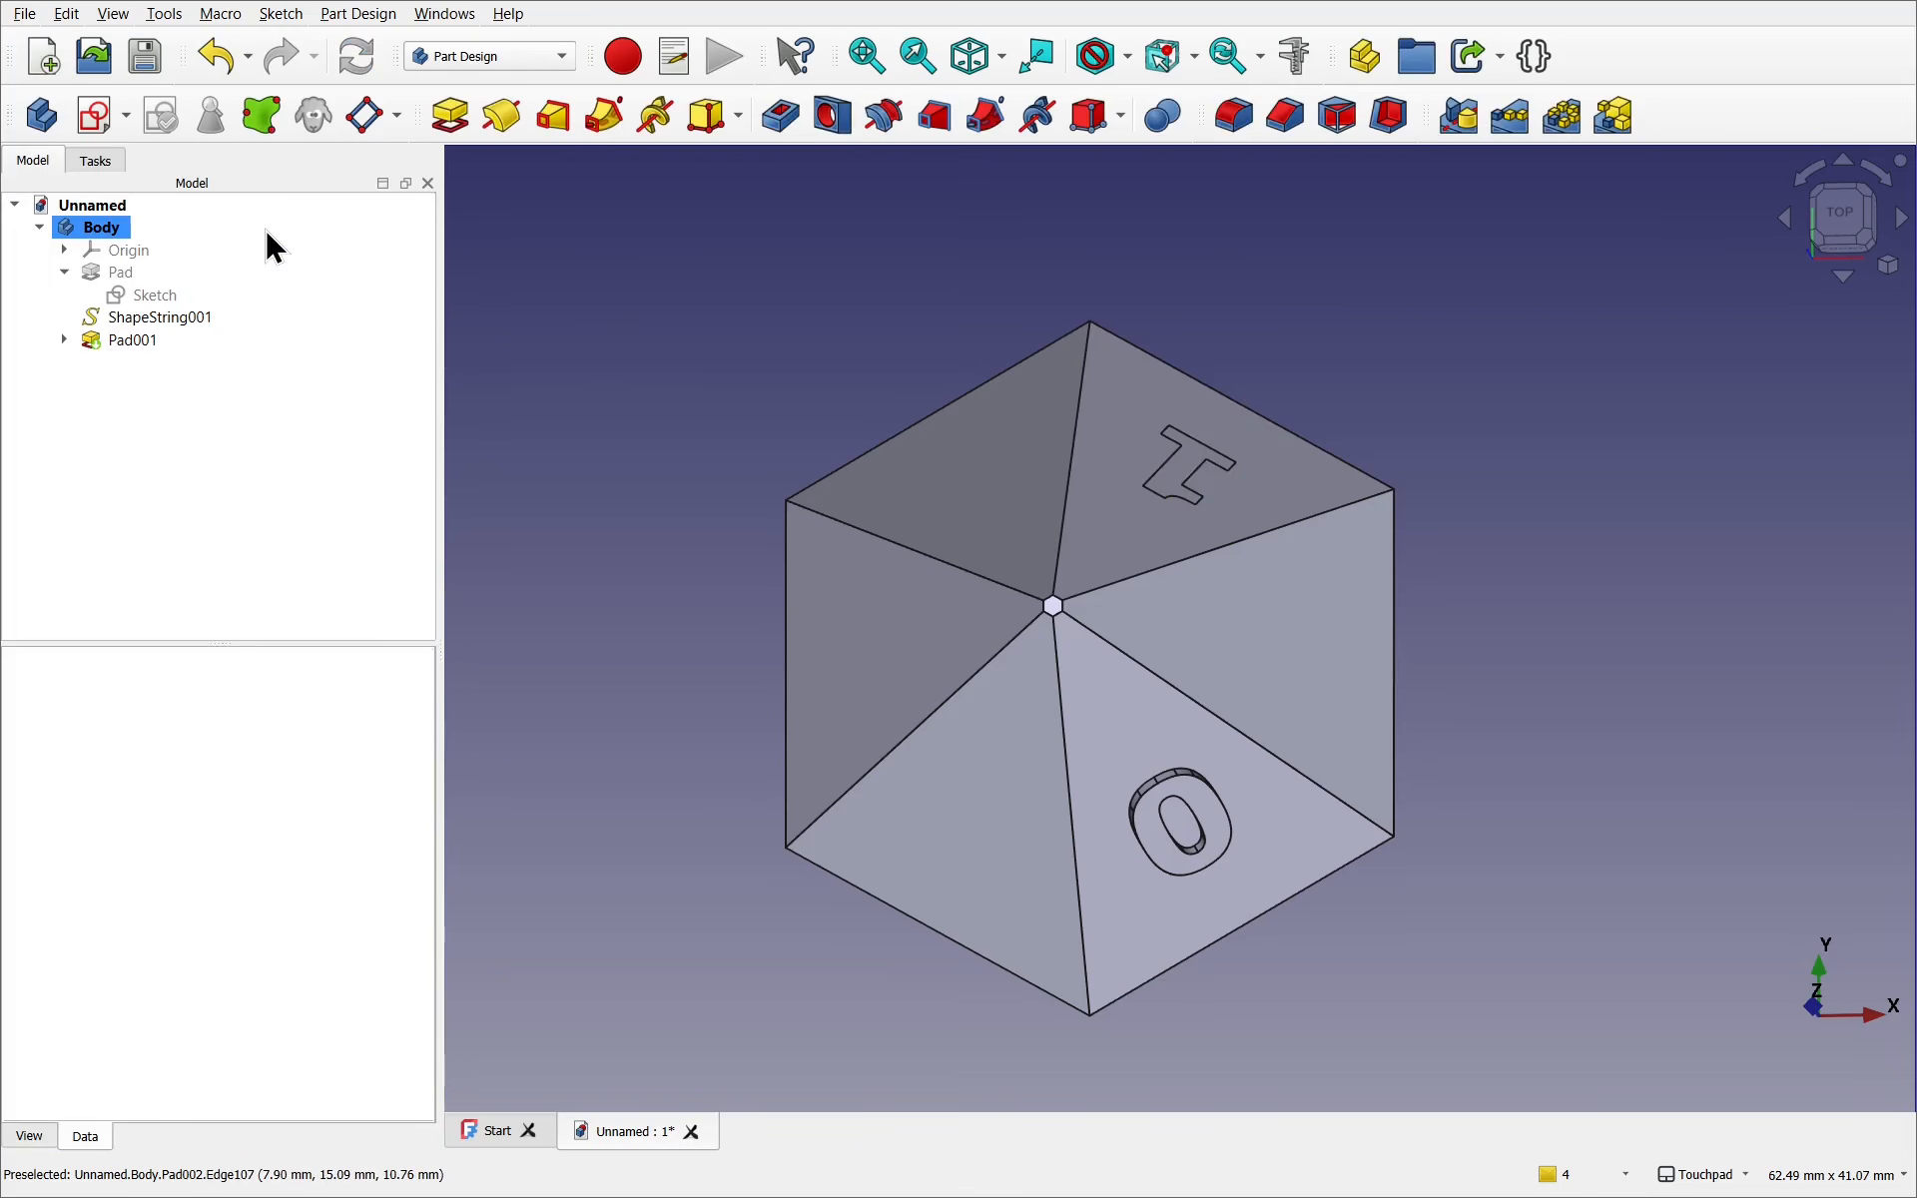
Flip sides in the Plane by 3 points attachment of the 1 ShapeString
click(182, 318)
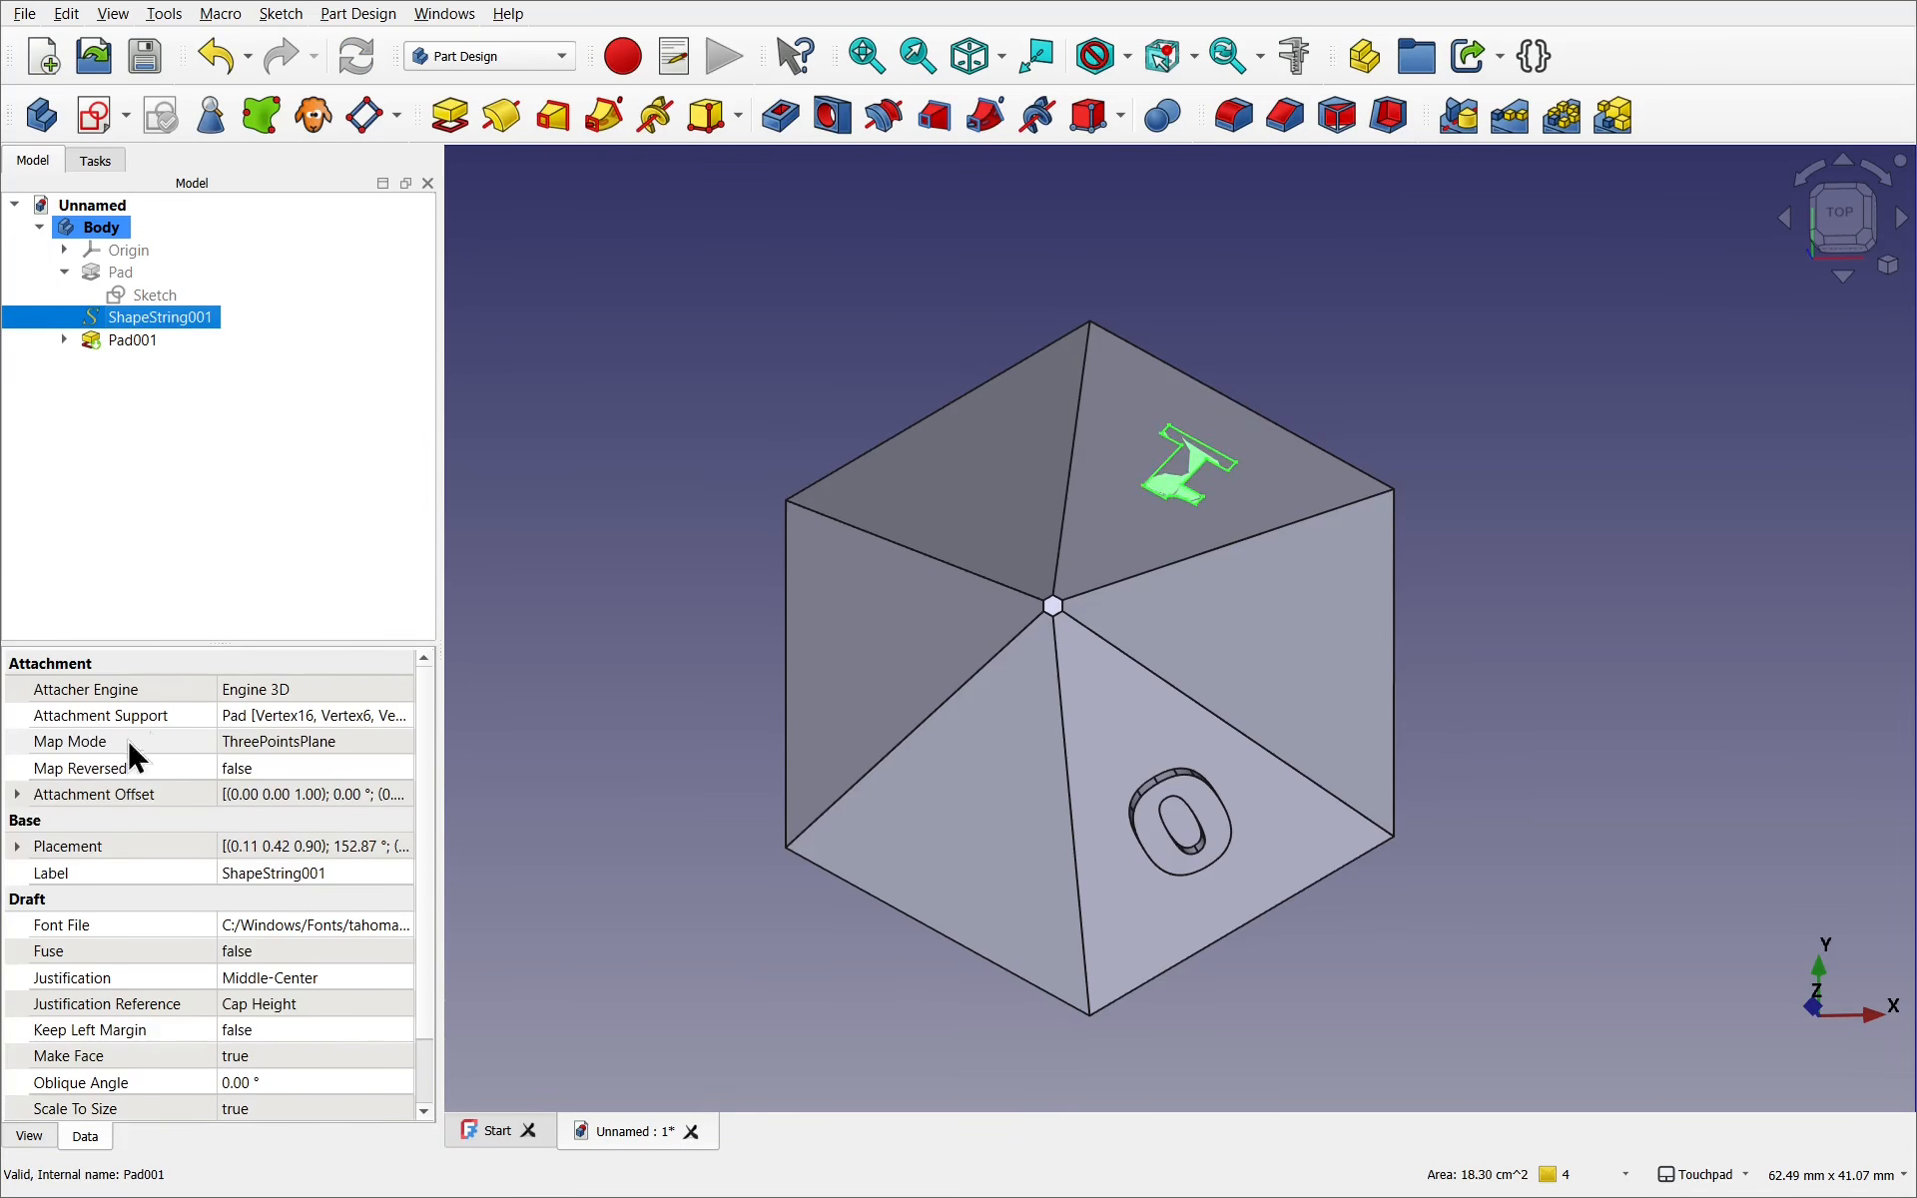
click(404, 739)
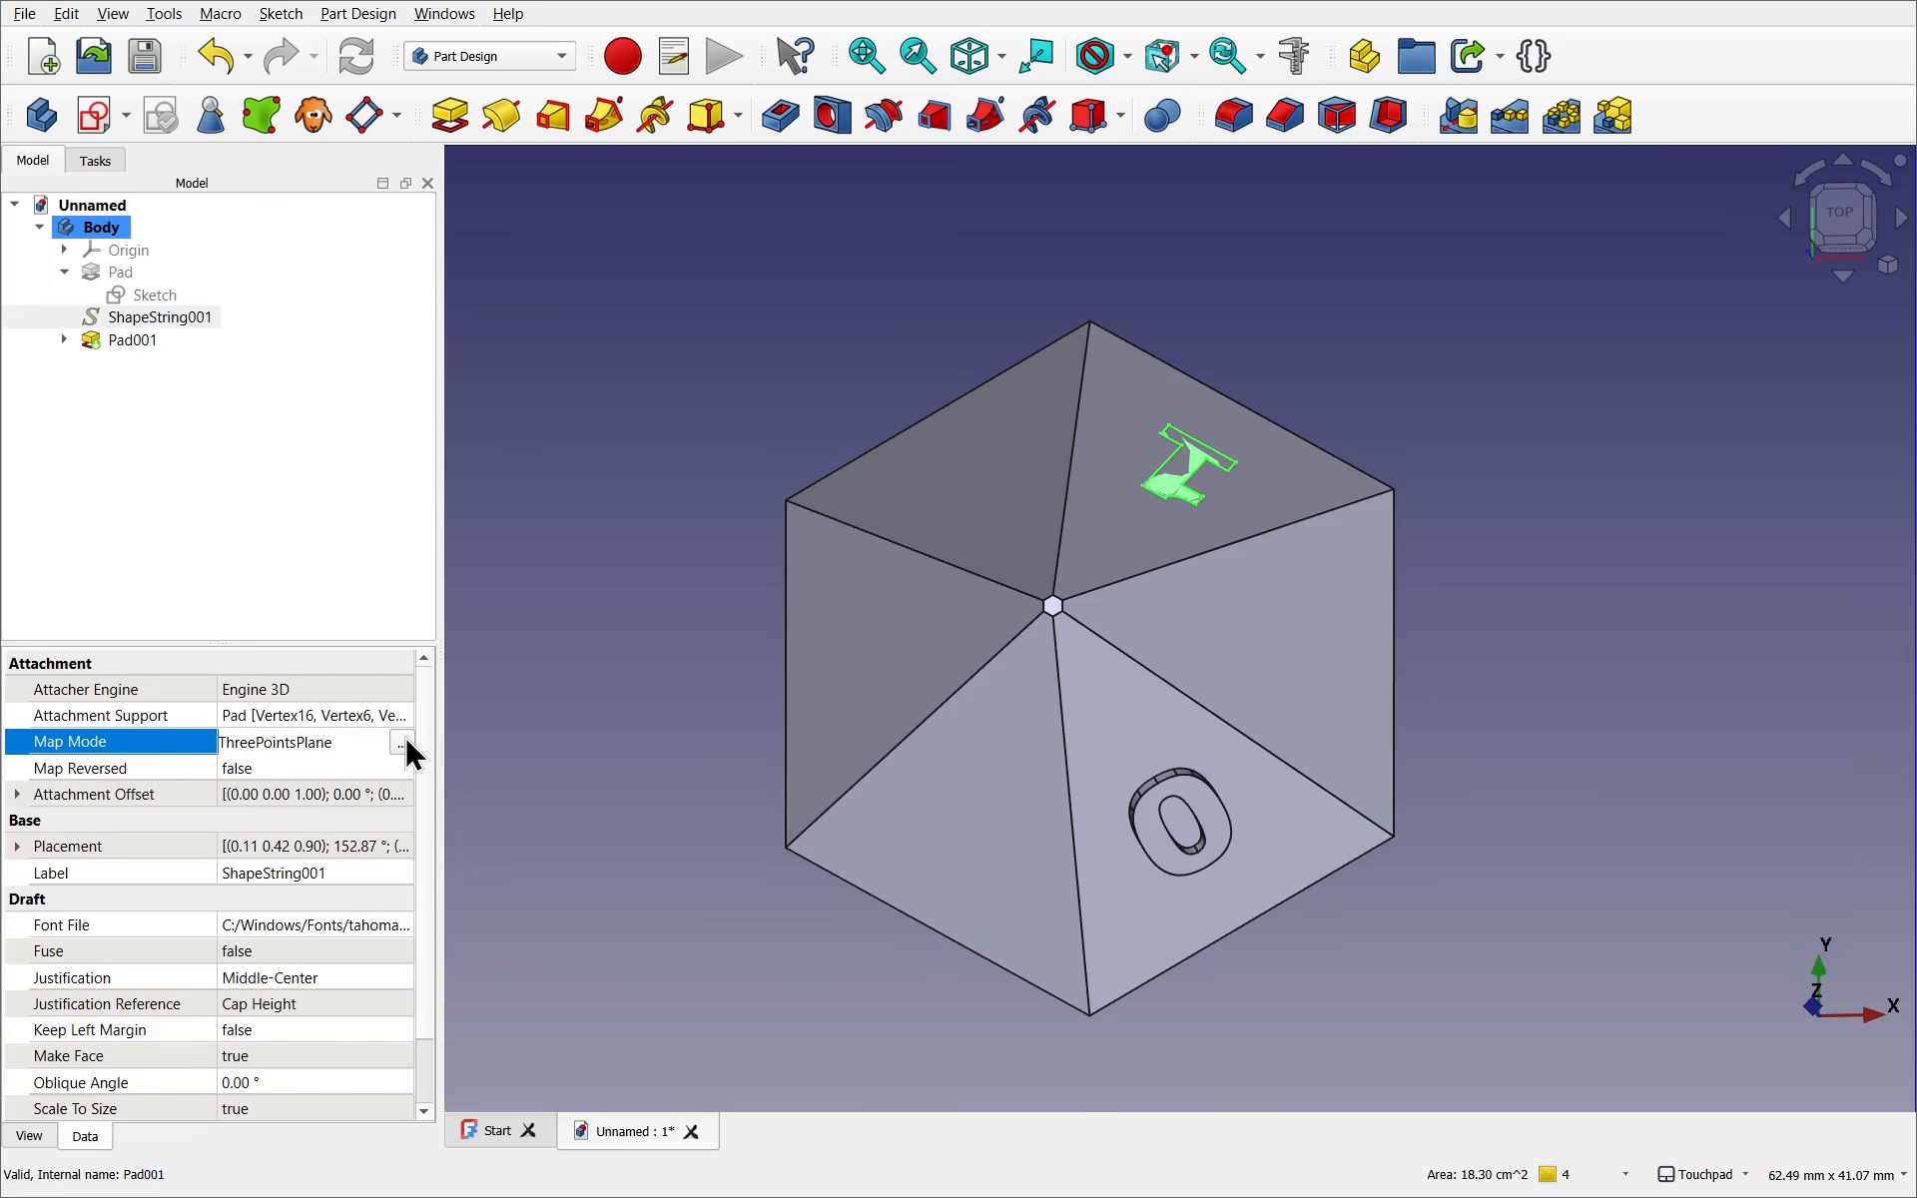
click(405, 739)
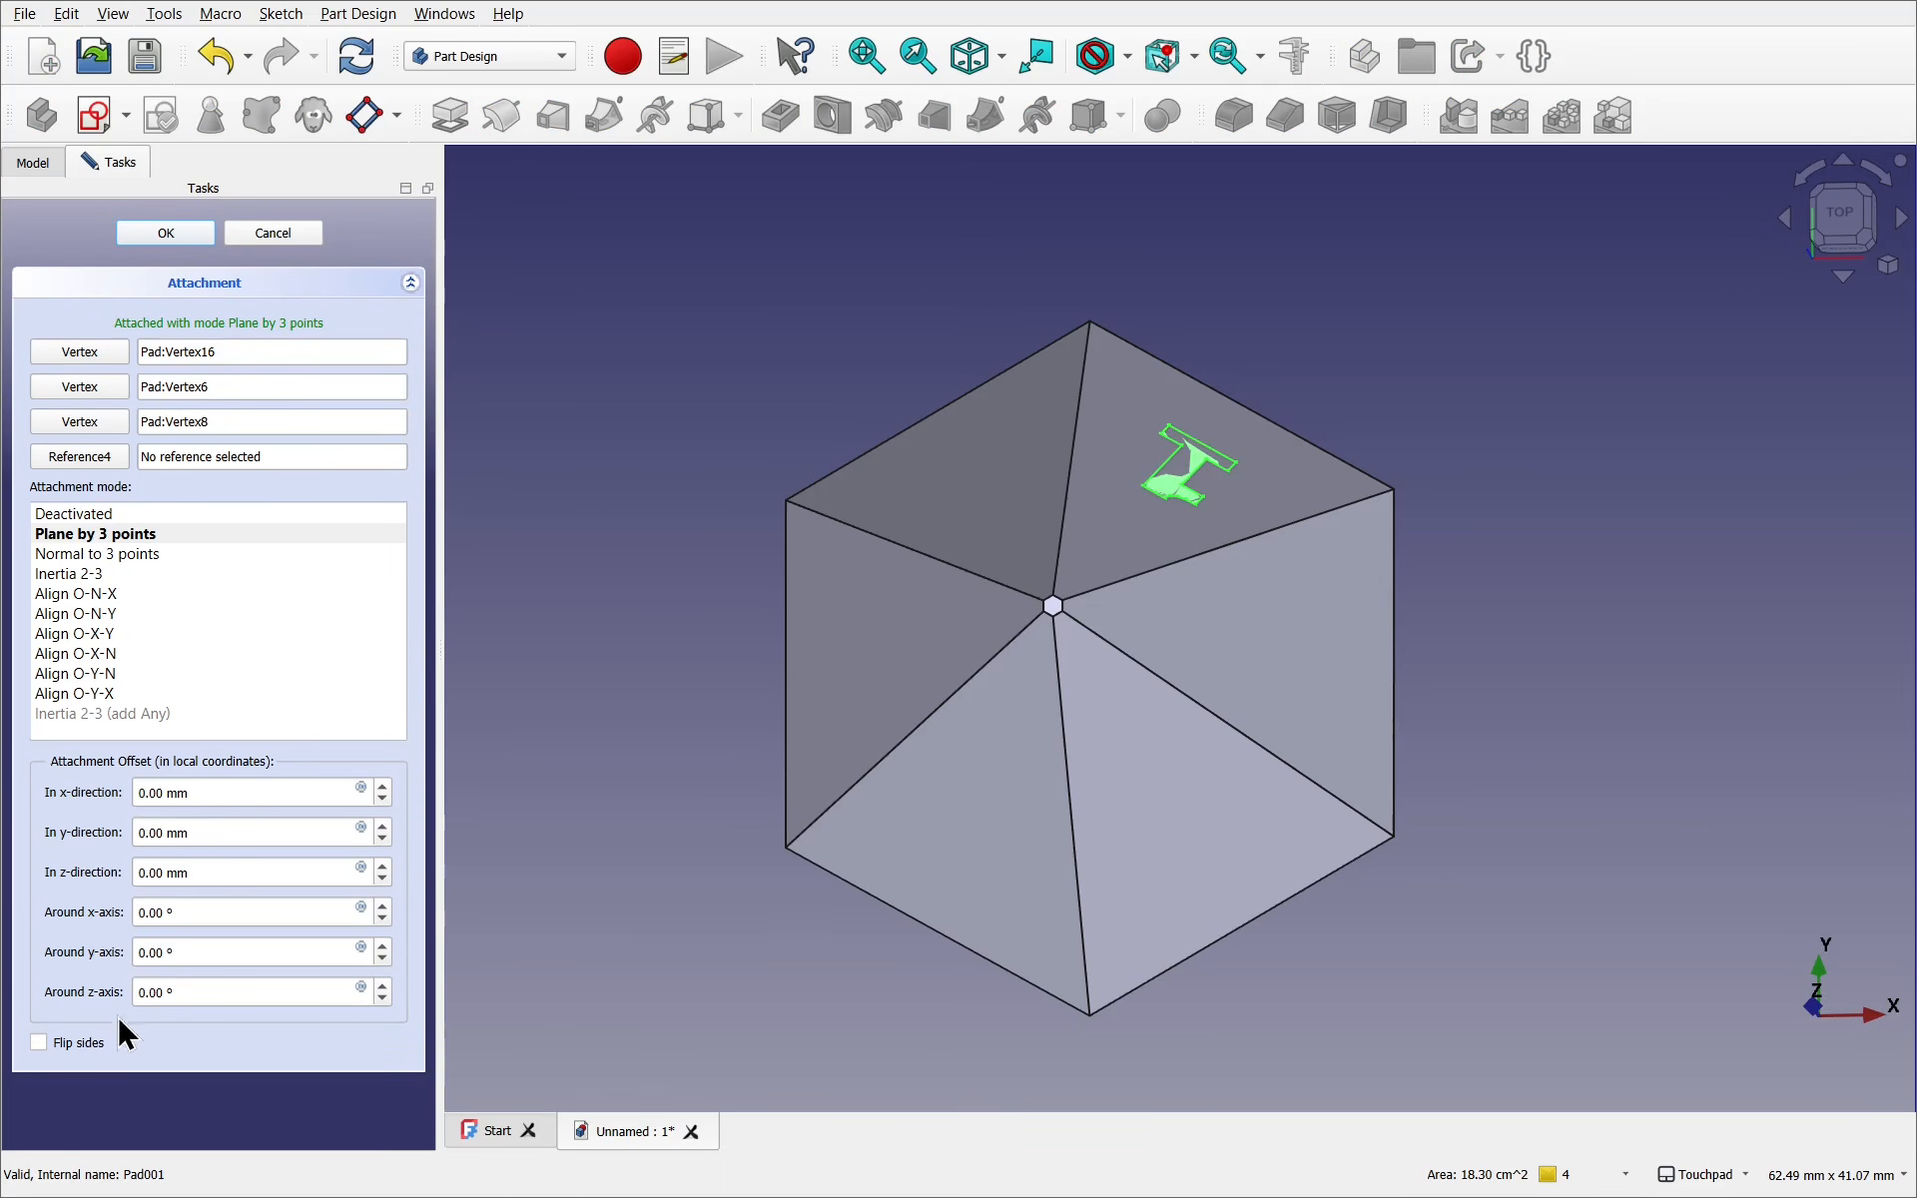
click(86, 1043)
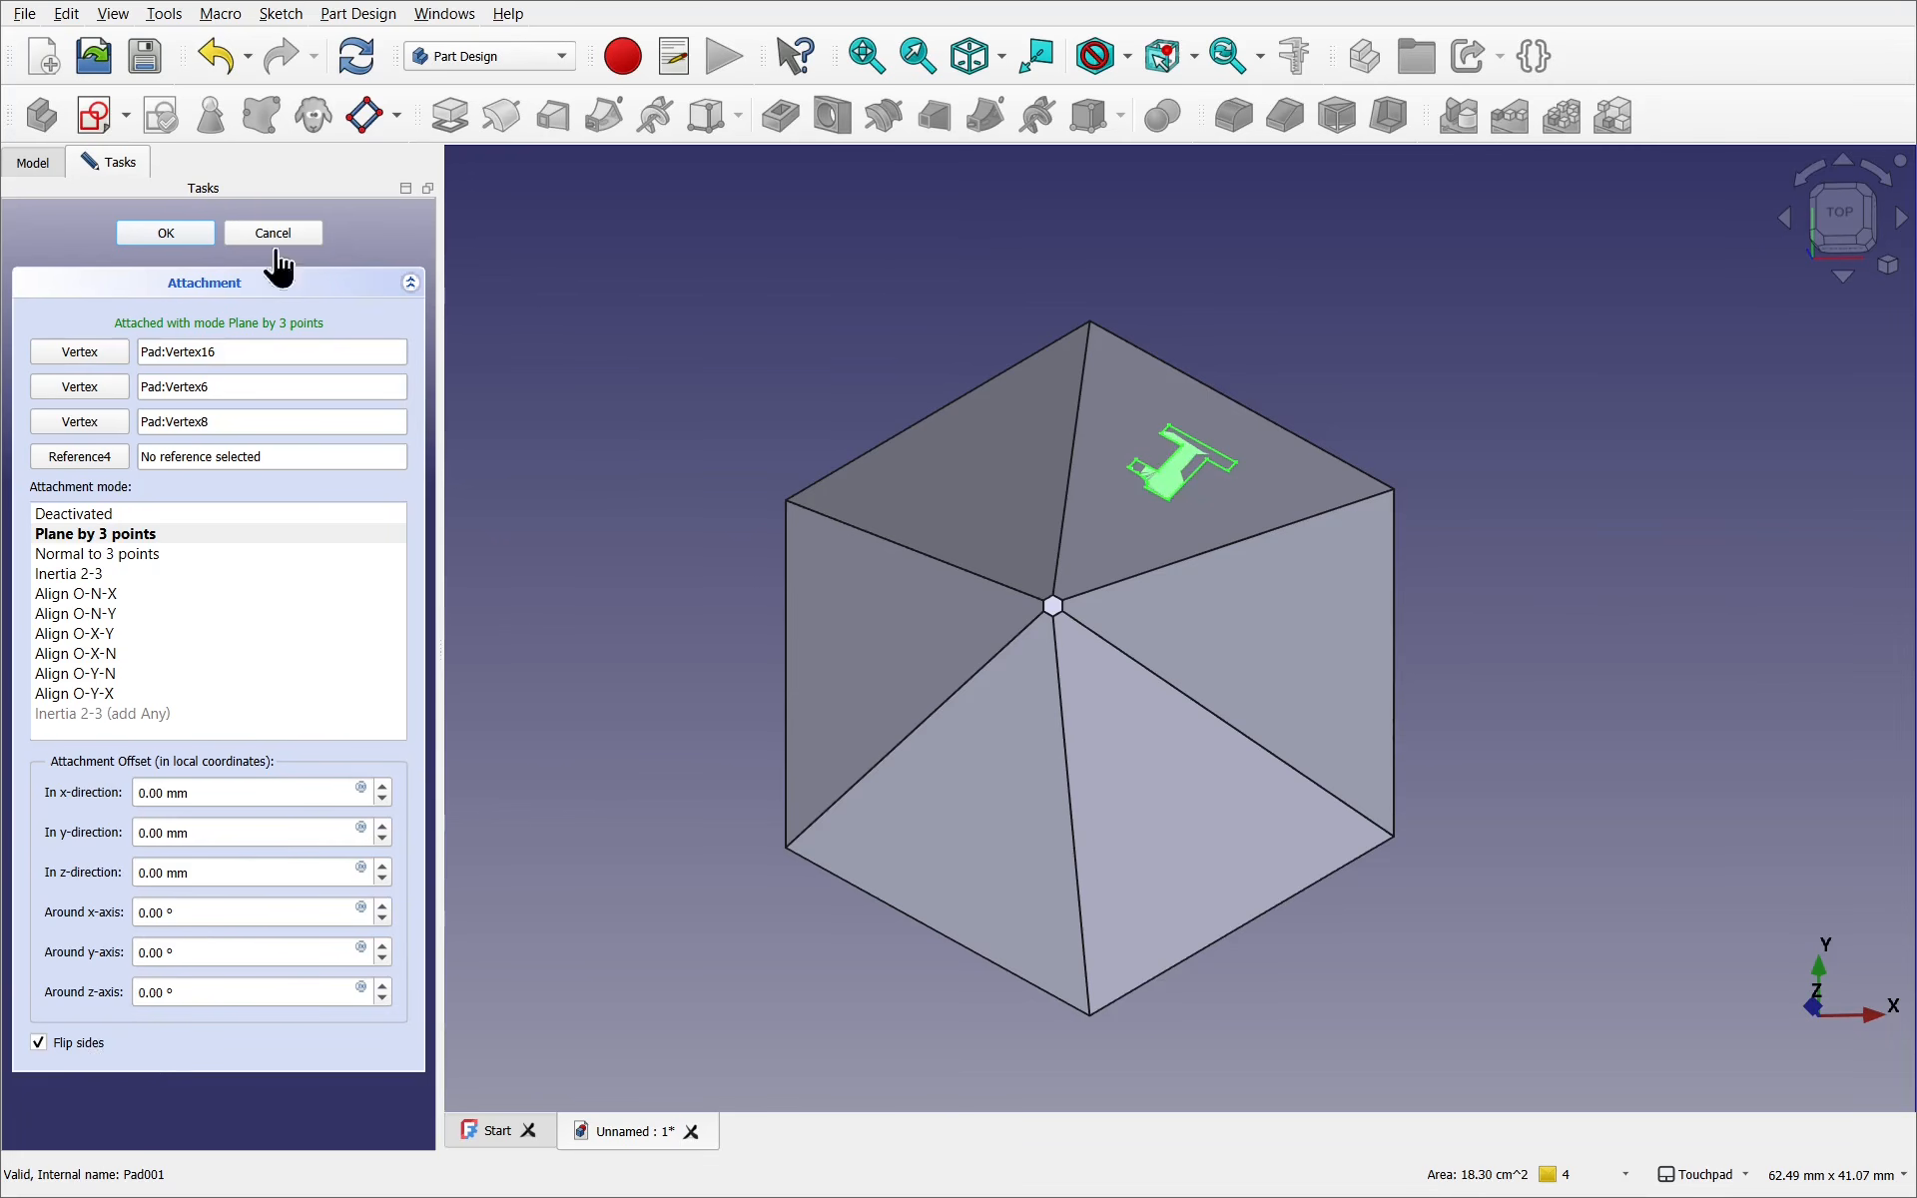
click(164, 236)
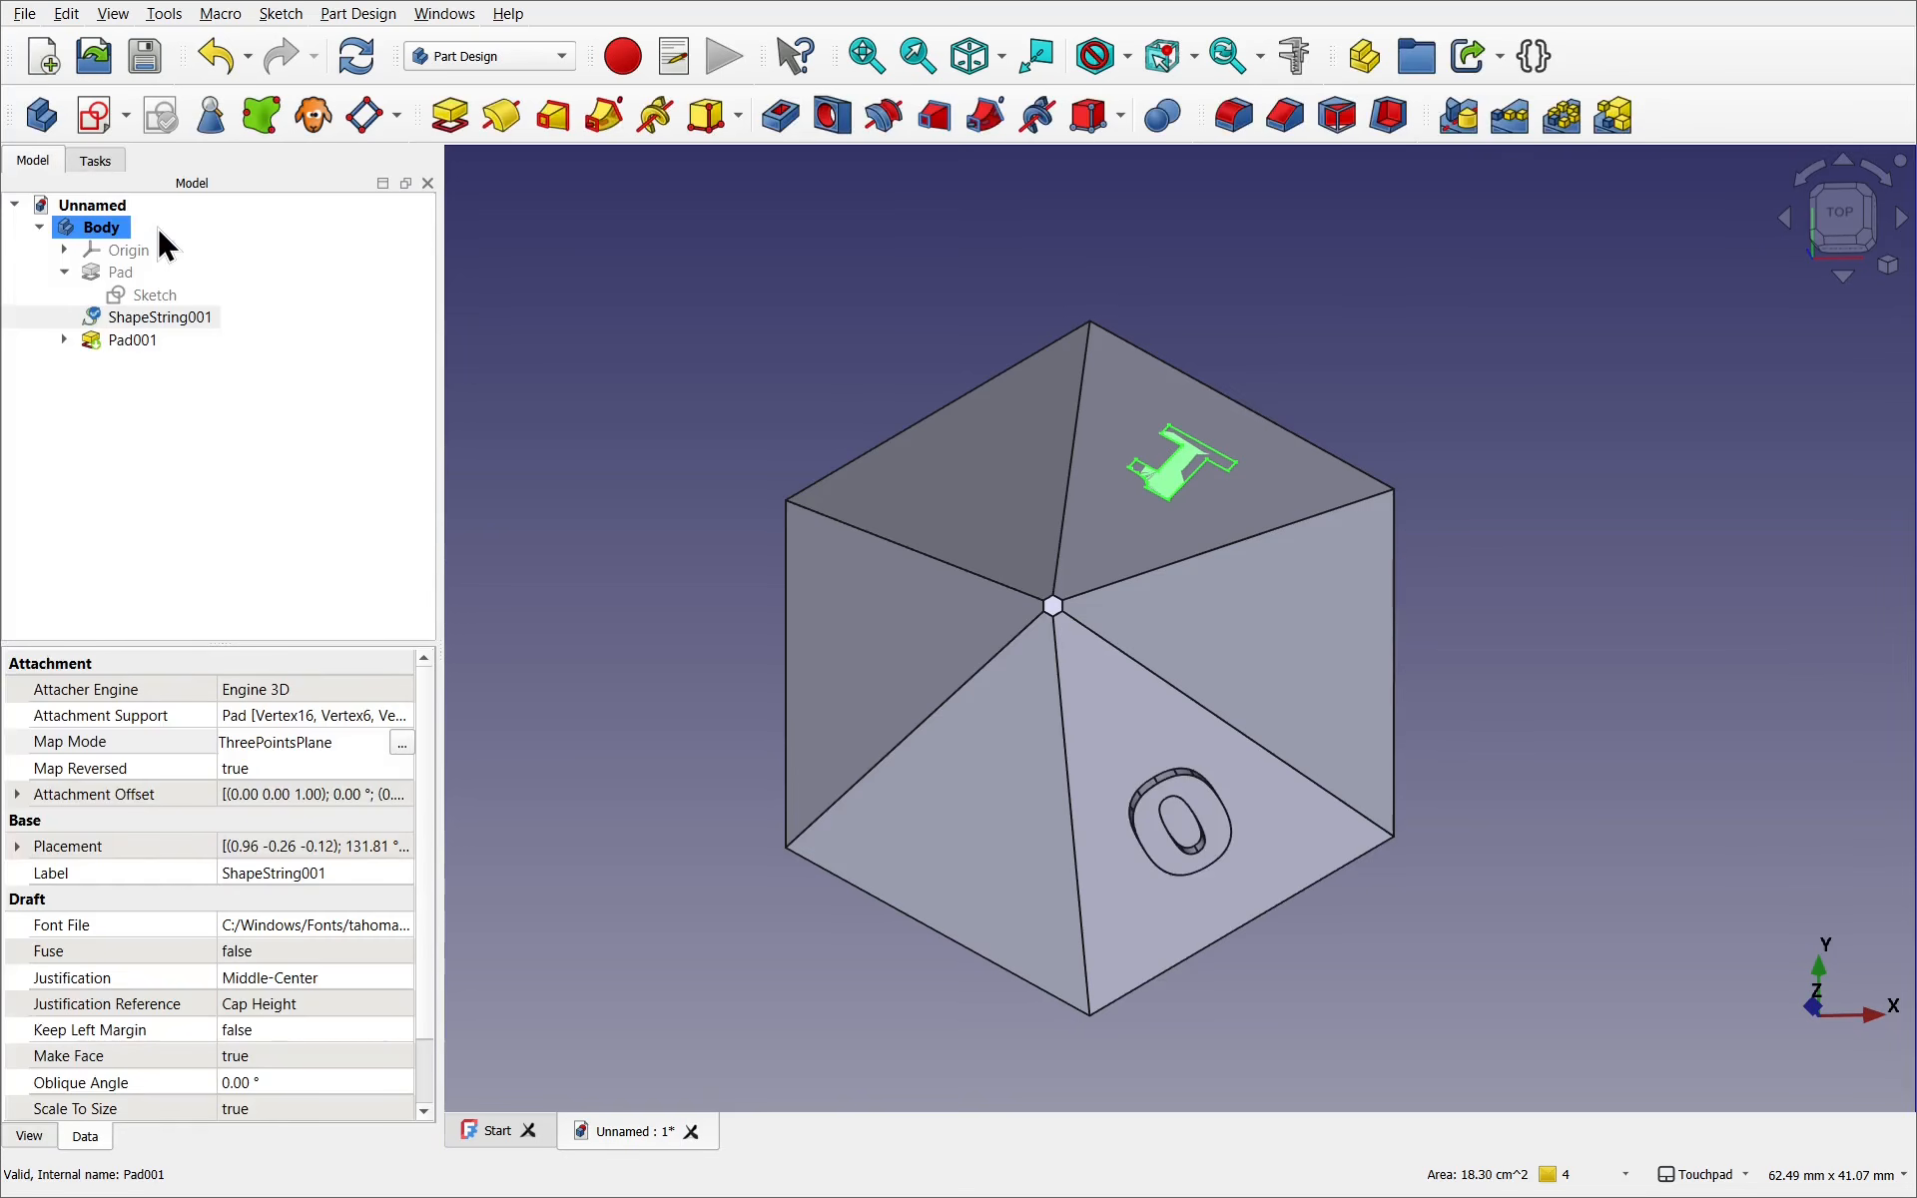
Start a pad on the 1 ShapeString with a length of 100 mm to check its extrusion direction
click(160, 316)
click(451, 112)
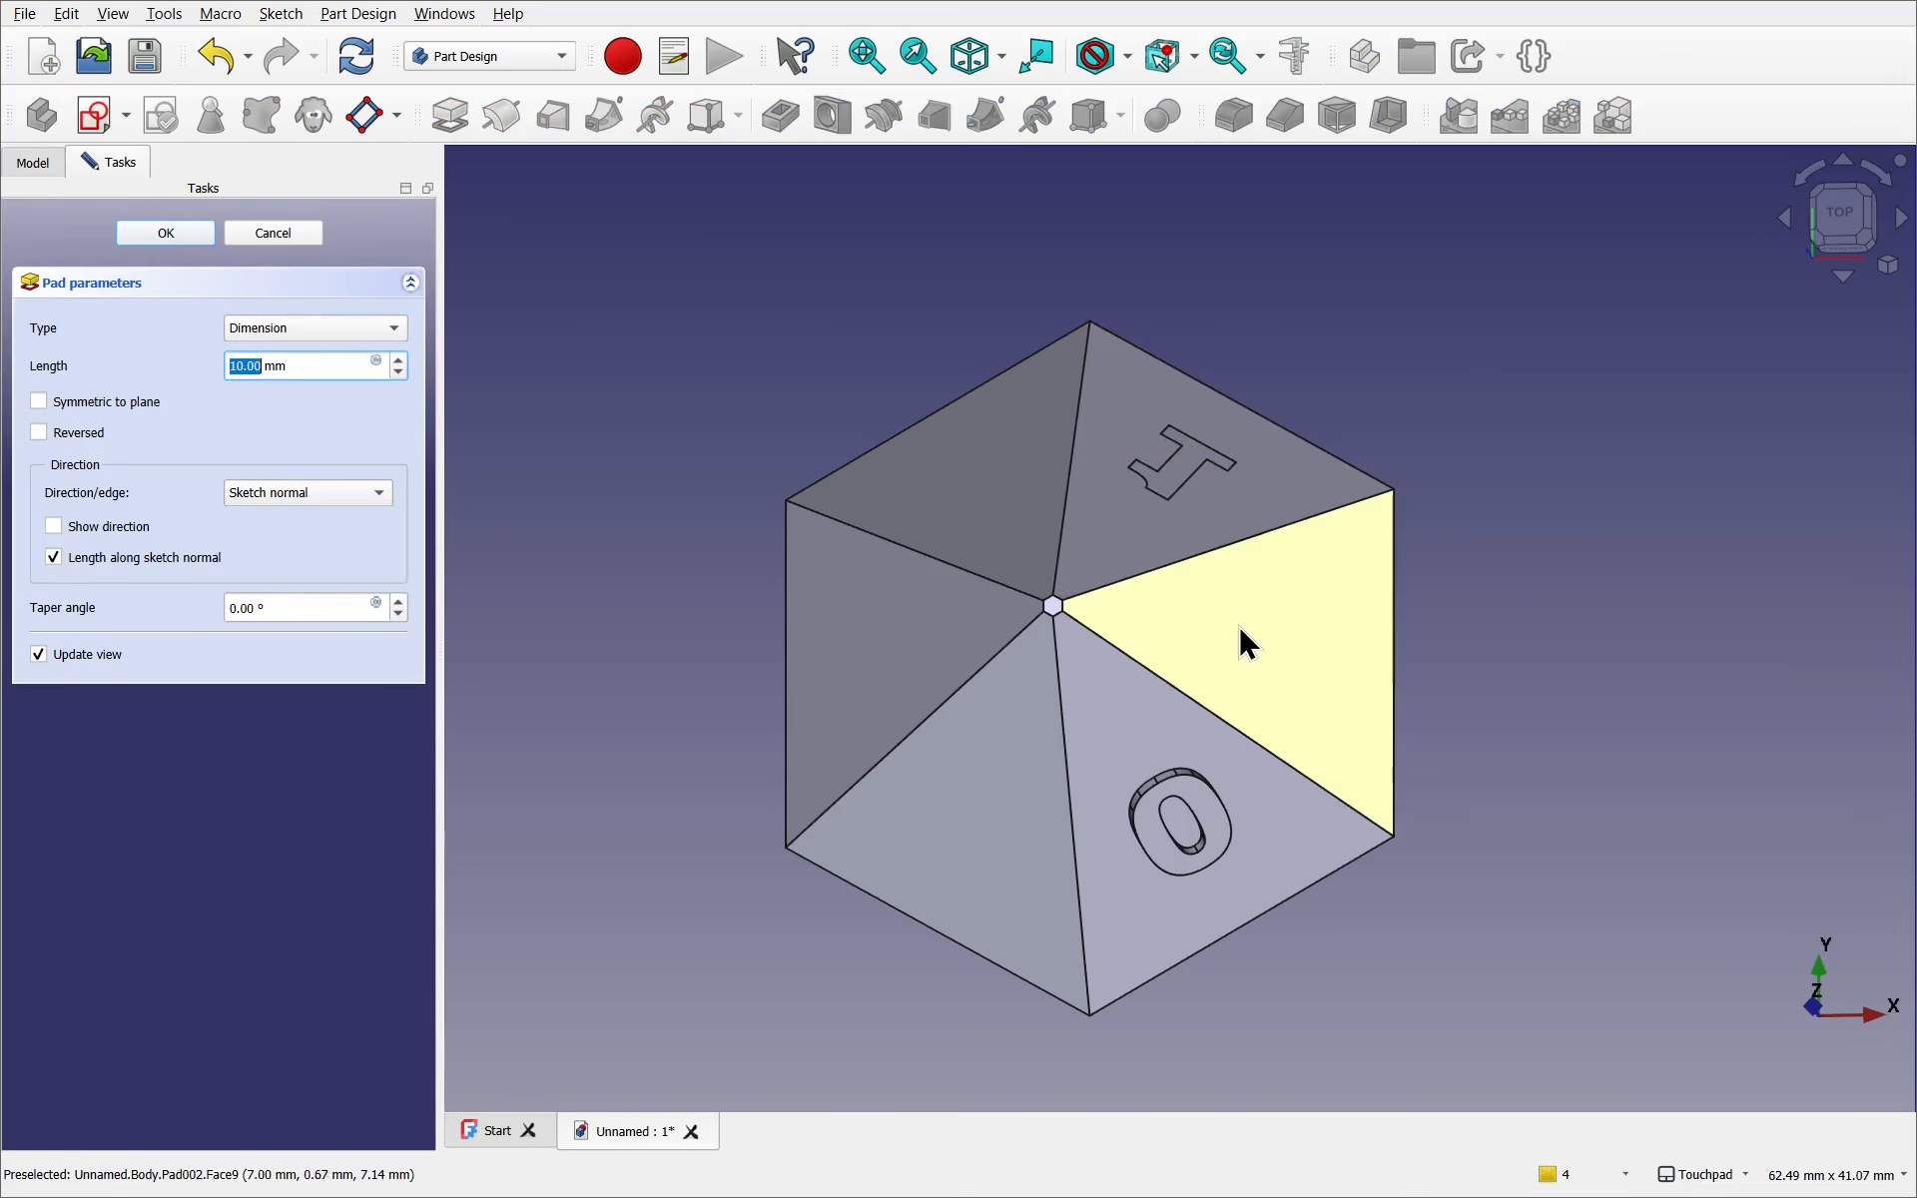
alt+drag(1236, 639, 838, 592)
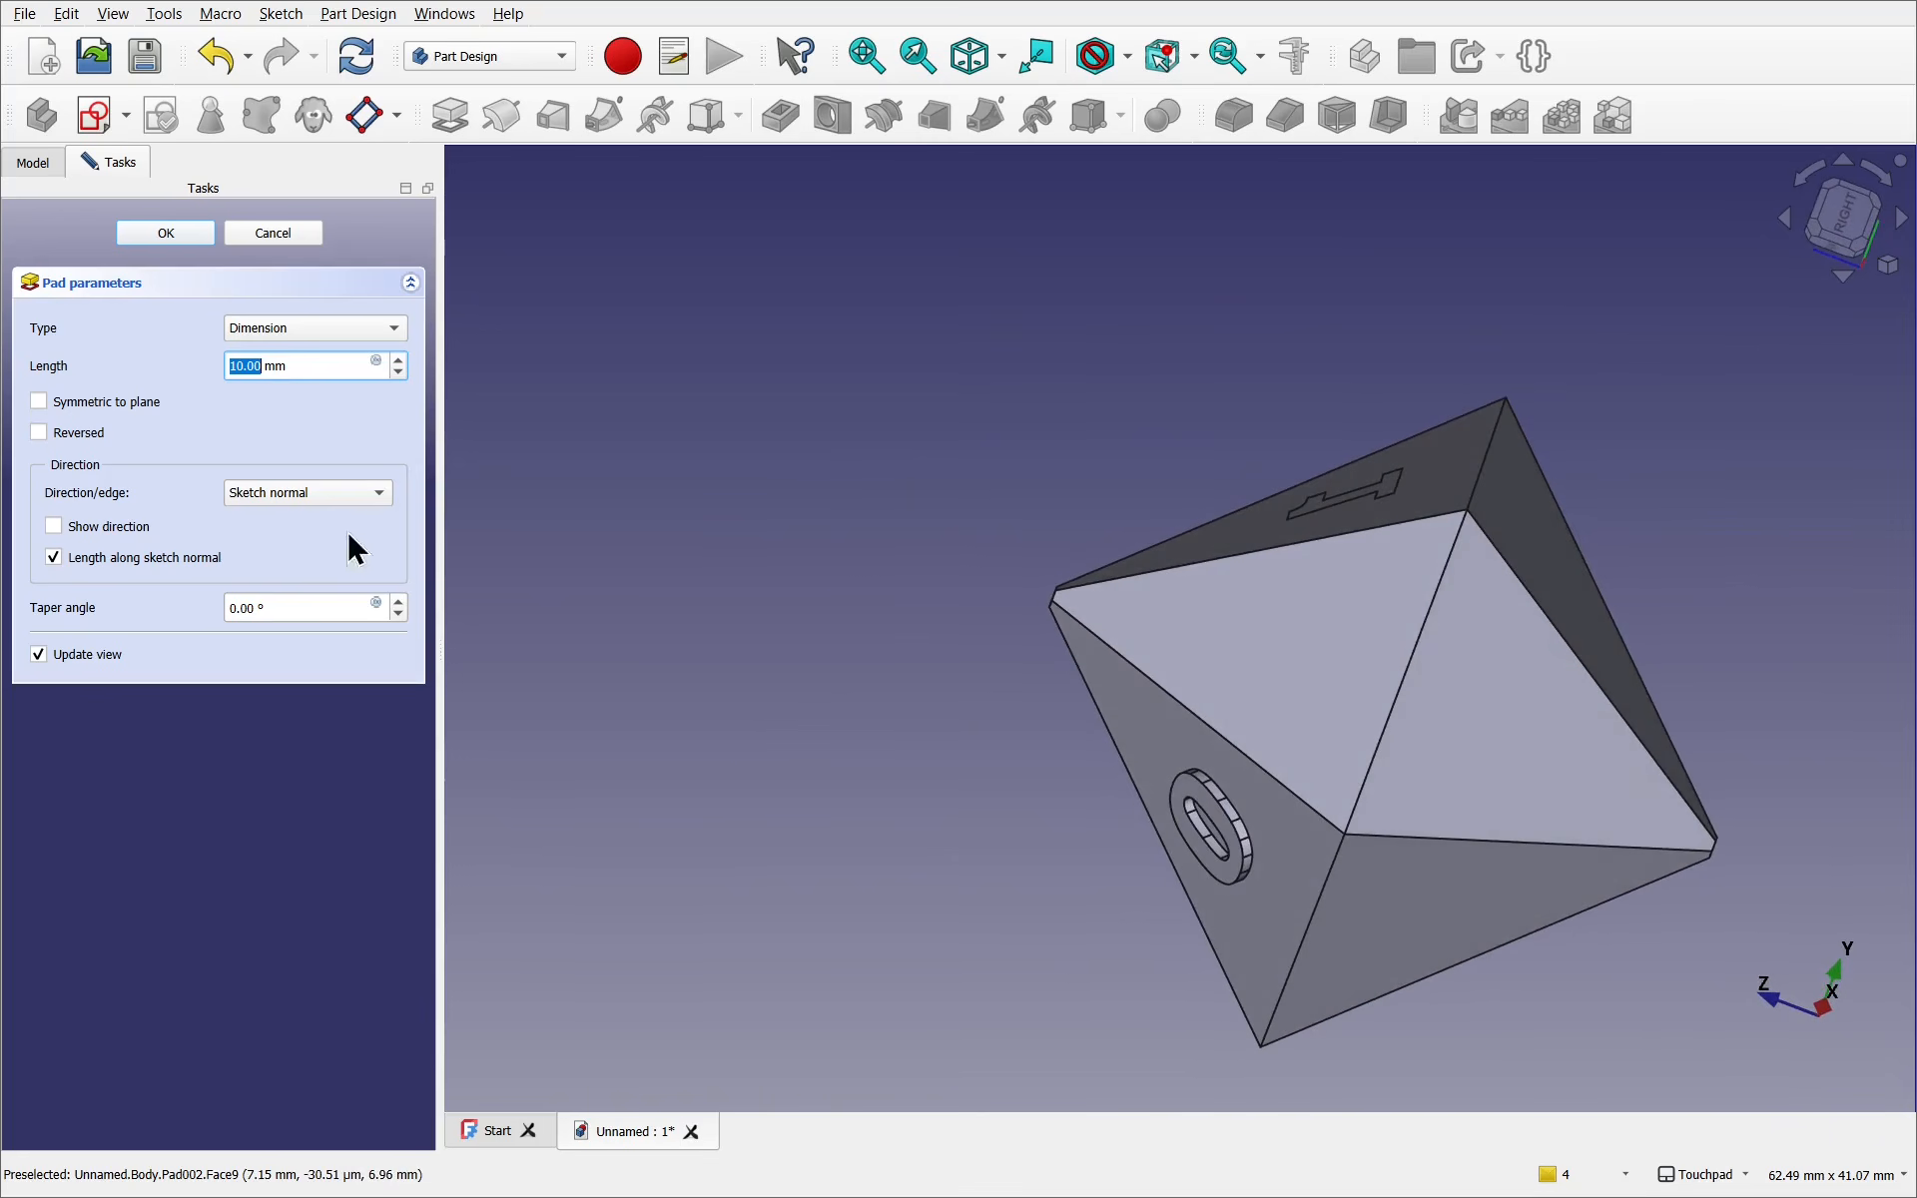
click(241, 370)
text(0)
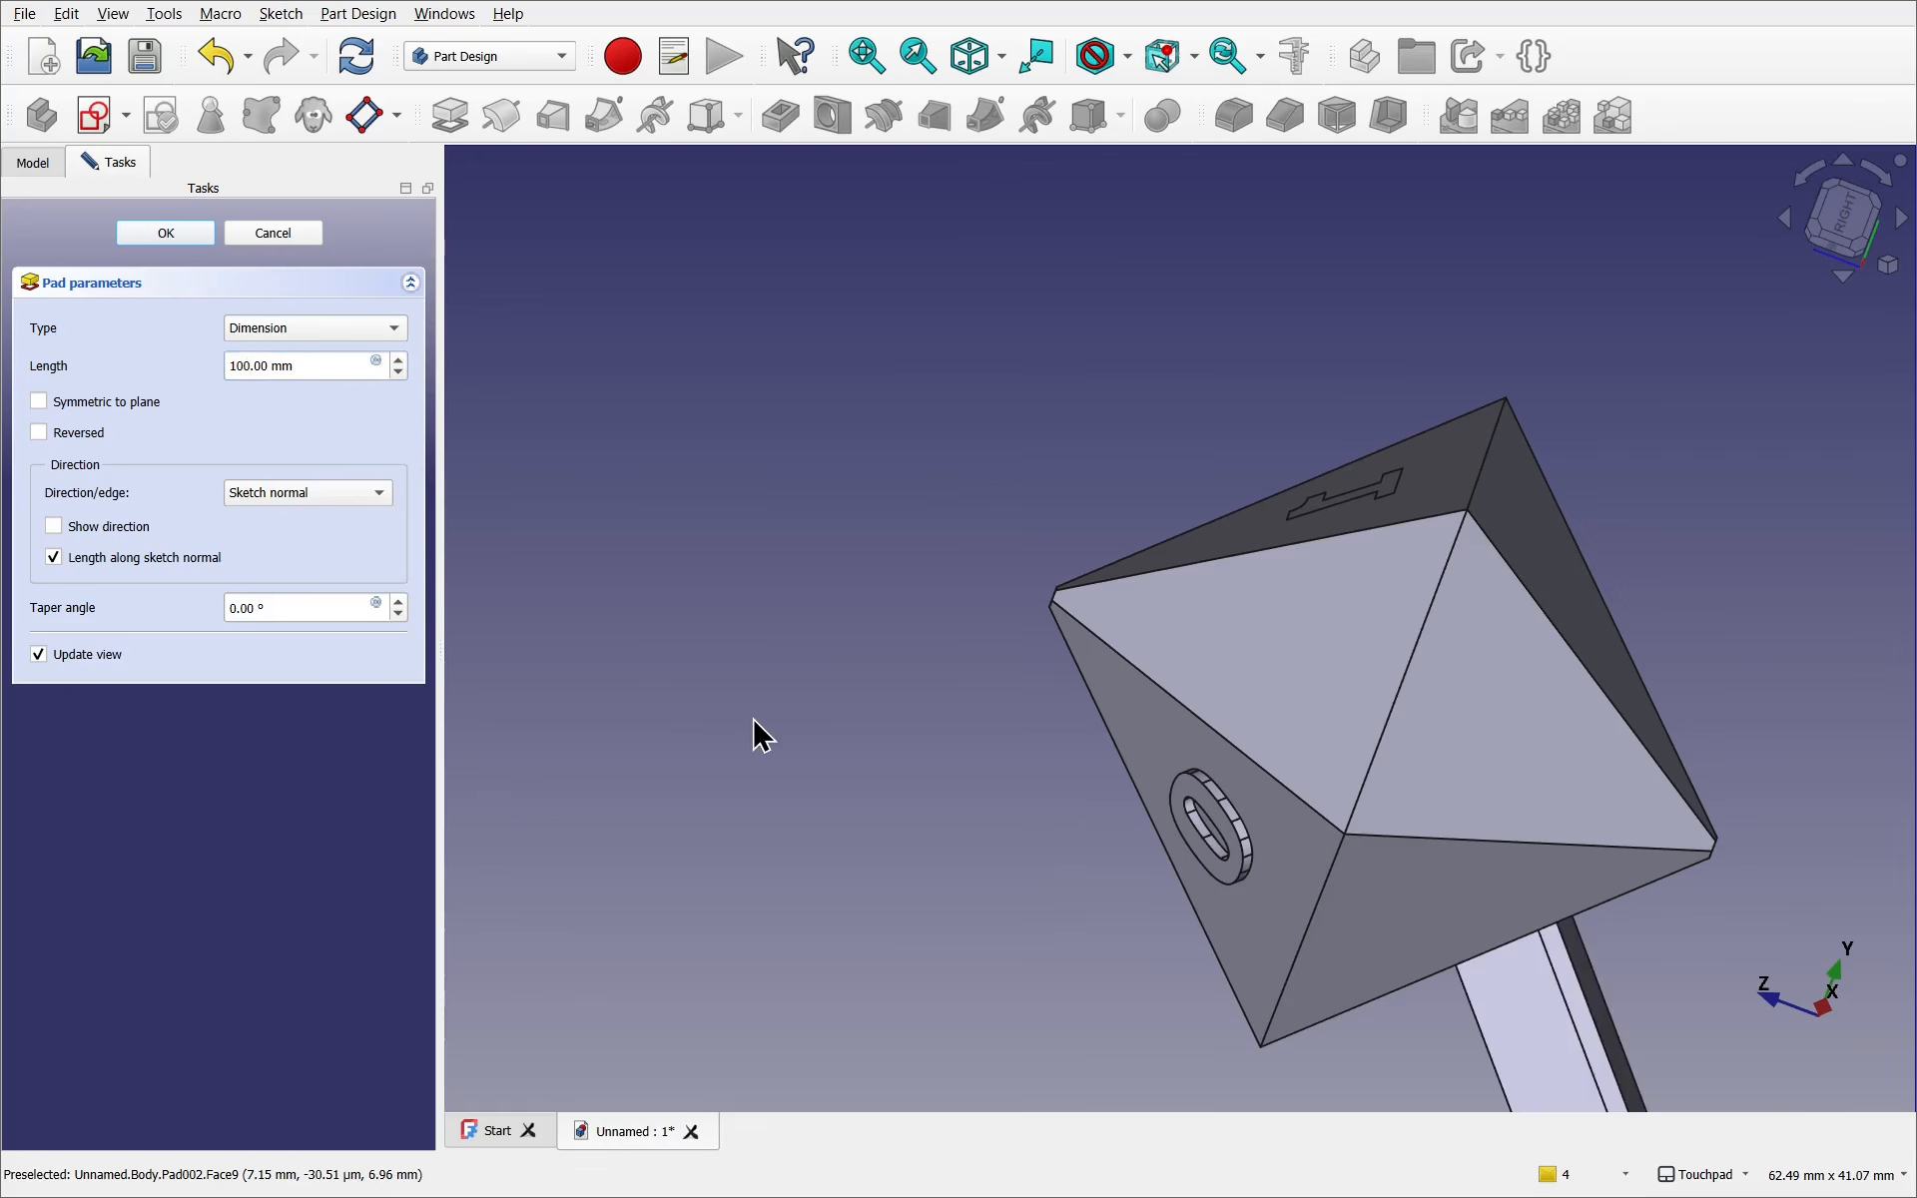
scroll(1147, 798, down, 5)
alt+drag(1343, 958, 1368, 849)
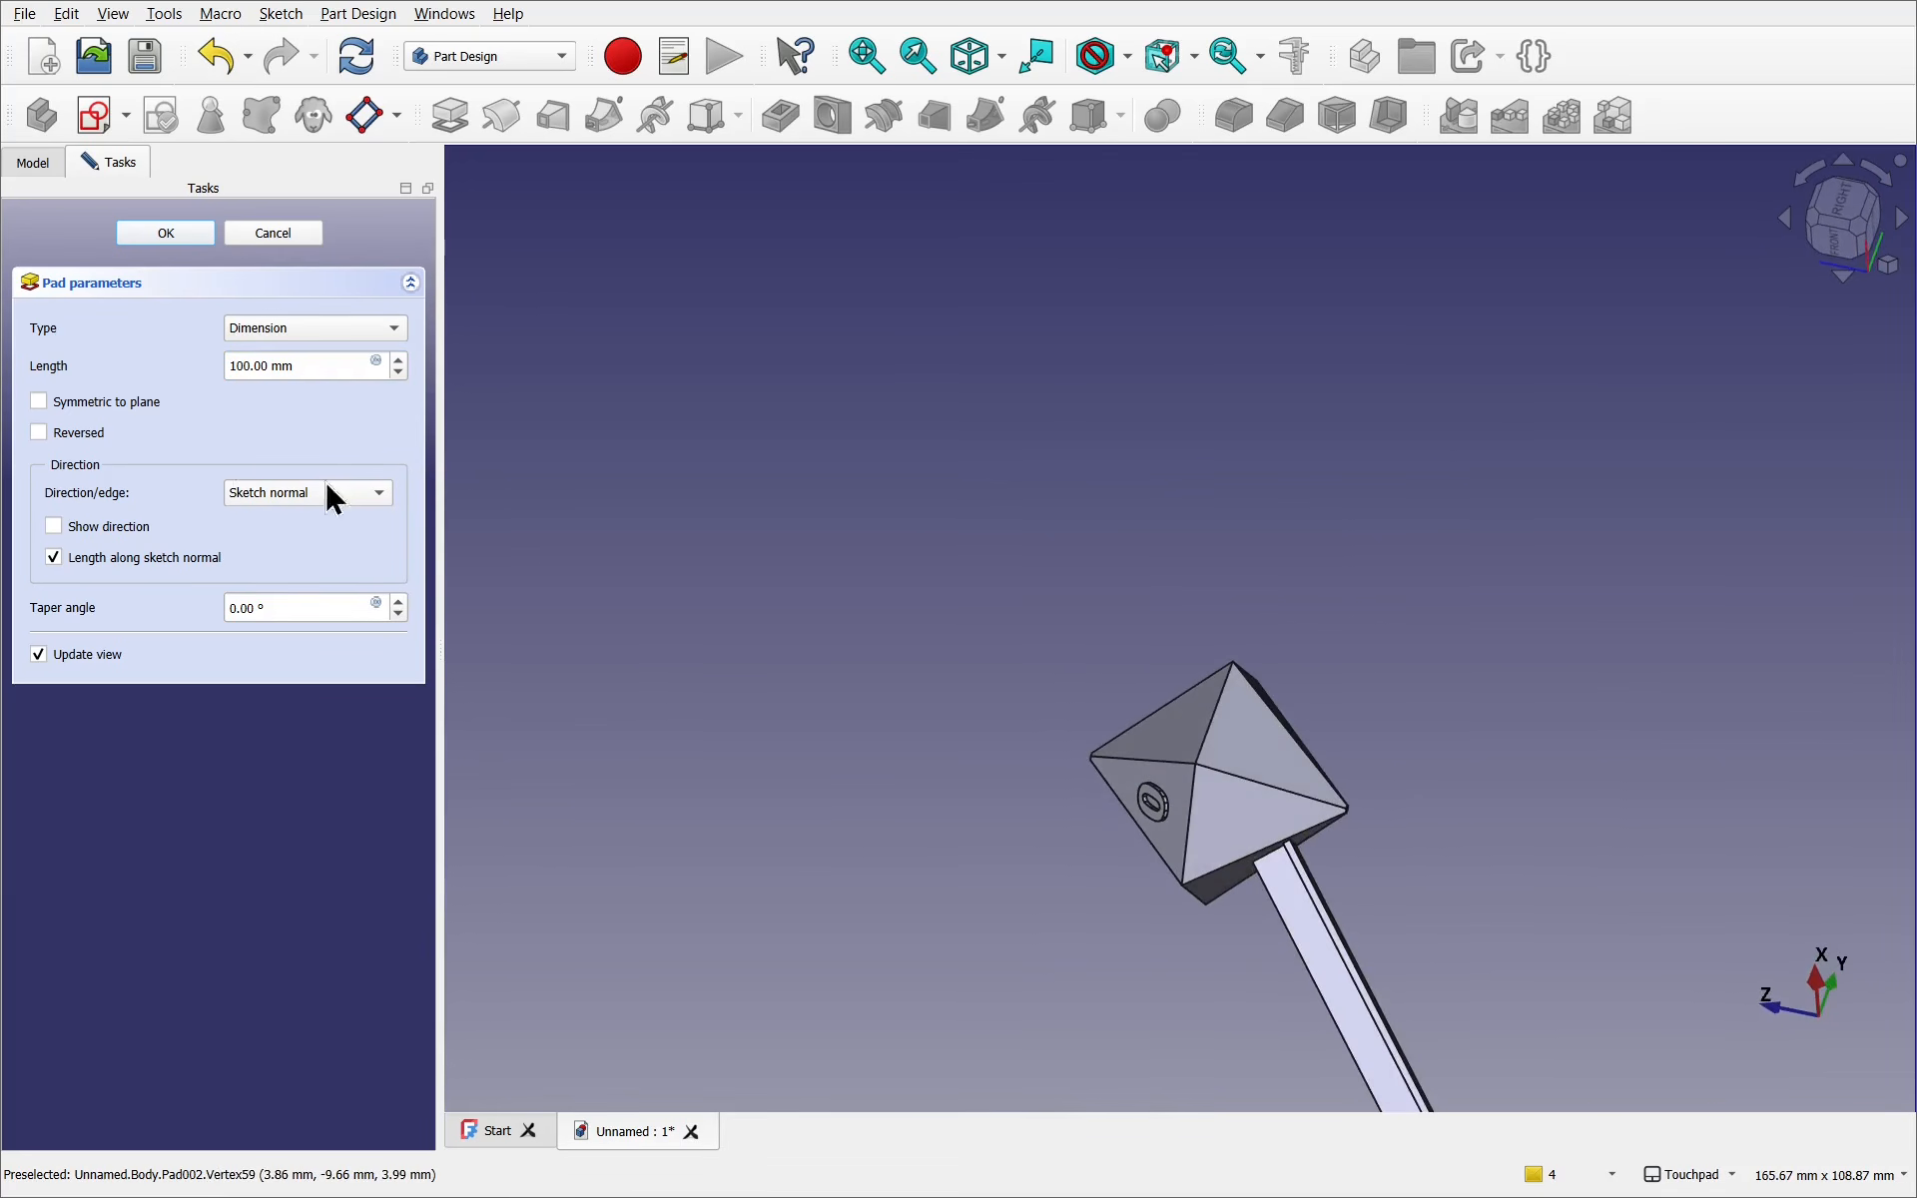
Set the pad of the 1 to a length of 0.5 mm, reverse its direction and finish it
click(251, 367)
drag(252, 367, 196, 364)
text(0.5)
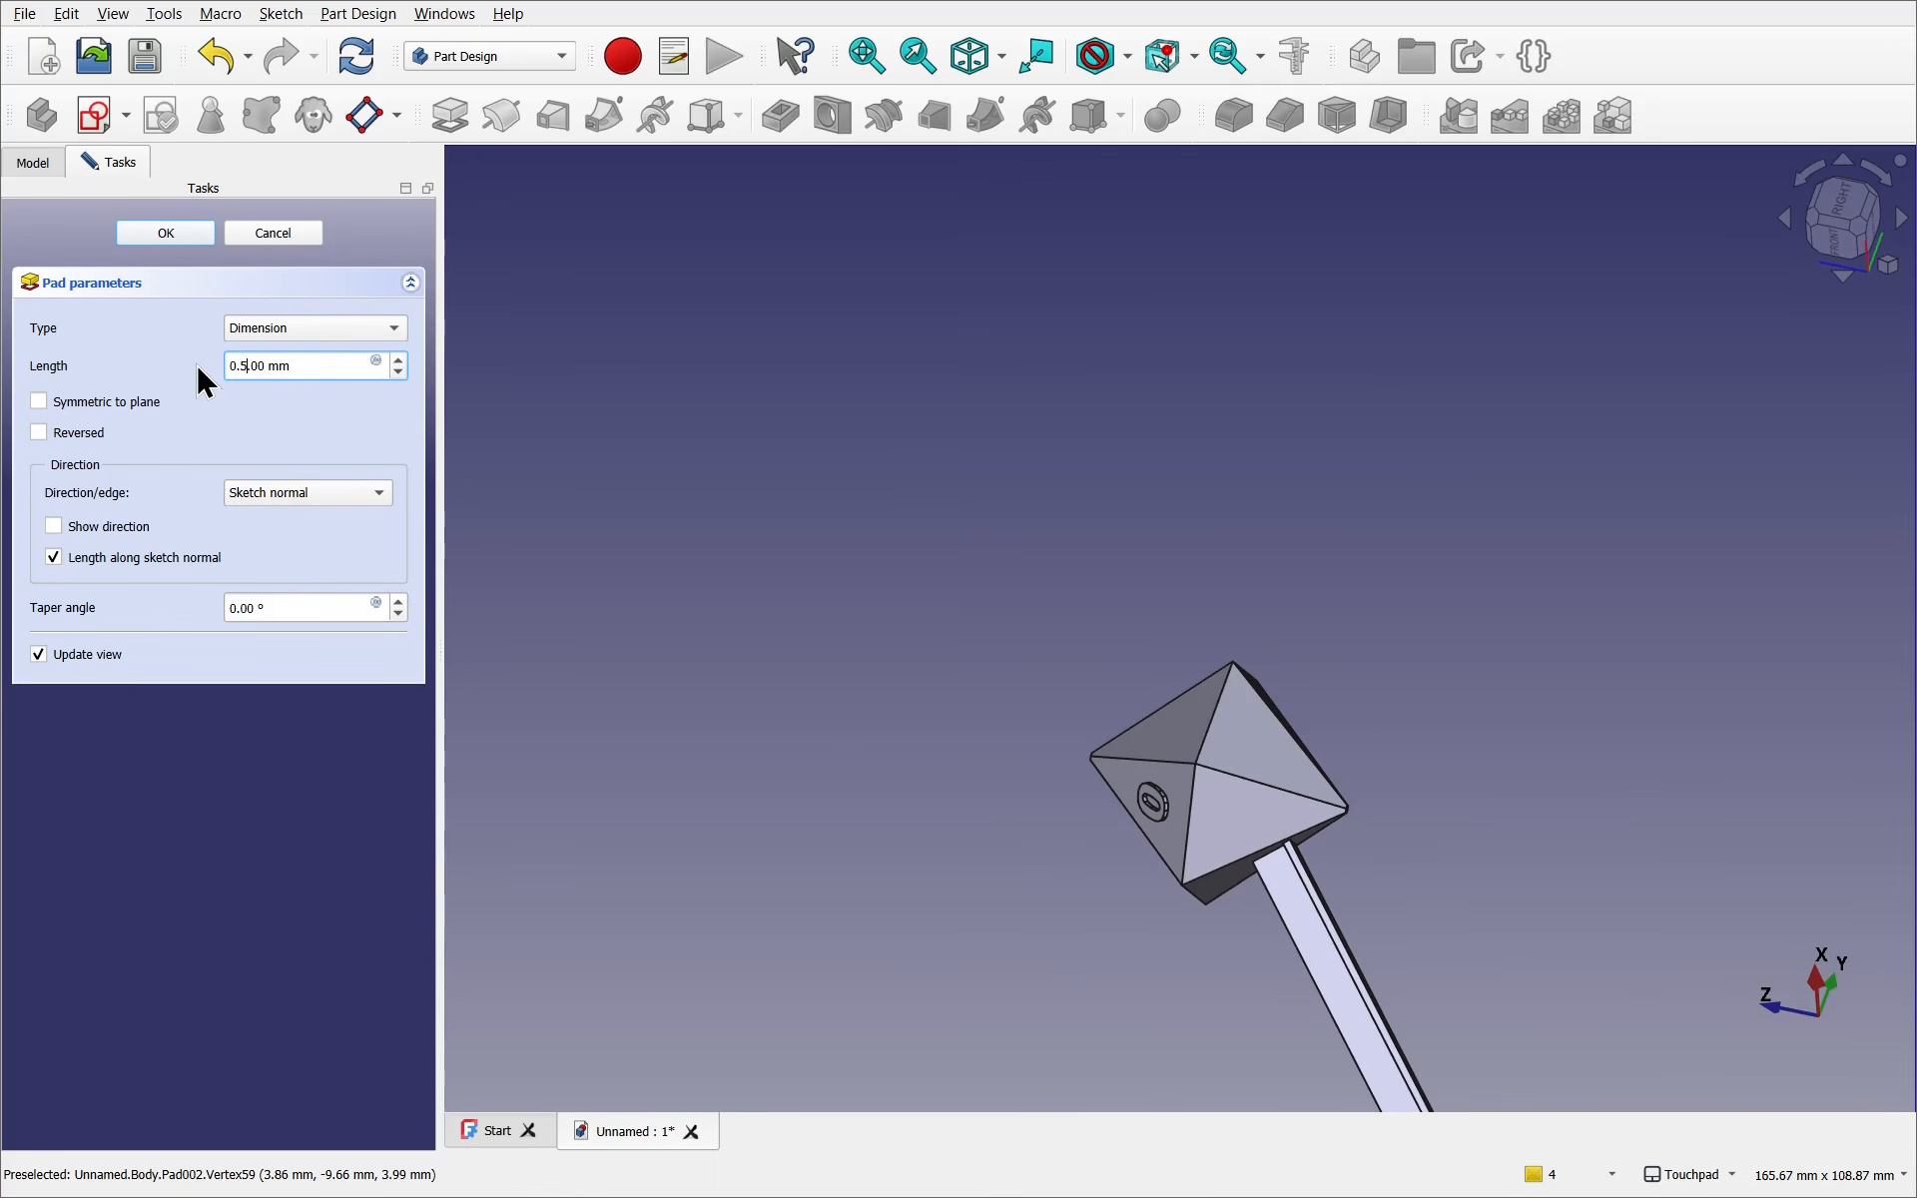
click(66, 431)
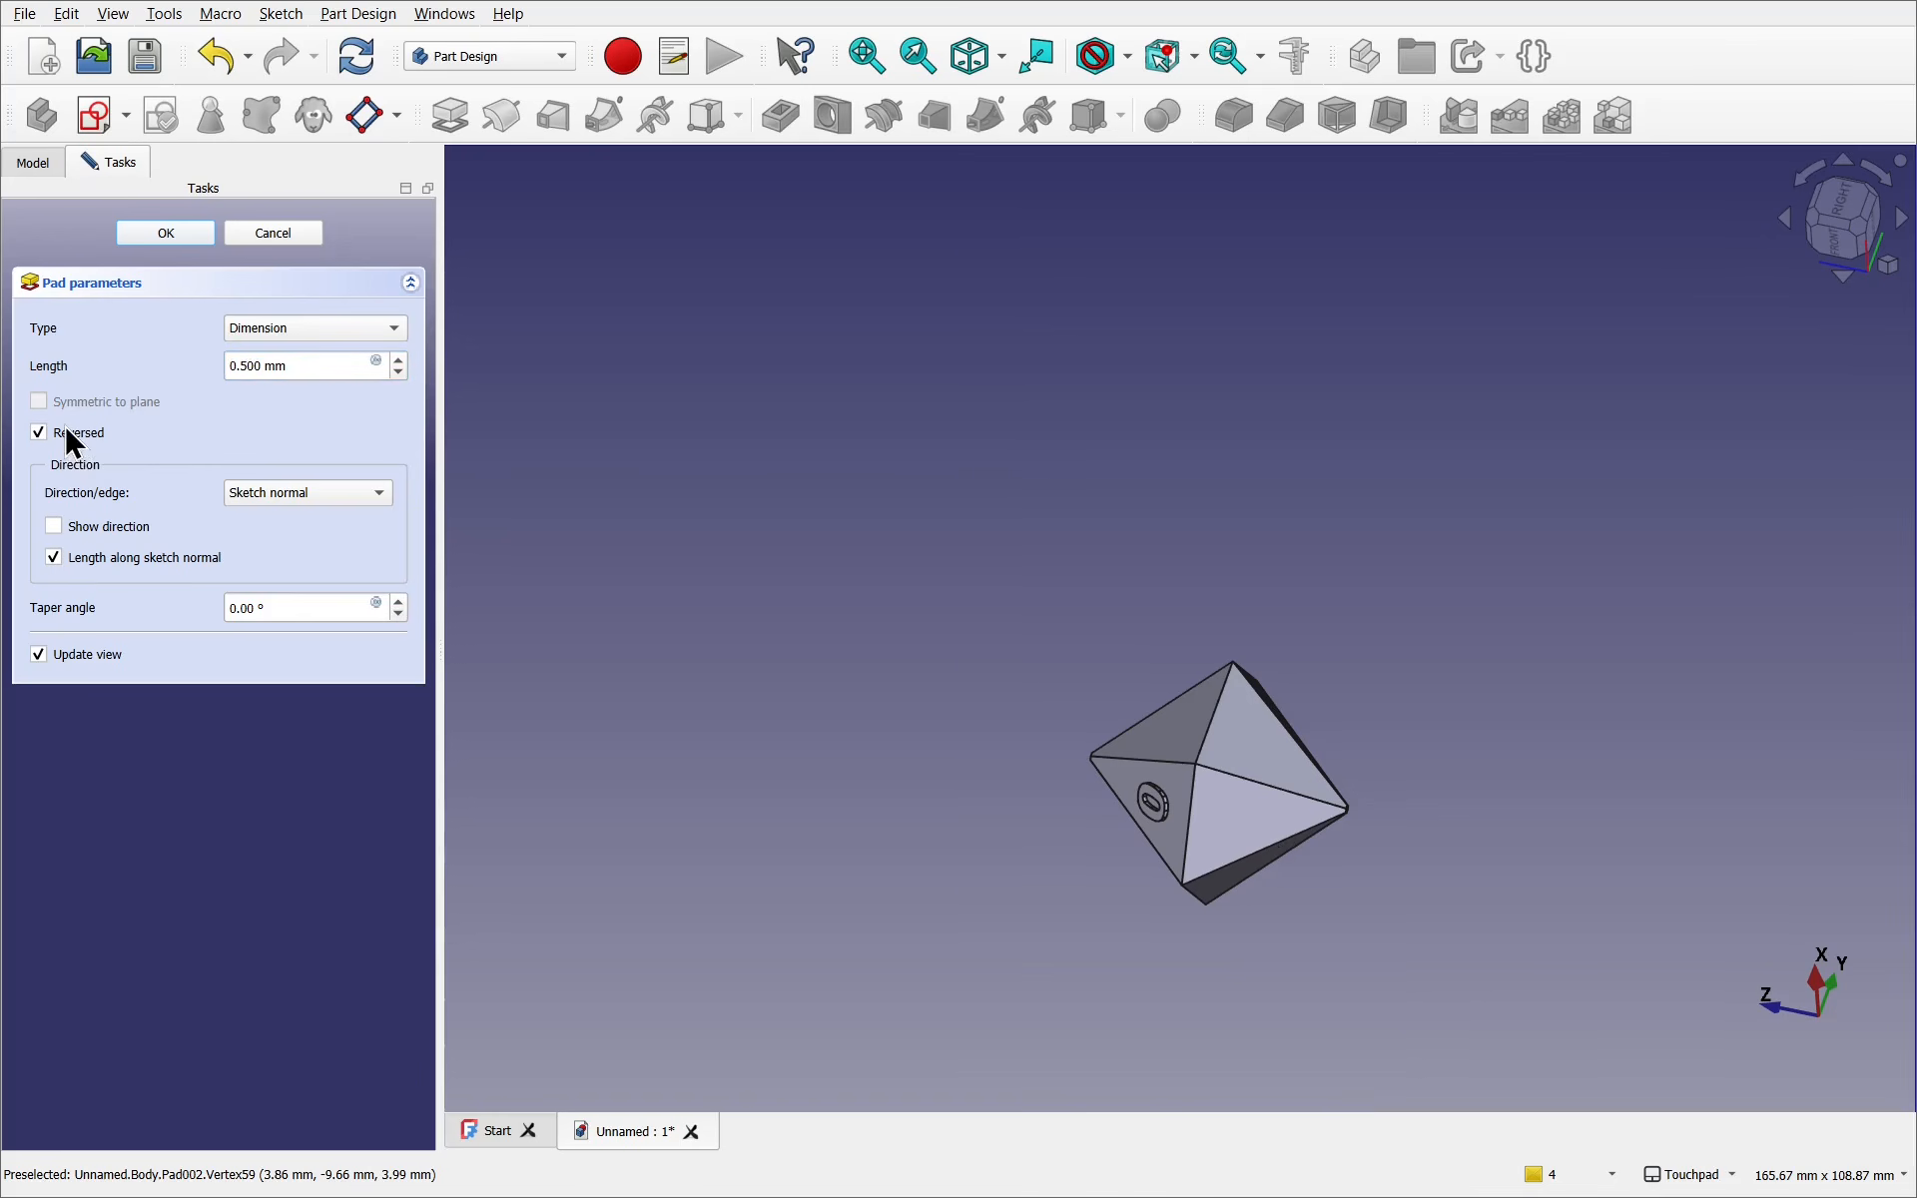
alt+drag(1158, 649, 1320, 751)
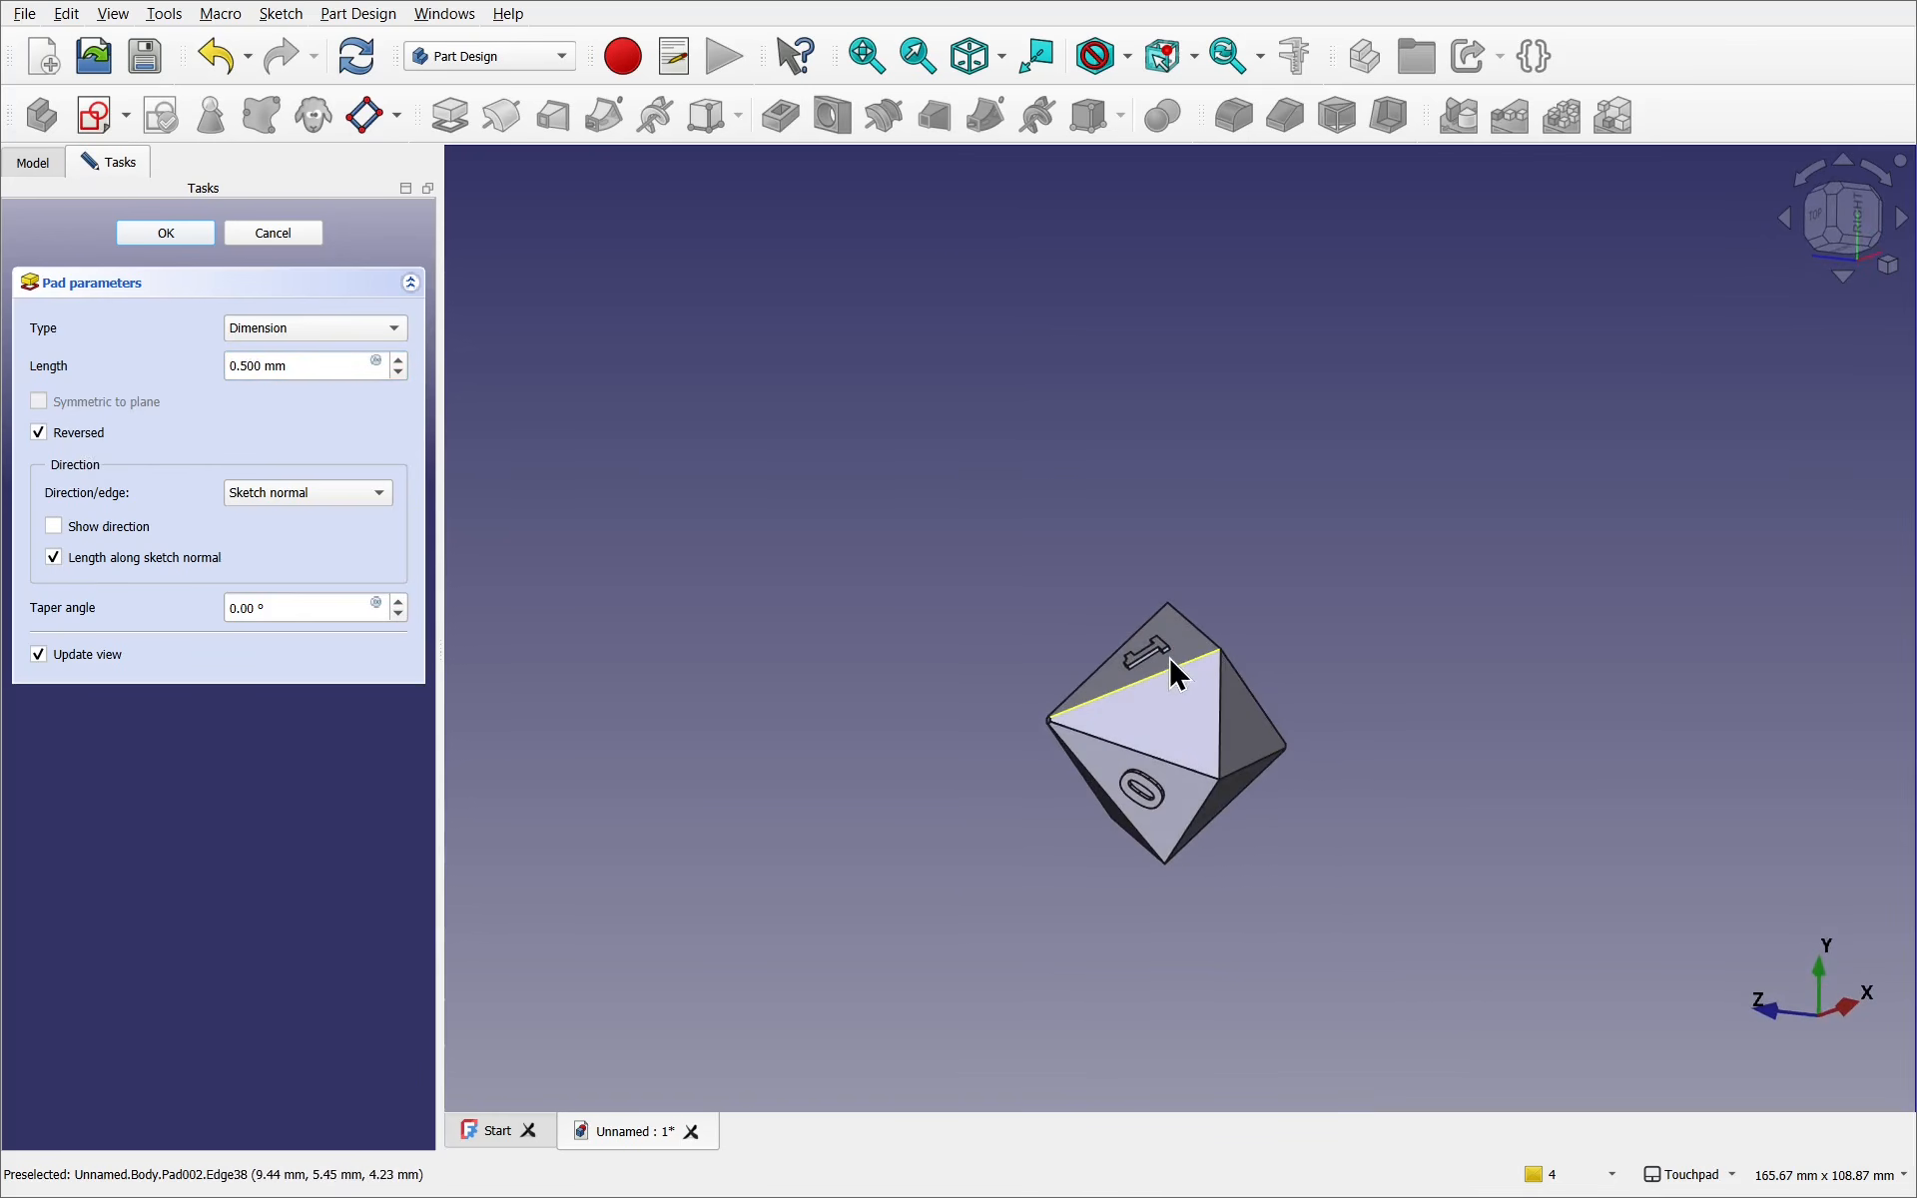
scroll(1169, 672, up, 5)
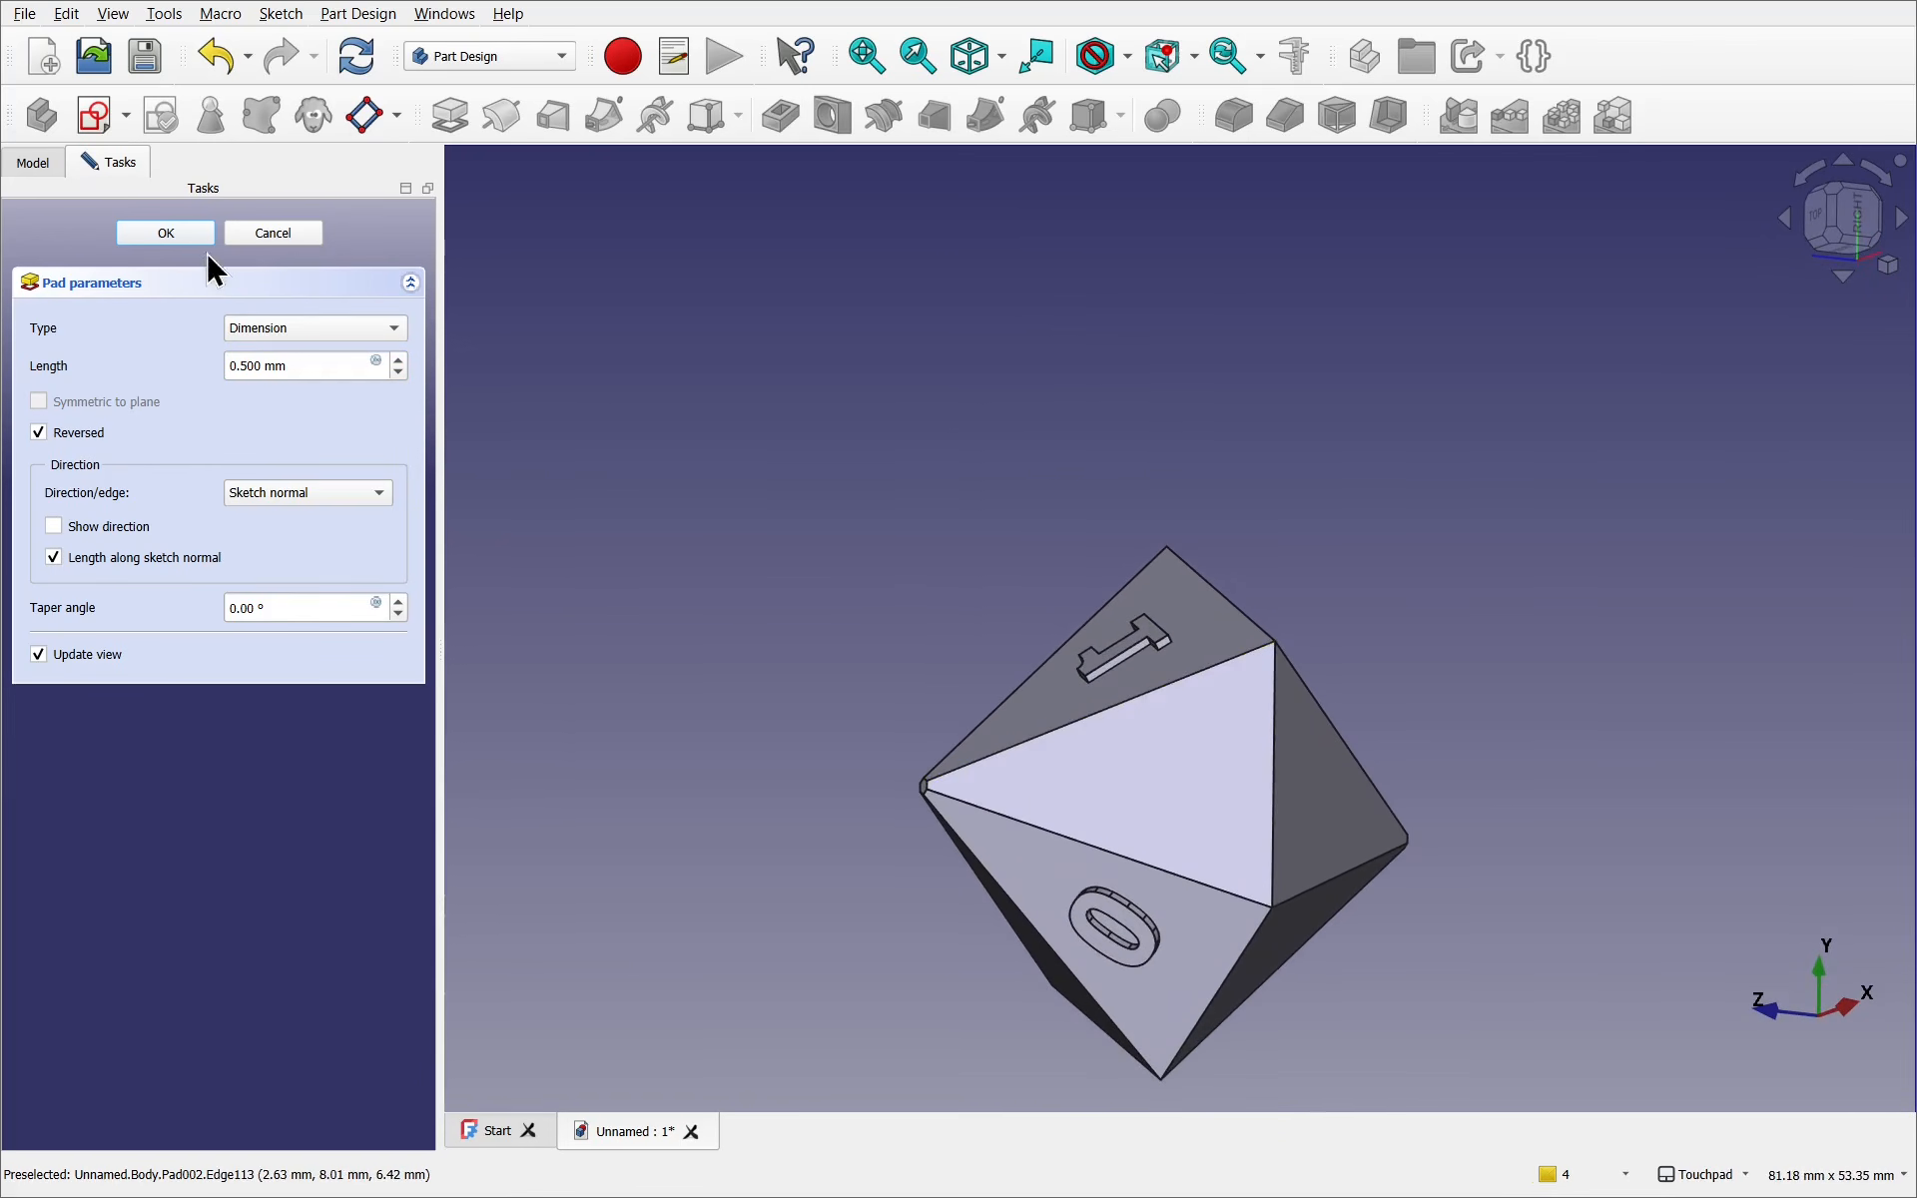
click(165, 233)
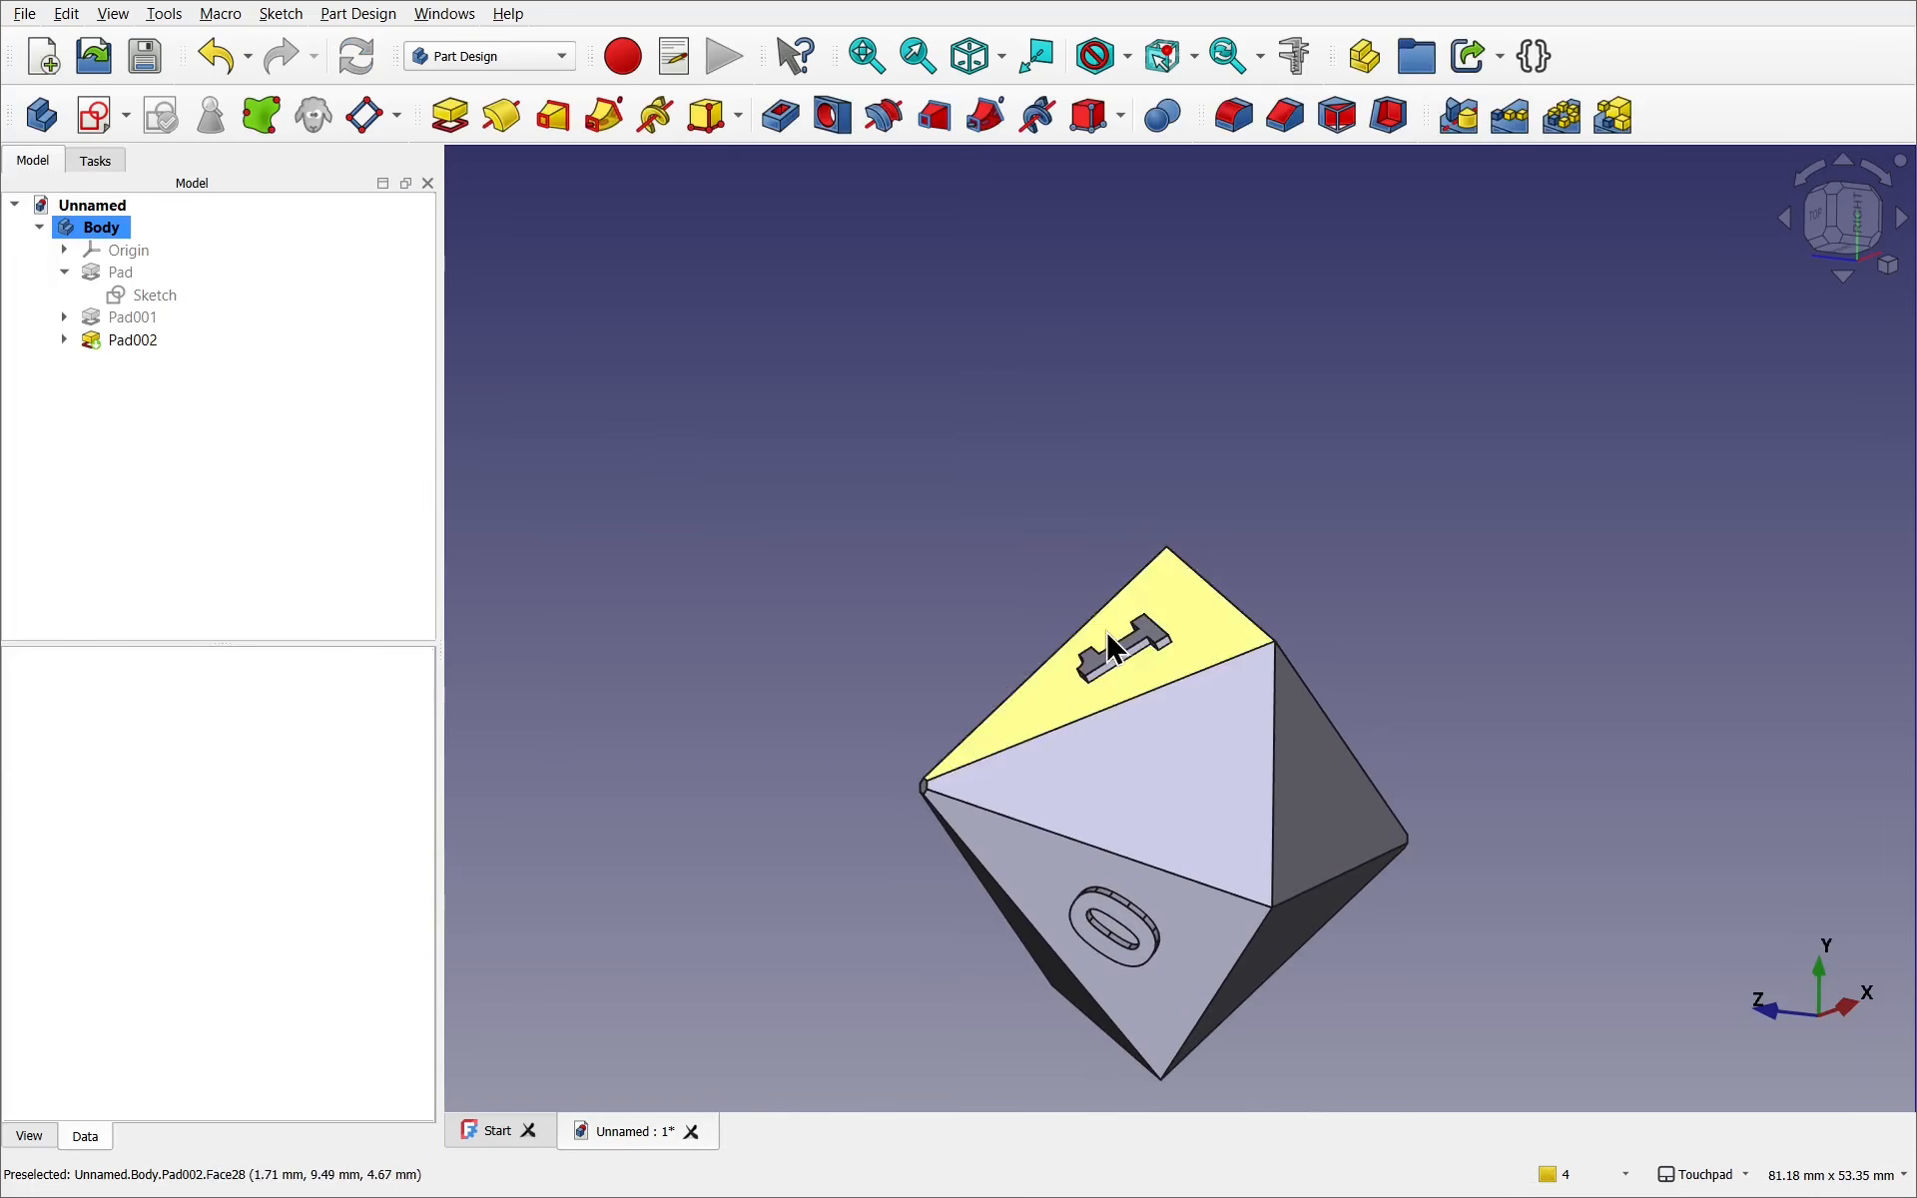
Set Map Reversed to false for the 1 ShapeString inside its pad
alt+drag(1120, 648, 1365, 719)
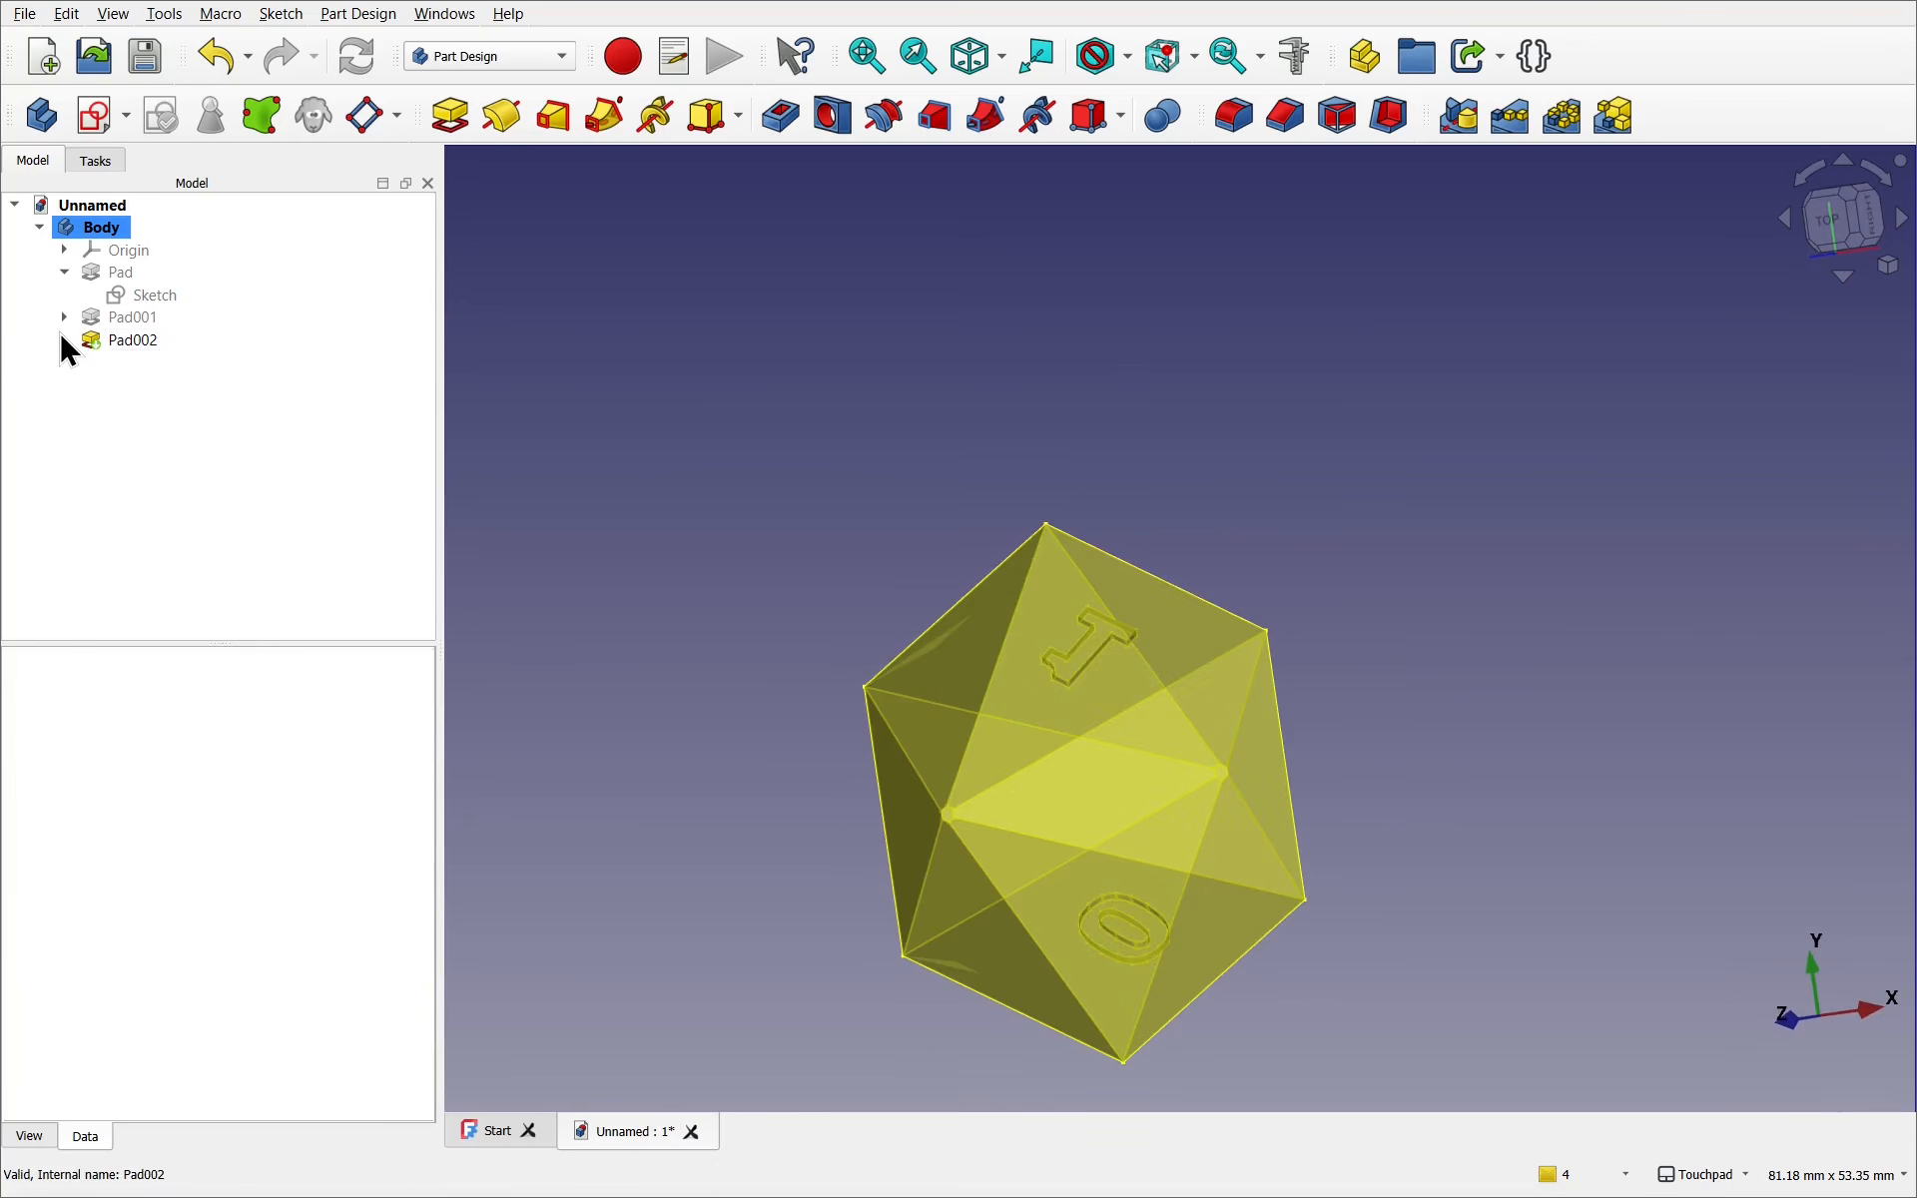
click(64, 340)
click(176, 361)
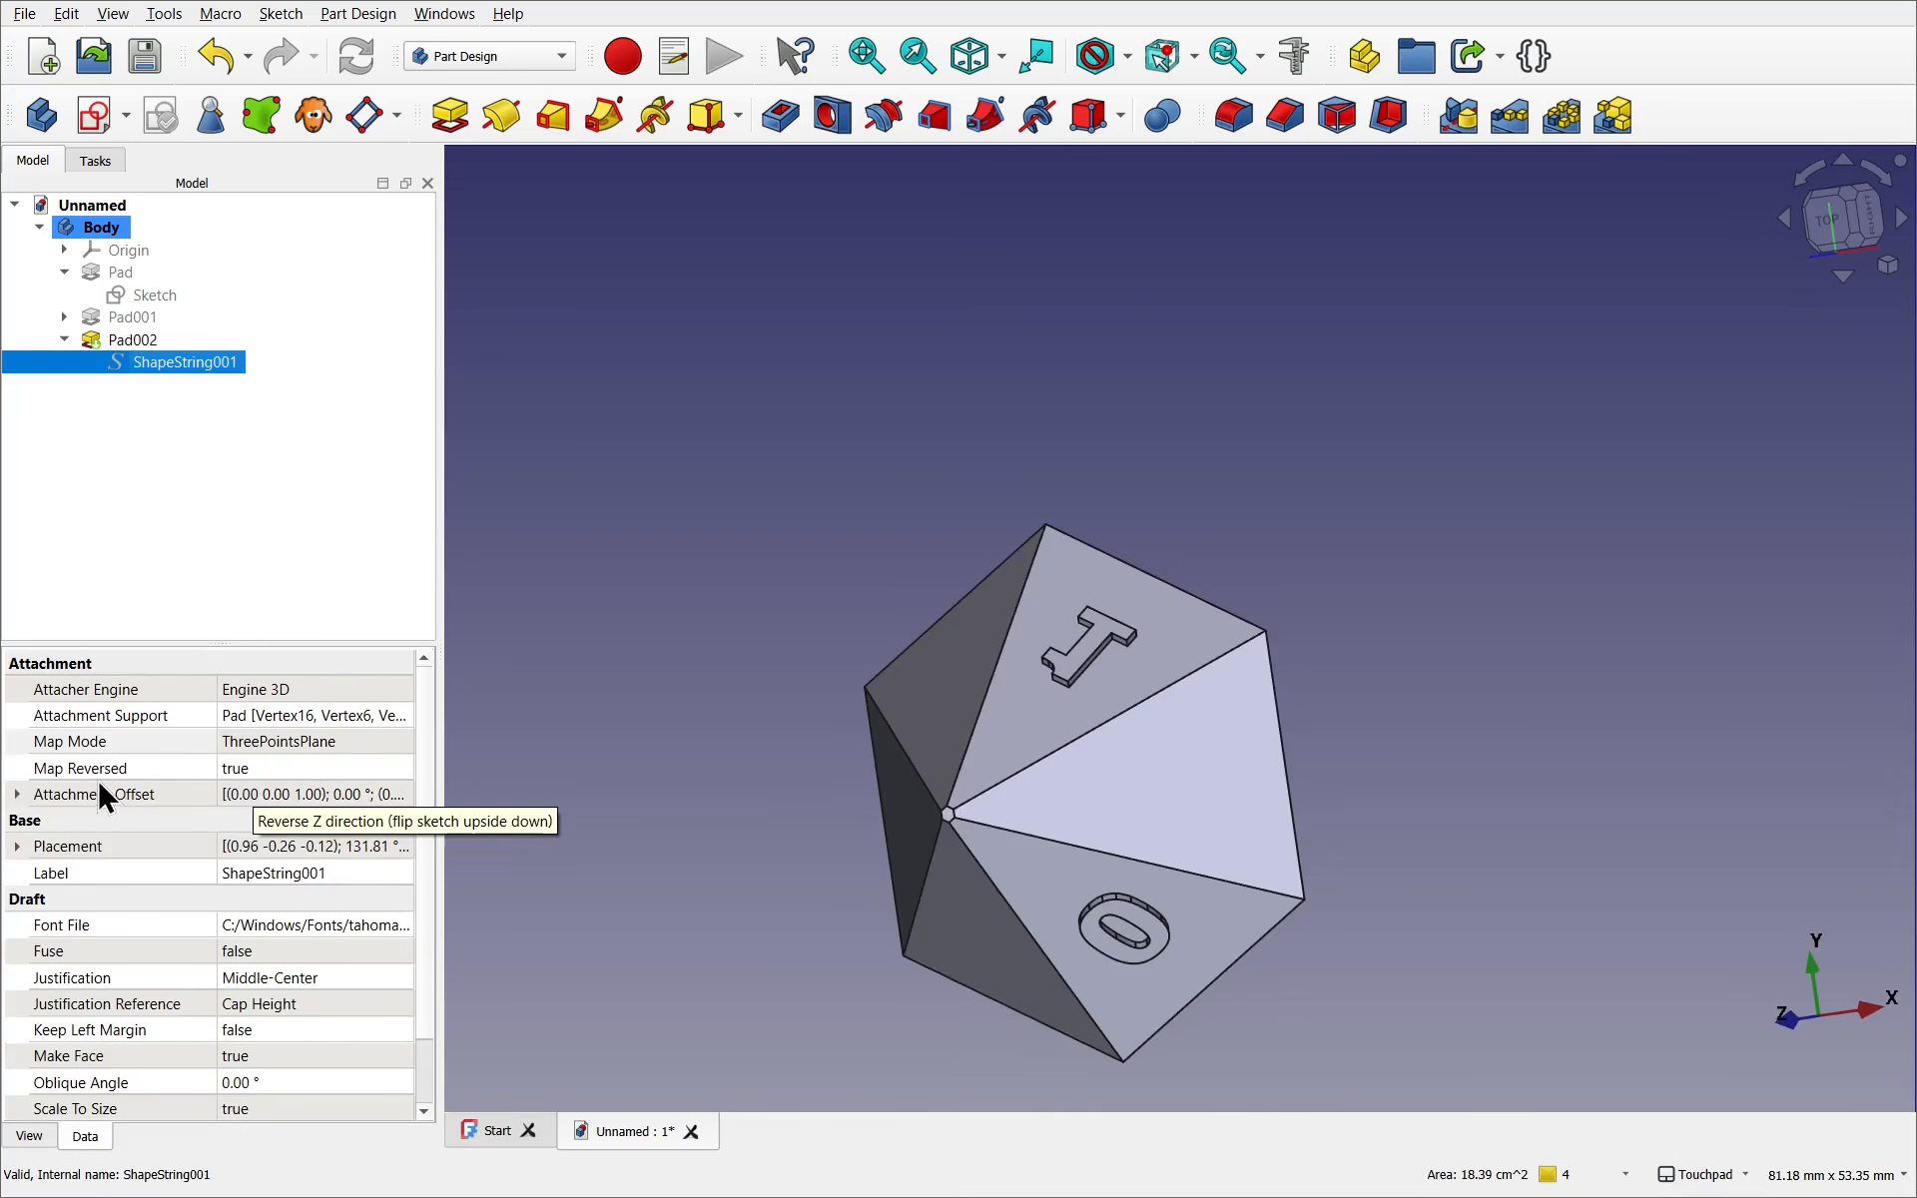
click(262, 771)
click(262, 771)
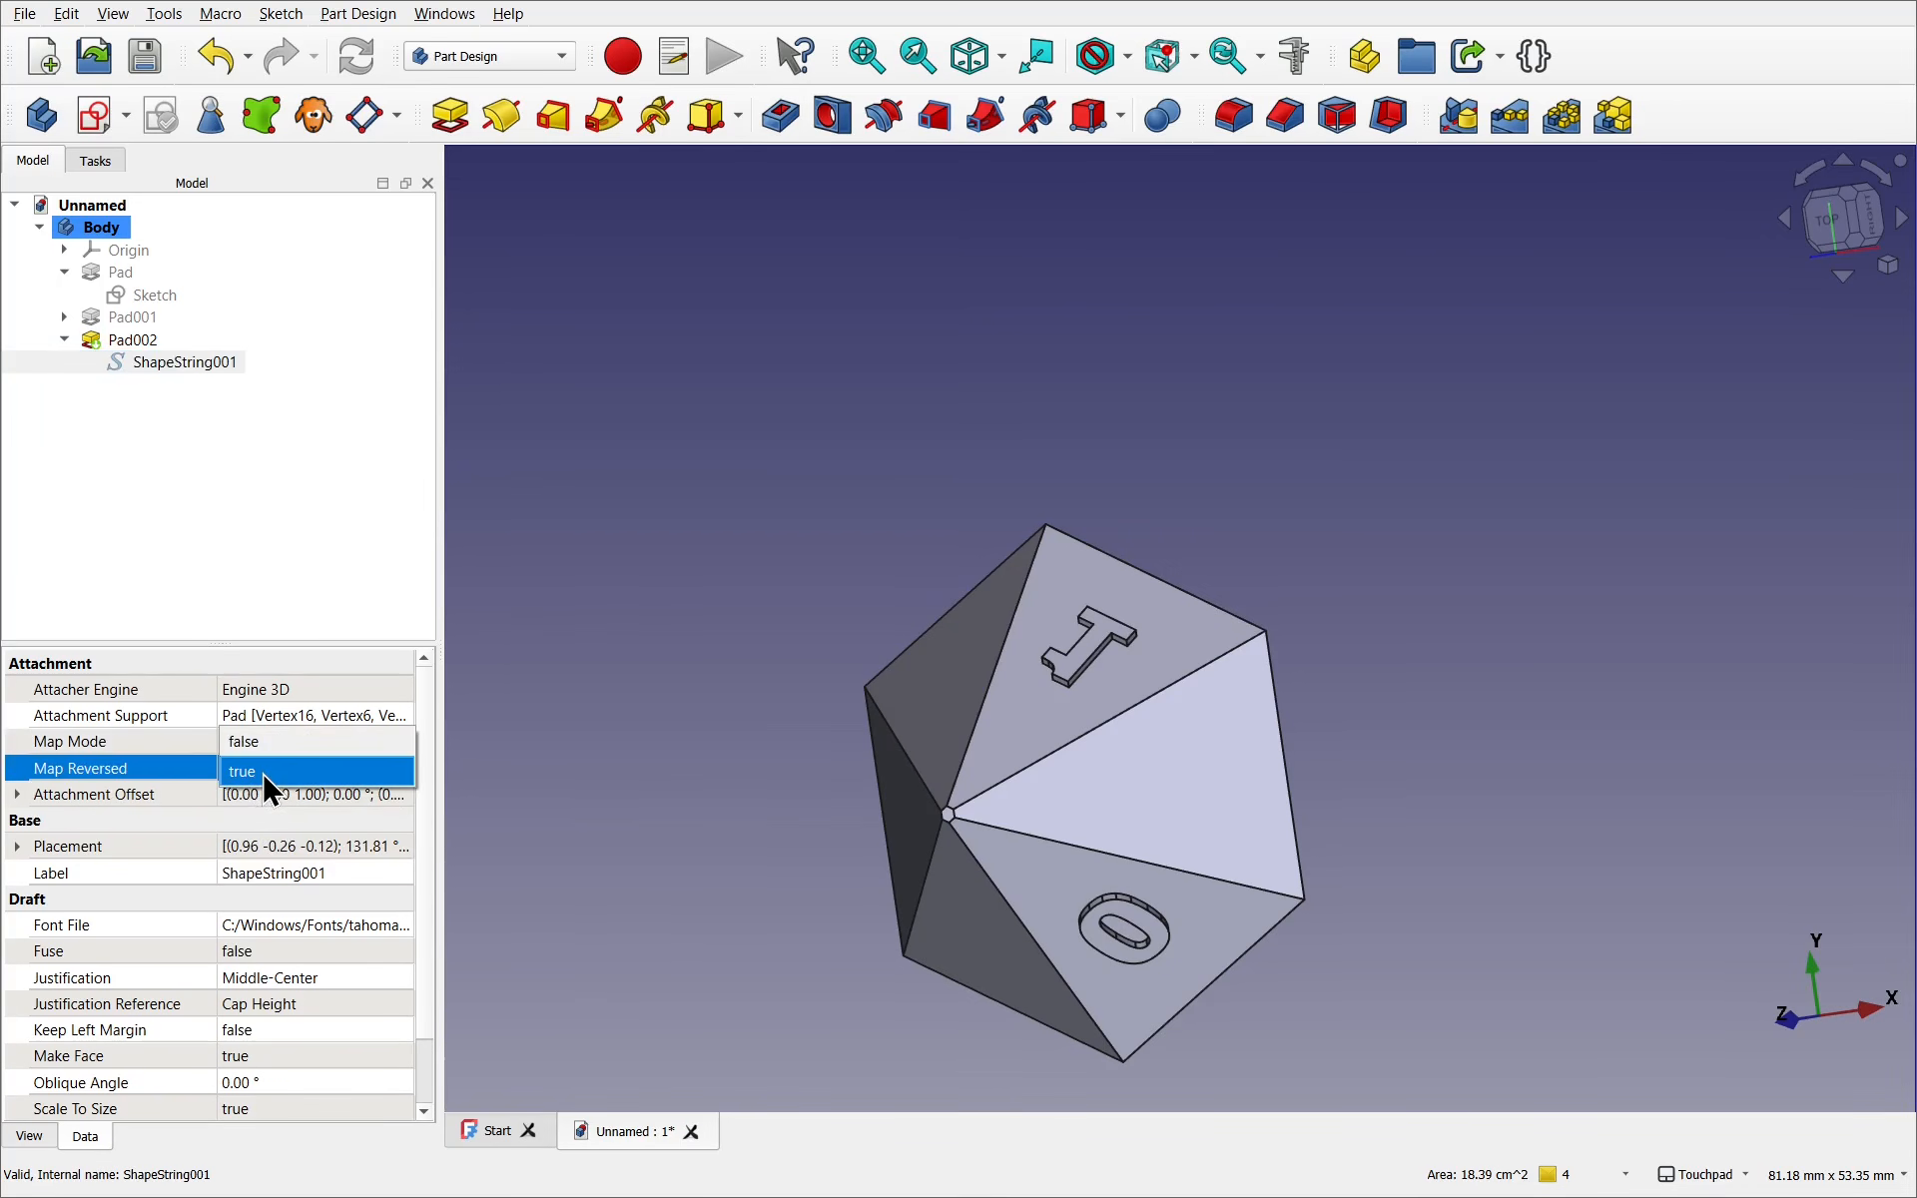
click(272, 752)
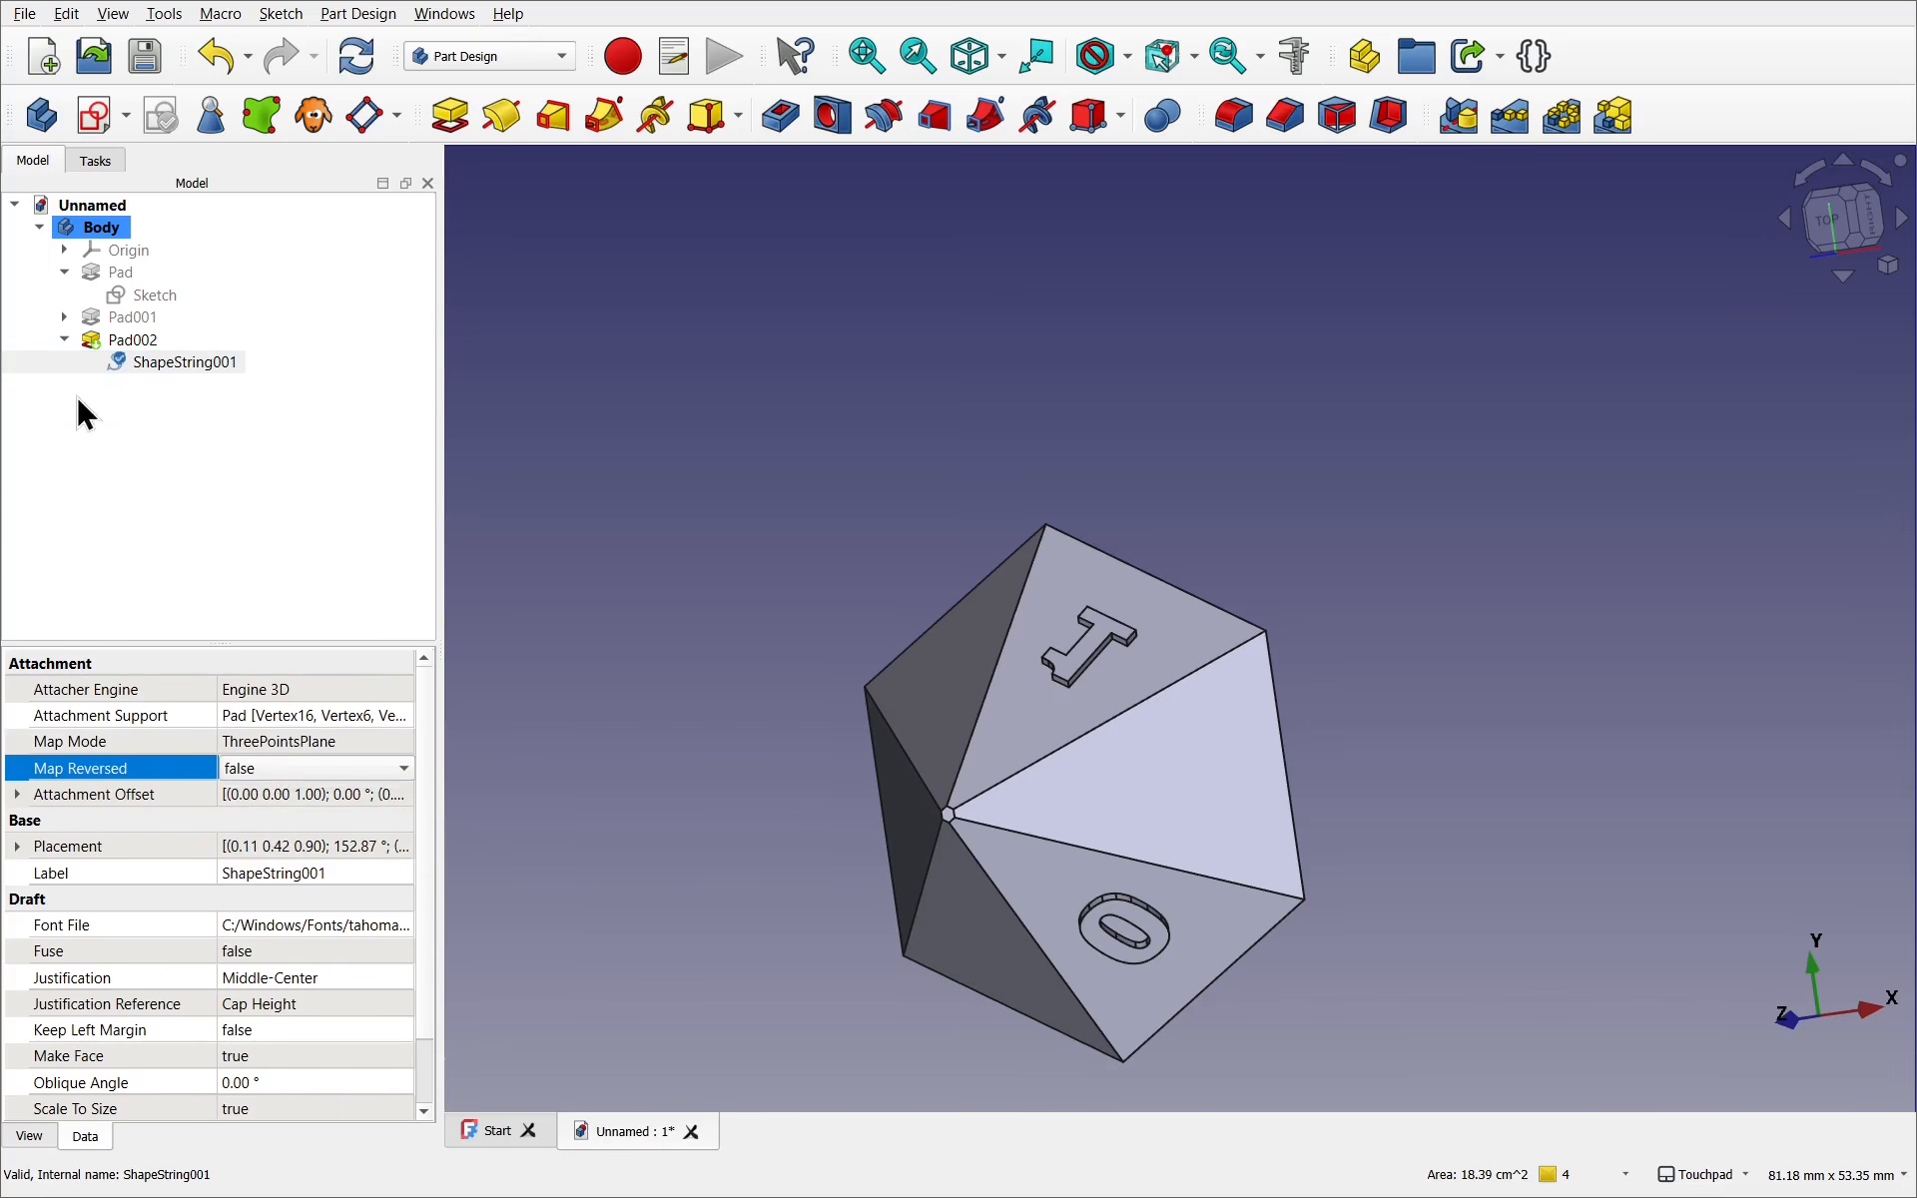
Set Reversed to false on the pad of the 1 so it extrudes outward from the die face
click(134, 340)
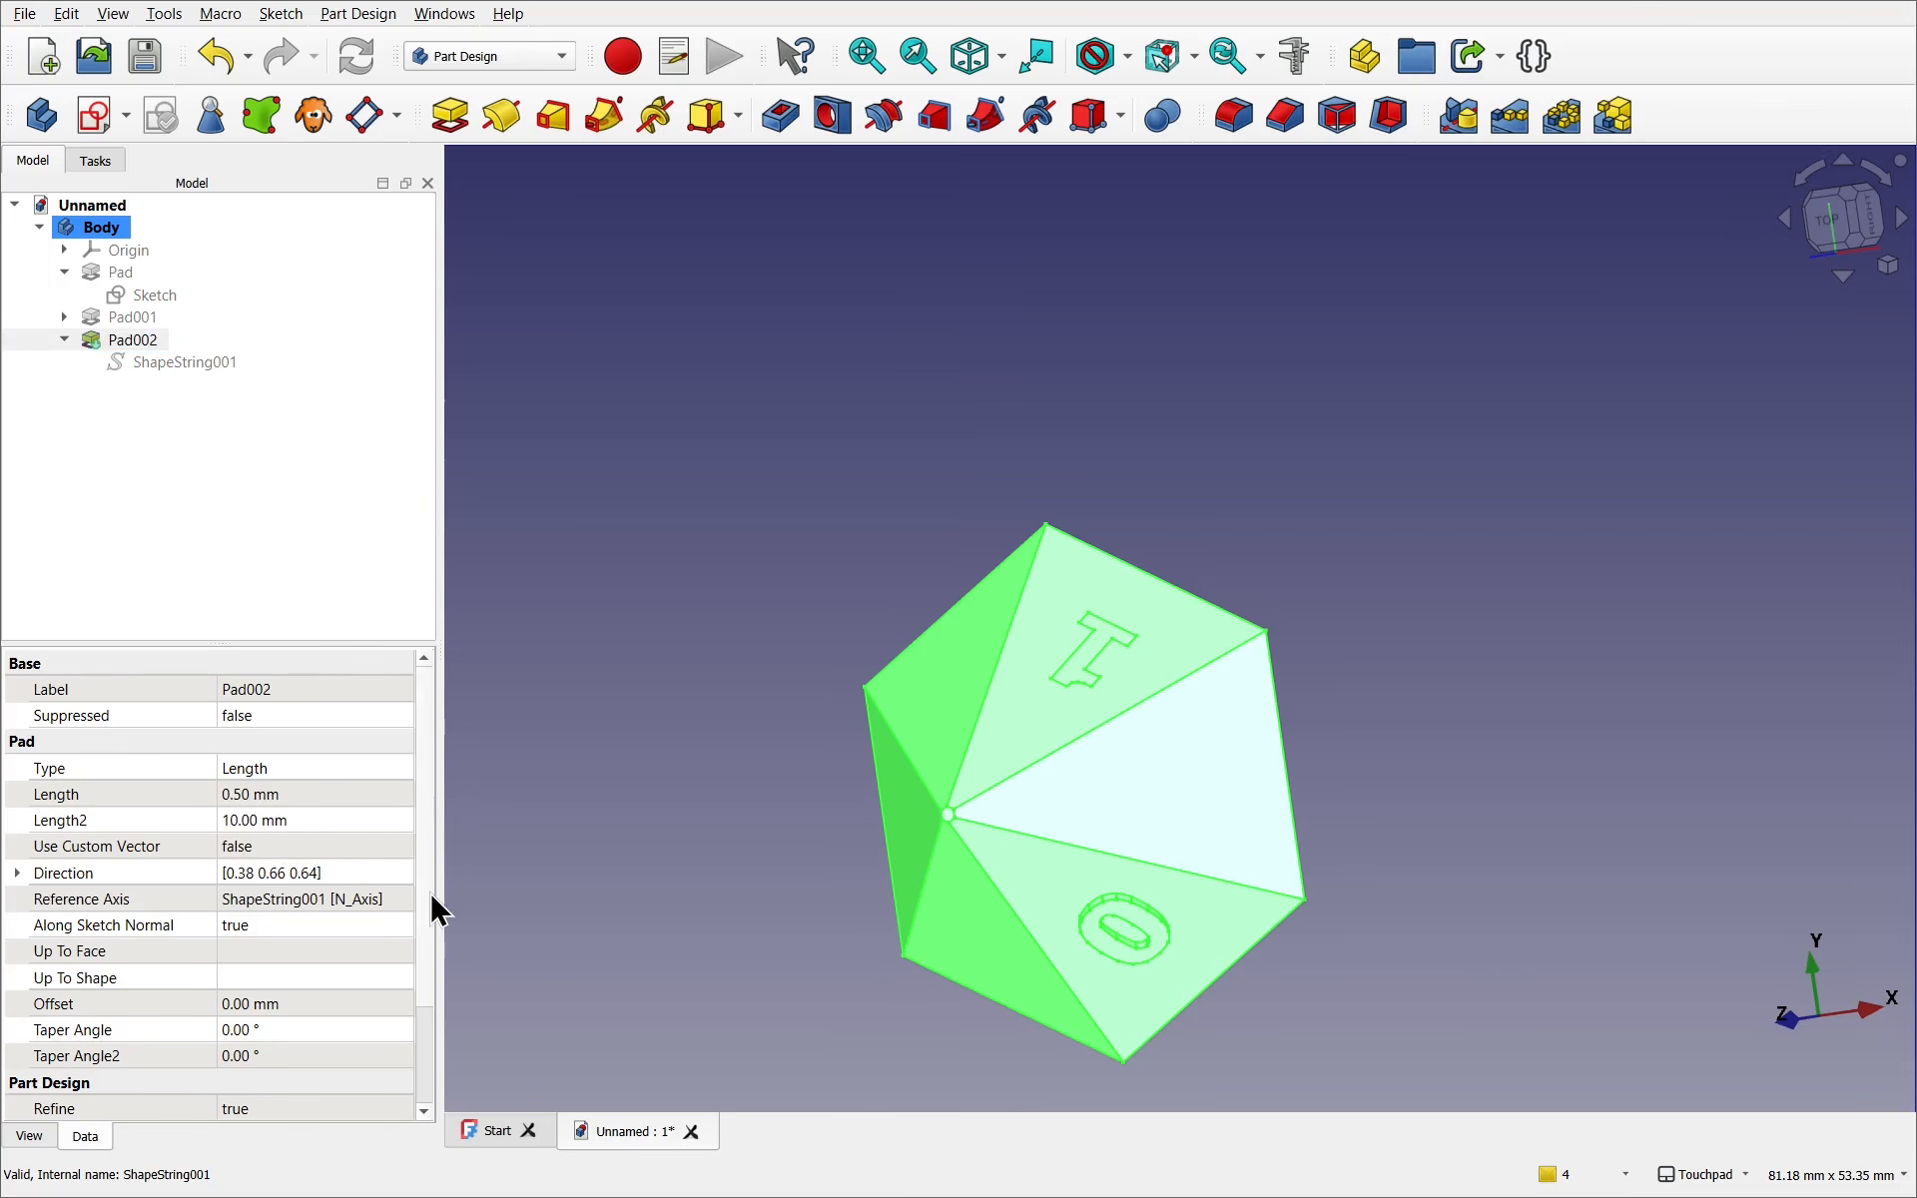
scroll(405, 869, down, 2)
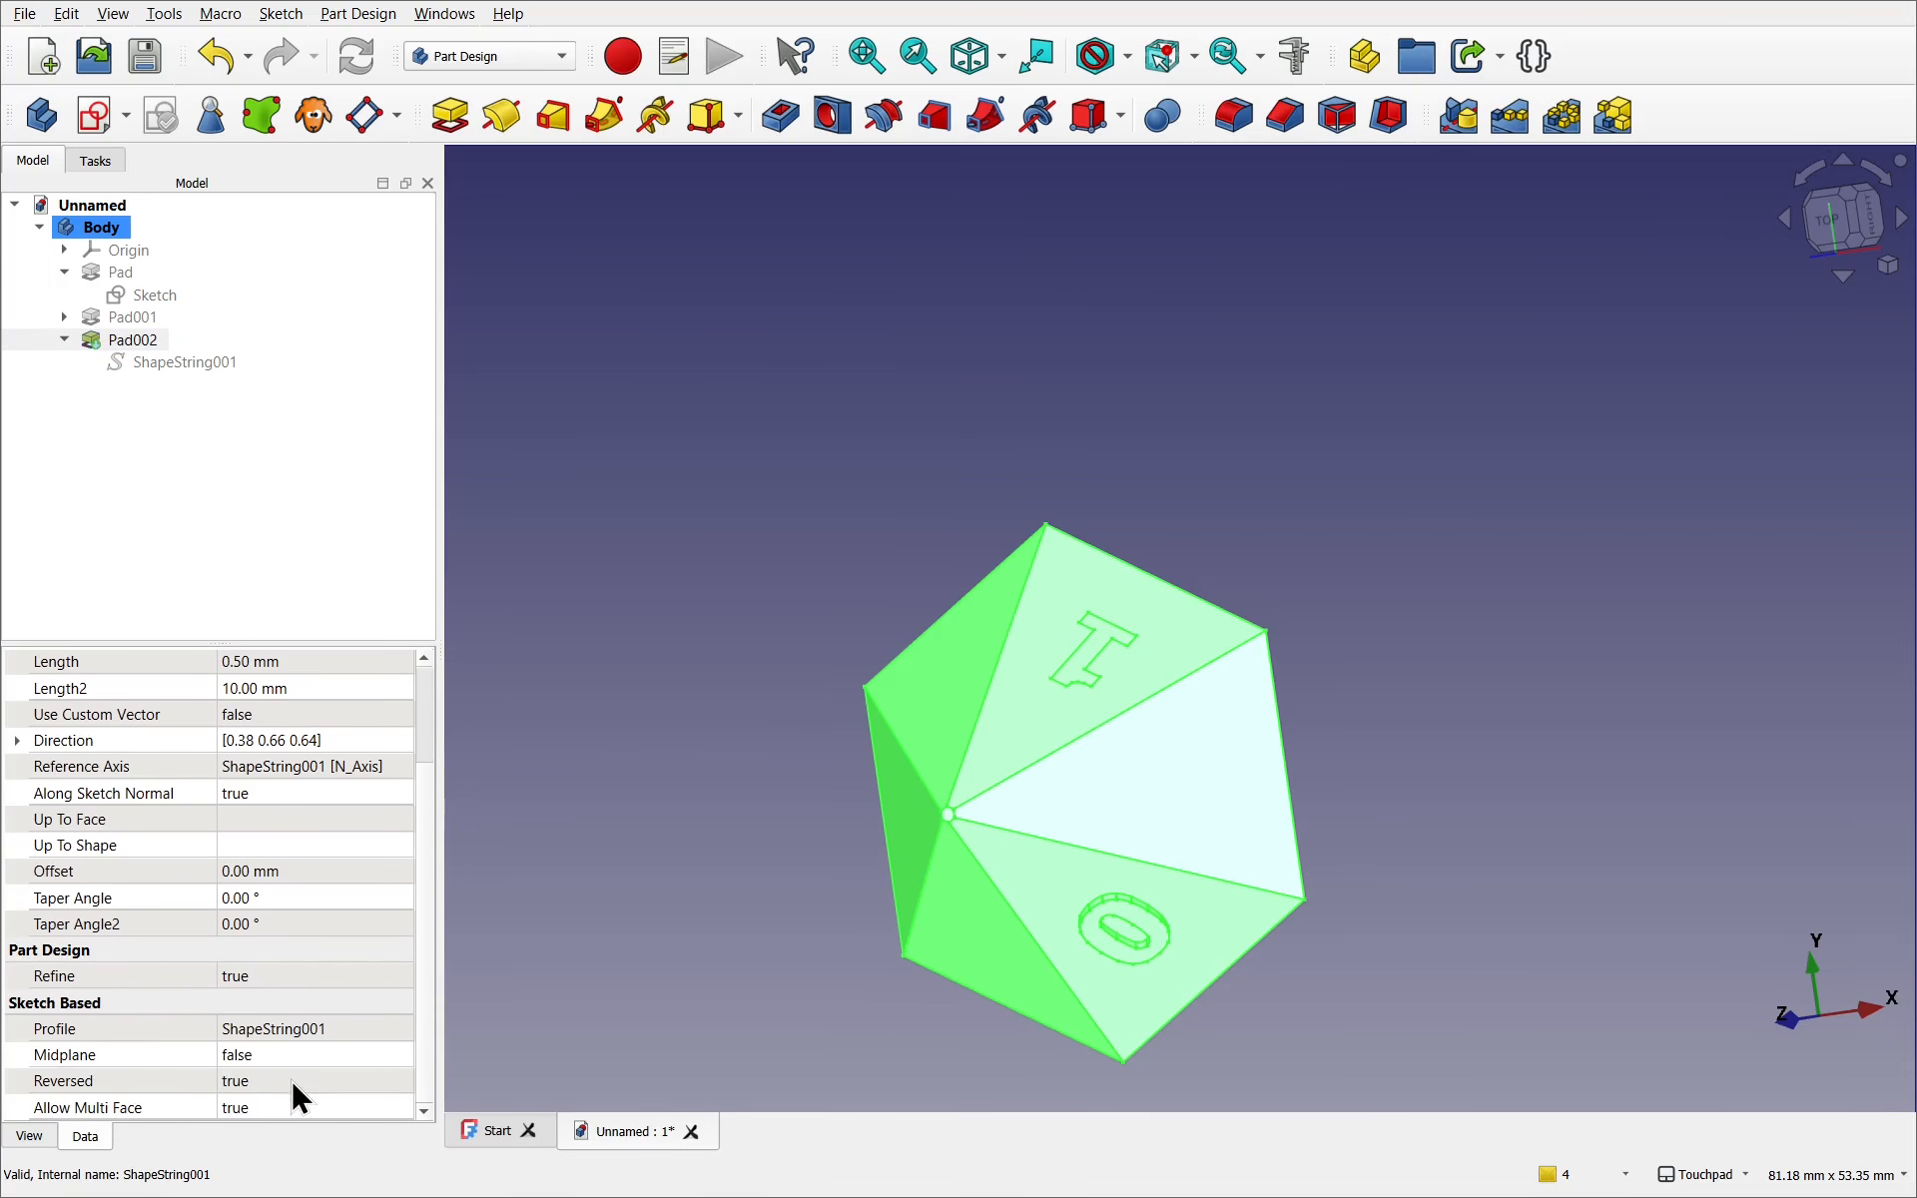
click(292, 1080)
click(274, 1056)
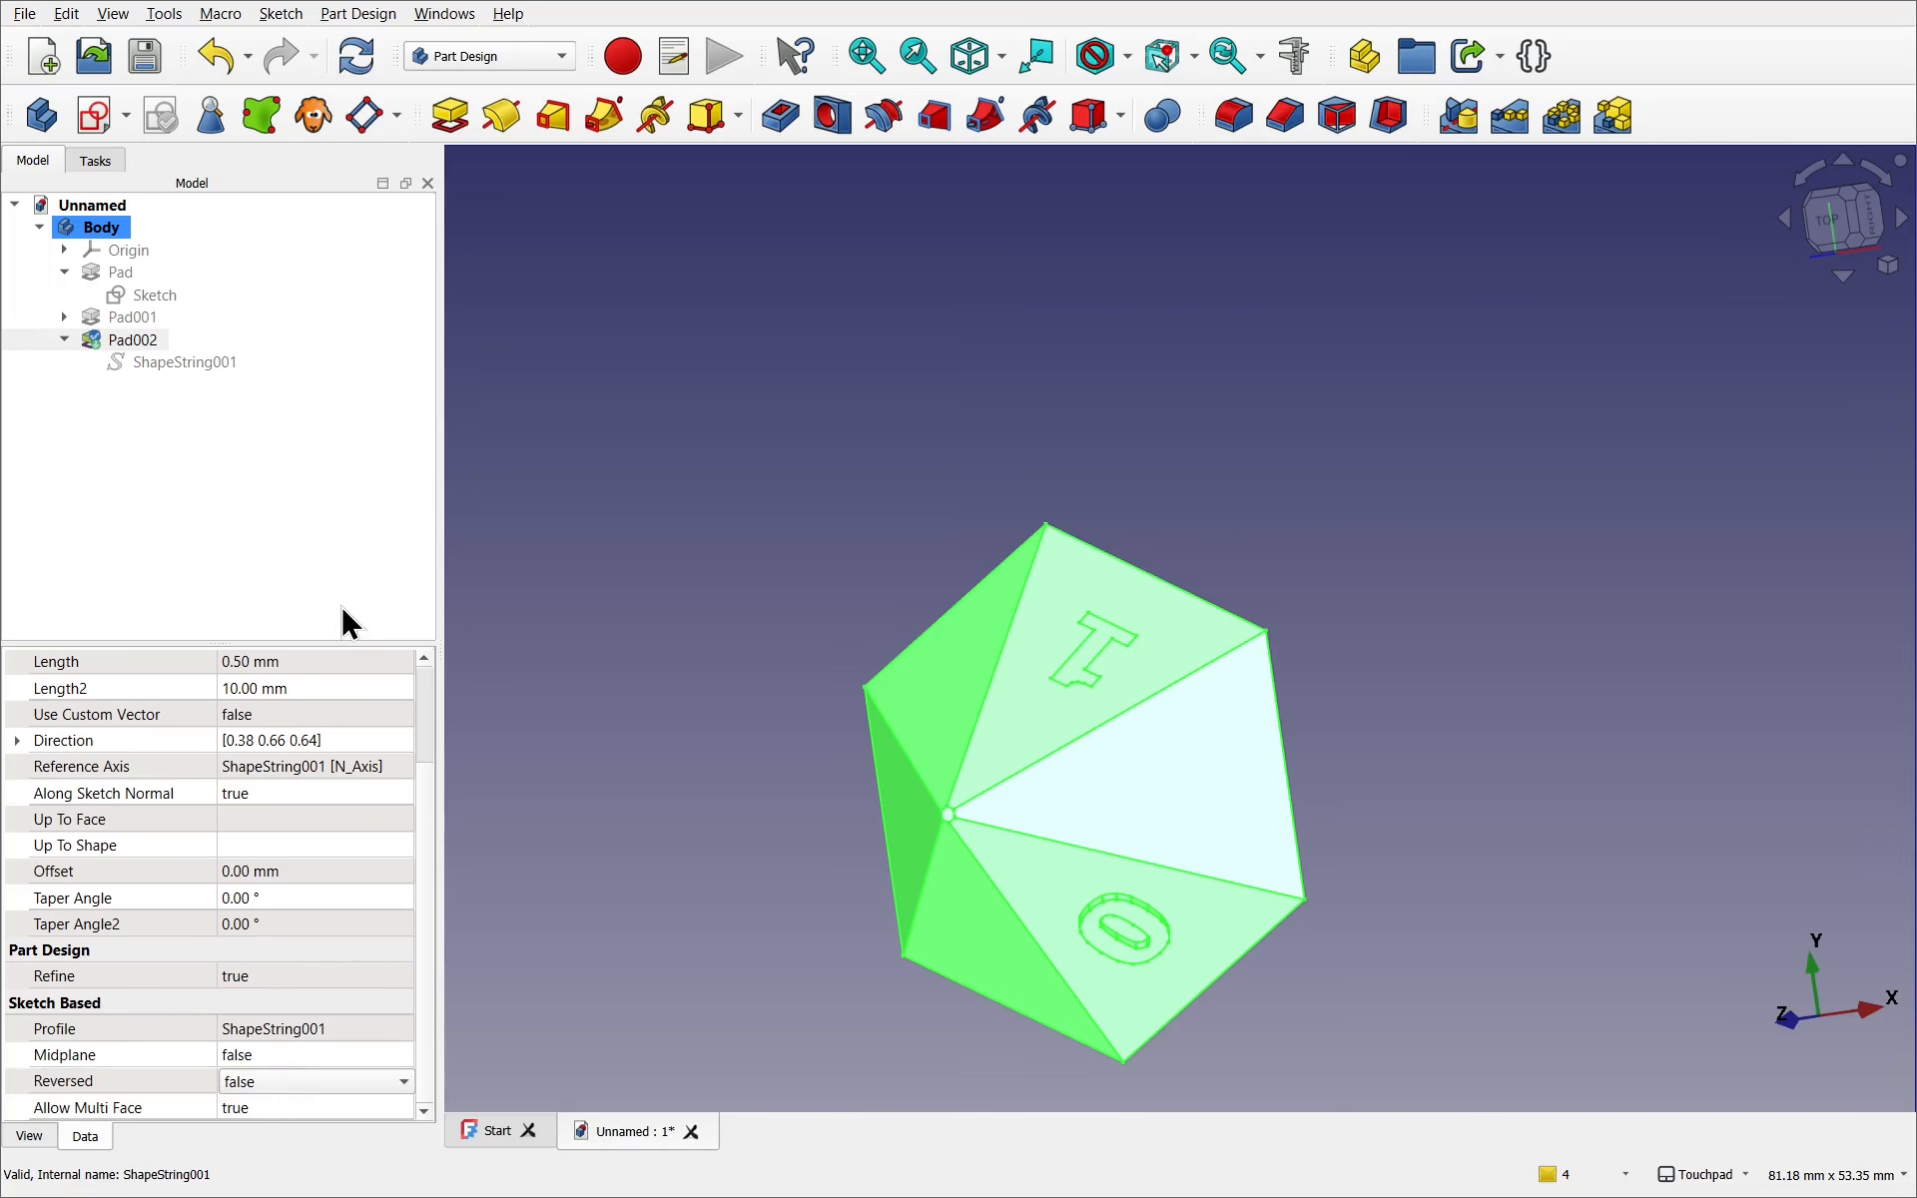
click(366, 586)
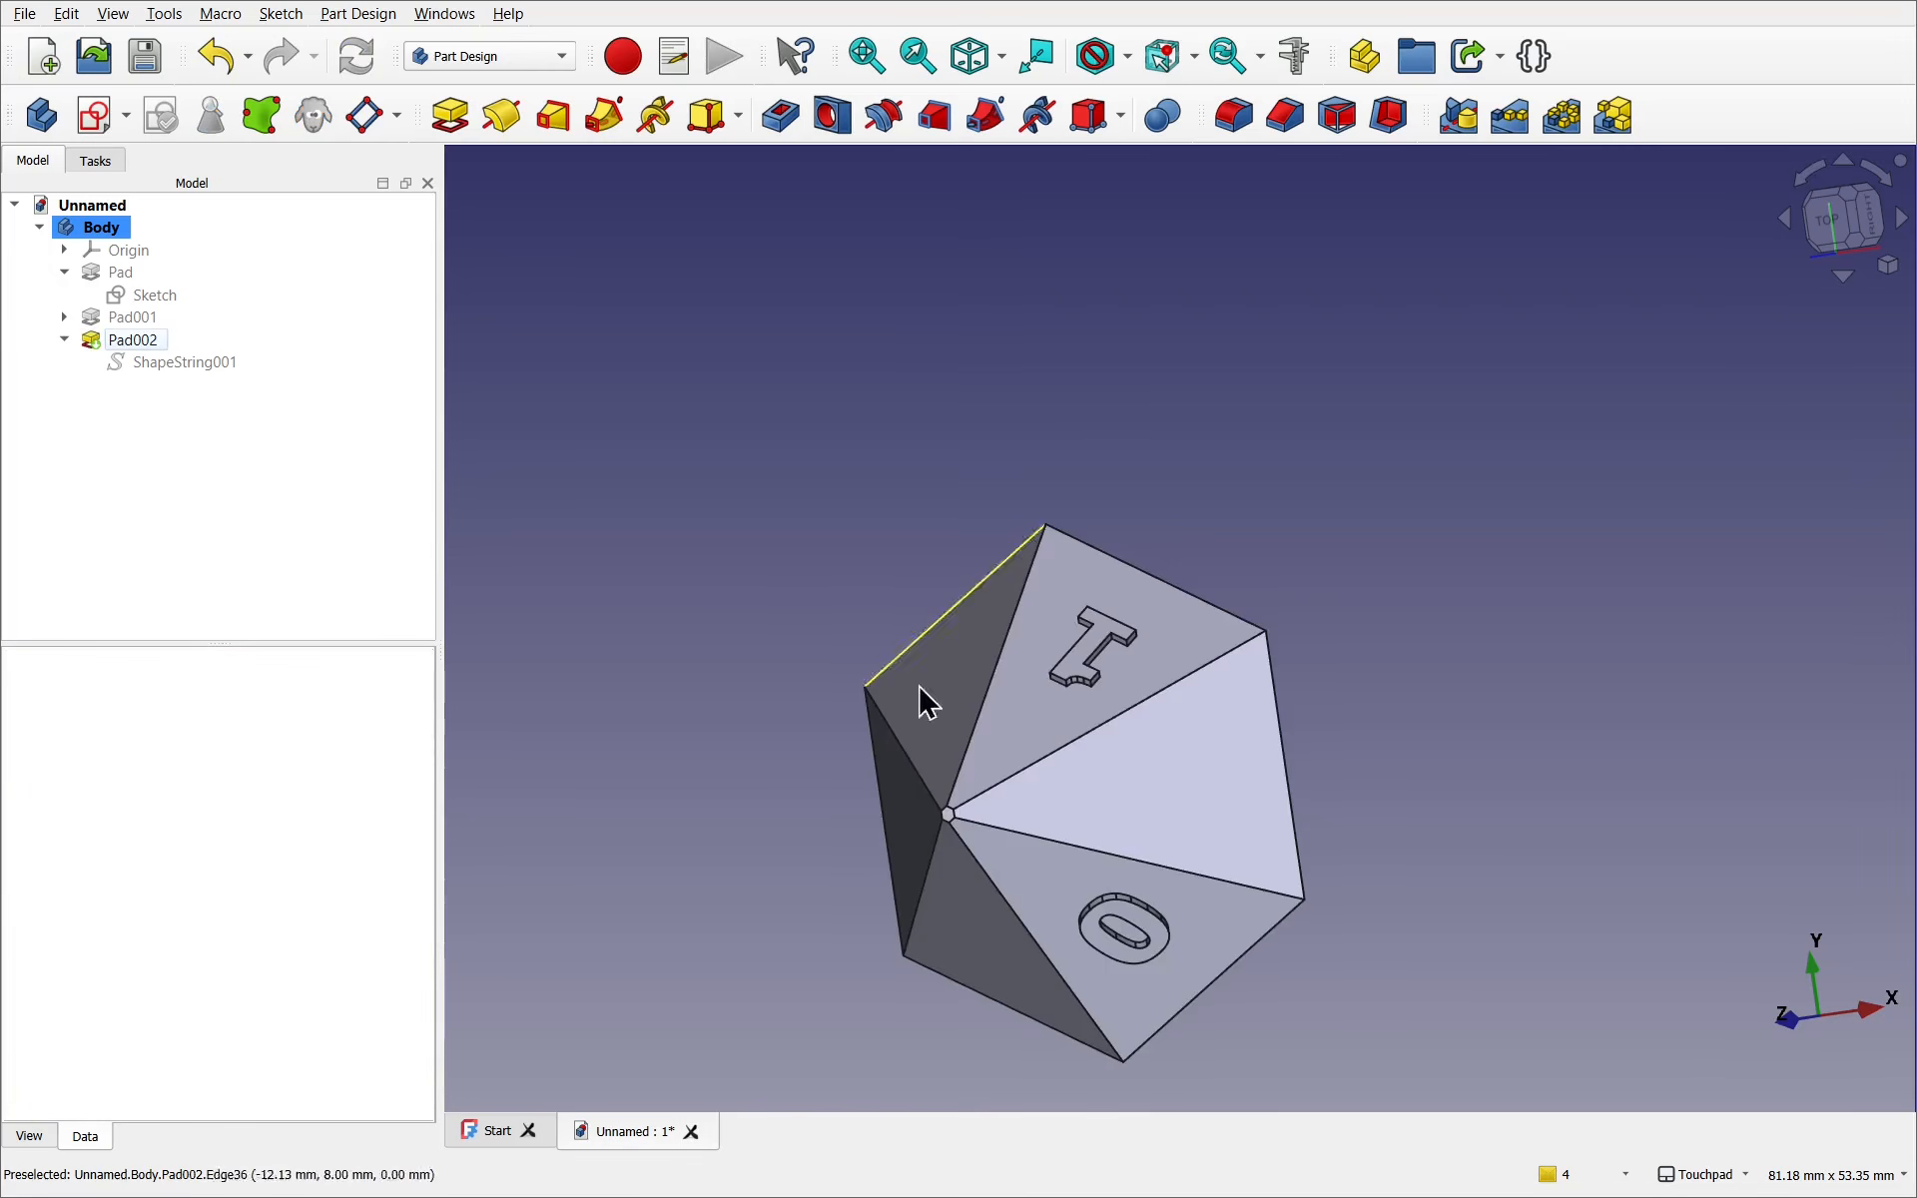
Start a new sketch on the blank upper die face beside the 1 and directly opposite the 0
mouse_move(1205, 826)
shift+mouse_down()
mouse_move(1371, 630)
mouse_move(1193, 830)
shift+mouse_up()
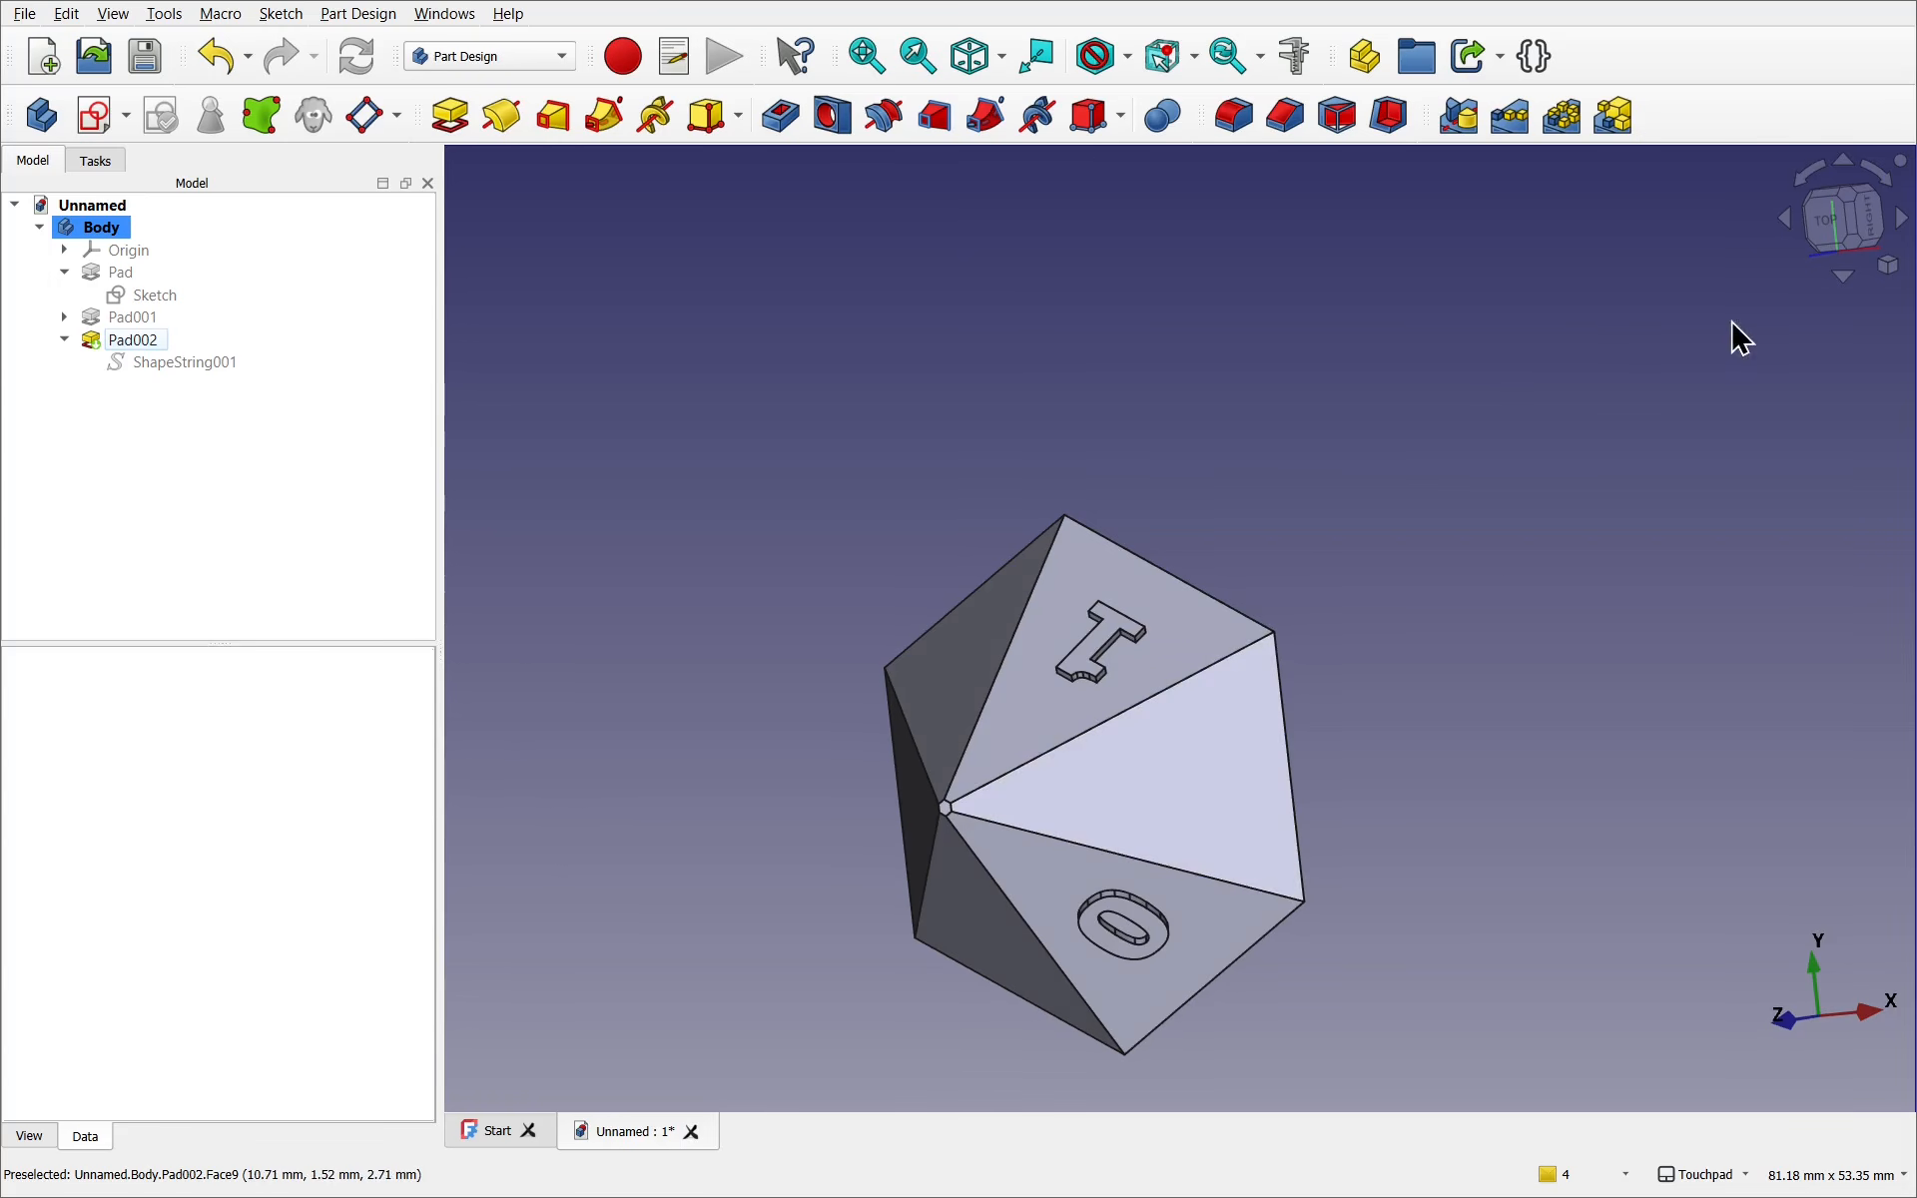
click(1830, 233)
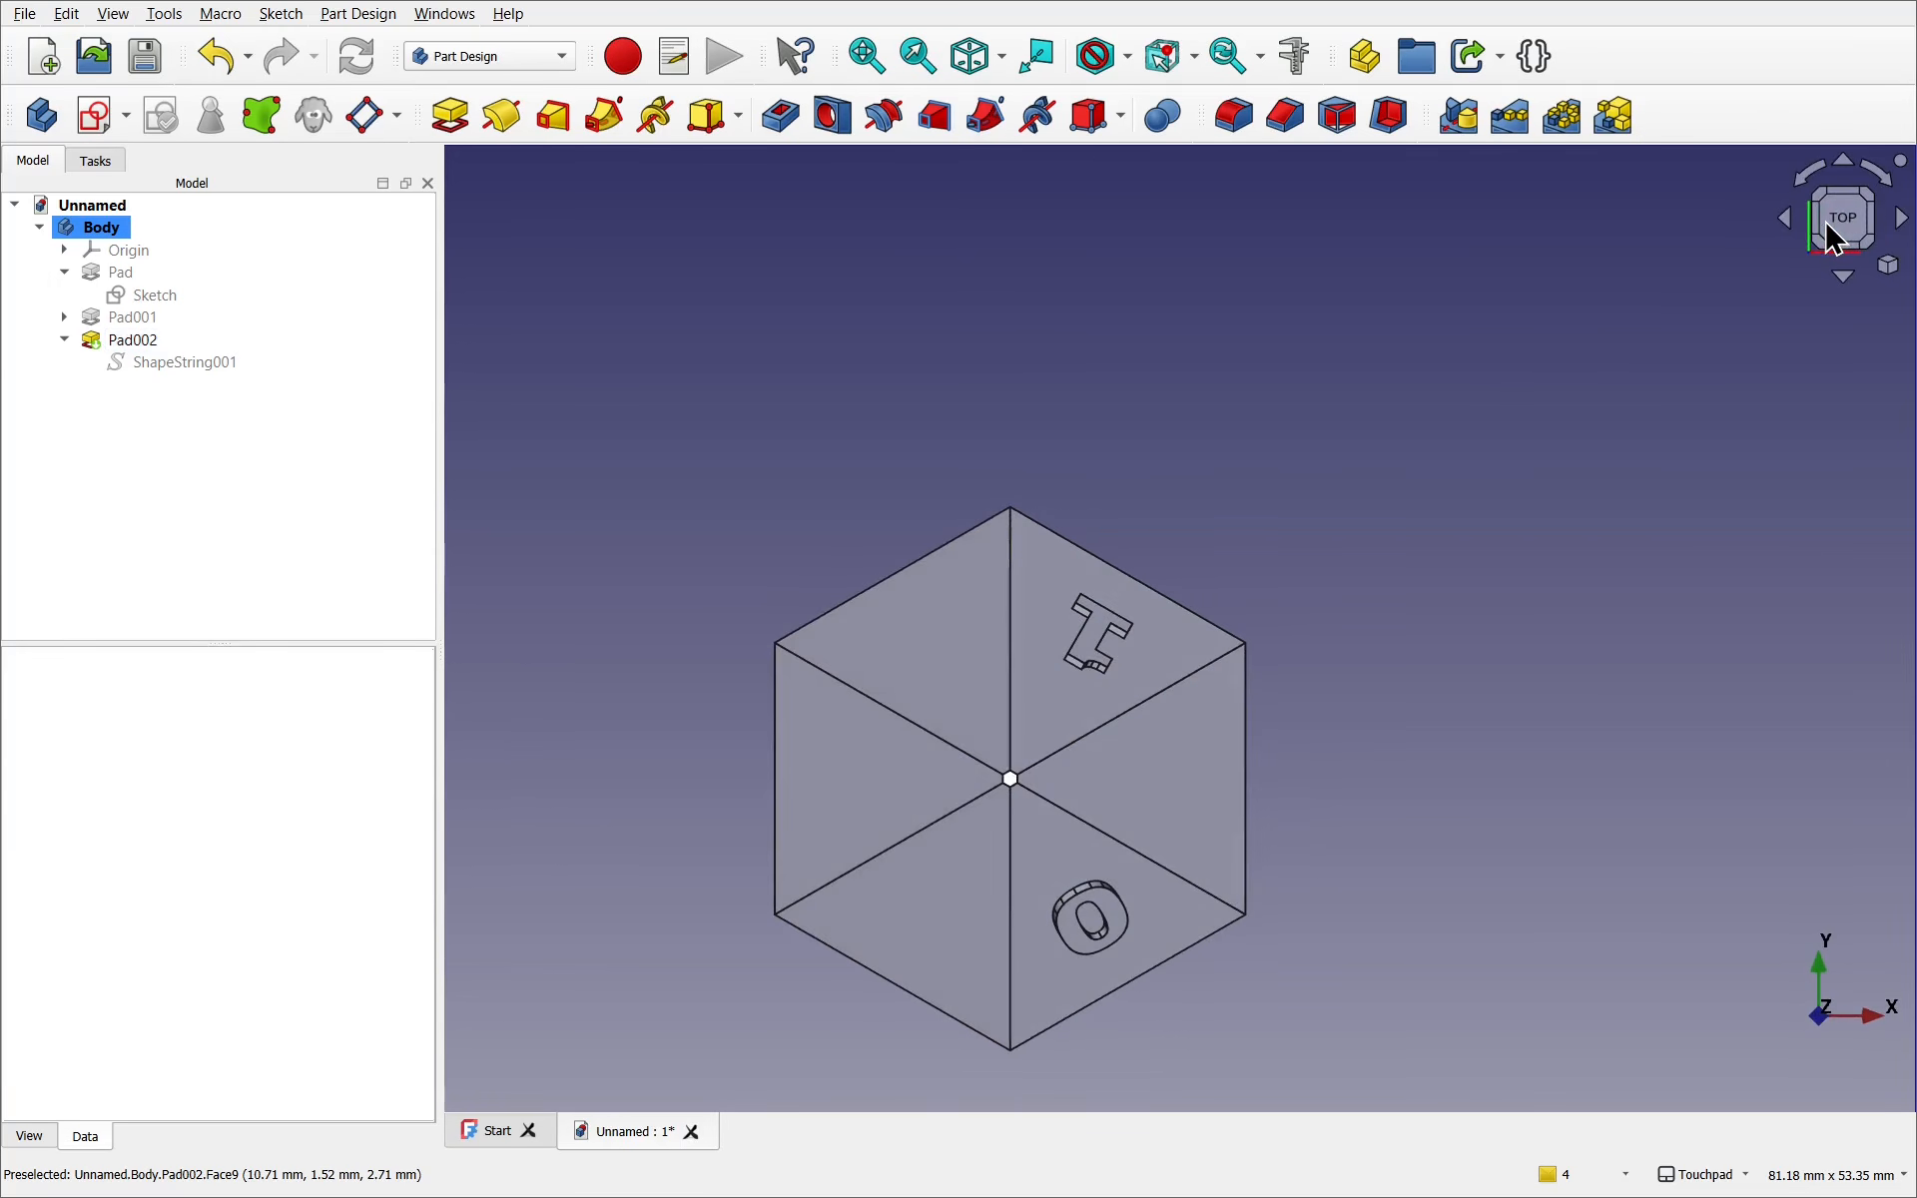
shift+middle_drag(1349, 667, 1617, 540)
scroll(1513, 485, up, 2)
click(1061, 520)
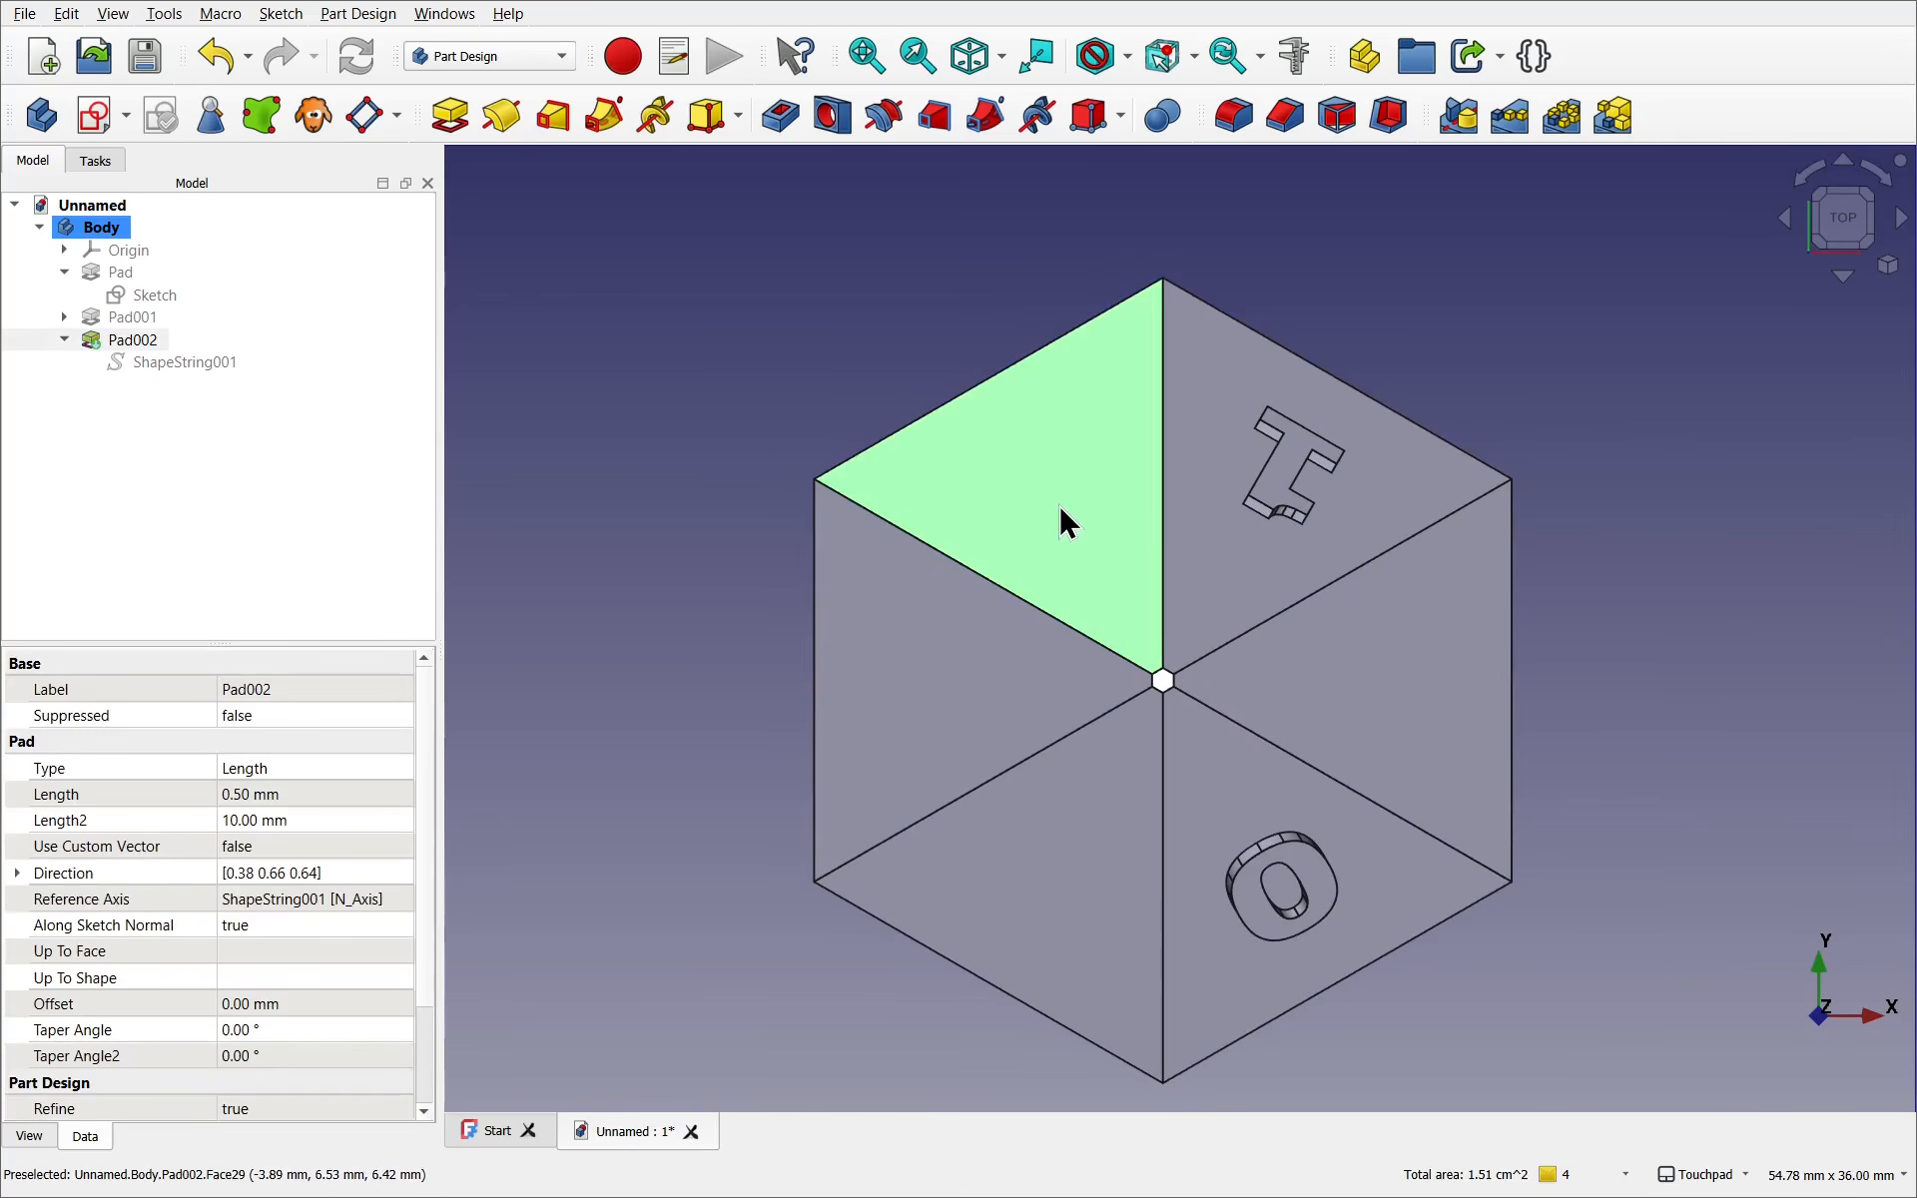
click(96, 118)
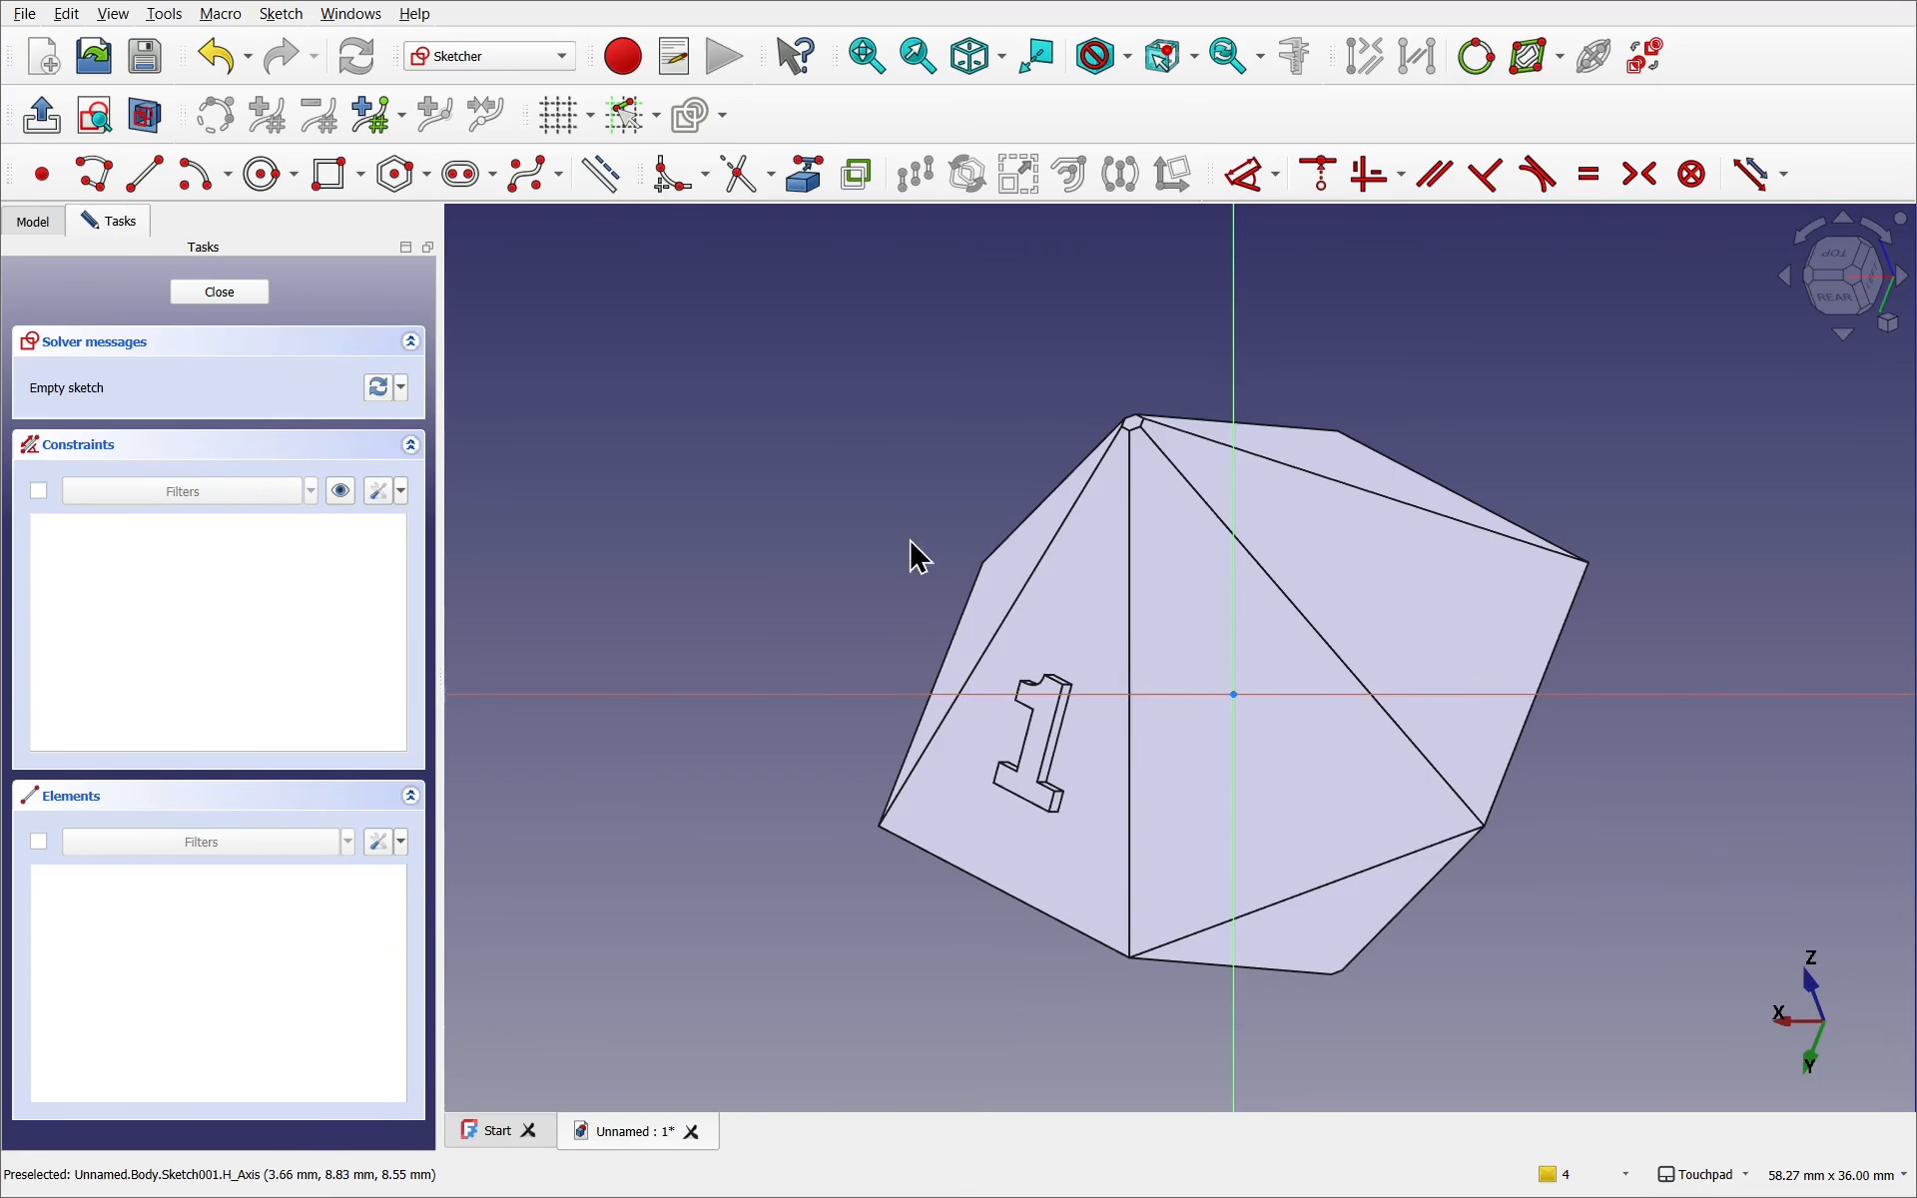
alt+drag(908, 541, 1153, 565)
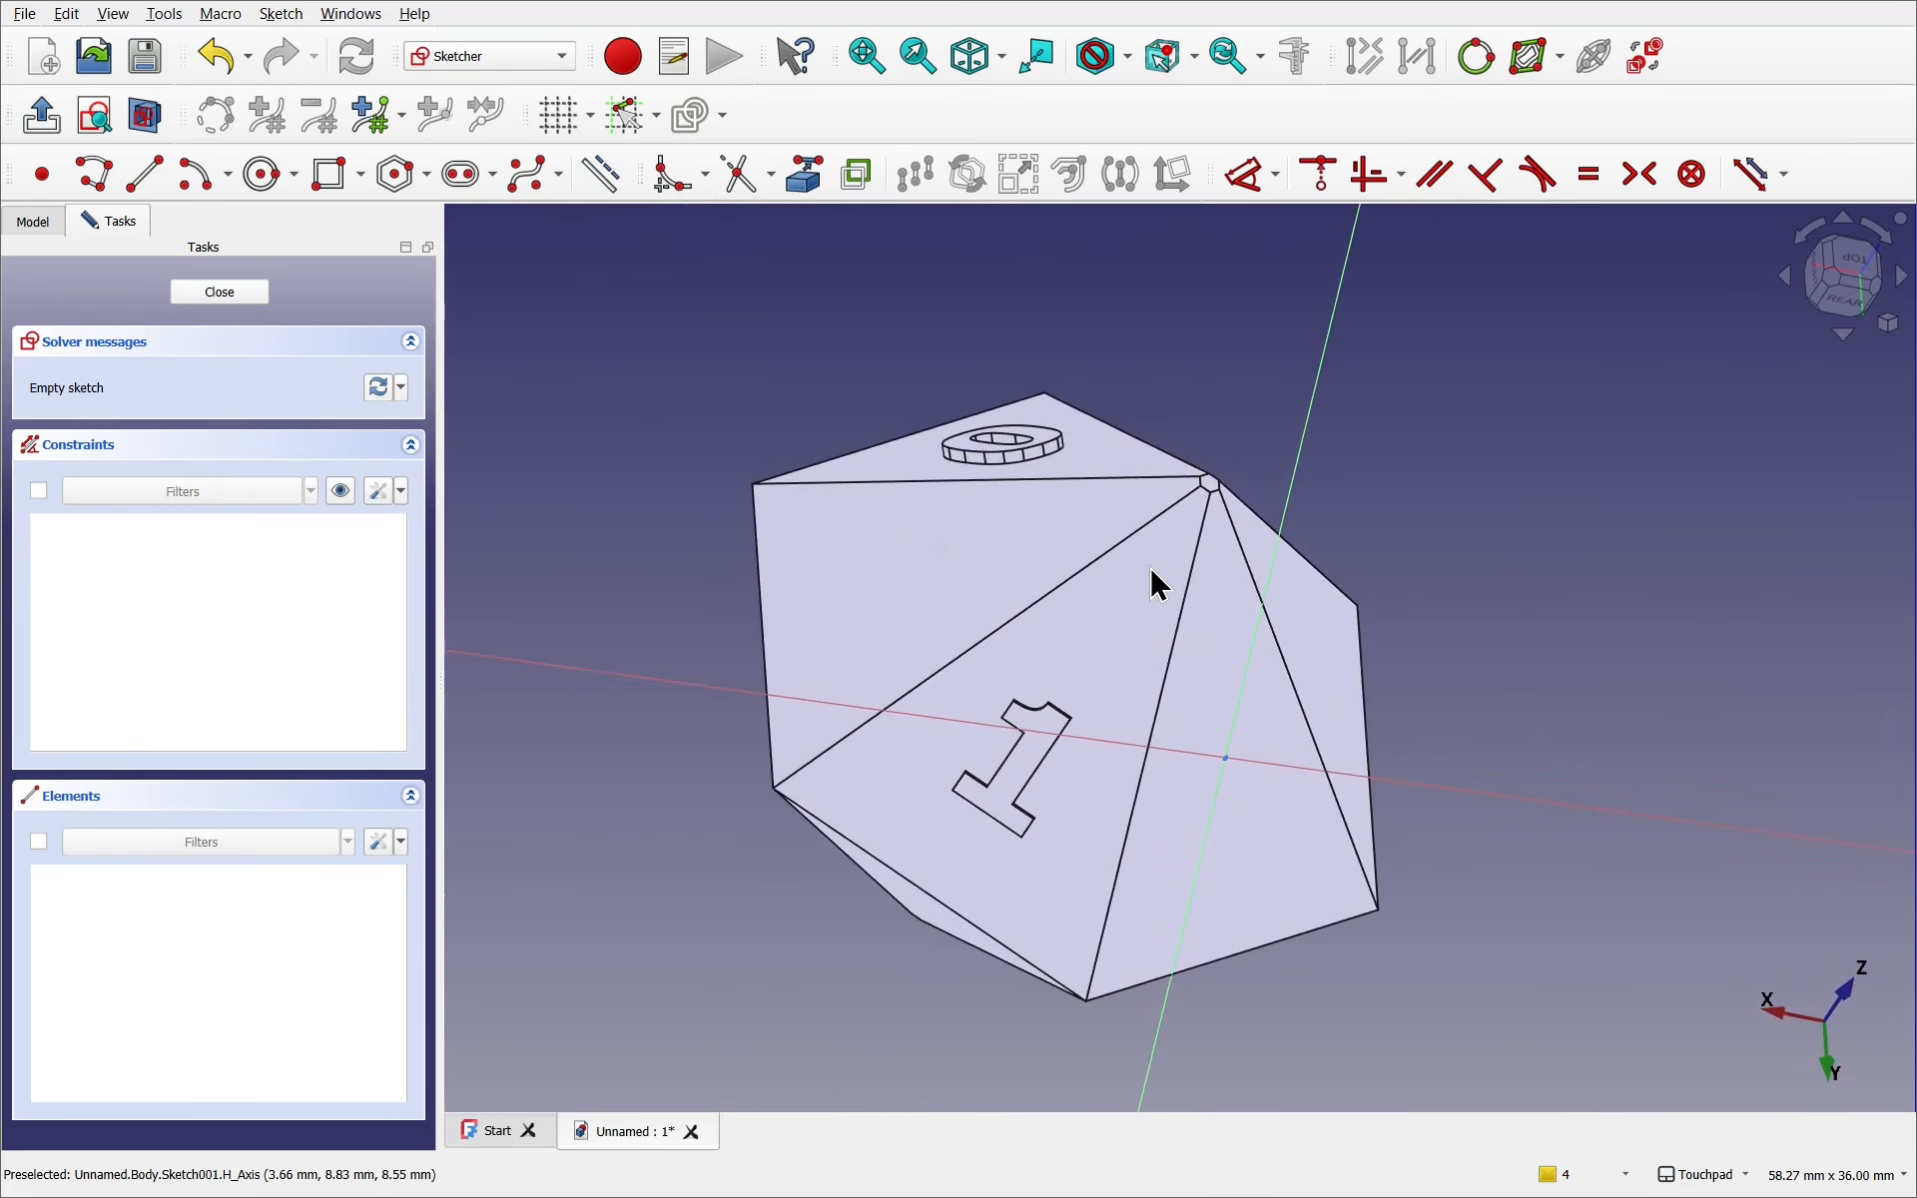
click(95, 122)
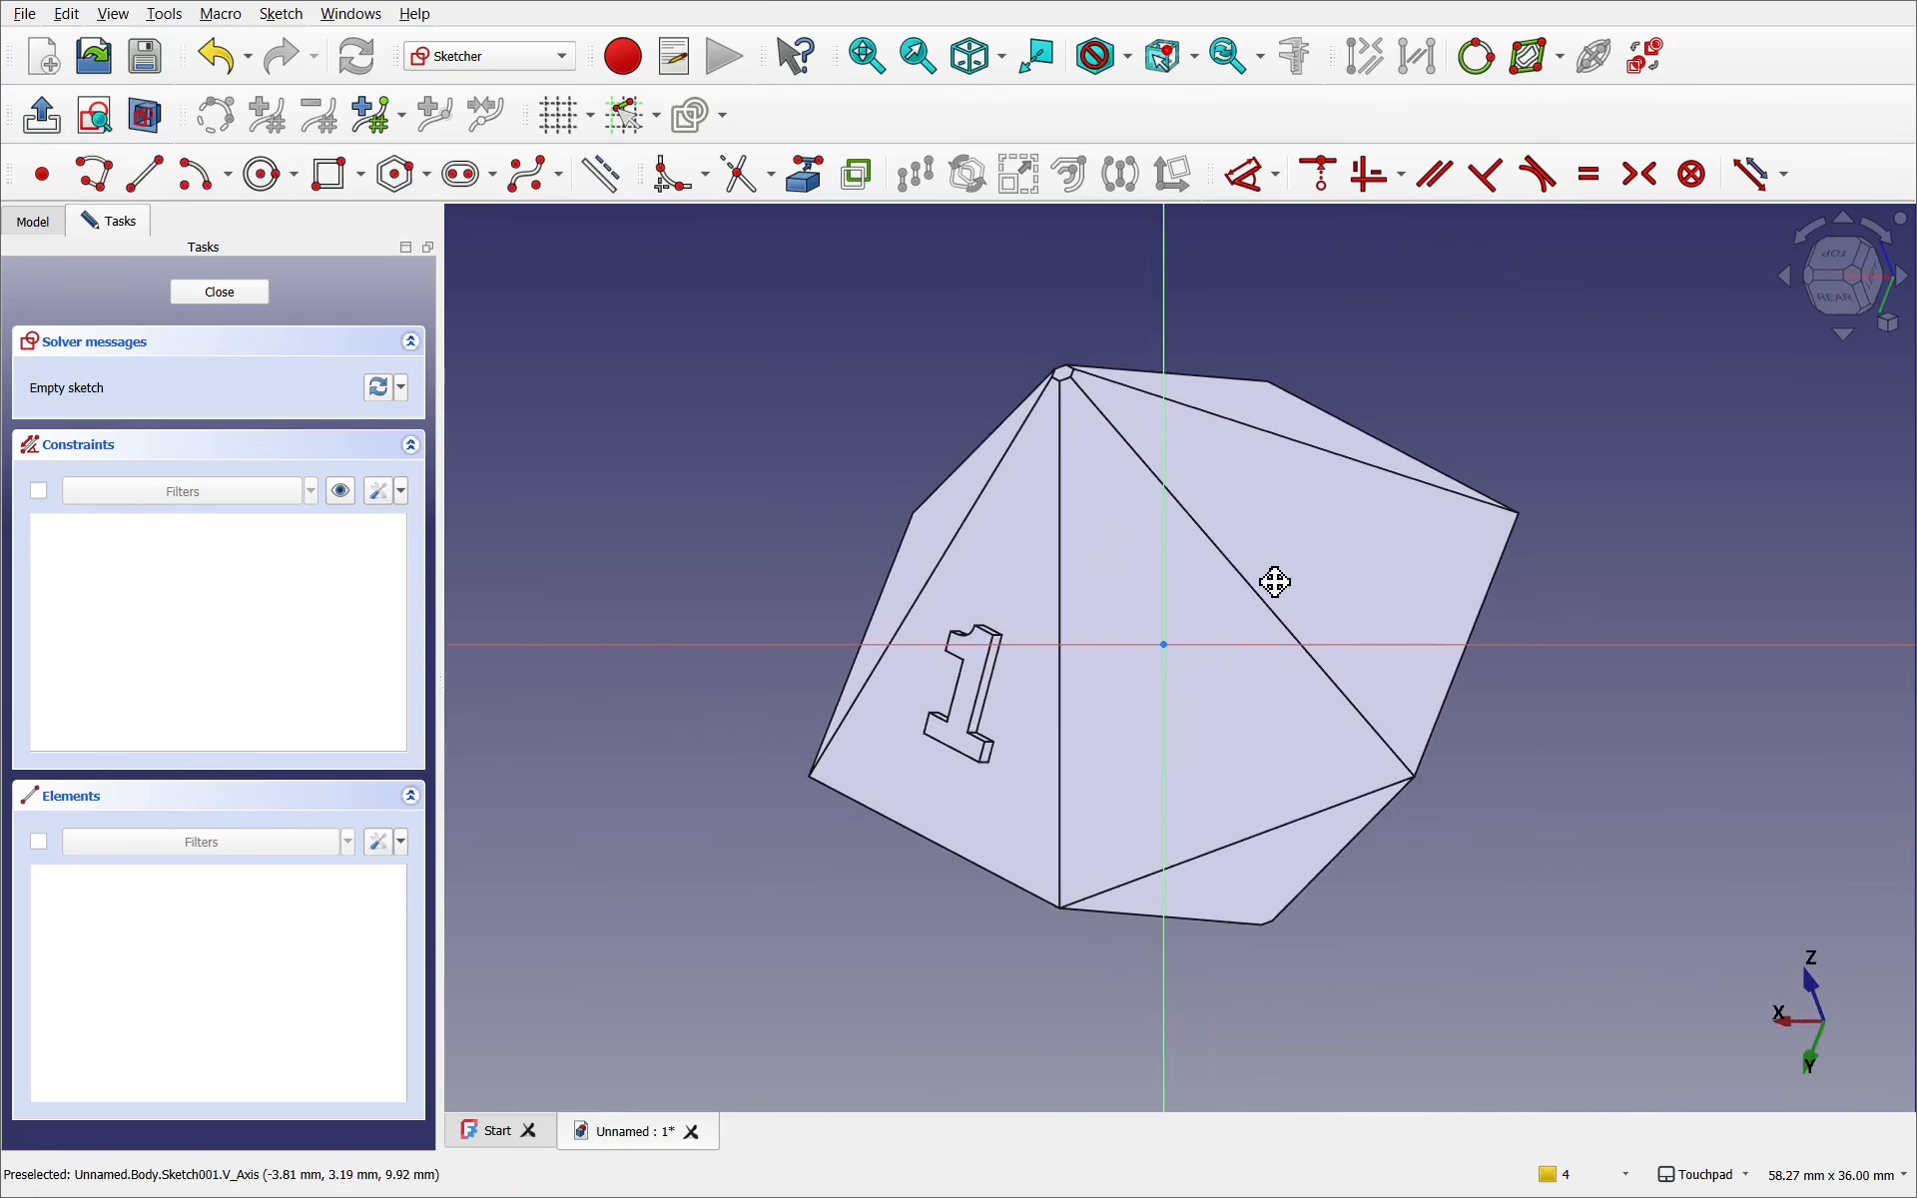
Draw a rectangle around the sketch origin on the blank face
scroll(1271, 595, up, 3)
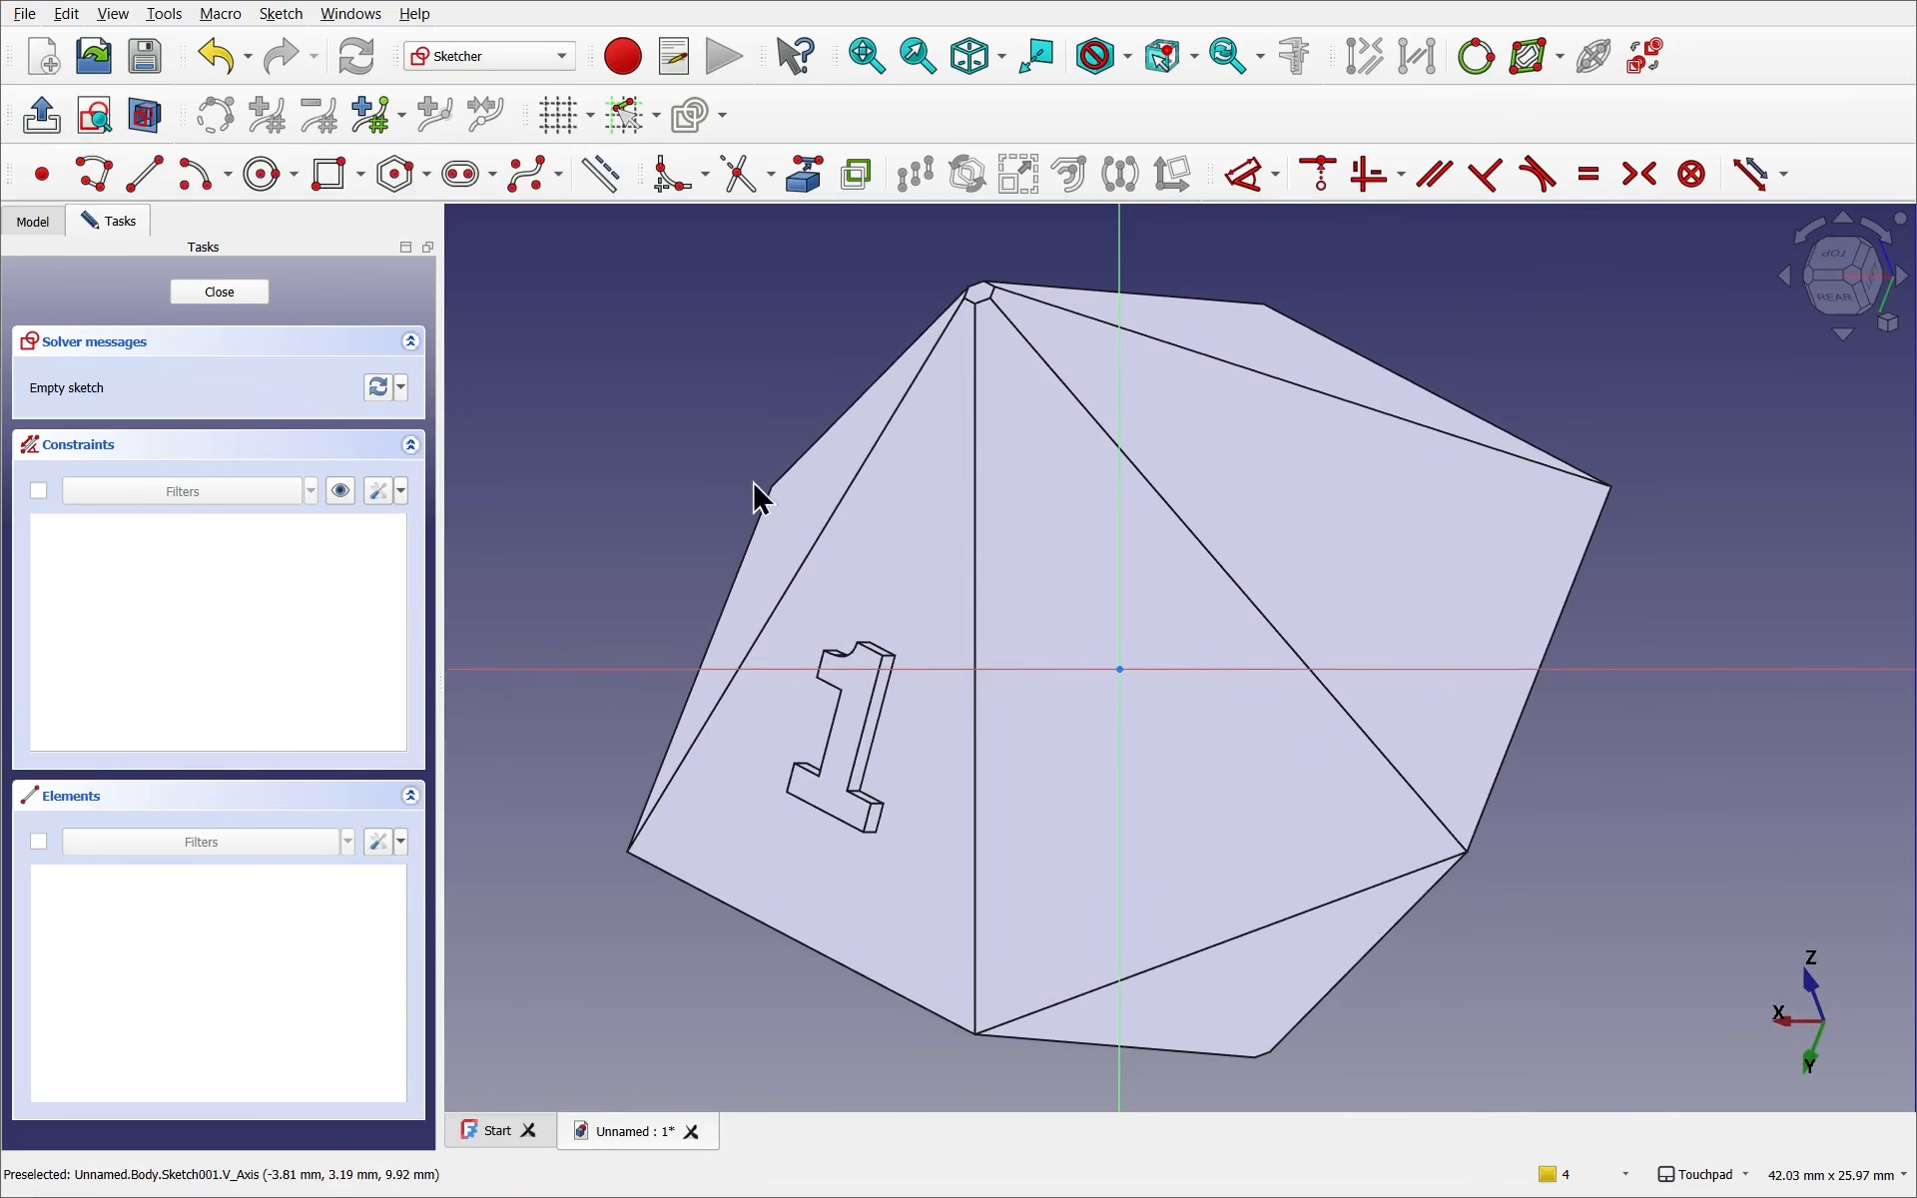
click(331, 178)
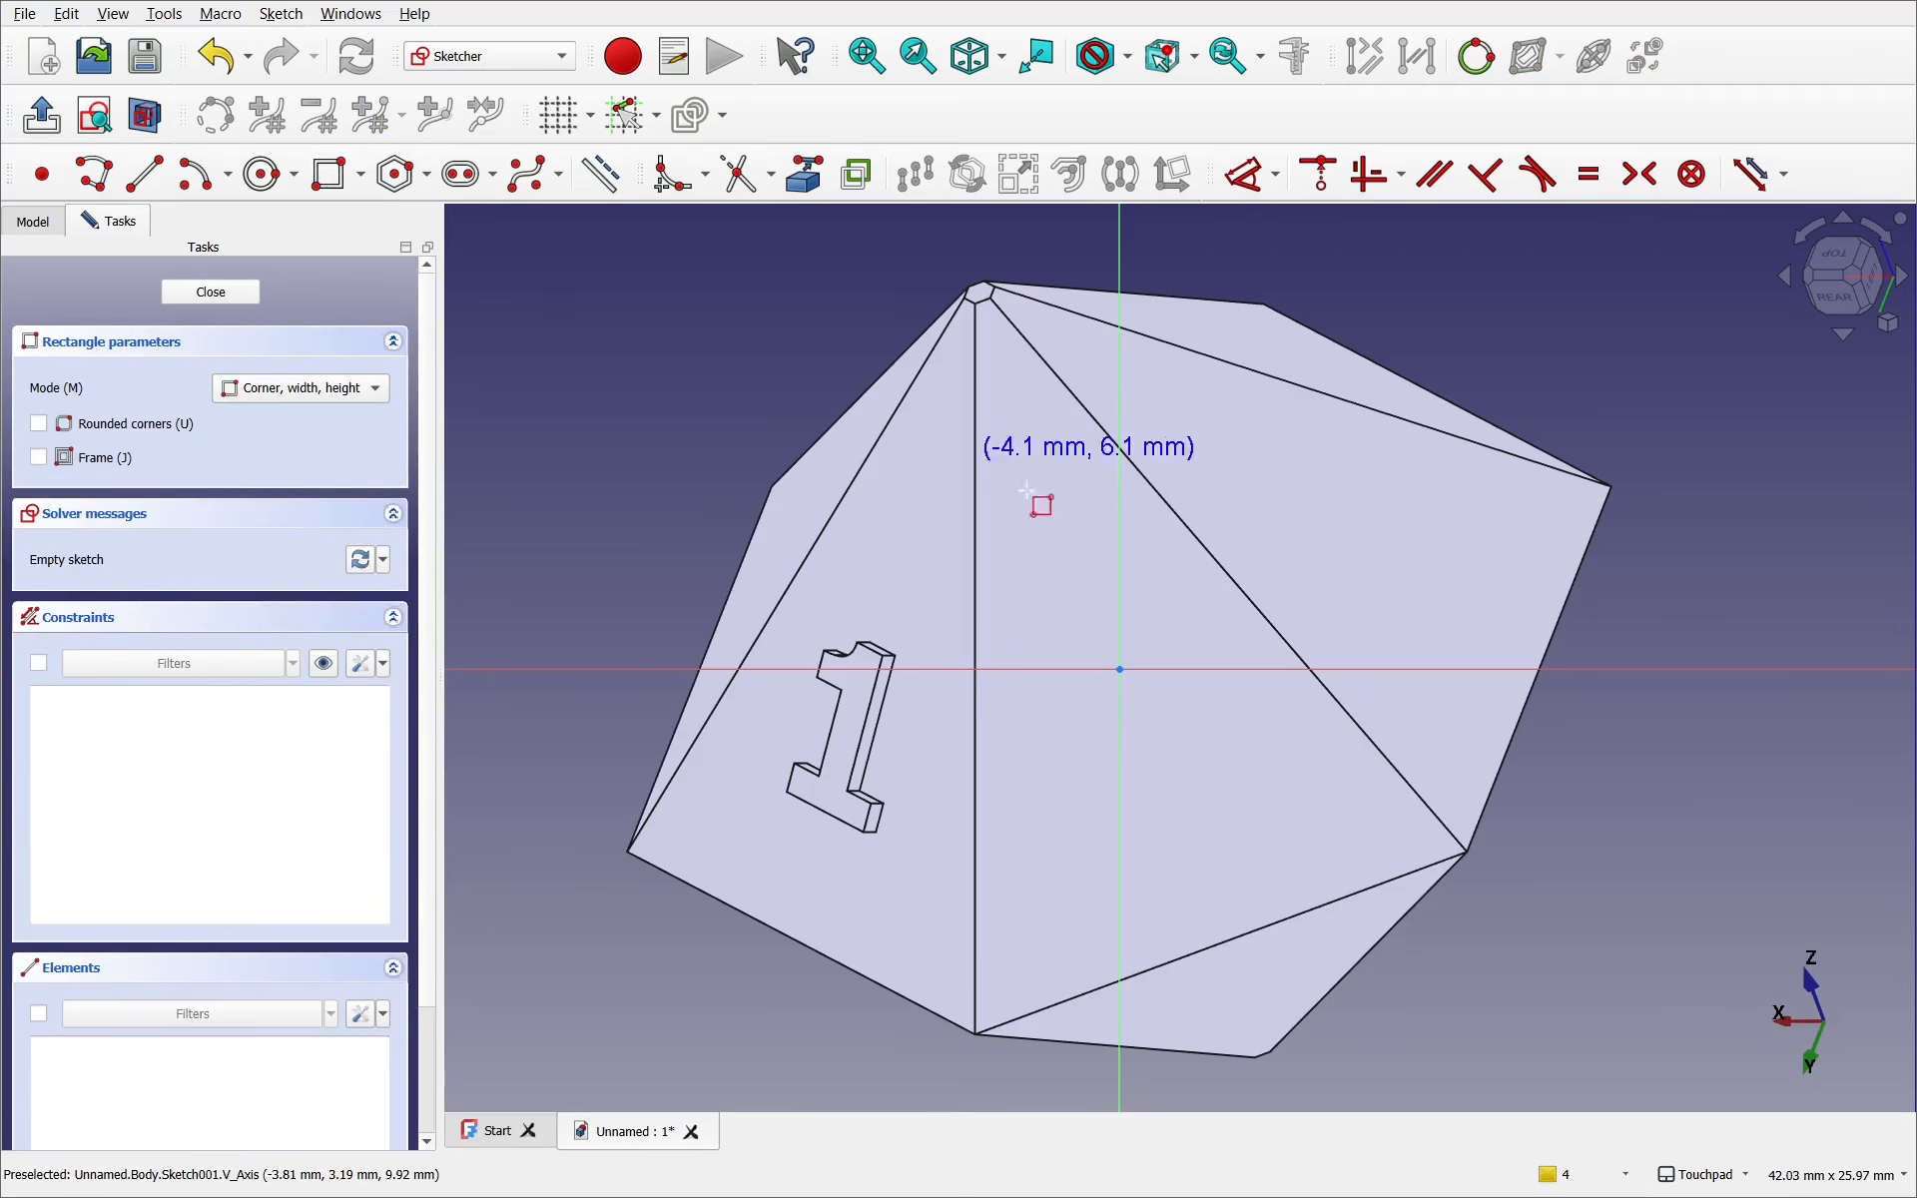
click(1036, 609)
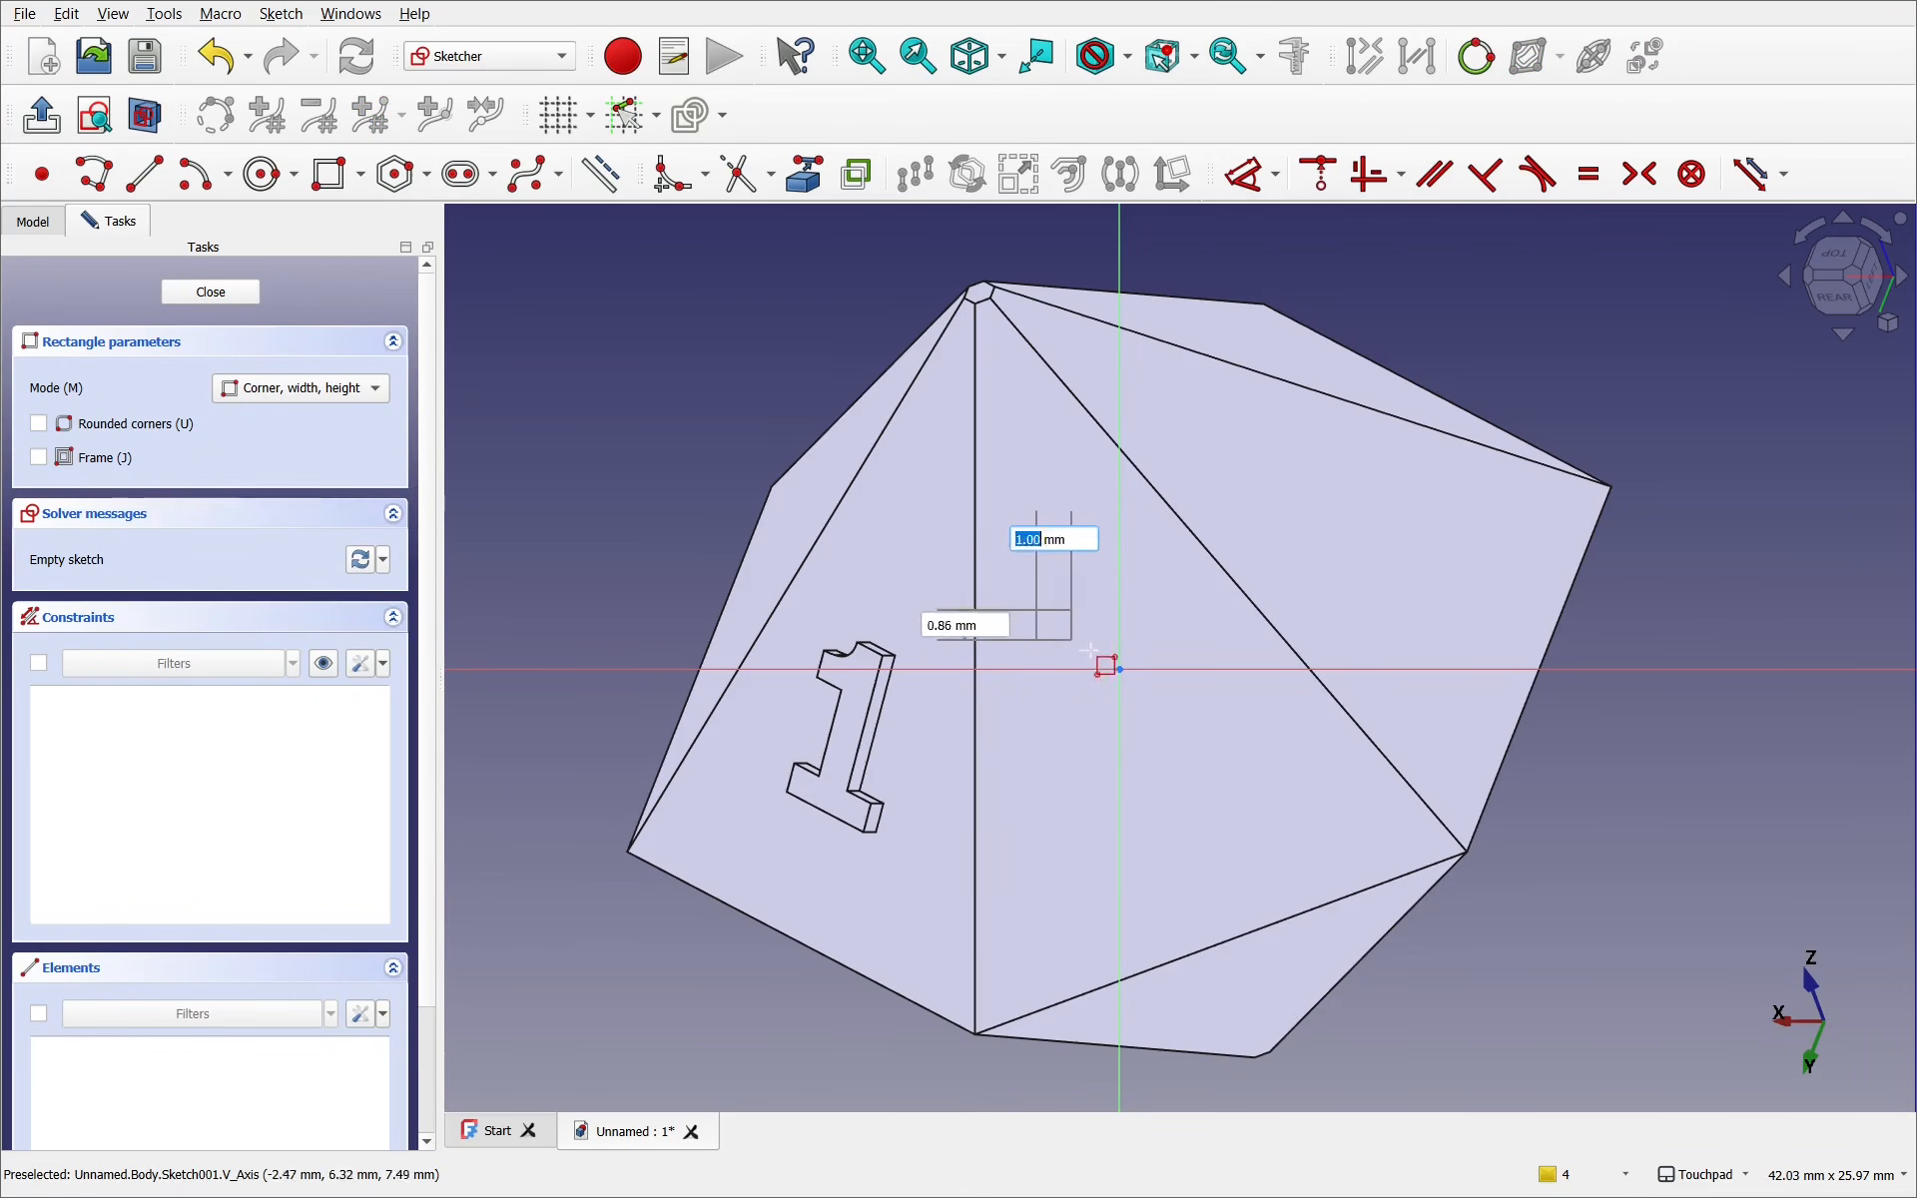
click(1217, 740)
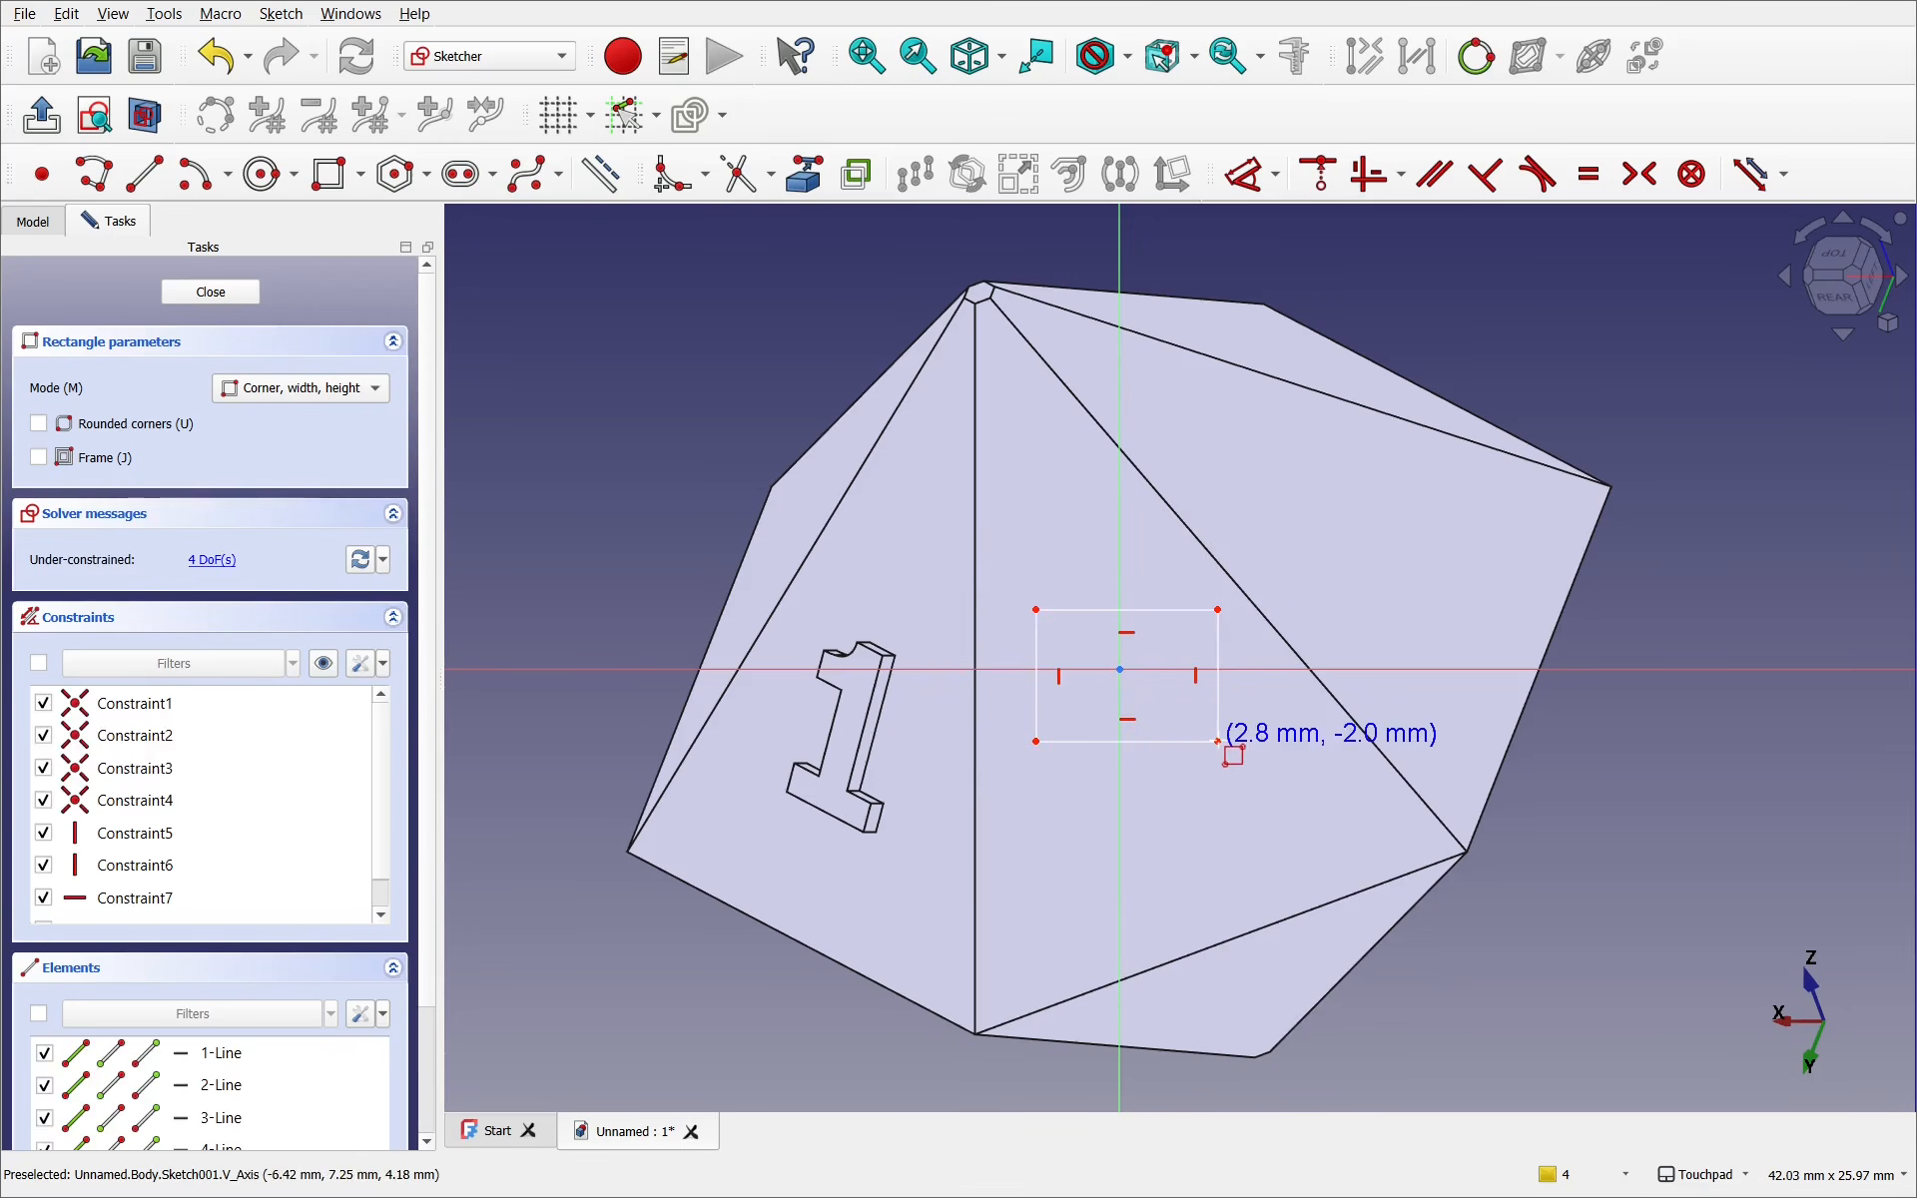
right_click(1174, 805)
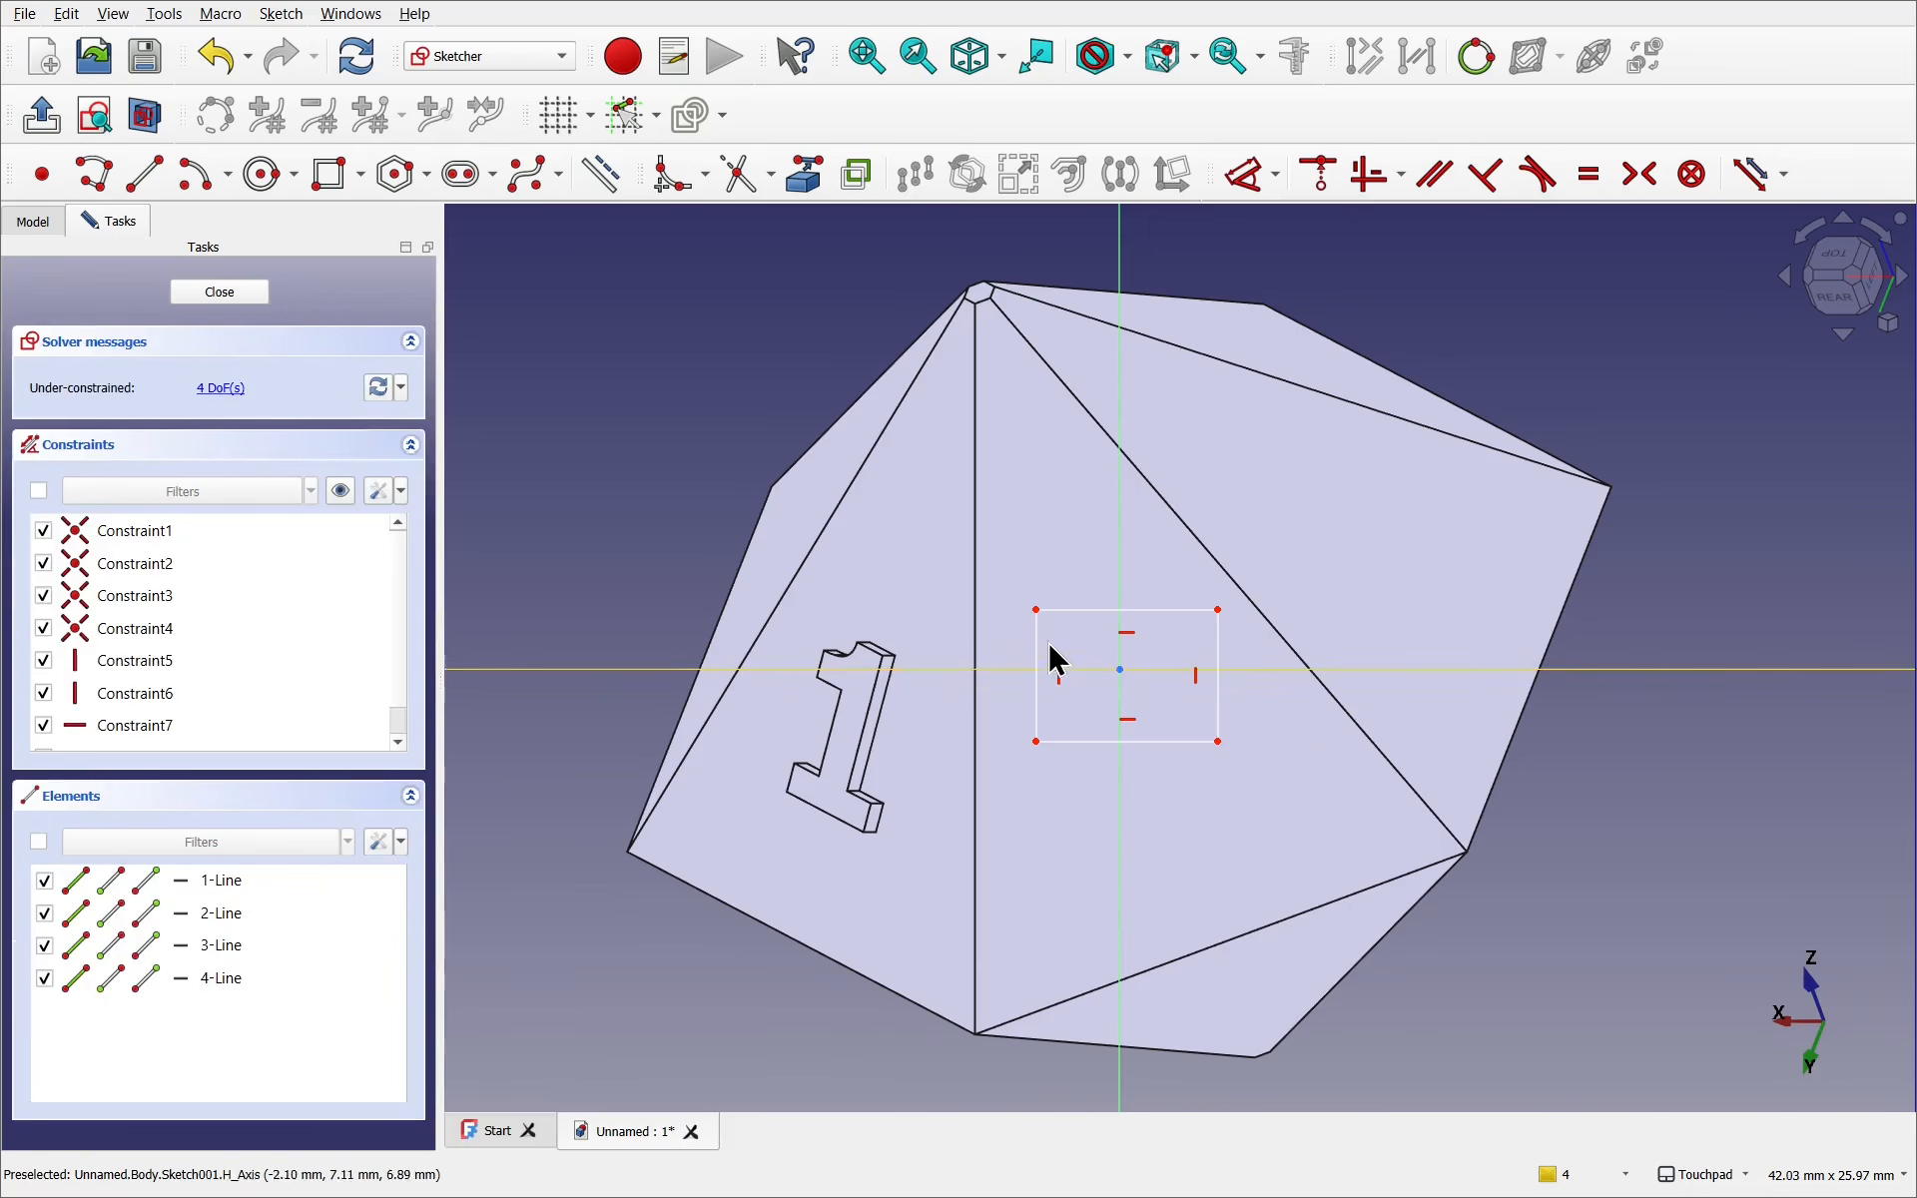
Make the rectangle's opposite corners symmetric about the origin and constrain two adjacent sides equal to form a square
click(1037, 610)
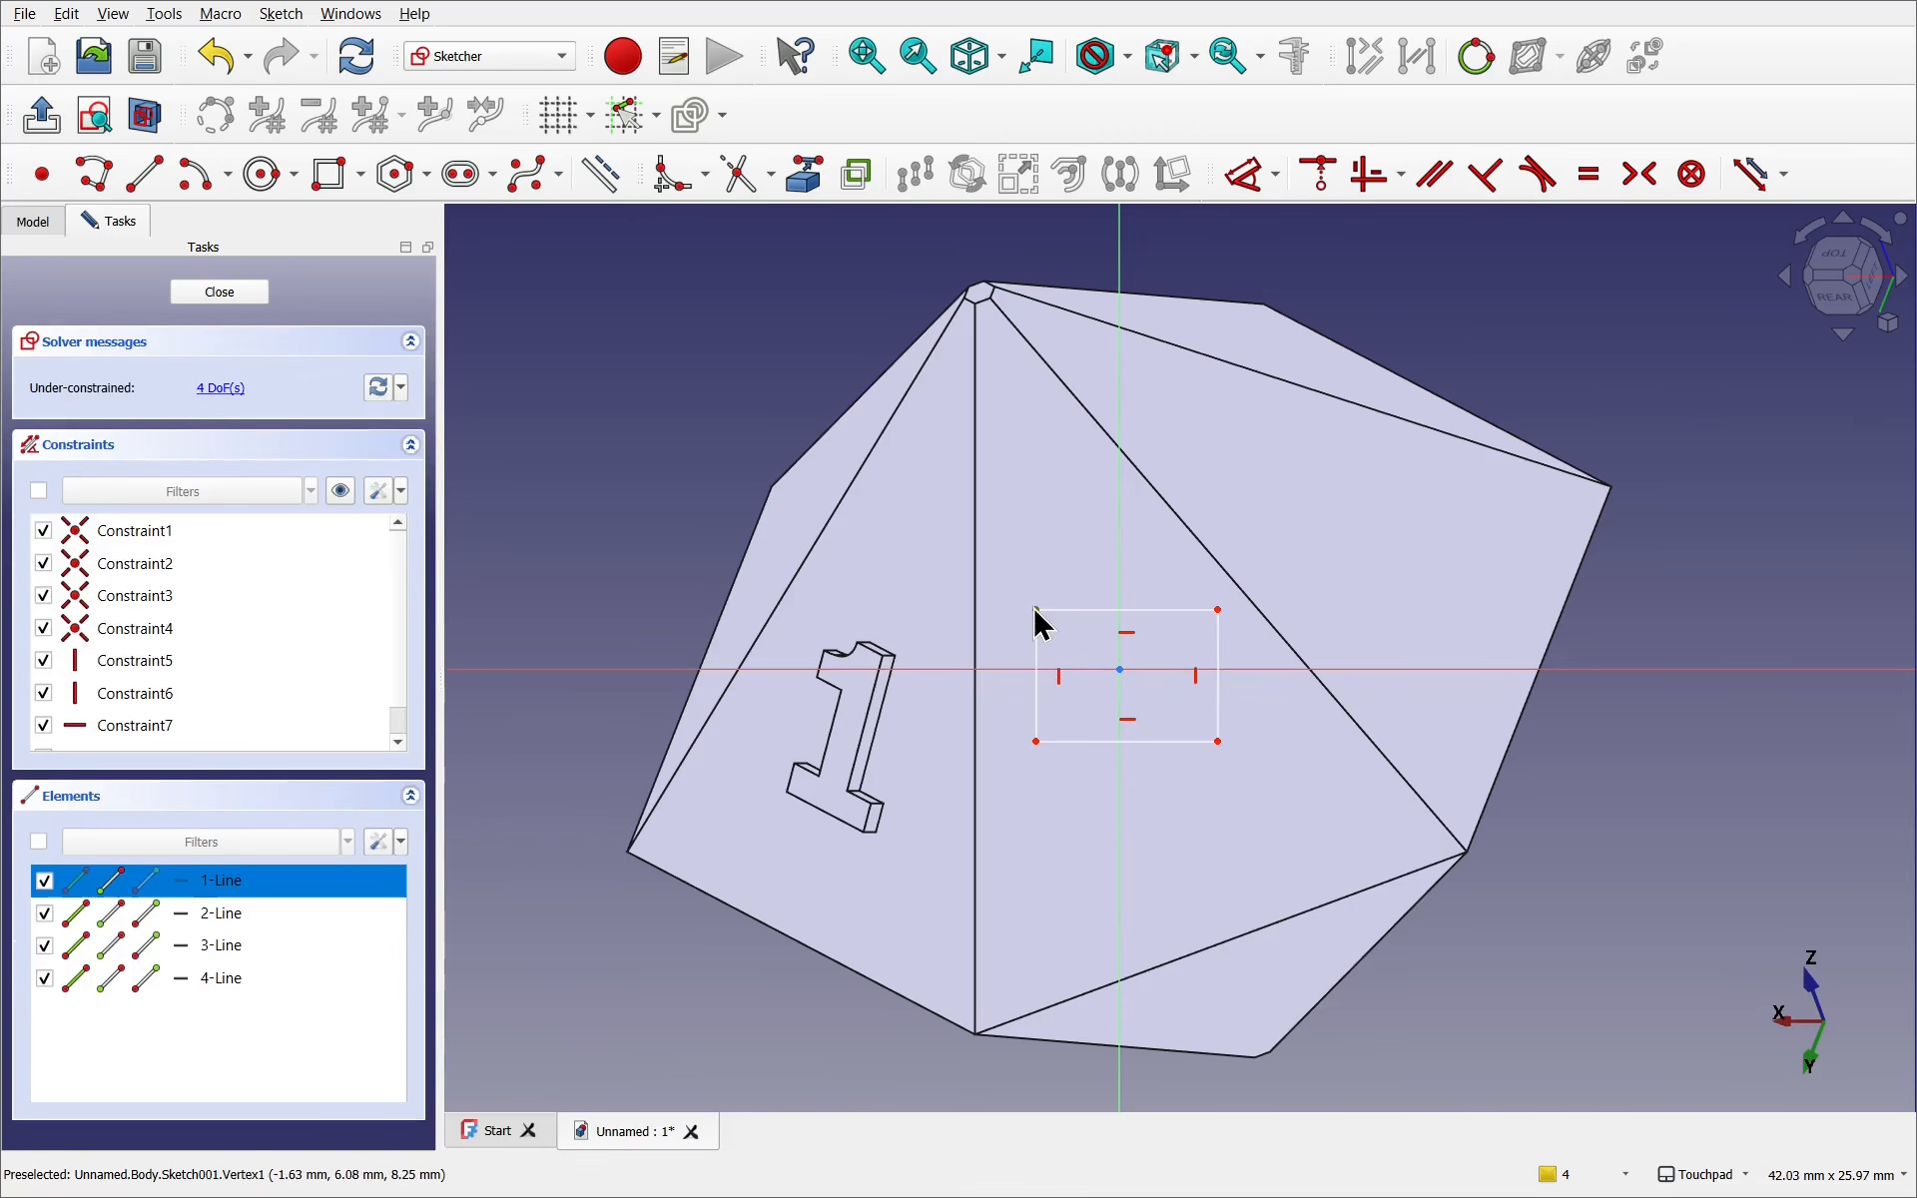
click(1218, 741)
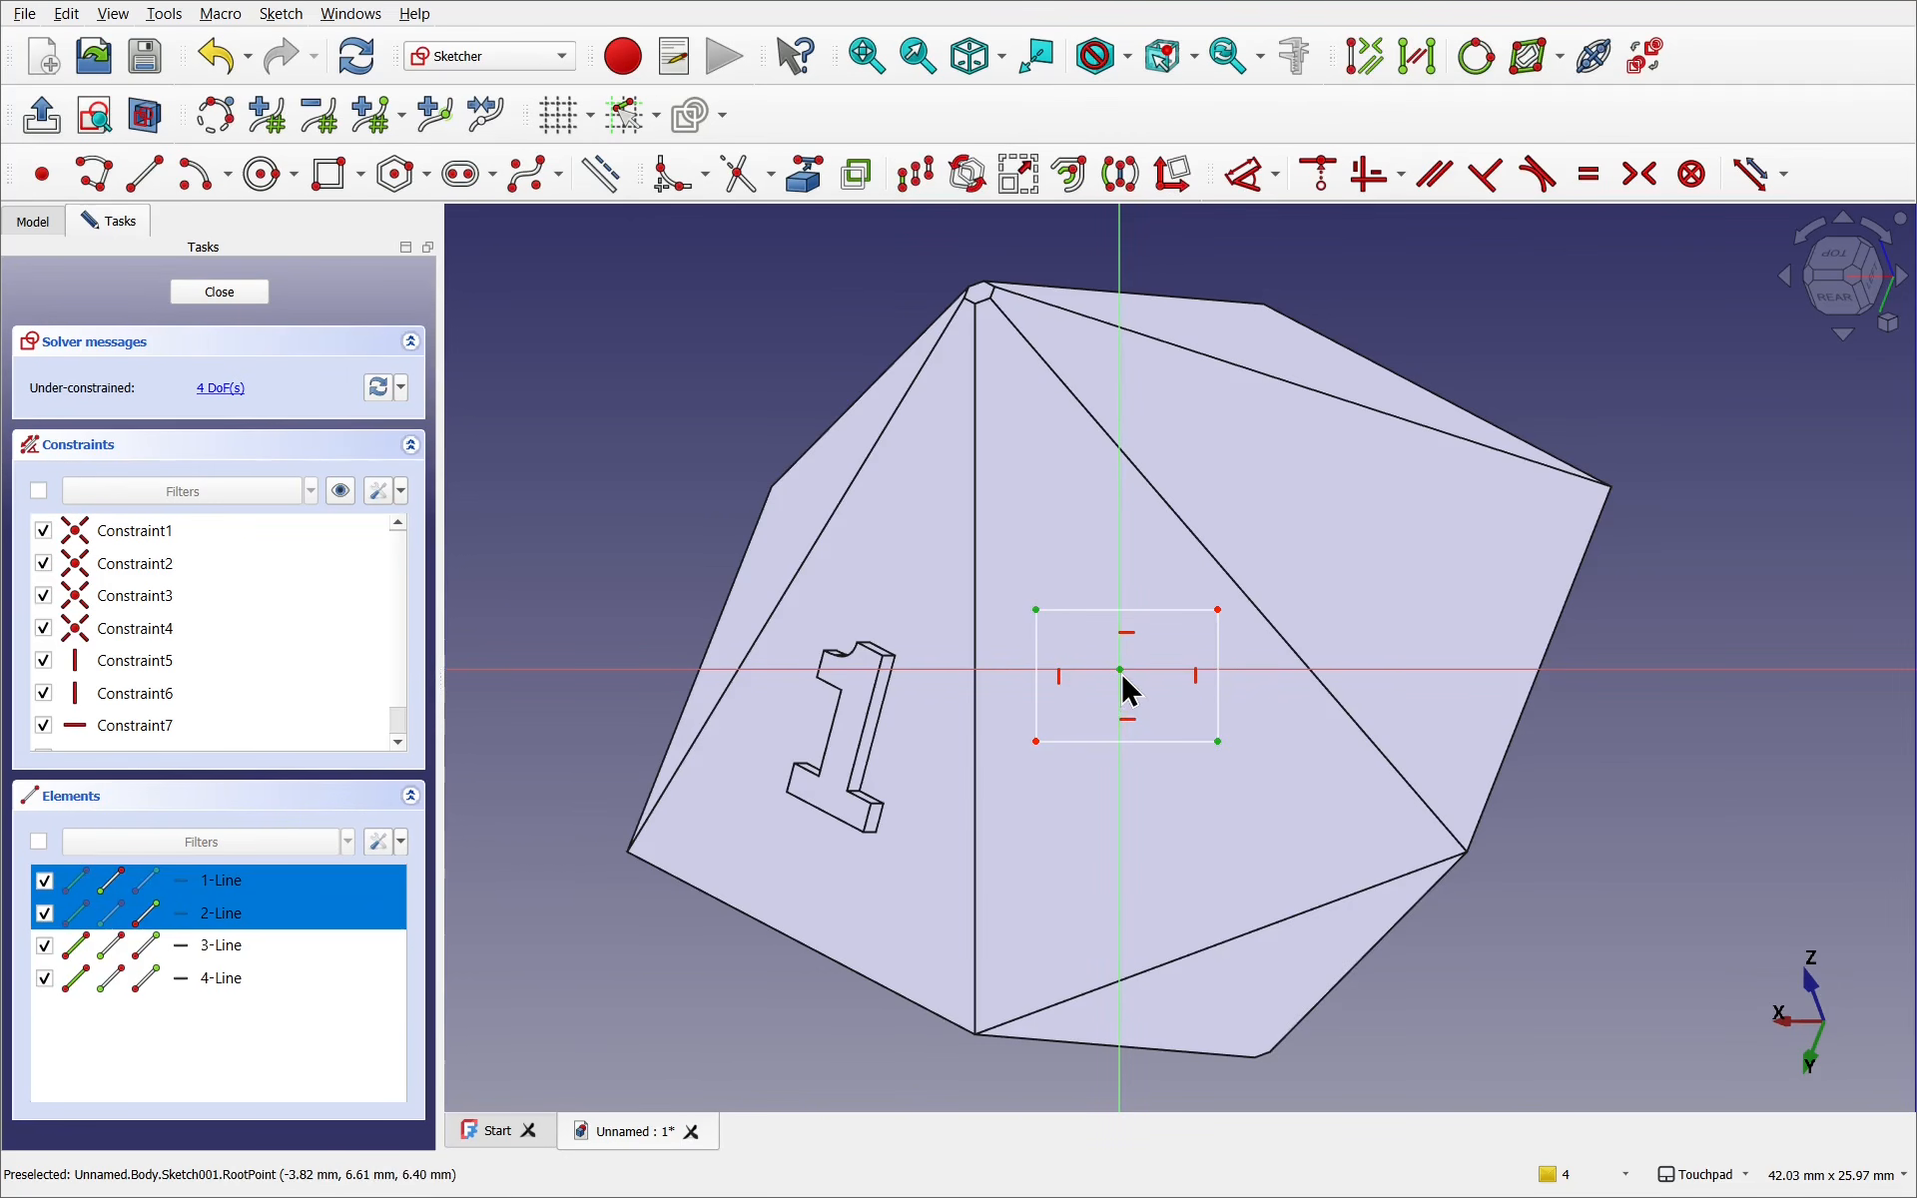
click(1639, 177)
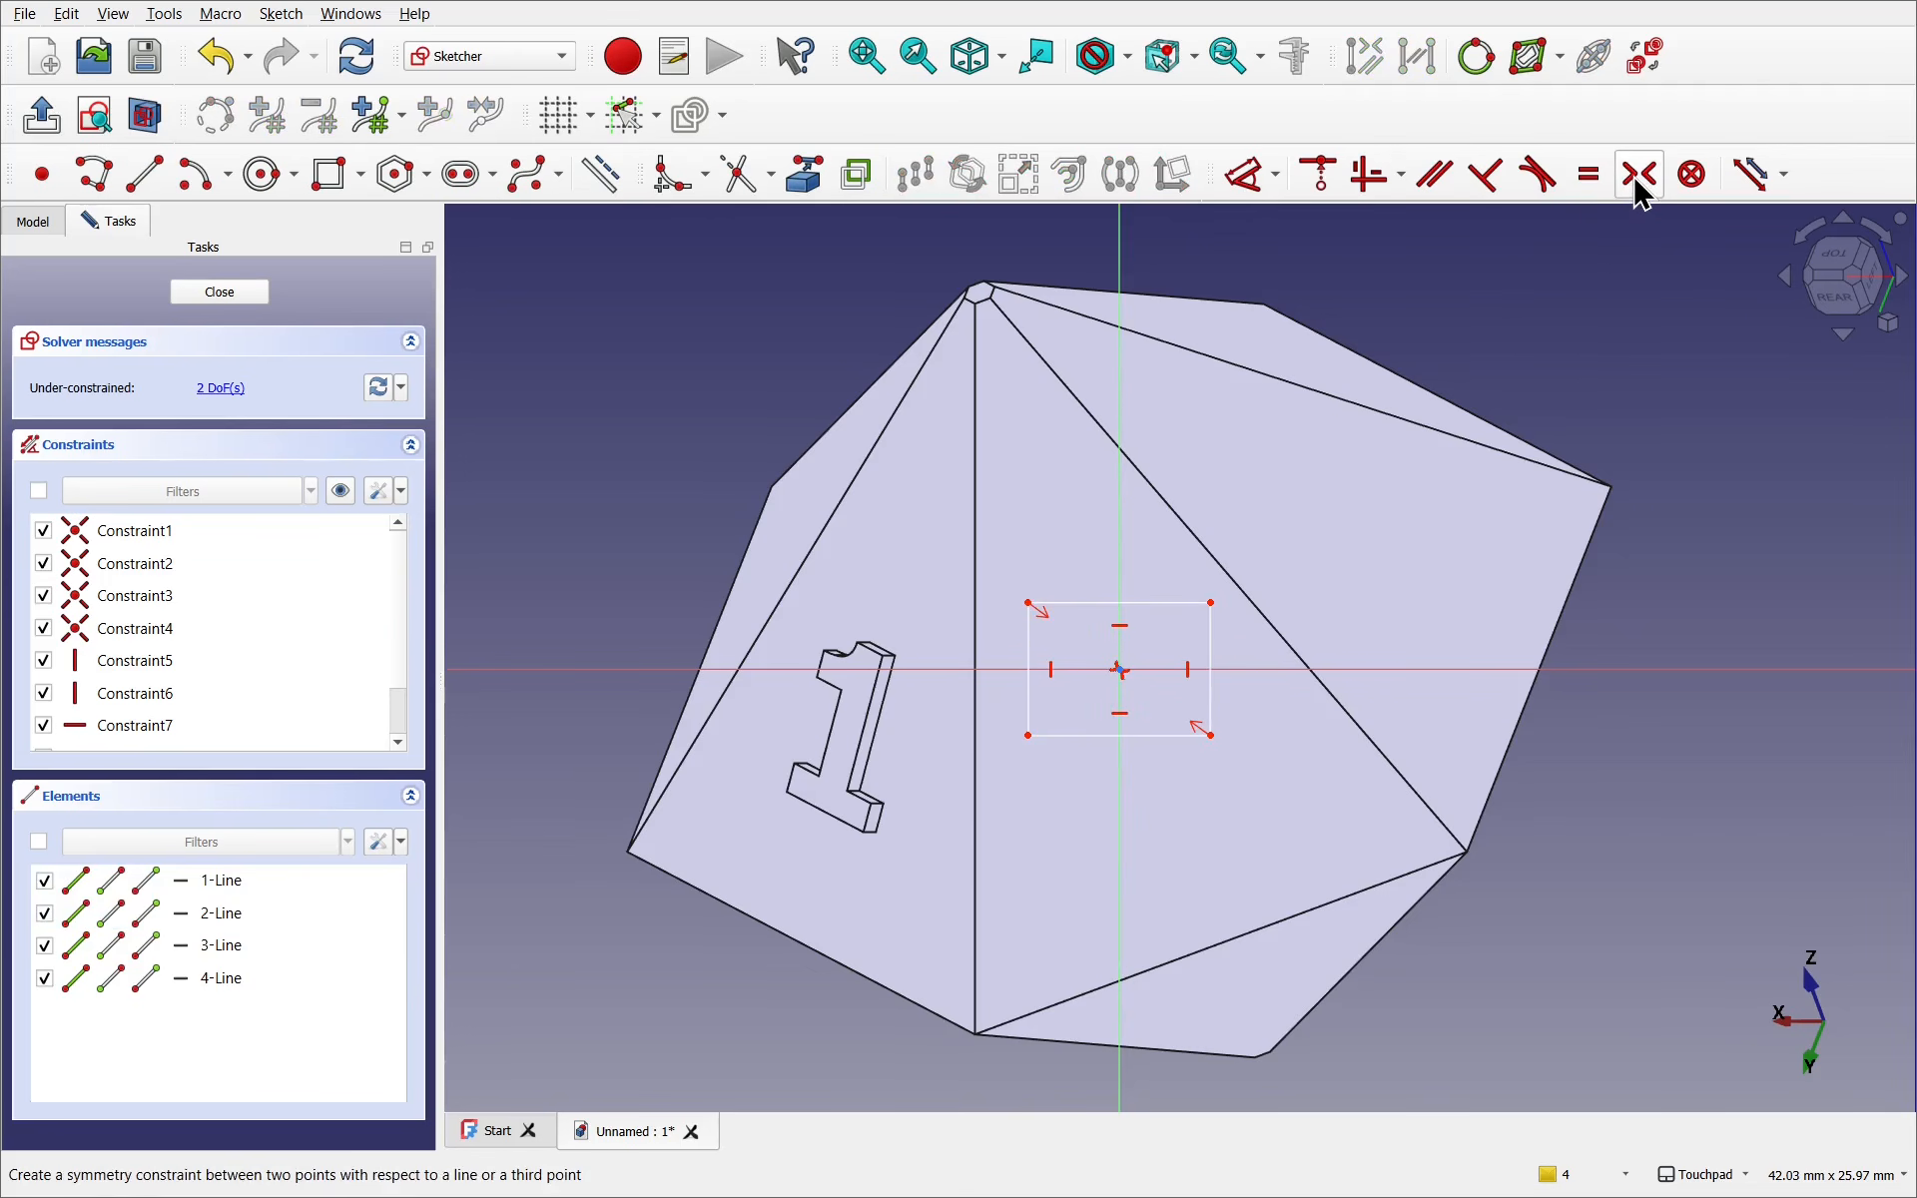
click(1166, 604)
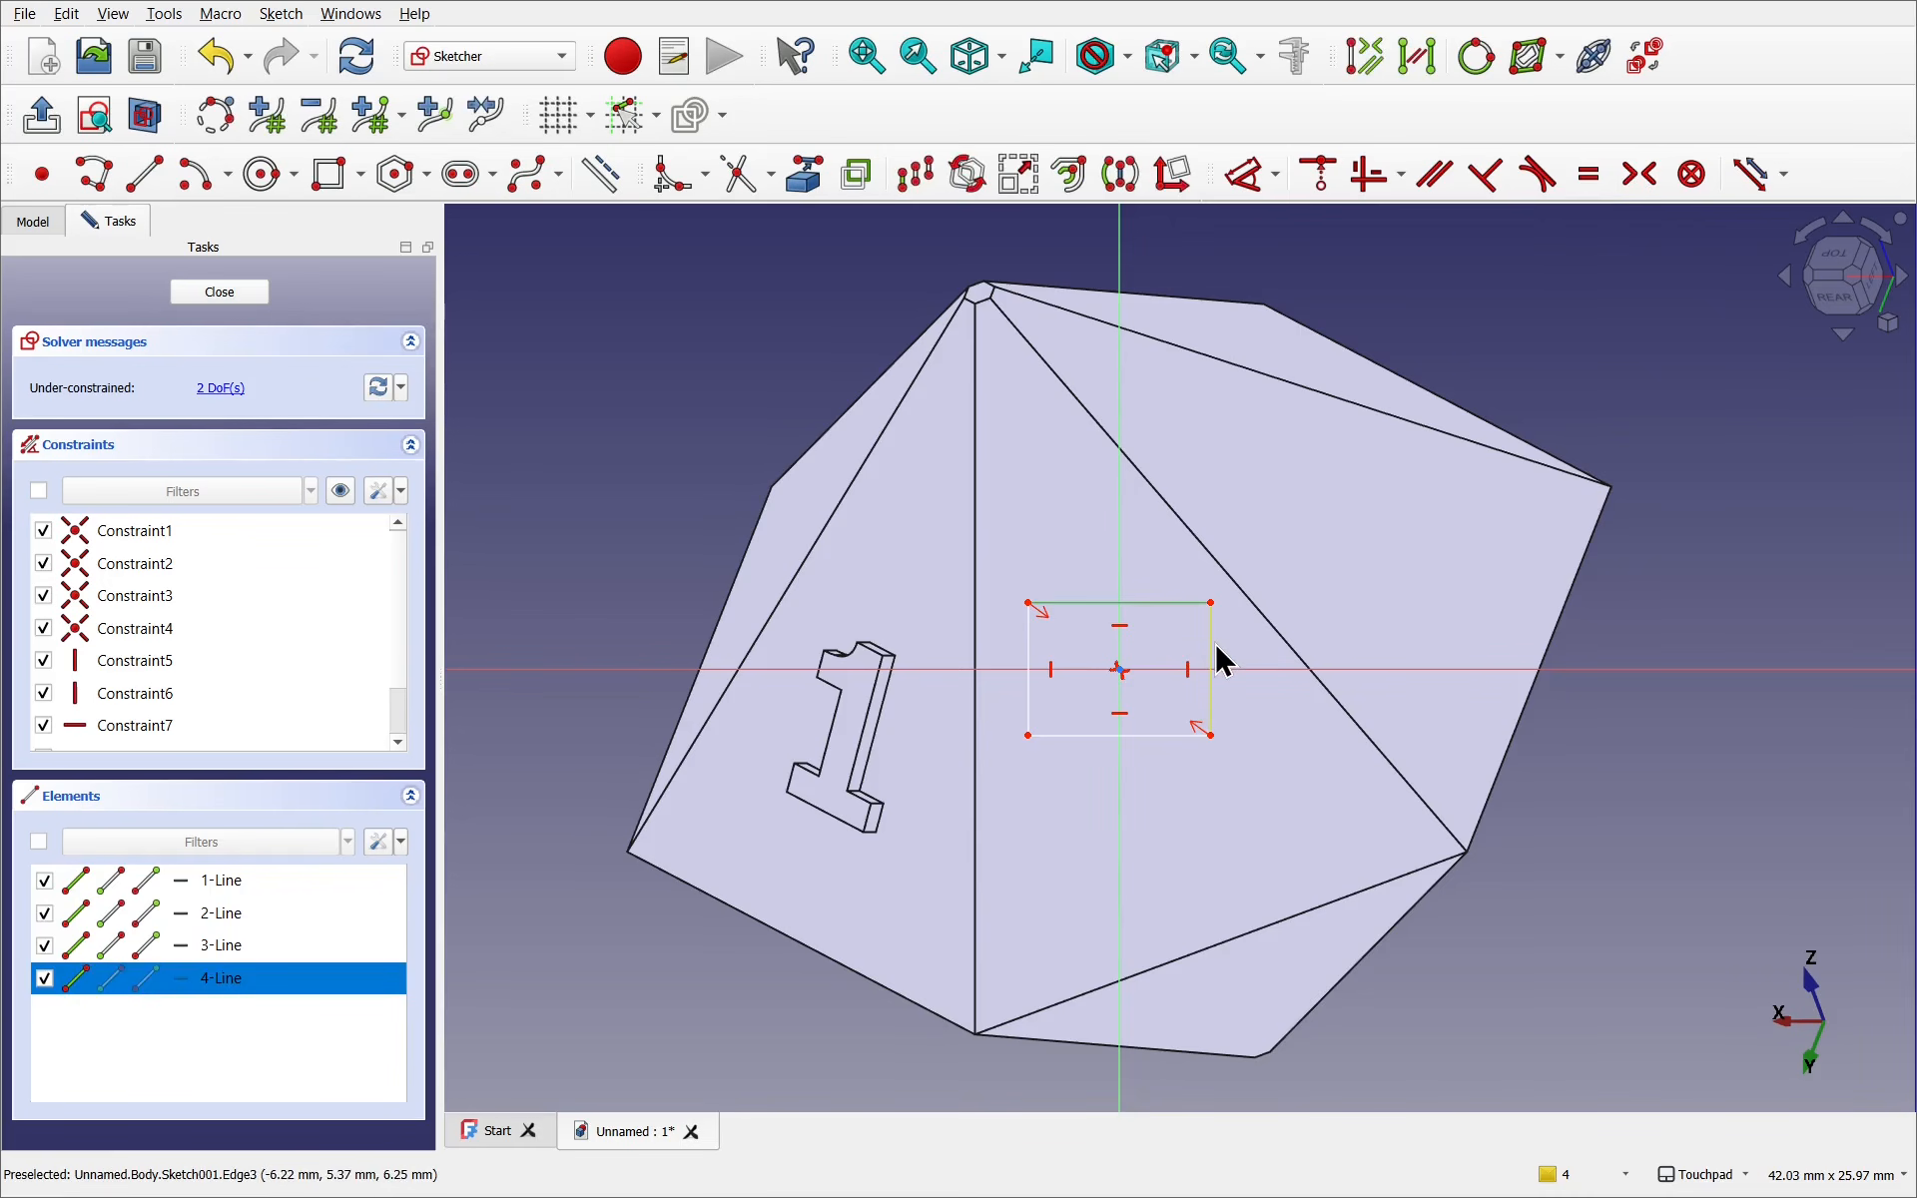
click(1218, 649)
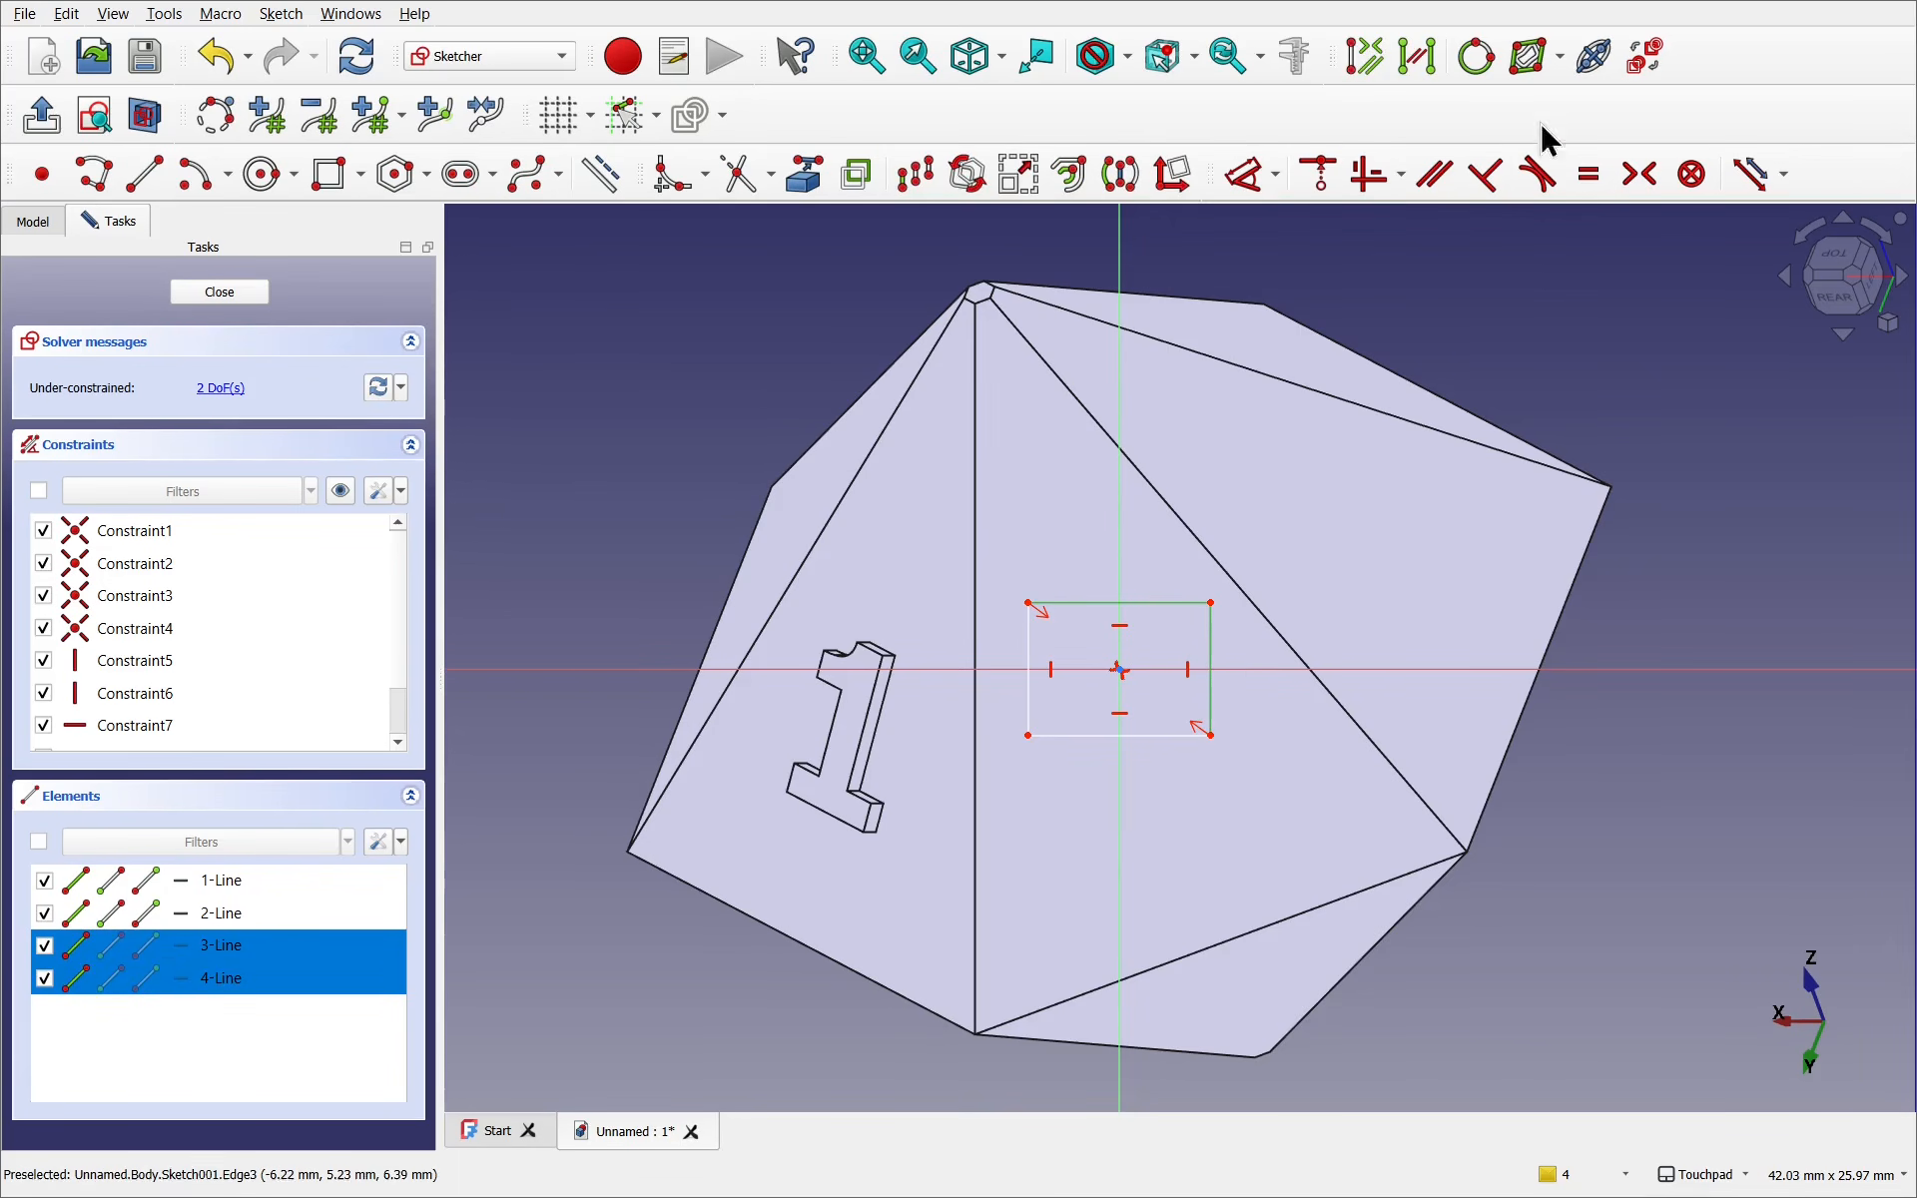
click(1589, 177)
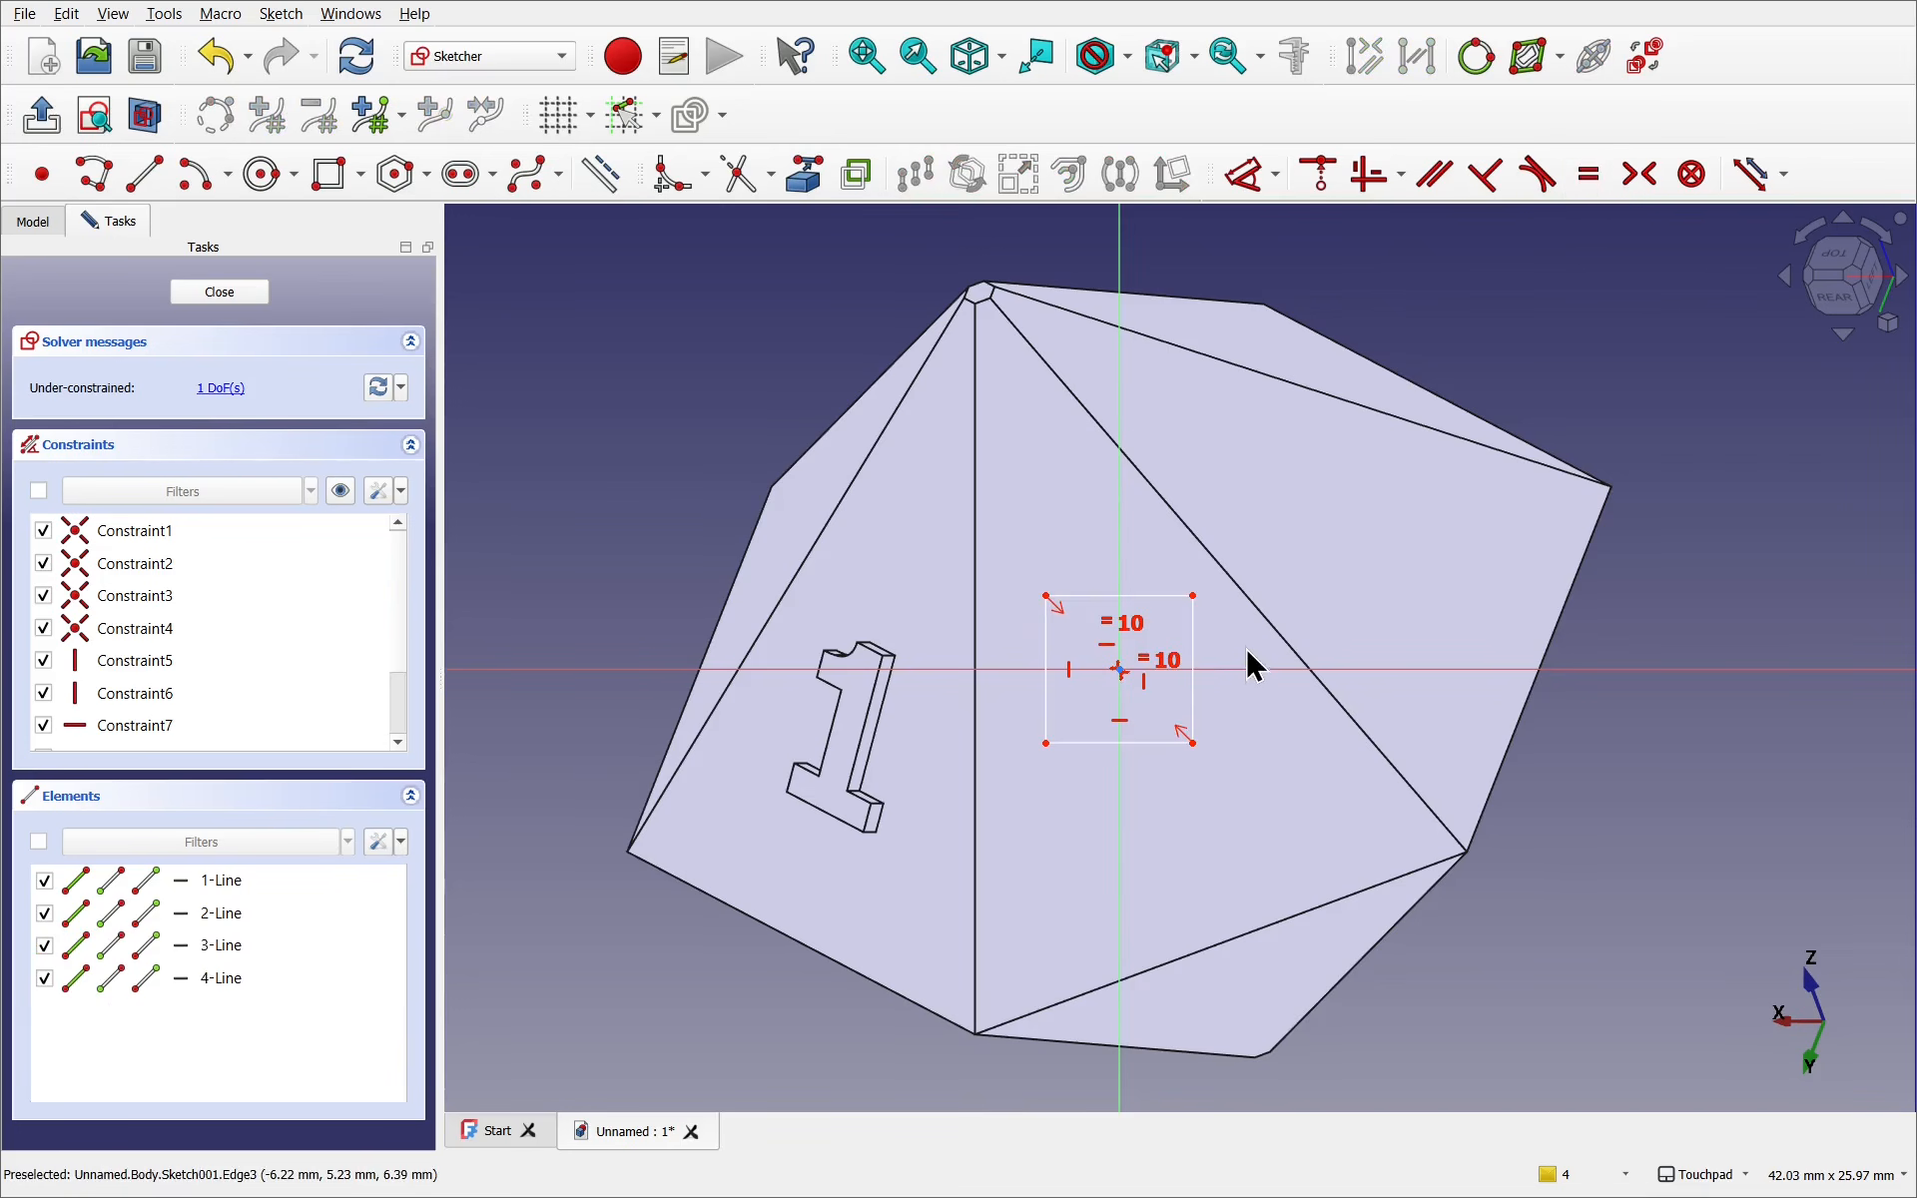
Dimension the square's side as 5 mm and close the sketch
mouse_move(1199, 751)
mouse_down()
mouse_move(1219, 772)
mouse_move(1209, 759)
mouse_up()
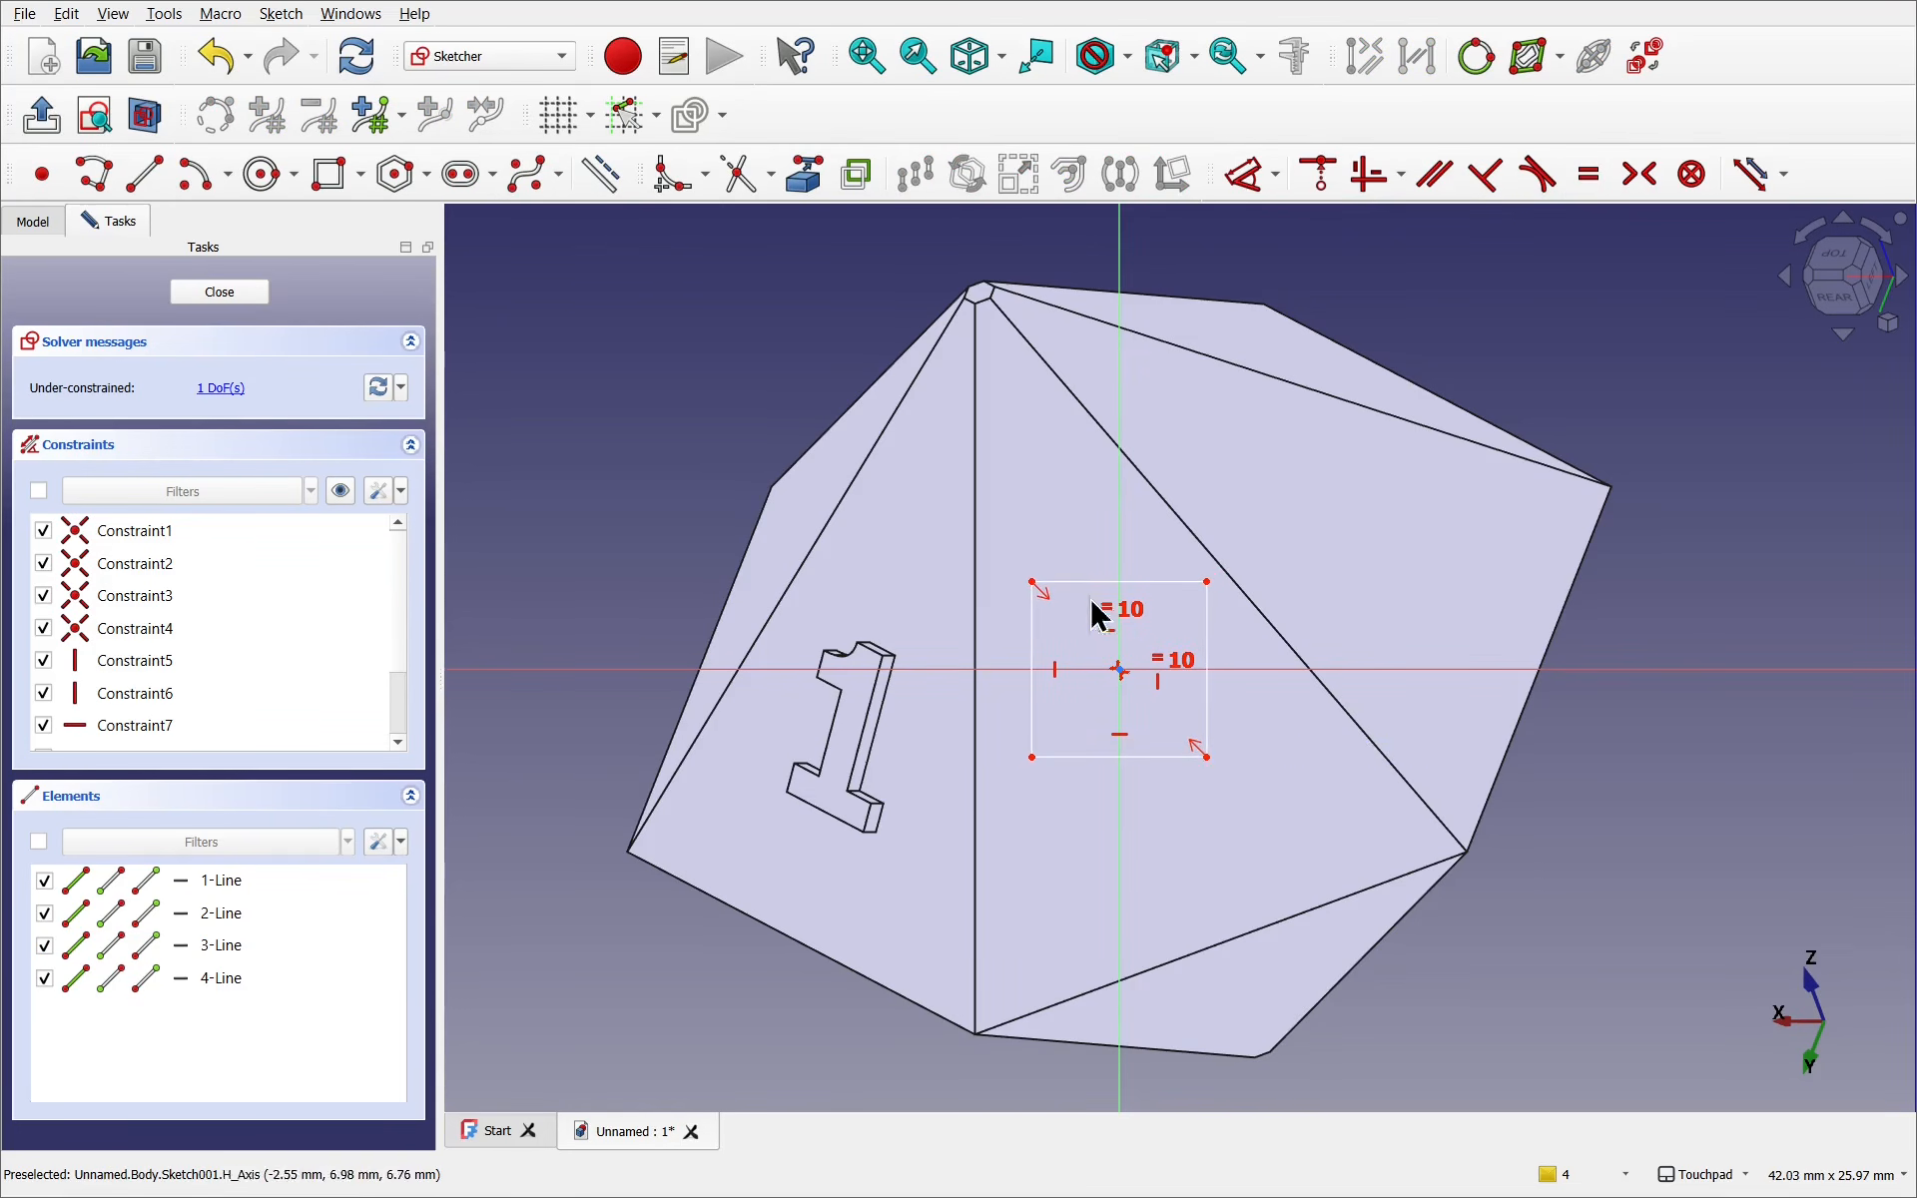
click(1122, 581)
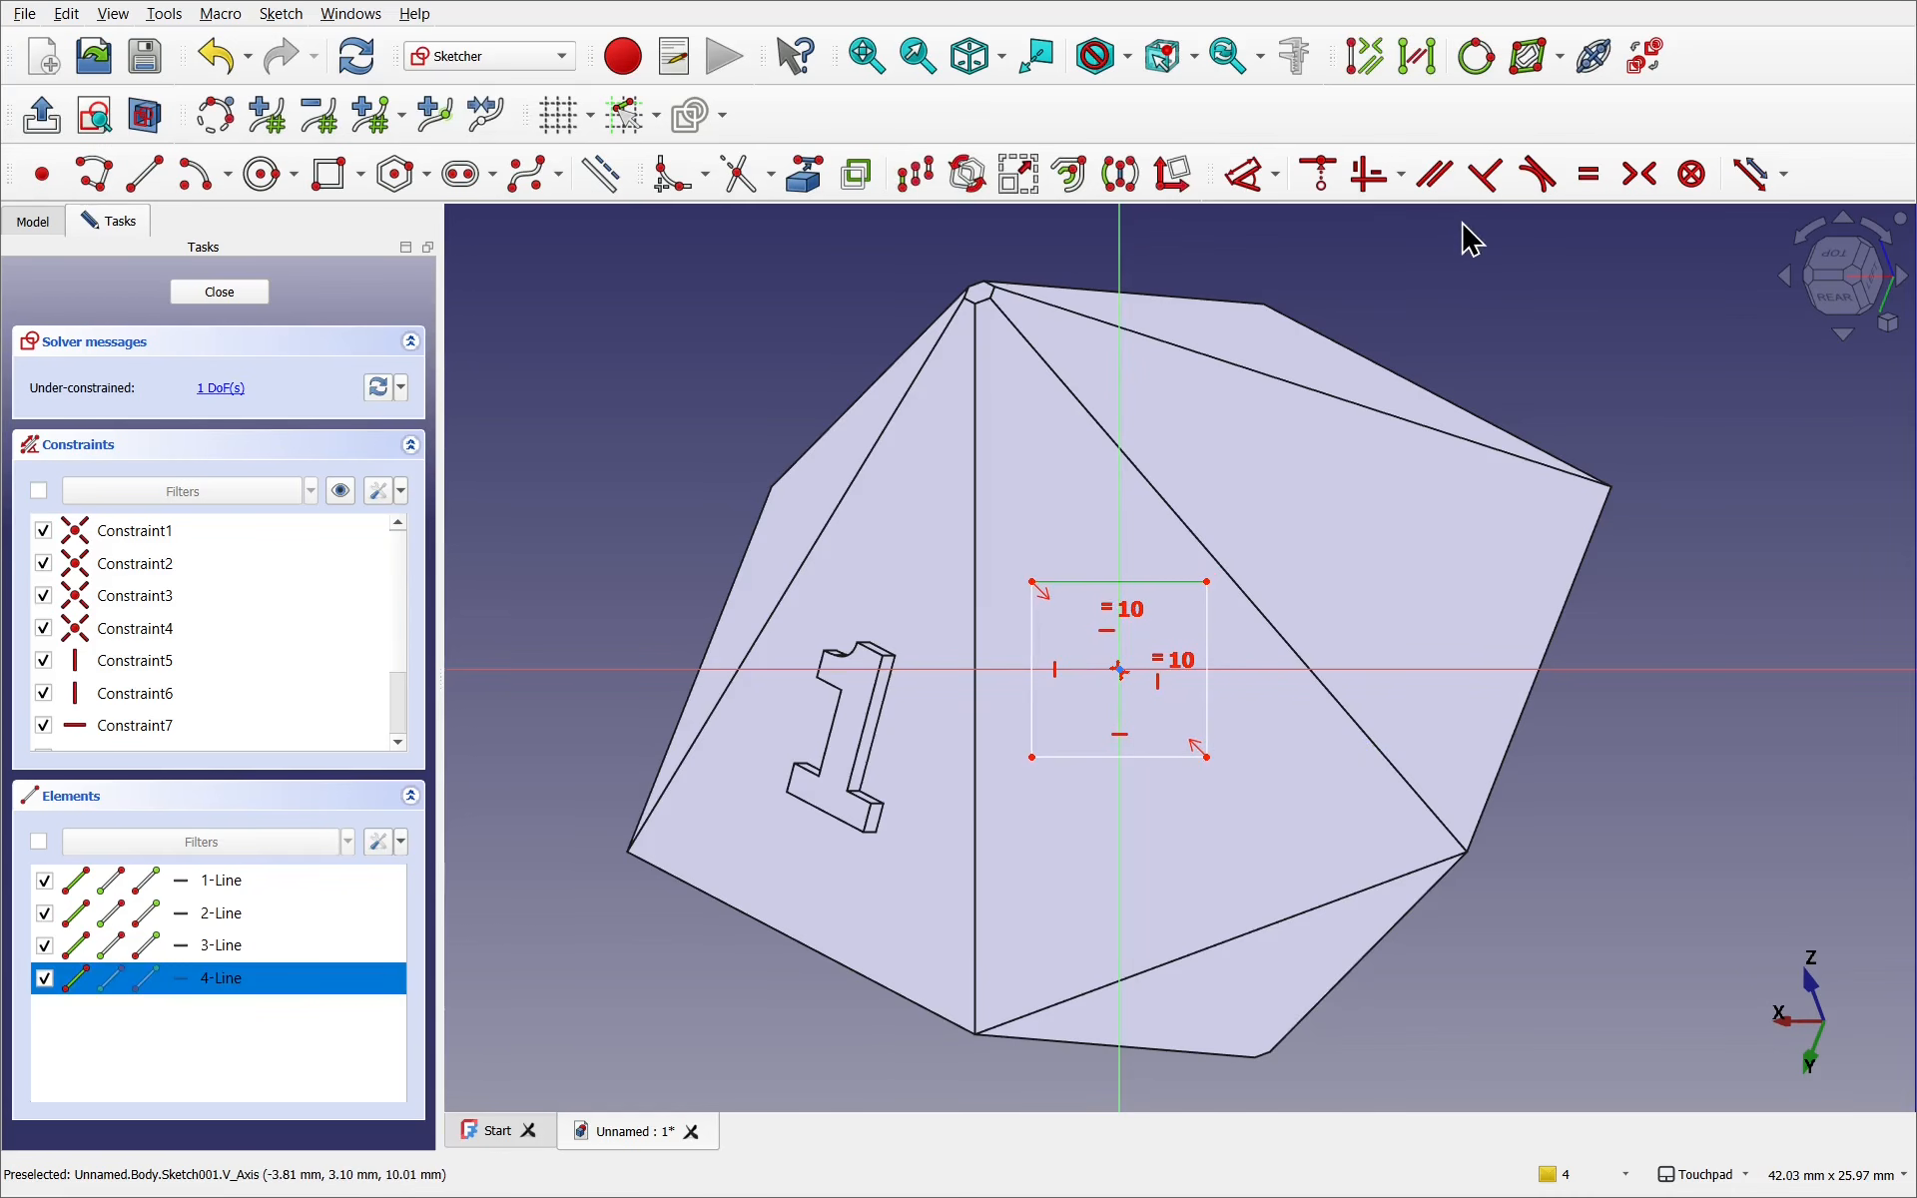
click(1251, 190)
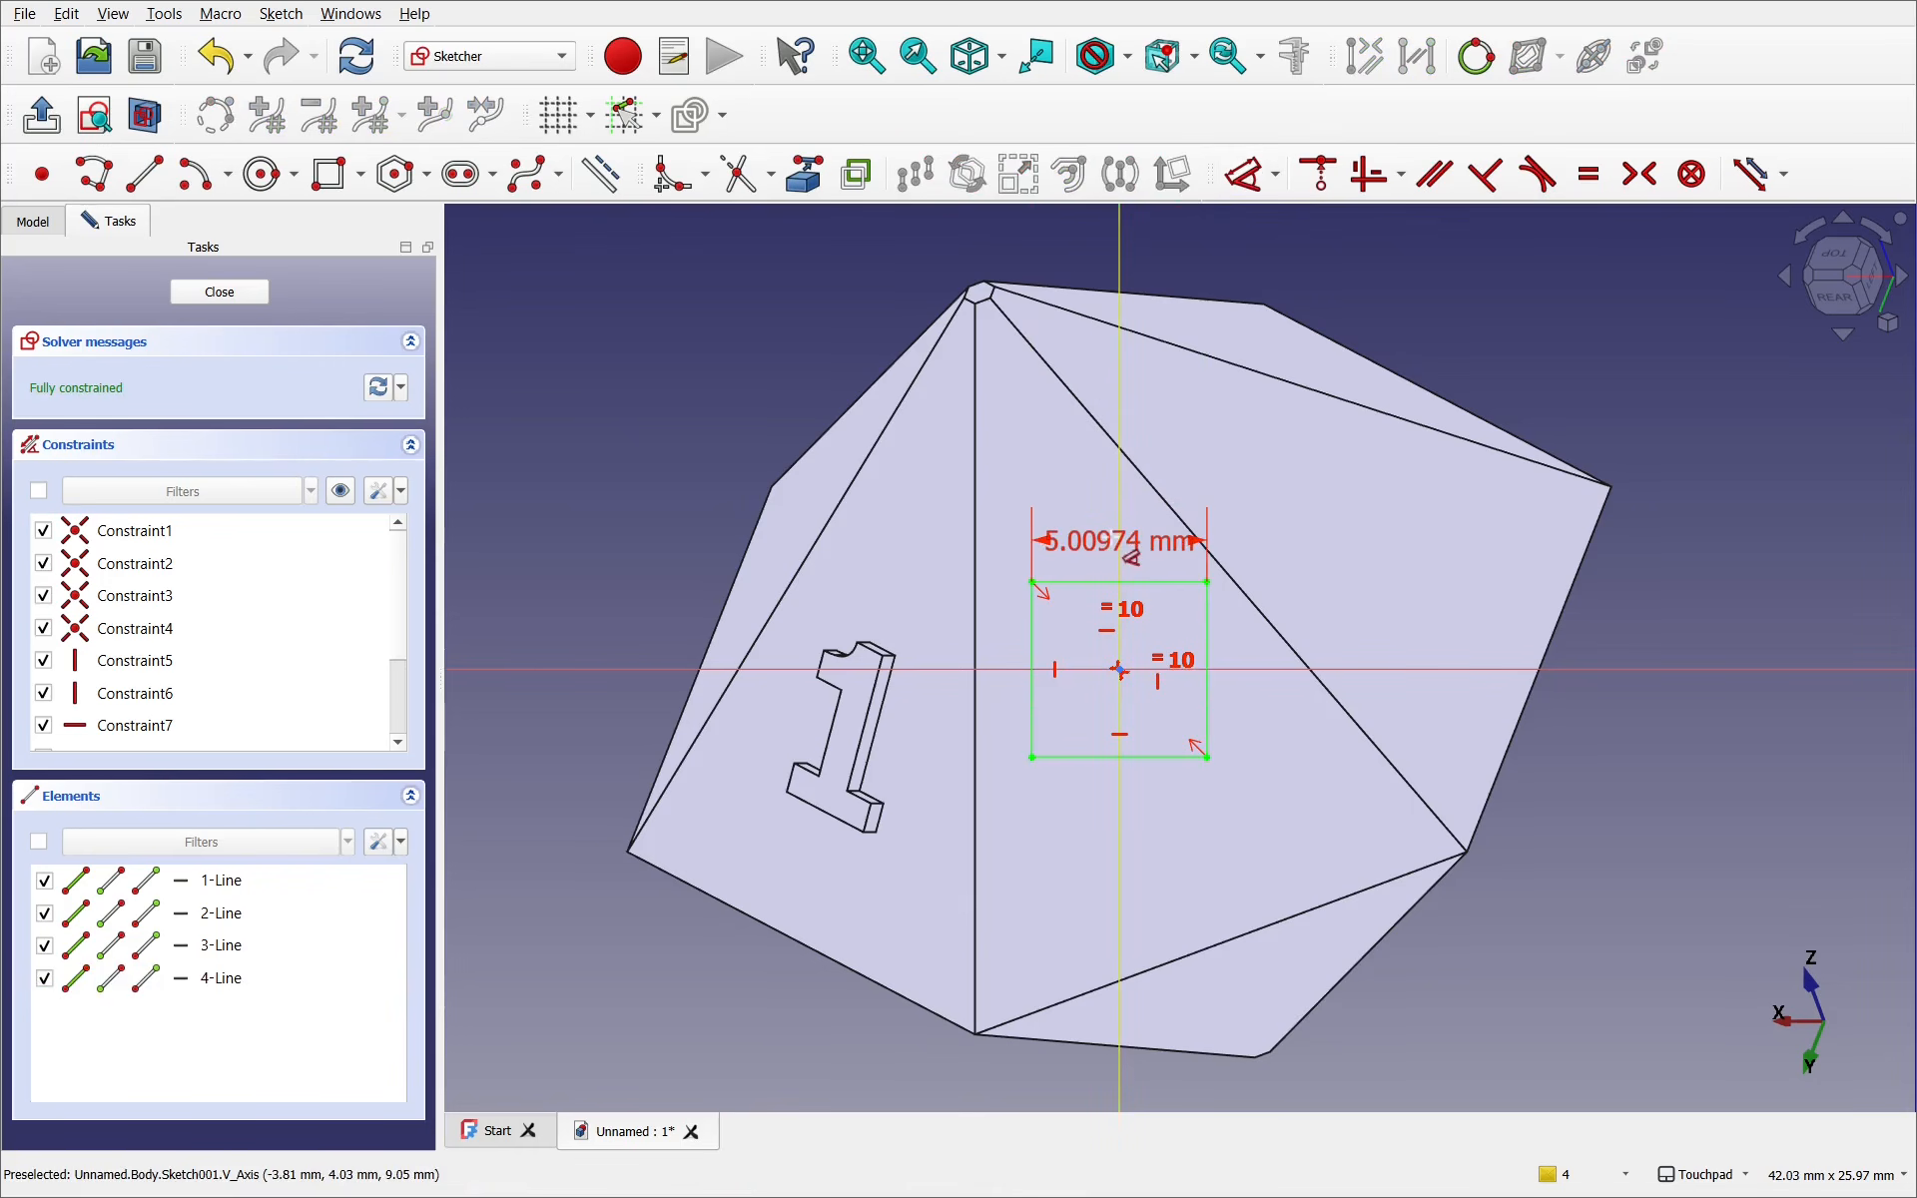
click(1086, 536)
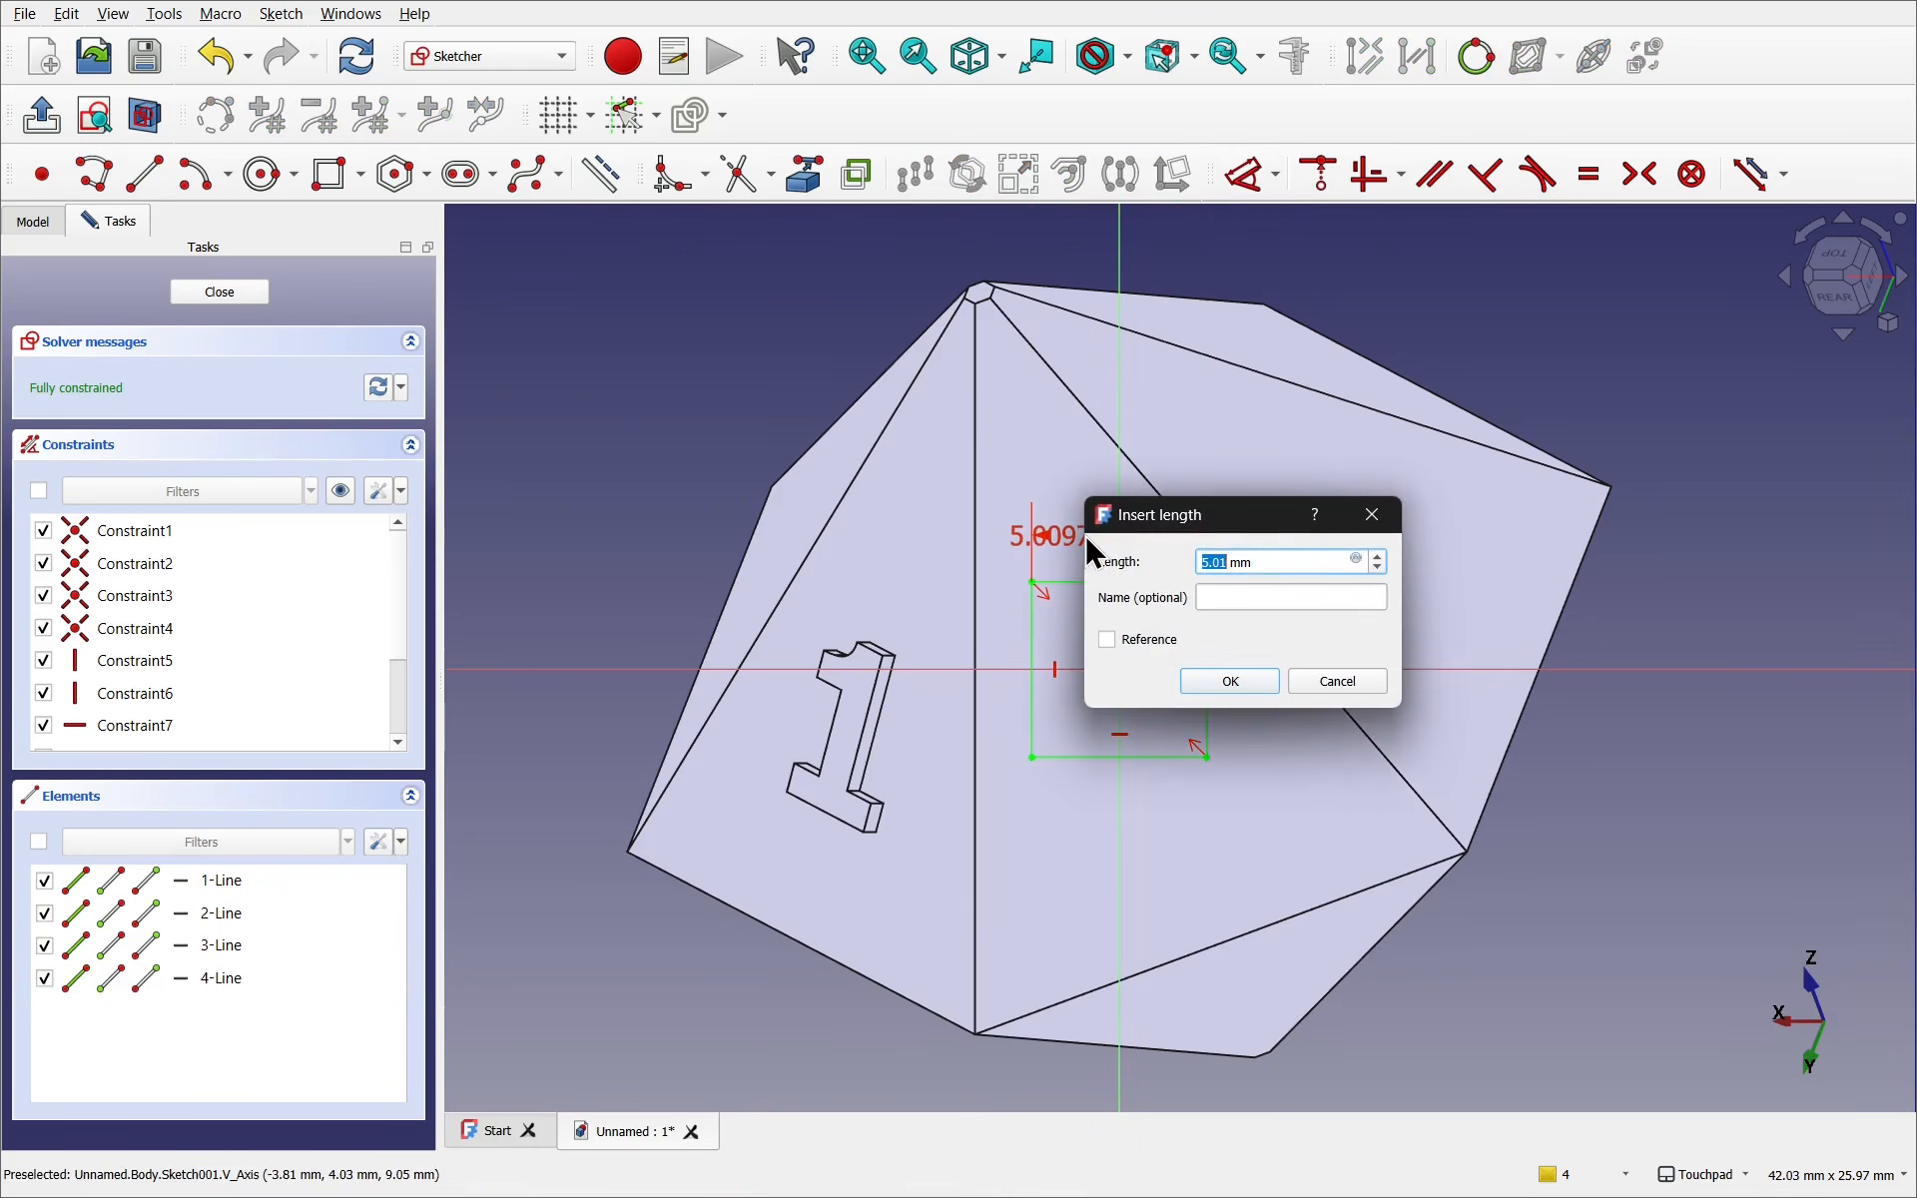
text(4)
key(BackSpace)
text(5)
key(Return)
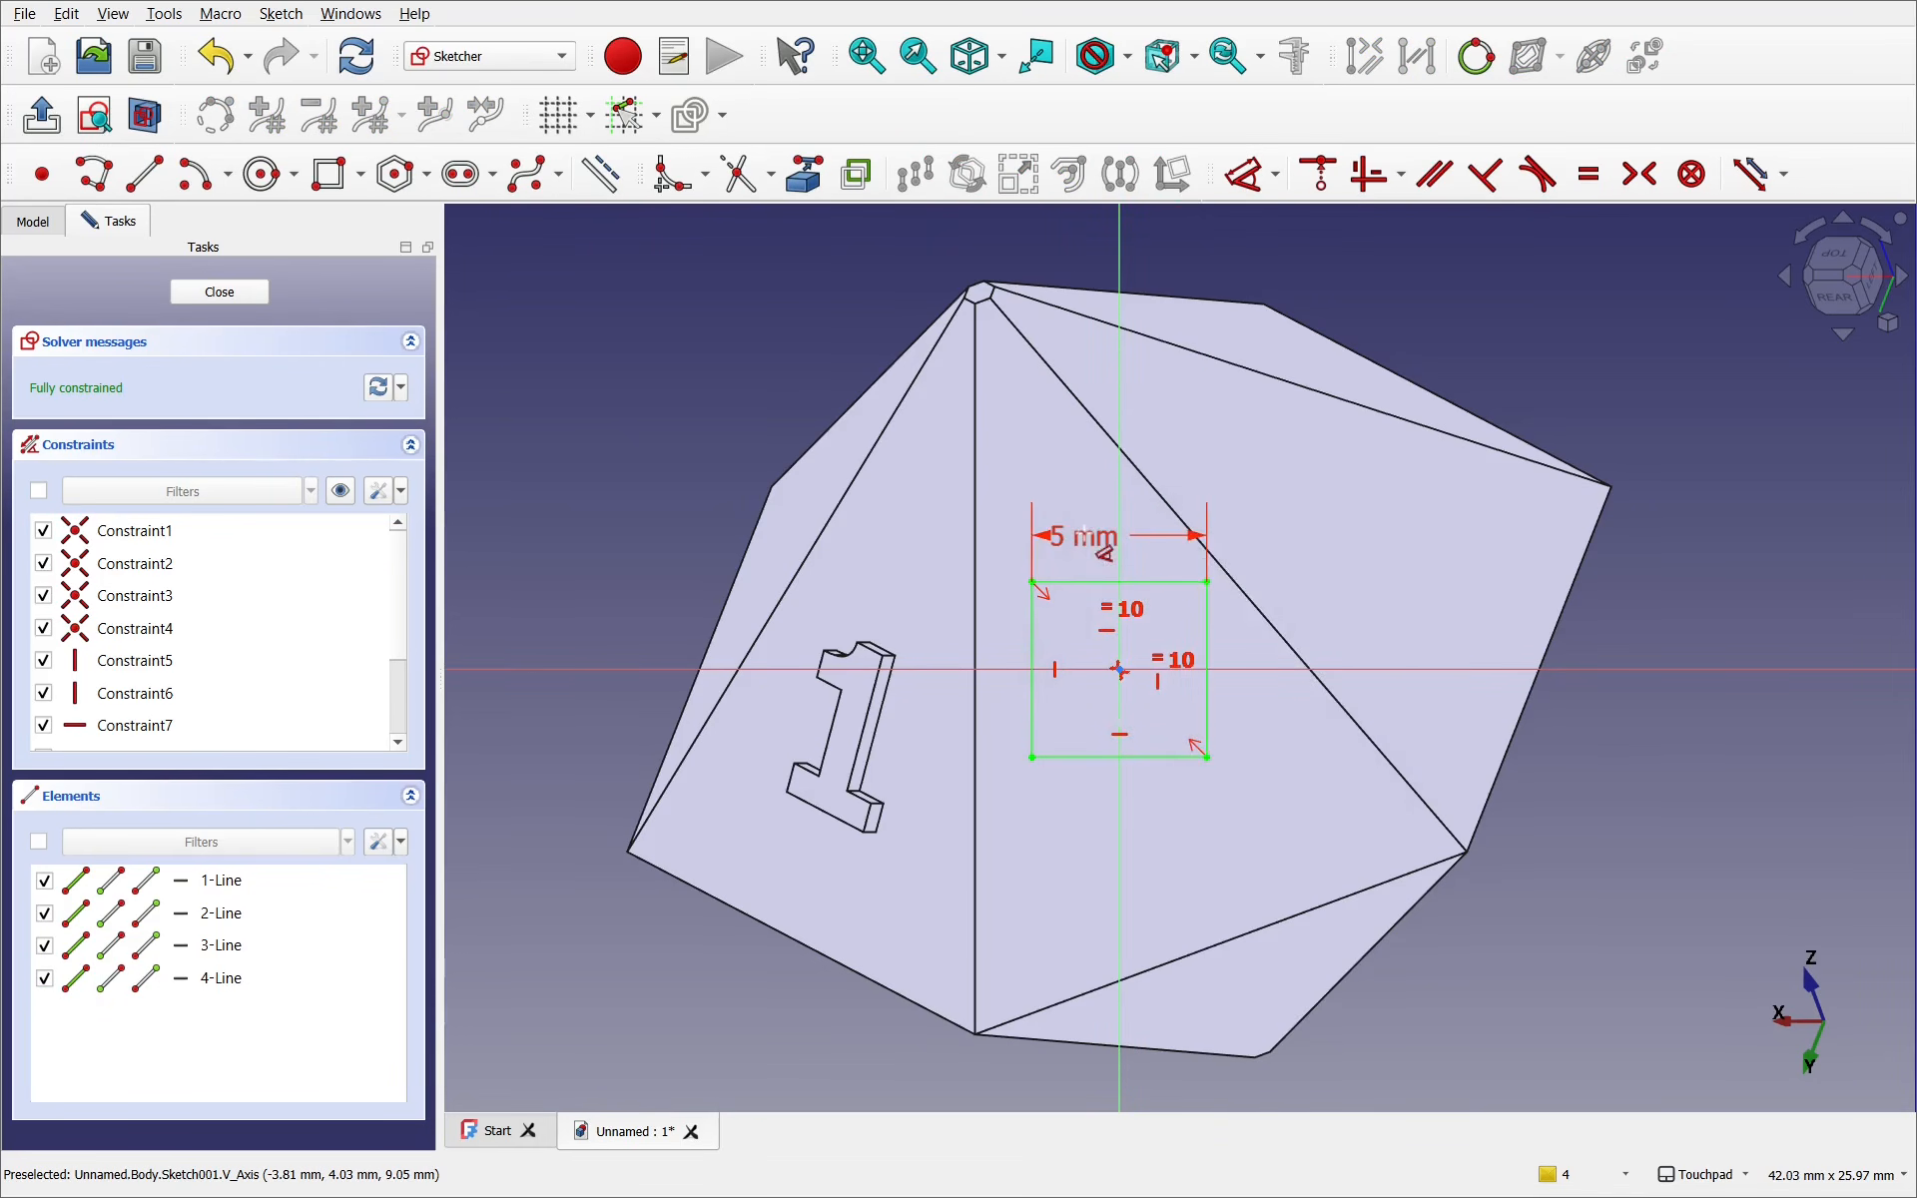
click(220, 291)
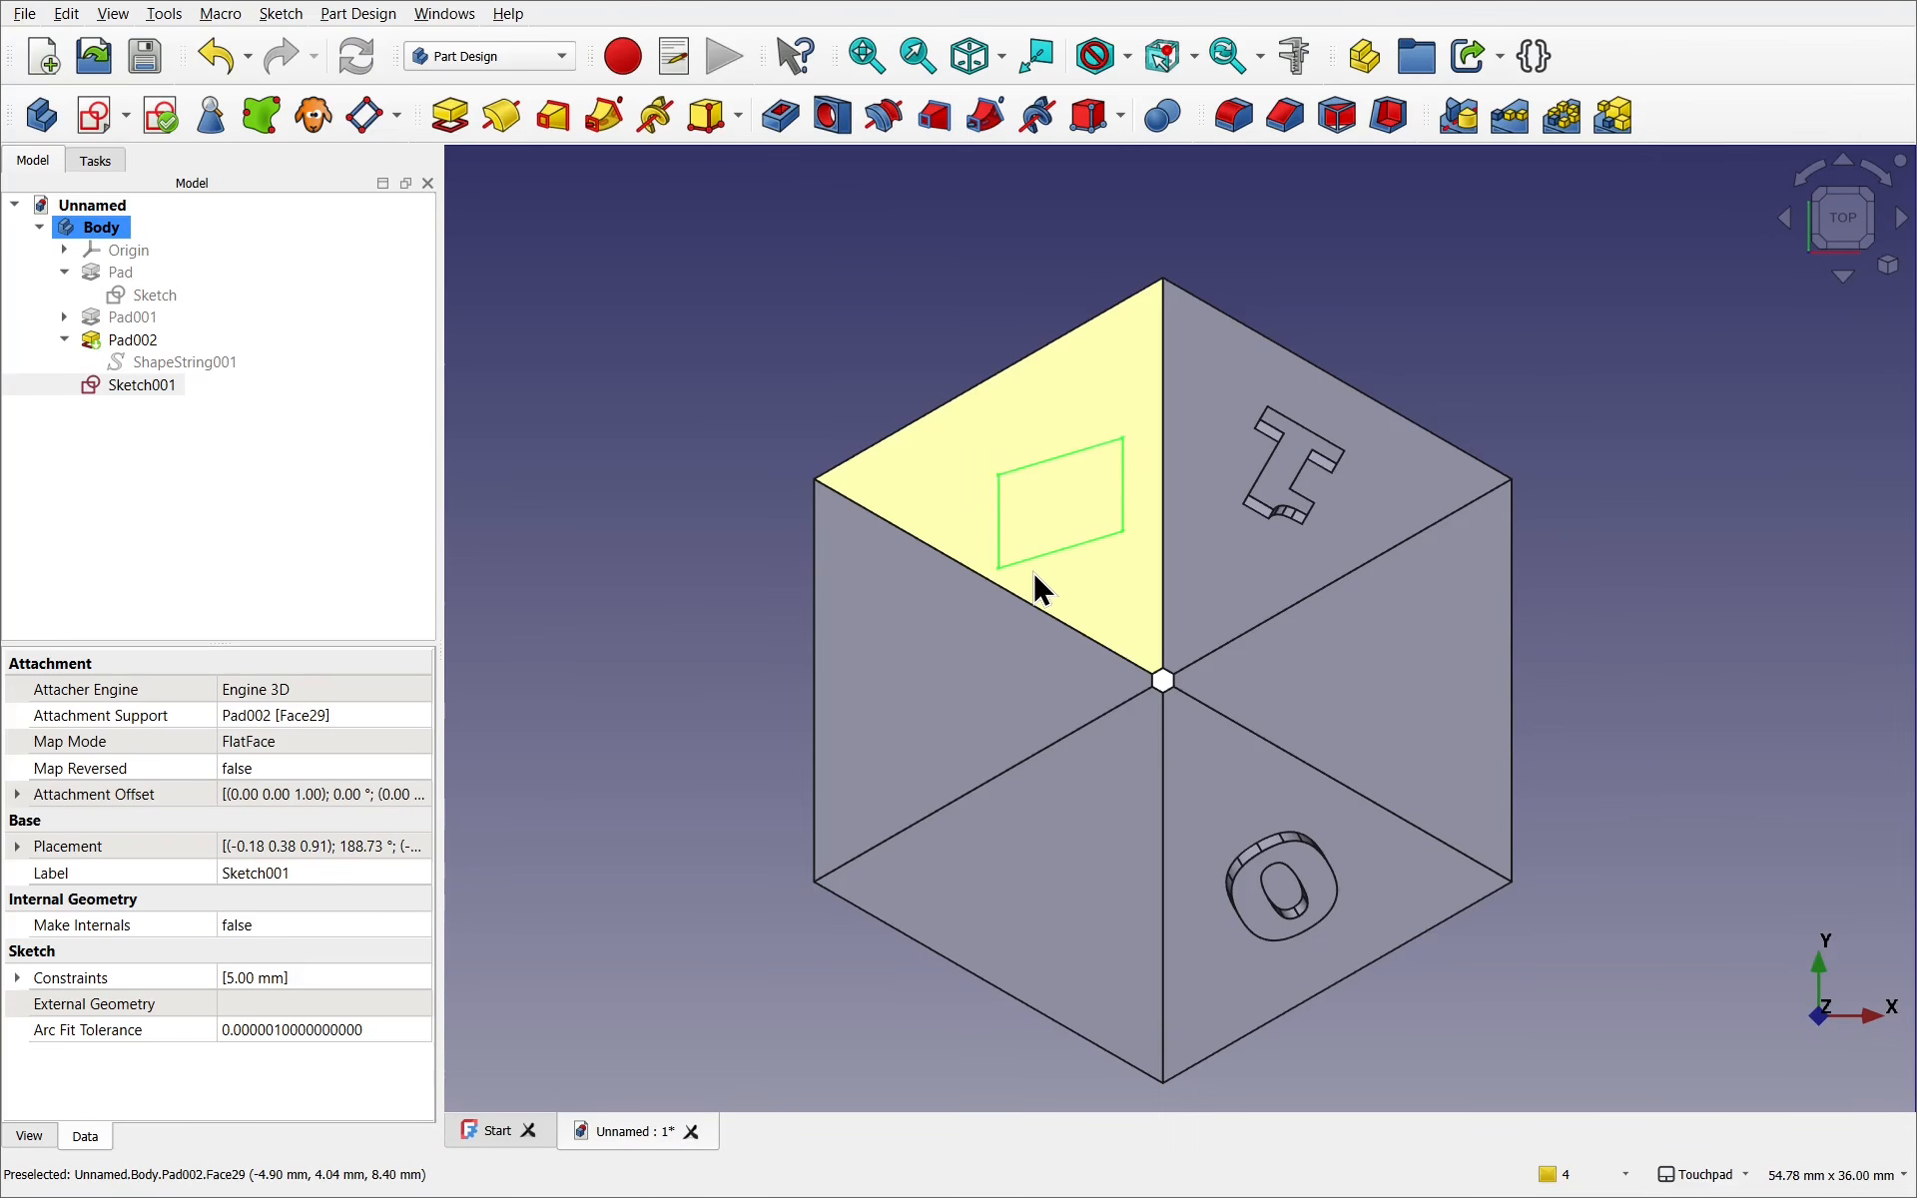
Examine the square sketch's rotation on its face, with the view aligned to the face and the die's tip pointing up
click(113, 388)
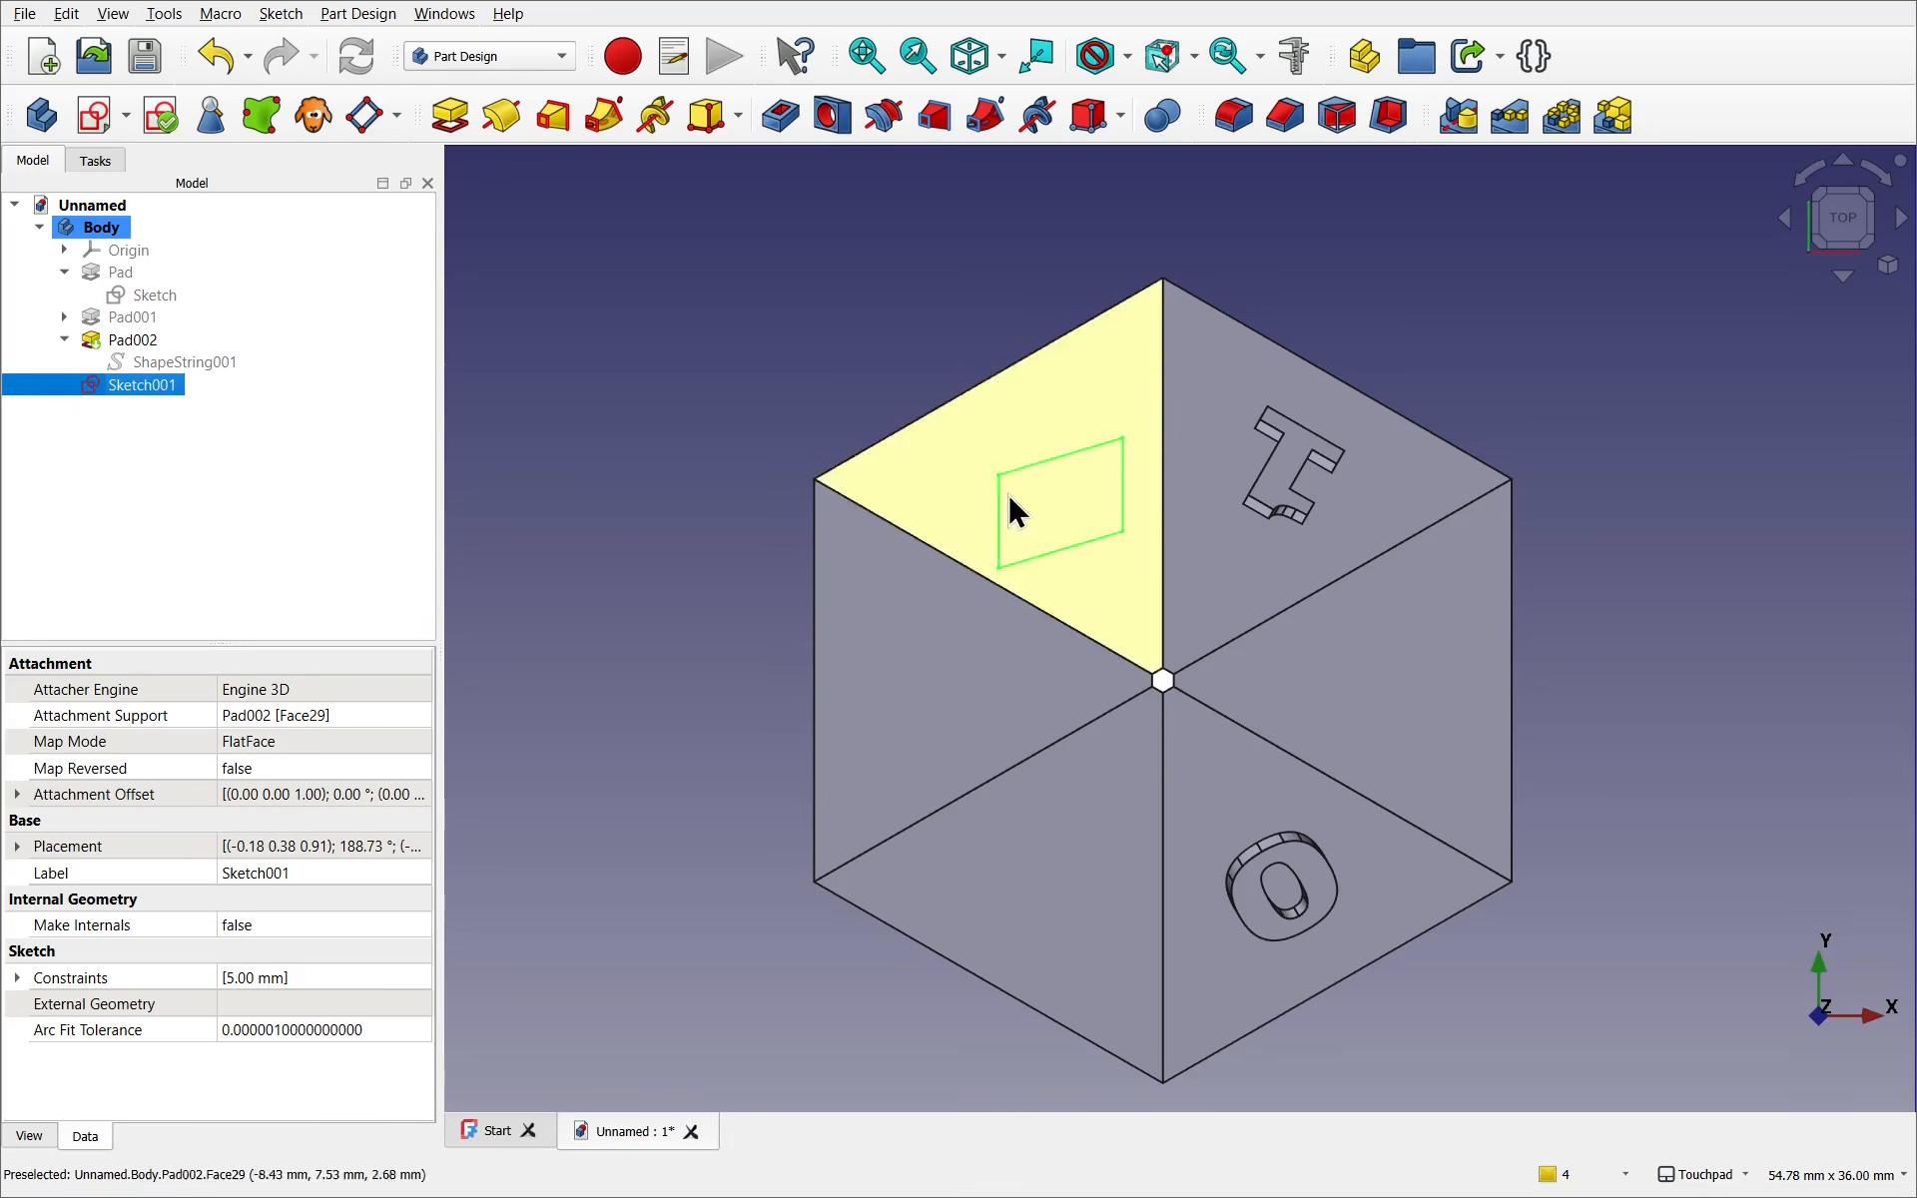
mouse_move(861, 797)
middle_down()
mouse_move(1062, 873)
mouse_move(1423, 701)
middle_up()
mouse_move(716, 352)
middle_down()
mouse_move(667, 381)
mouse_move(620, 518)
mouse_move(1088, 633)
mouse_move(1267, 403)
mouse_move(1068, 356)
mouse_move(998, 460)
mouse_move(1202, 672)
mouse_move(1405, 651)
mouse_move(1387, 620)
mouse_move(1258, 659)
mouse_move(1378, 668)
mouse_move(1371, 642)
mouse_move(1660, 475)
middle_up()
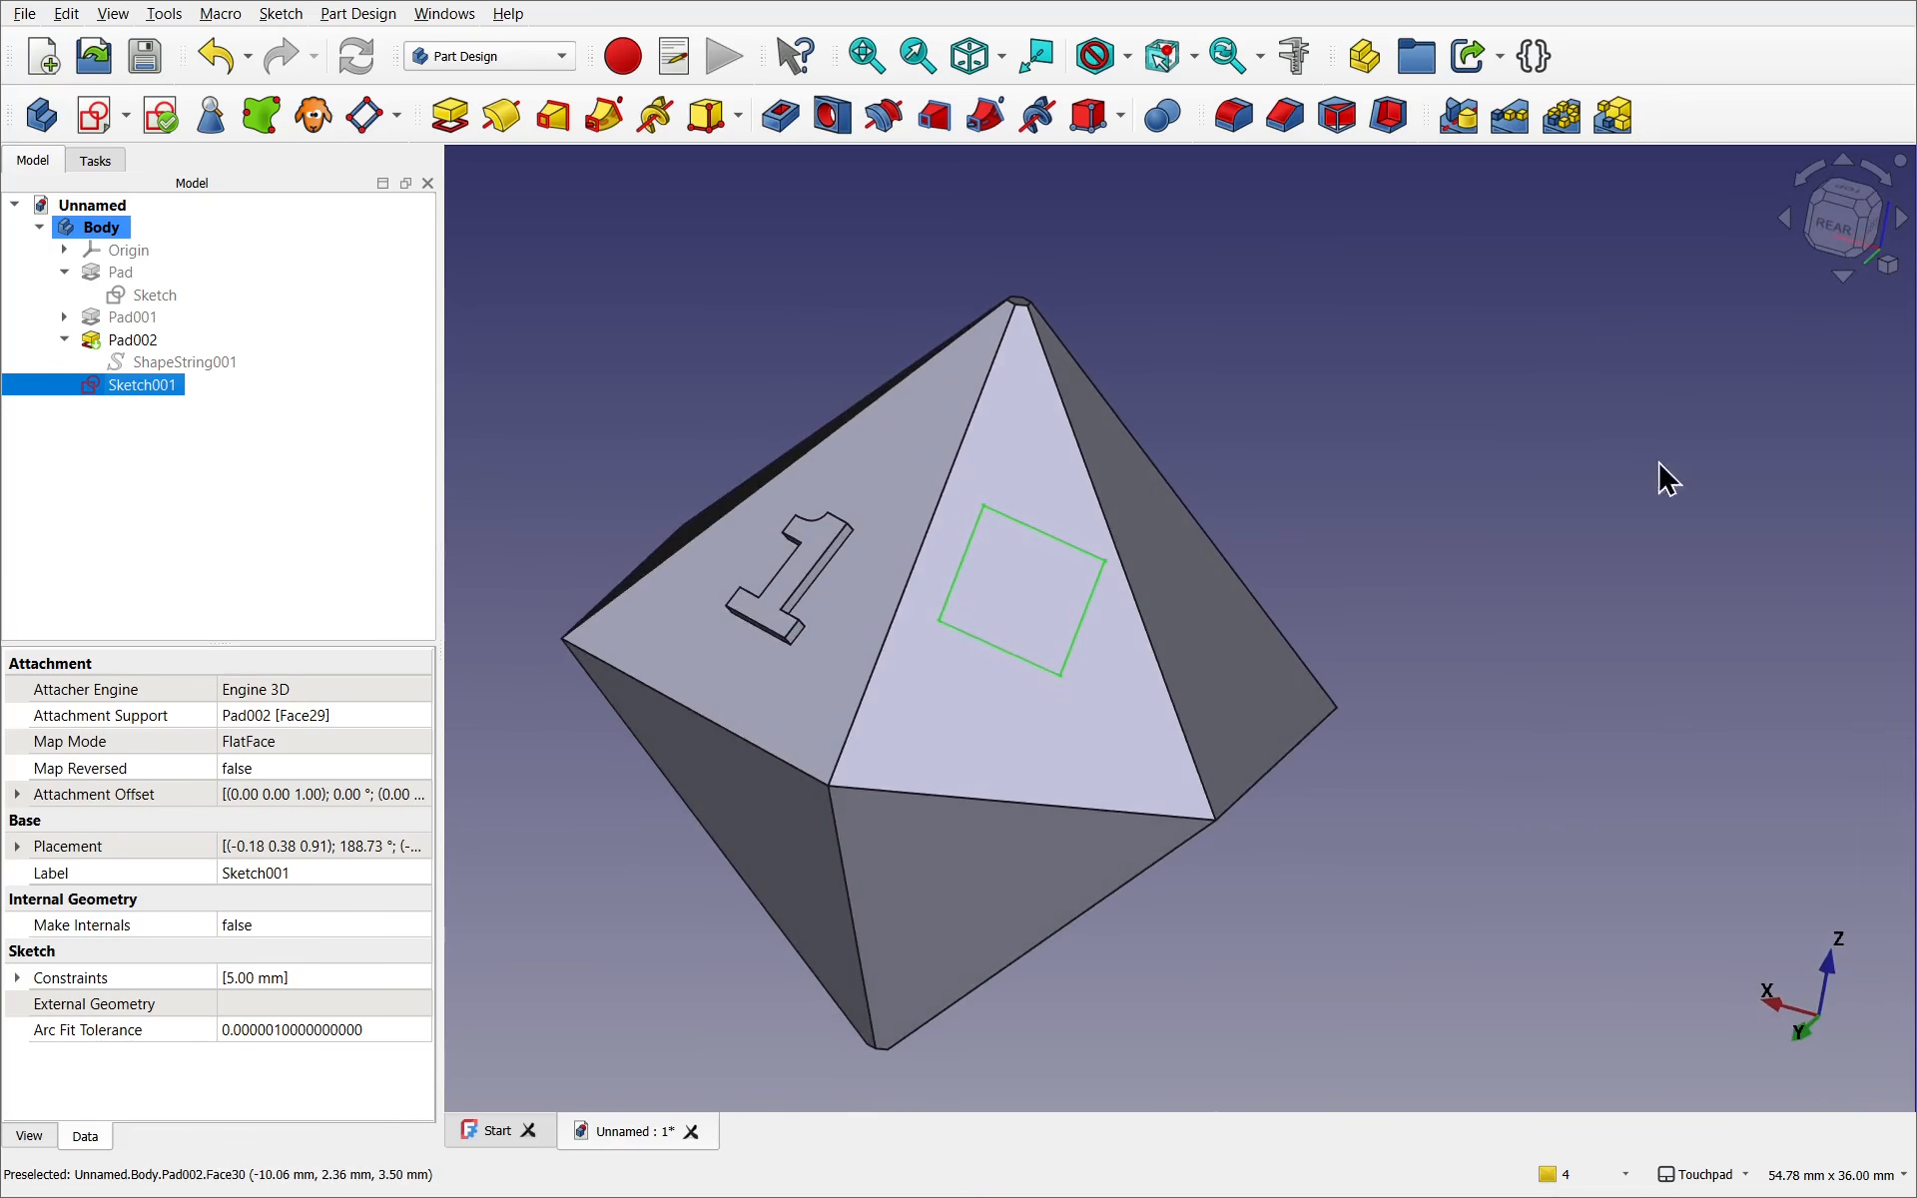
click(1837, 222)
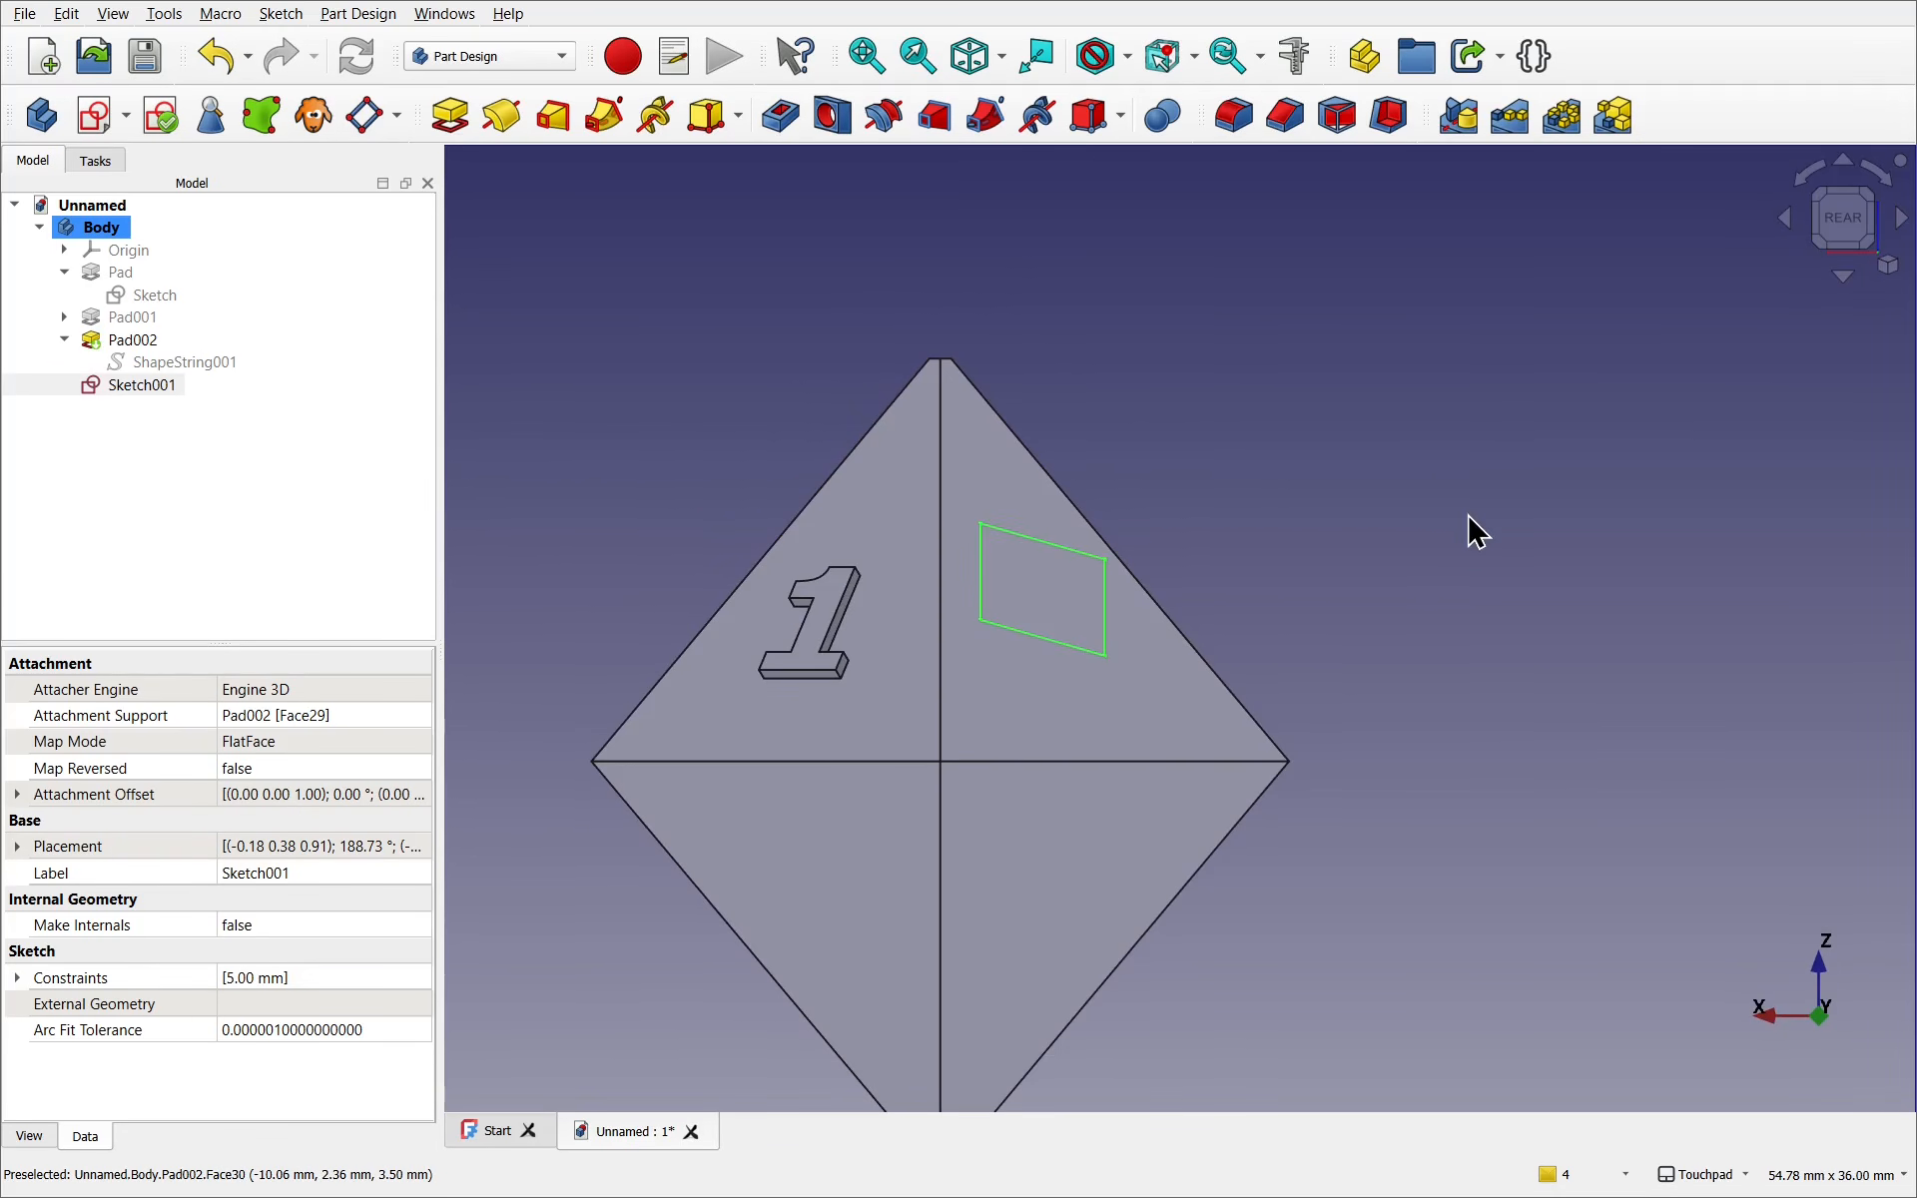
click(1476, 531)
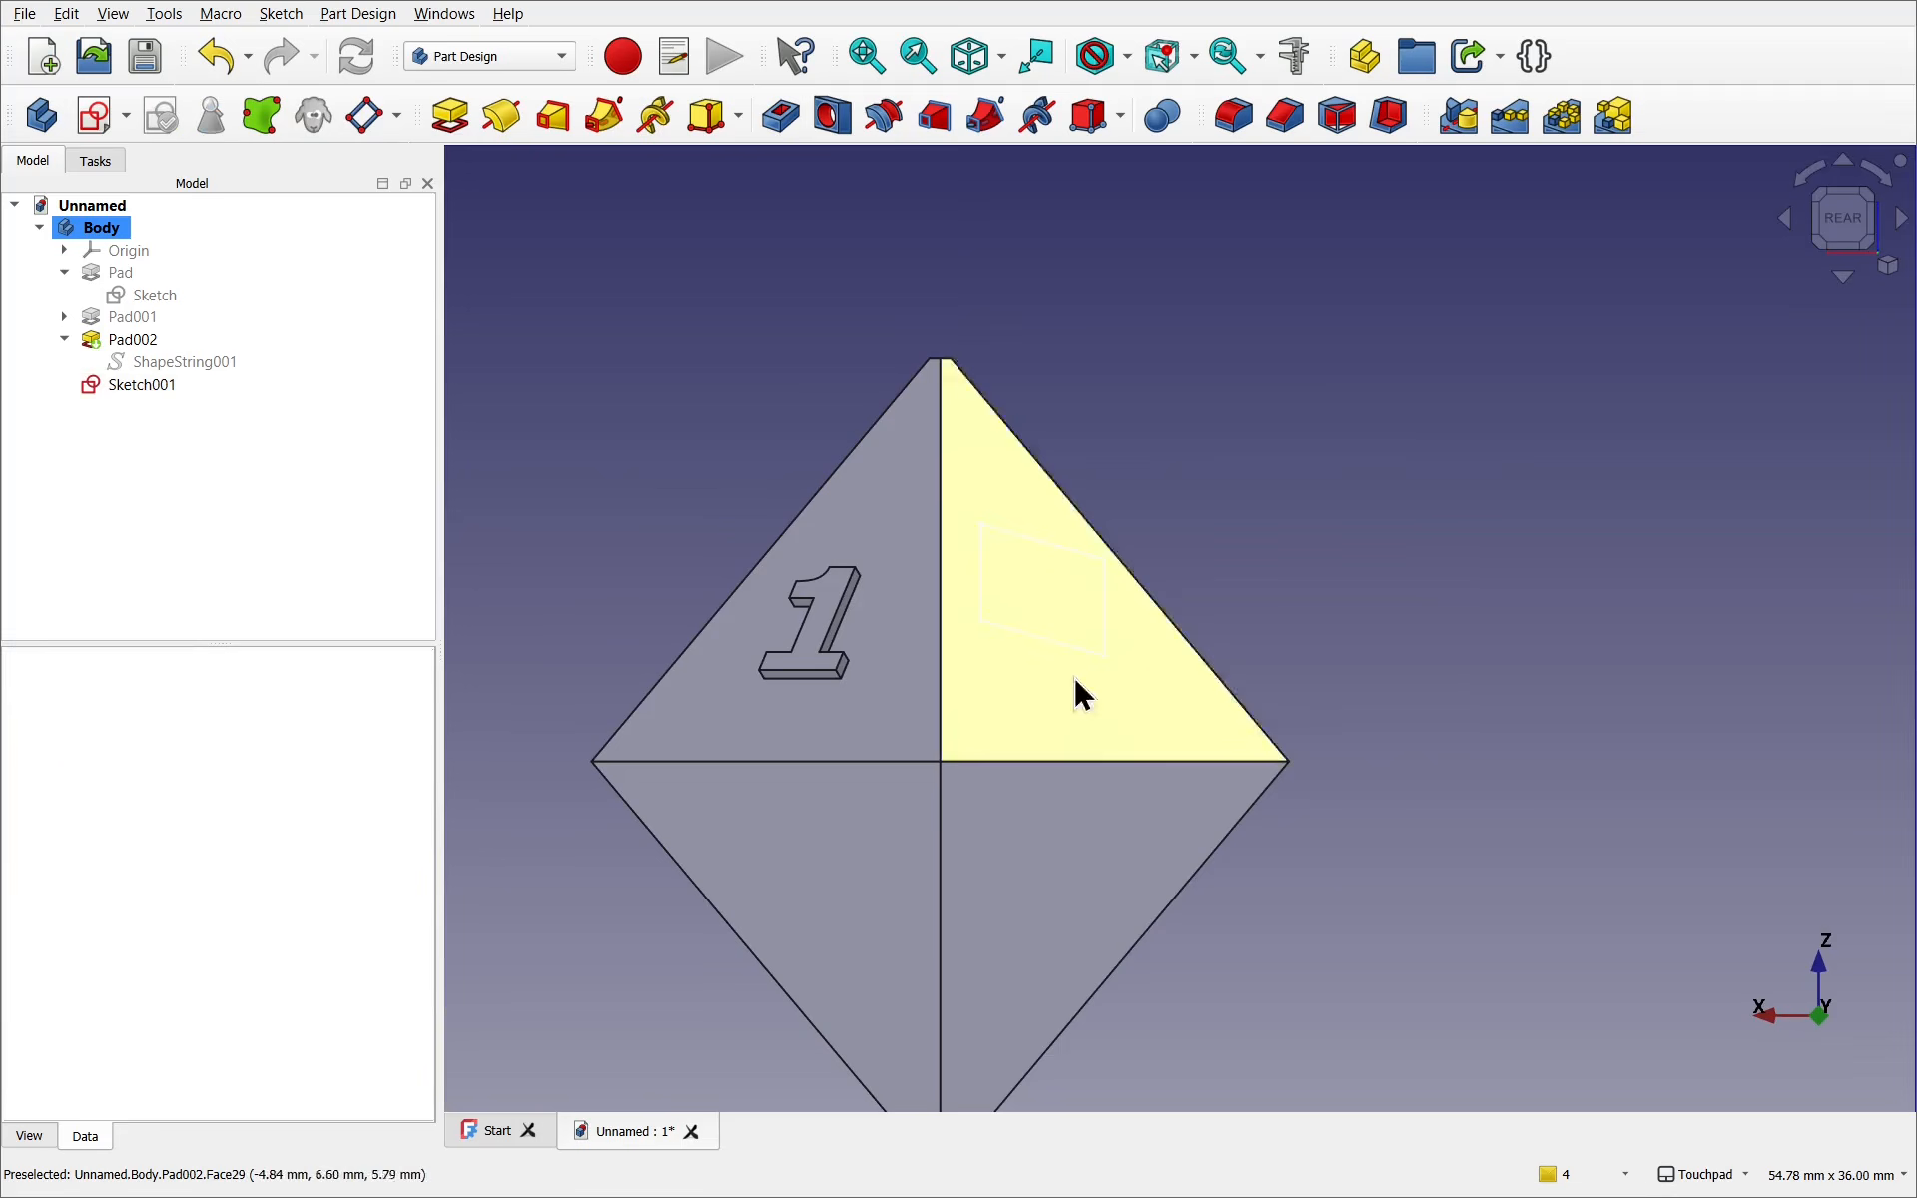
click(1050, 739)
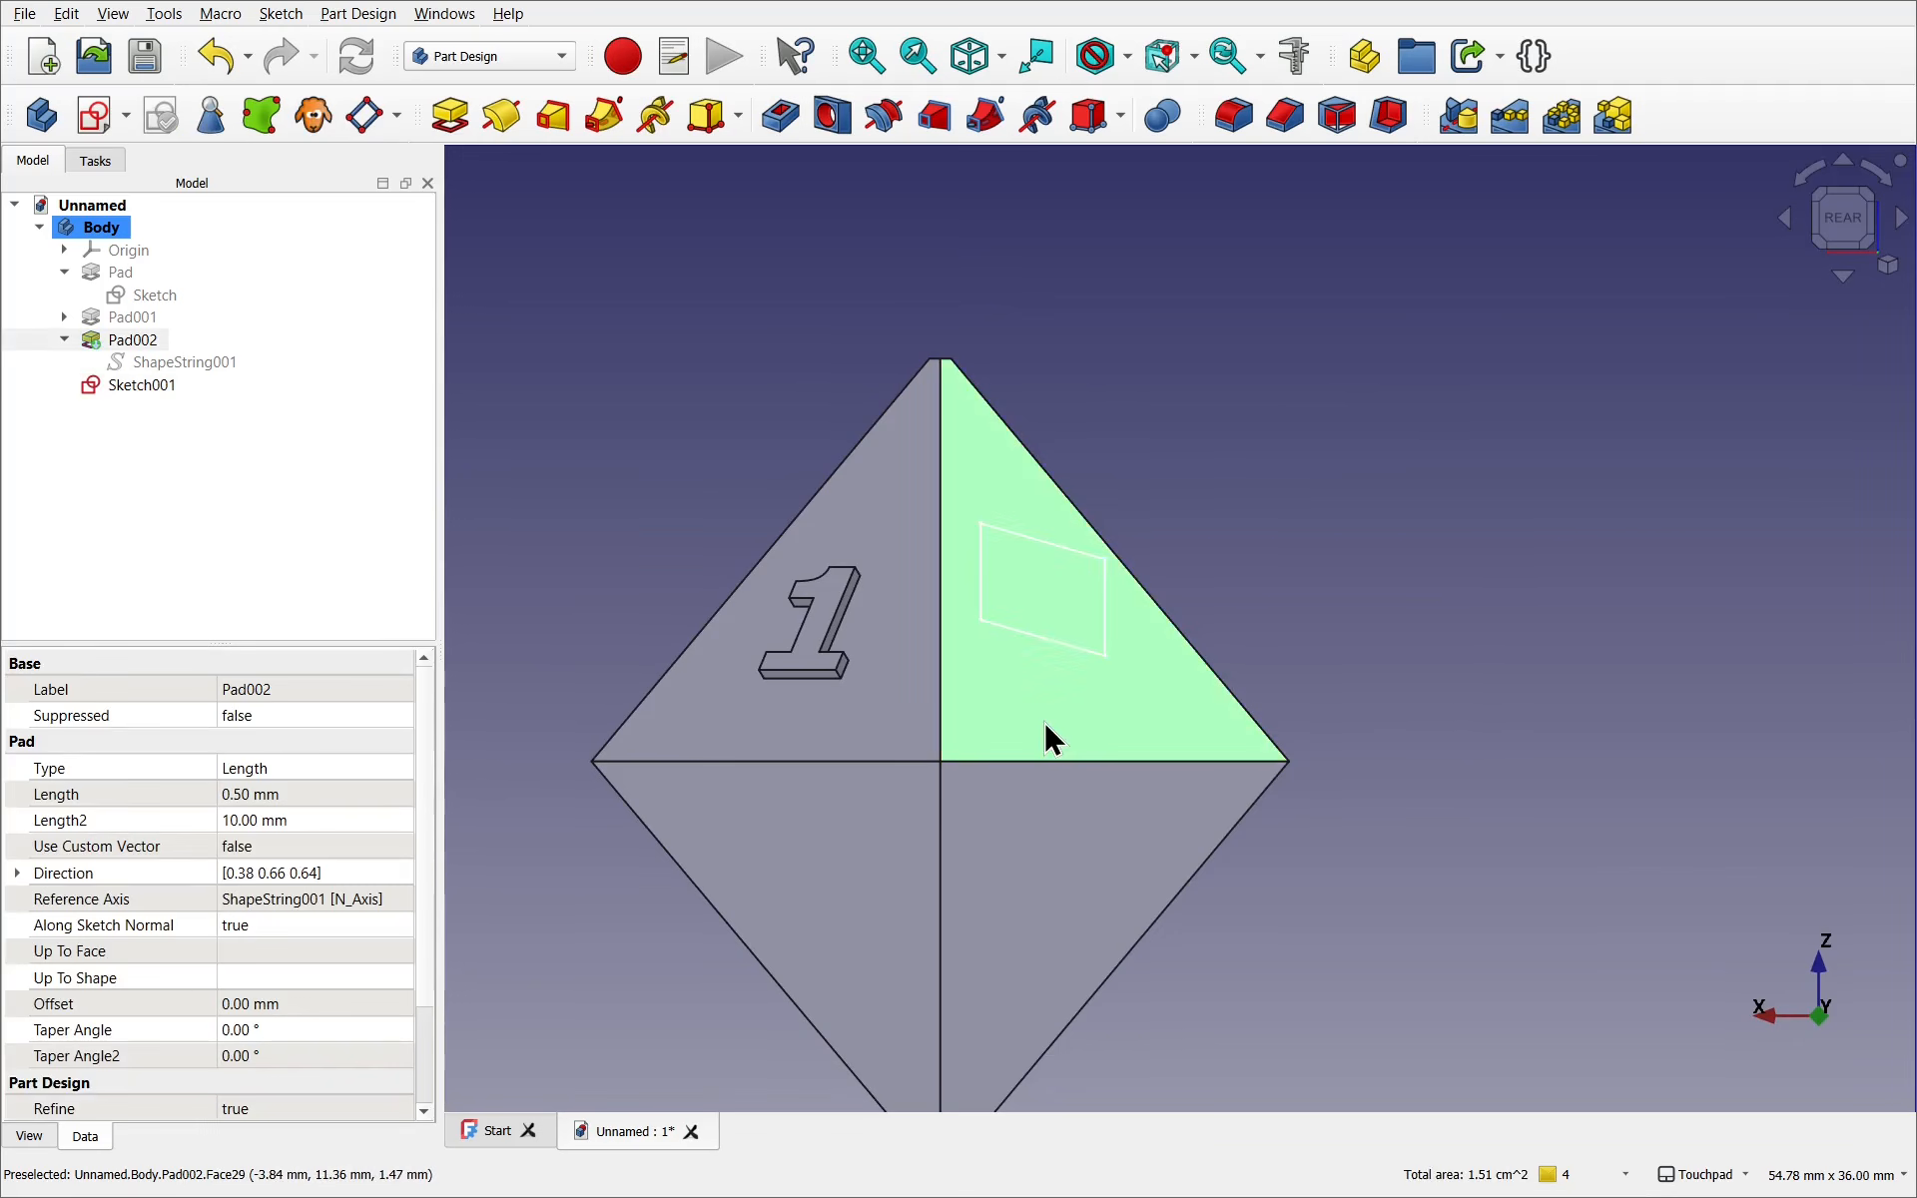
click(1039, 68)
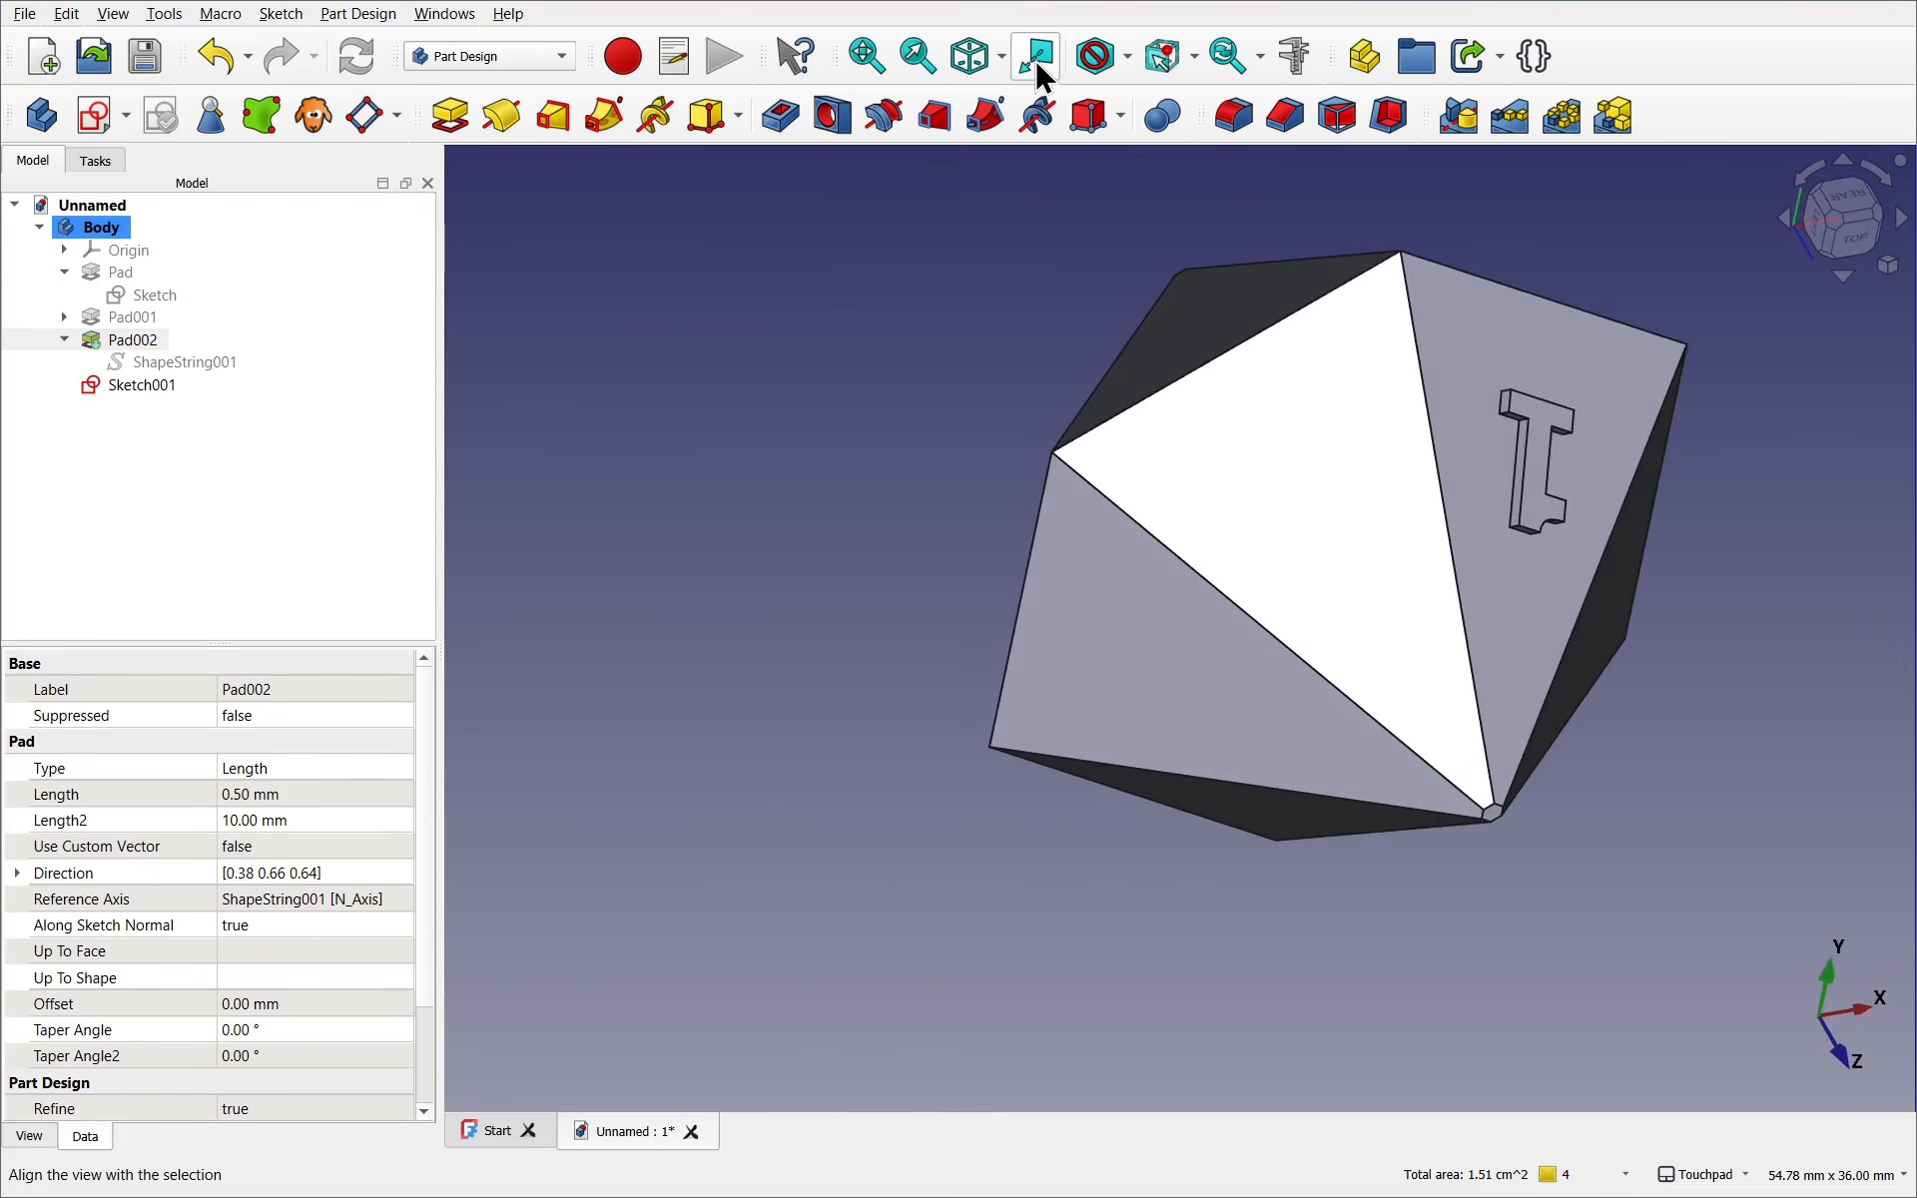
shift+middle_drag(1321, 350, 1137, 499)
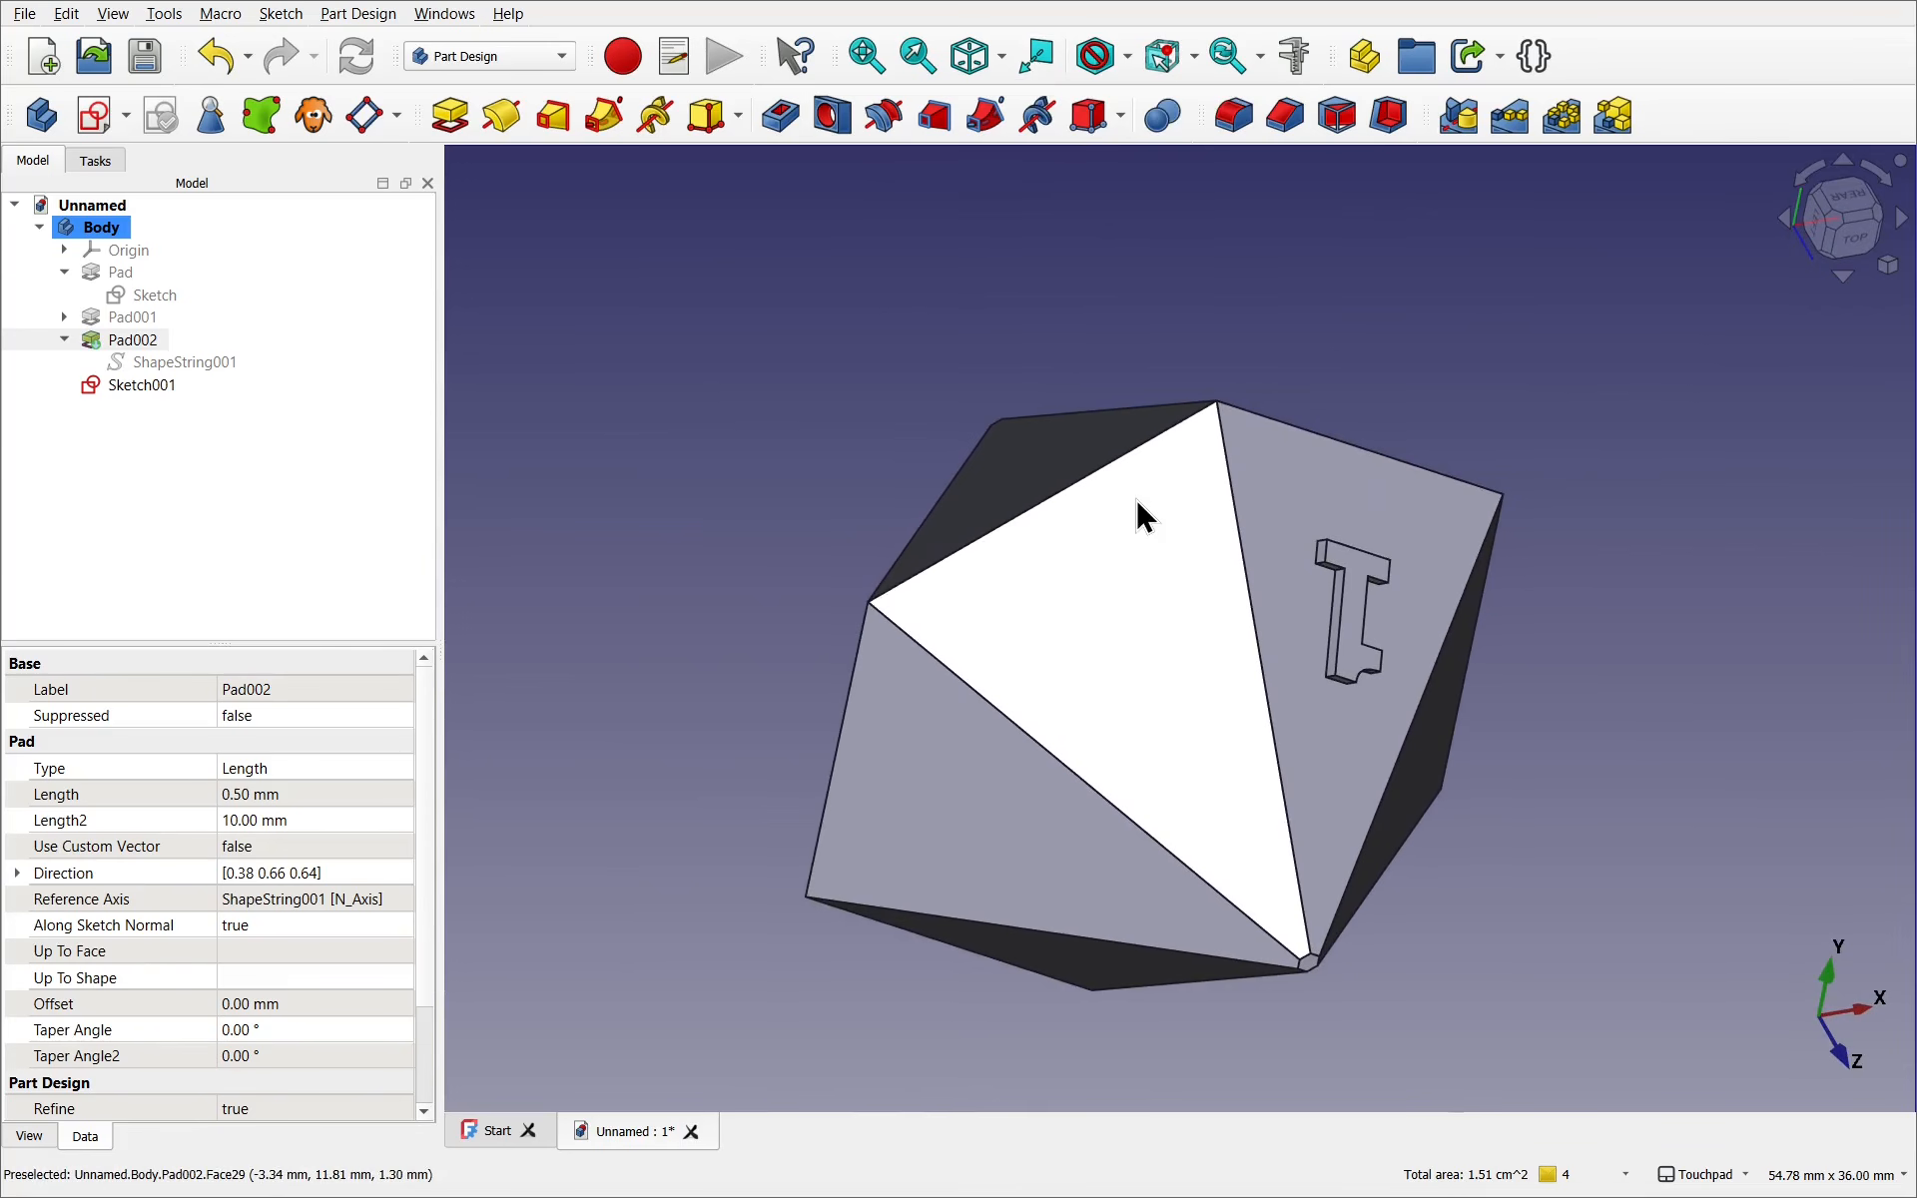
click(1811, 172)
click(1811, 172)
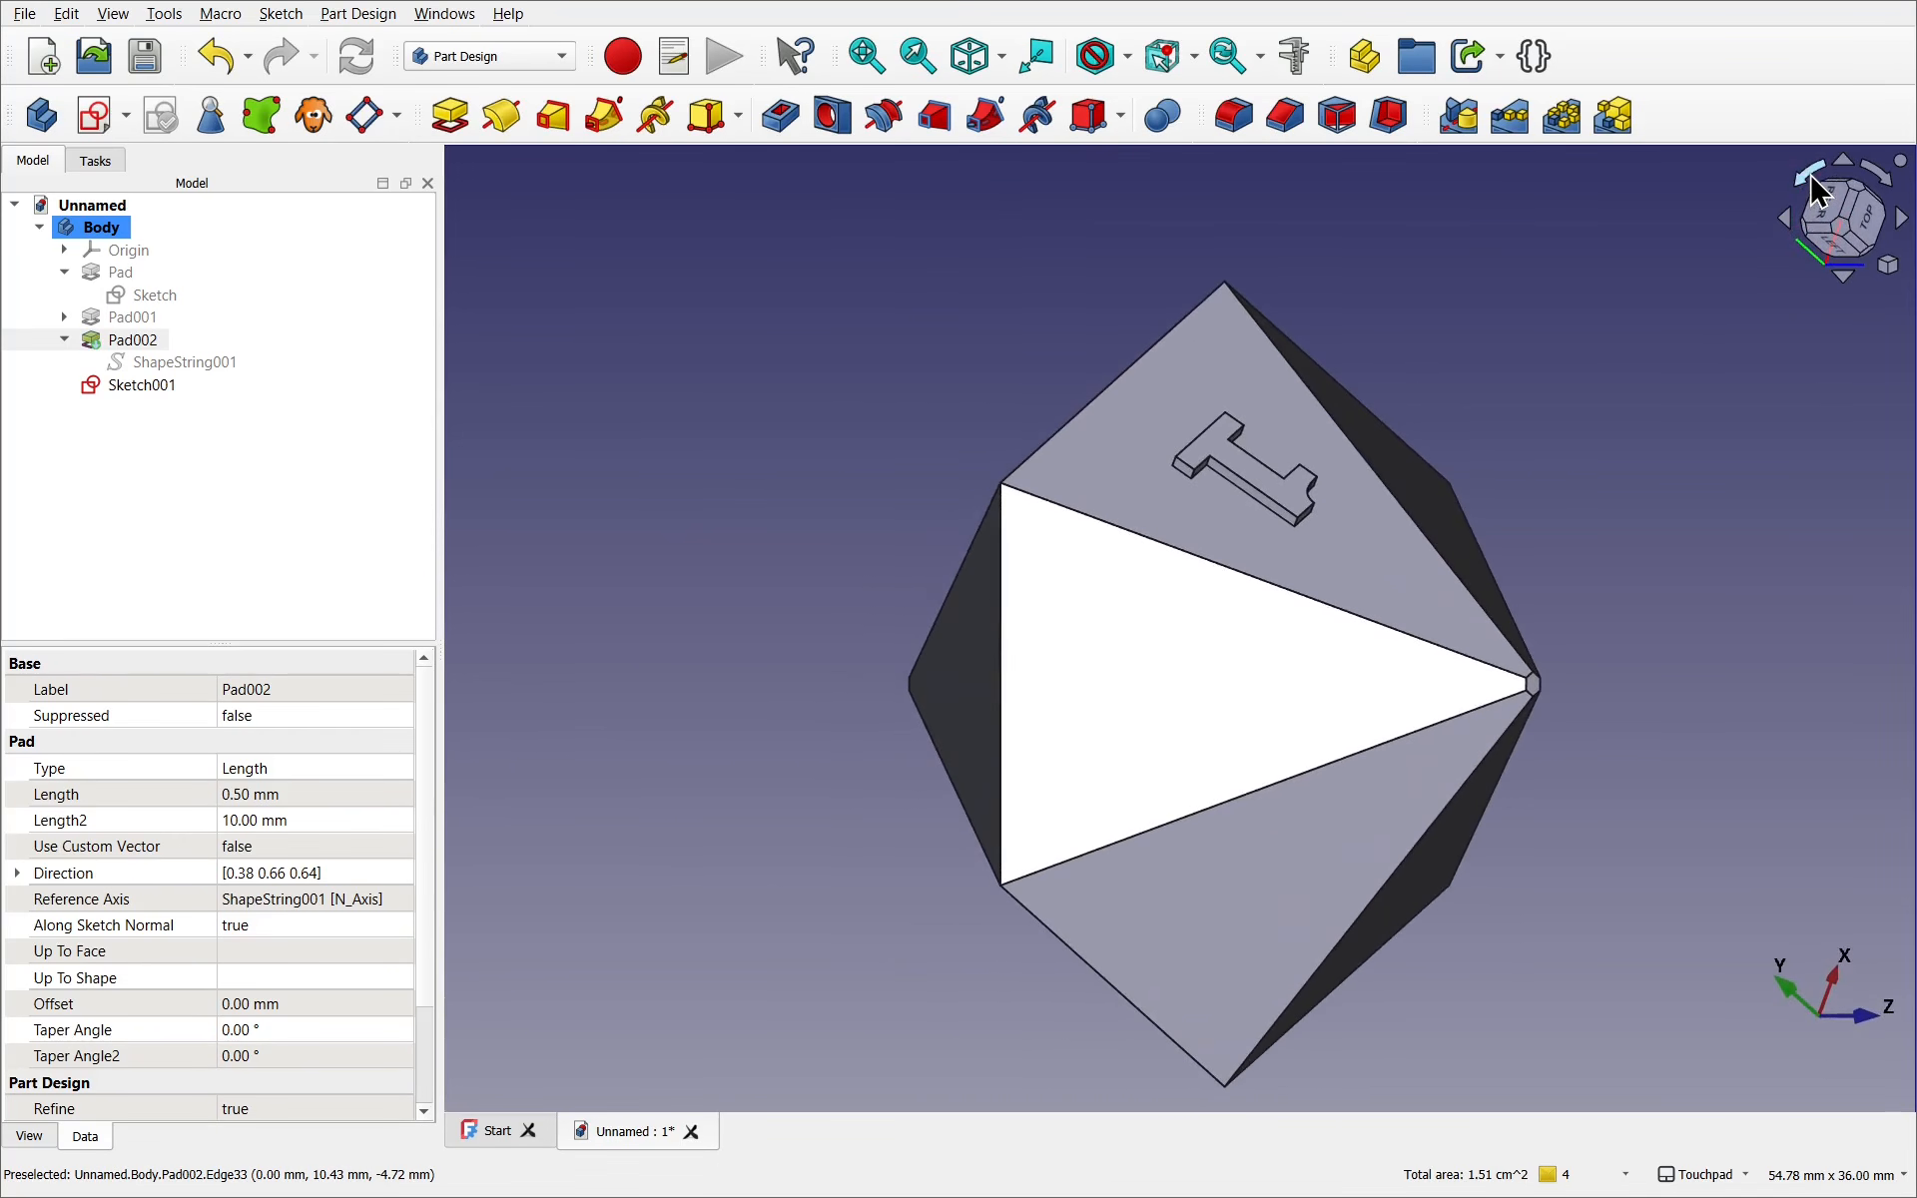
click(1812, 172)
click(1811, 172)
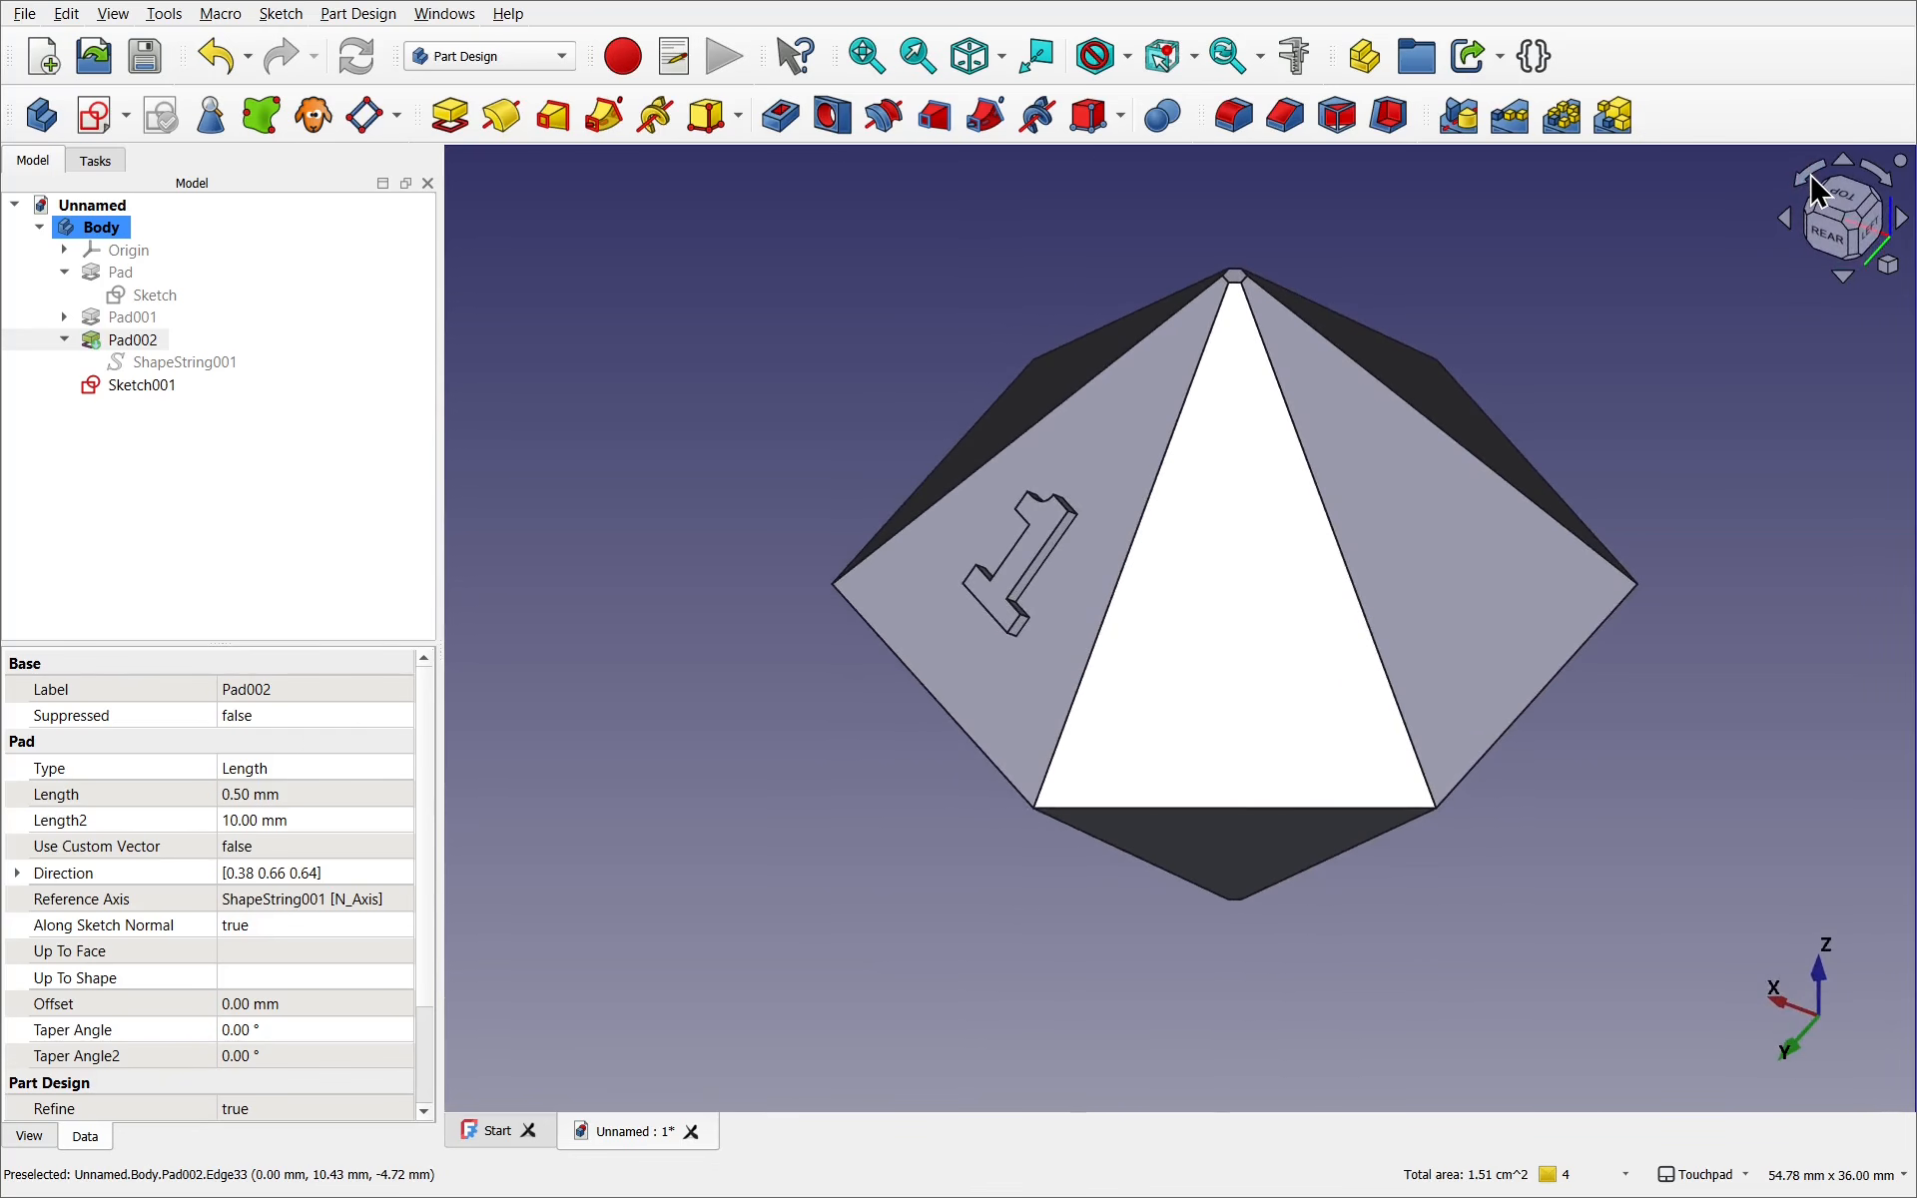
click(1885, 178)
click(1886, 179)
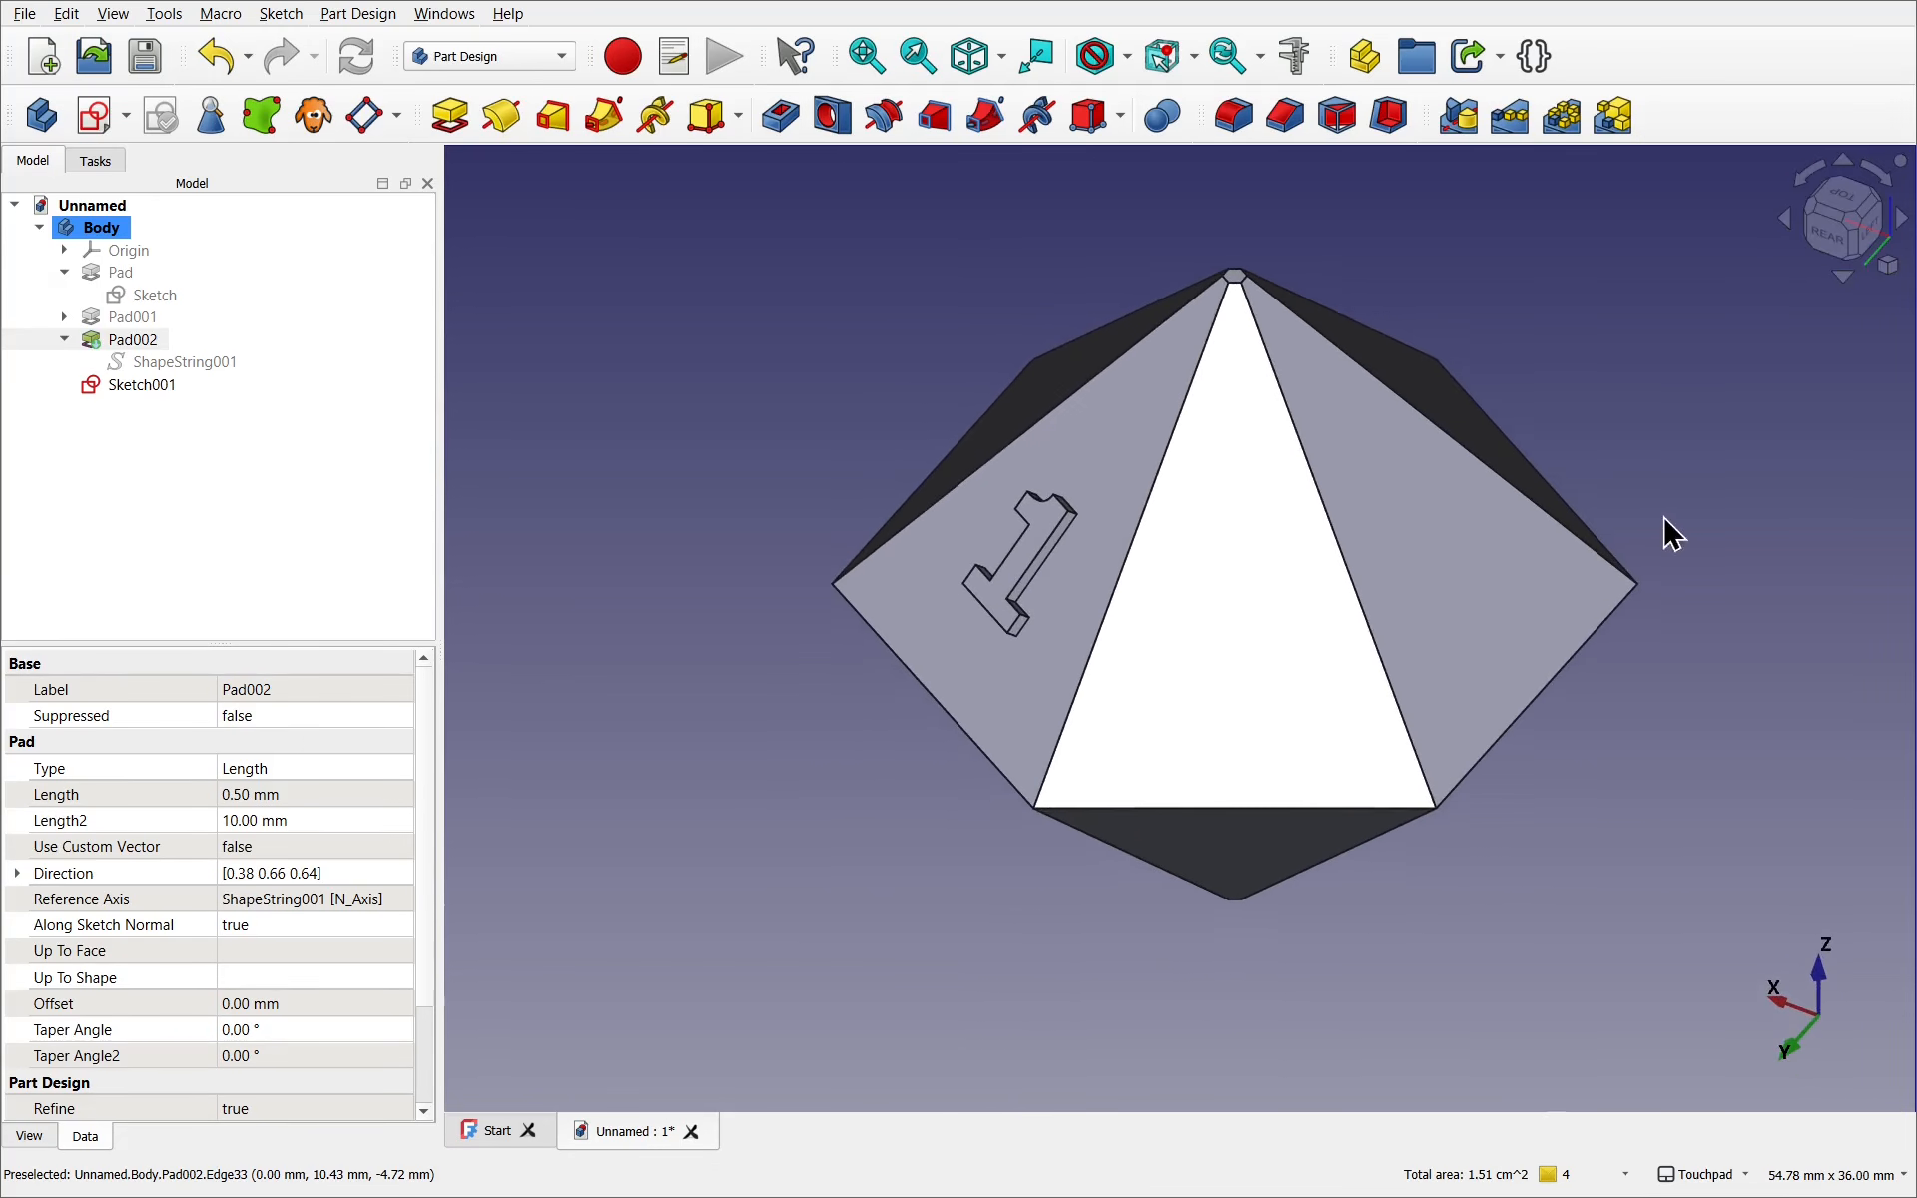
Try rotating the square sketch about its normal through the attachment offset angle, then reset the angle to 0°
click(135, 385)
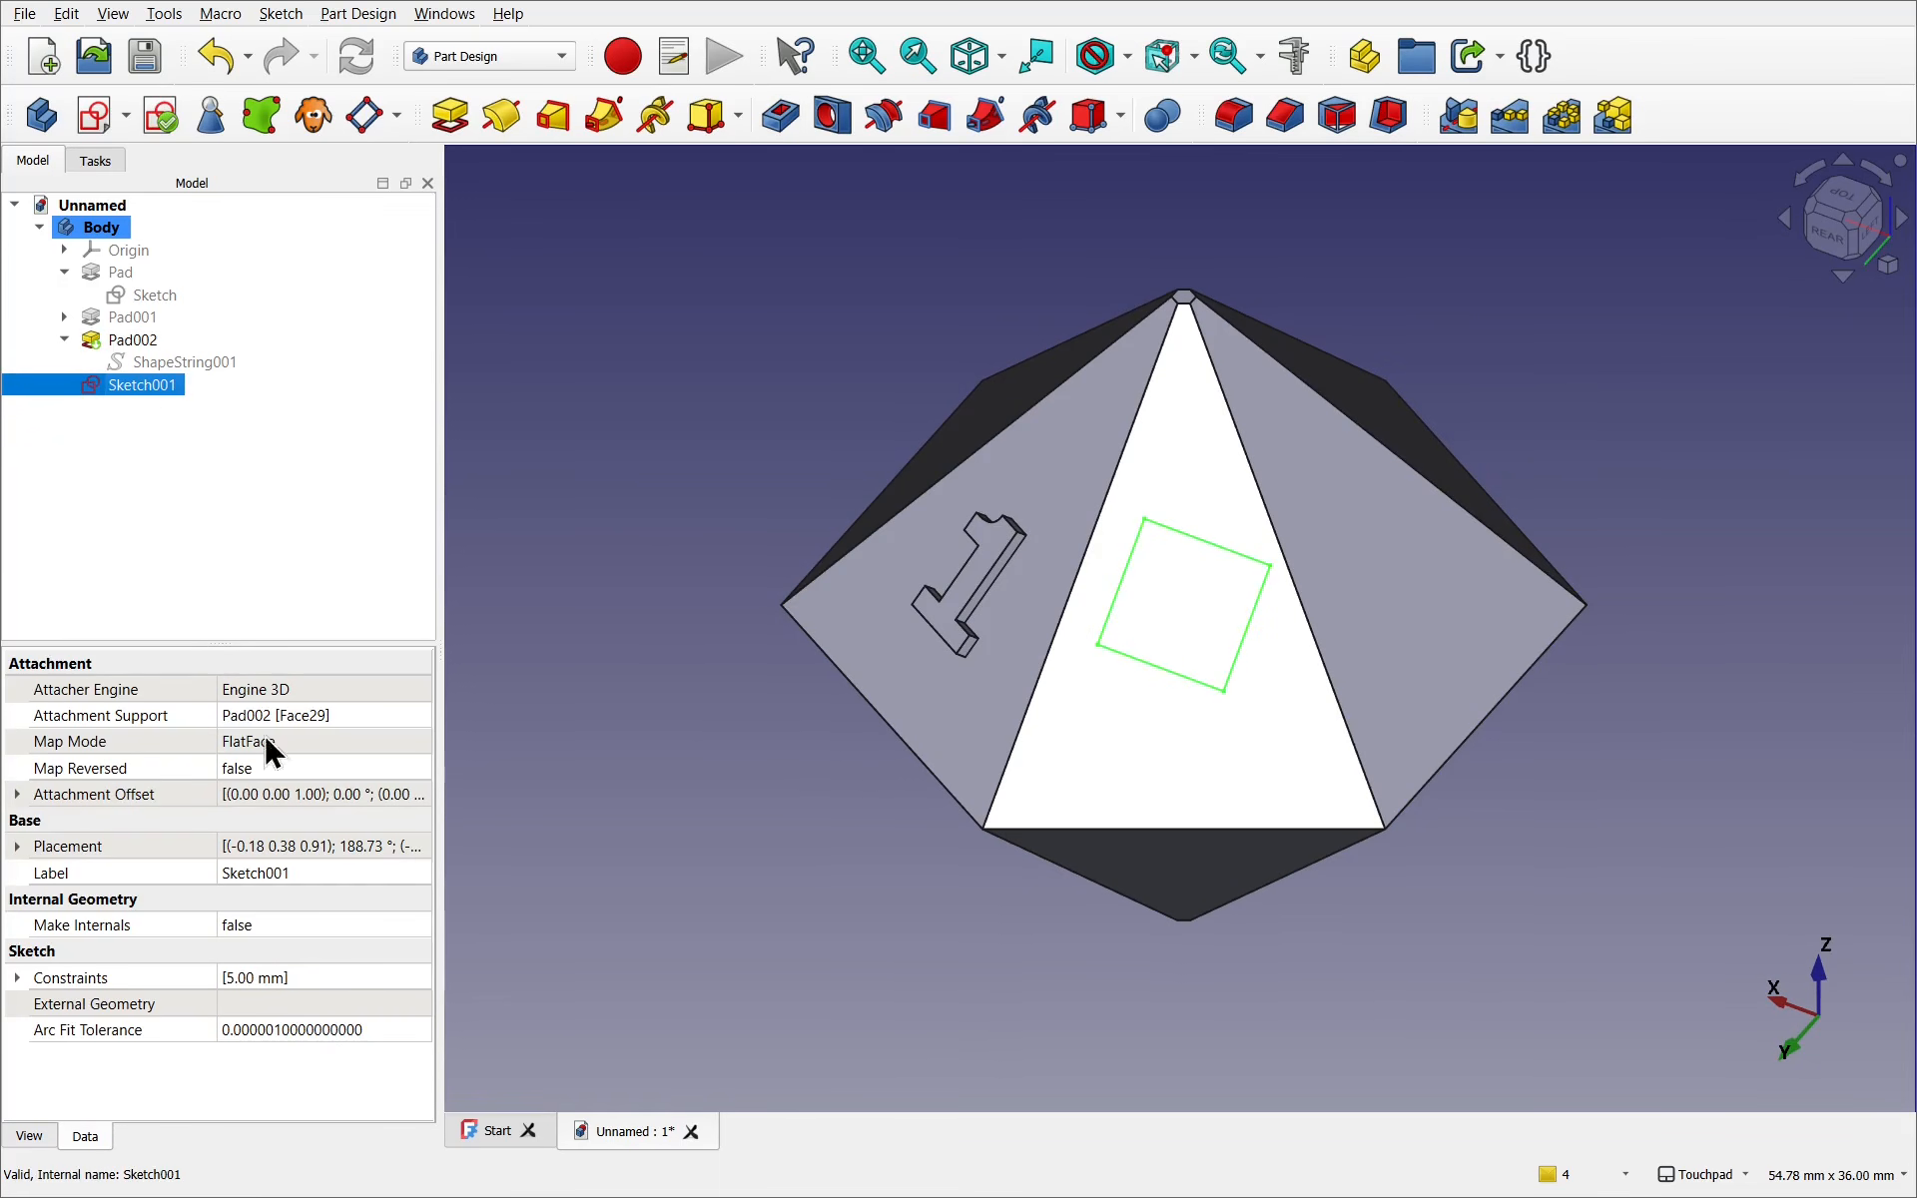
click(17, 795)
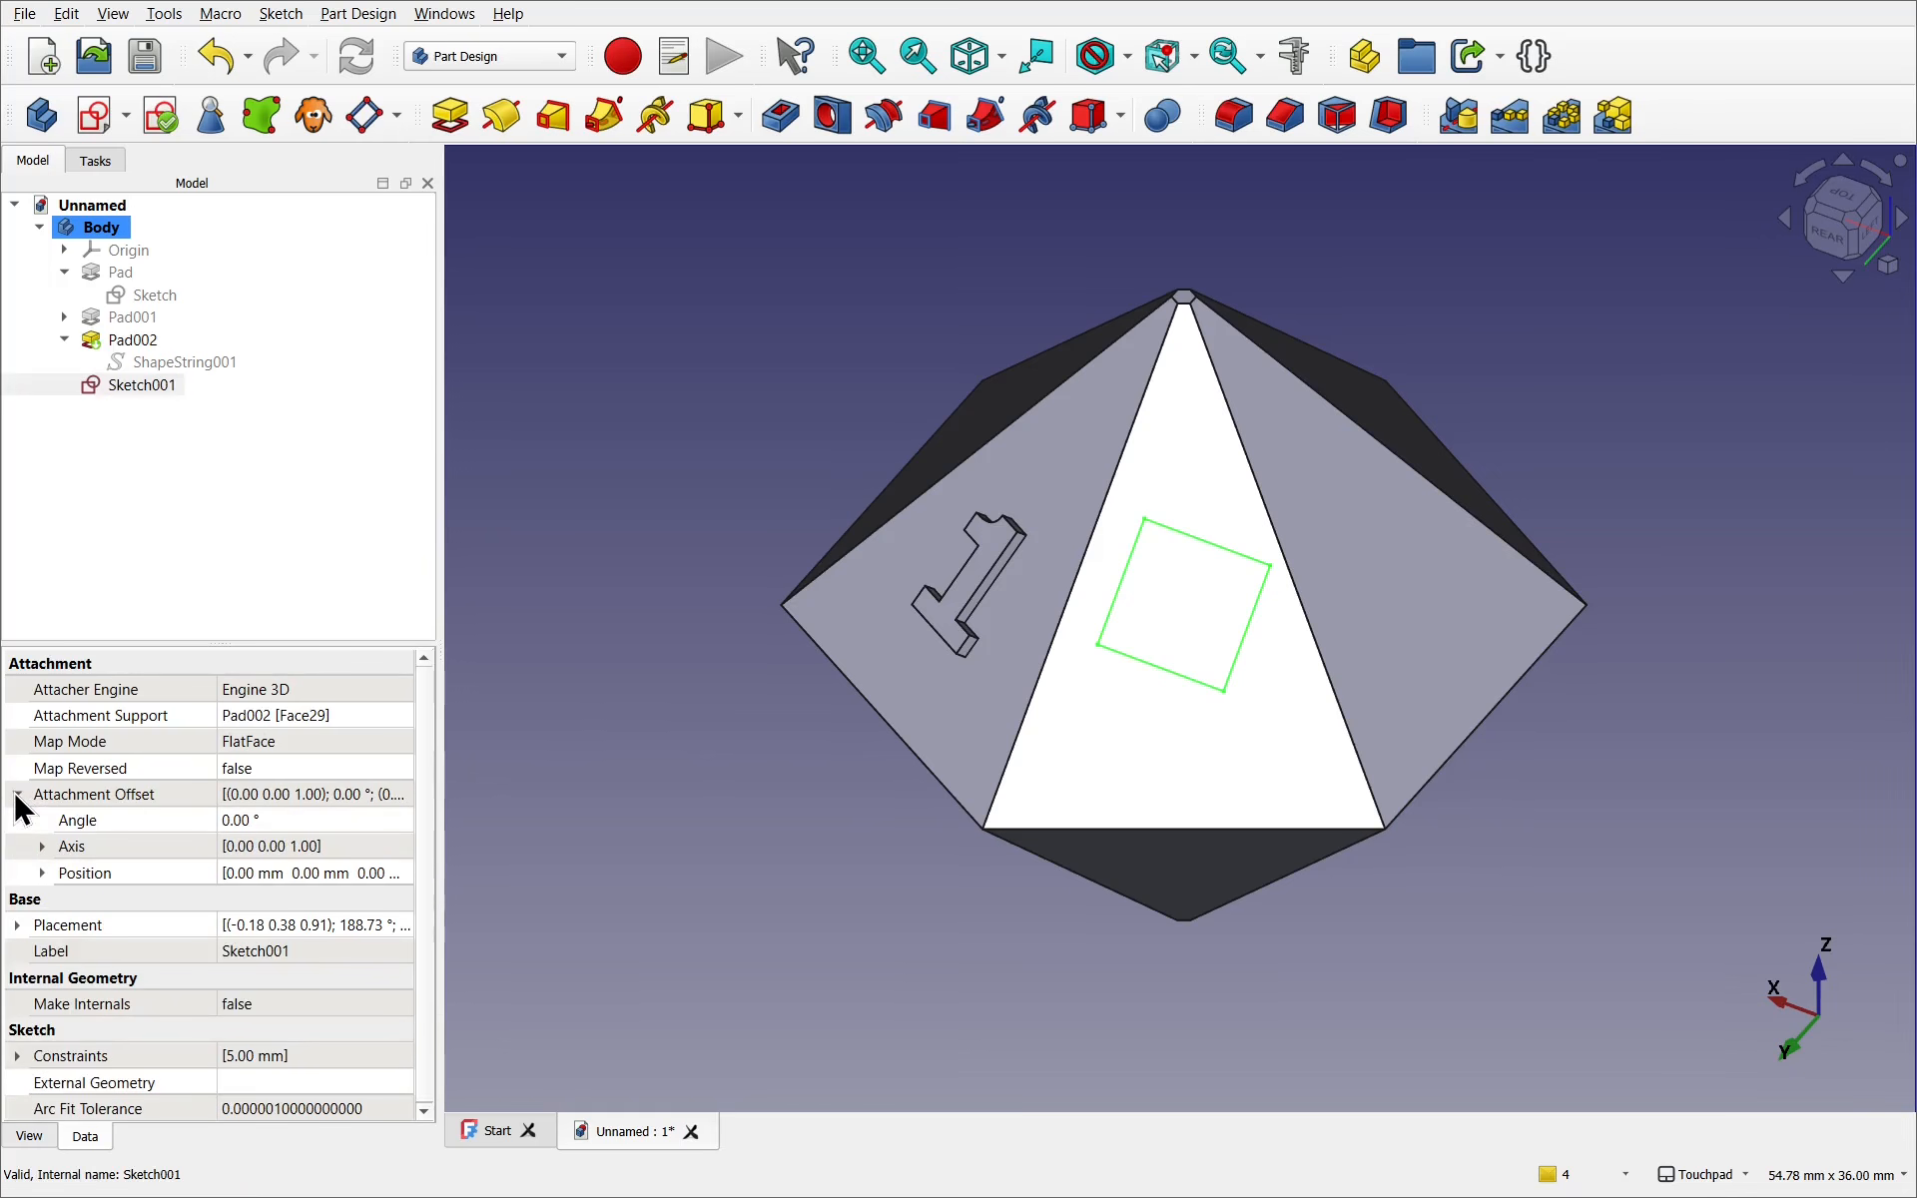
click(293, 819)
scroll(292, 819, down, 2)
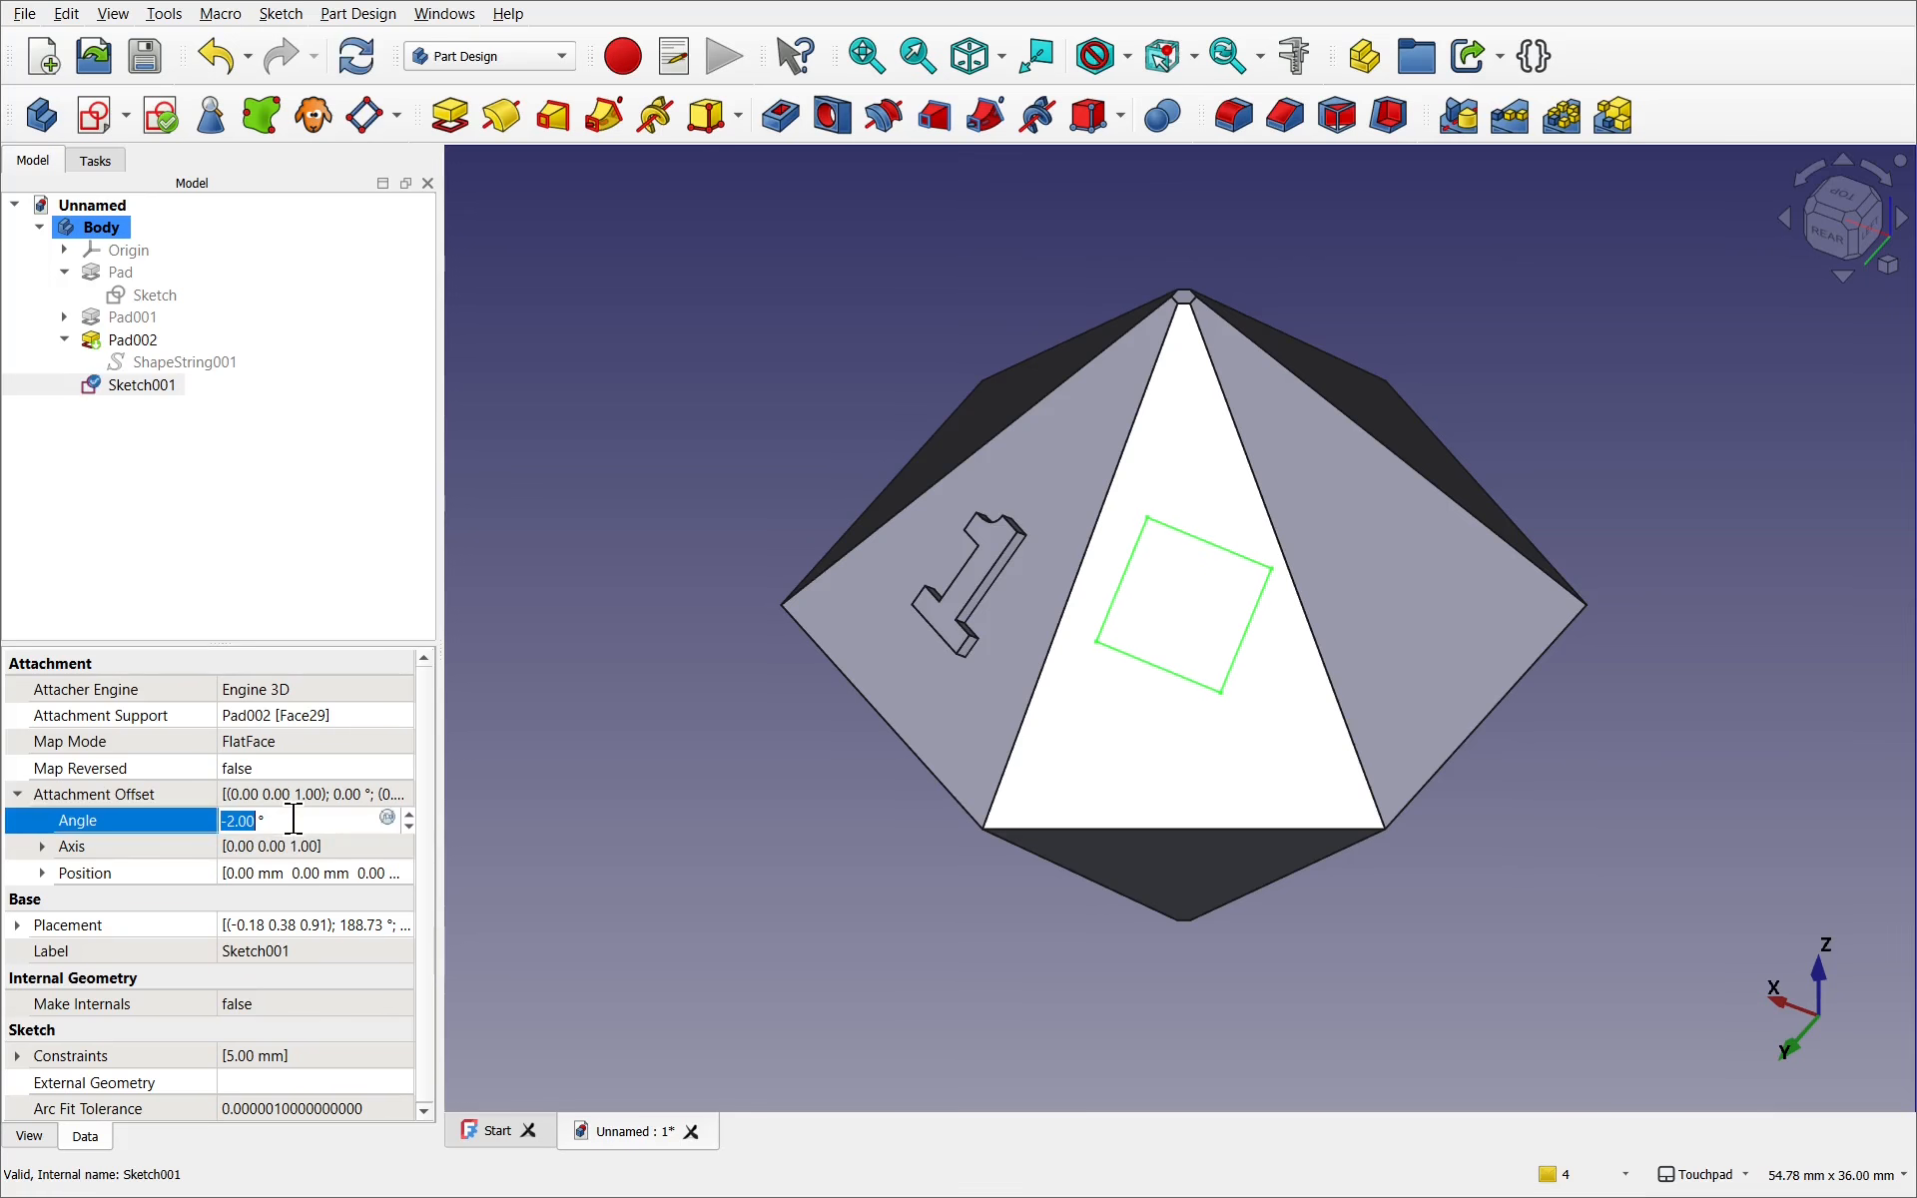
scroll(292, 819, down, 20)
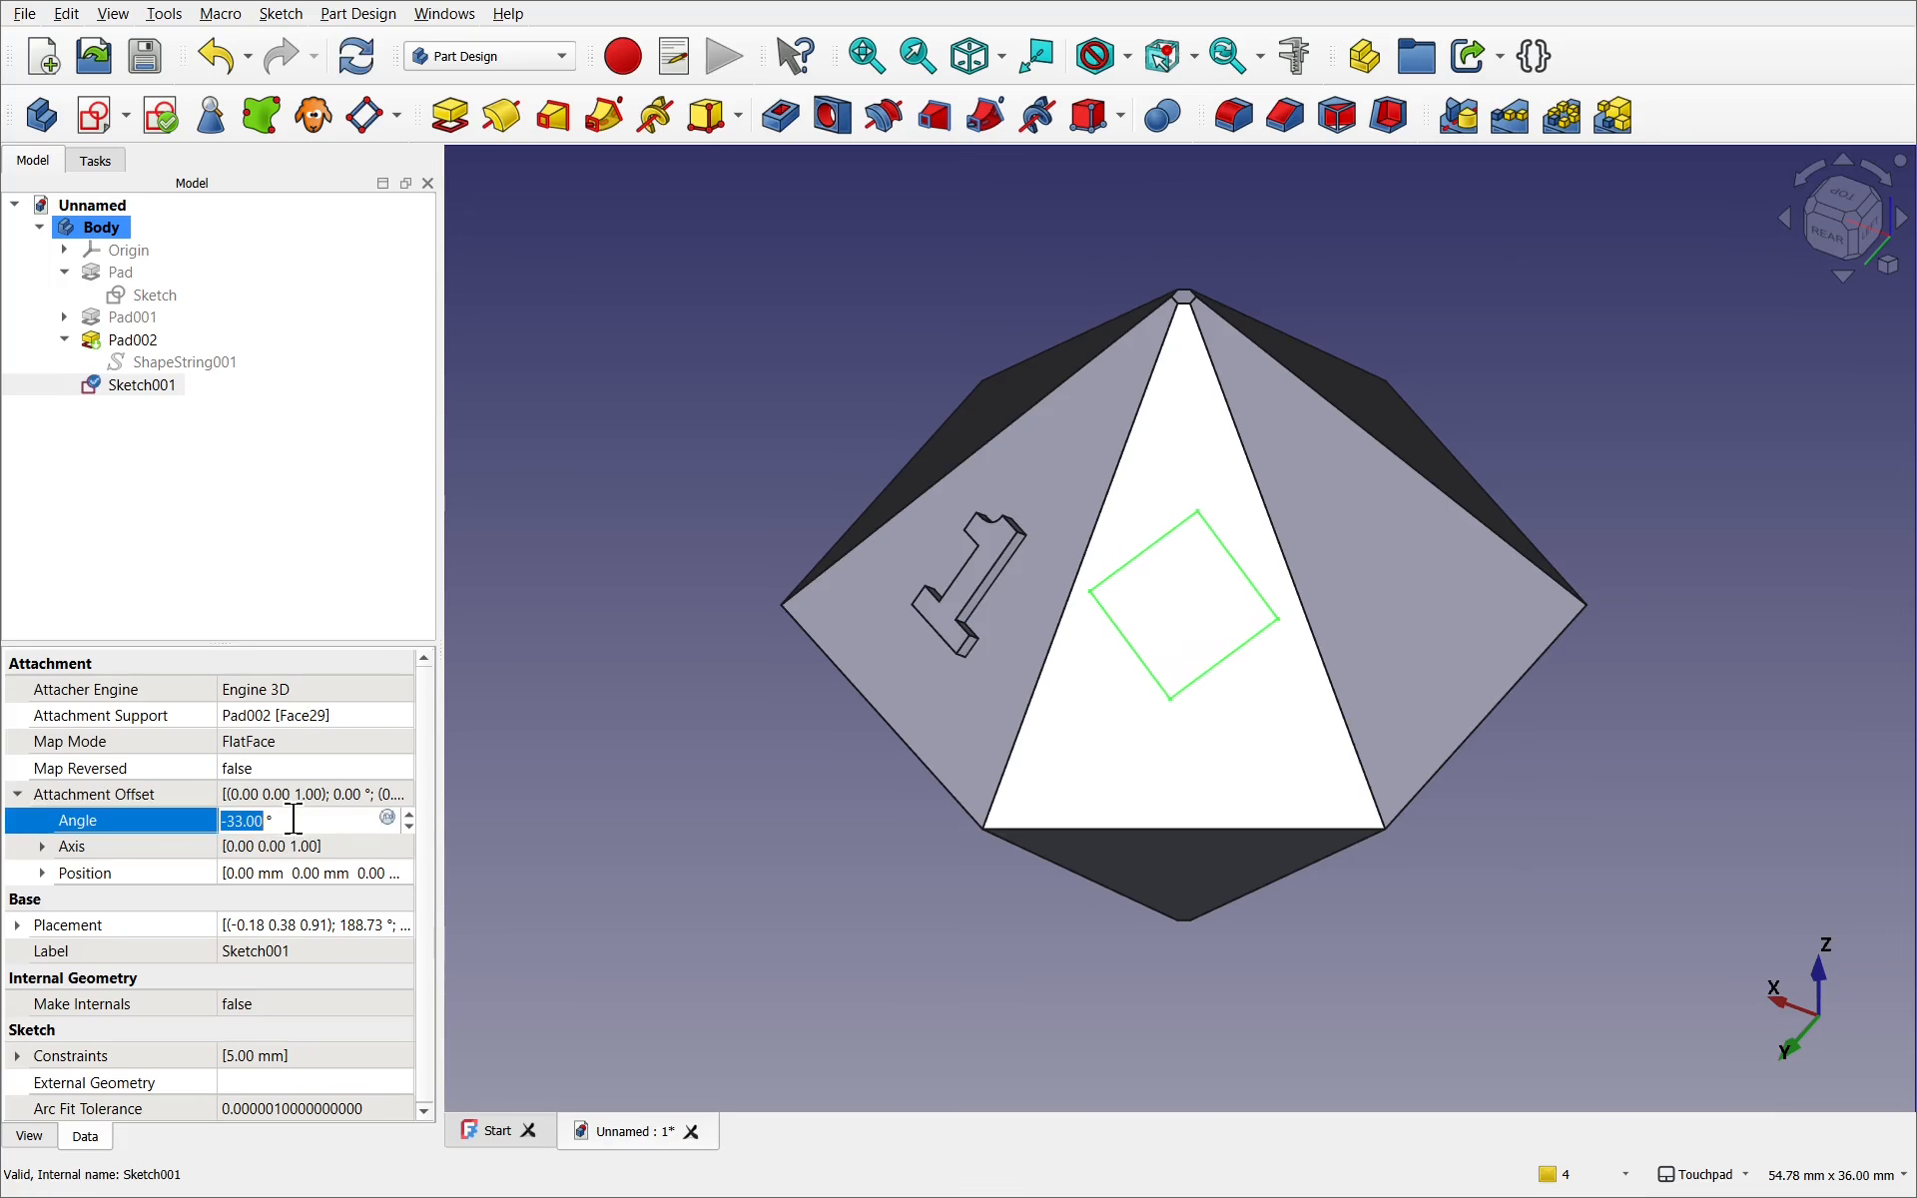
scroll(292, 818, up, 20)
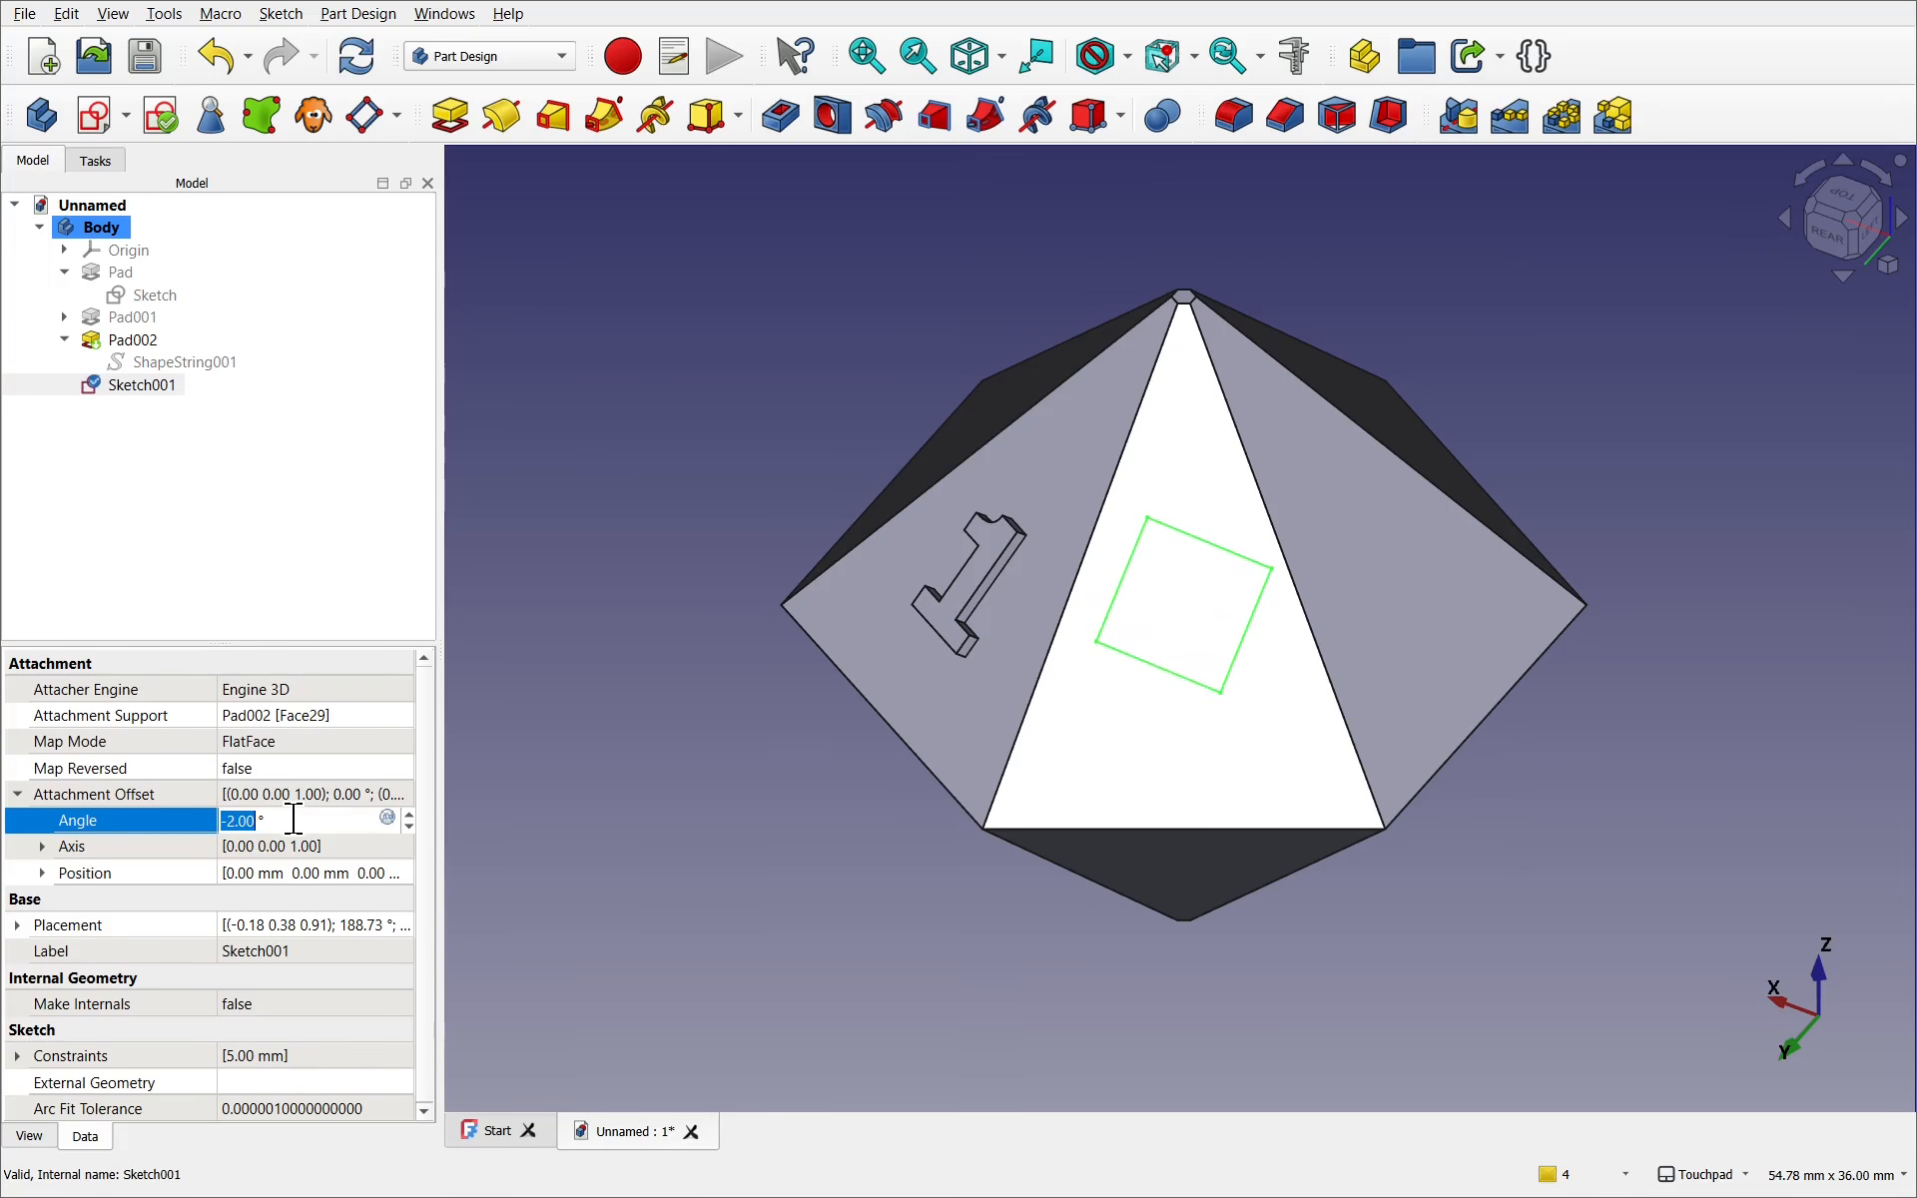
text(0)
Reattach the square sketch with Plane by 3 points, using the blank face's two base corners and its tip vertex
click(320, 752)
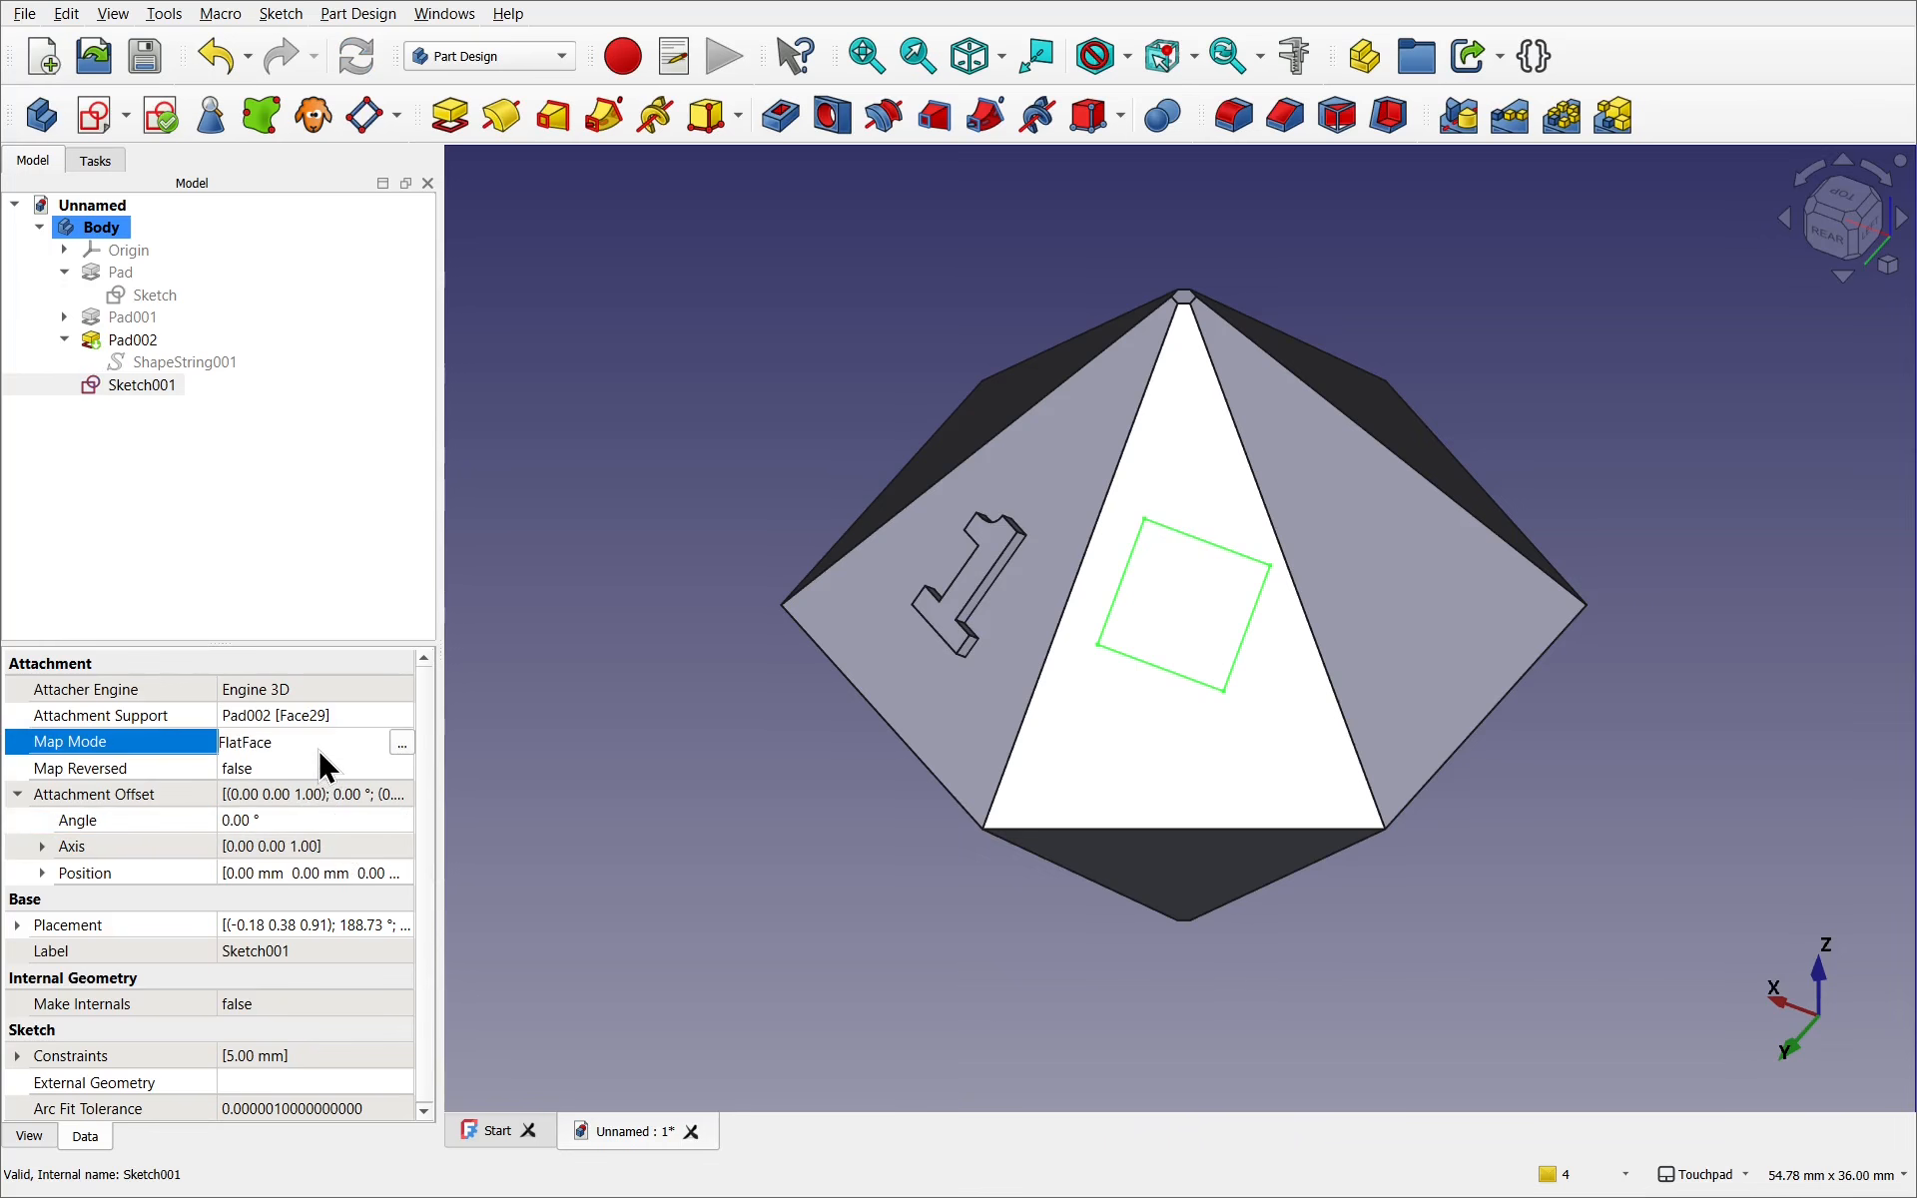
click(398, 744)
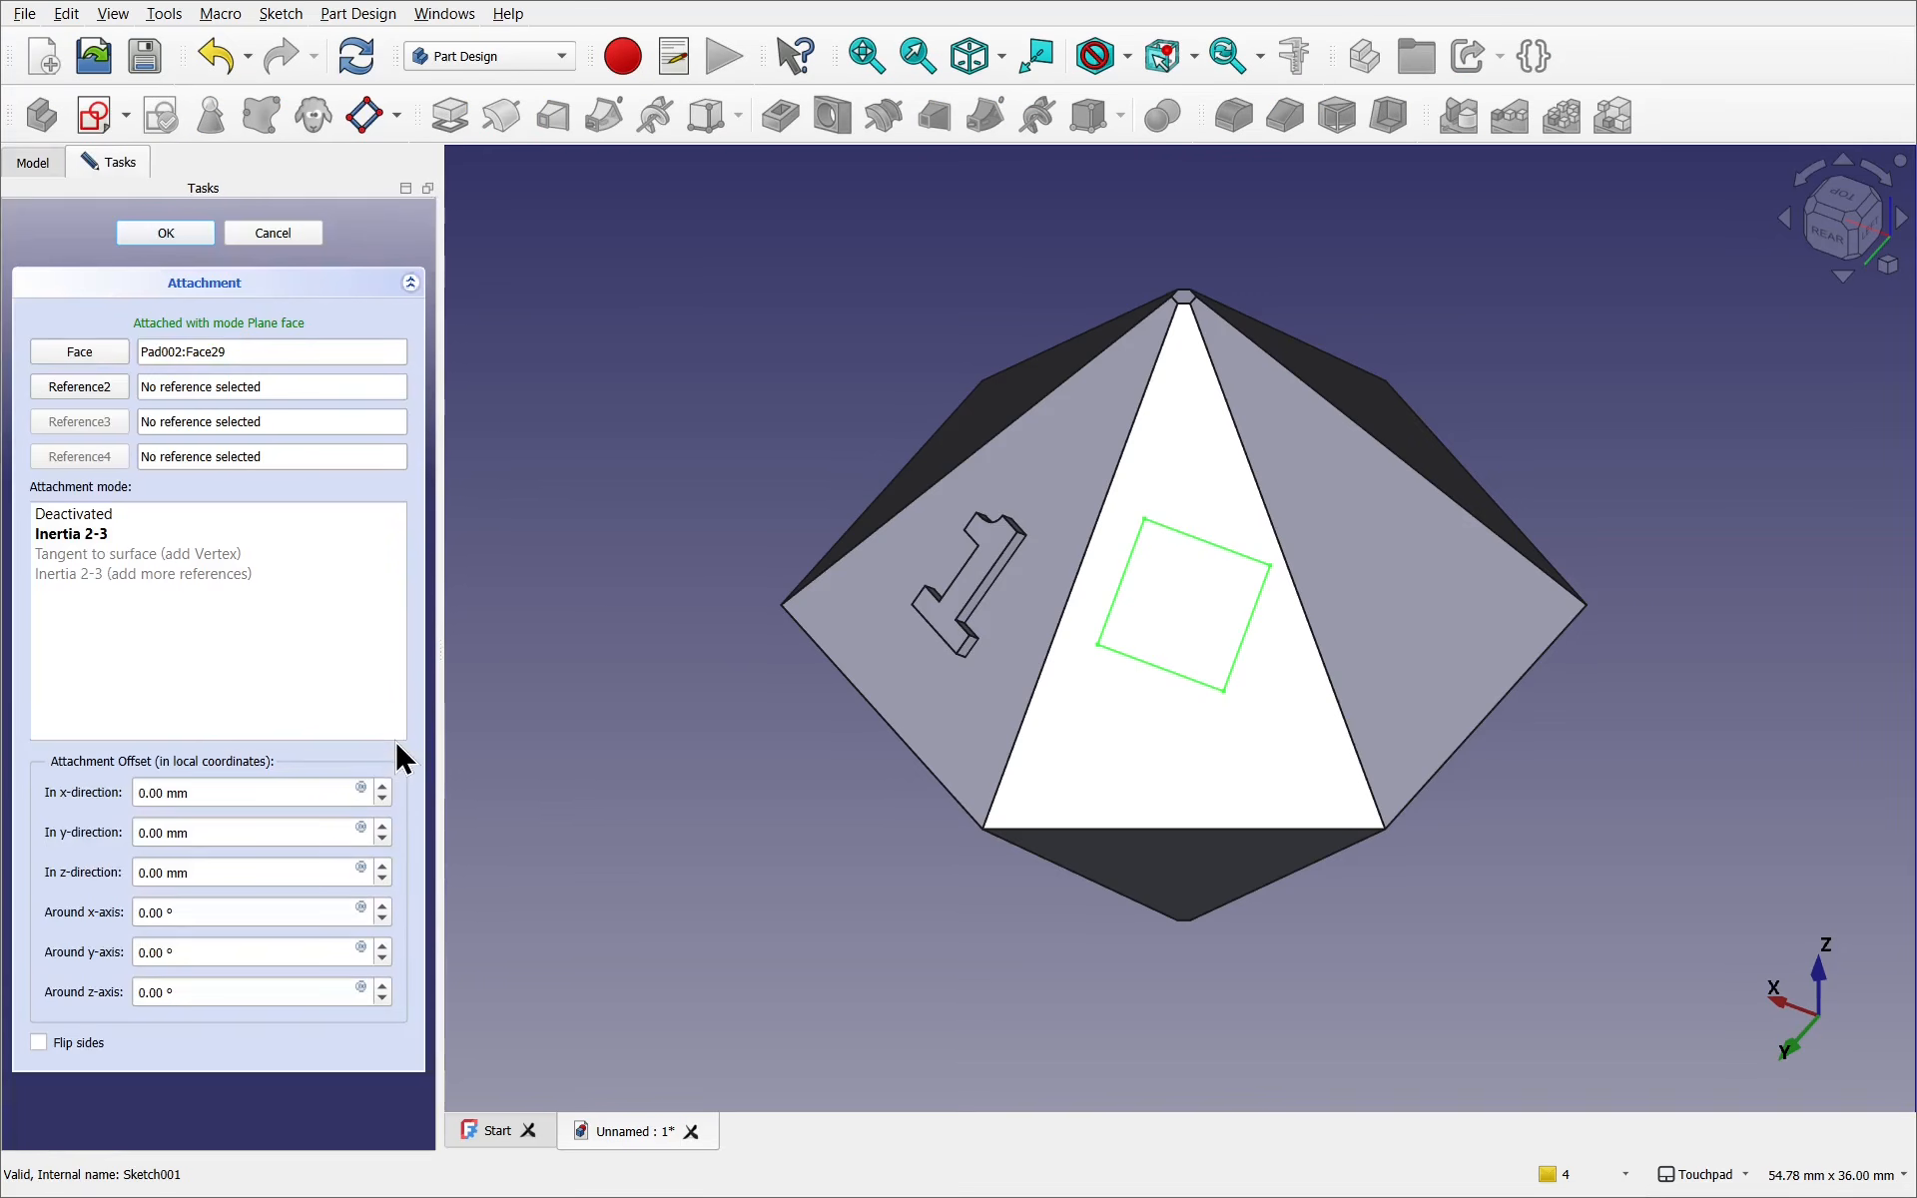
click(85, 353)
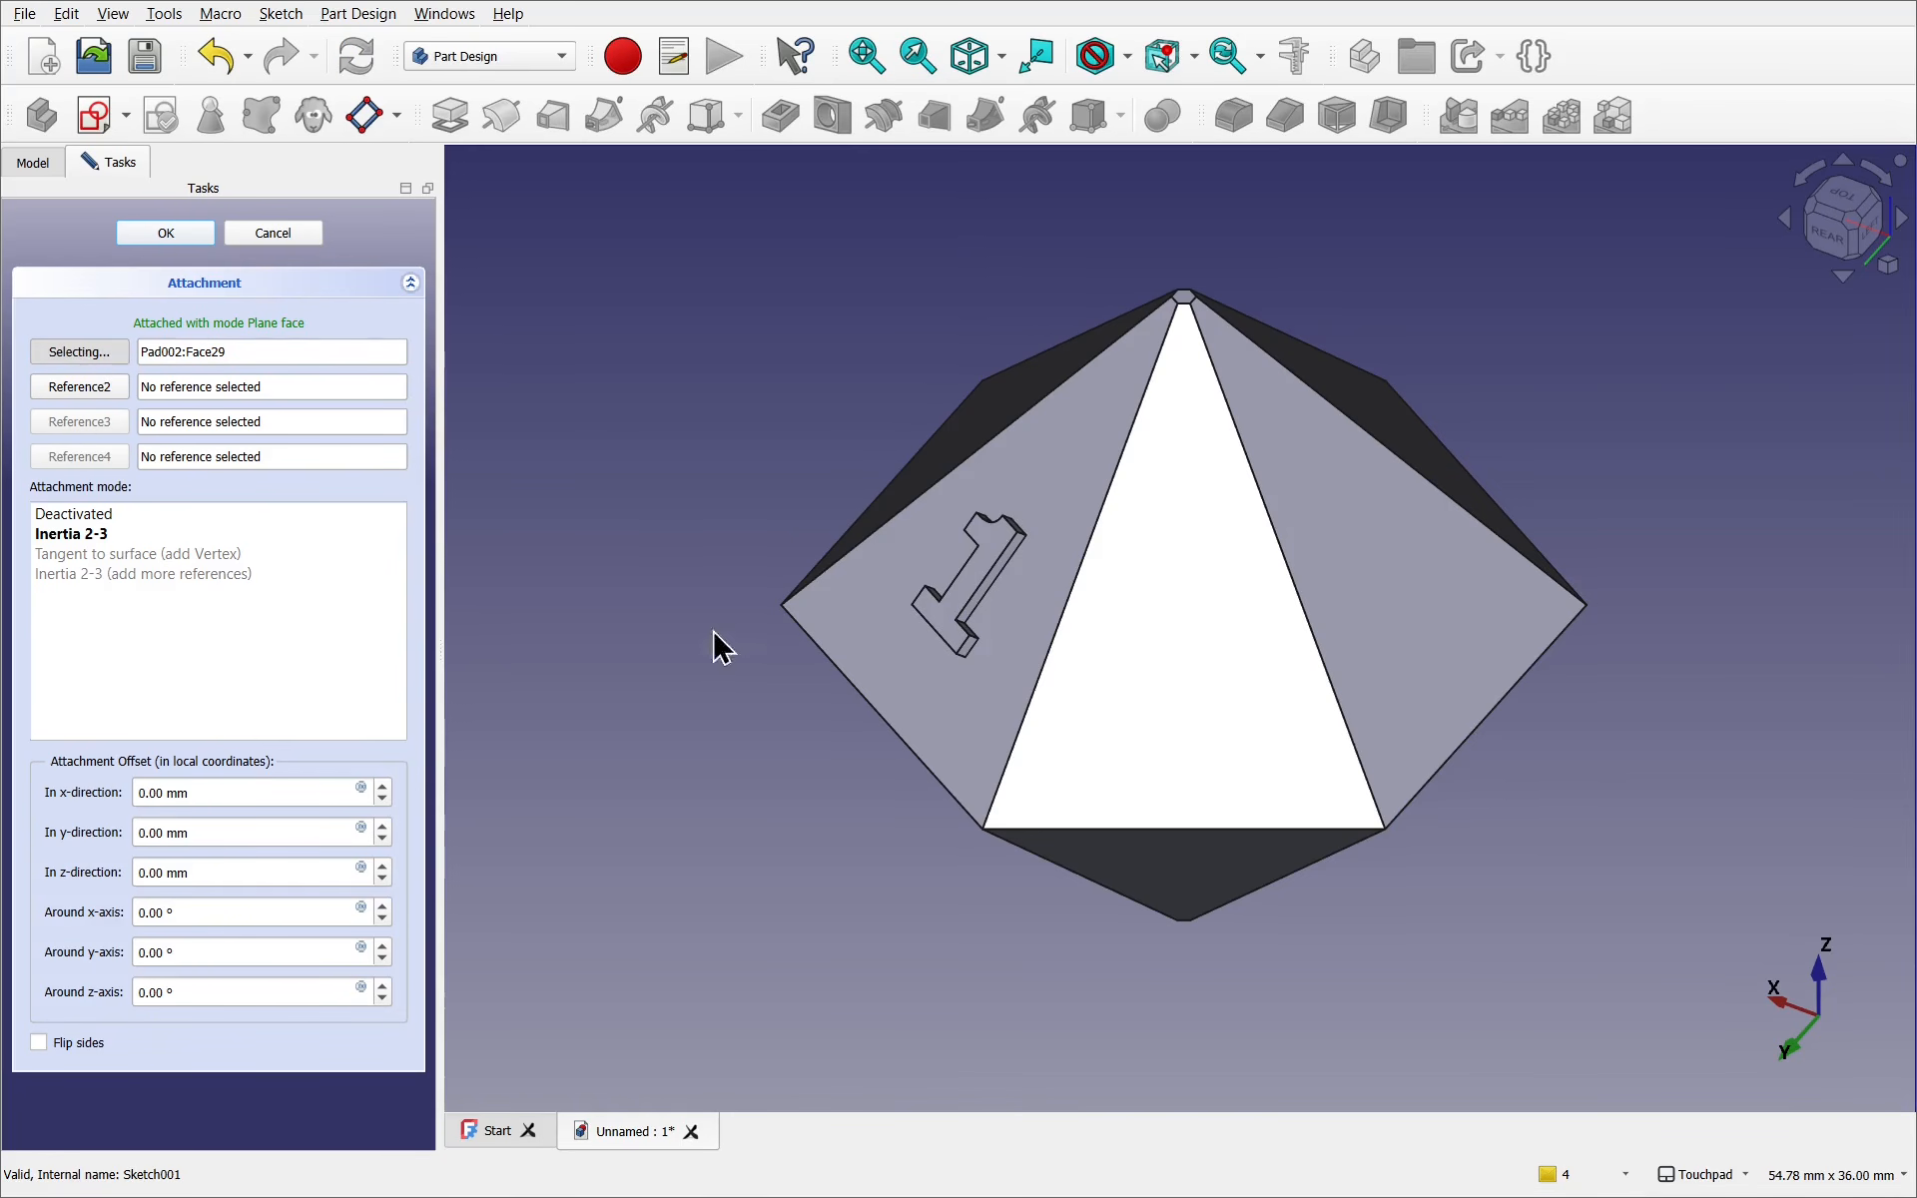
click(984, 830)
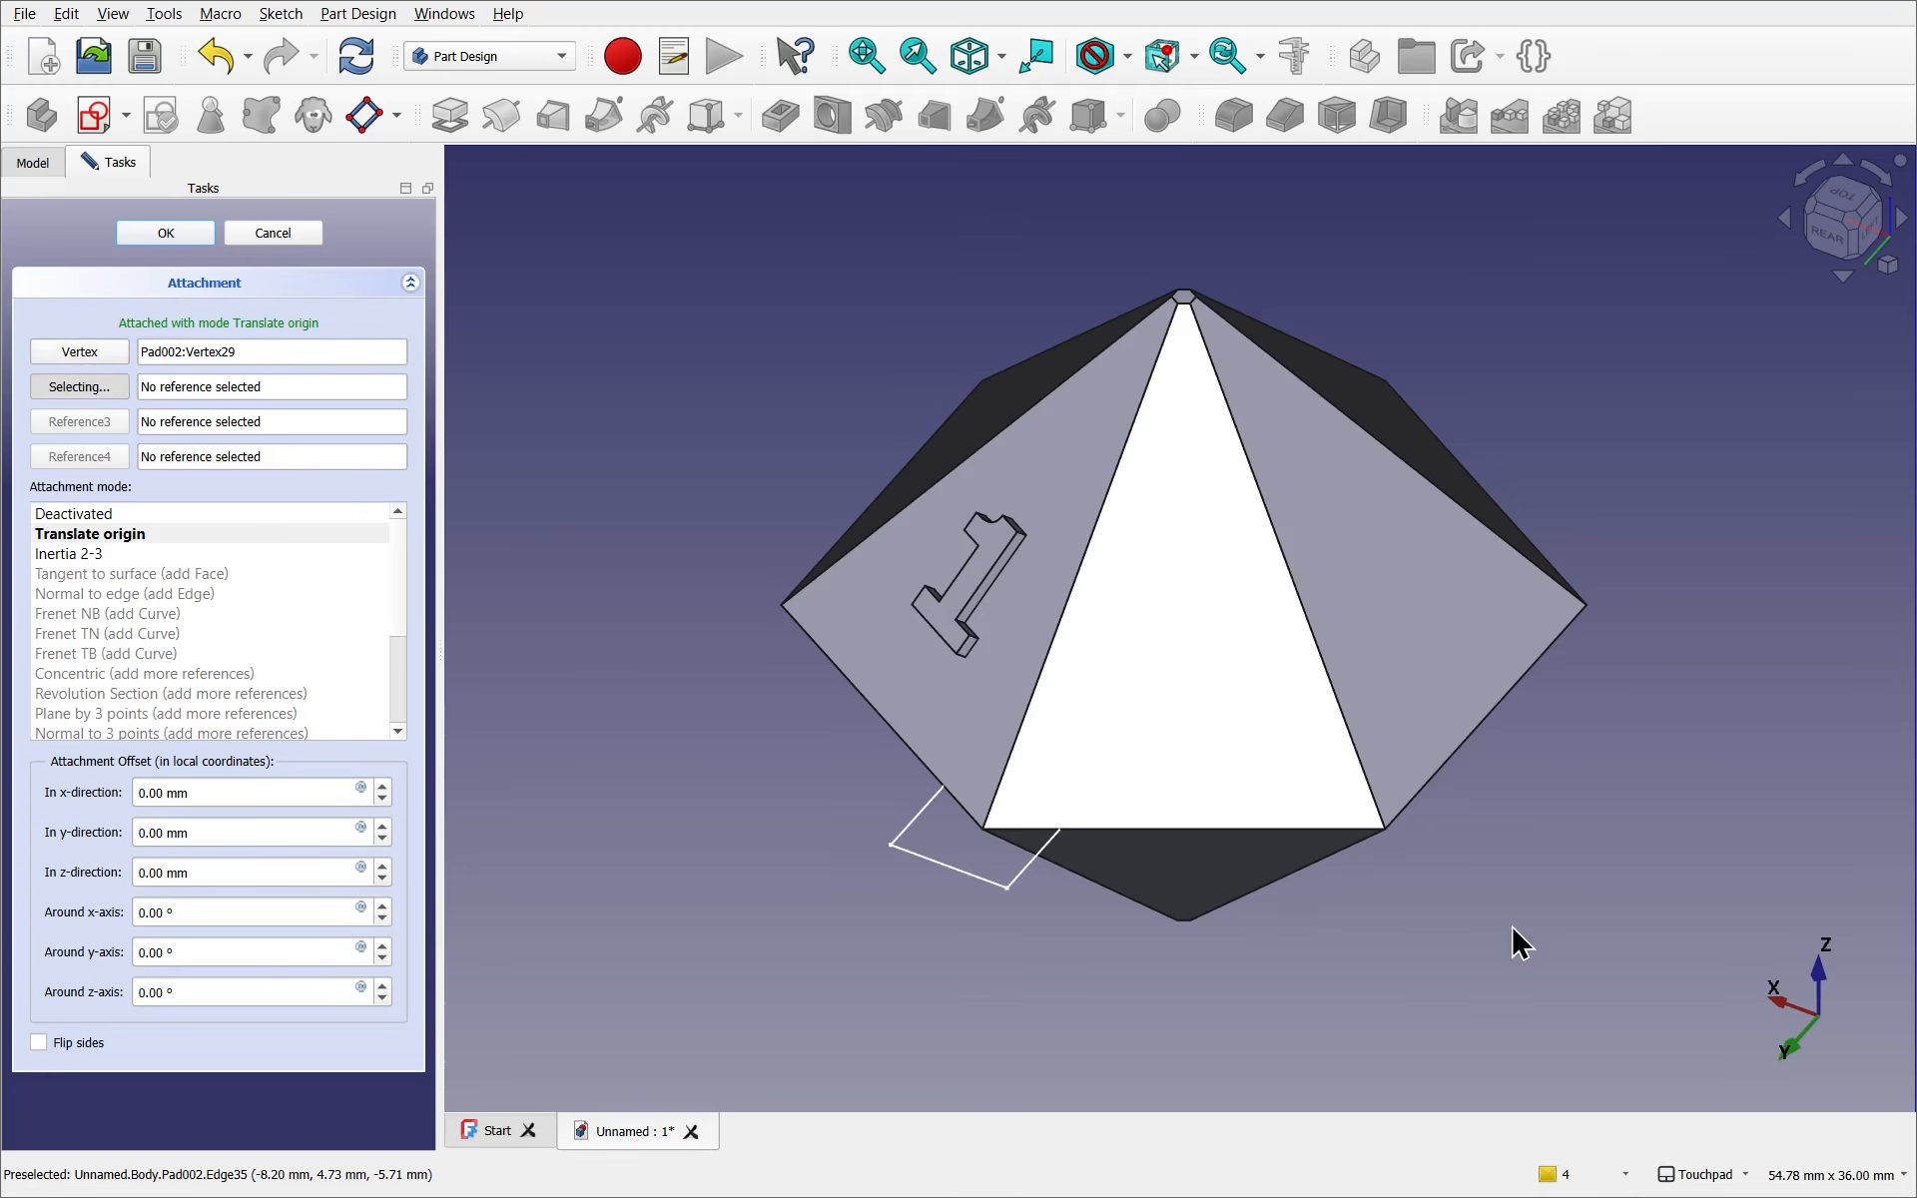
click(1386, 832)
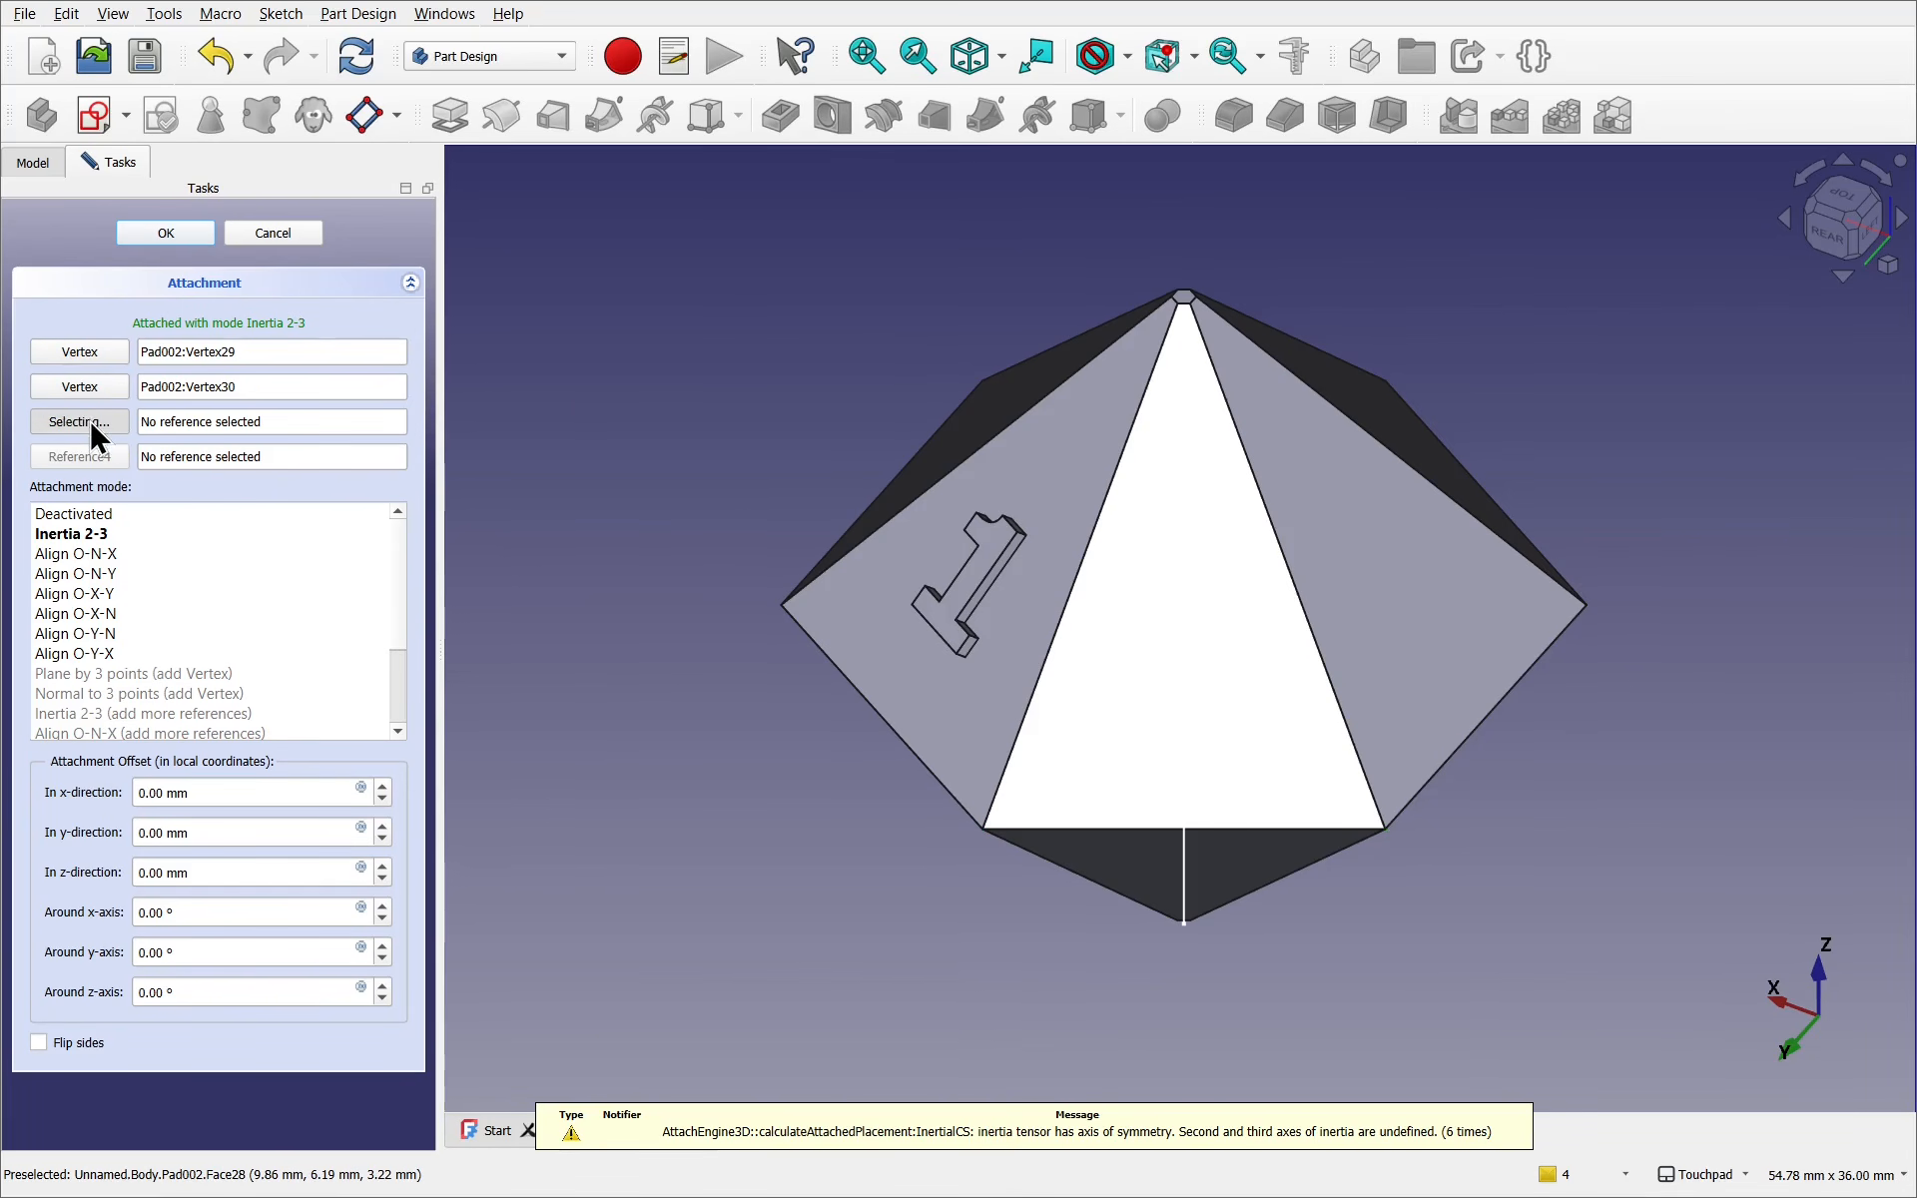
click(1177, 309)
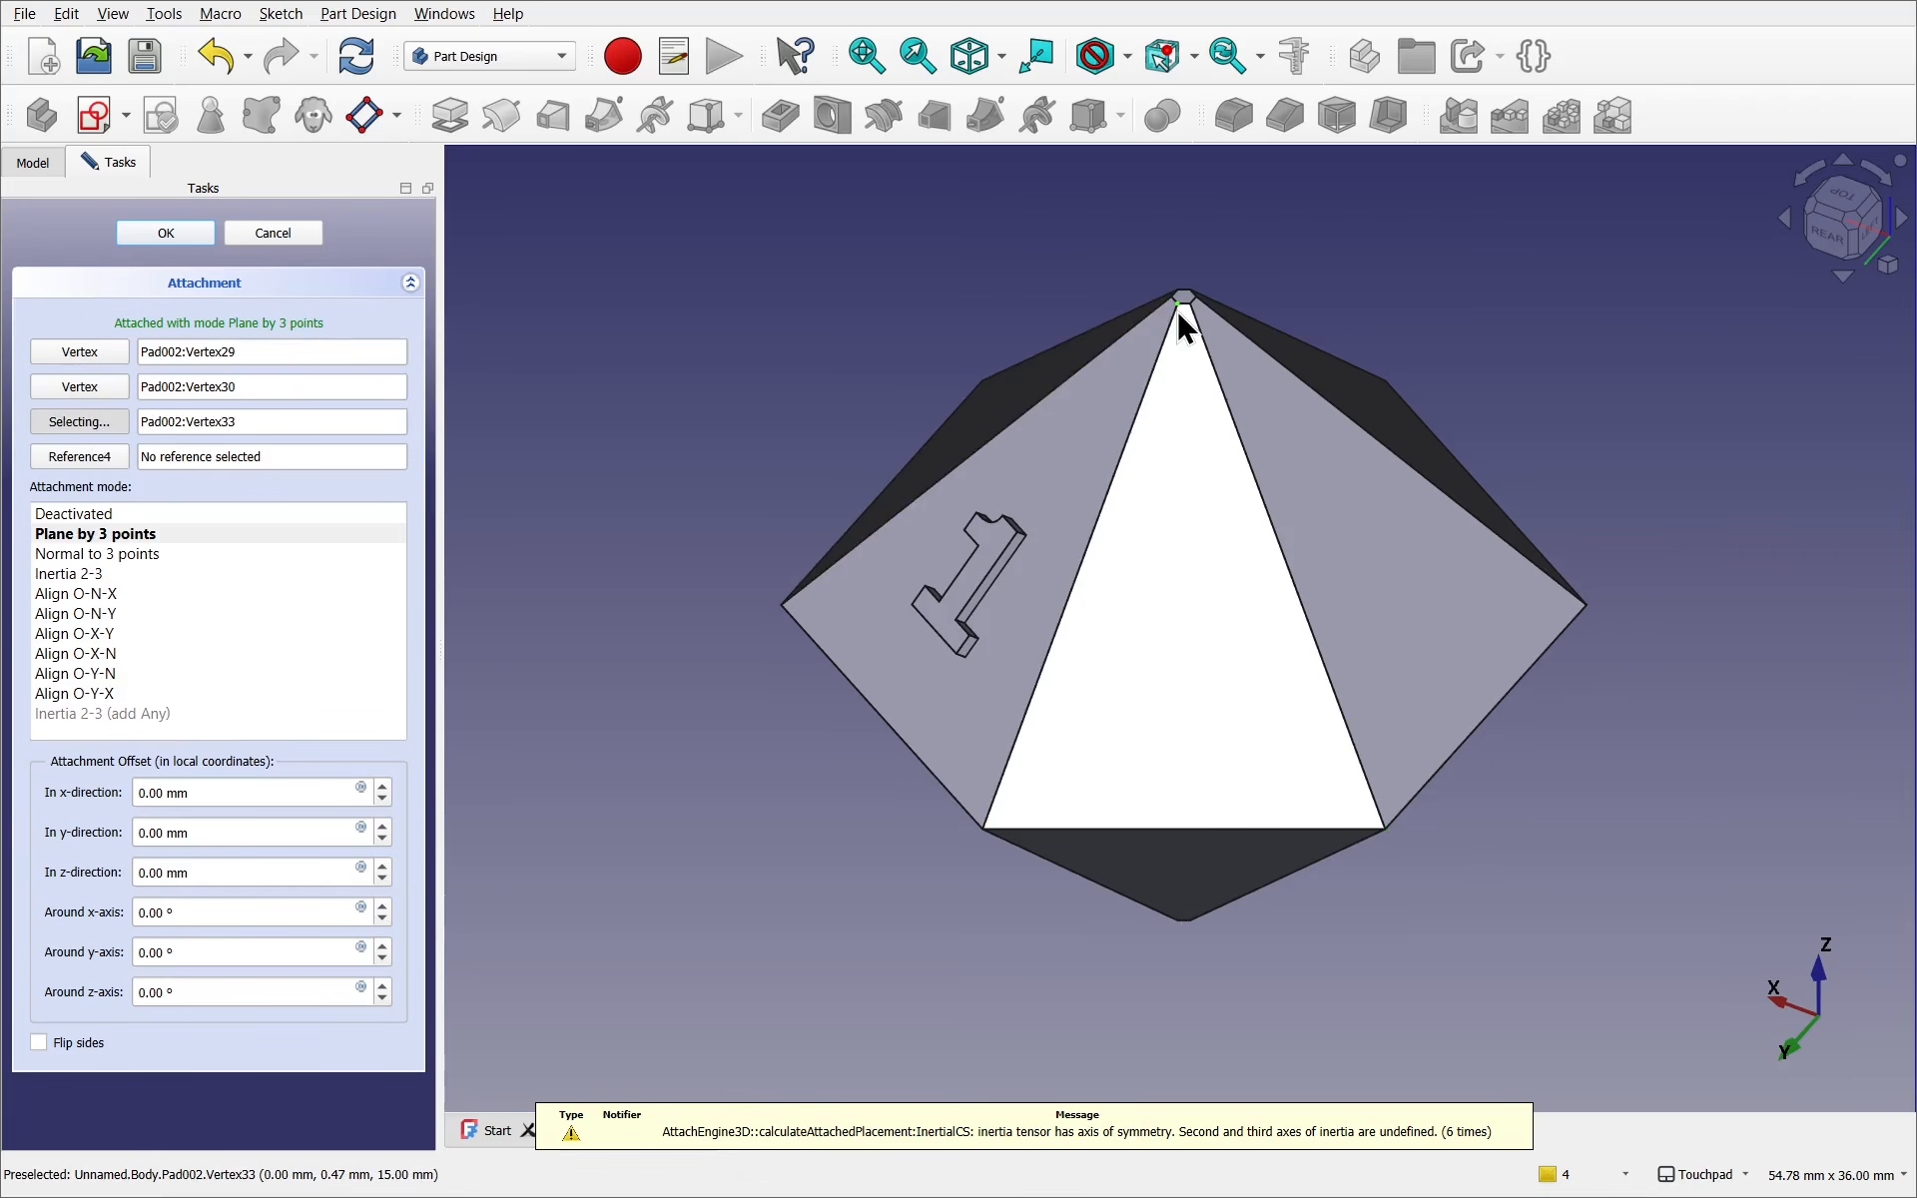
middle_drag(1134, 487, 1147, 612)
middle_drag(1168, 744, 1255, 689)
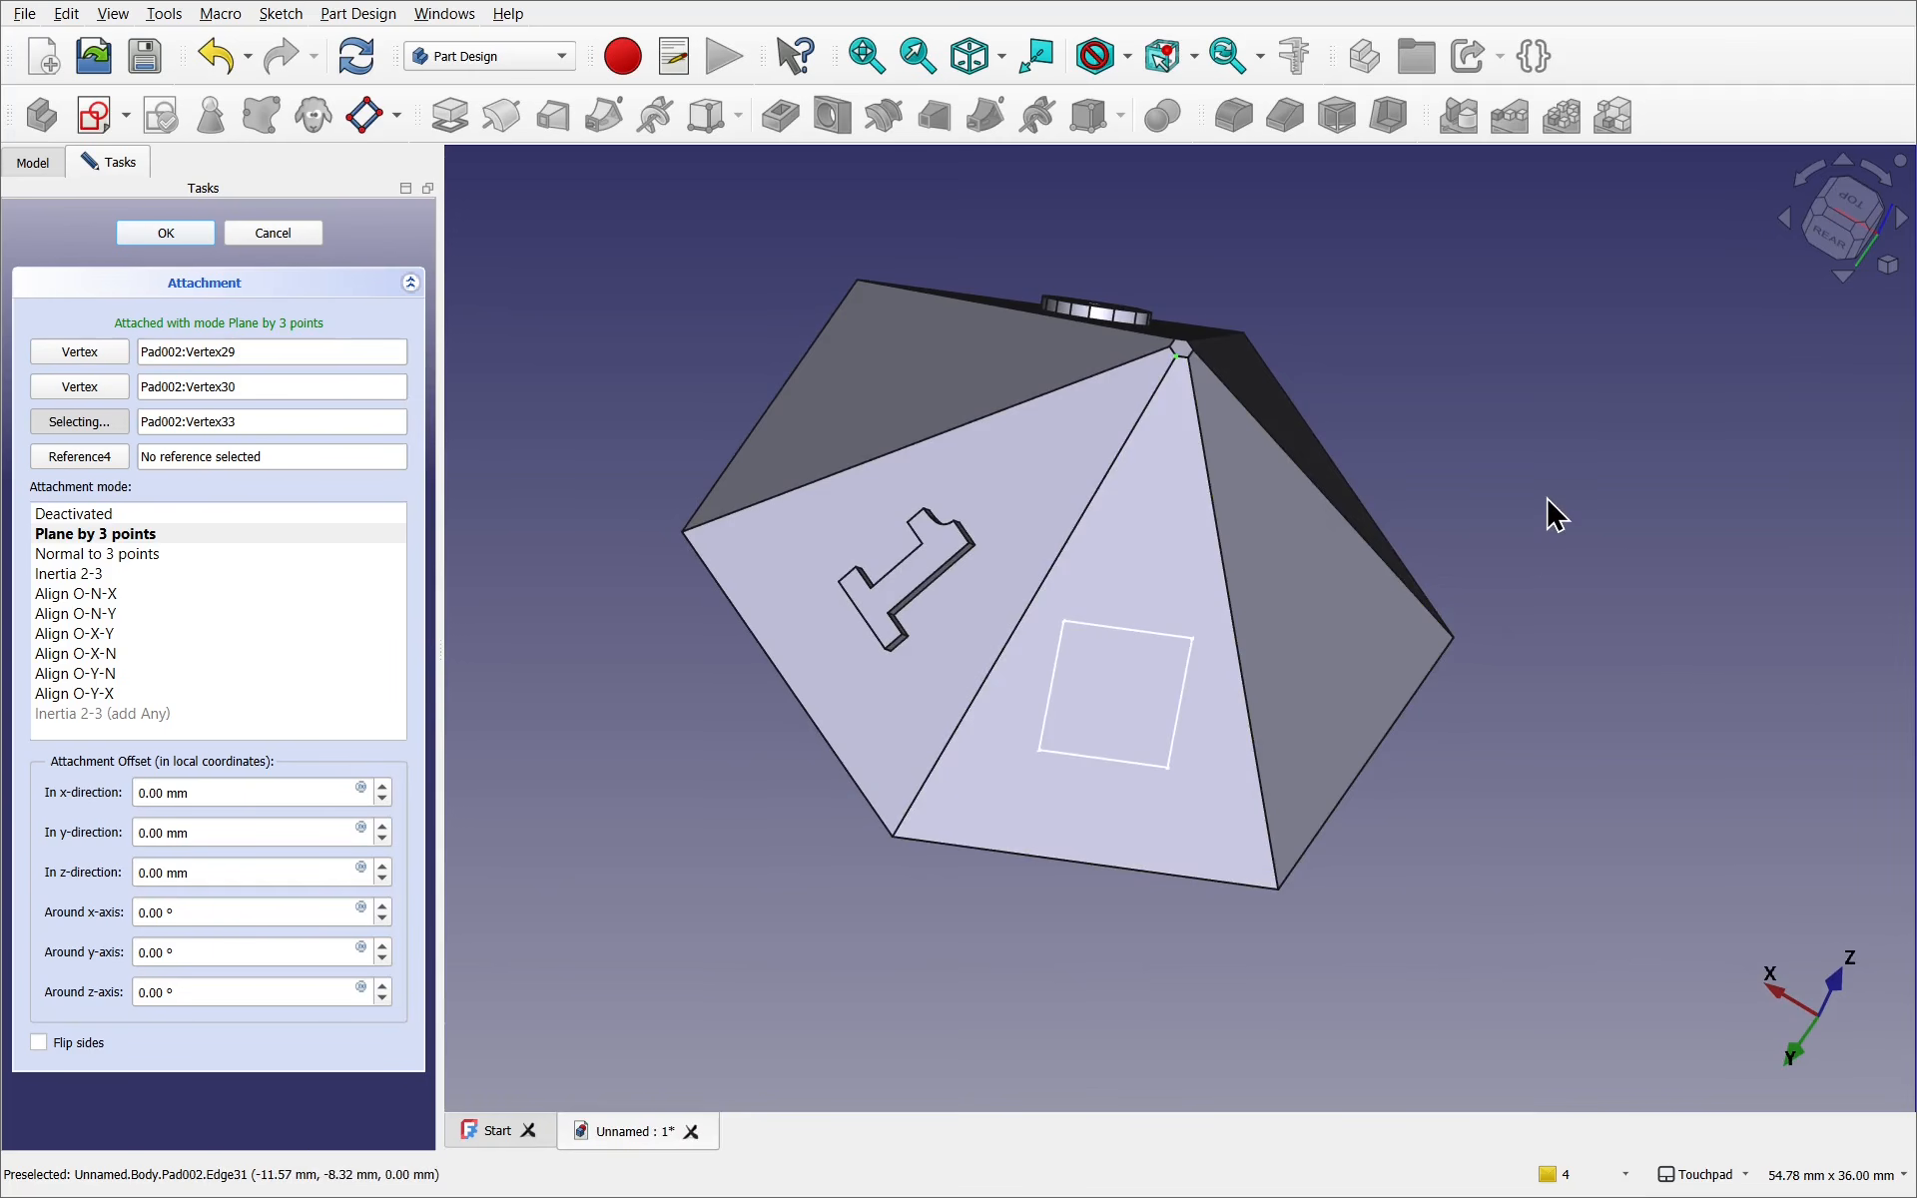
click(184, 236)
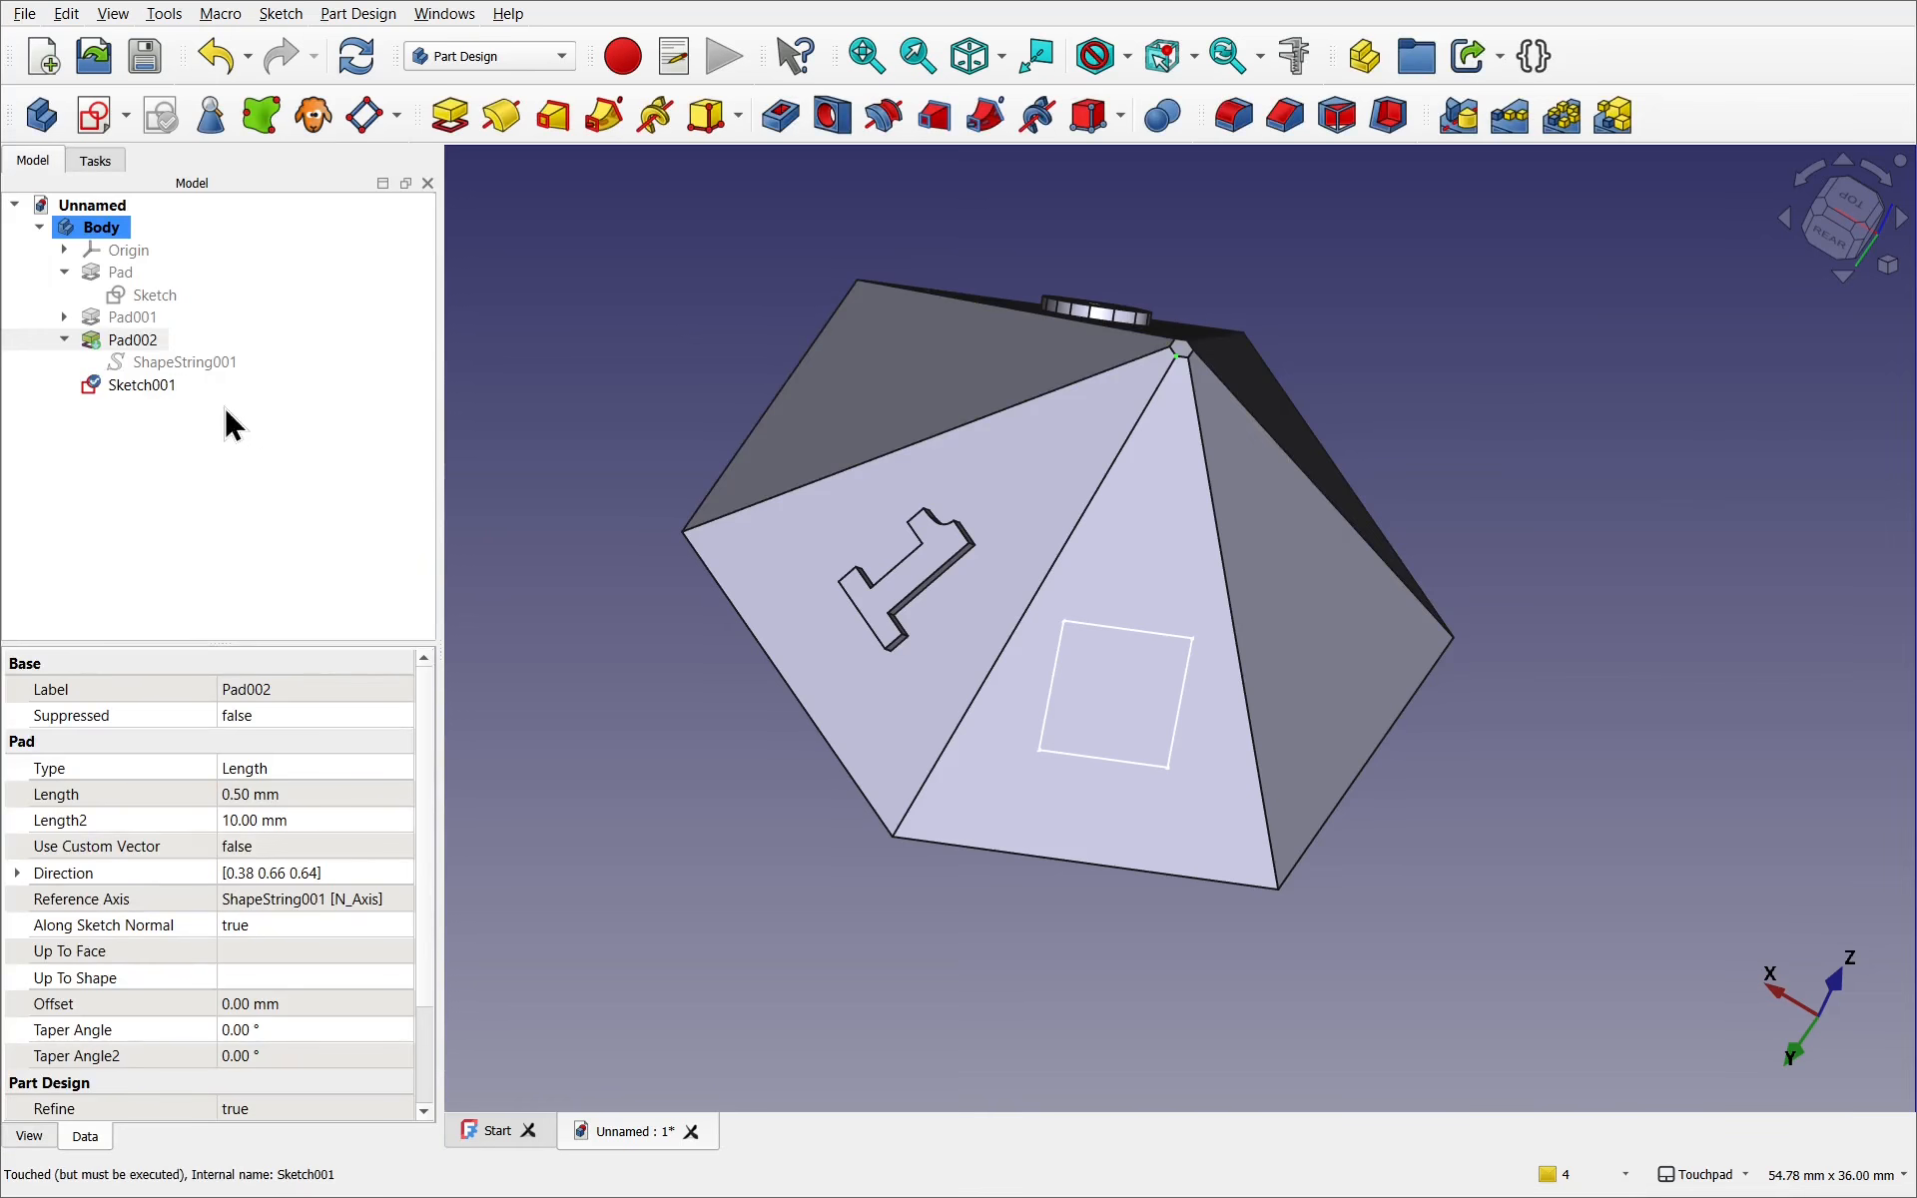
Pocket the square sketch 0.5 mm deep into its face
click(145, 387)
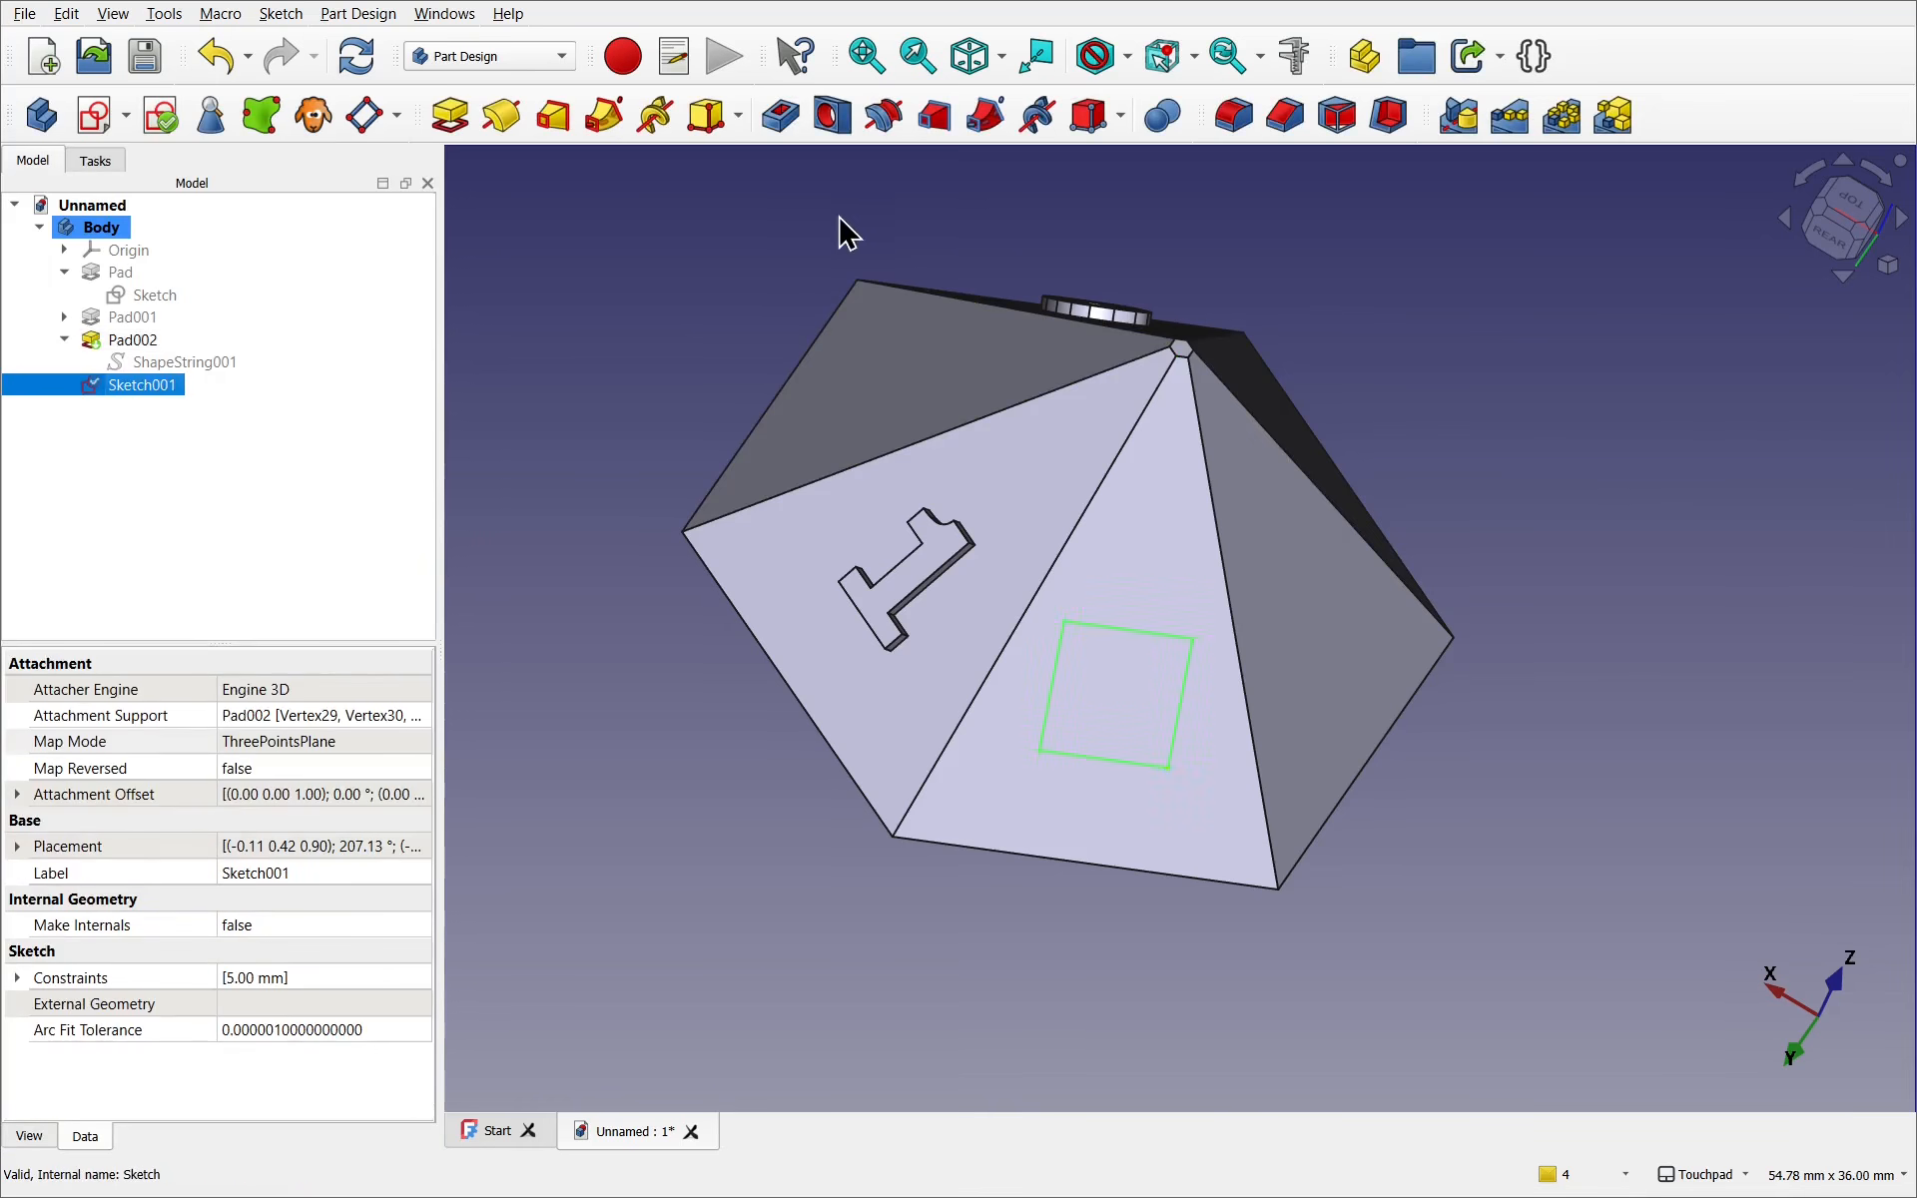
click(784, 116)
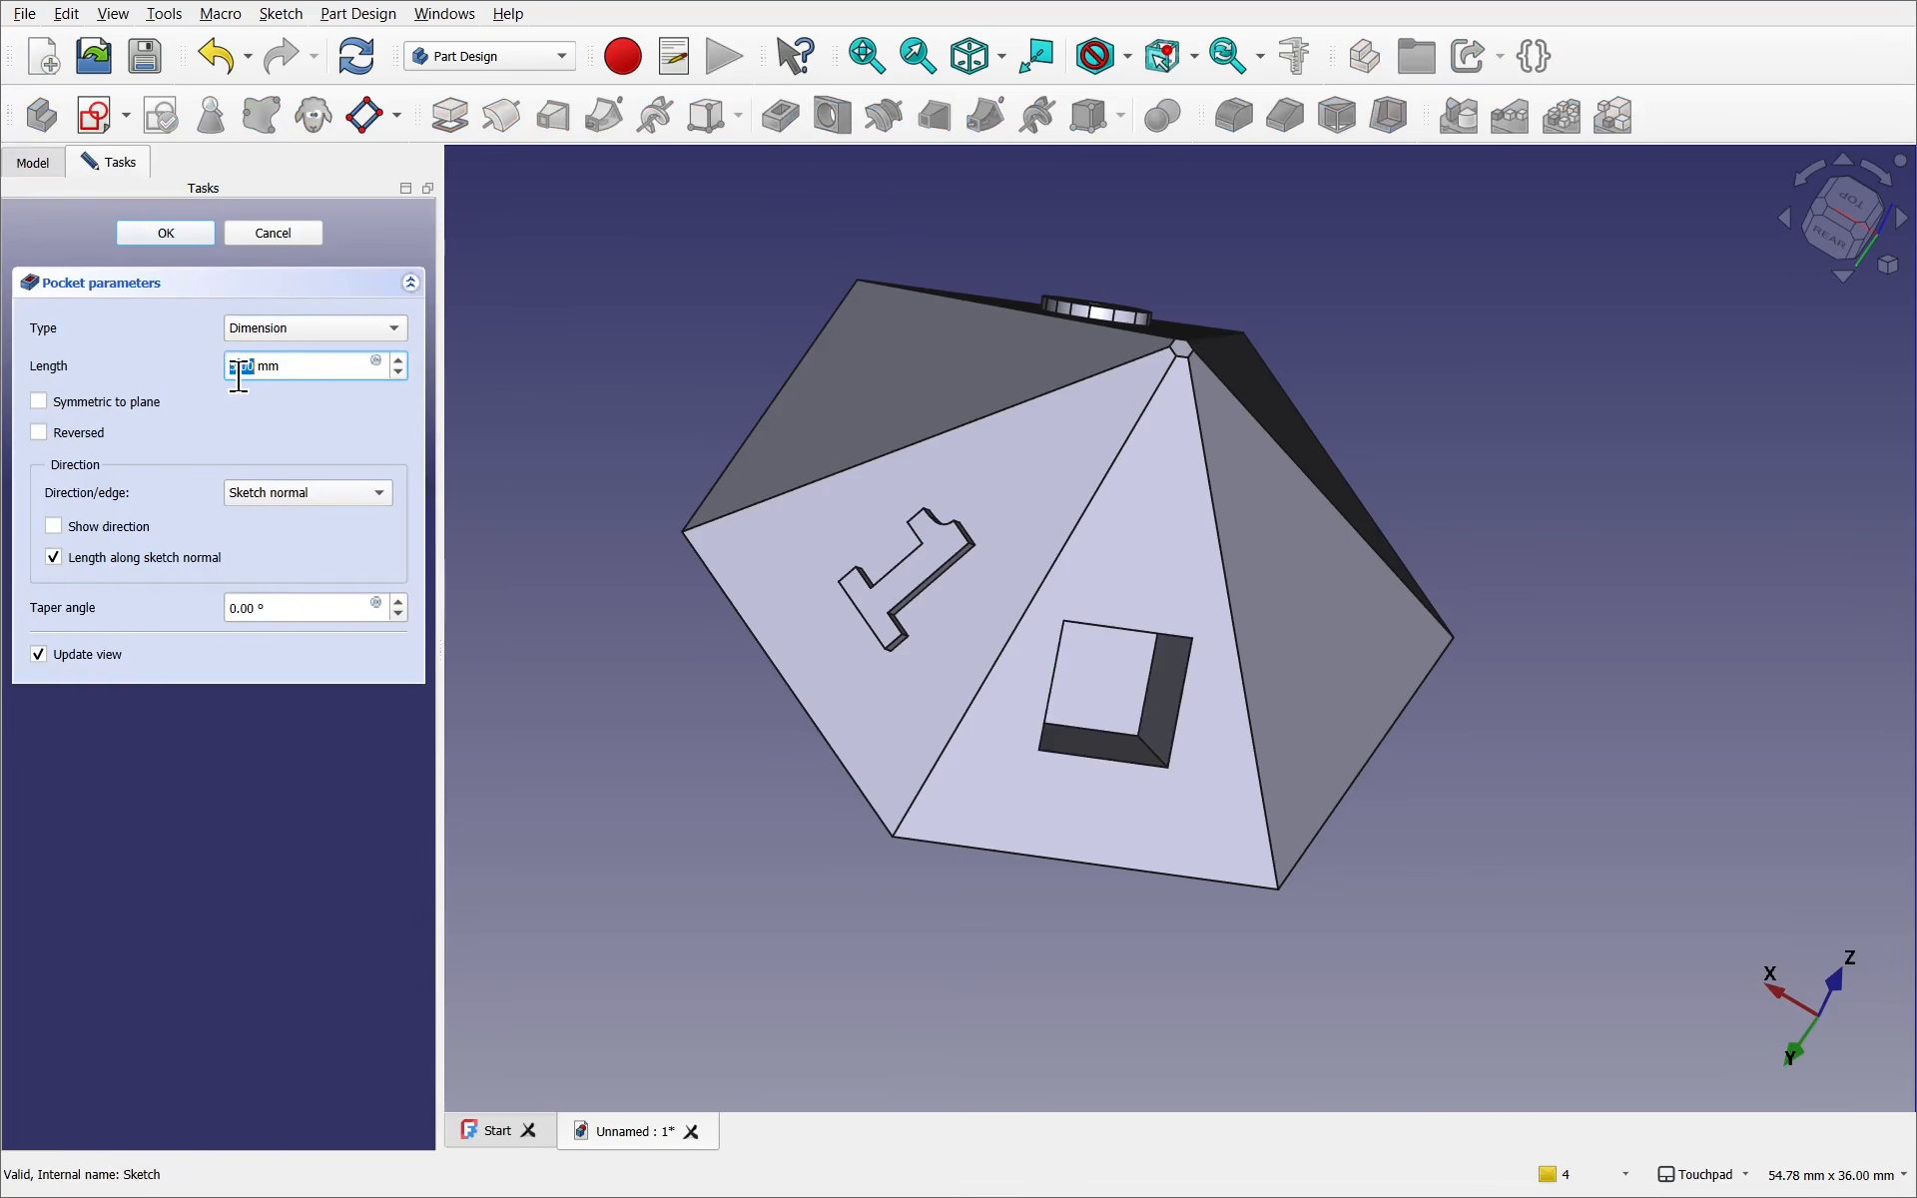
text(0)
key(Return)
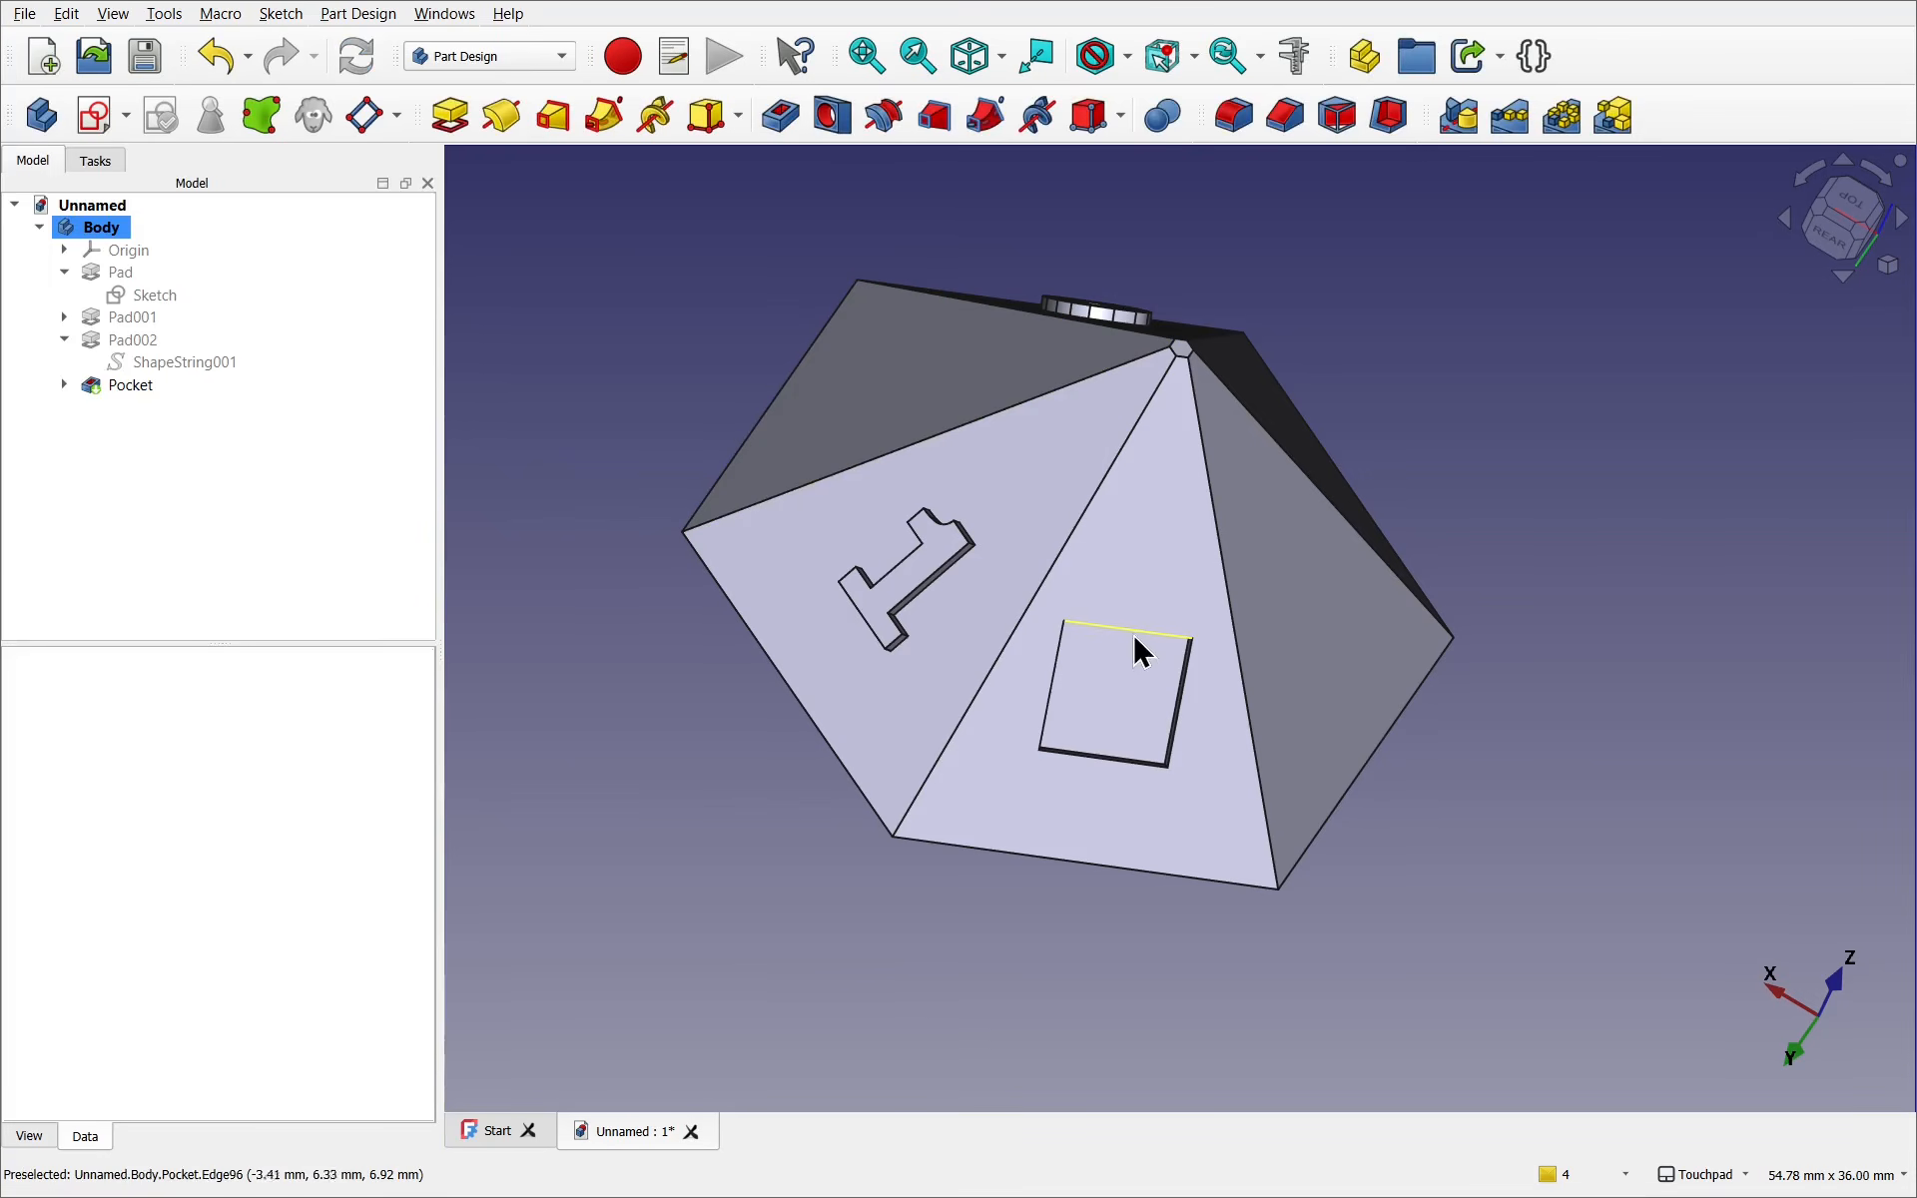
Switch to the Draft workbench and turn on the working-plane grid
middle_drag(1140, 639, 1043, 649)
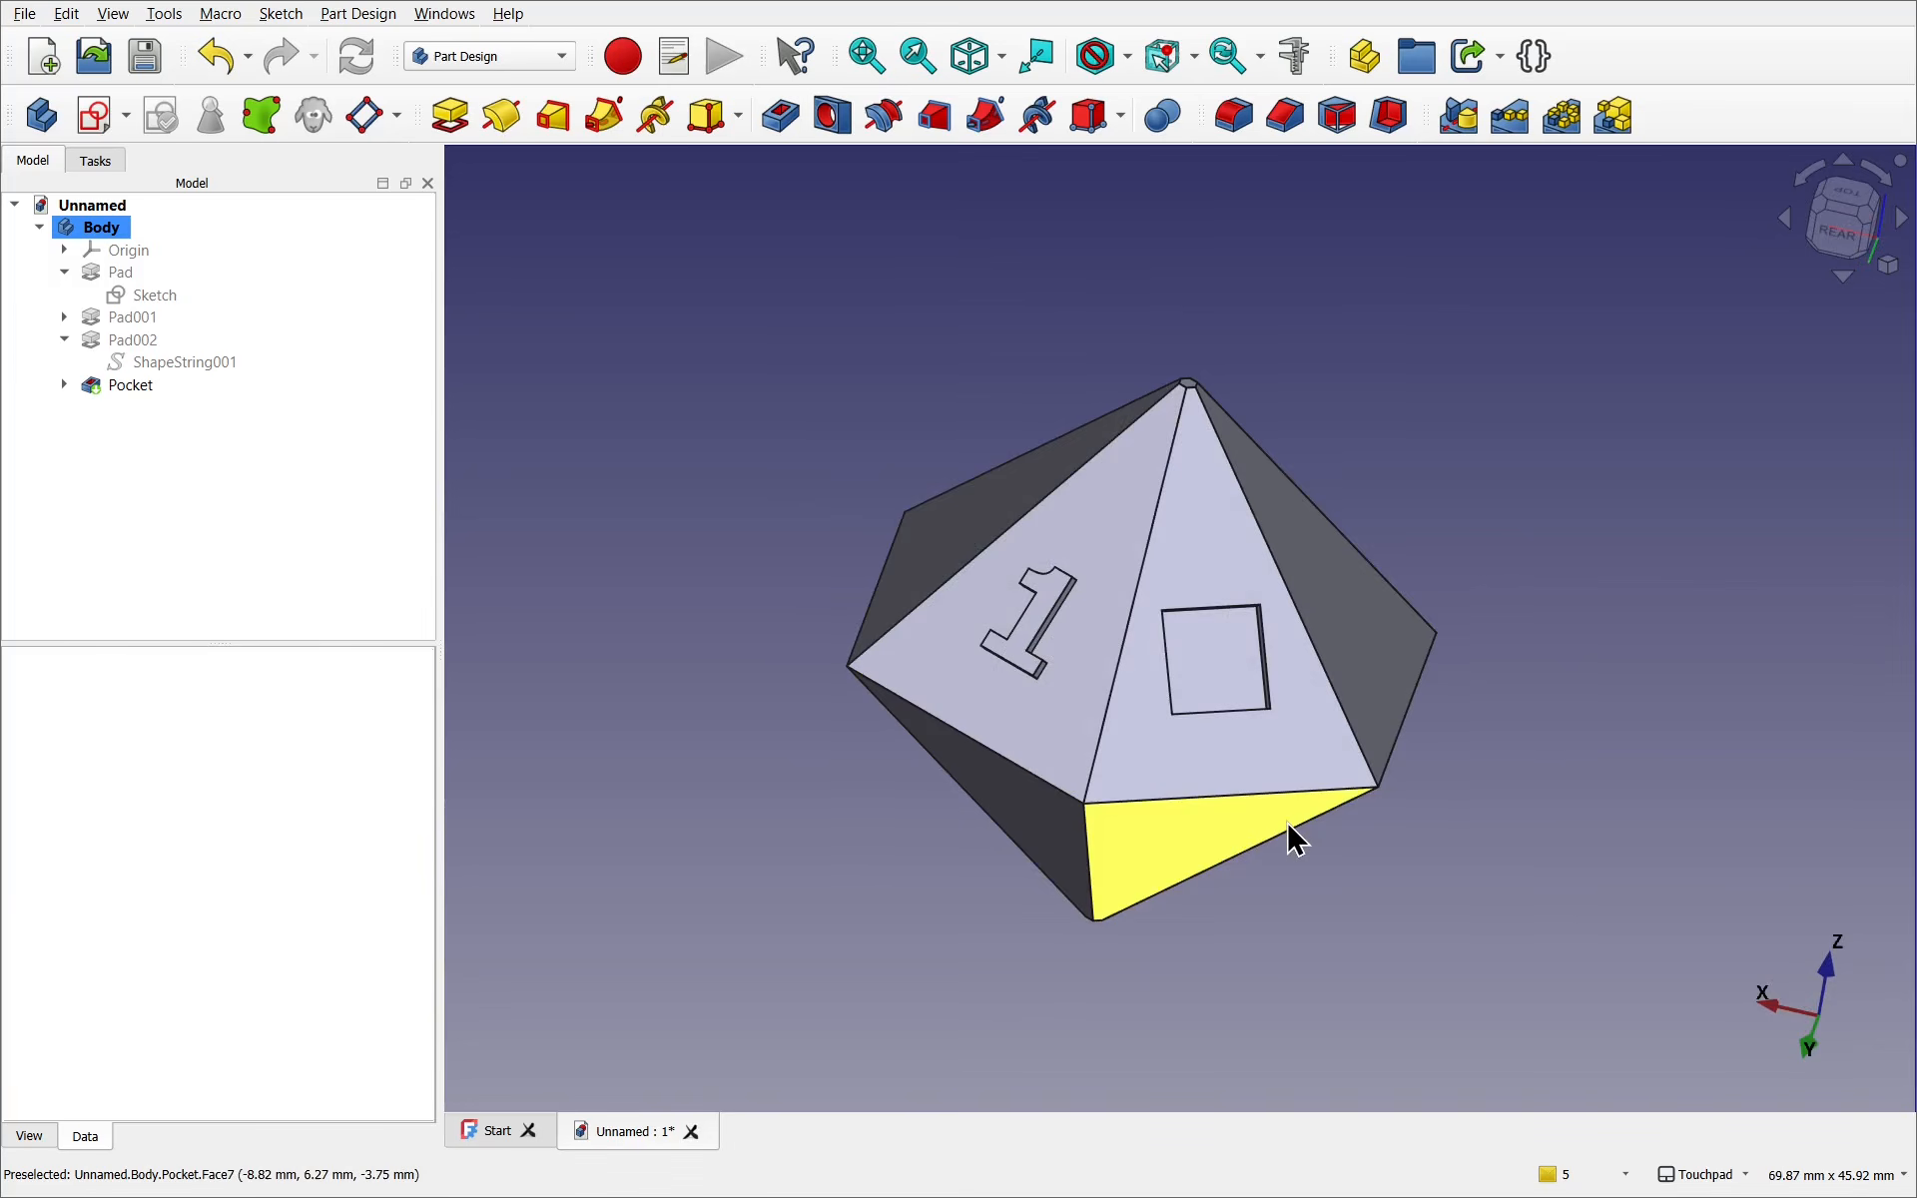
middle_drag(1288, 835, 1169, 728)
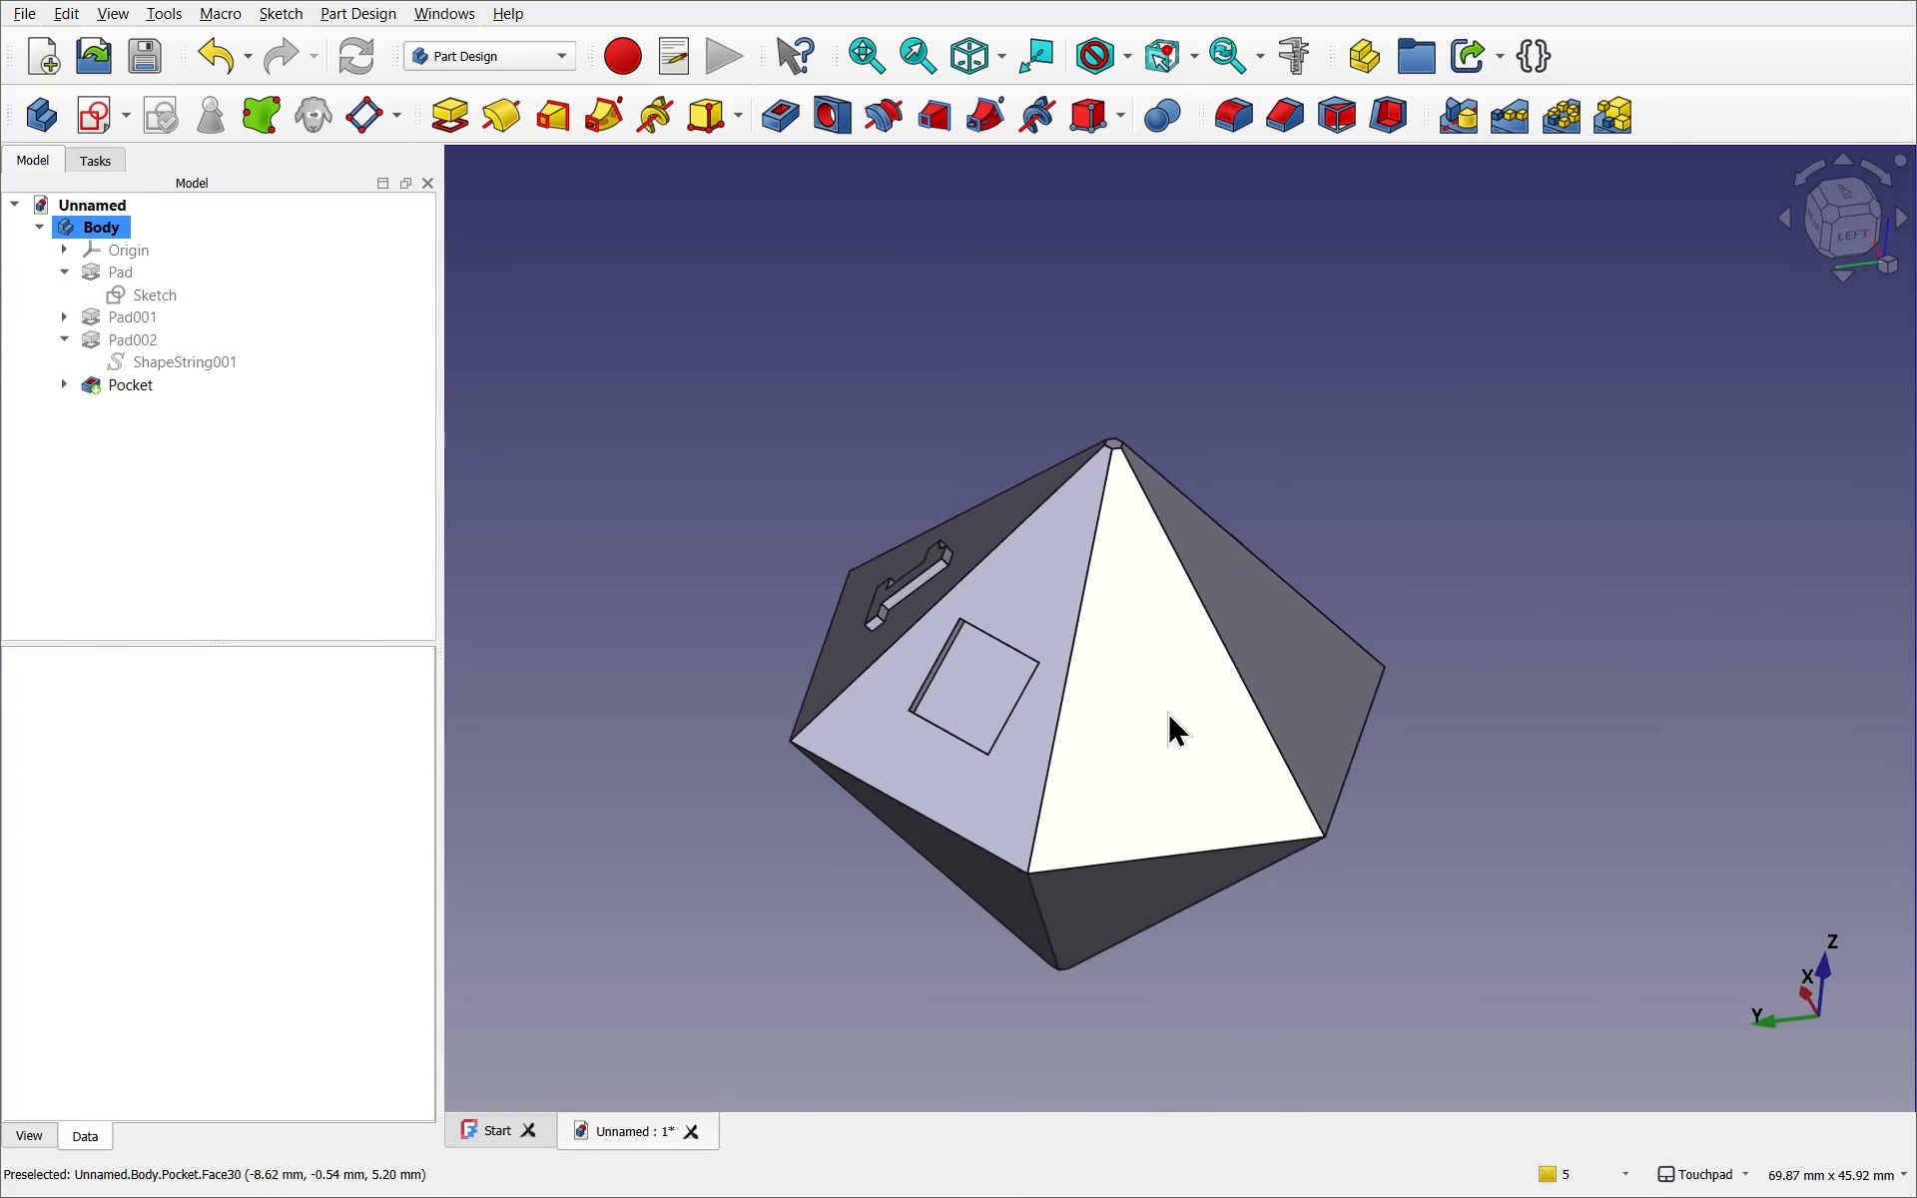
click(489, 58)
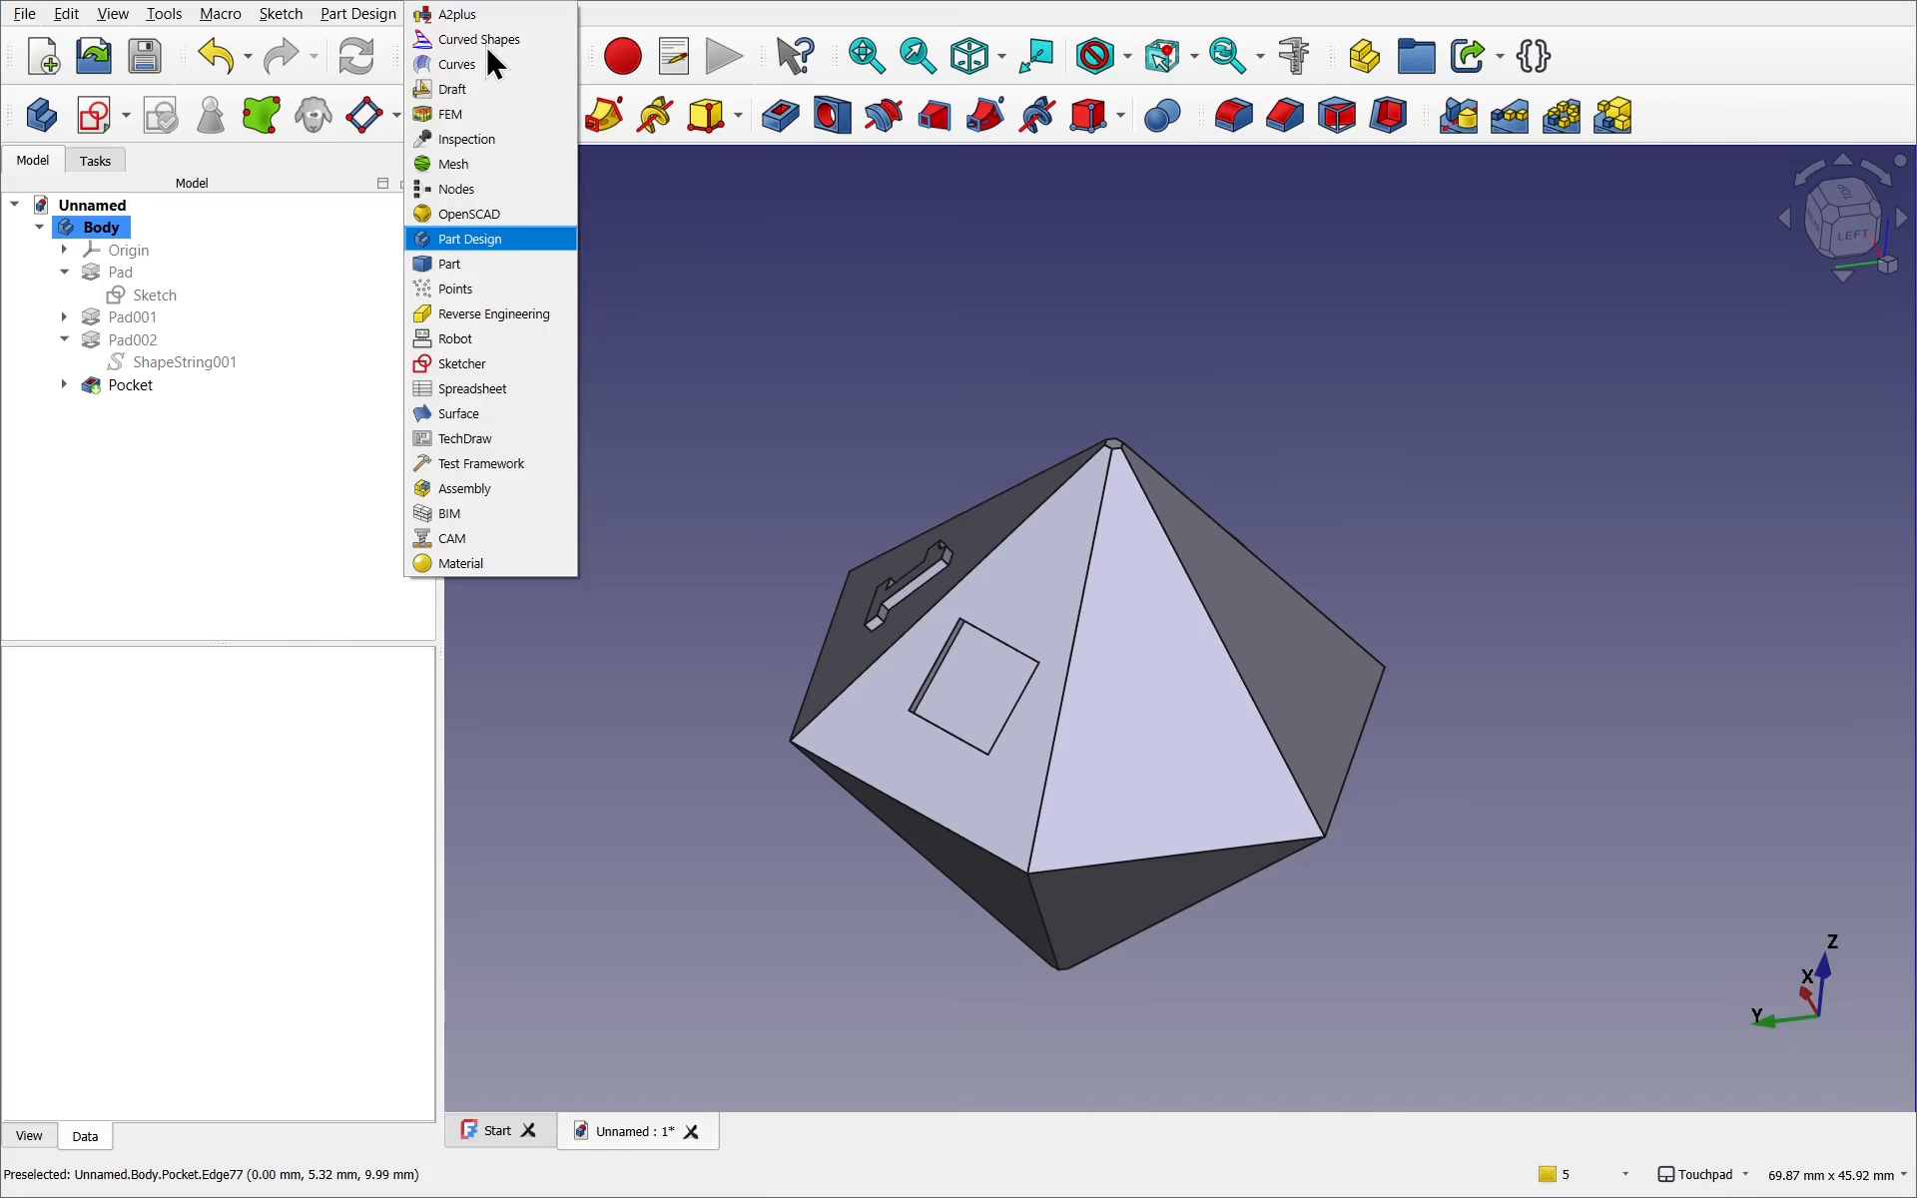
click(486, 90)
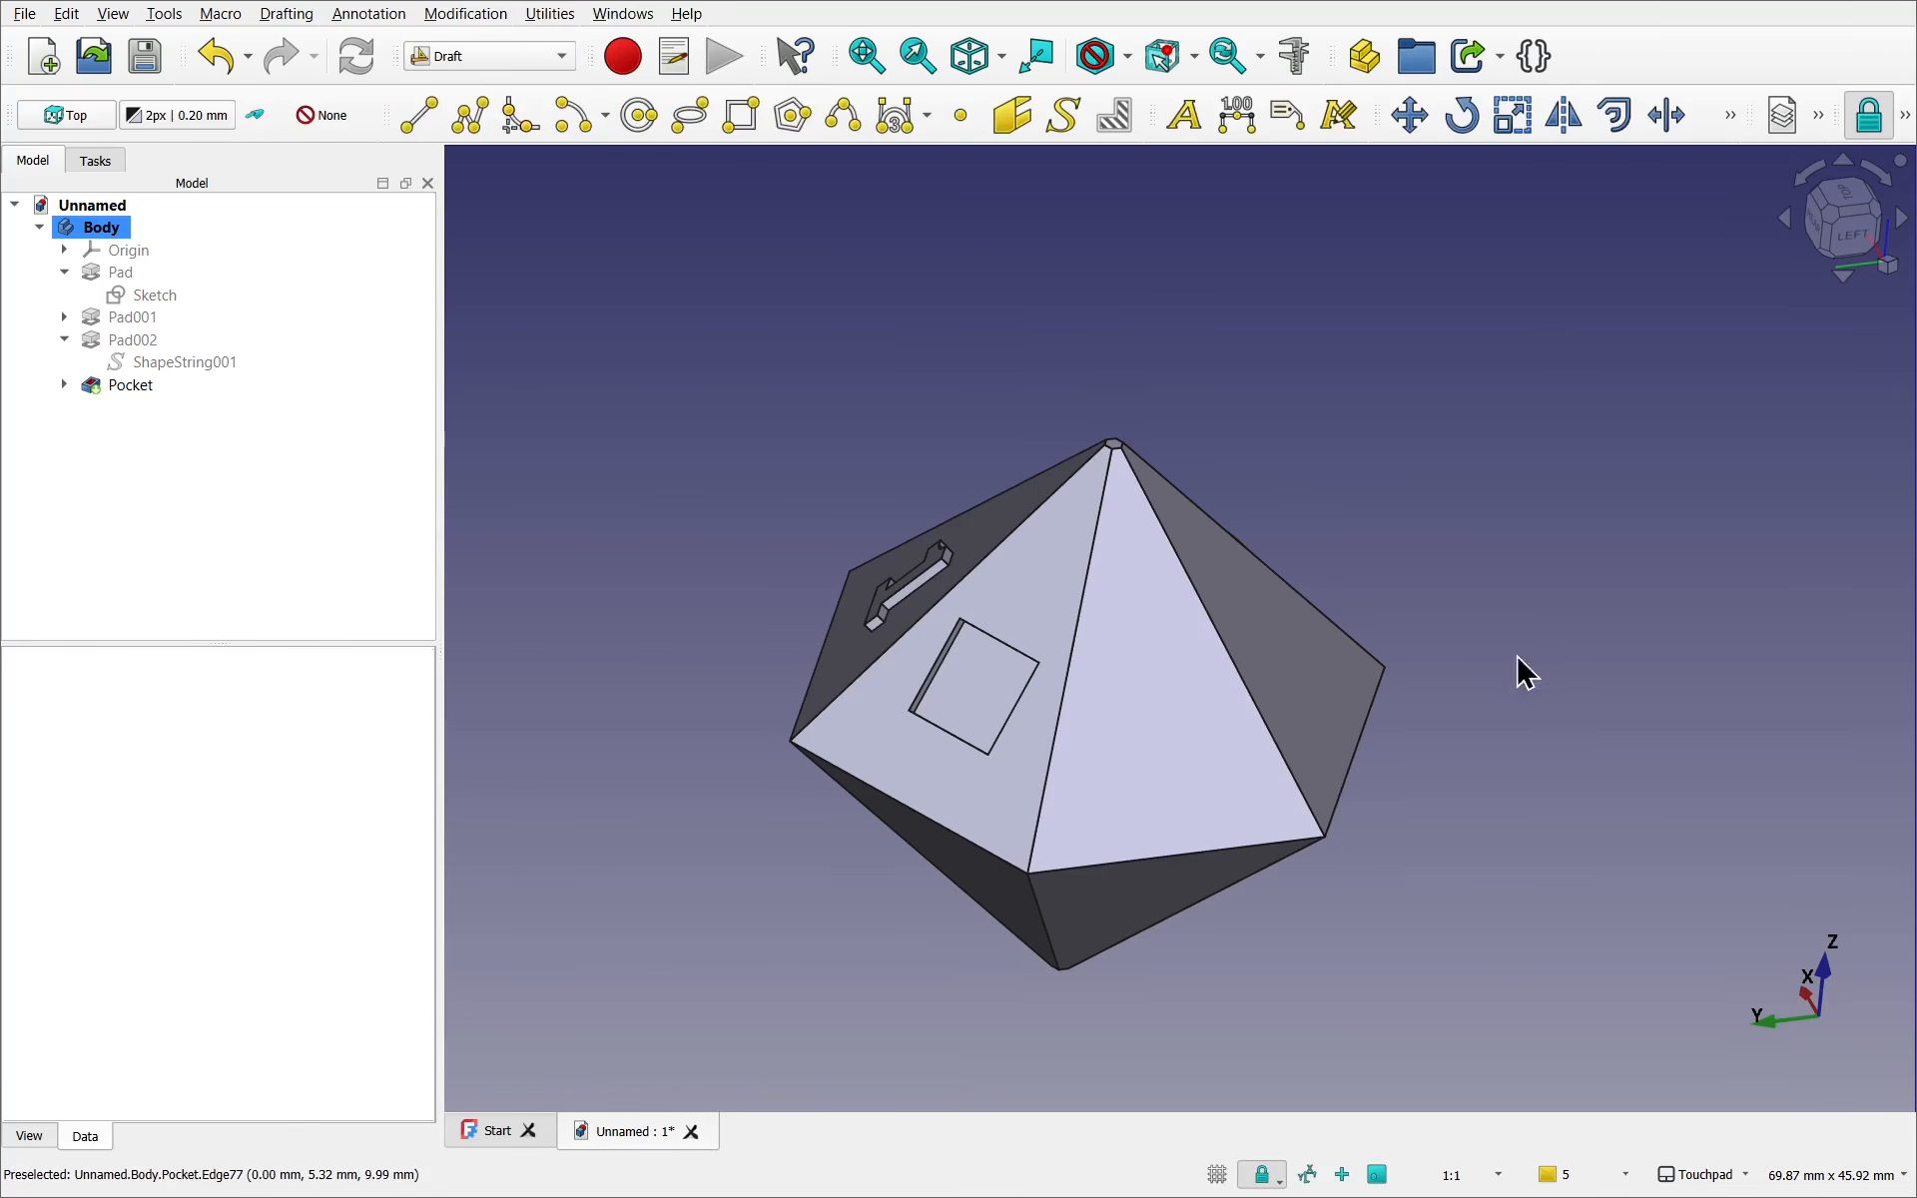
click(1217, 1178)
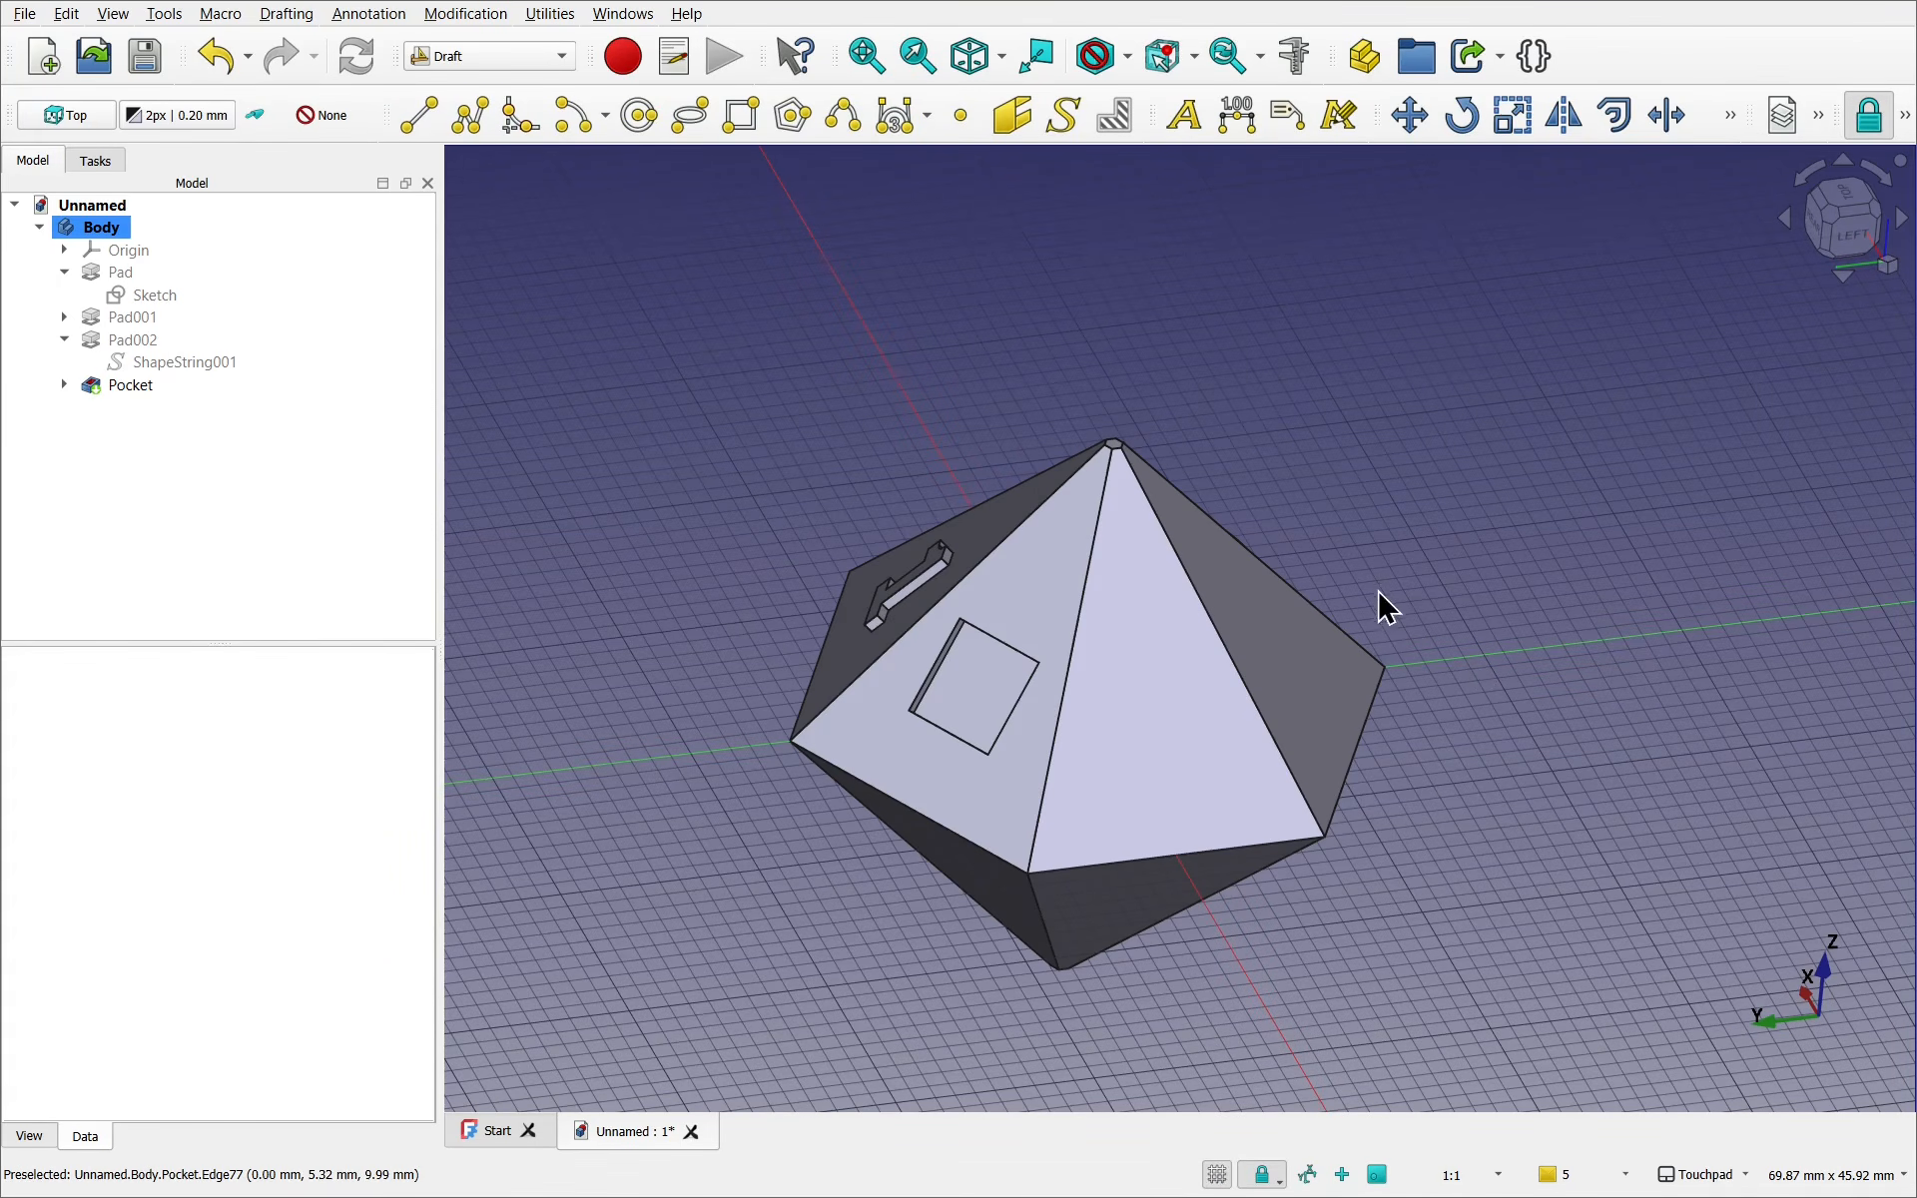
Try to set the Draft working plane from the blank face adjoining the square pocket's face
shift+drag(1281, 384, 1292, 748)
shift+drag(1481, 672, 1361, 706)
click(1084, 800)
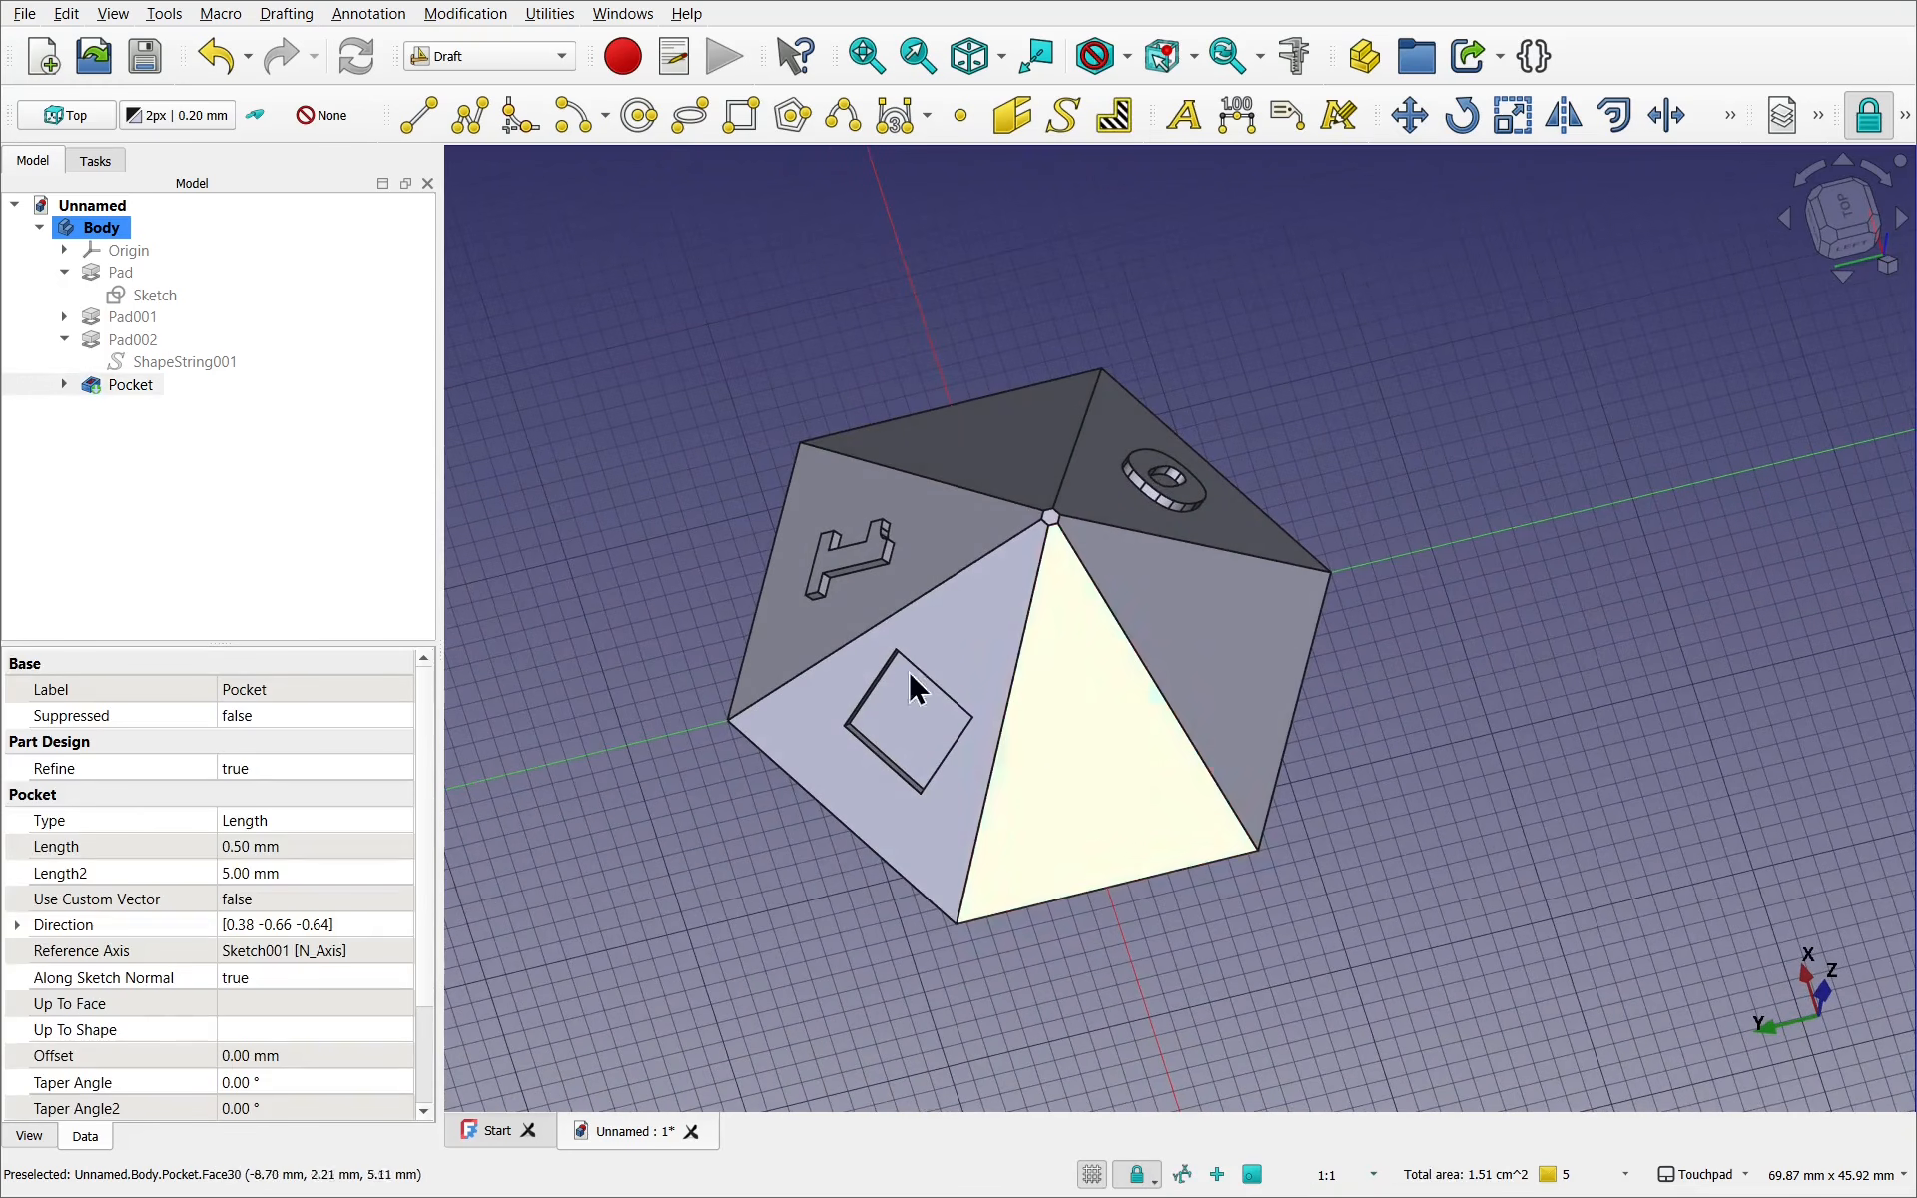
click(552, 16)
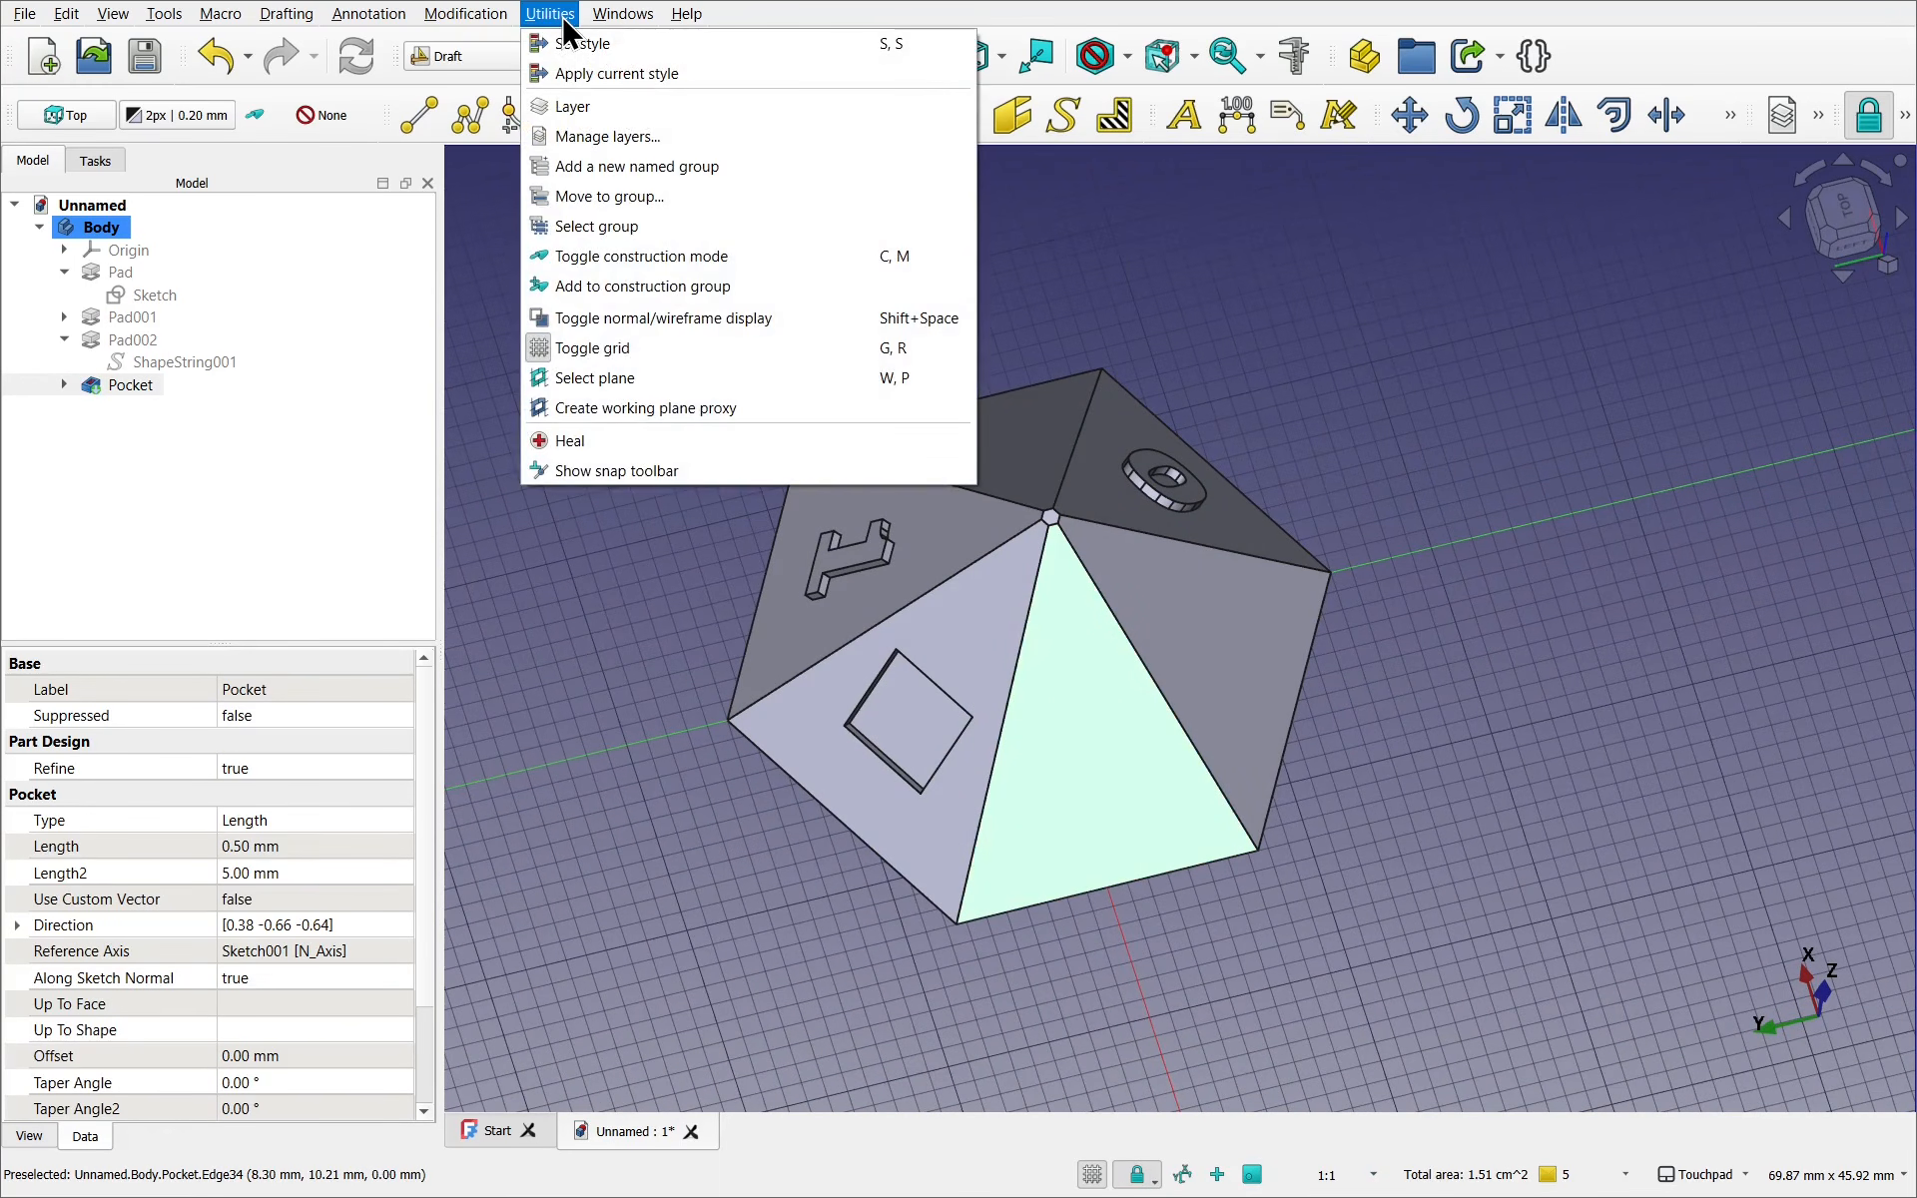
click(653, 376)
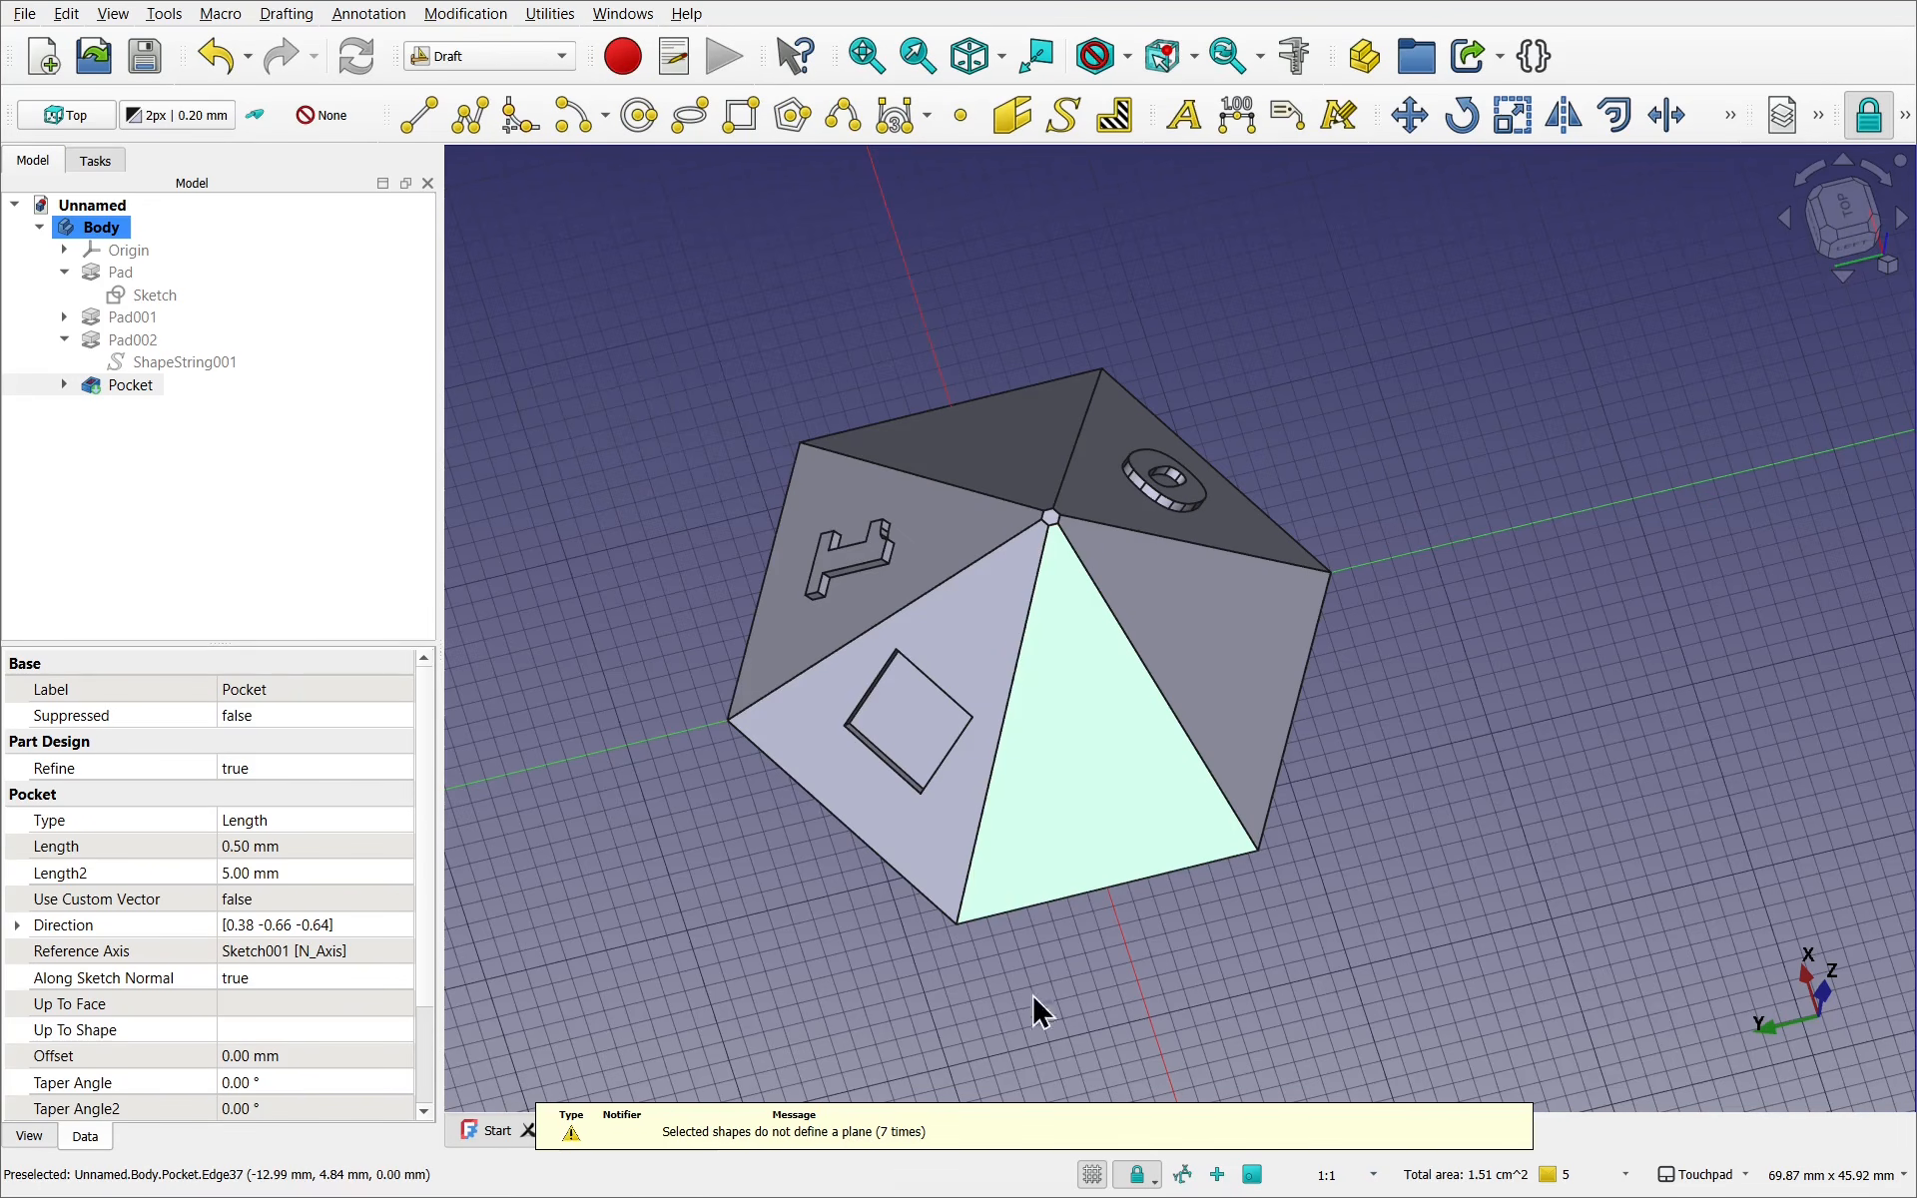
Align the Draft working plane to the blank face next to the one carrying the raised 0
alt+drag(1042, 956, 947, 880)
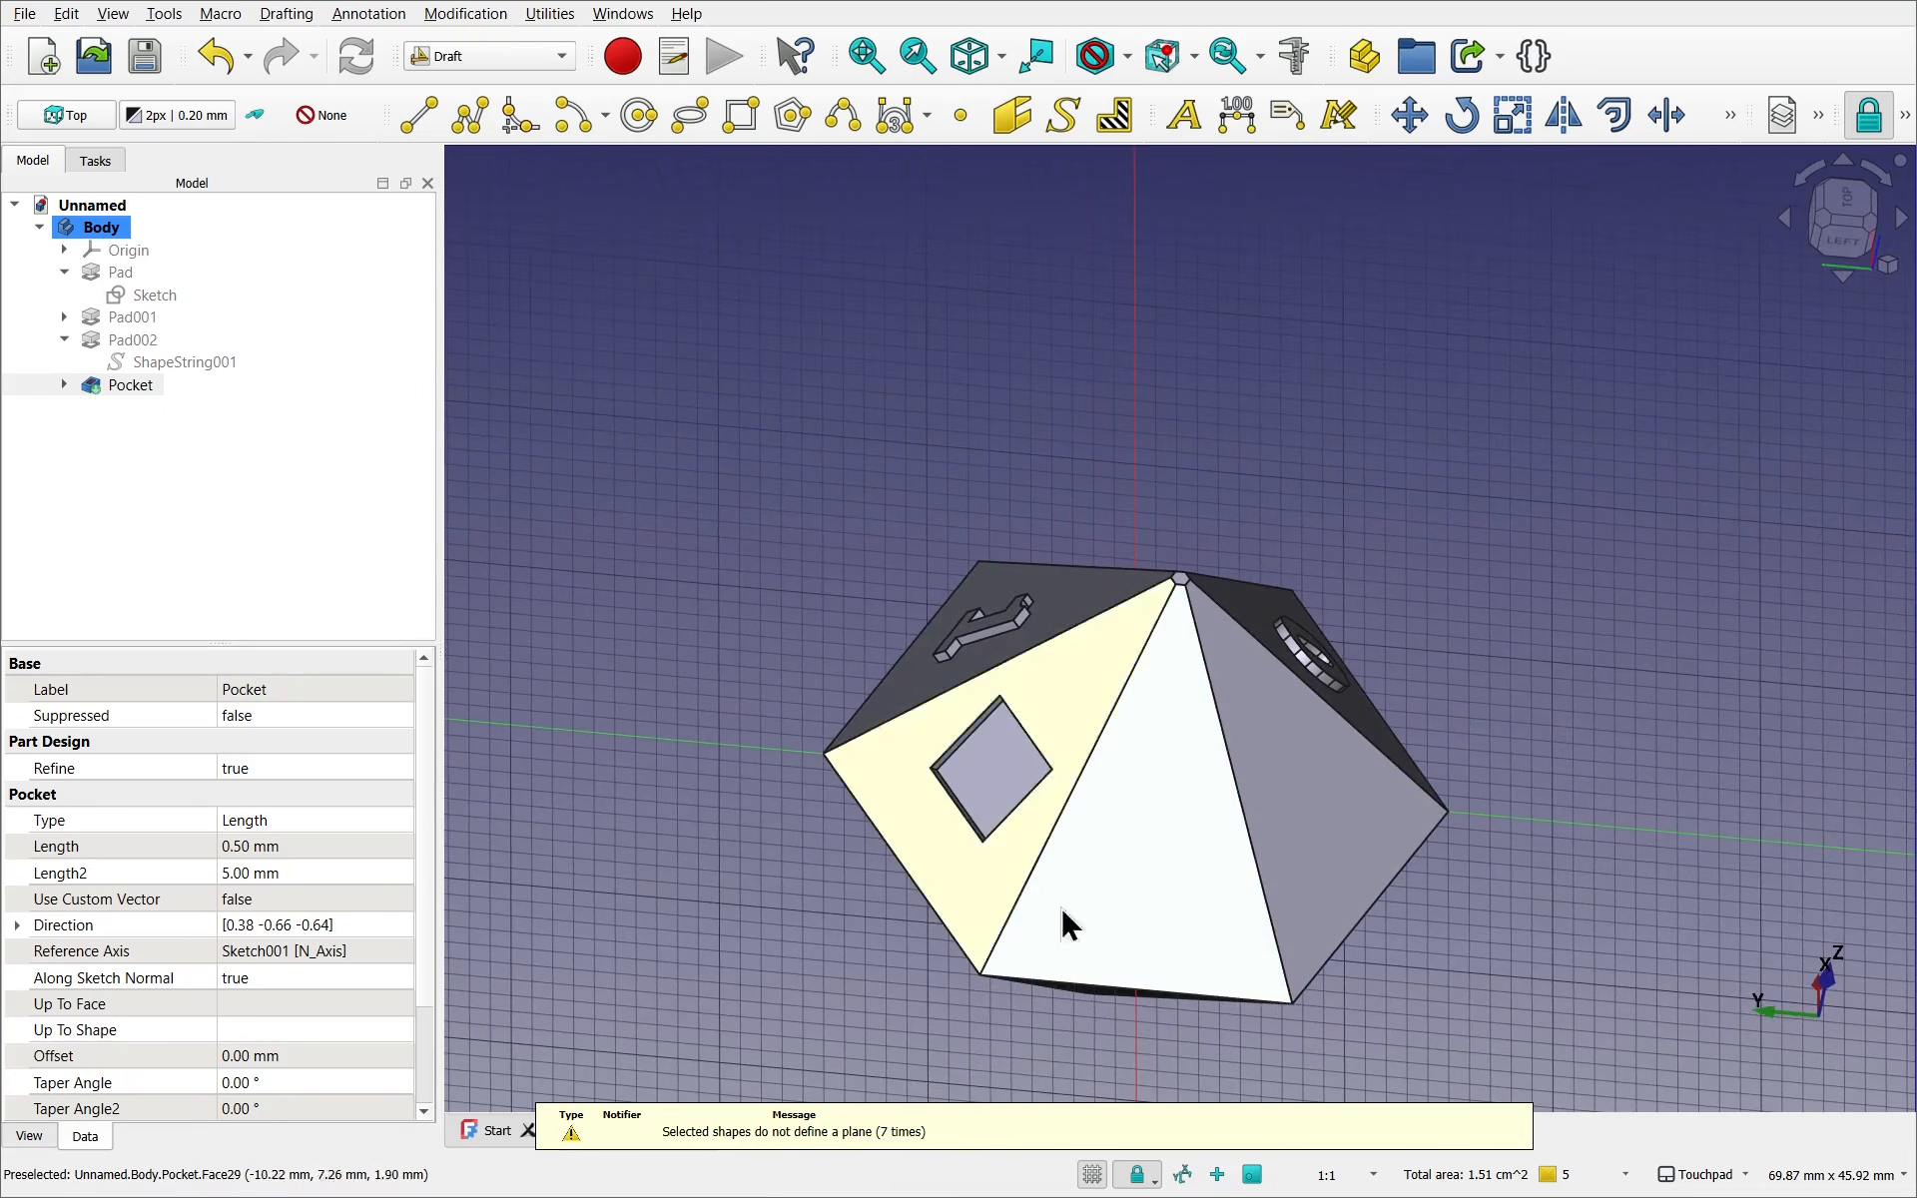
click(1314, 828)
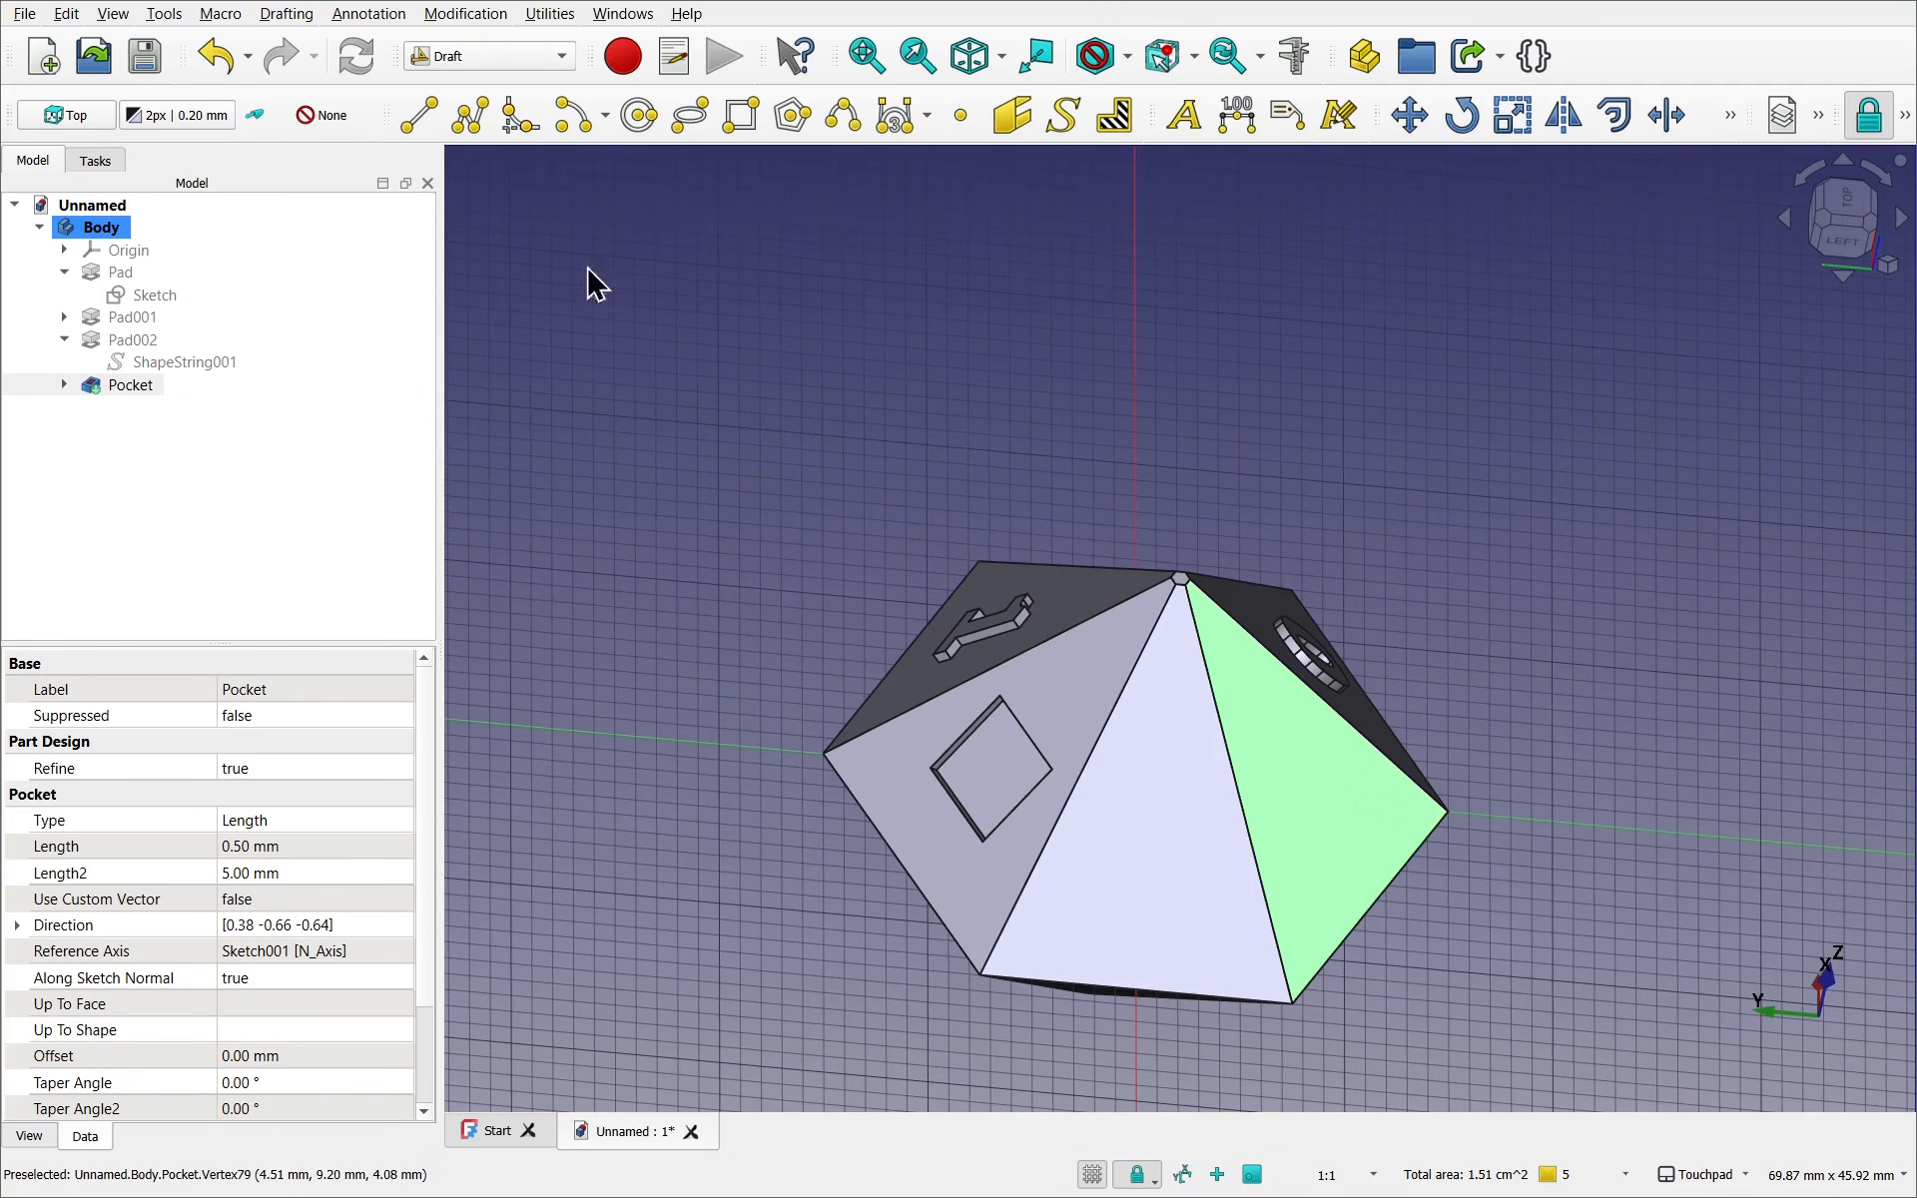
click(549, 14)
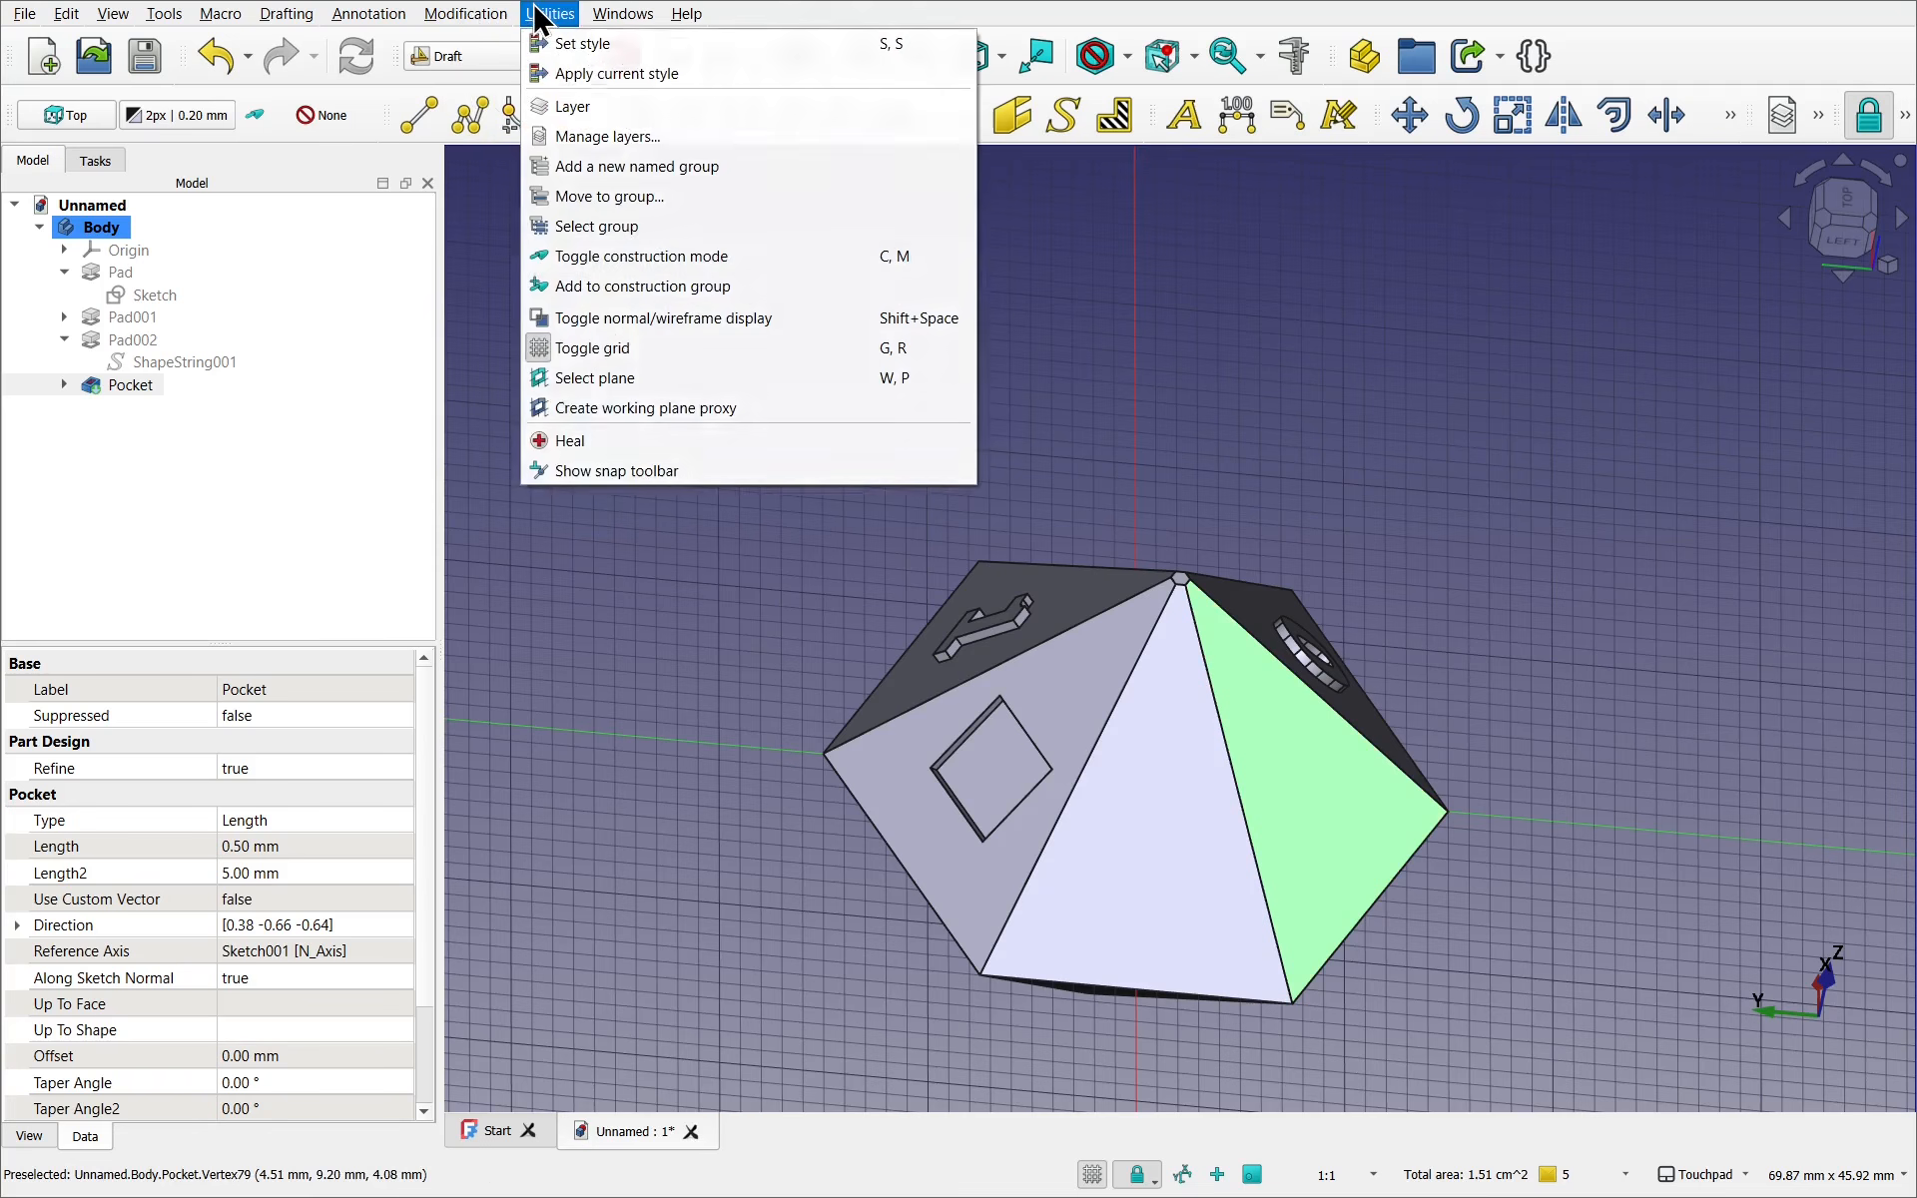
click(633, 377)
alt+drag(869, 458, 895, 637)
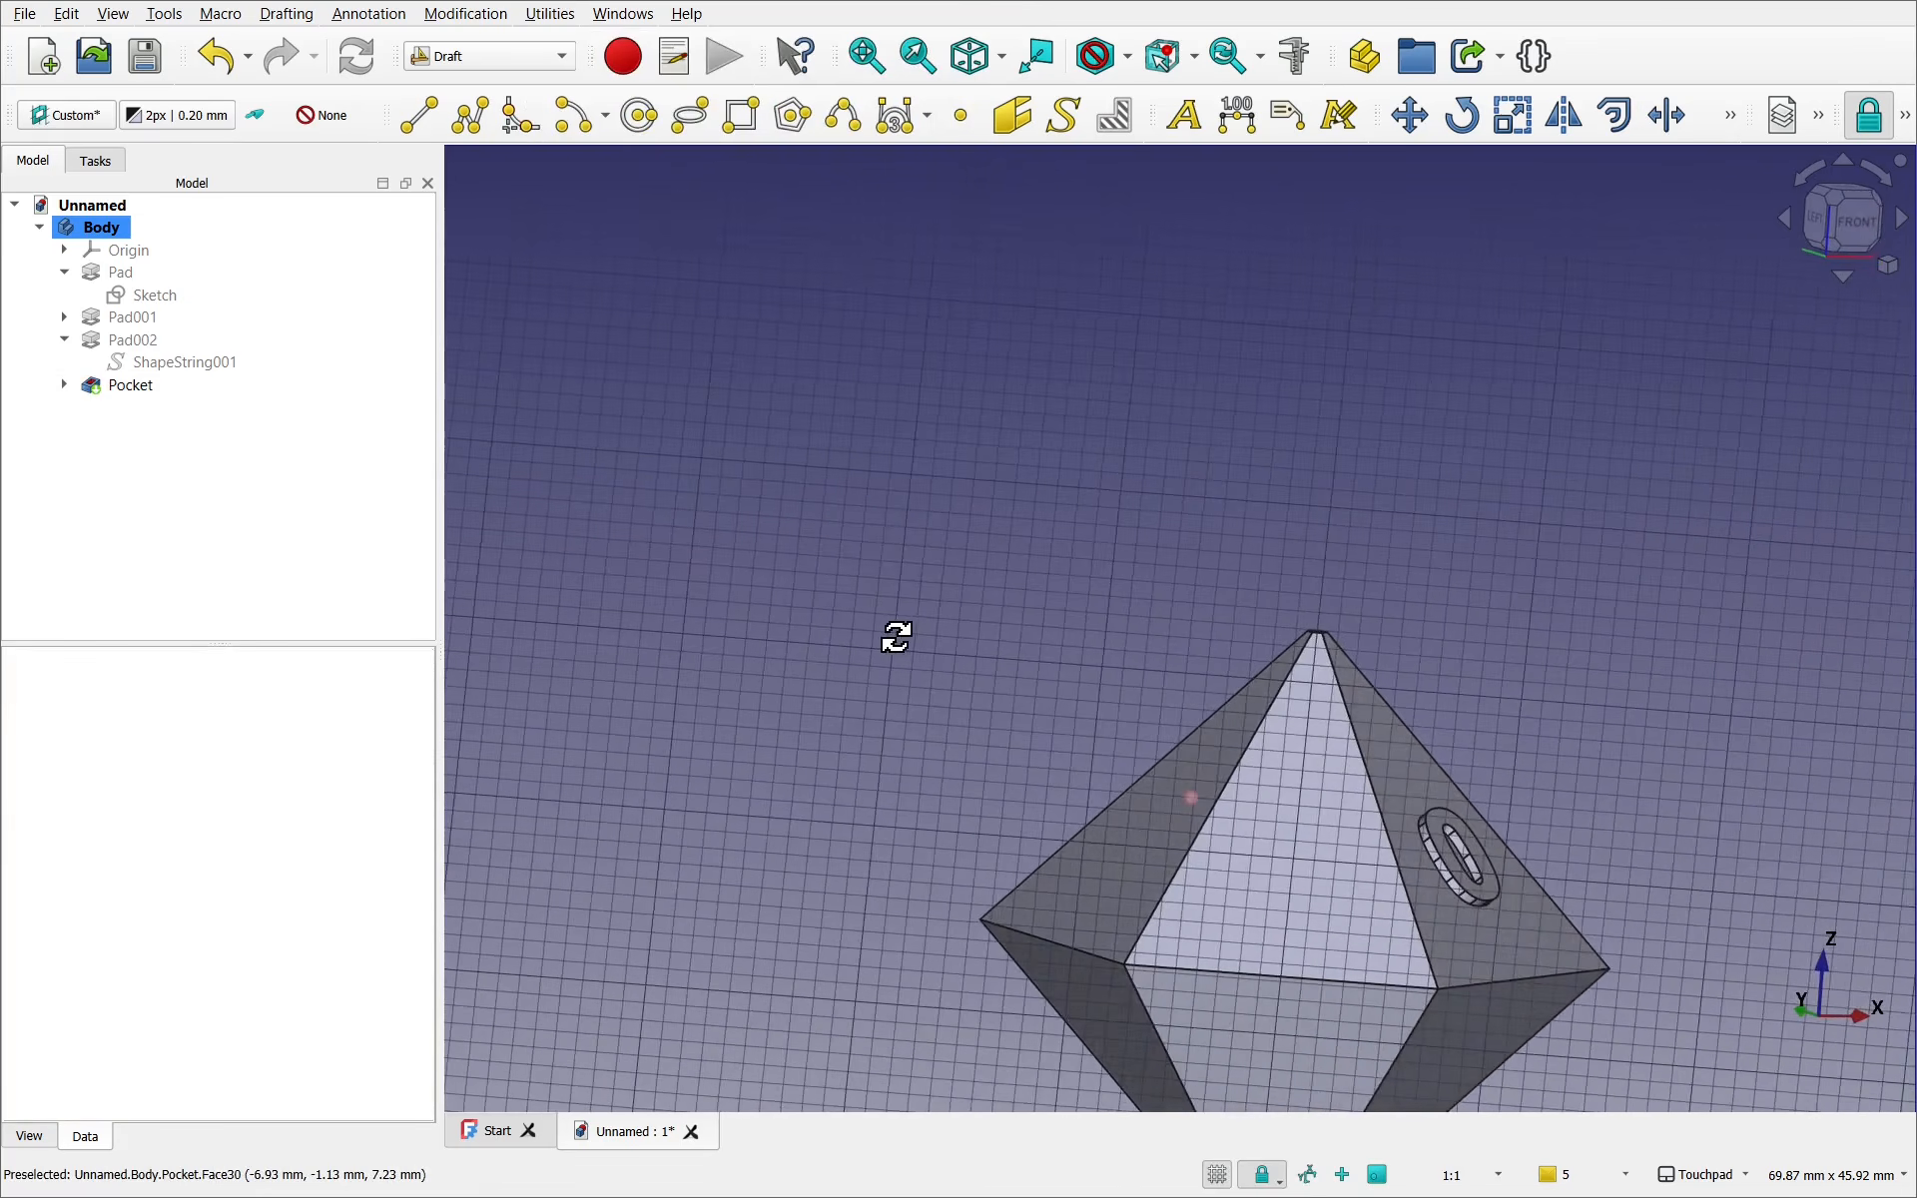
shift+drag(1333, 664, 1032, 448)
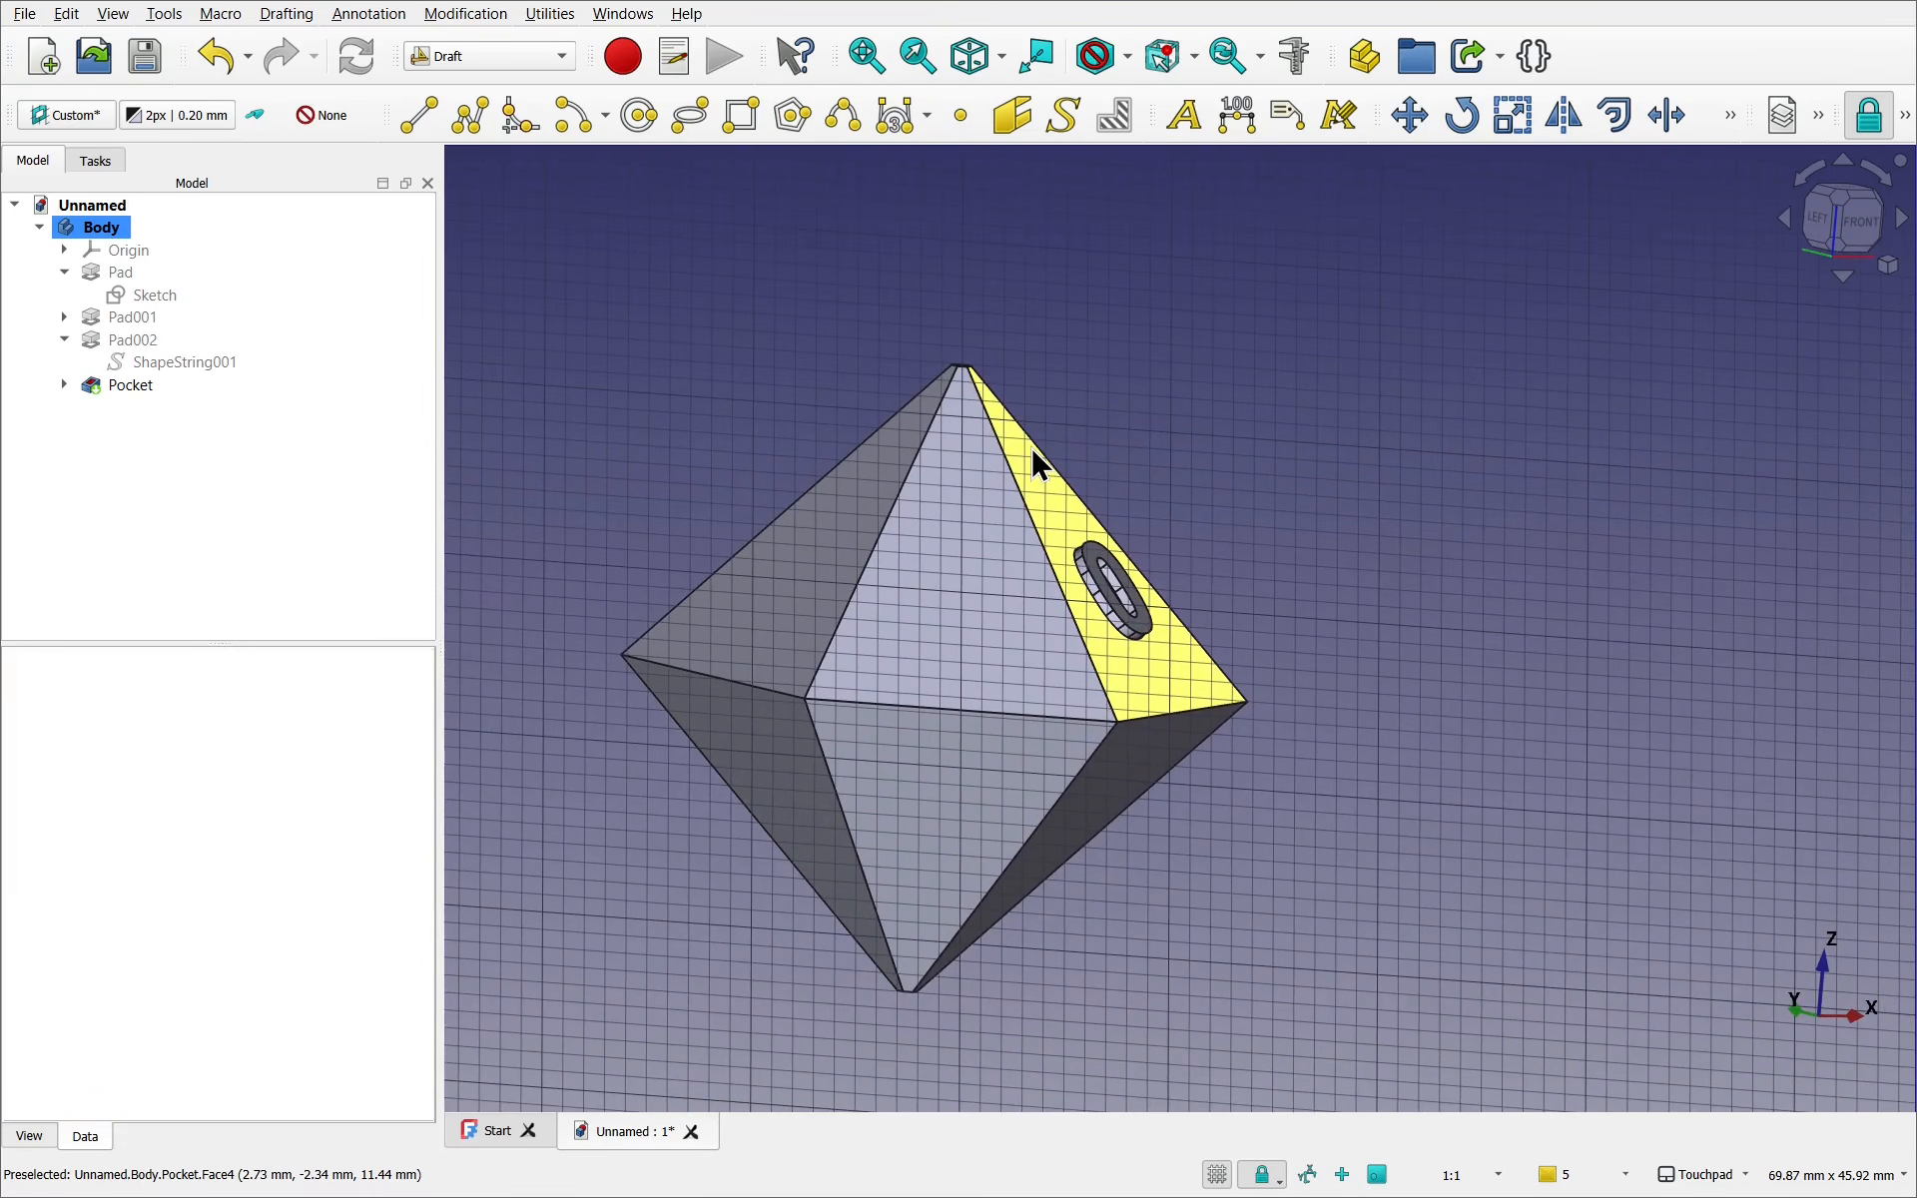
Start a ShapeString and check that snap lock and center snapping are enabled for placing it
click(1062, 122)
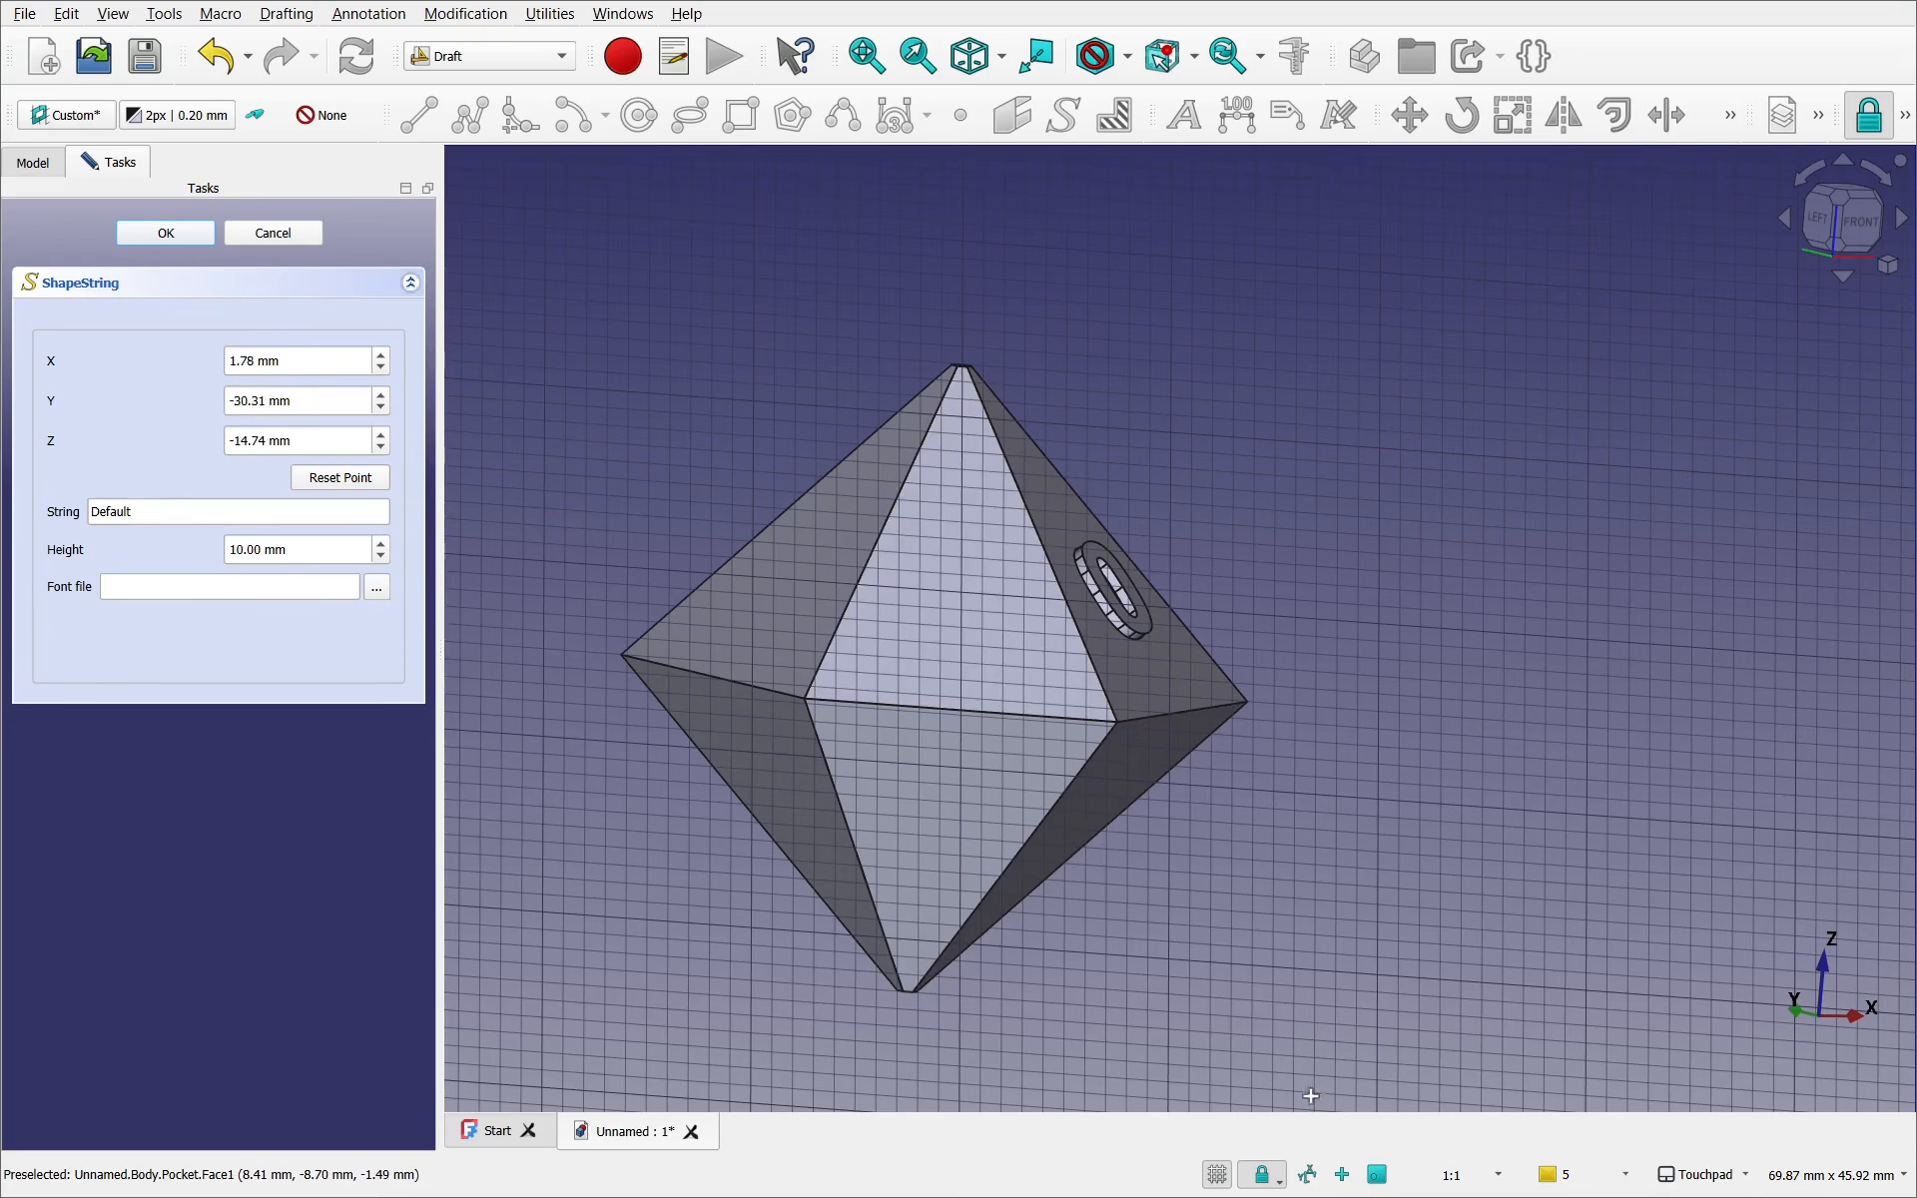
click(1262, 1176)
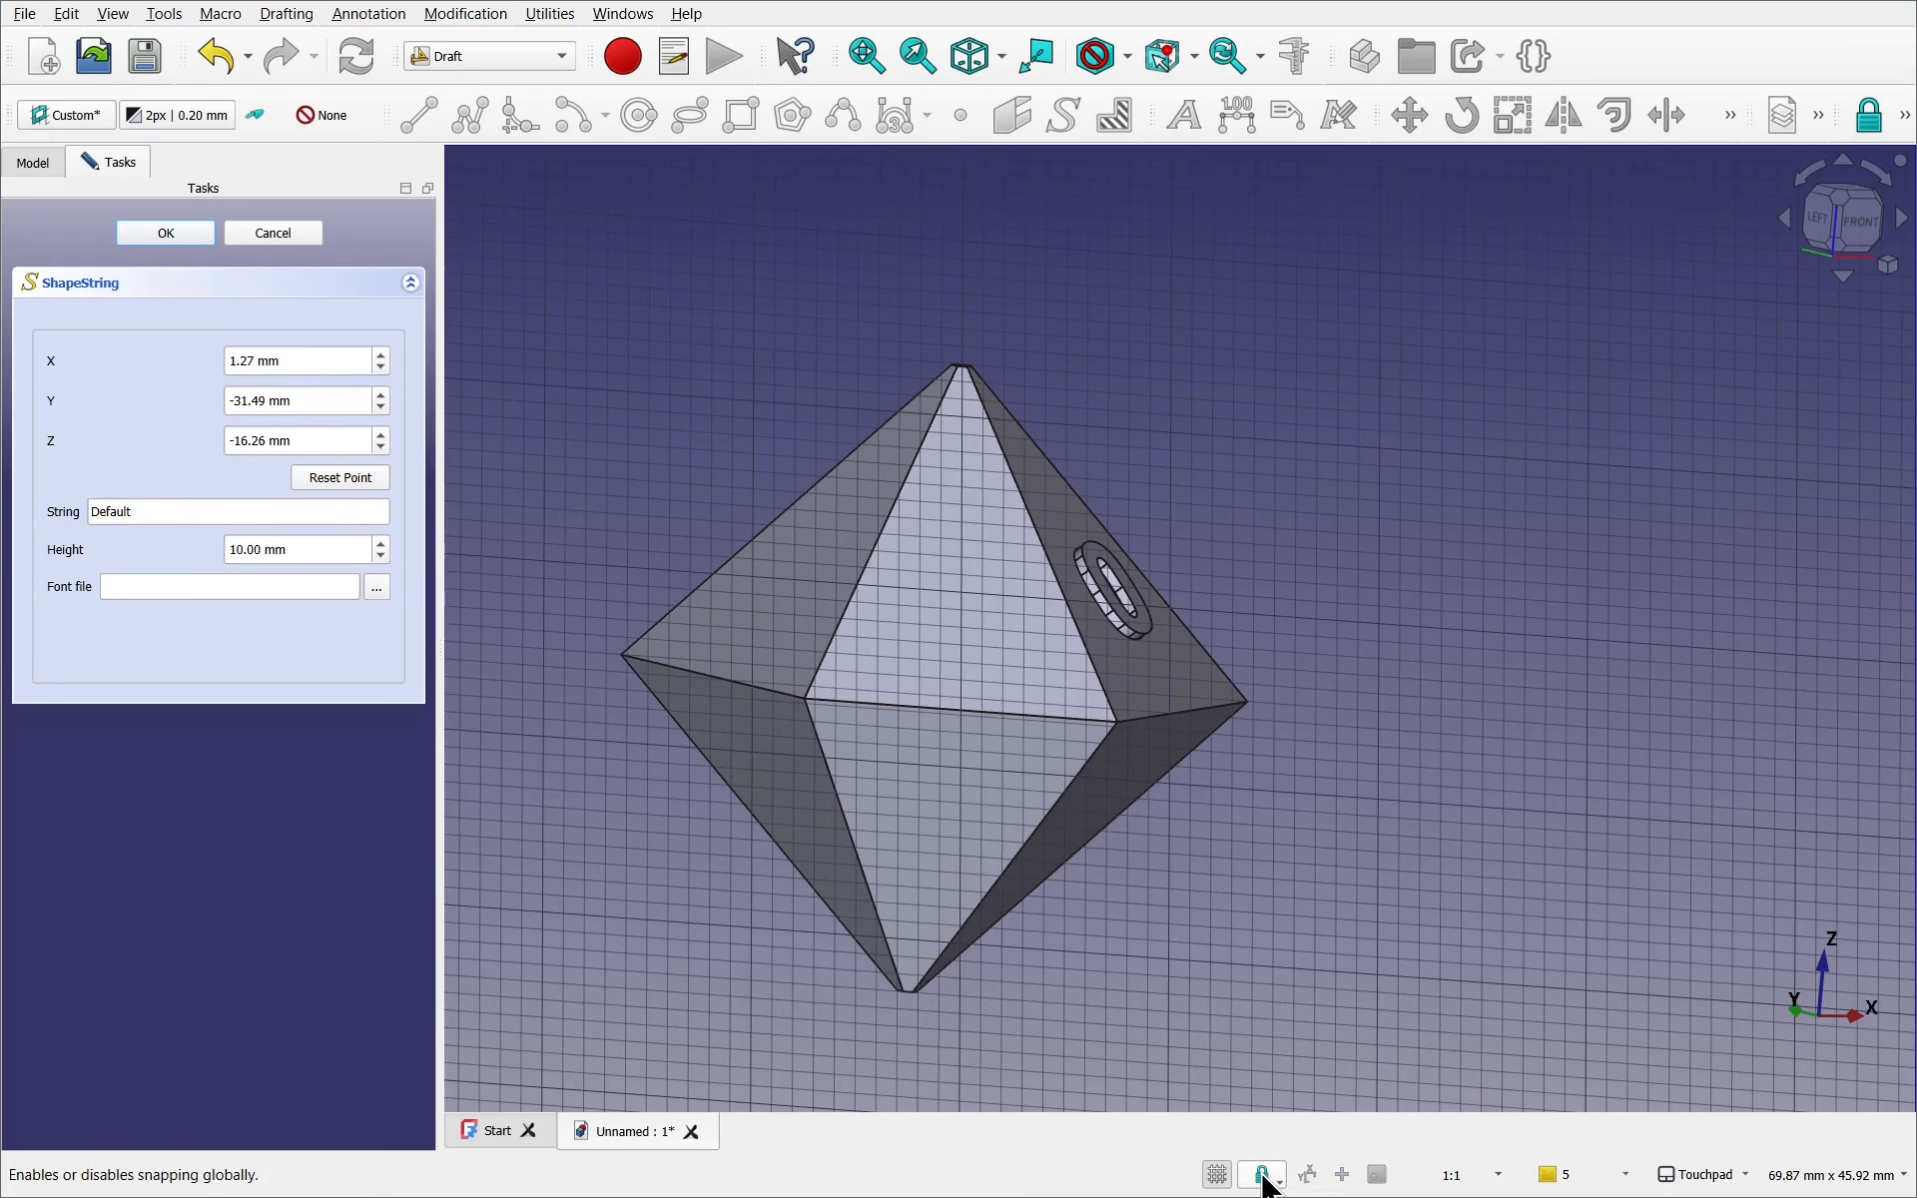
click(1270, 1178)
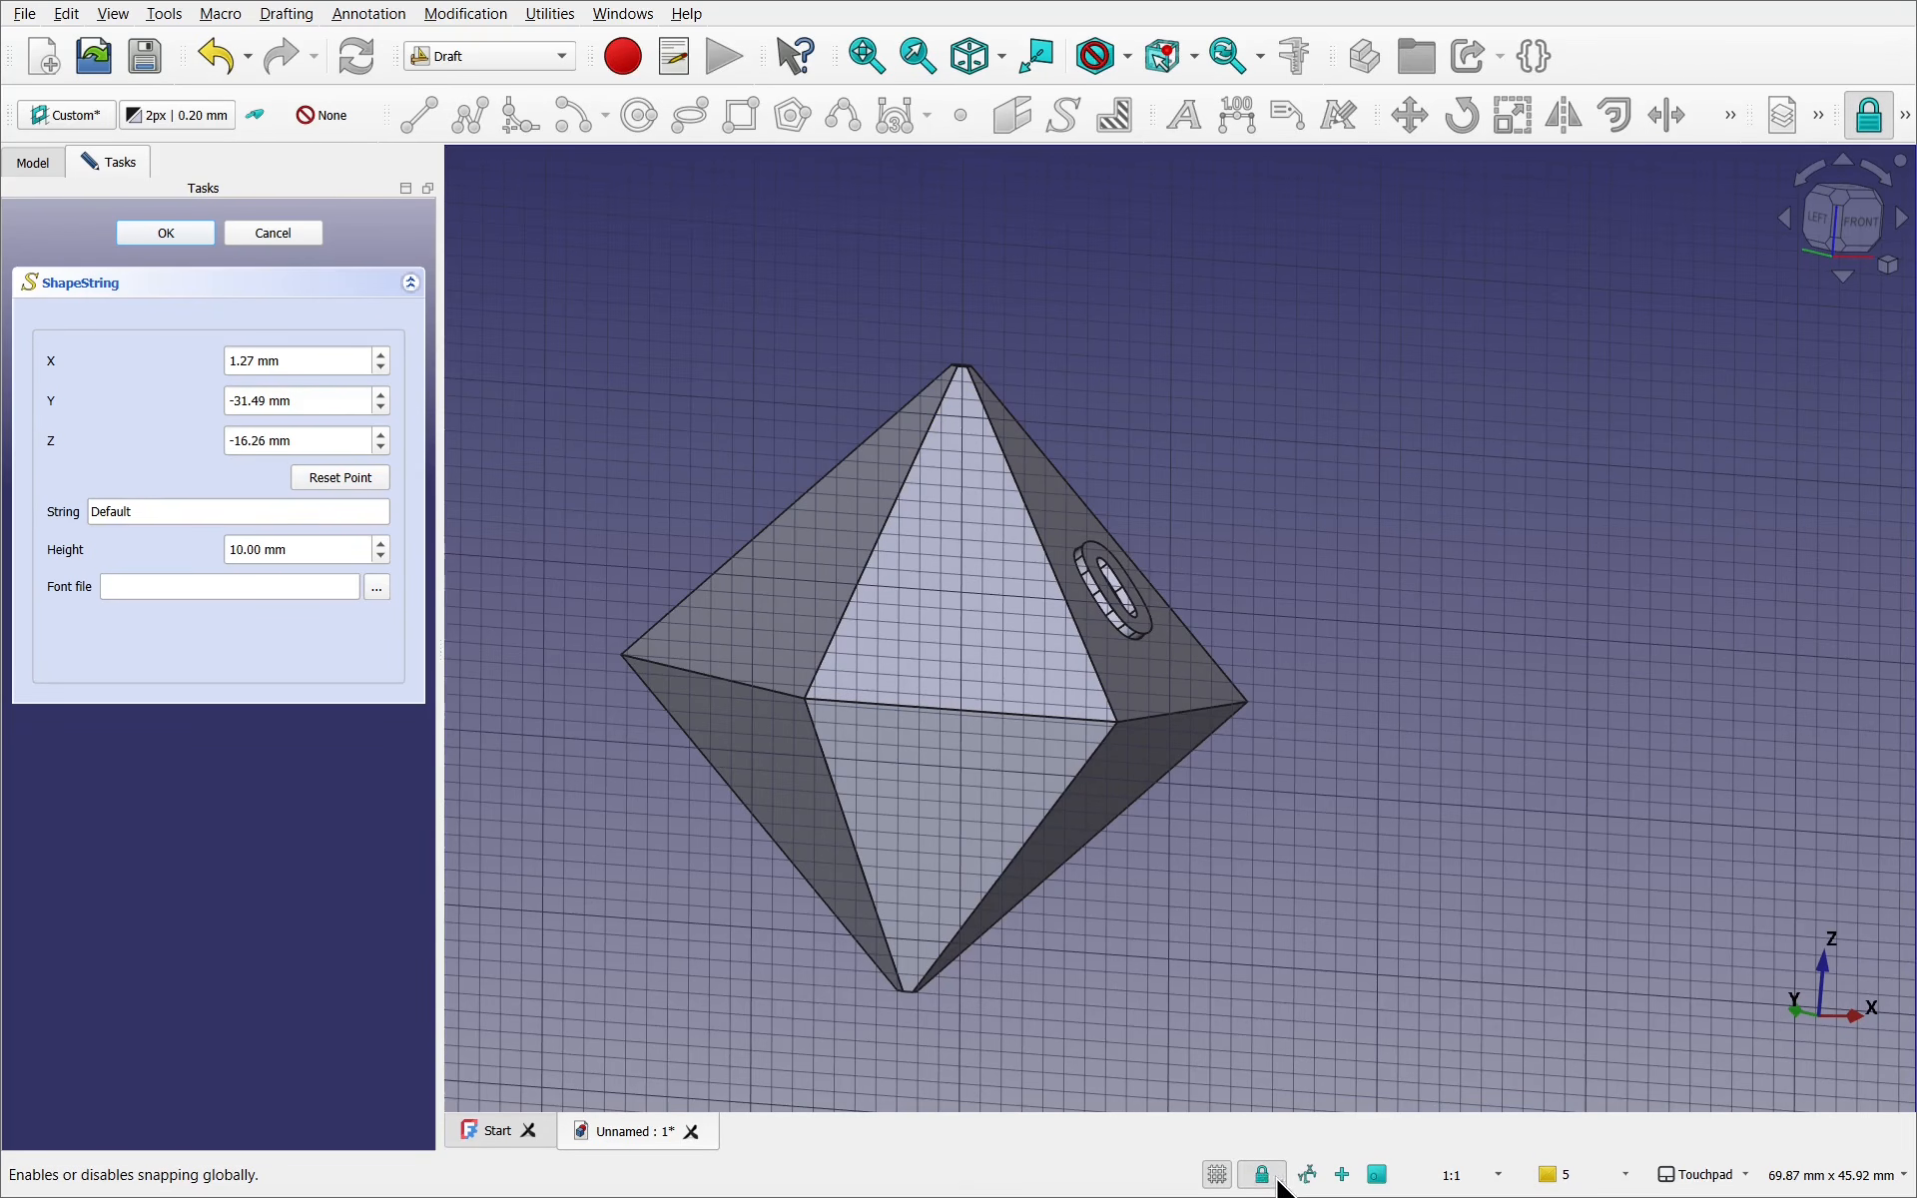
click(1265, 1179)
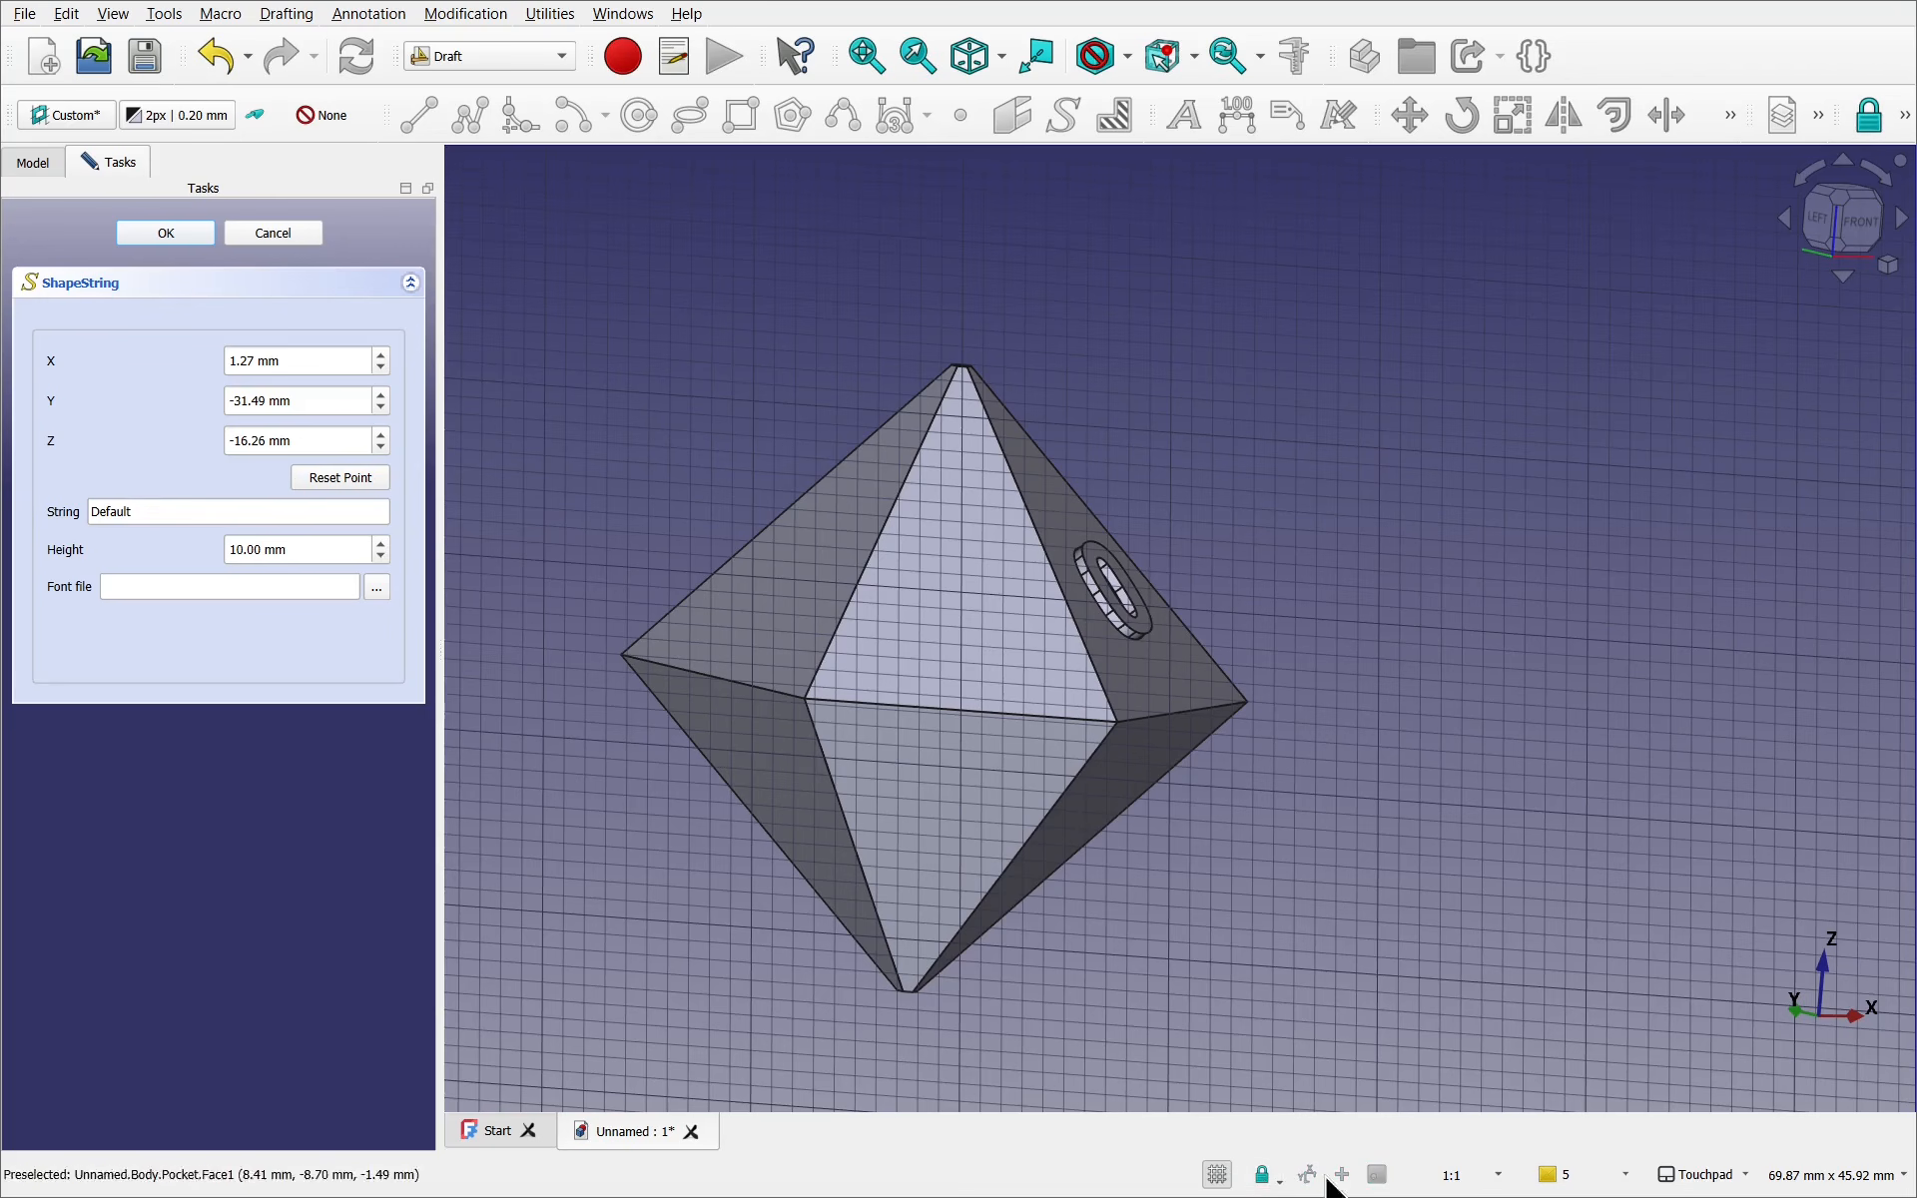
click(1269, 1176)
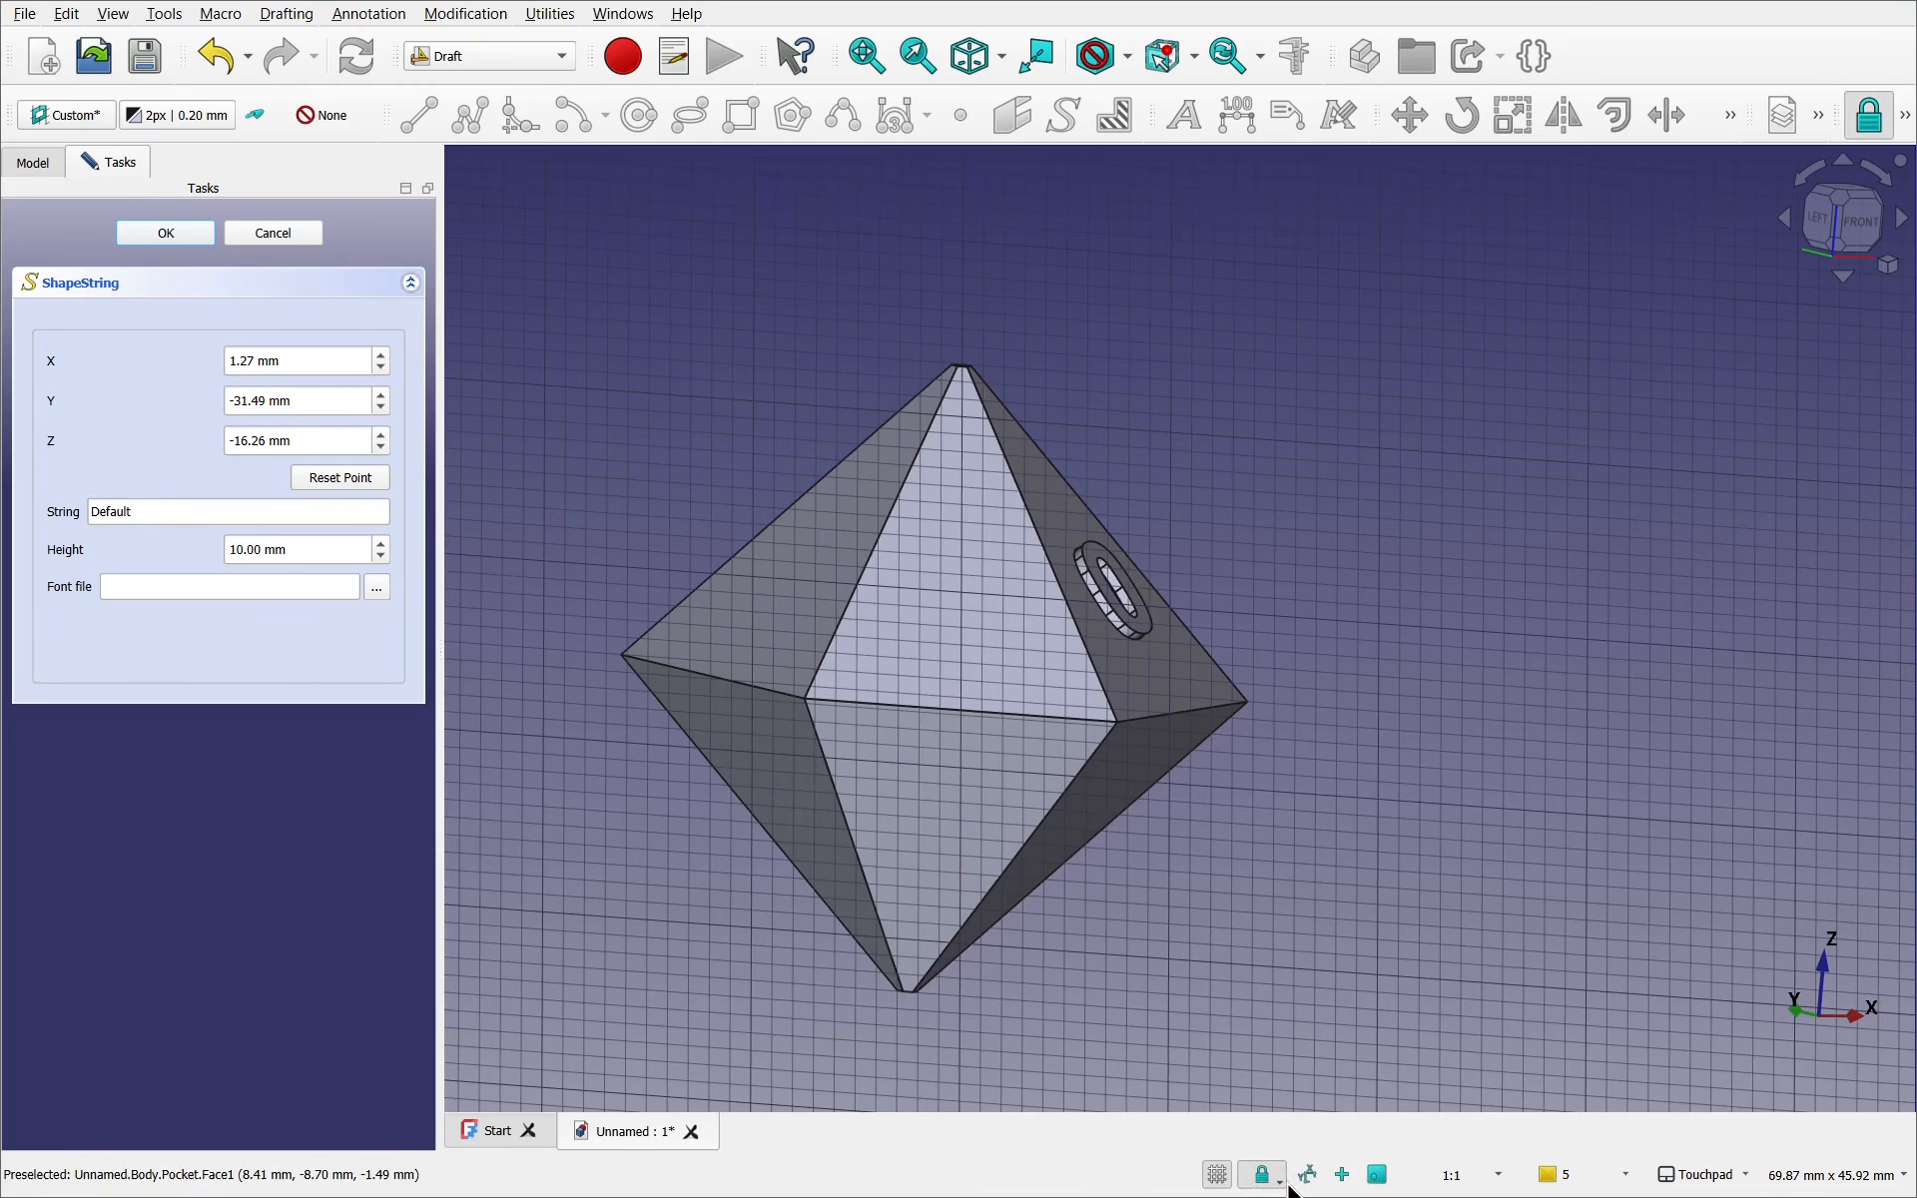
click(1282, 1180)
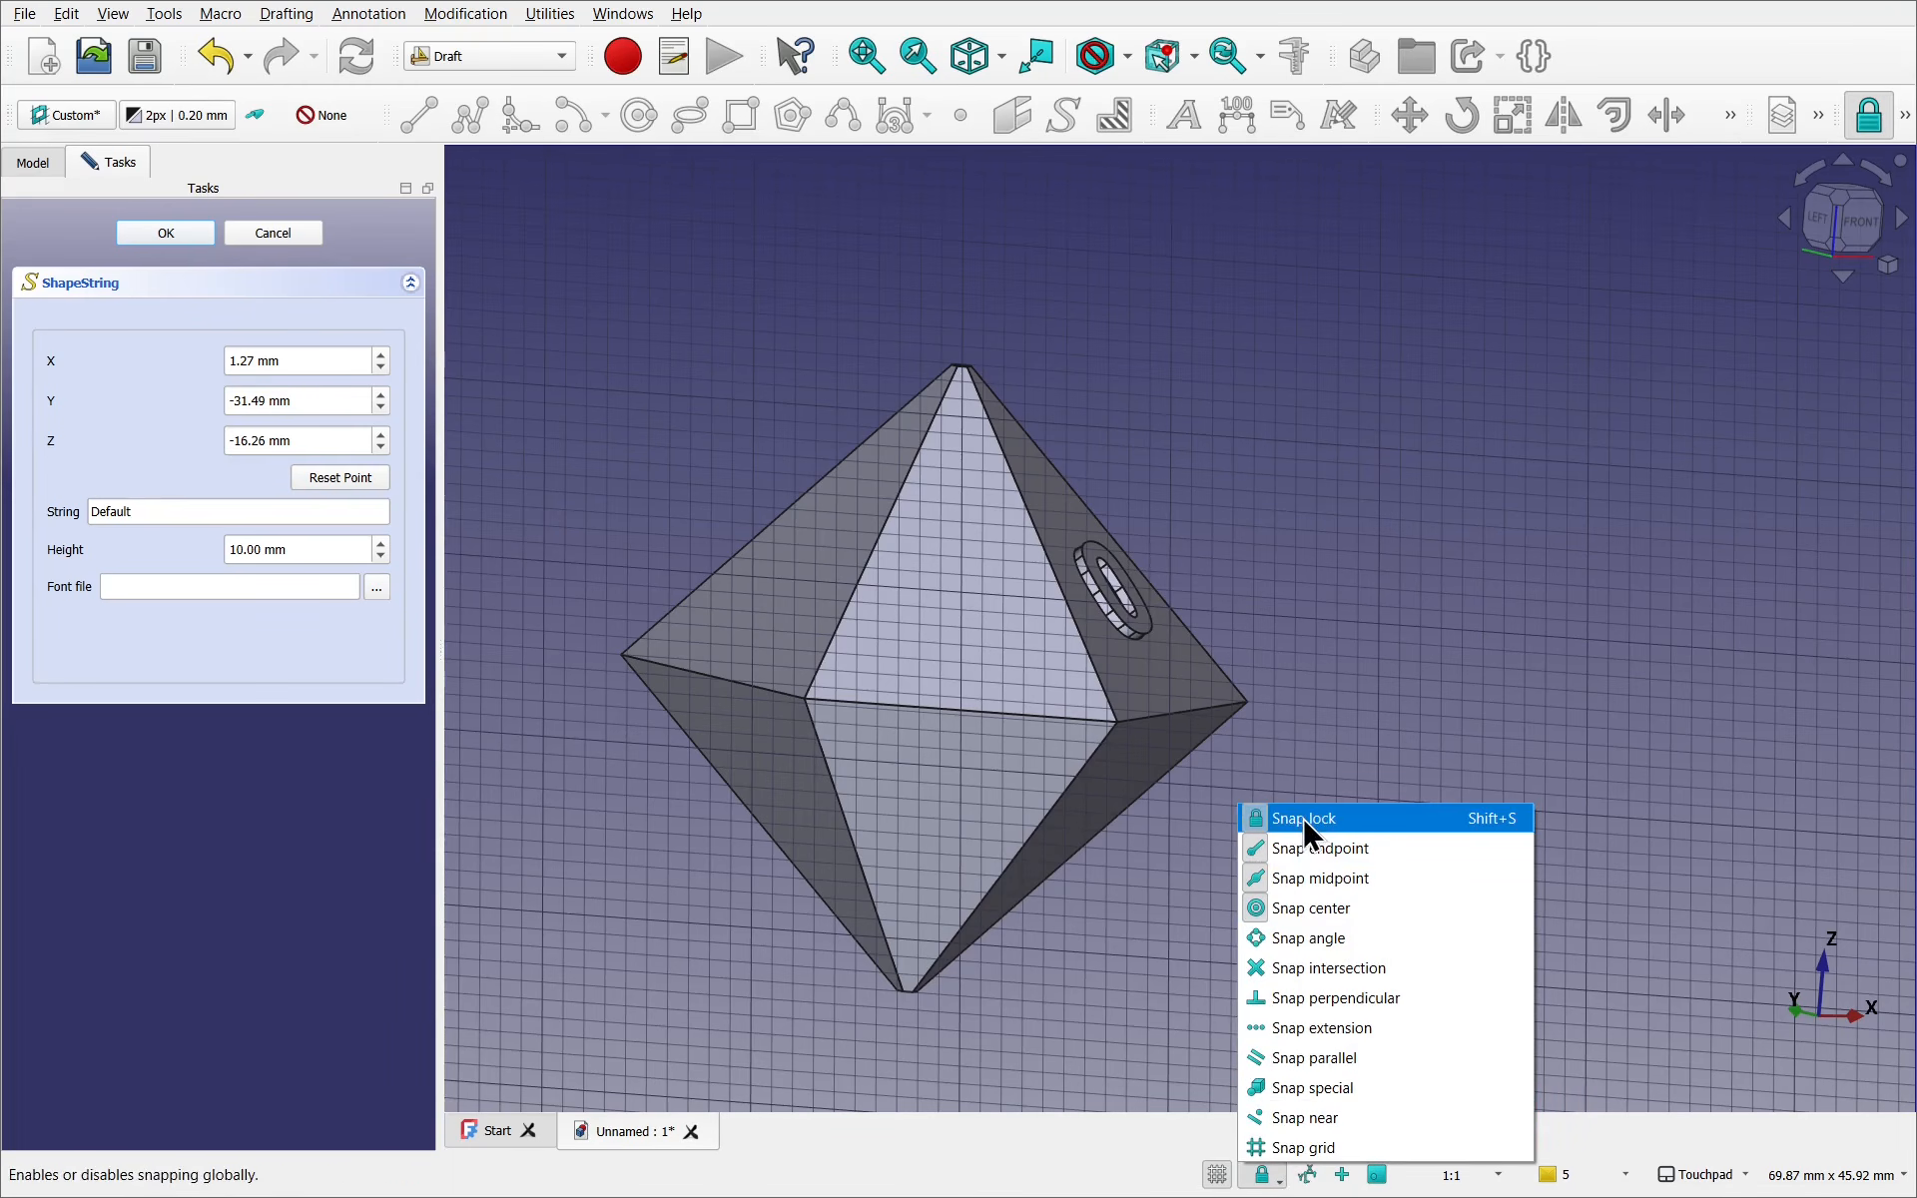
click(1351, 910)
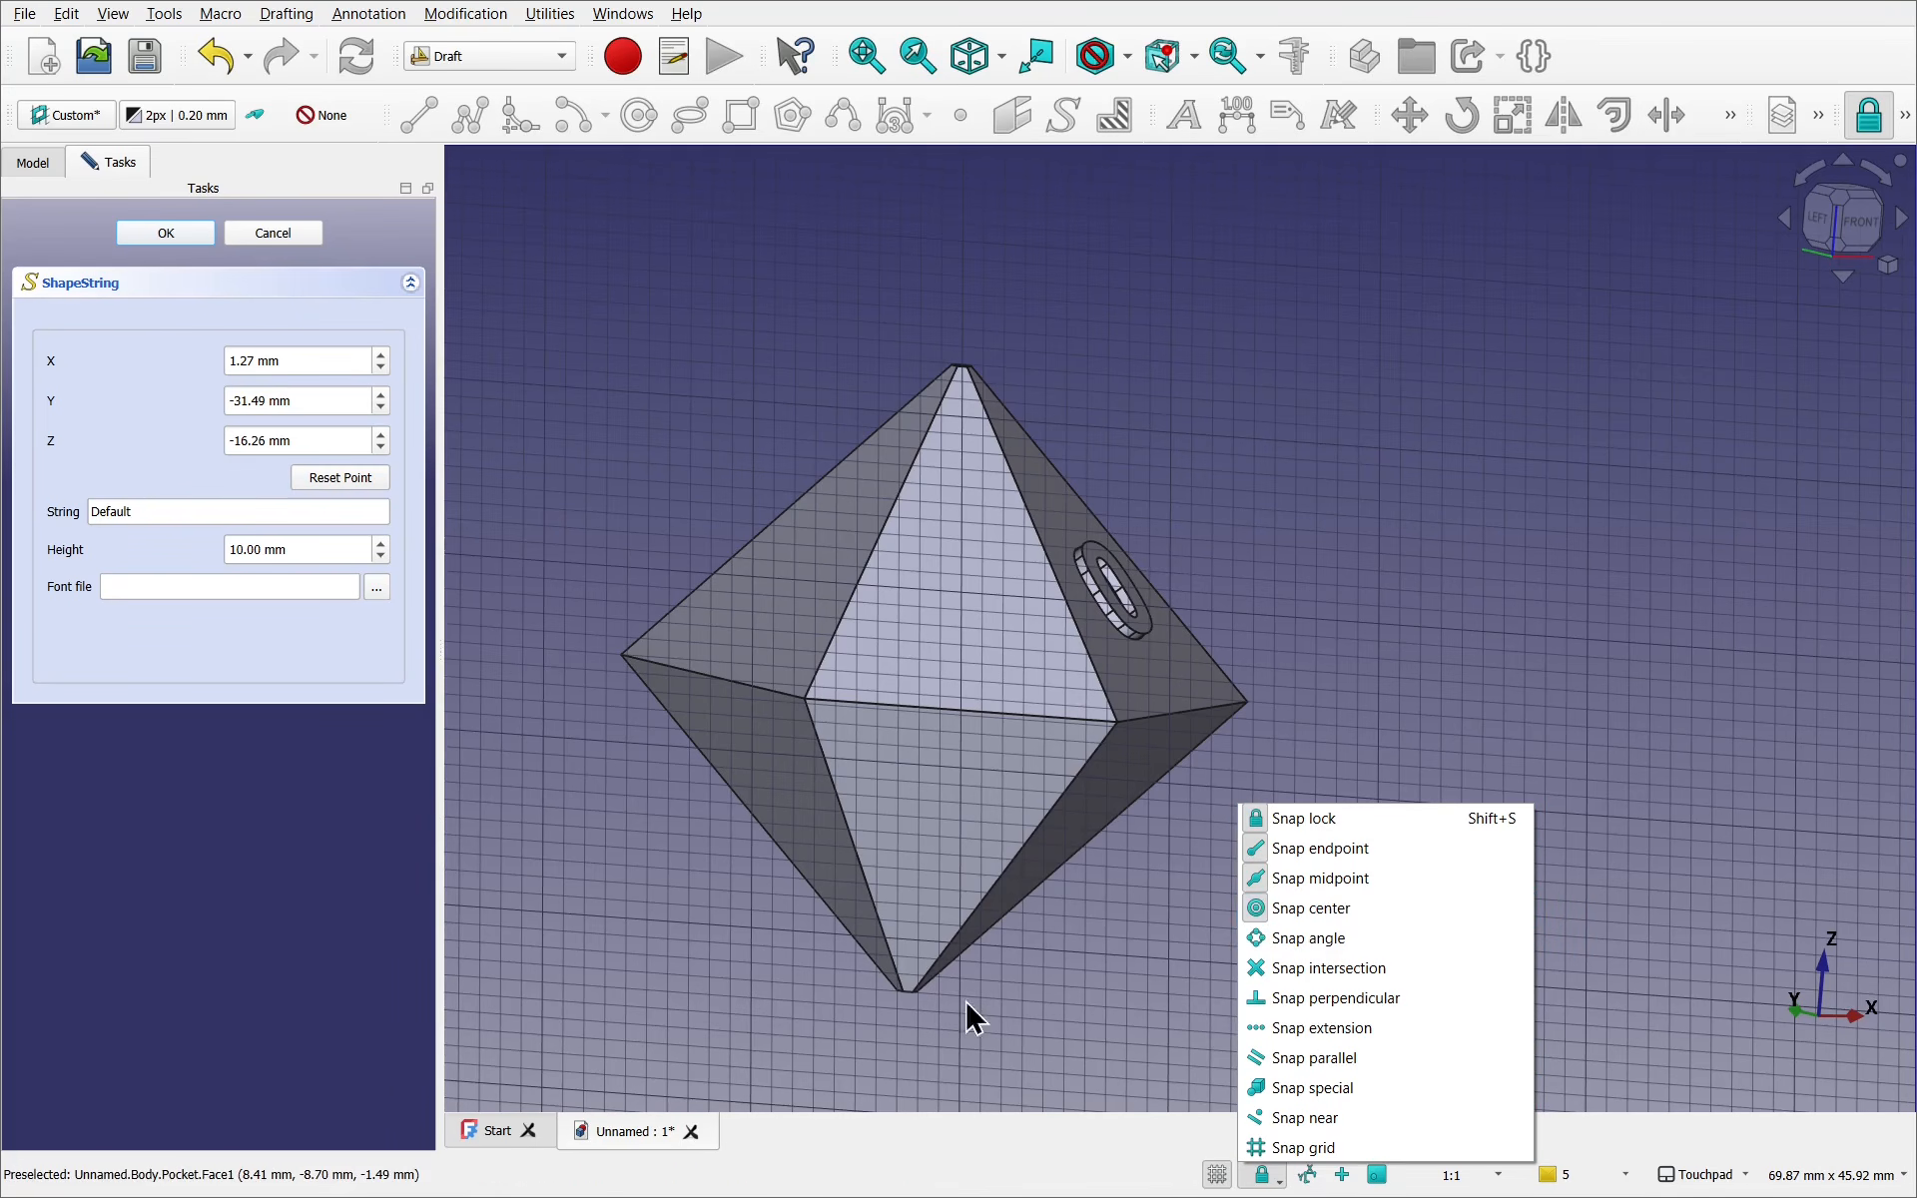
click(730, 1045)
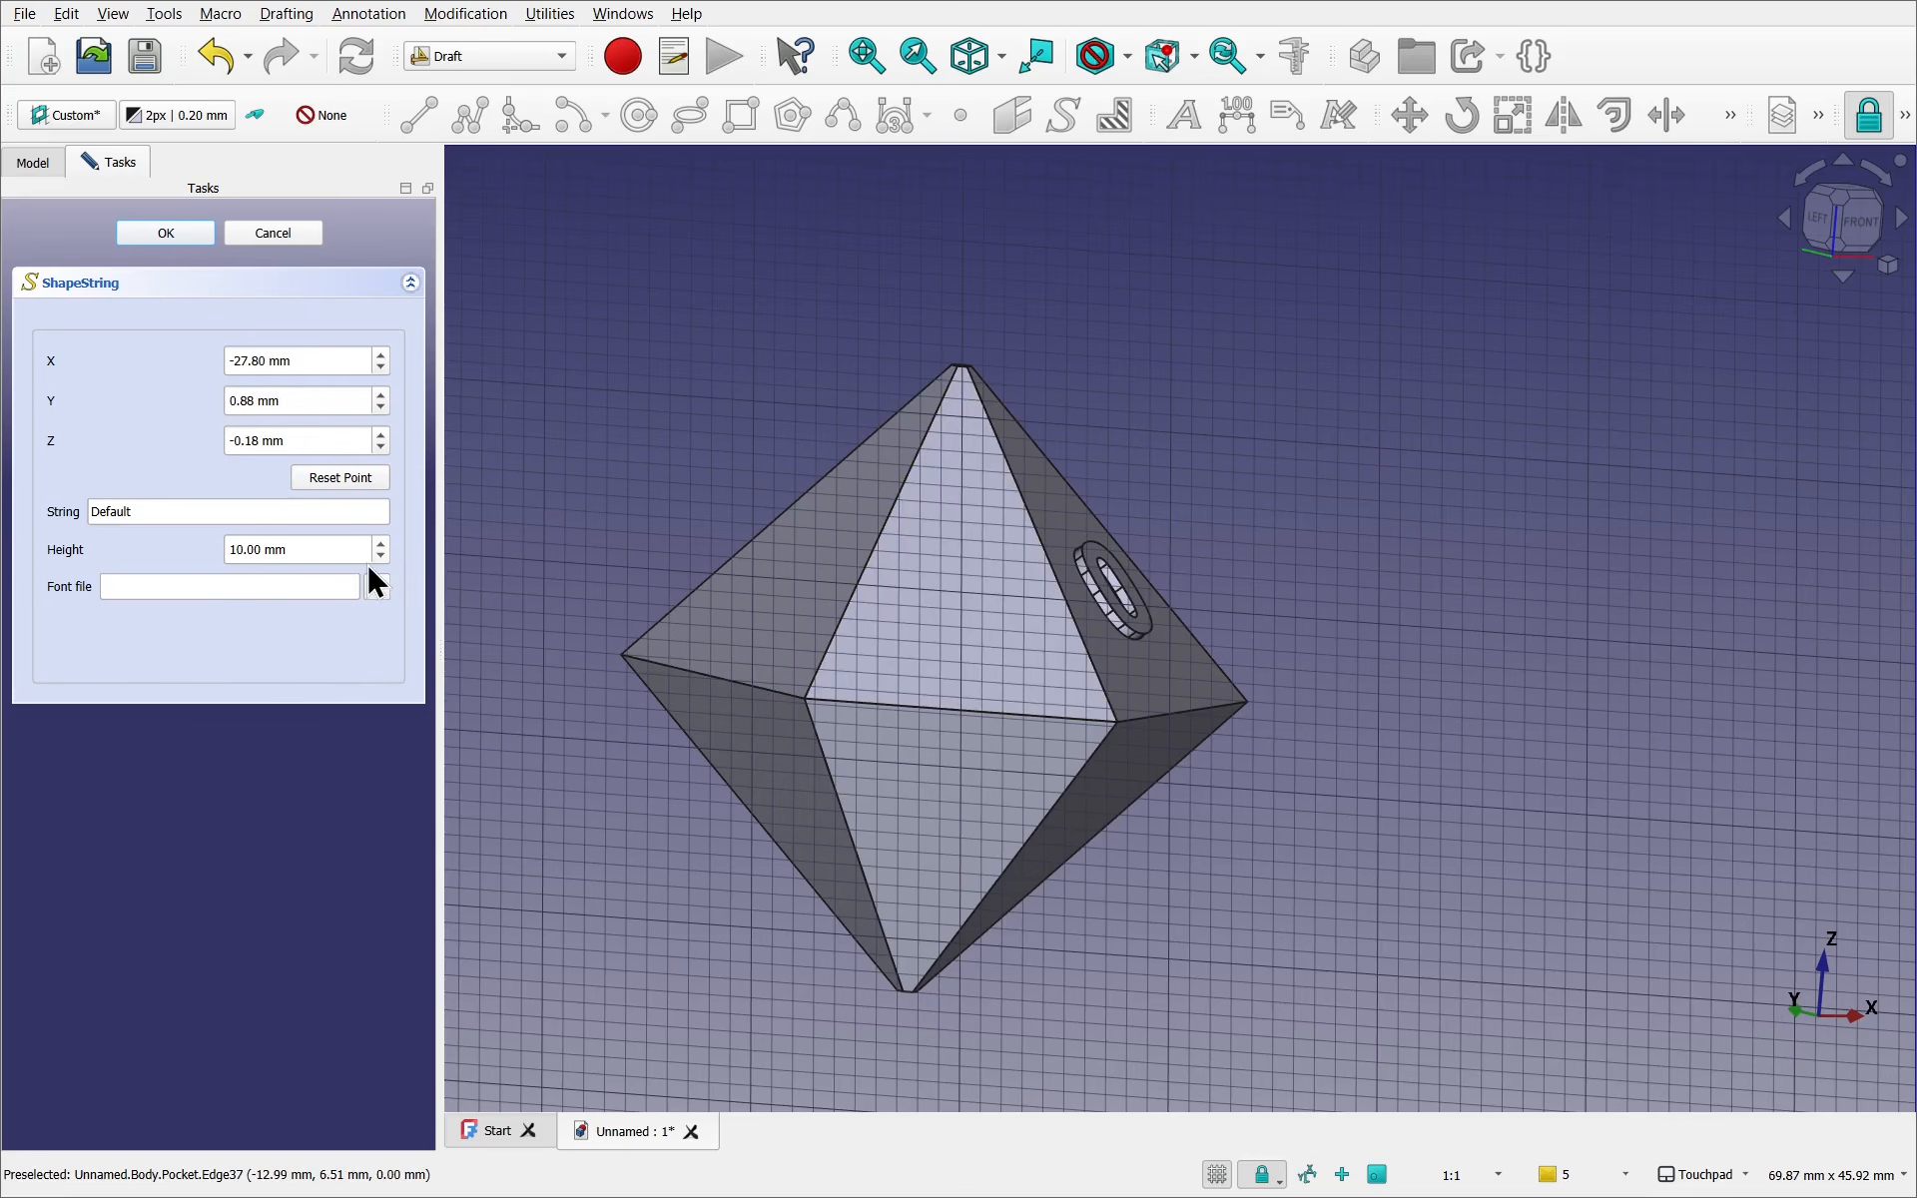
Create the ShapeString "X" in the tahomabd.ttf font, 10 mm high, anchored at the center of the blank upper face
click(377, 587)
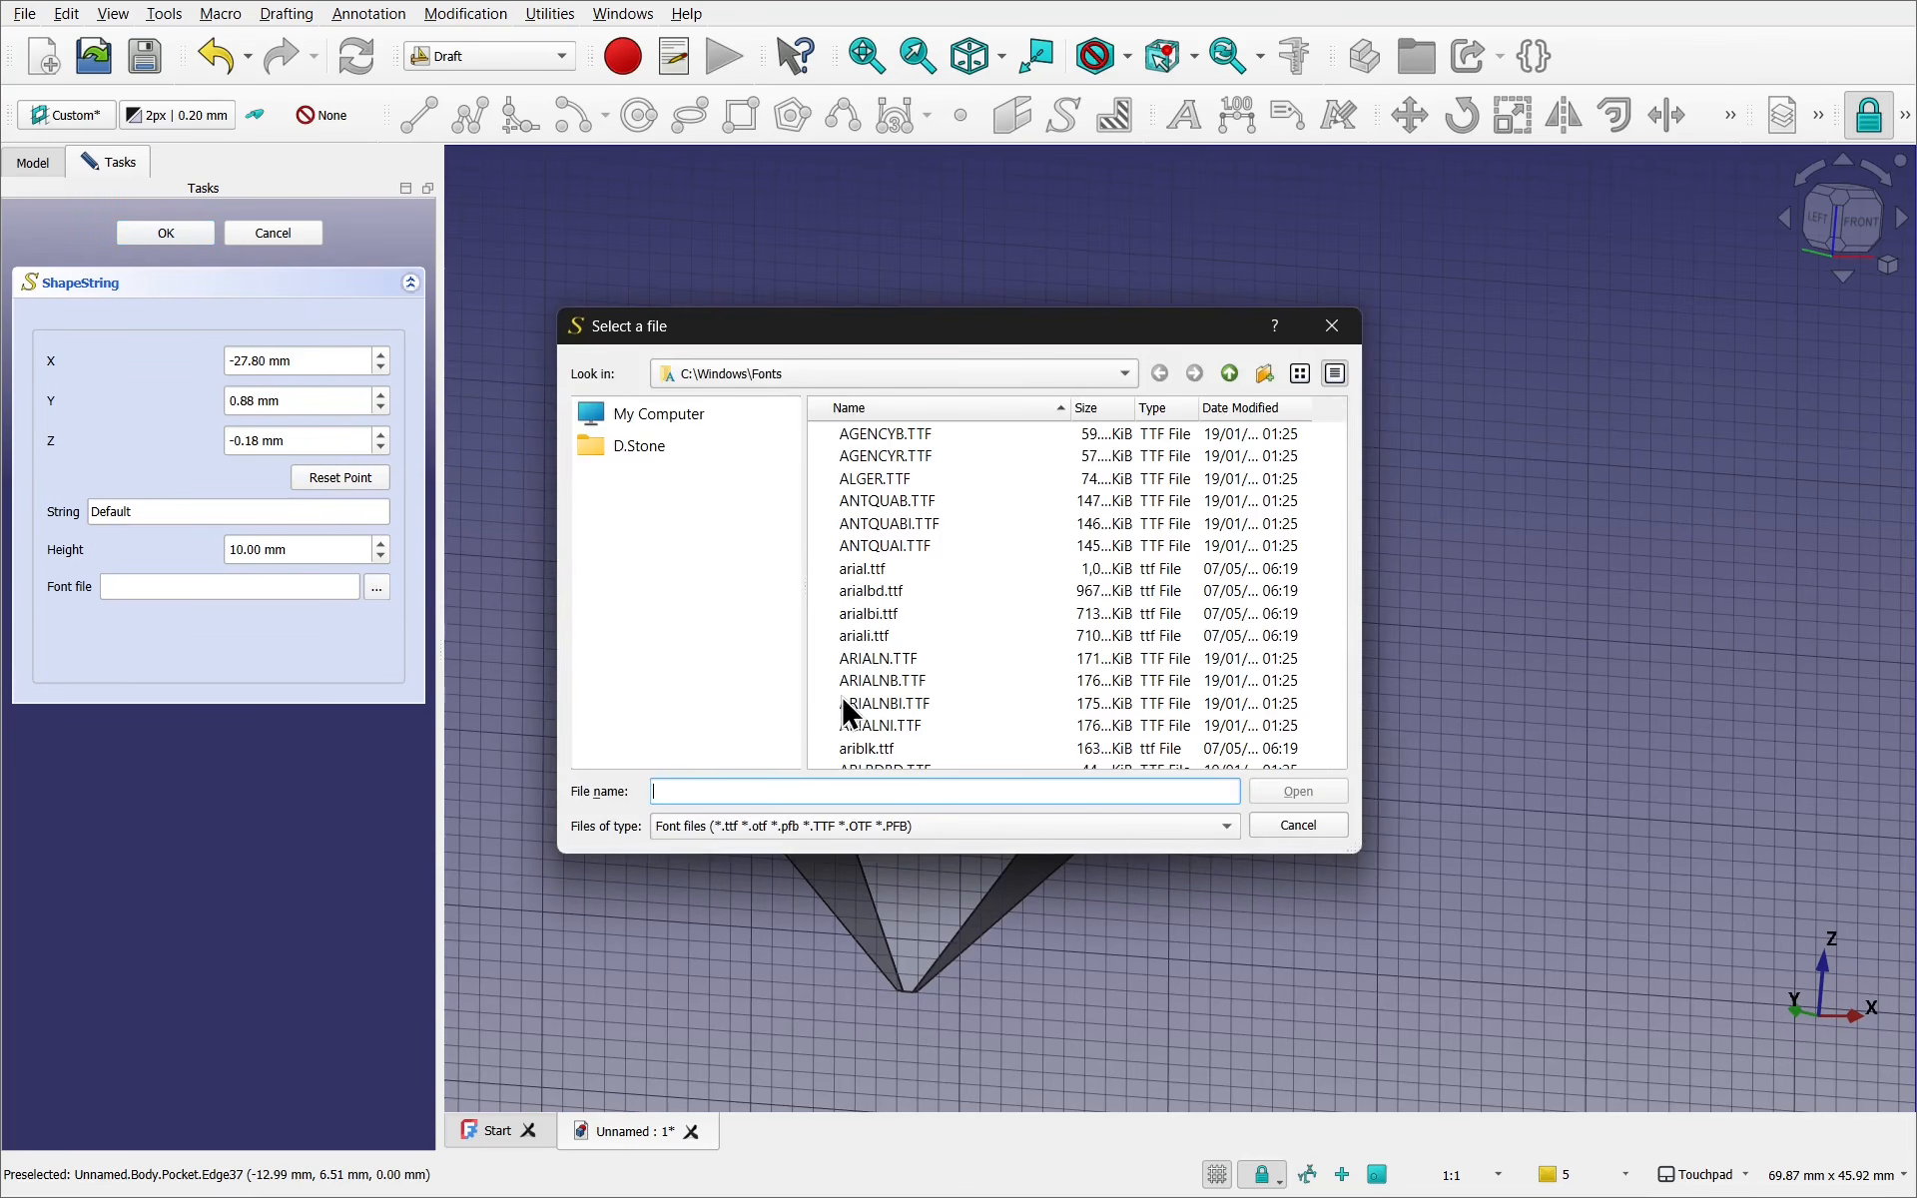
text(t)
click(788, 850)
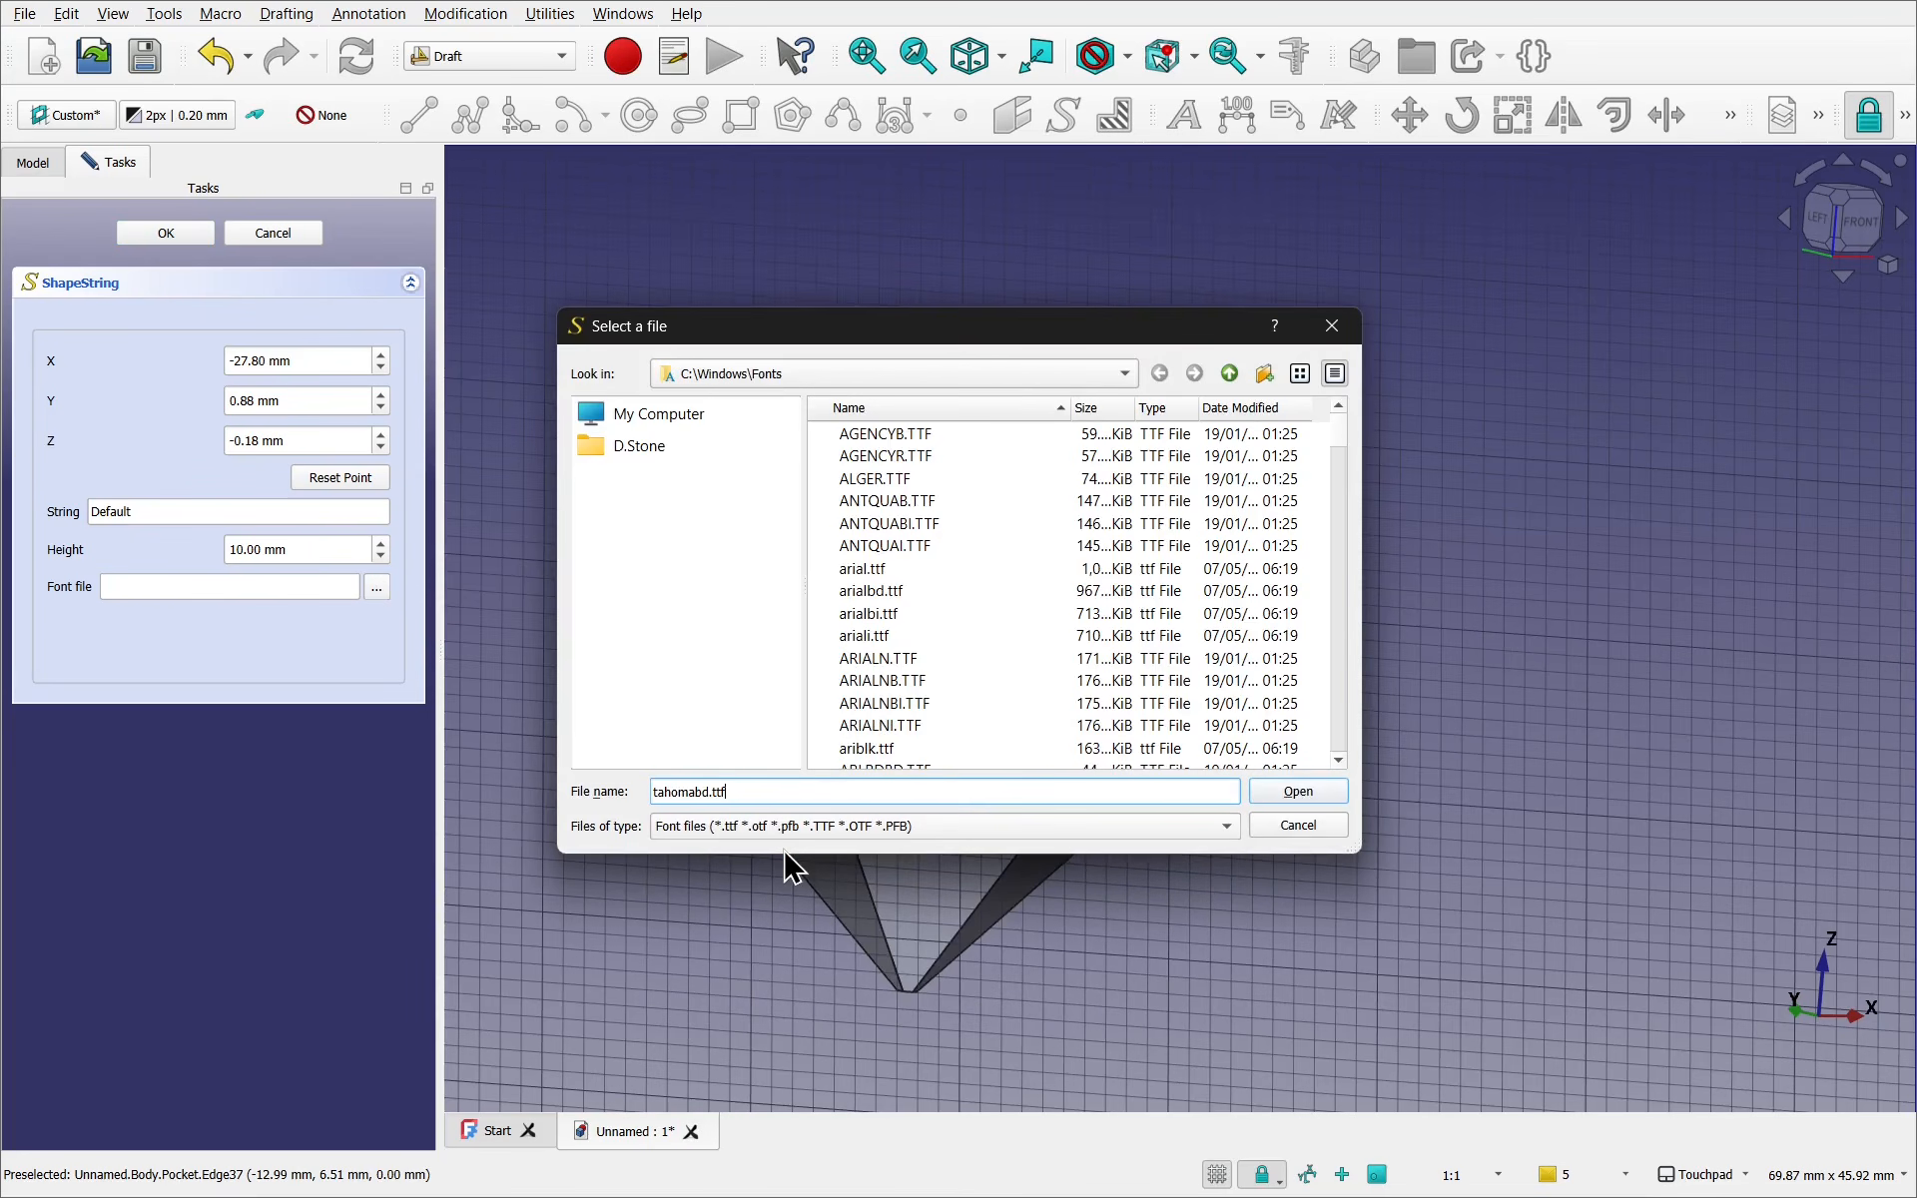
click(1298, 791)
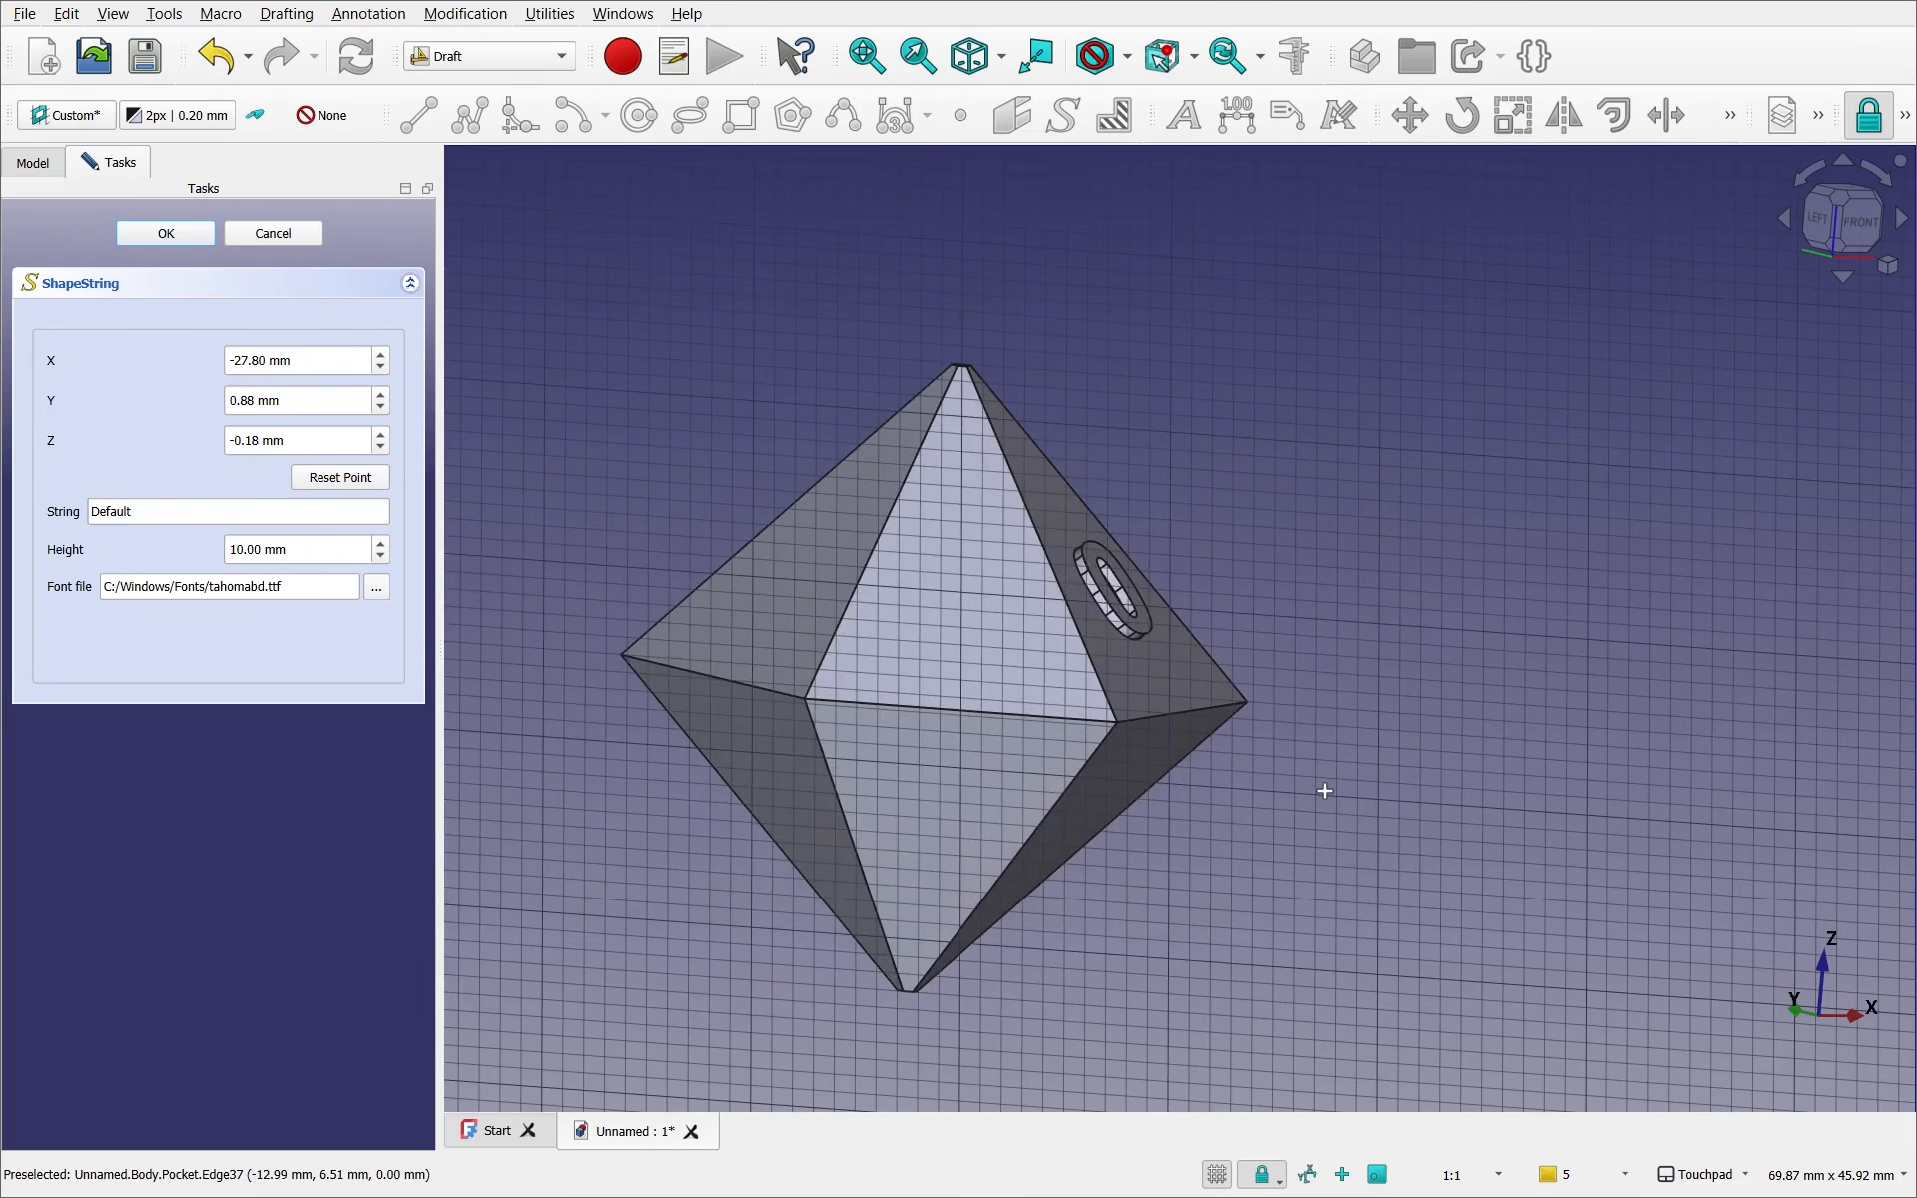
drag(150, 512, 45, 520)
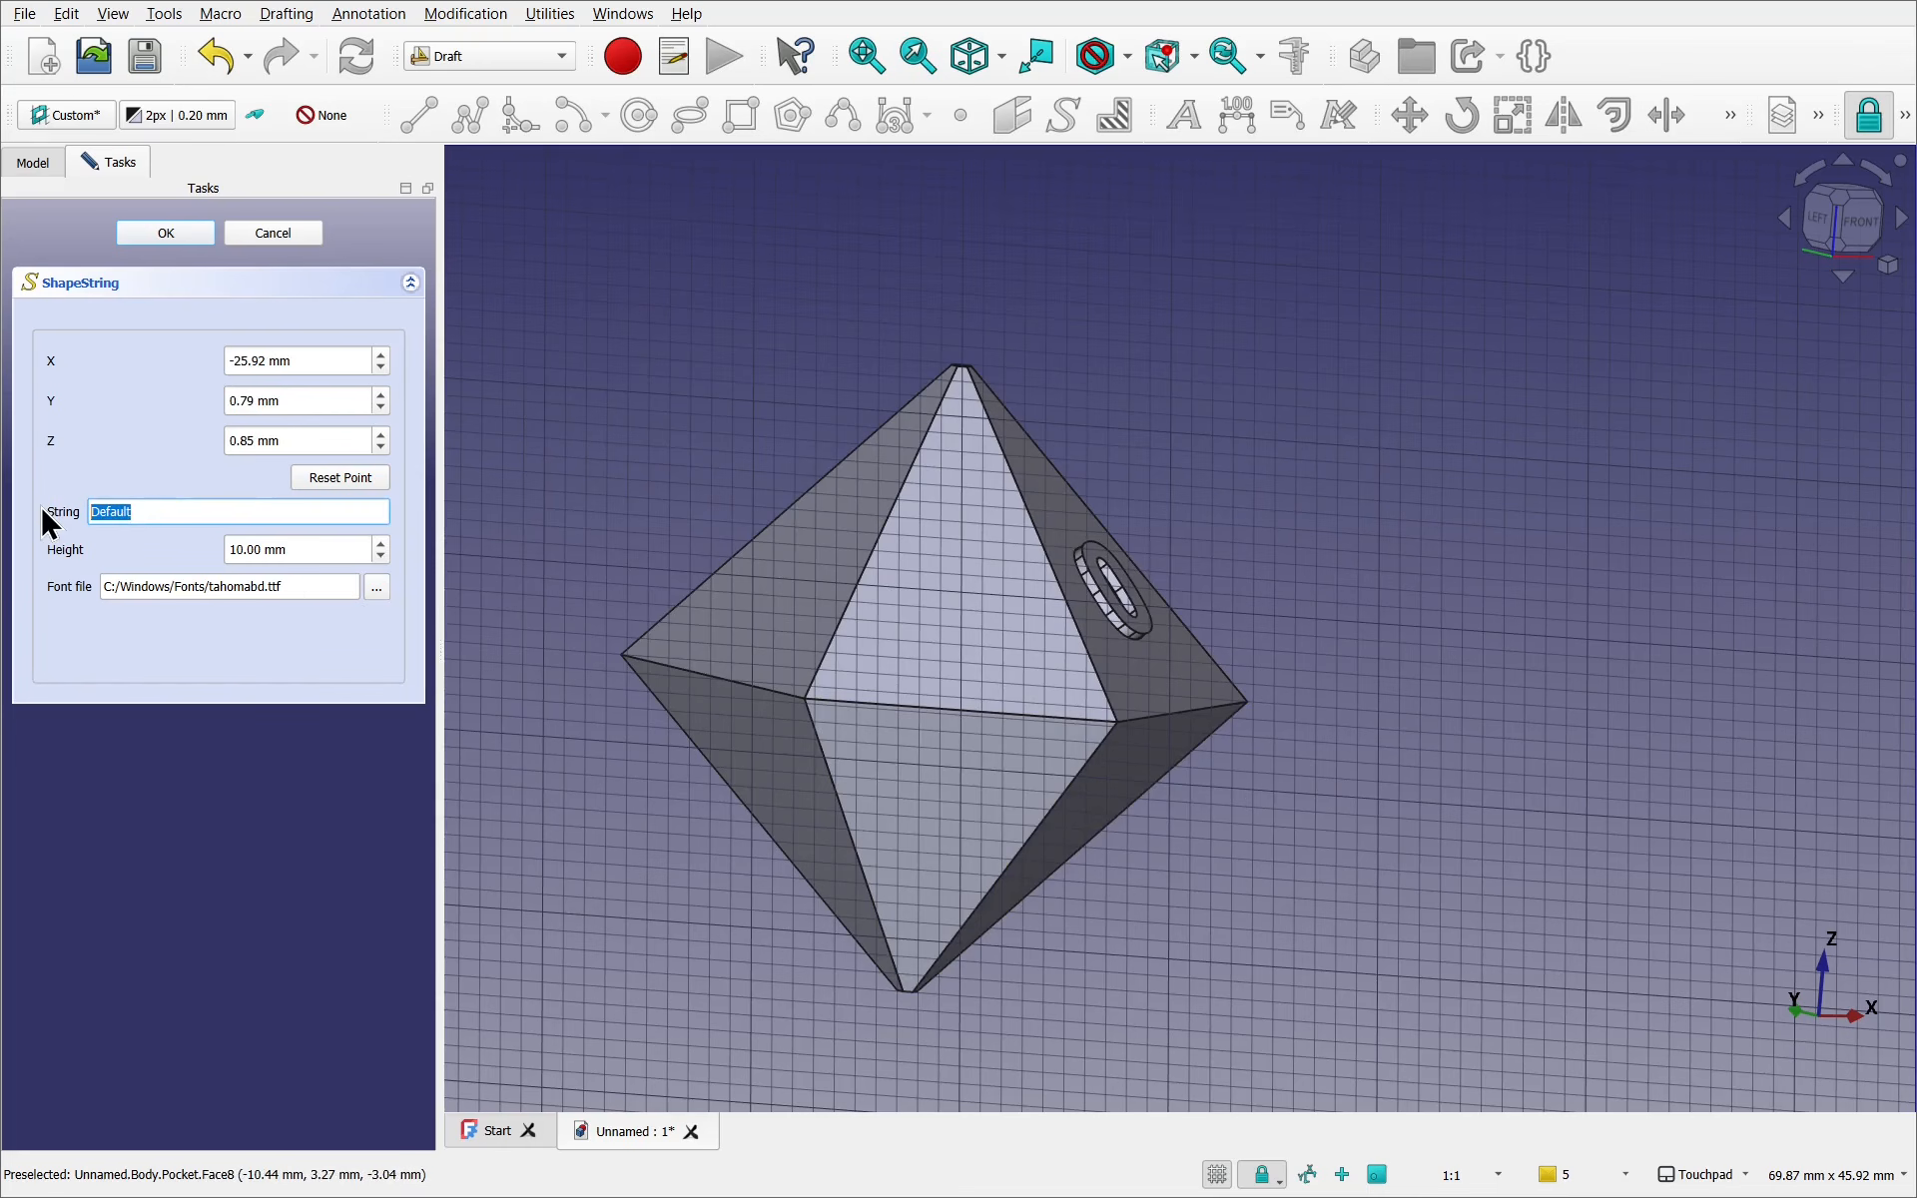
text(X)
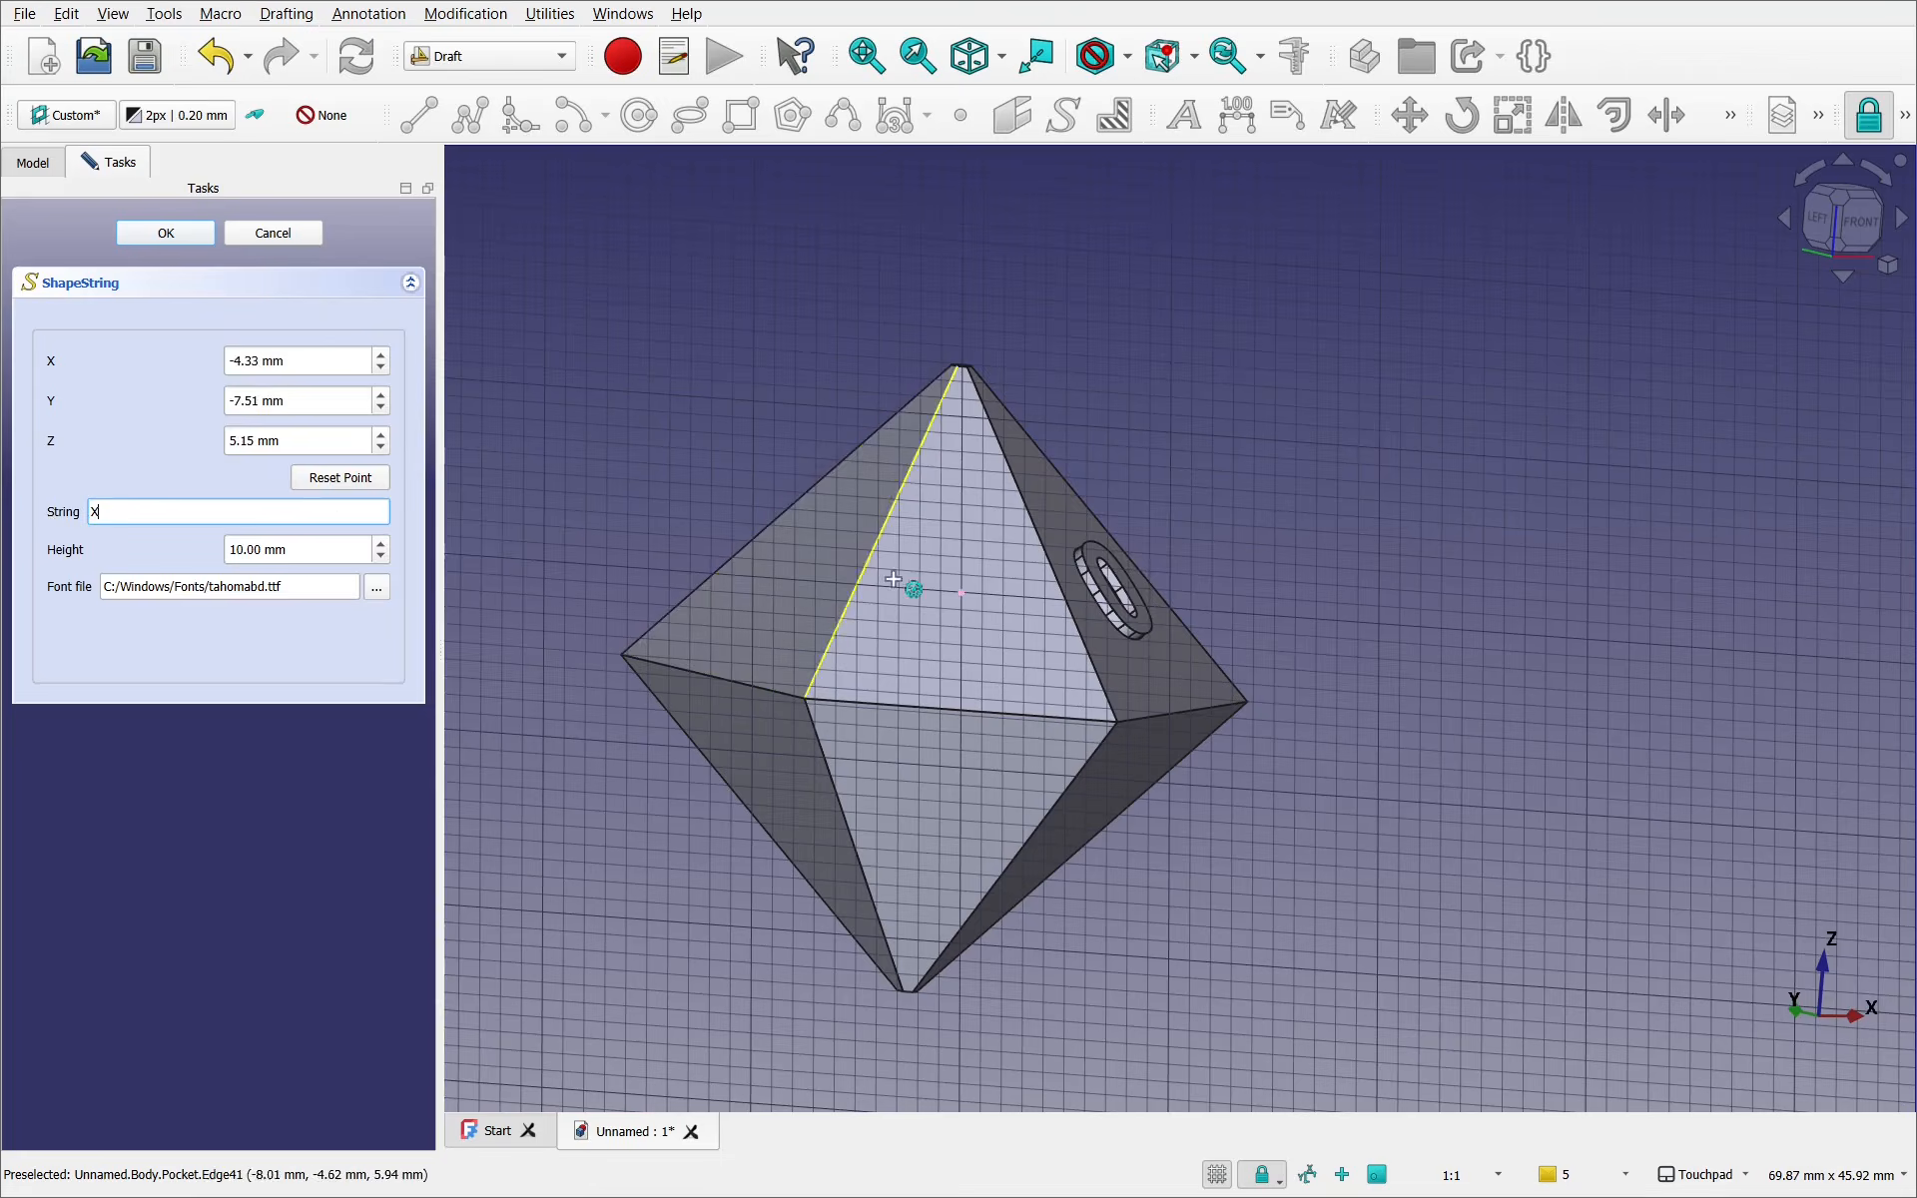
click(966, 620)
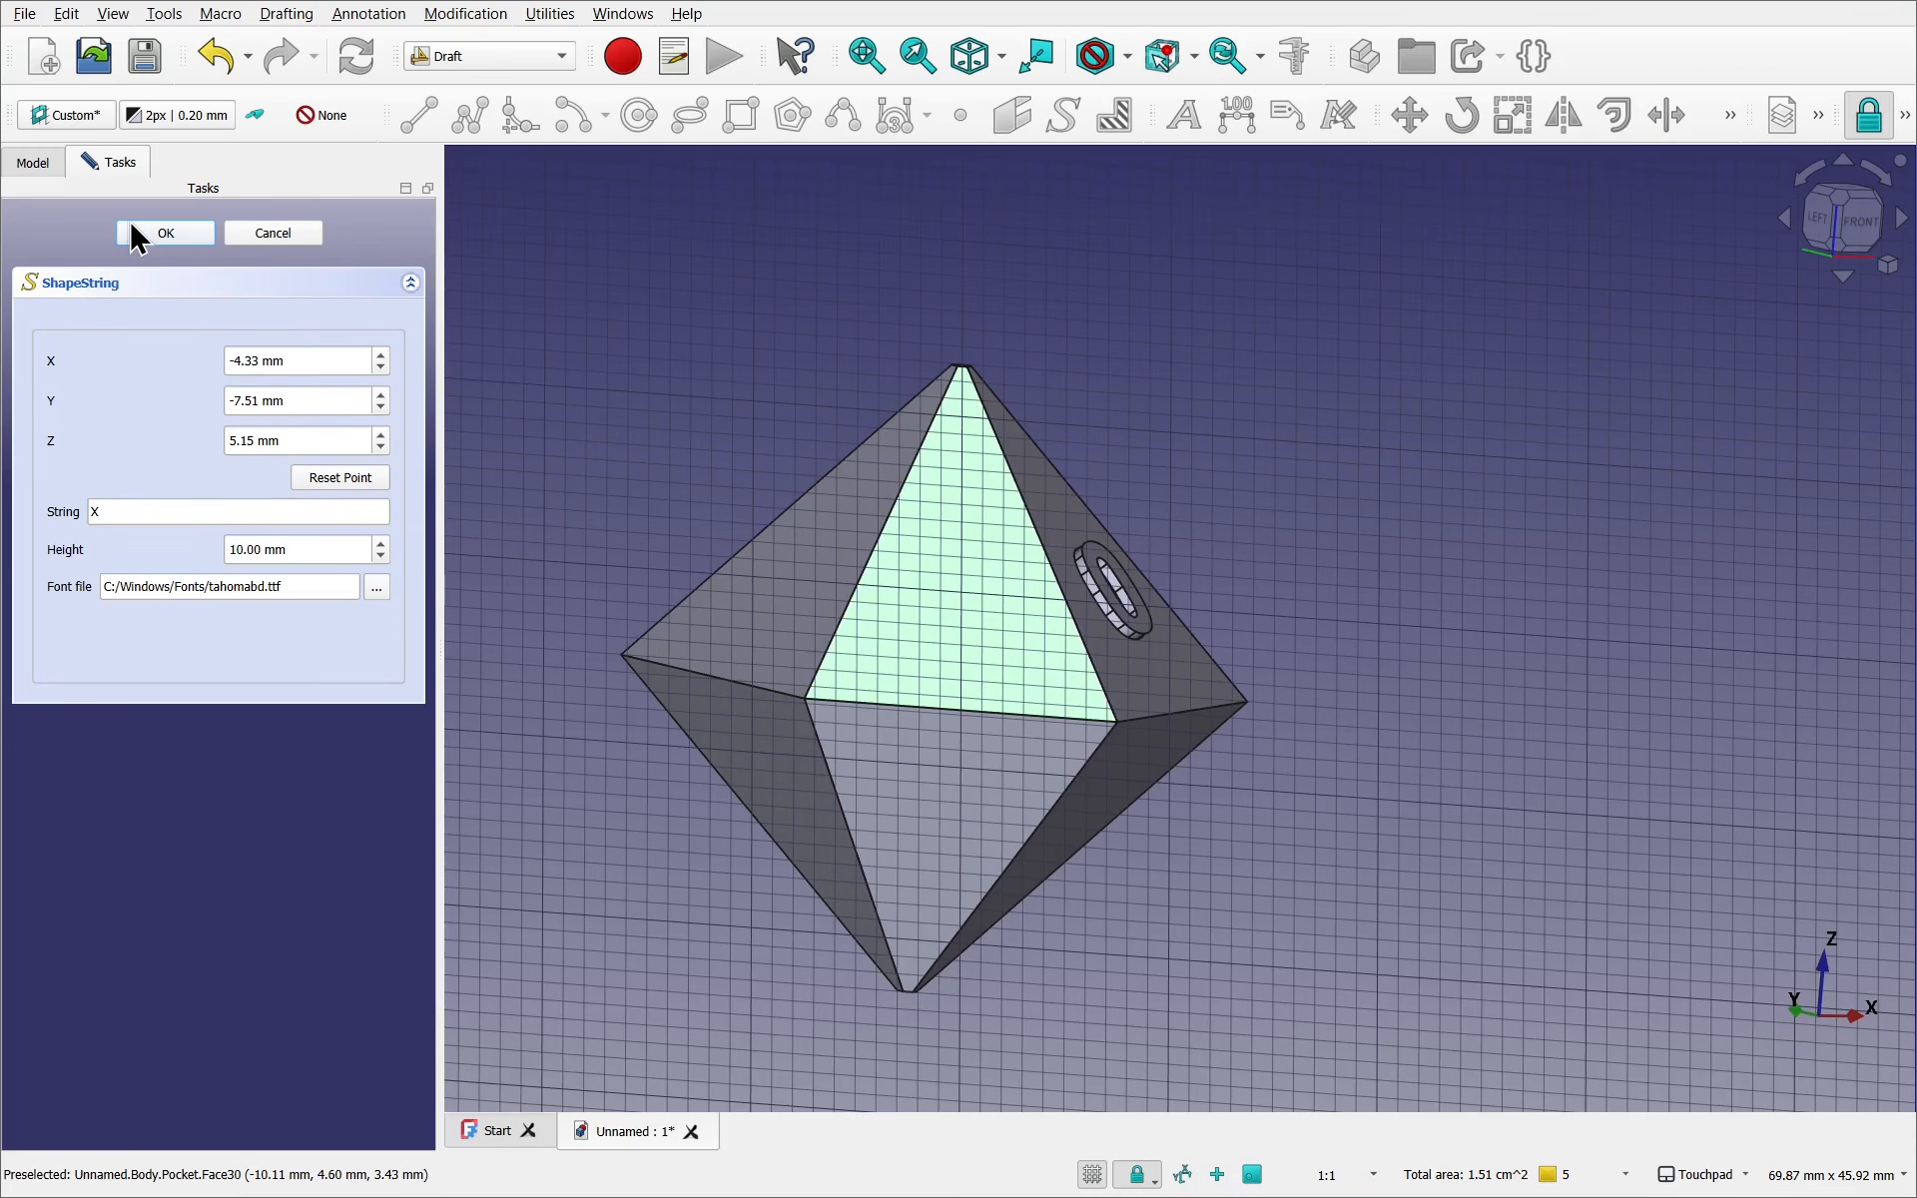
click(161, 232)
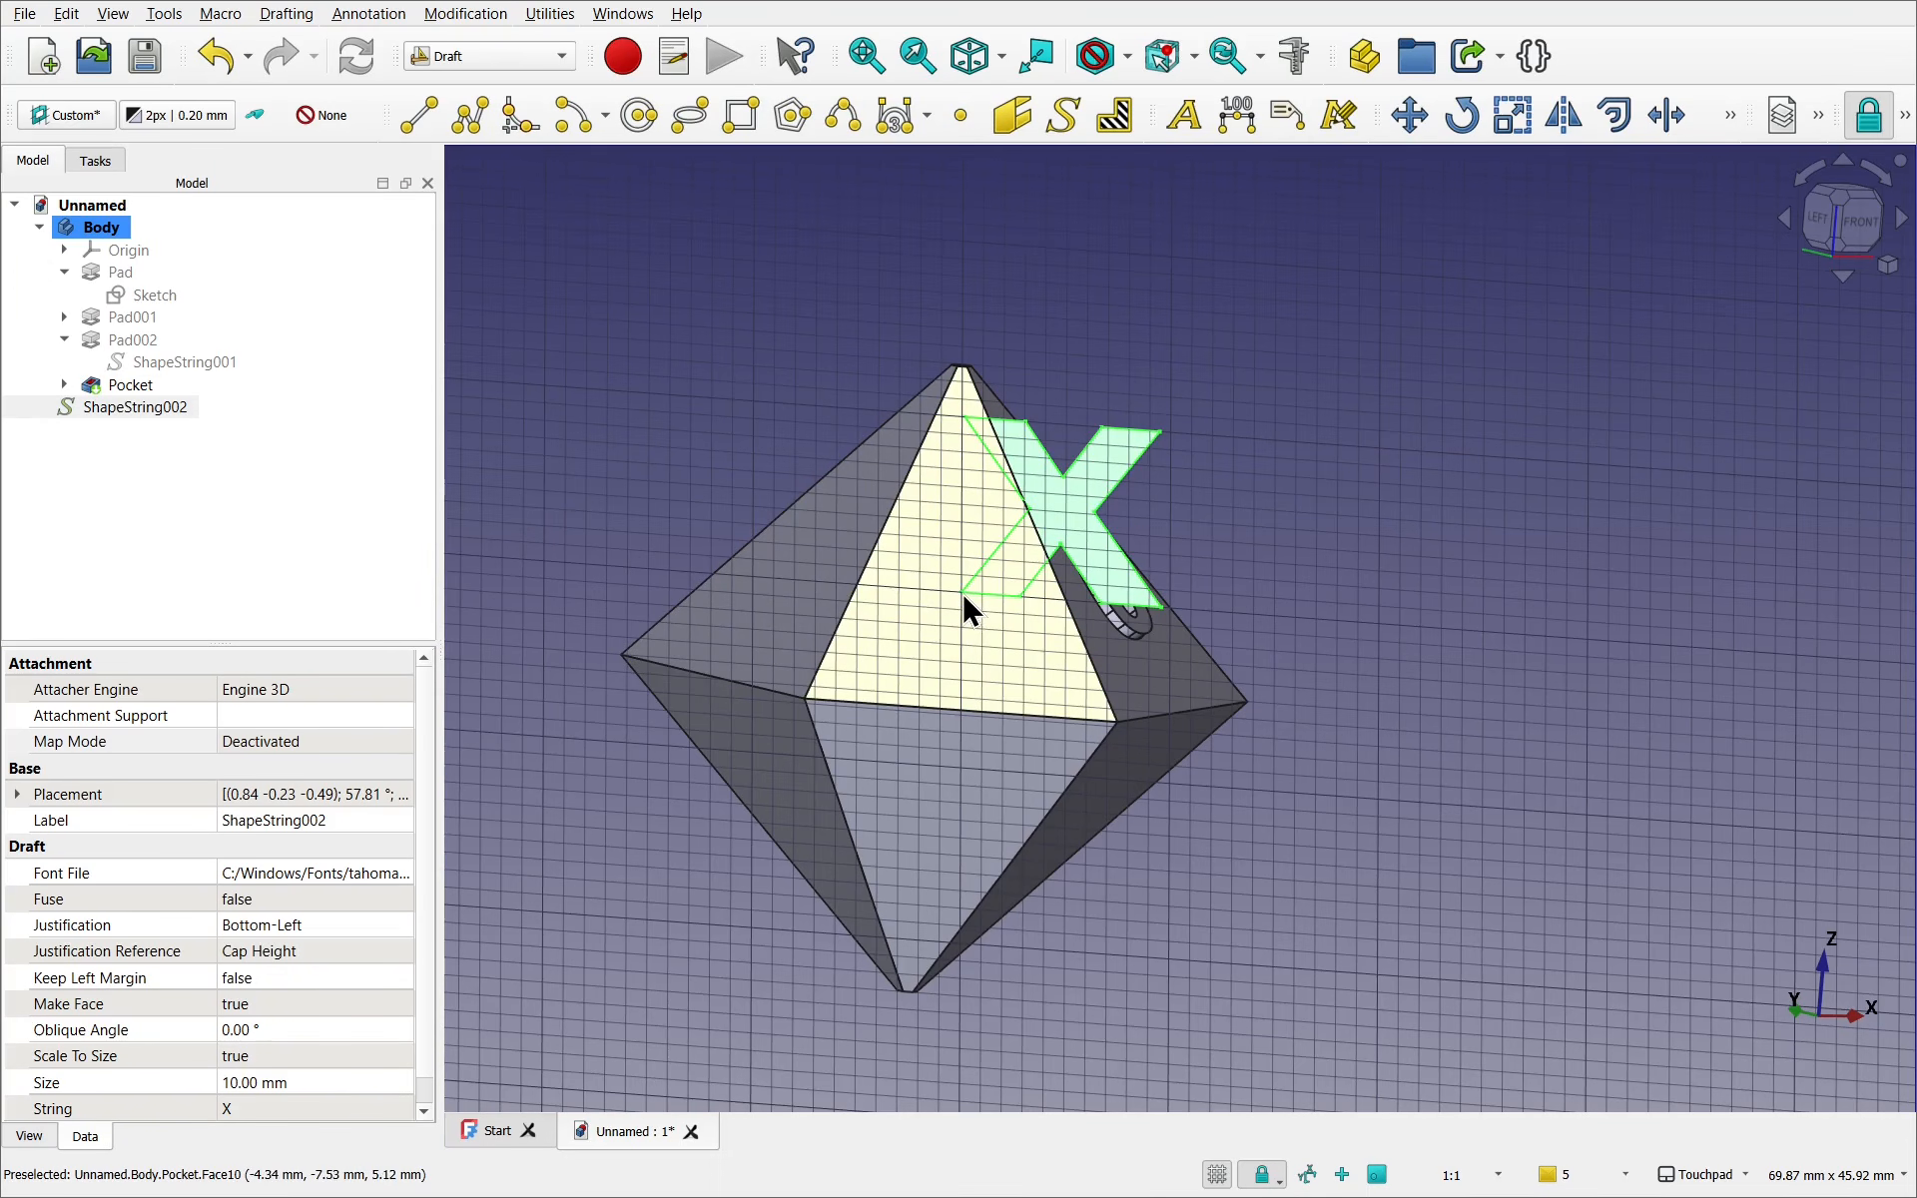
Set the justification of the X ShapeString to Middle-Center
click(117, 407)
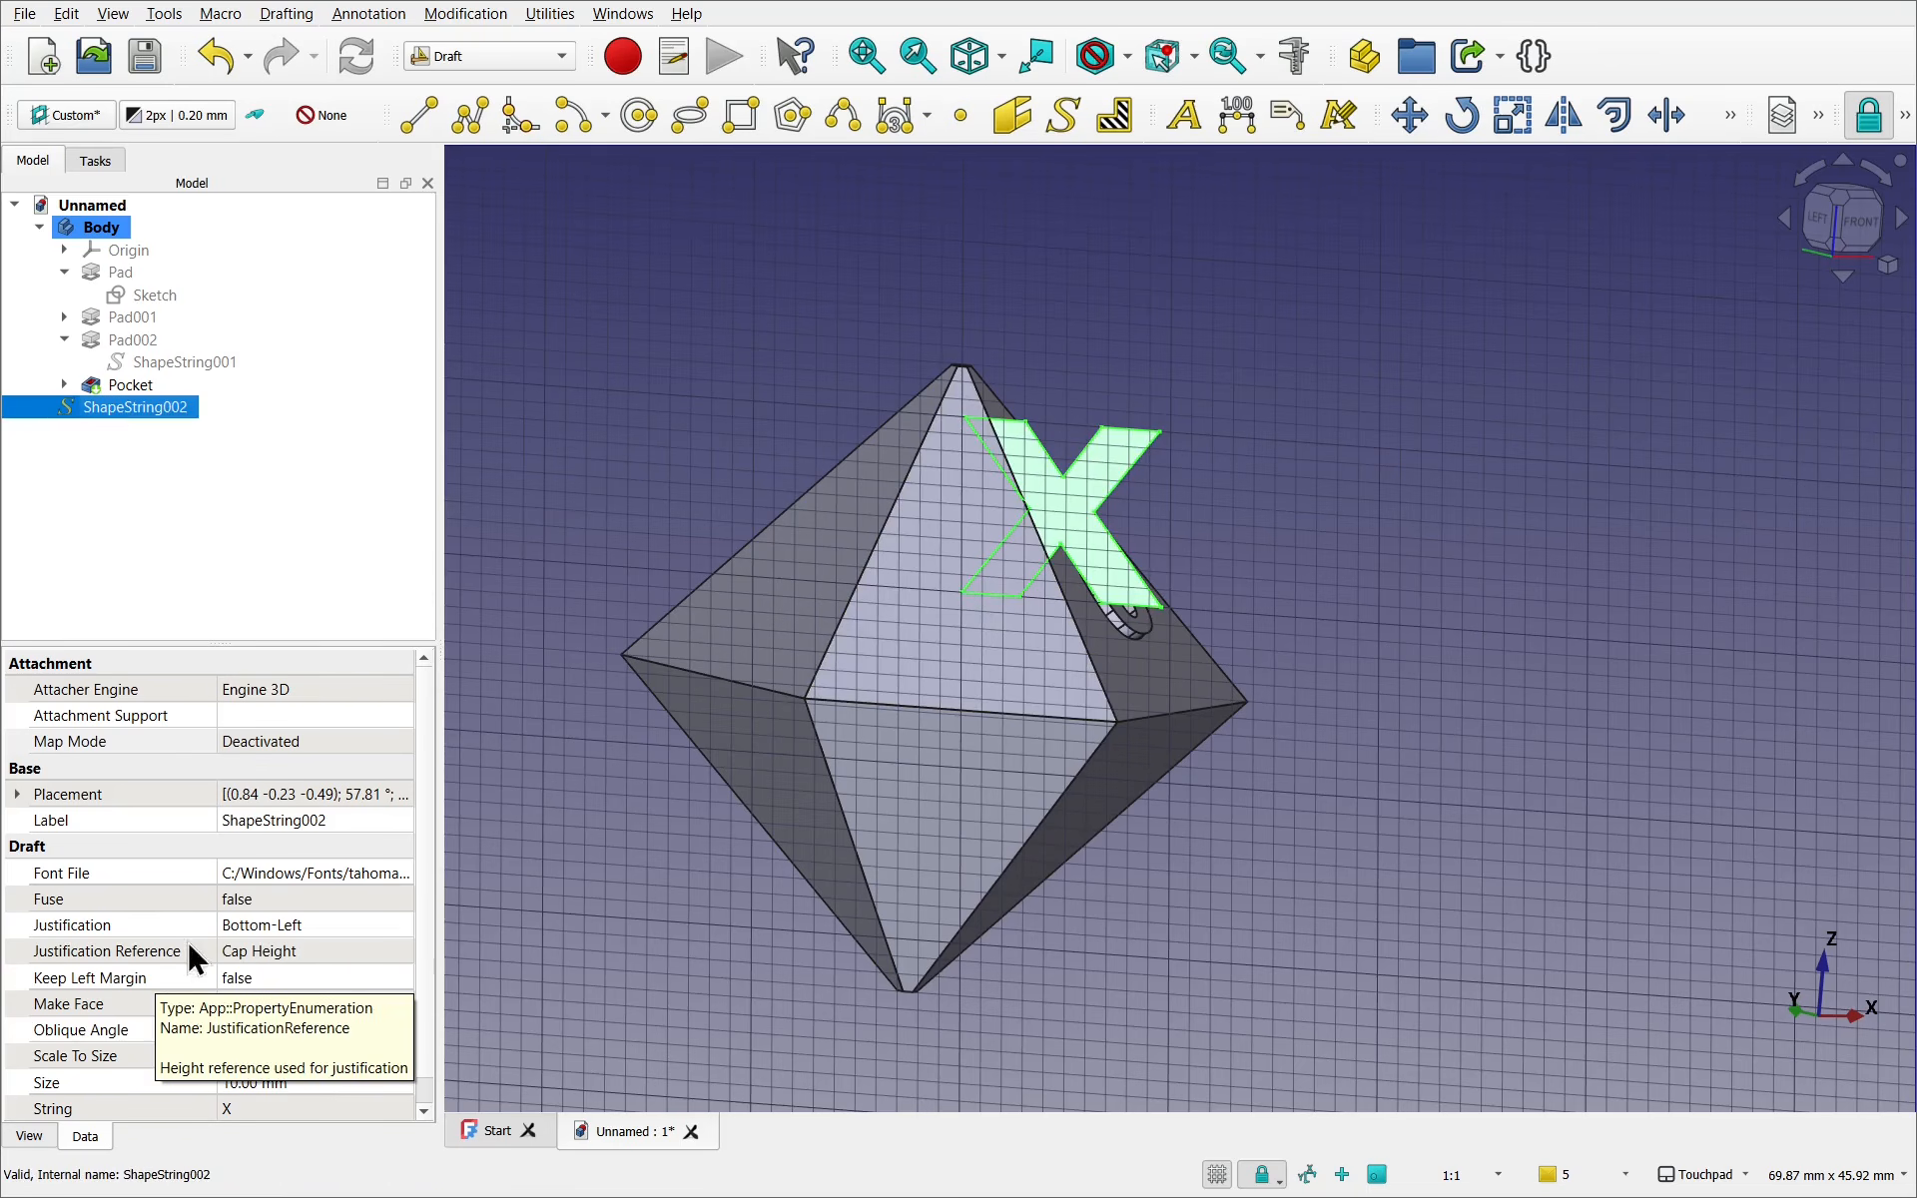
click(290, 925)
click(294, 928)
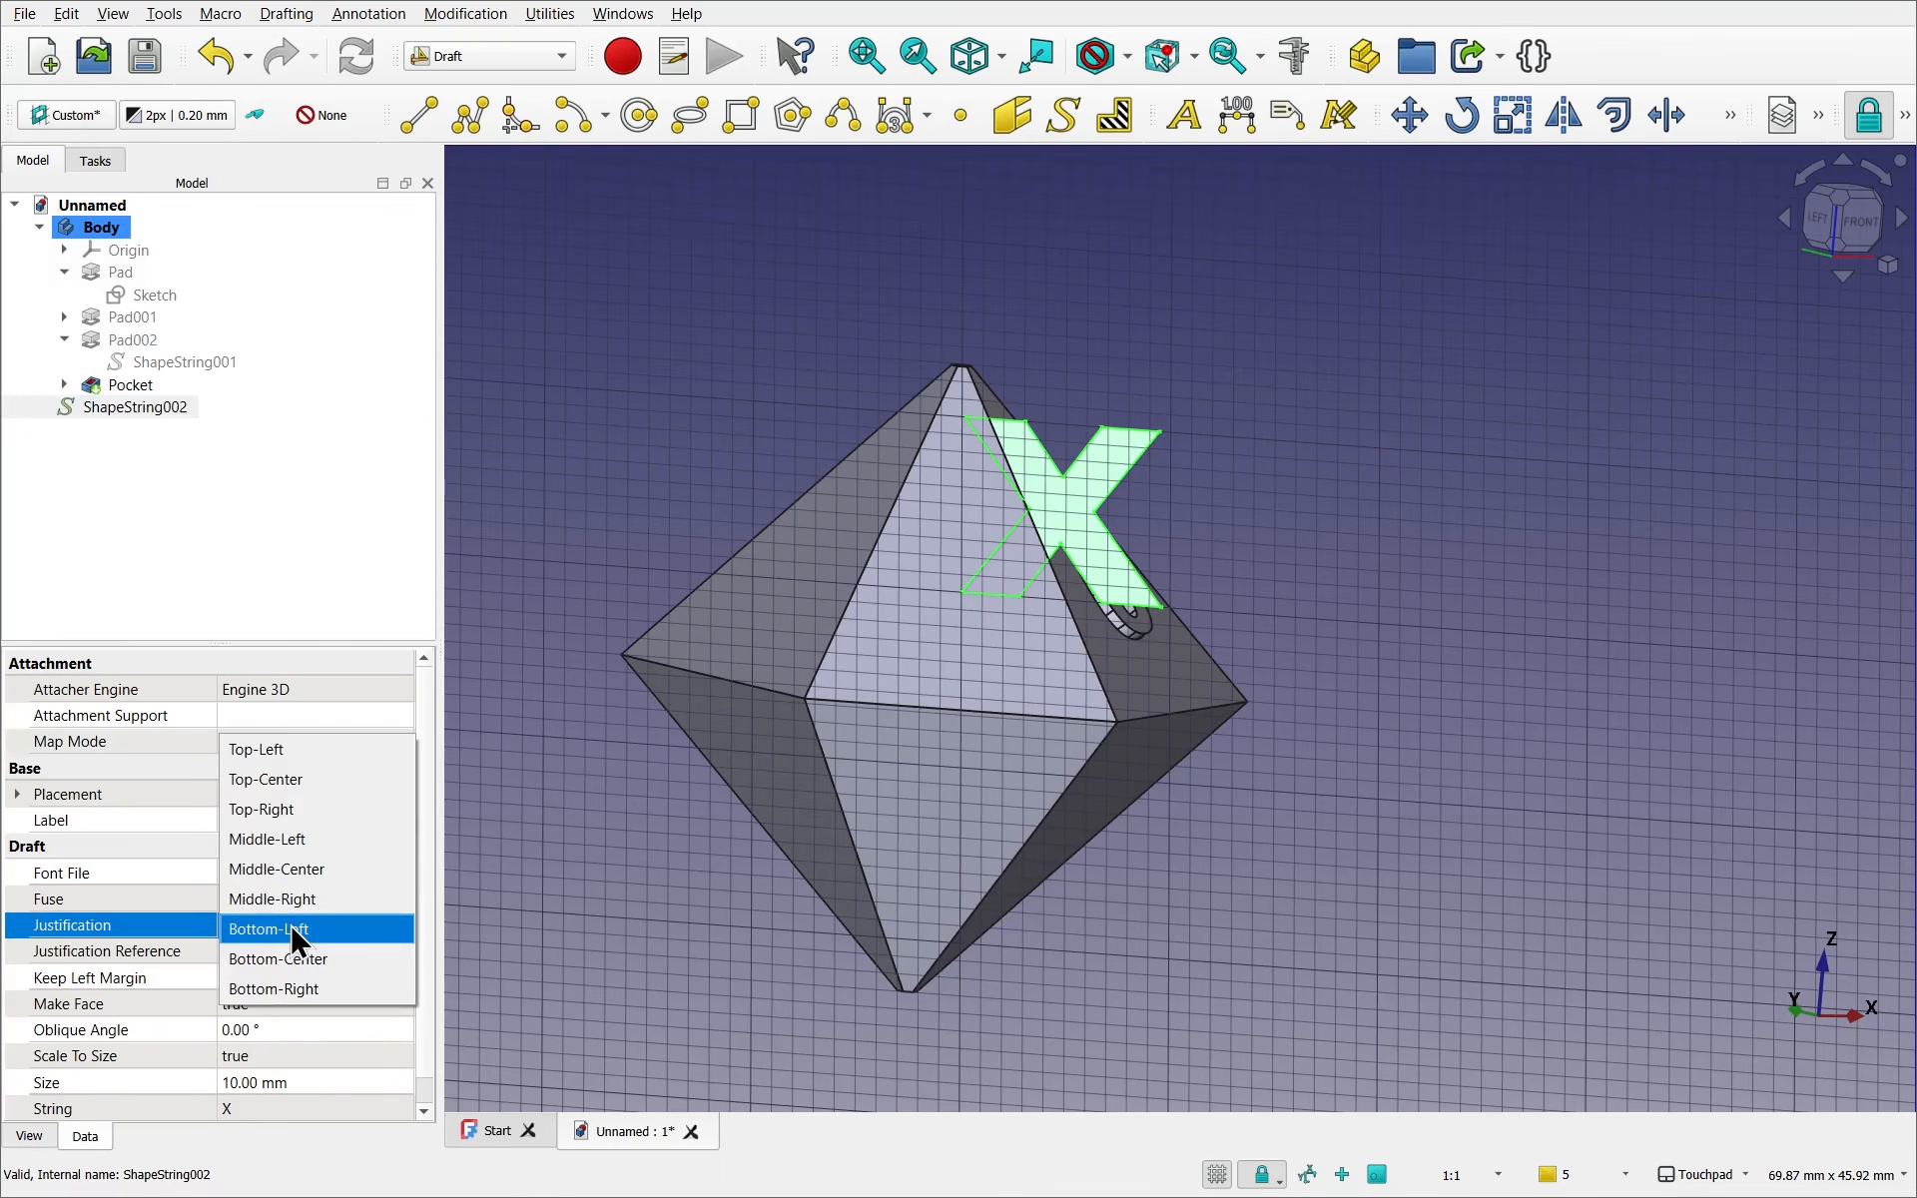
click(321, 865)
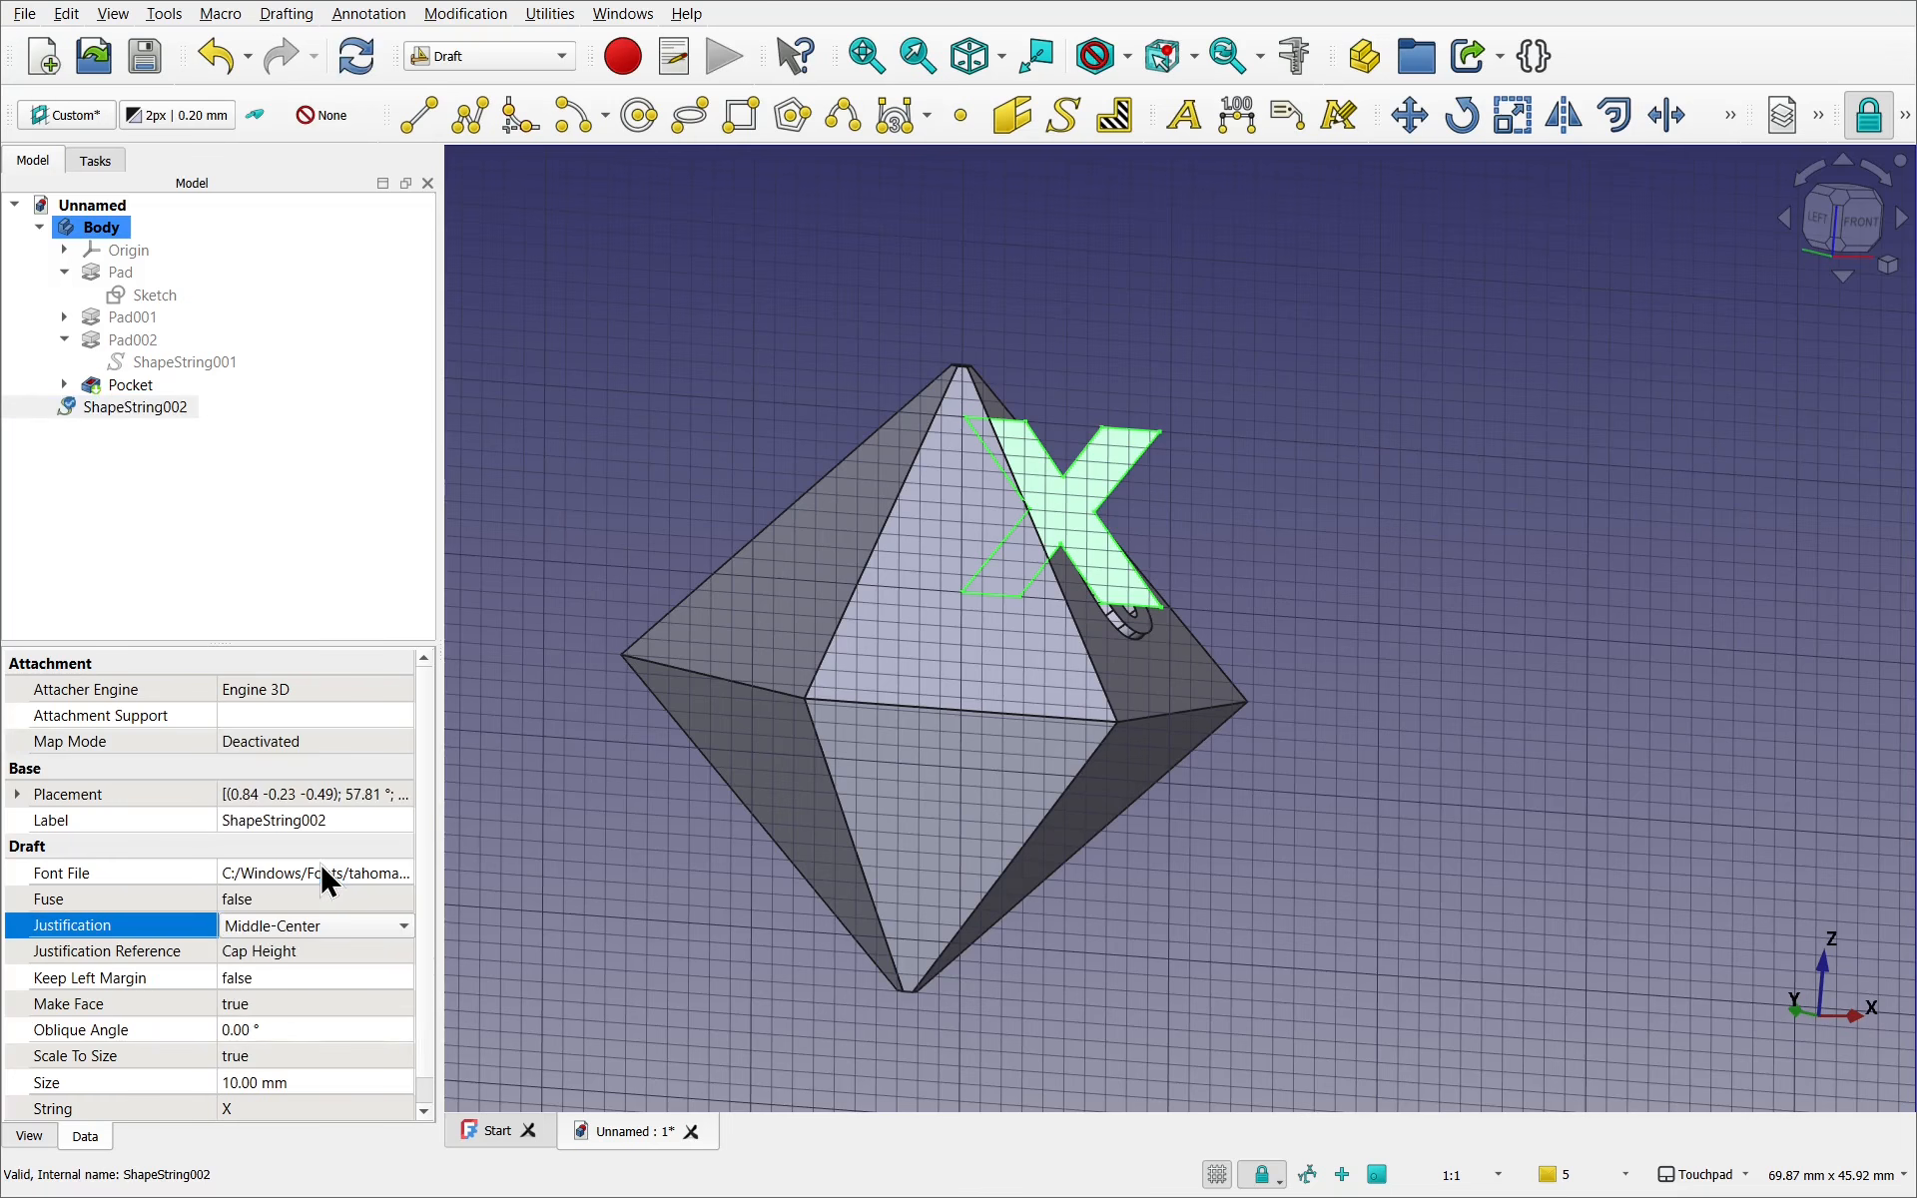
click(530, 552)
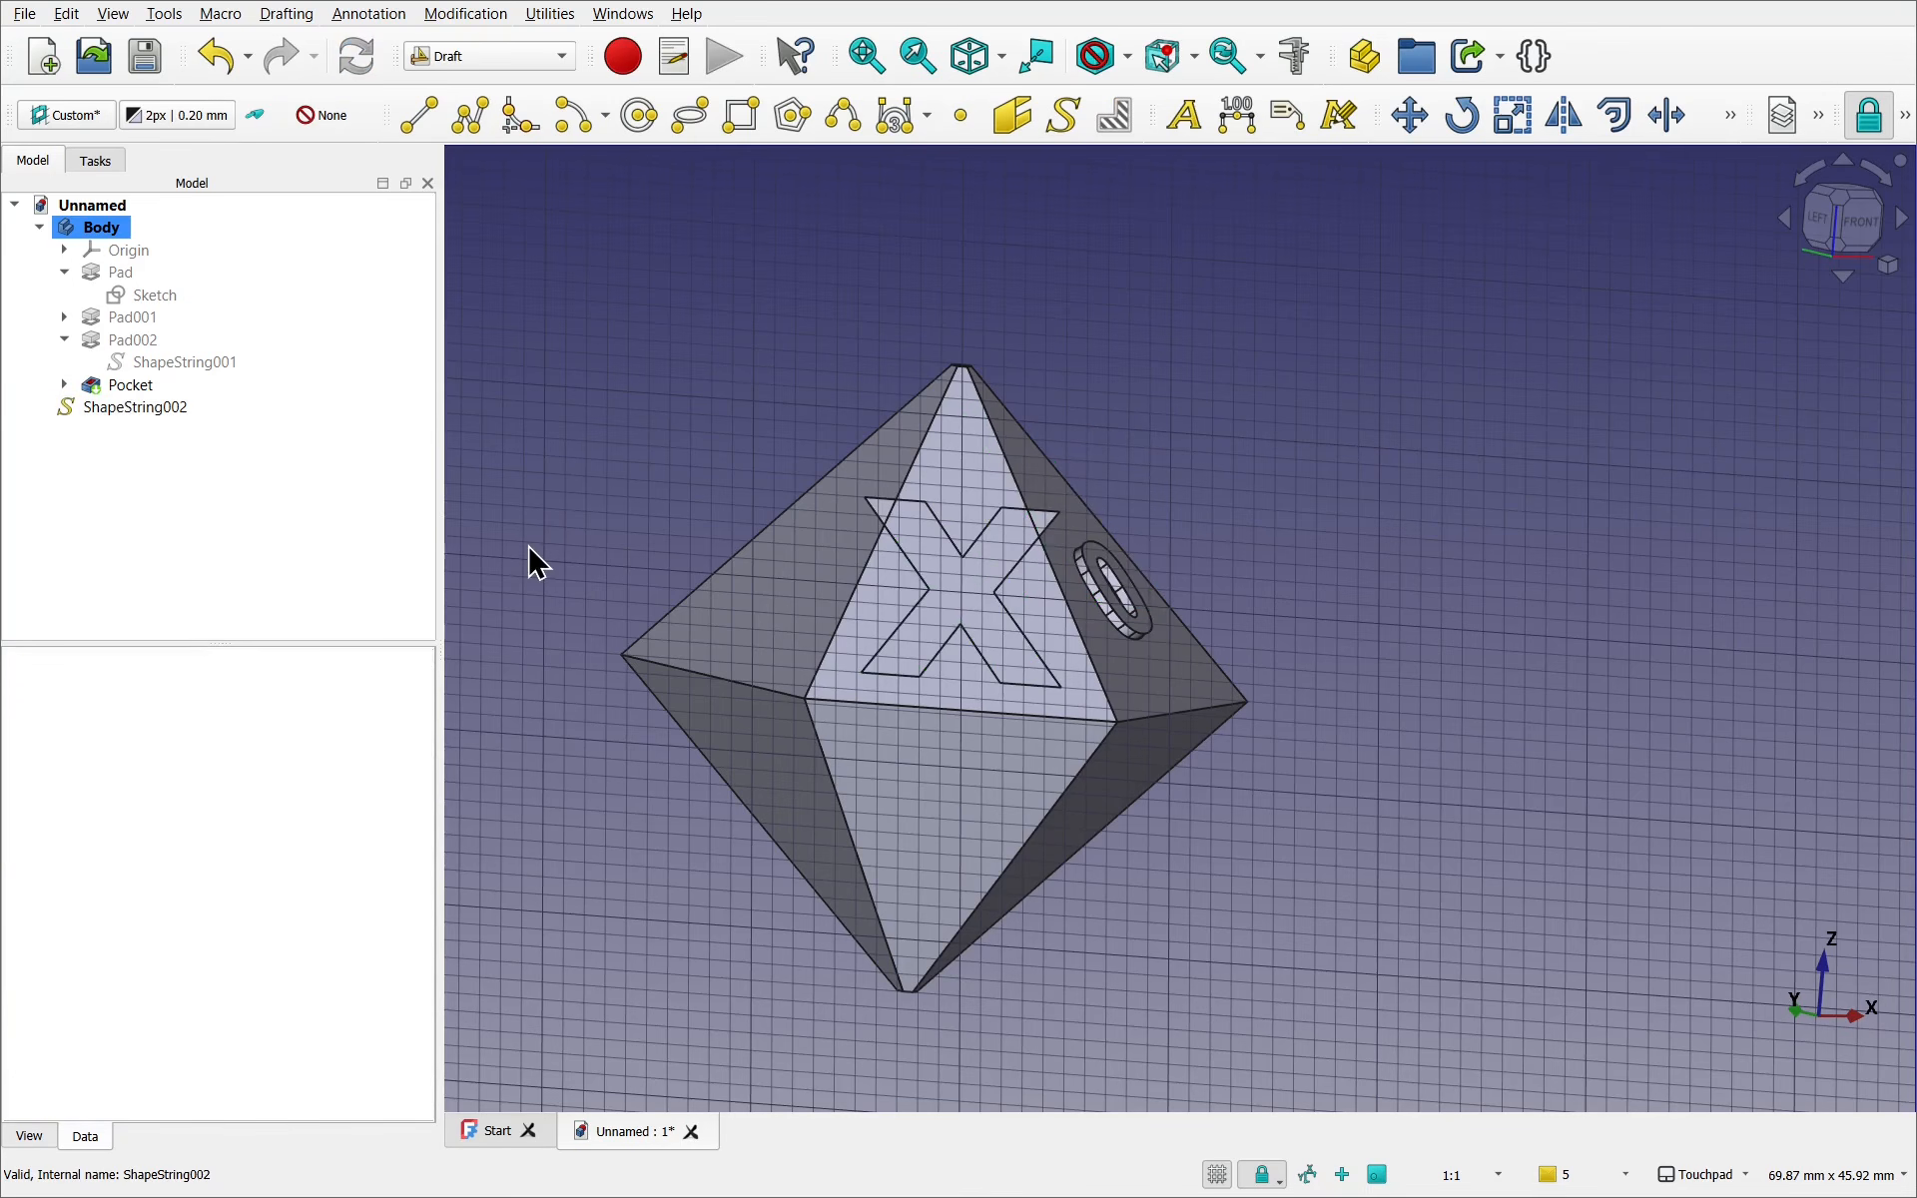
Temporarily shift the body along its X axis away from the X text with Transform, inspect the text, and cancel the move
click(101, 230)
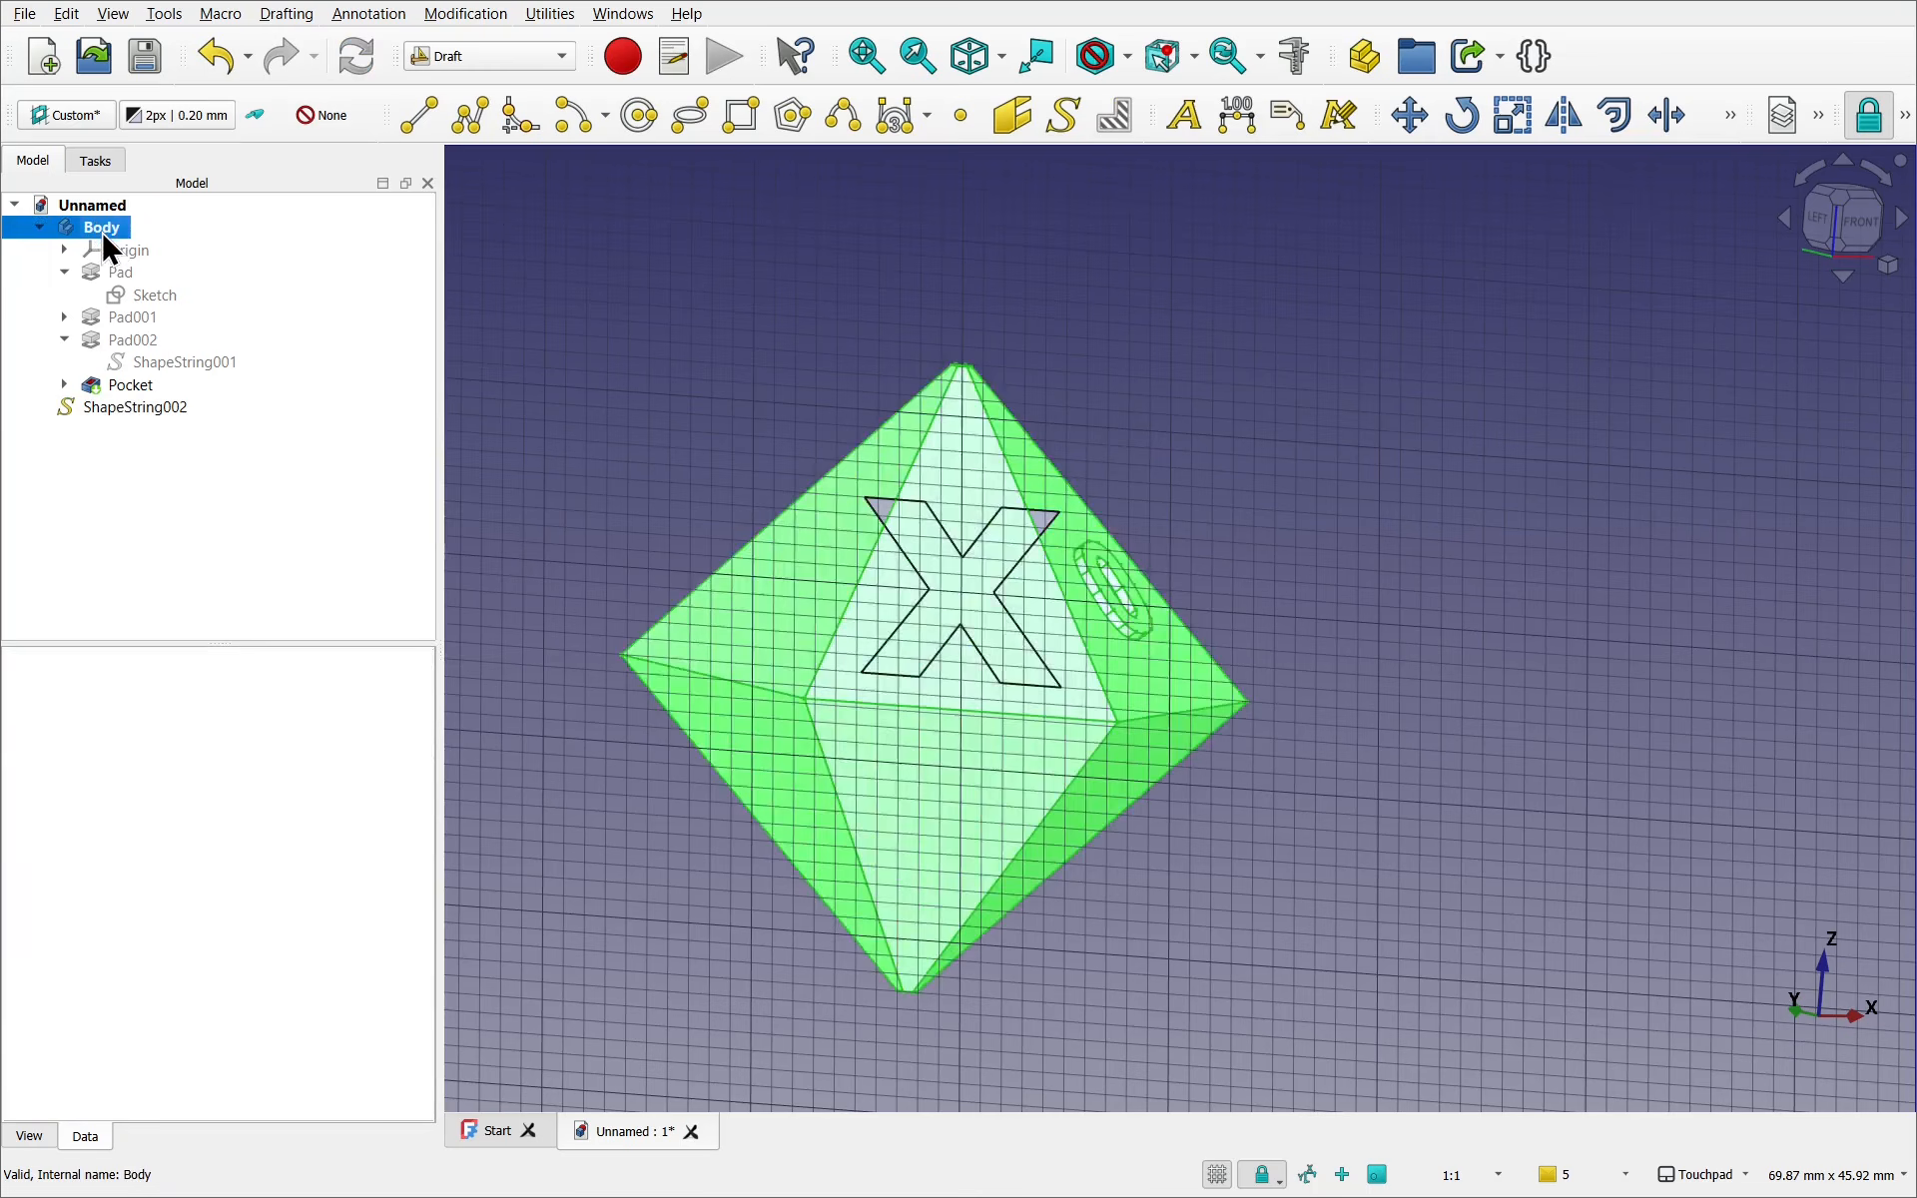
right_click(102, 230)
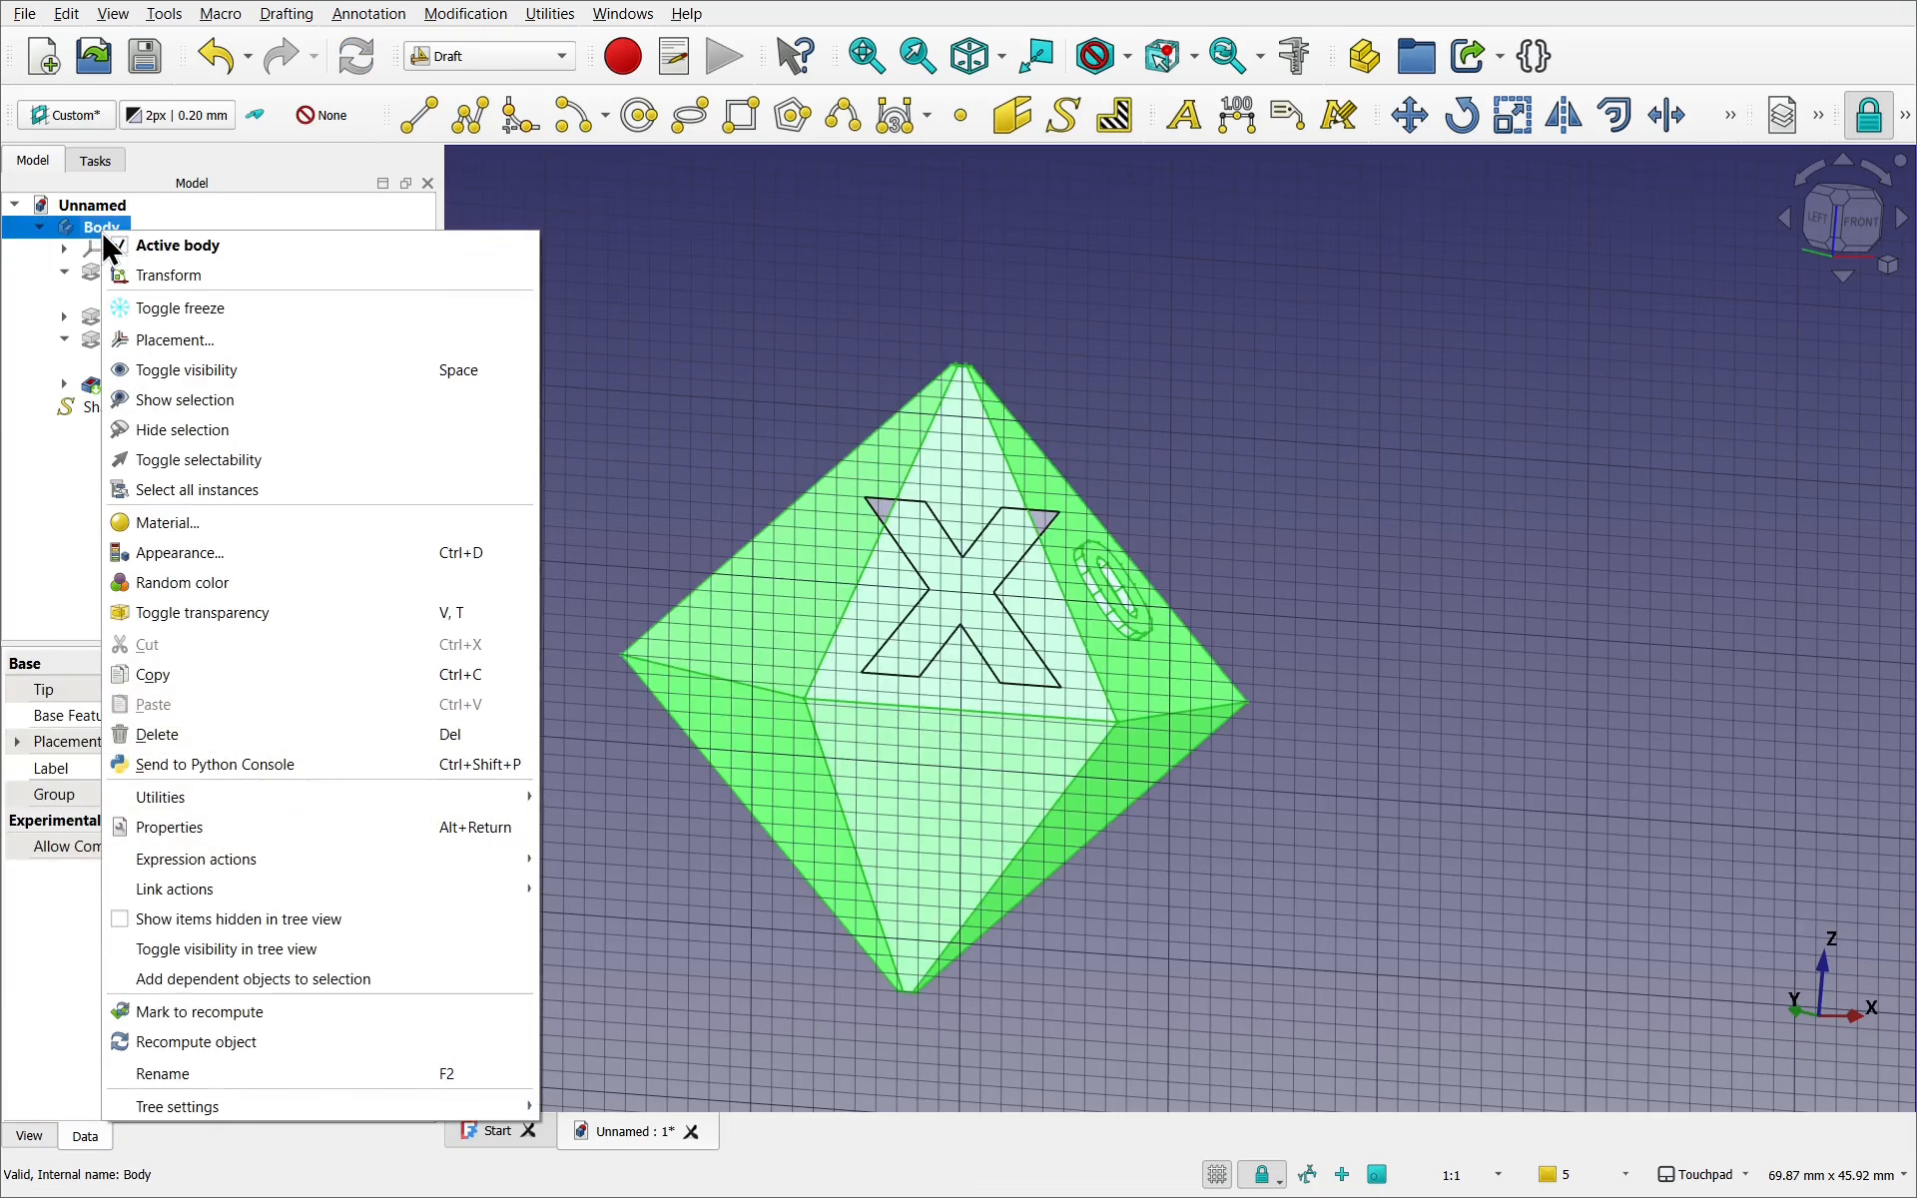
click(156, 273)
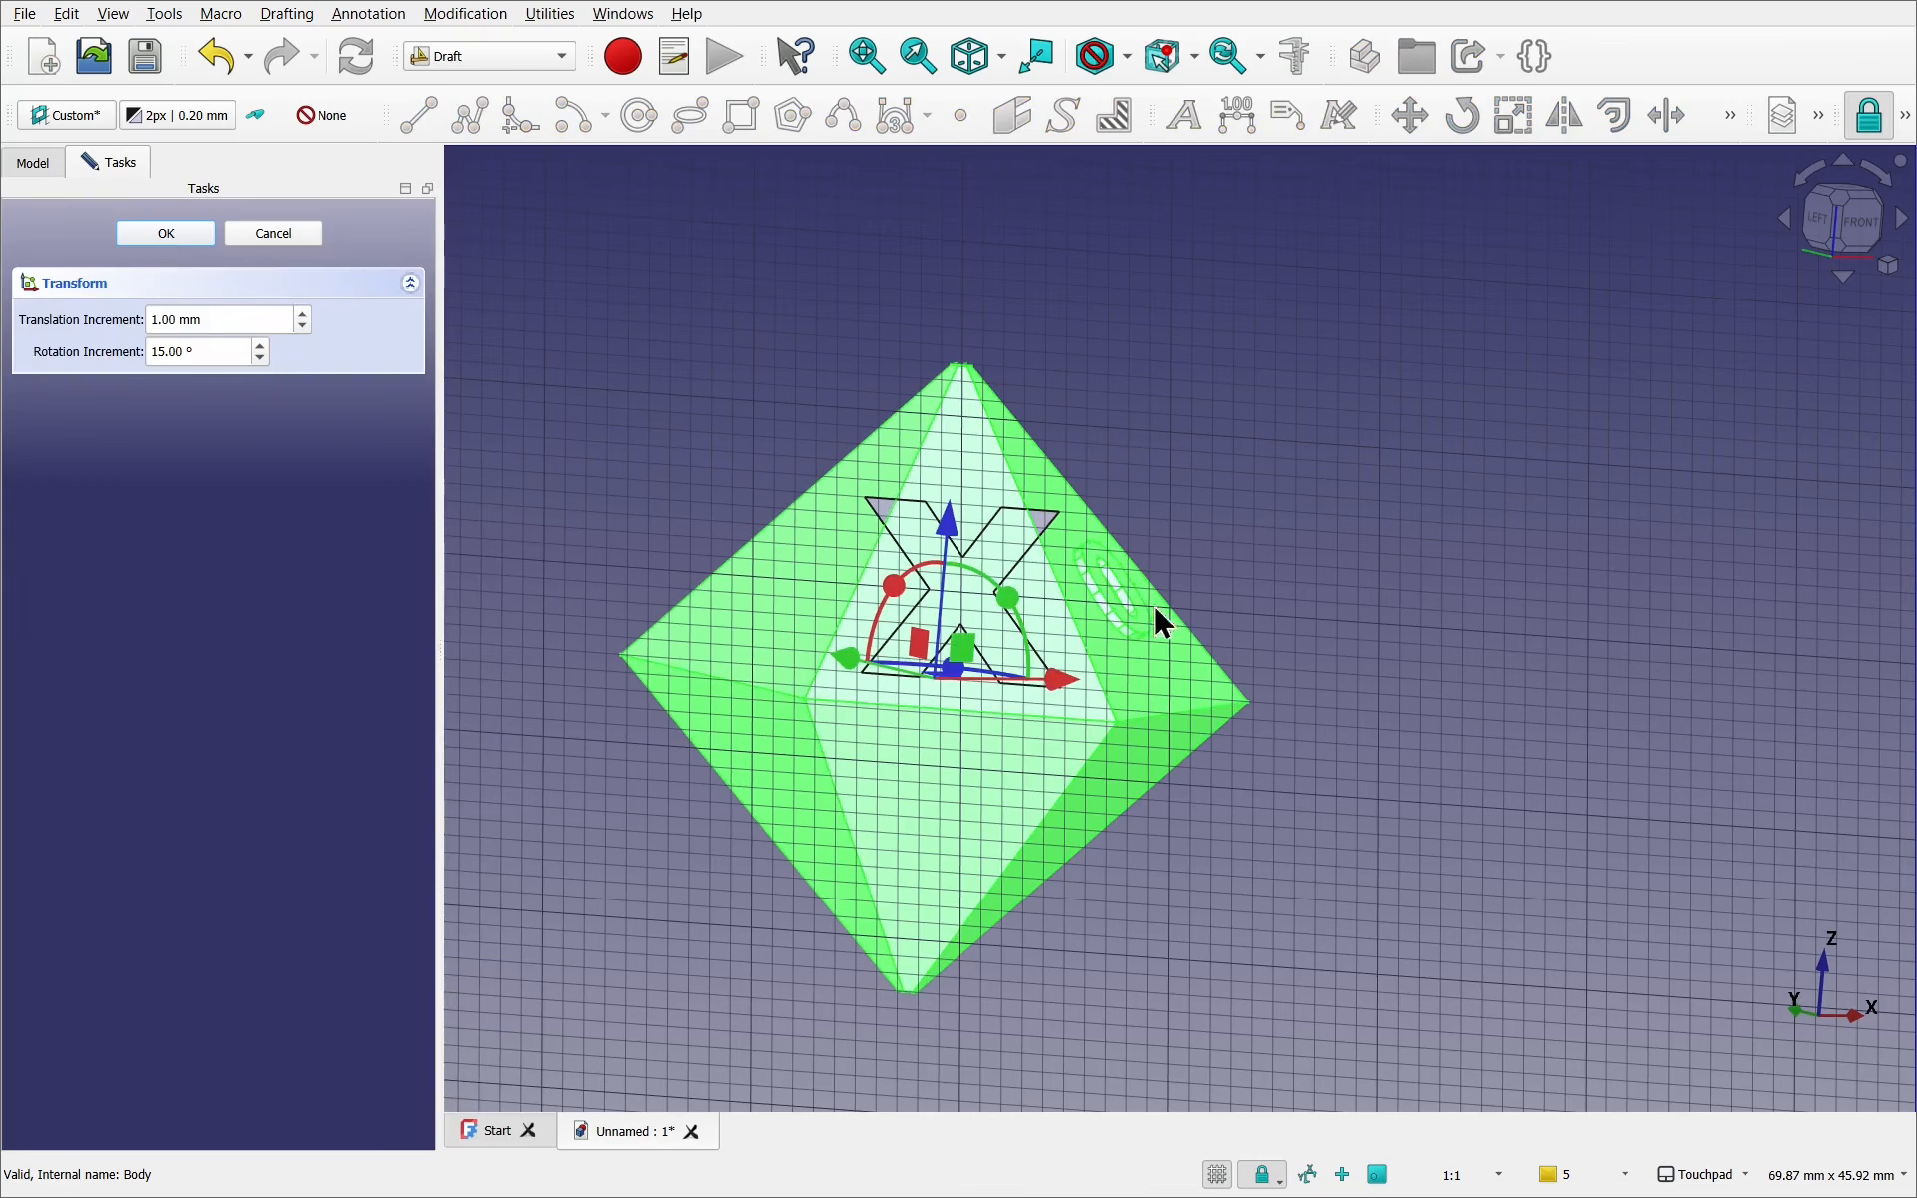
drag(1060, 675, 1482, 684)
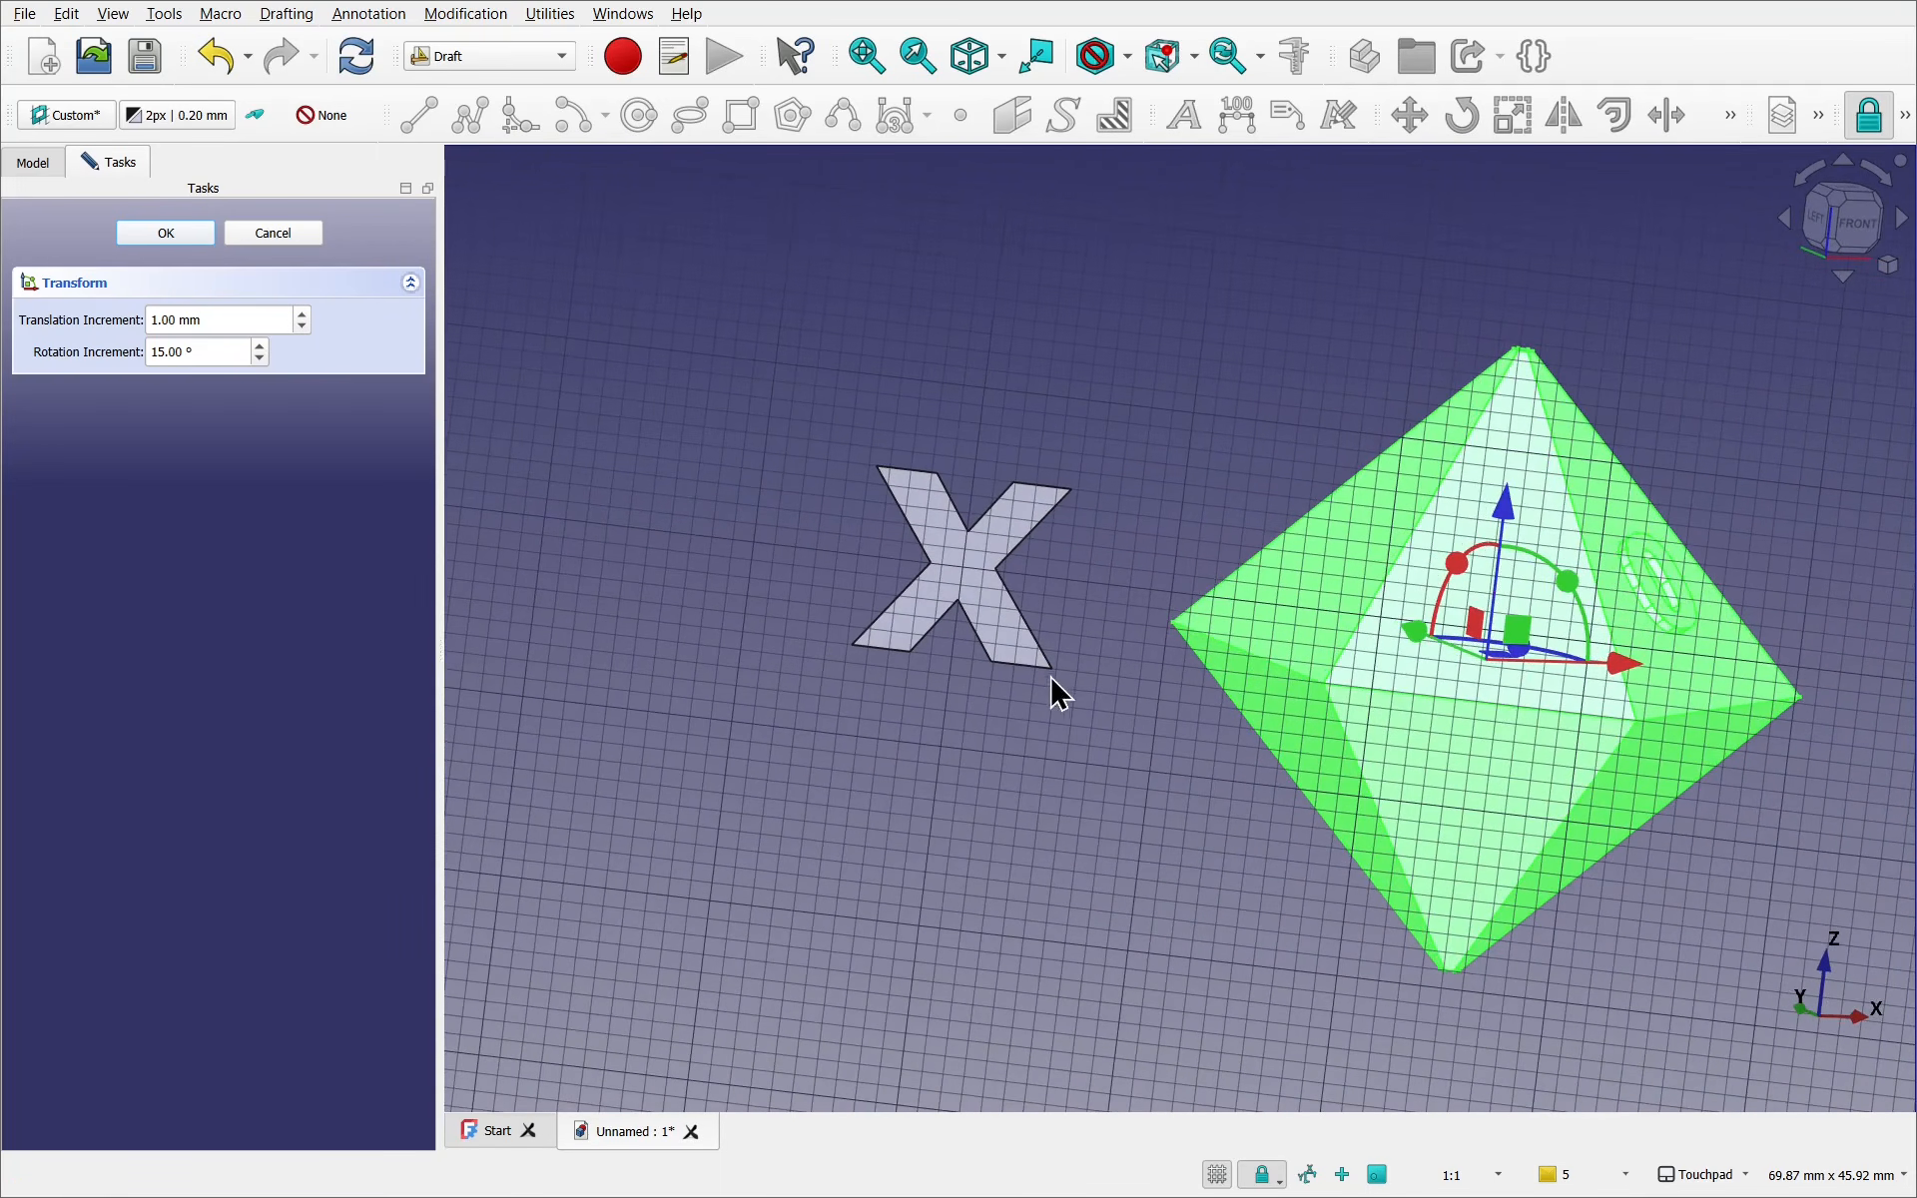
alt+drag(1110, 681, 1256, 785)
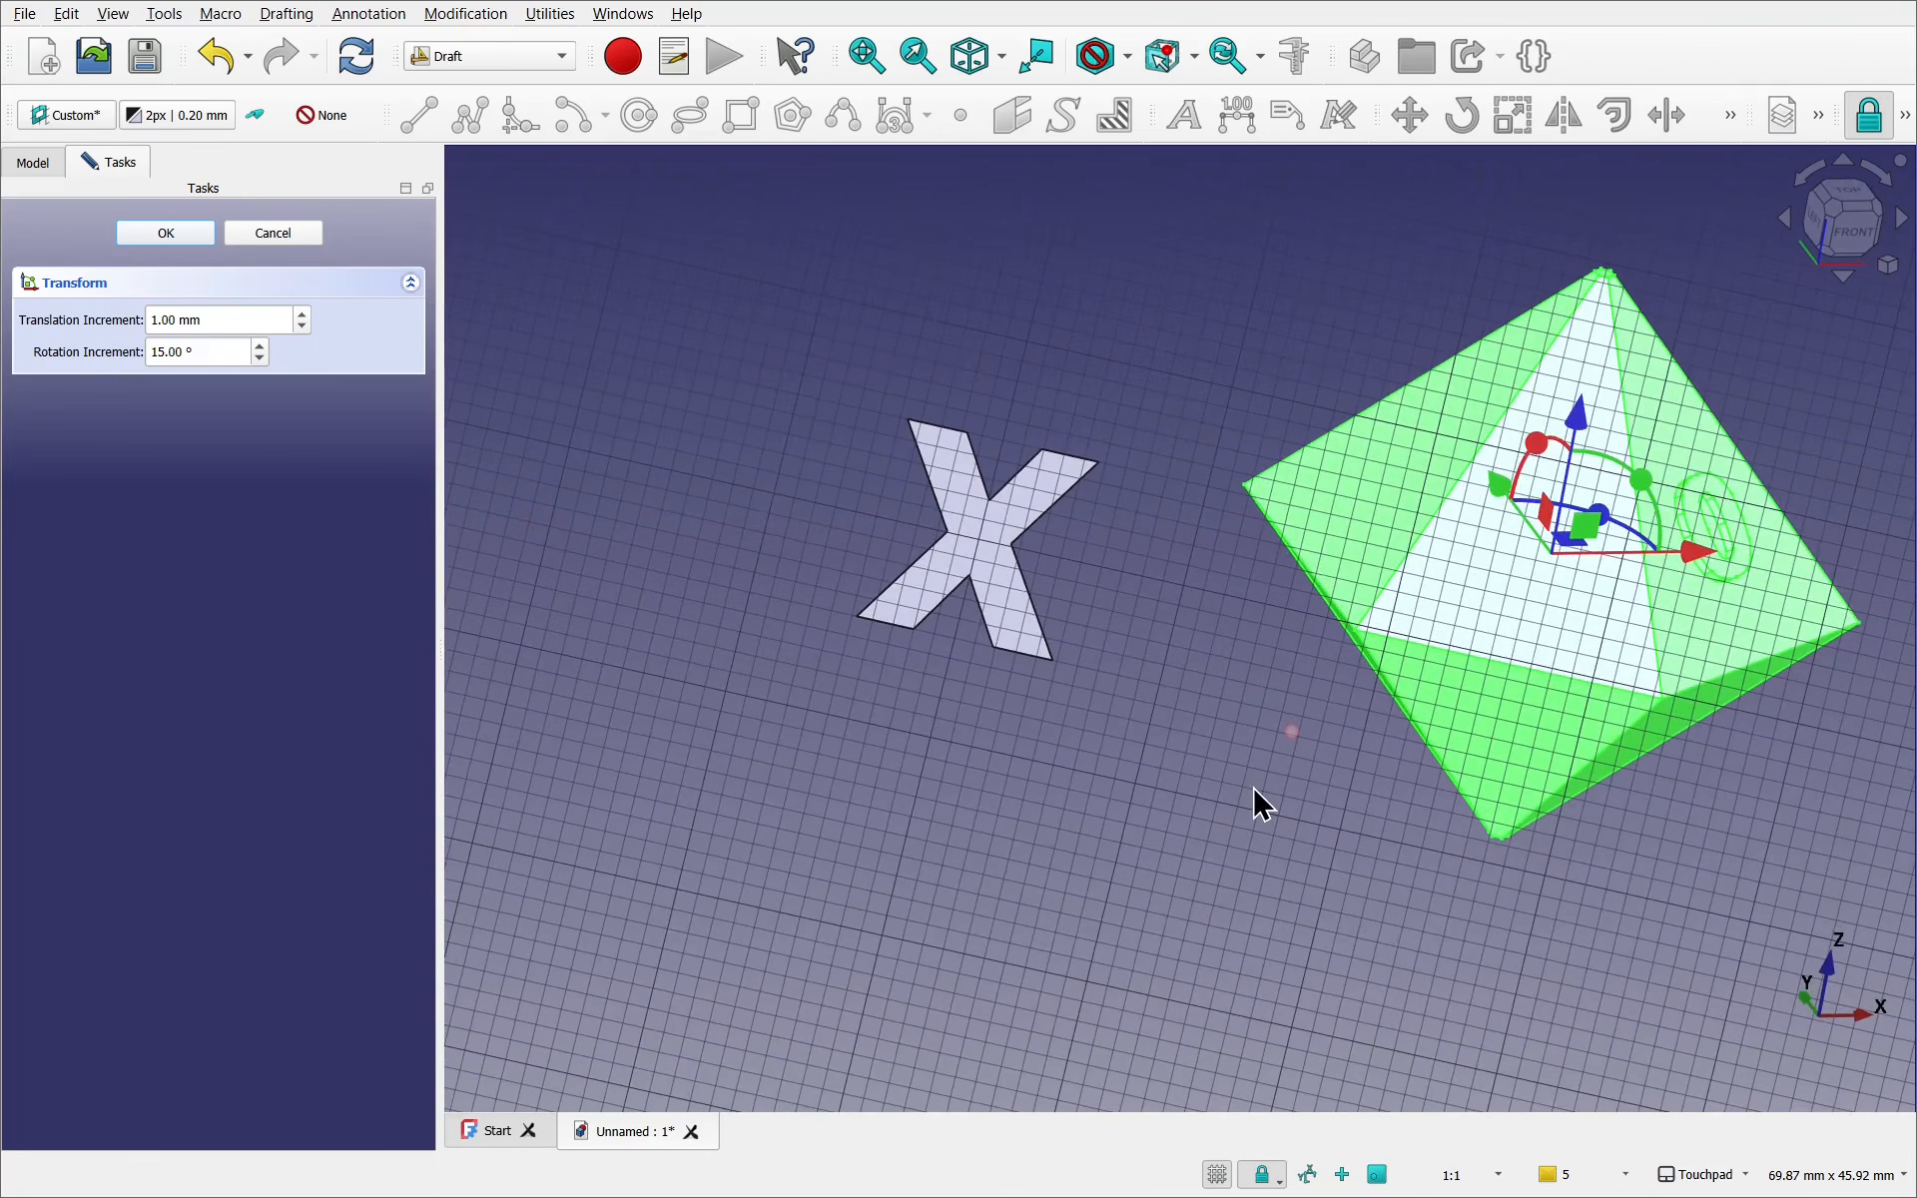
click(269, 236)
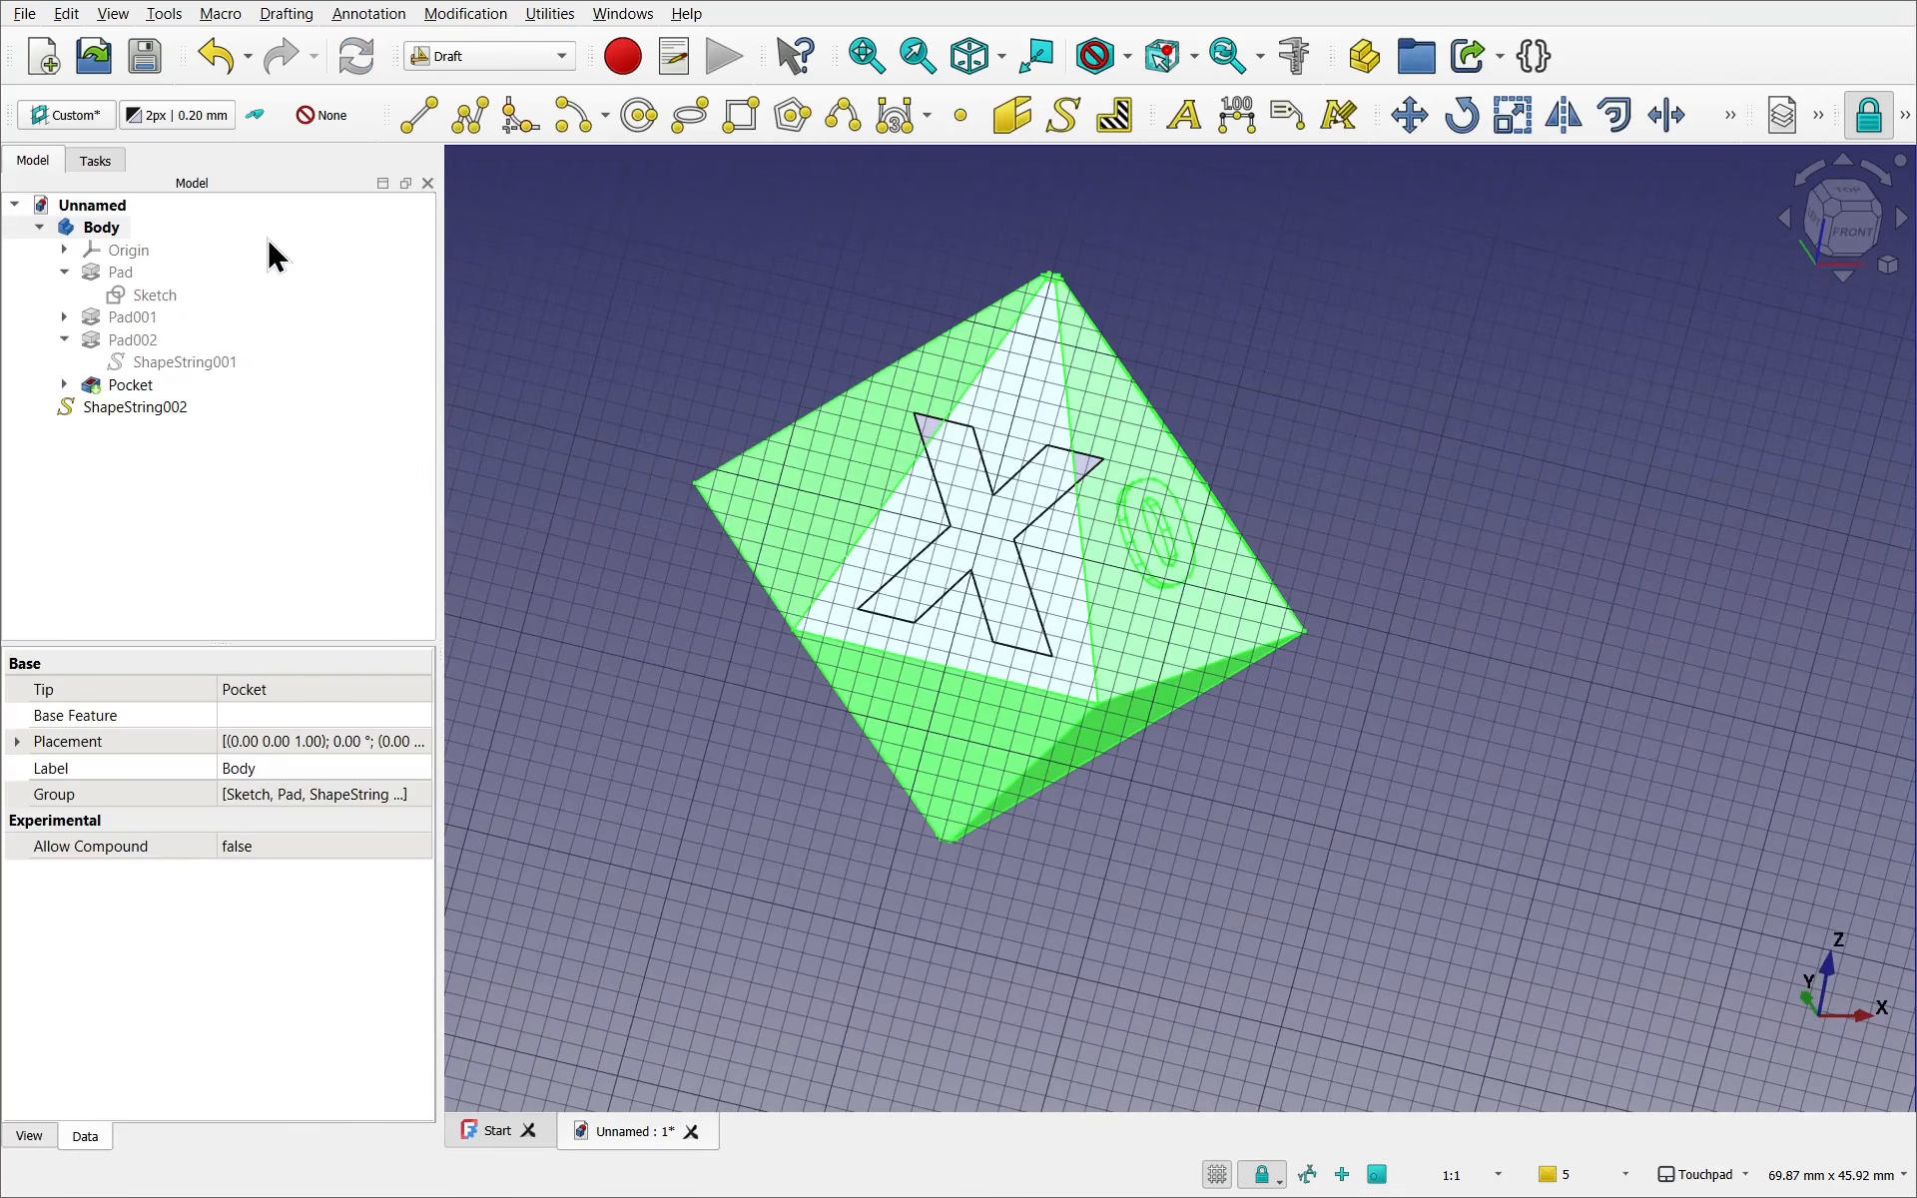
Delete the X ShapeString from the model
click(137, 408)
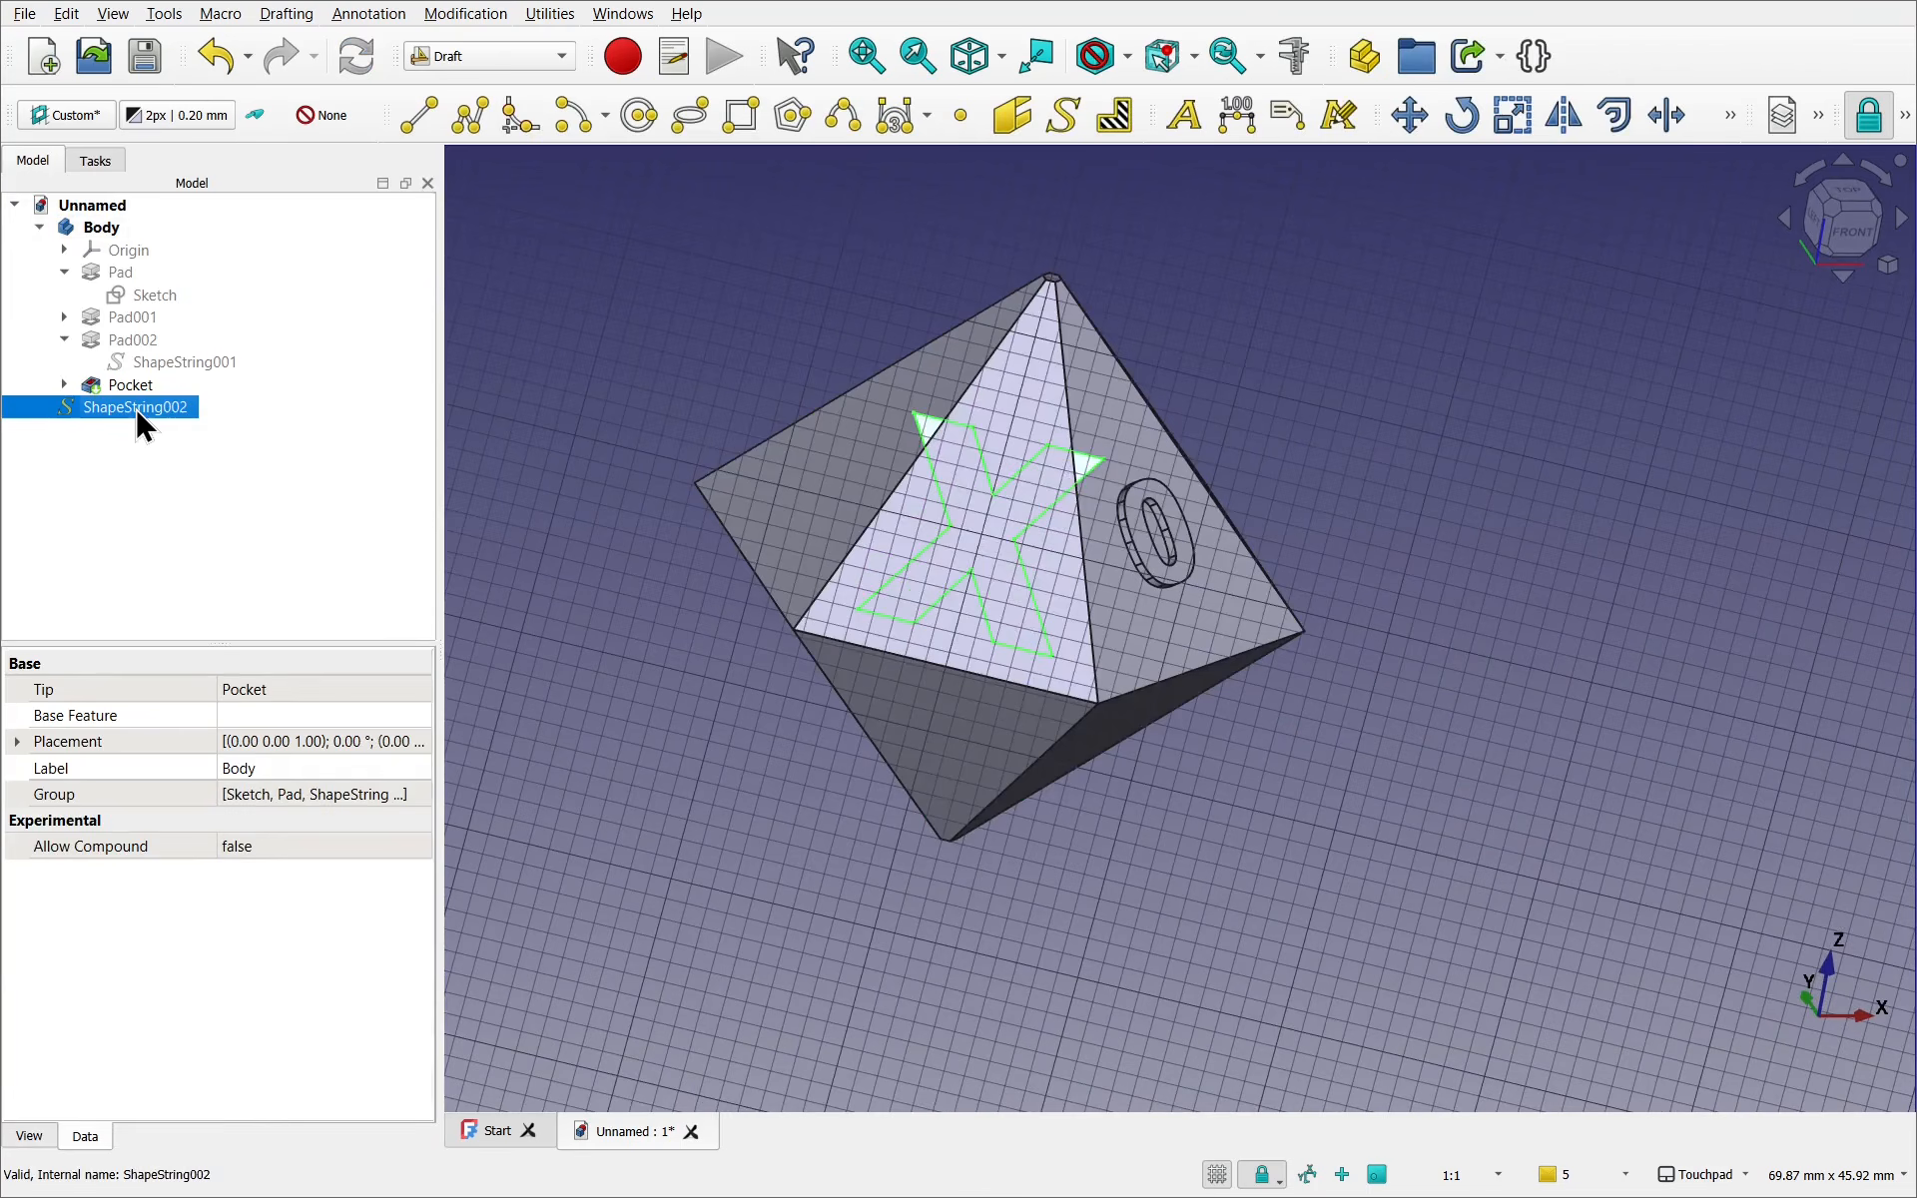
key(Delete)
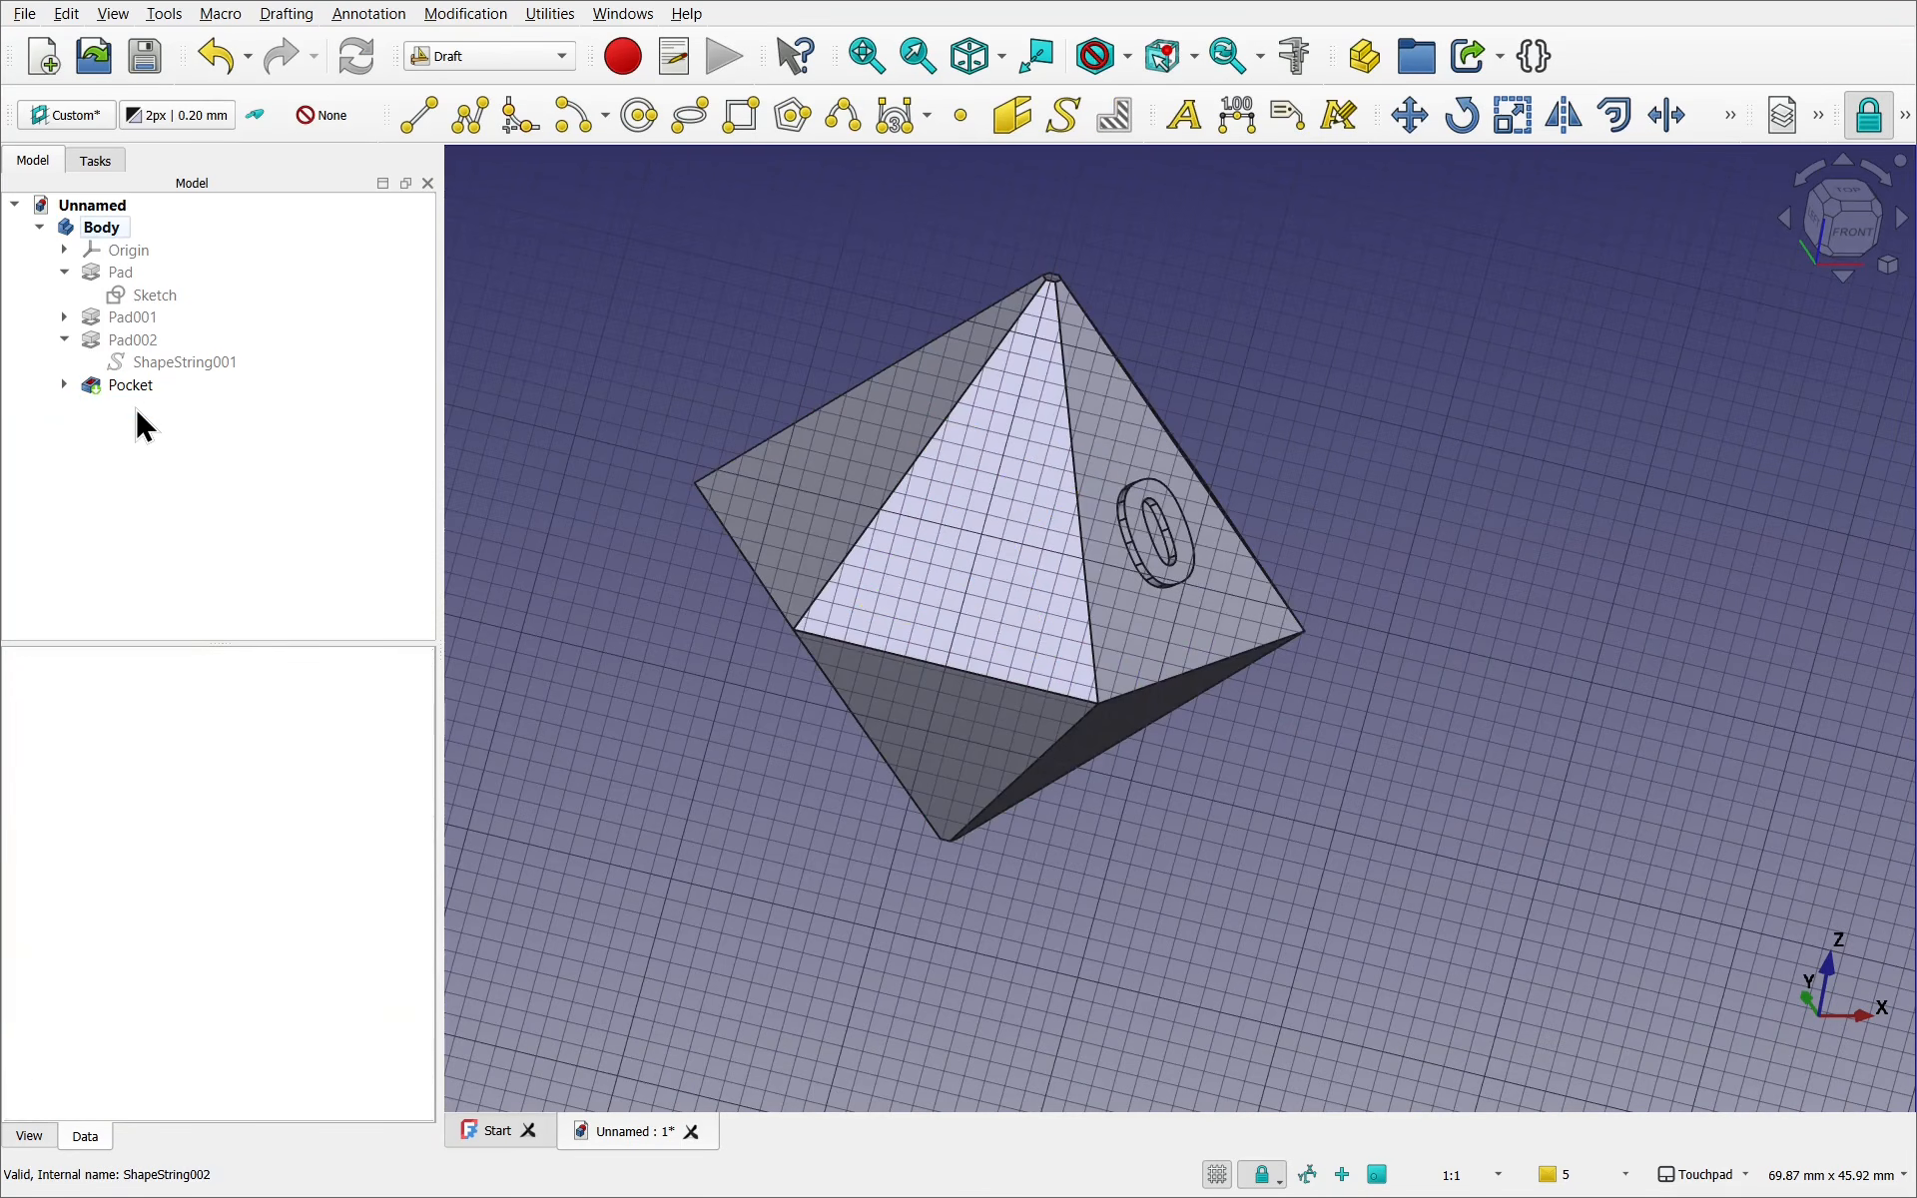
shift+drag(1217, 756, 1361, 651)
scroll(1358, 653, down, 4)
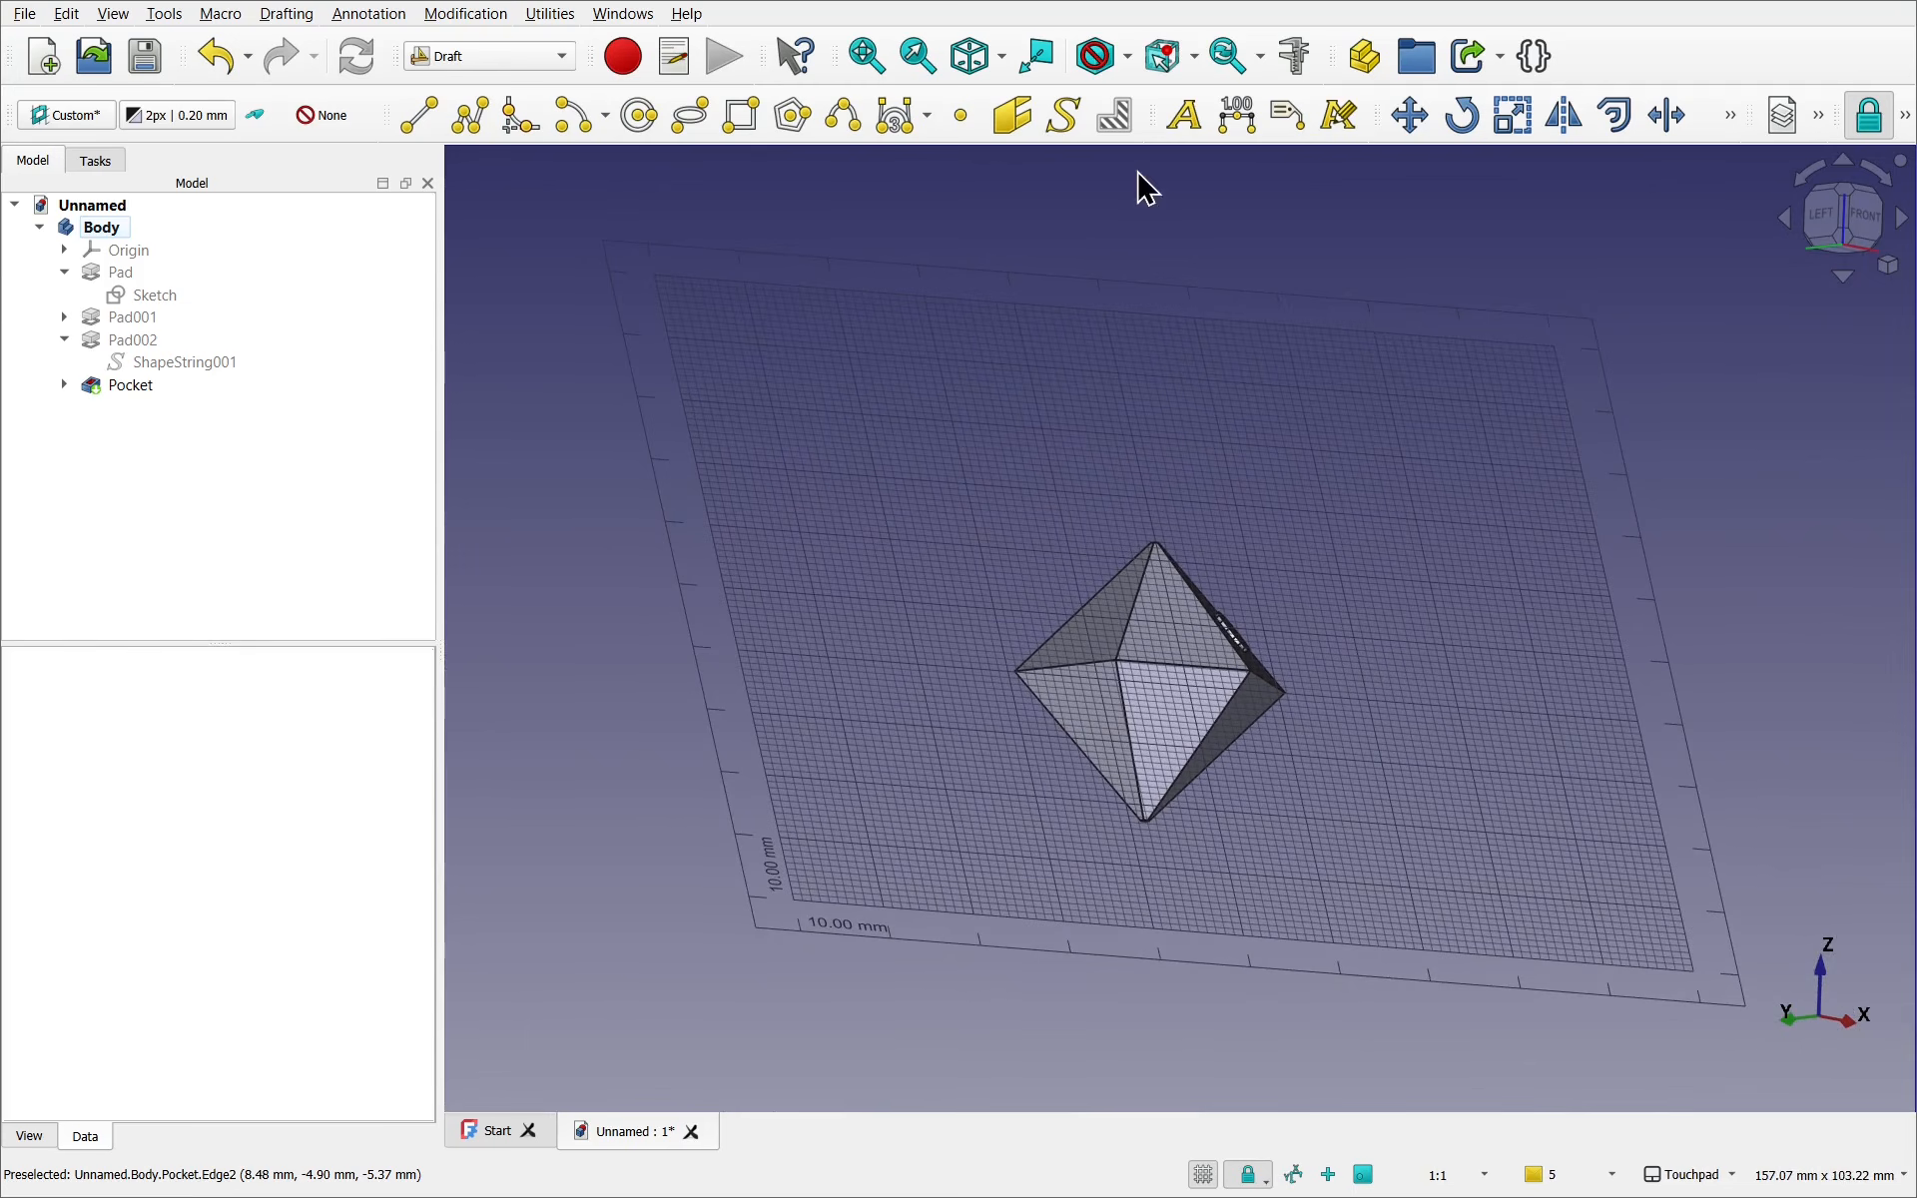
Clear all selection filters so any element of the die can be selected
click(1191, 66)
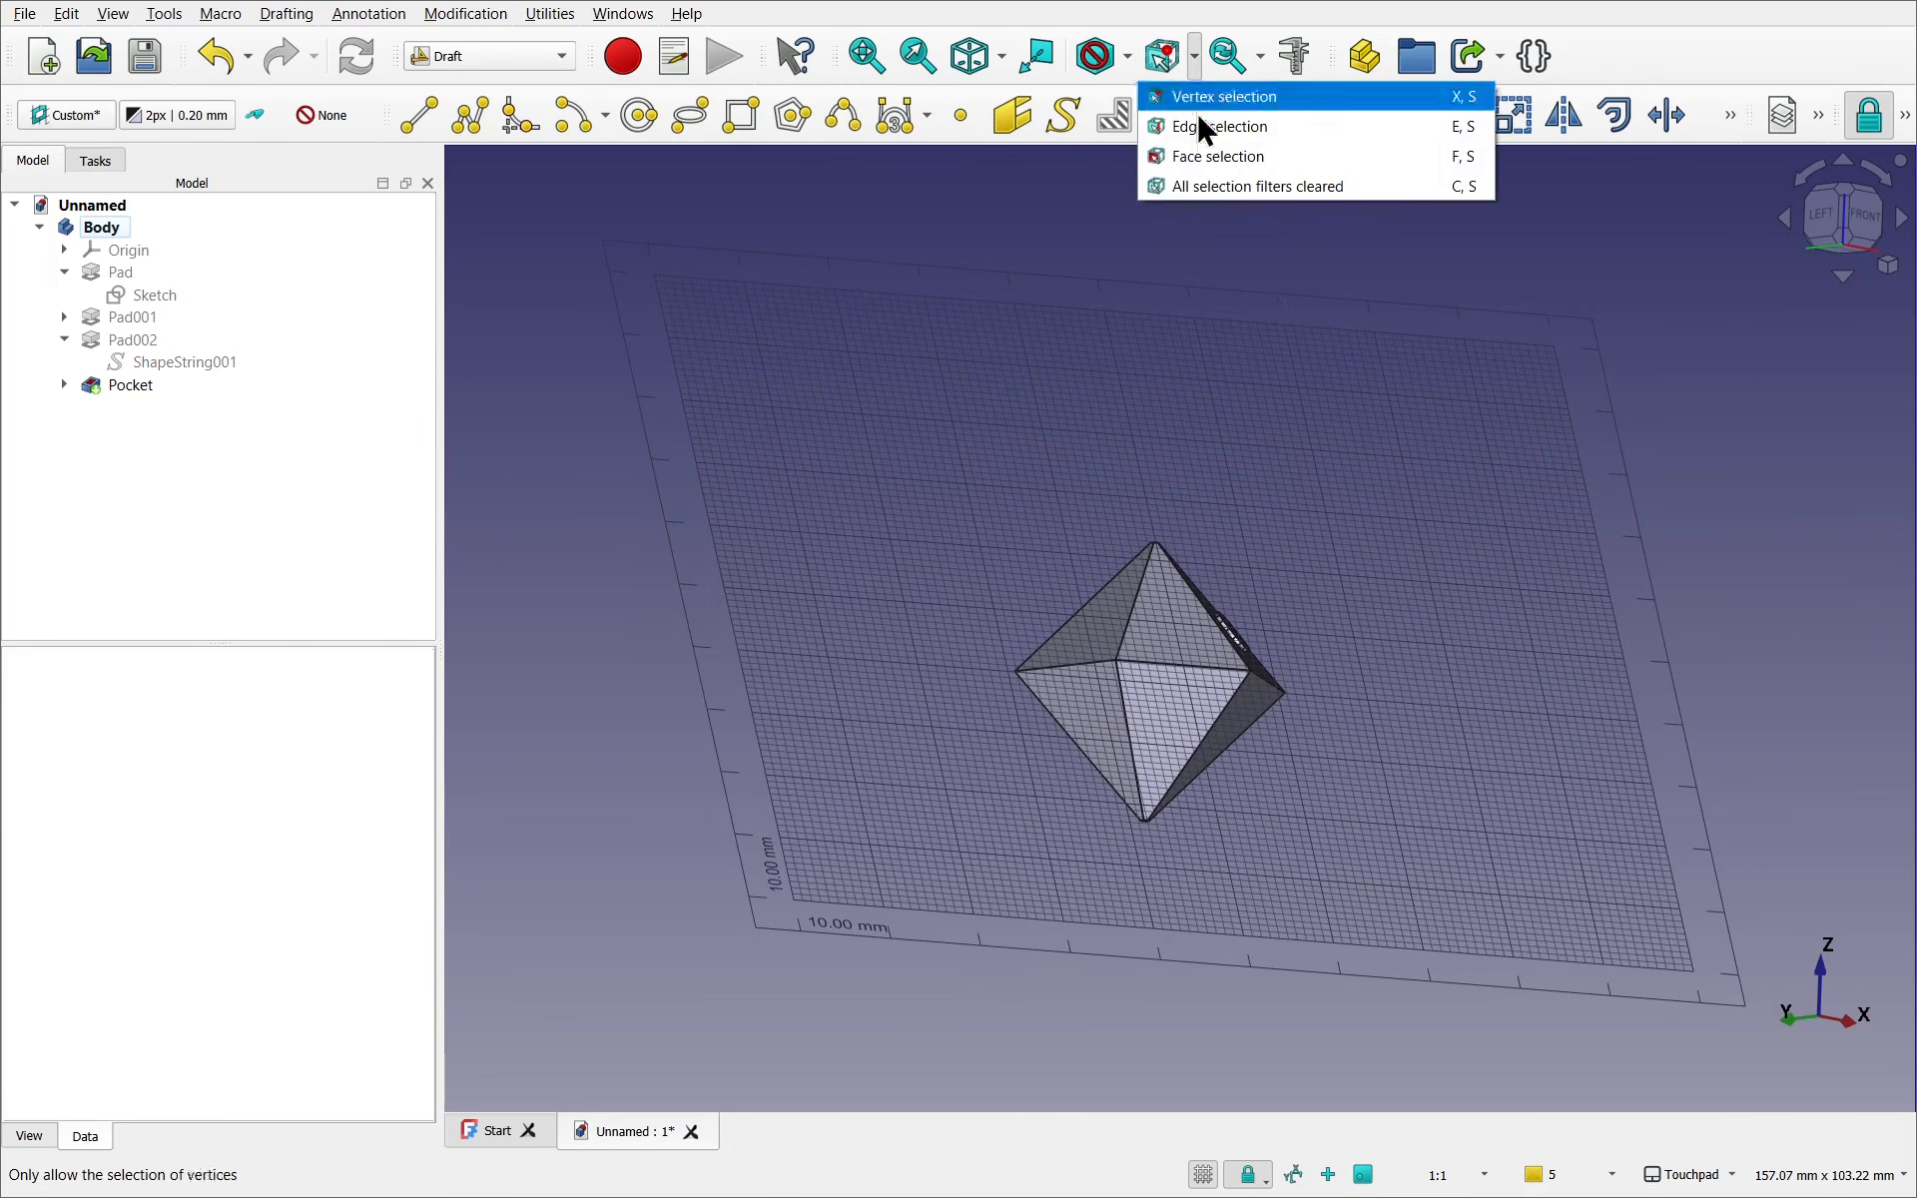
click(1245, 192)
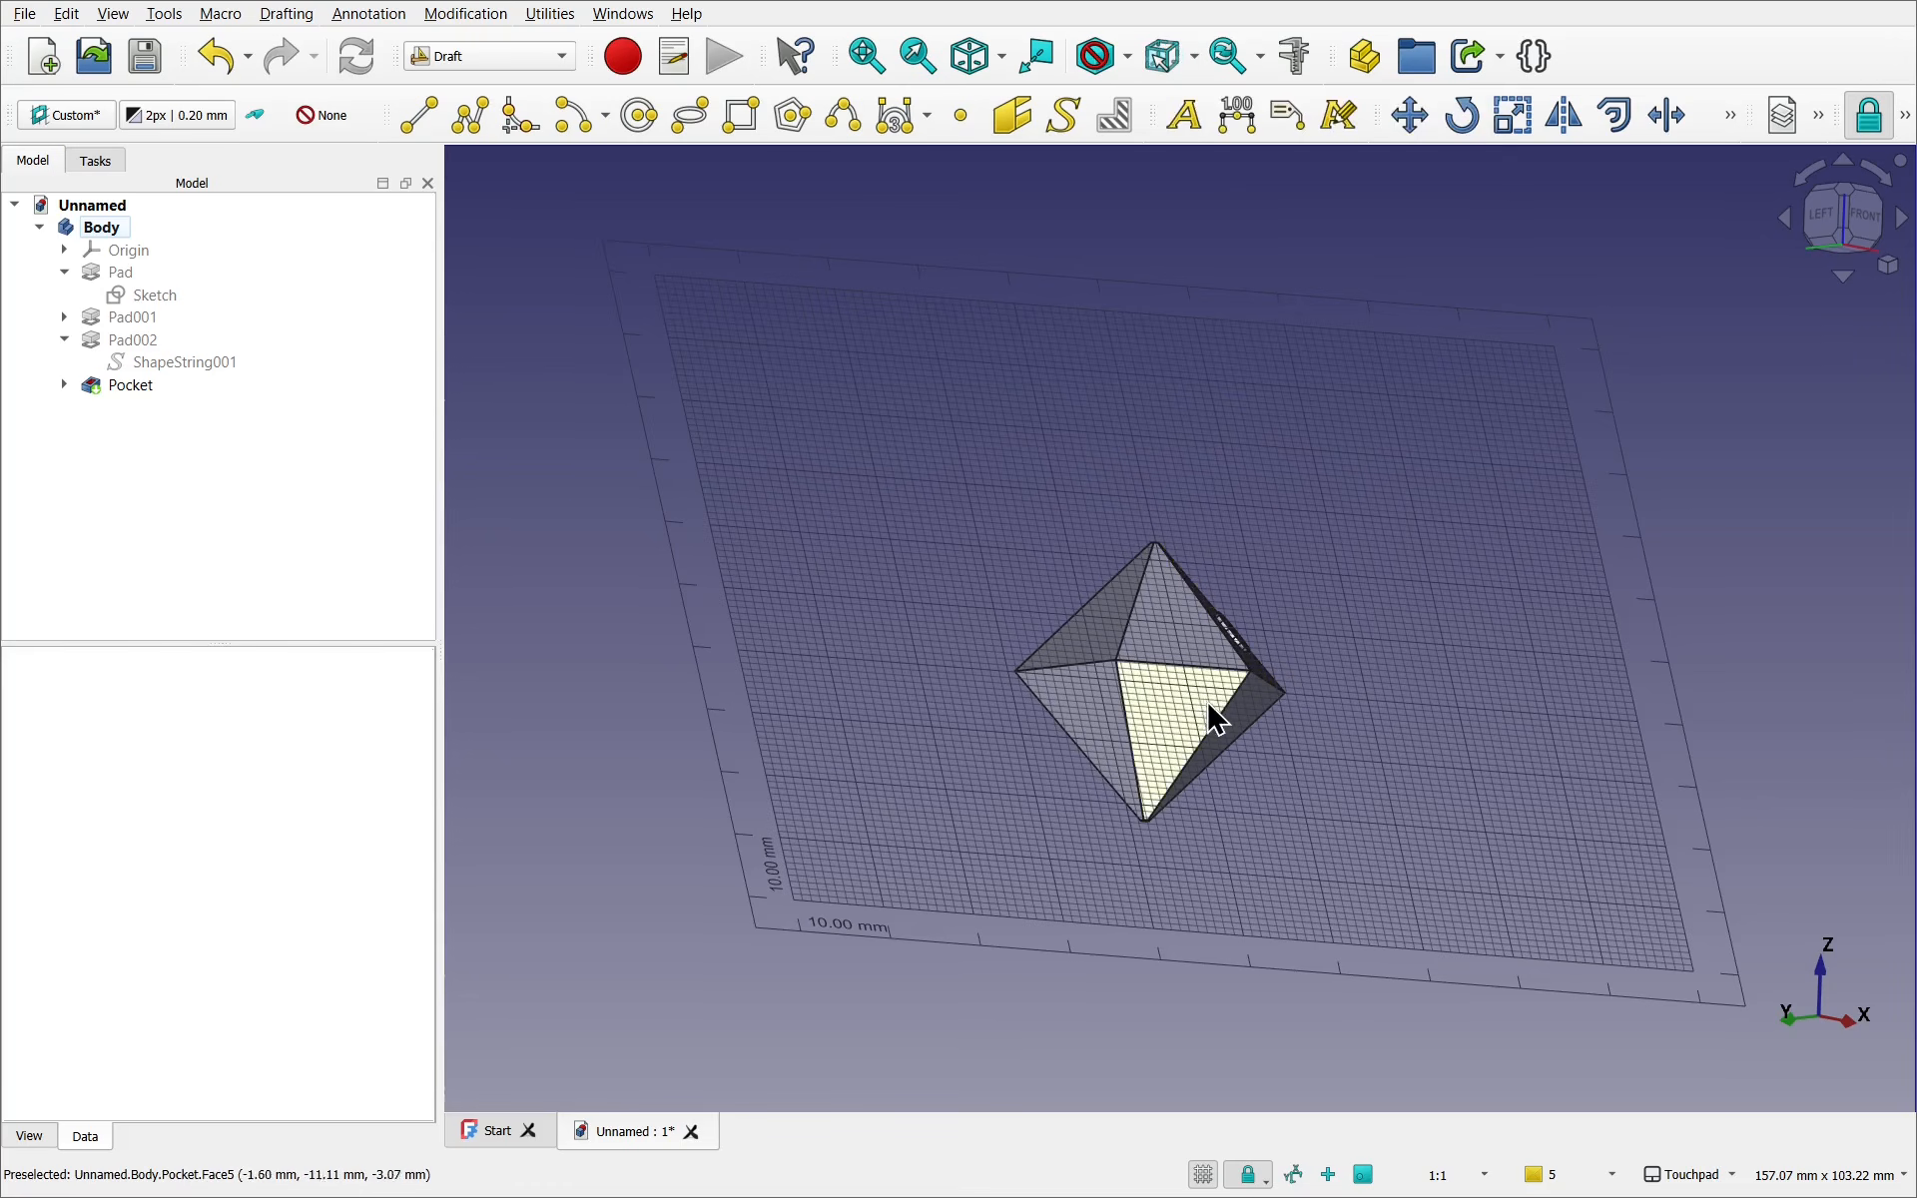
scroll(1206, 705, up, 3)
scroll(1205, 702, up, 1)
alt+drag(1677, 644, 1550, 632)
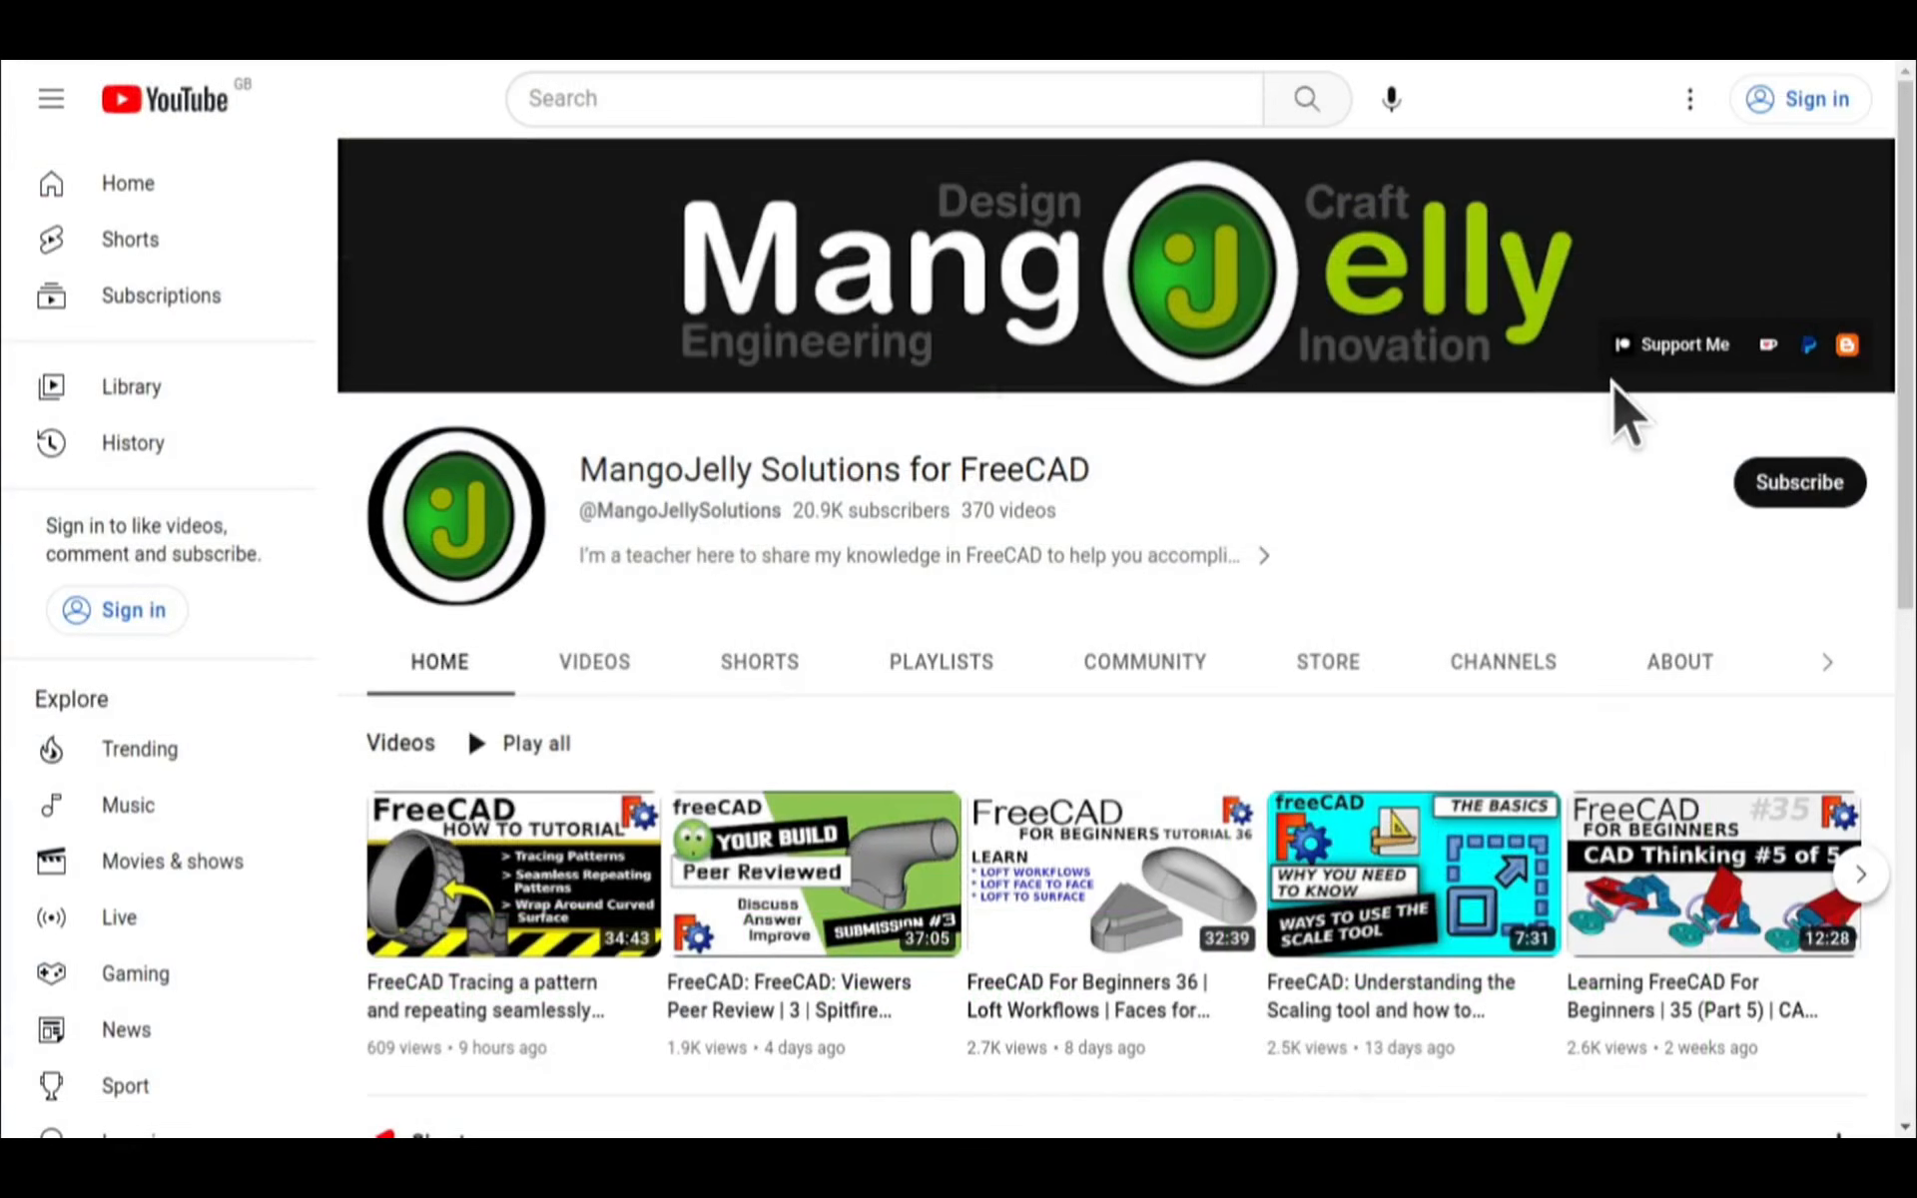
On the MangoJelly Solutions YouTube channel, open the About page and examine the donation links in its description
click(1674, 667)
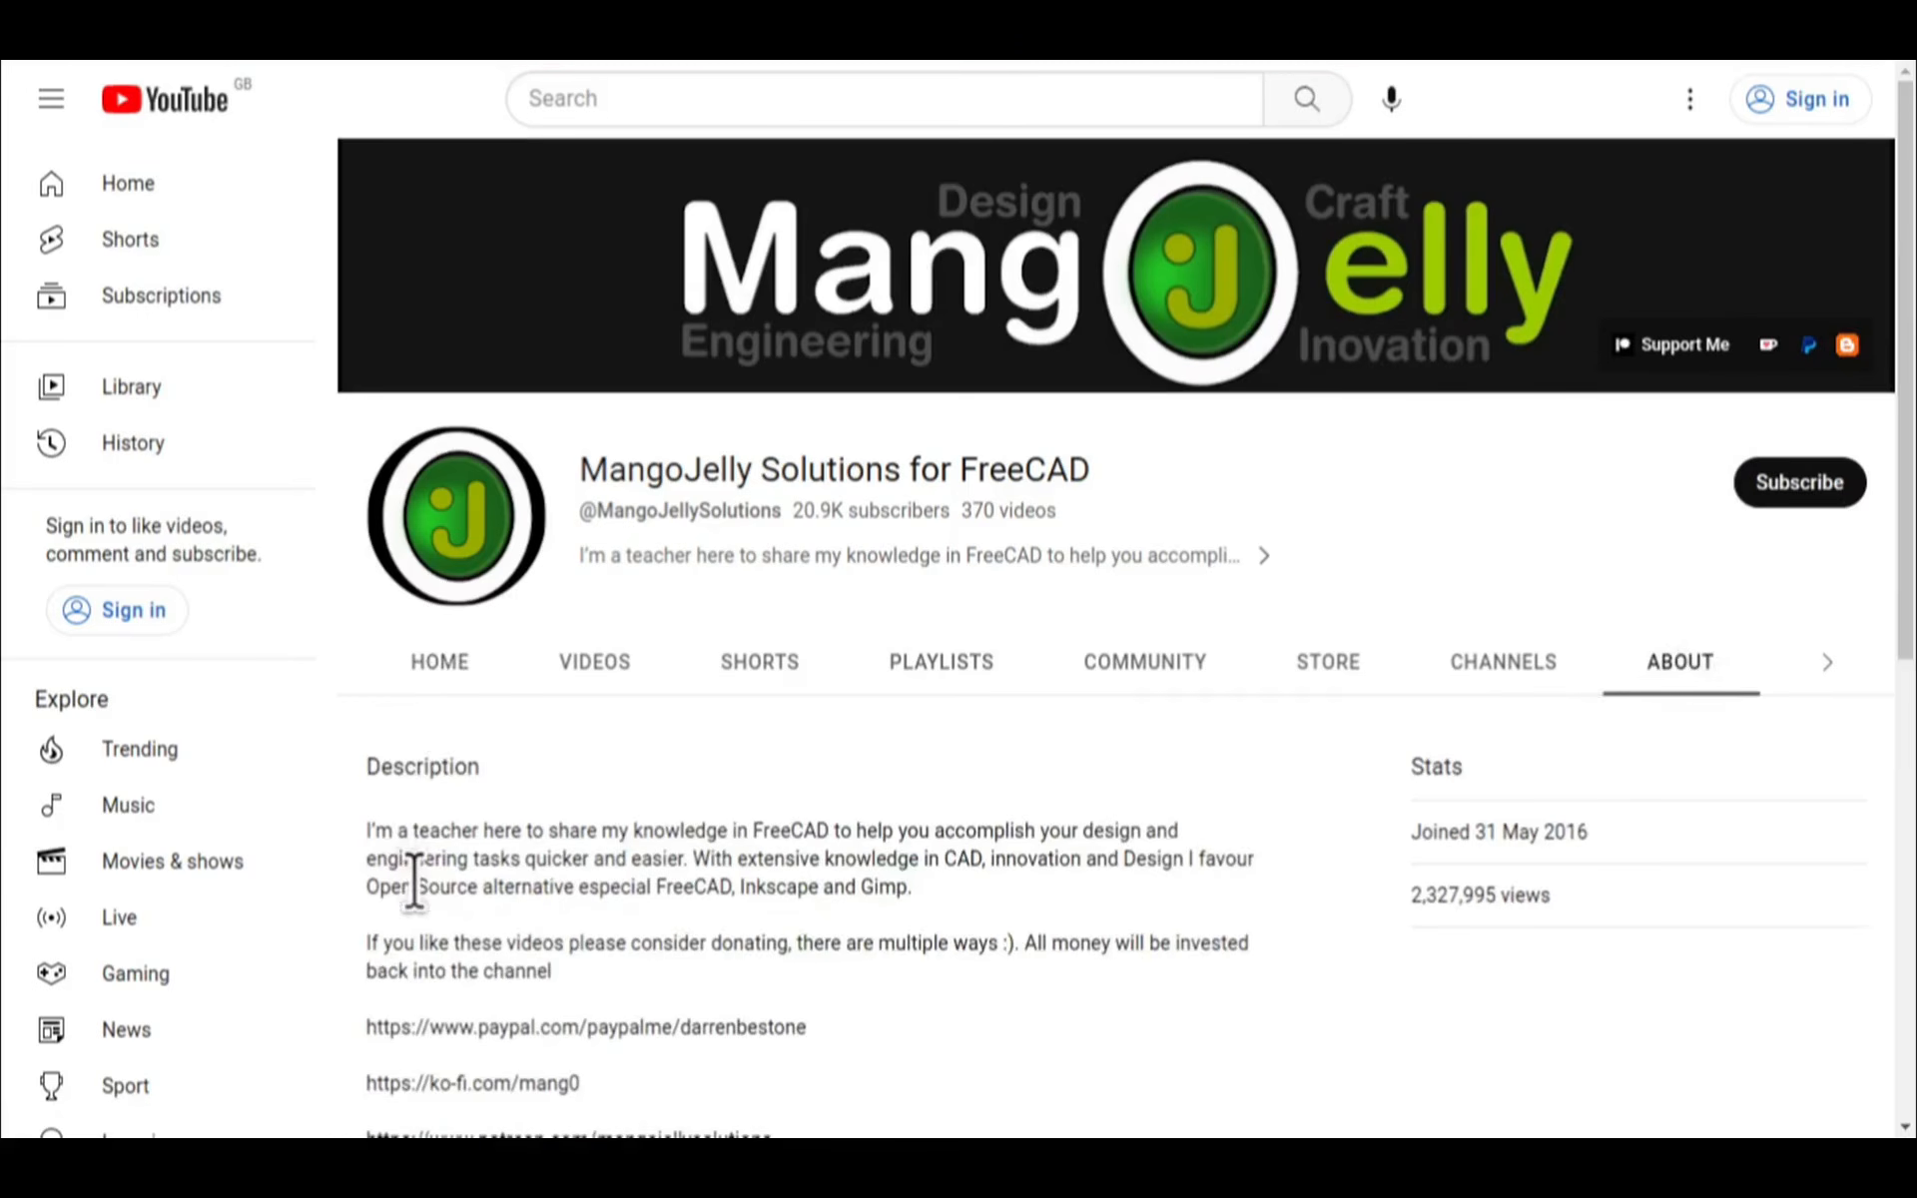
scroll(415, 894, down, 3)
drag(804, 814, 368, 687)
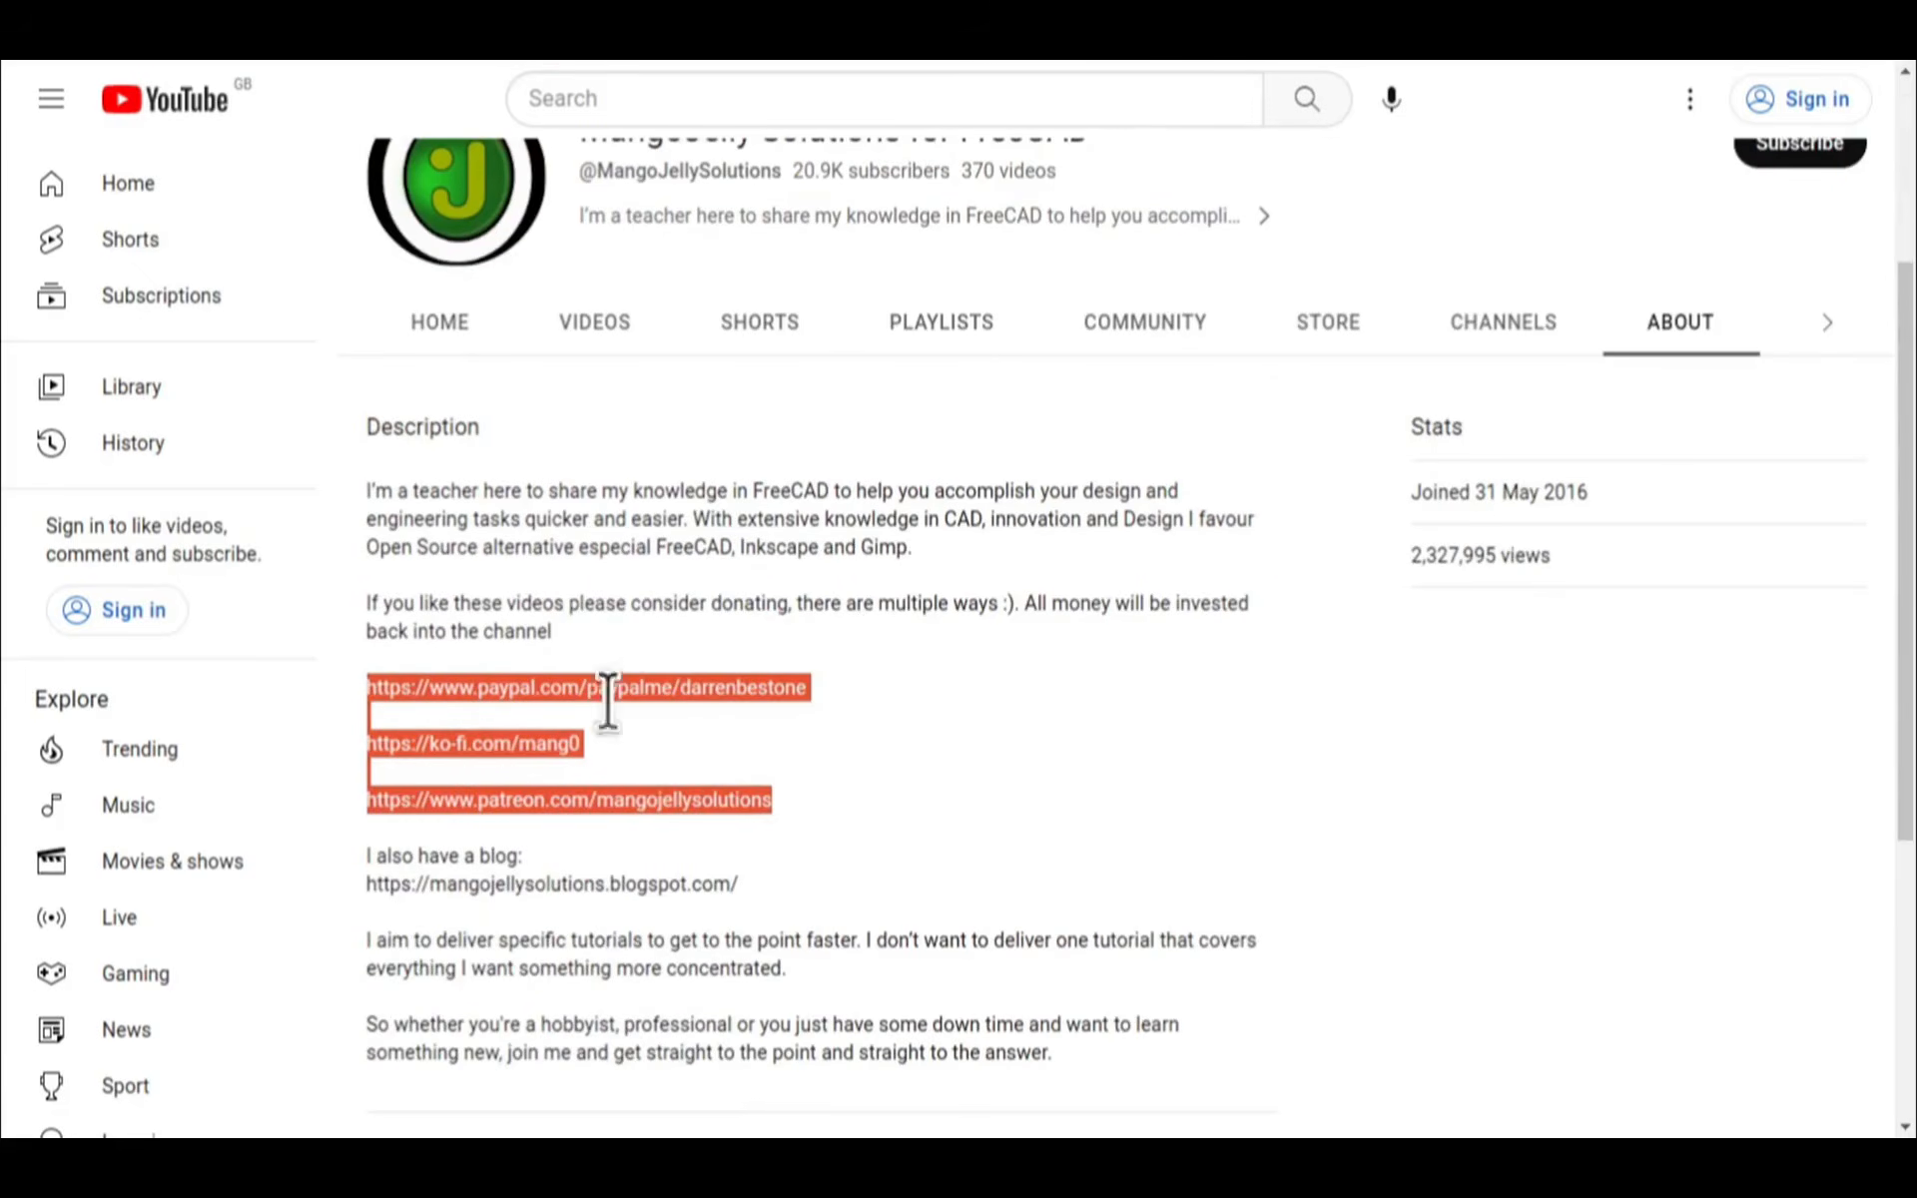
click(866, 787)
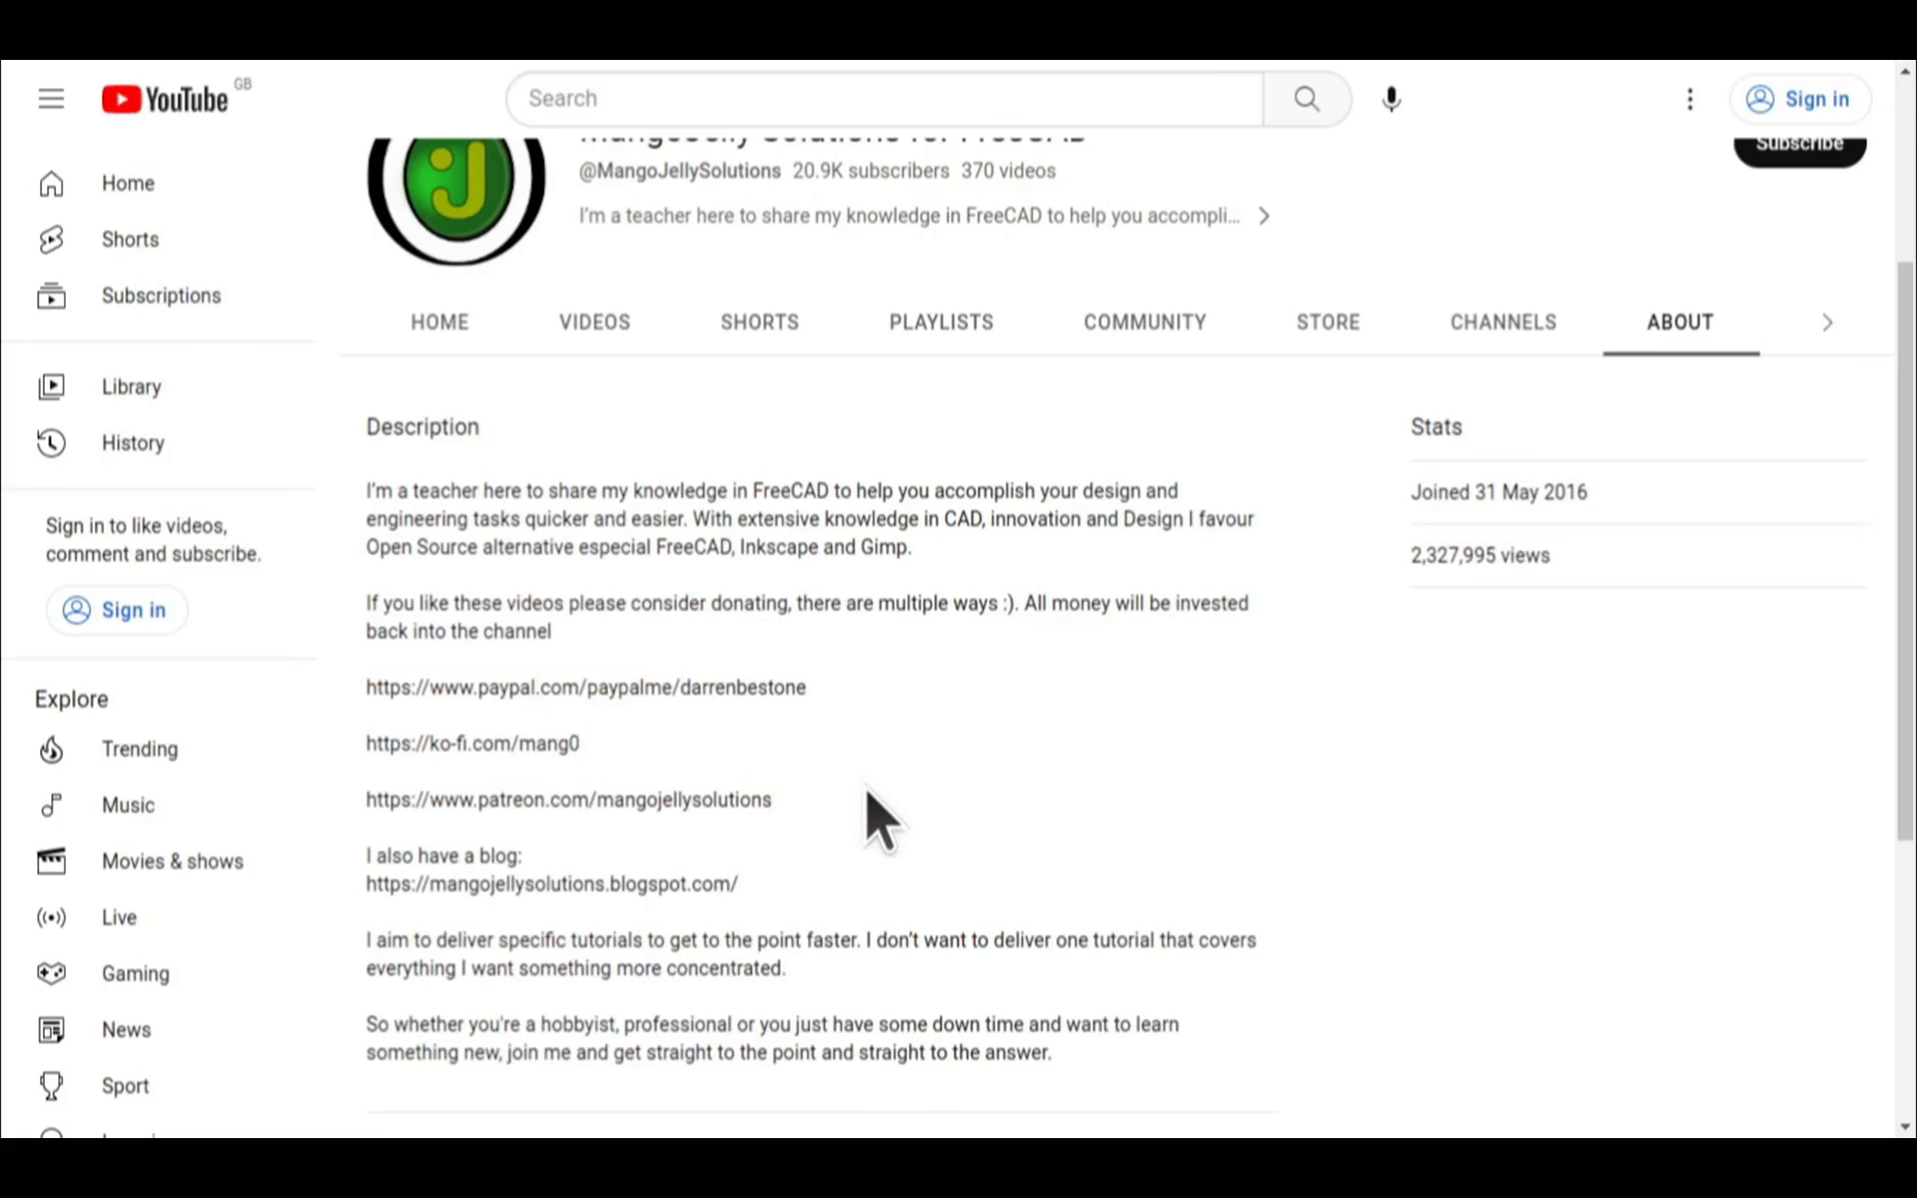